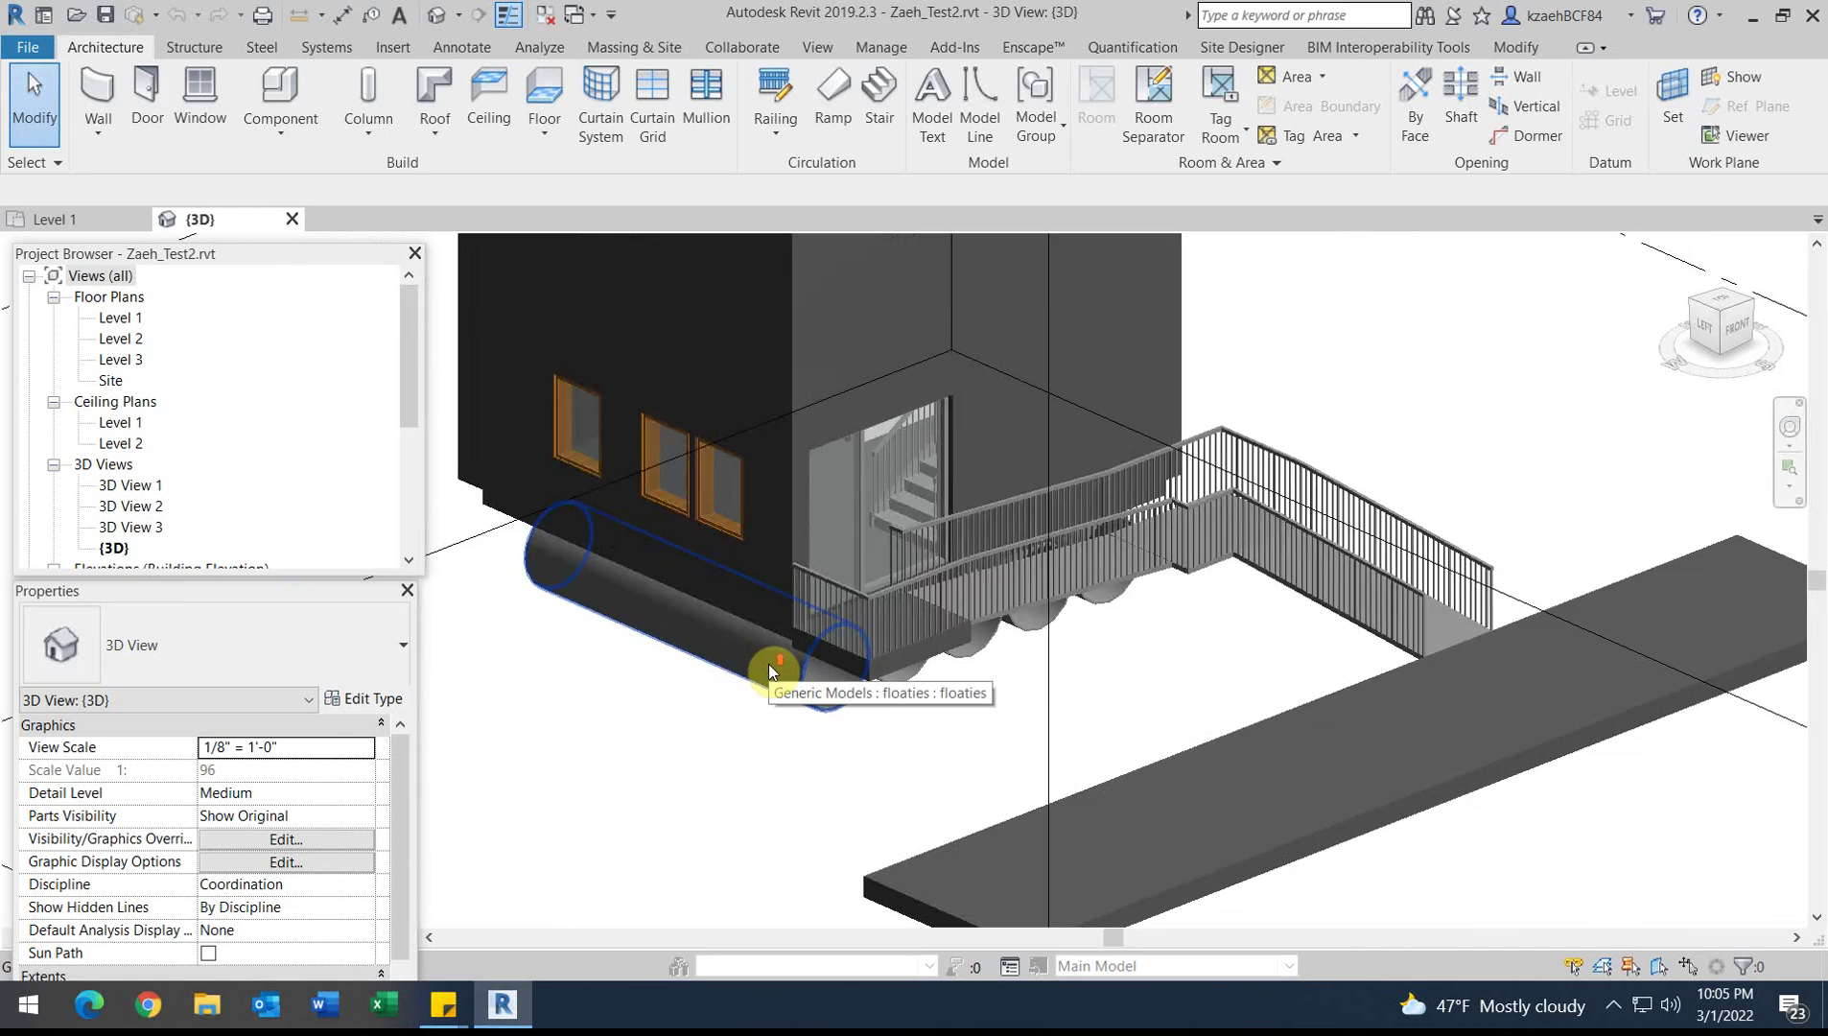
middle_drag(753, 413, 873, 580)
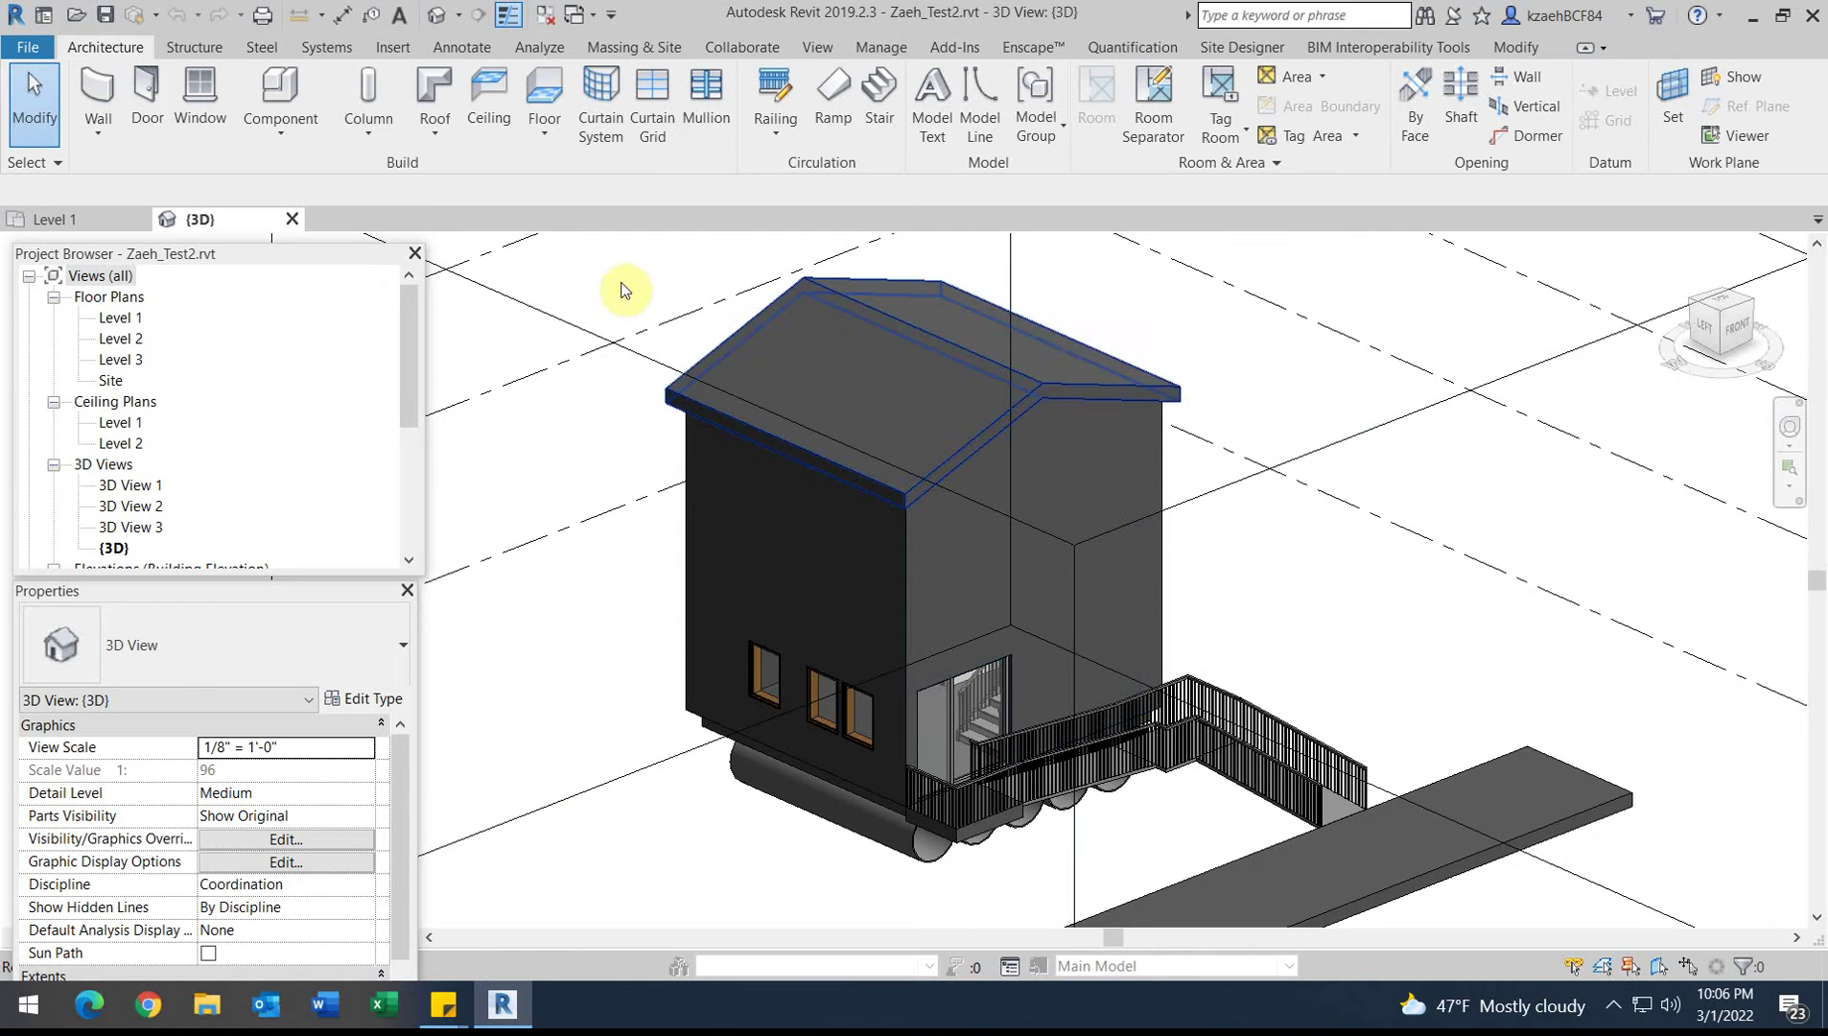
scroll(674, 344, down, 3)
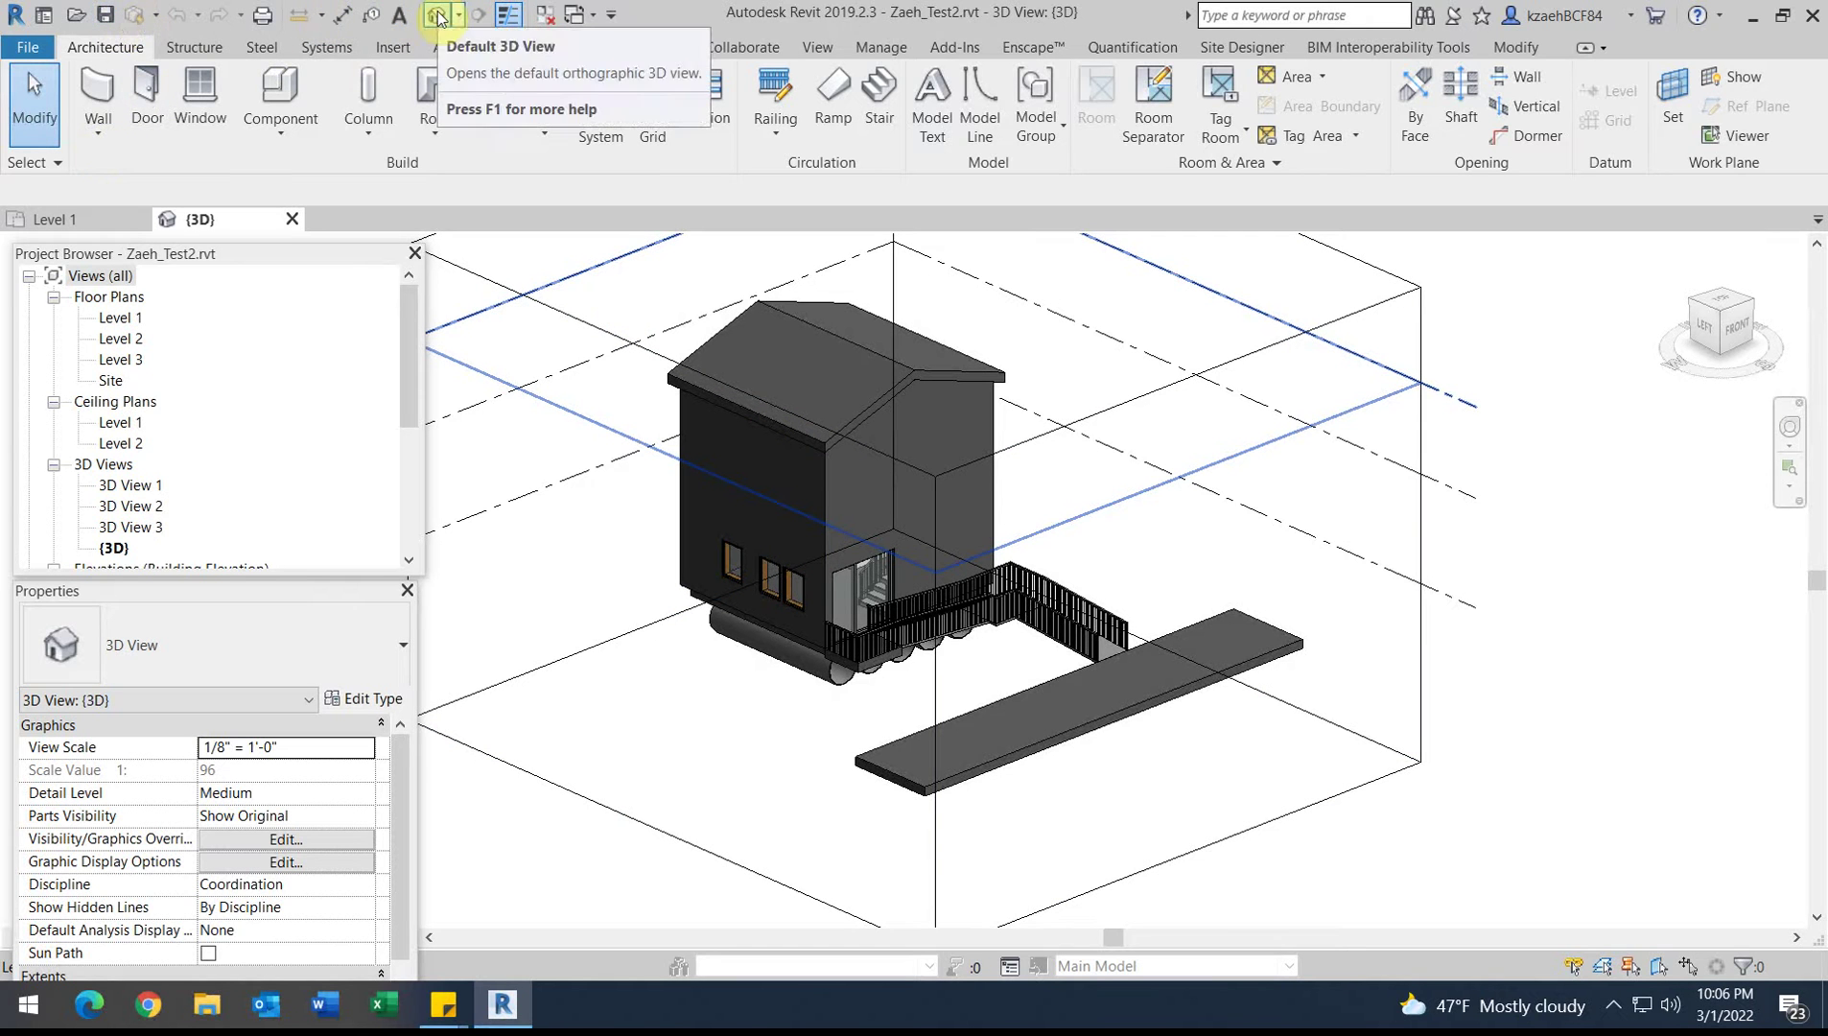
scroll(809, 415, down, 4)
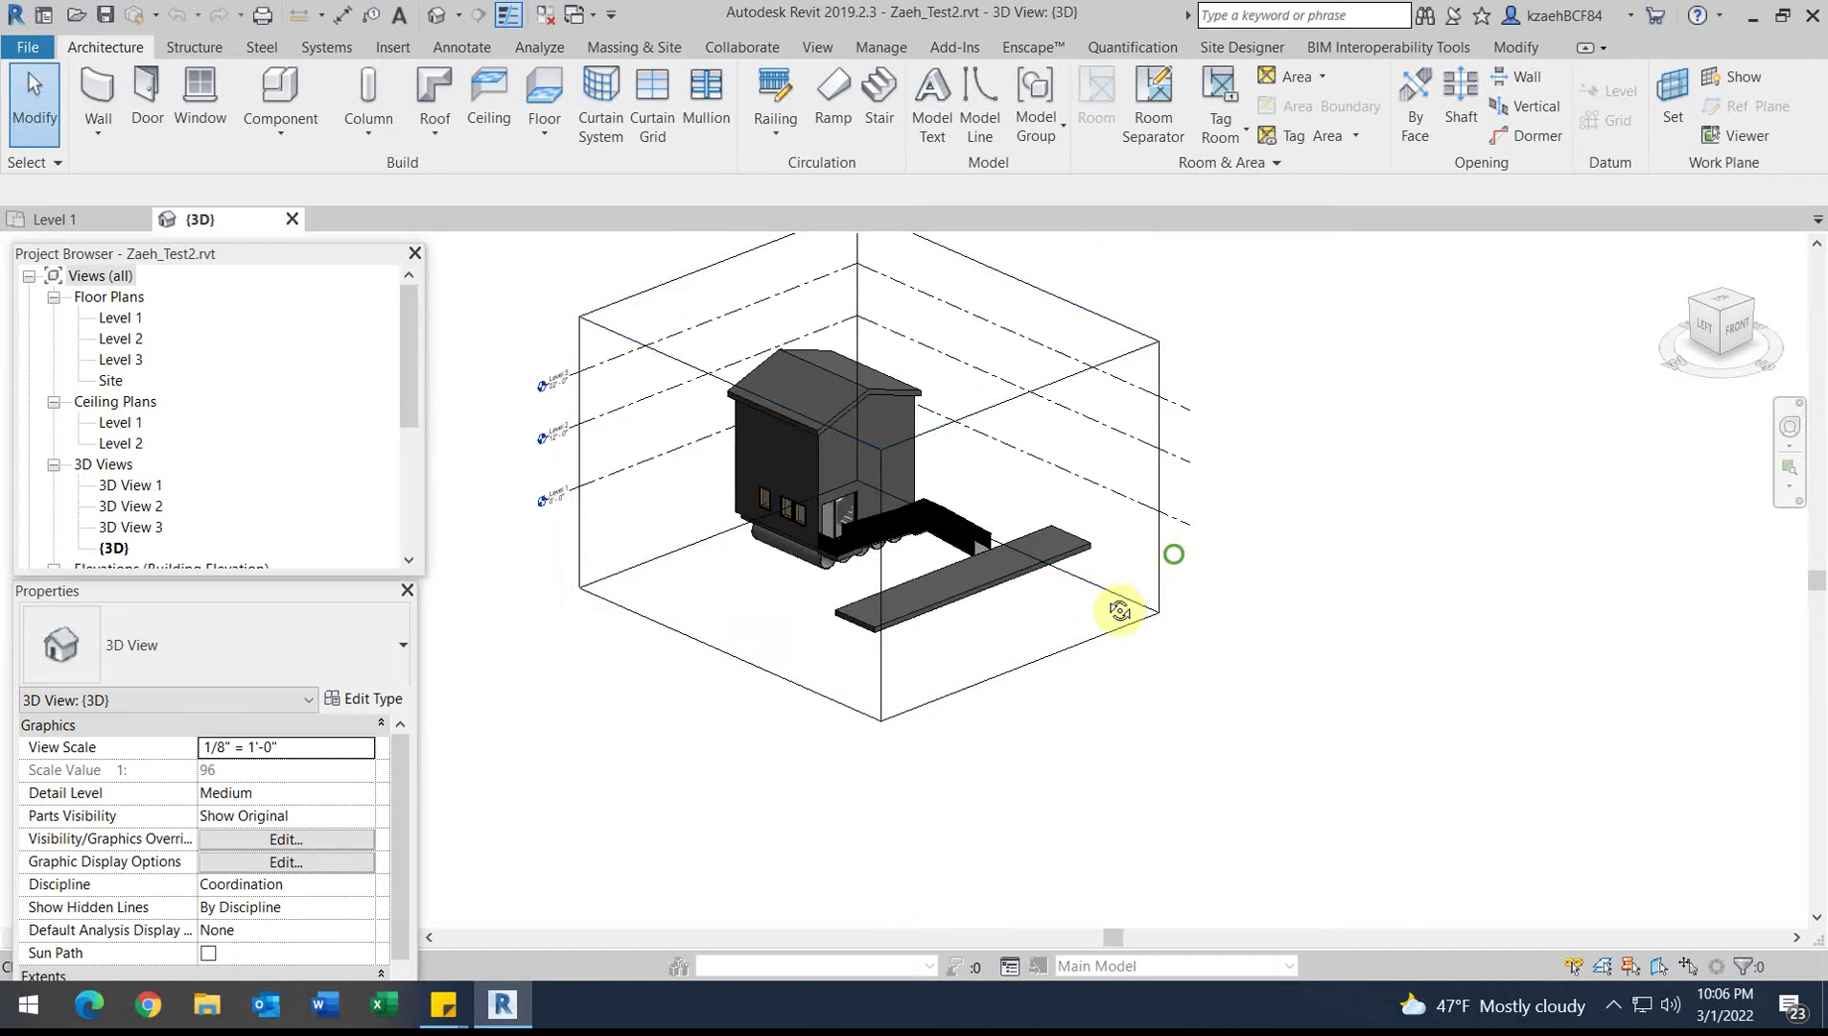
shift+middle_drag(1119, 611, 775, 714)
click(775, 711)
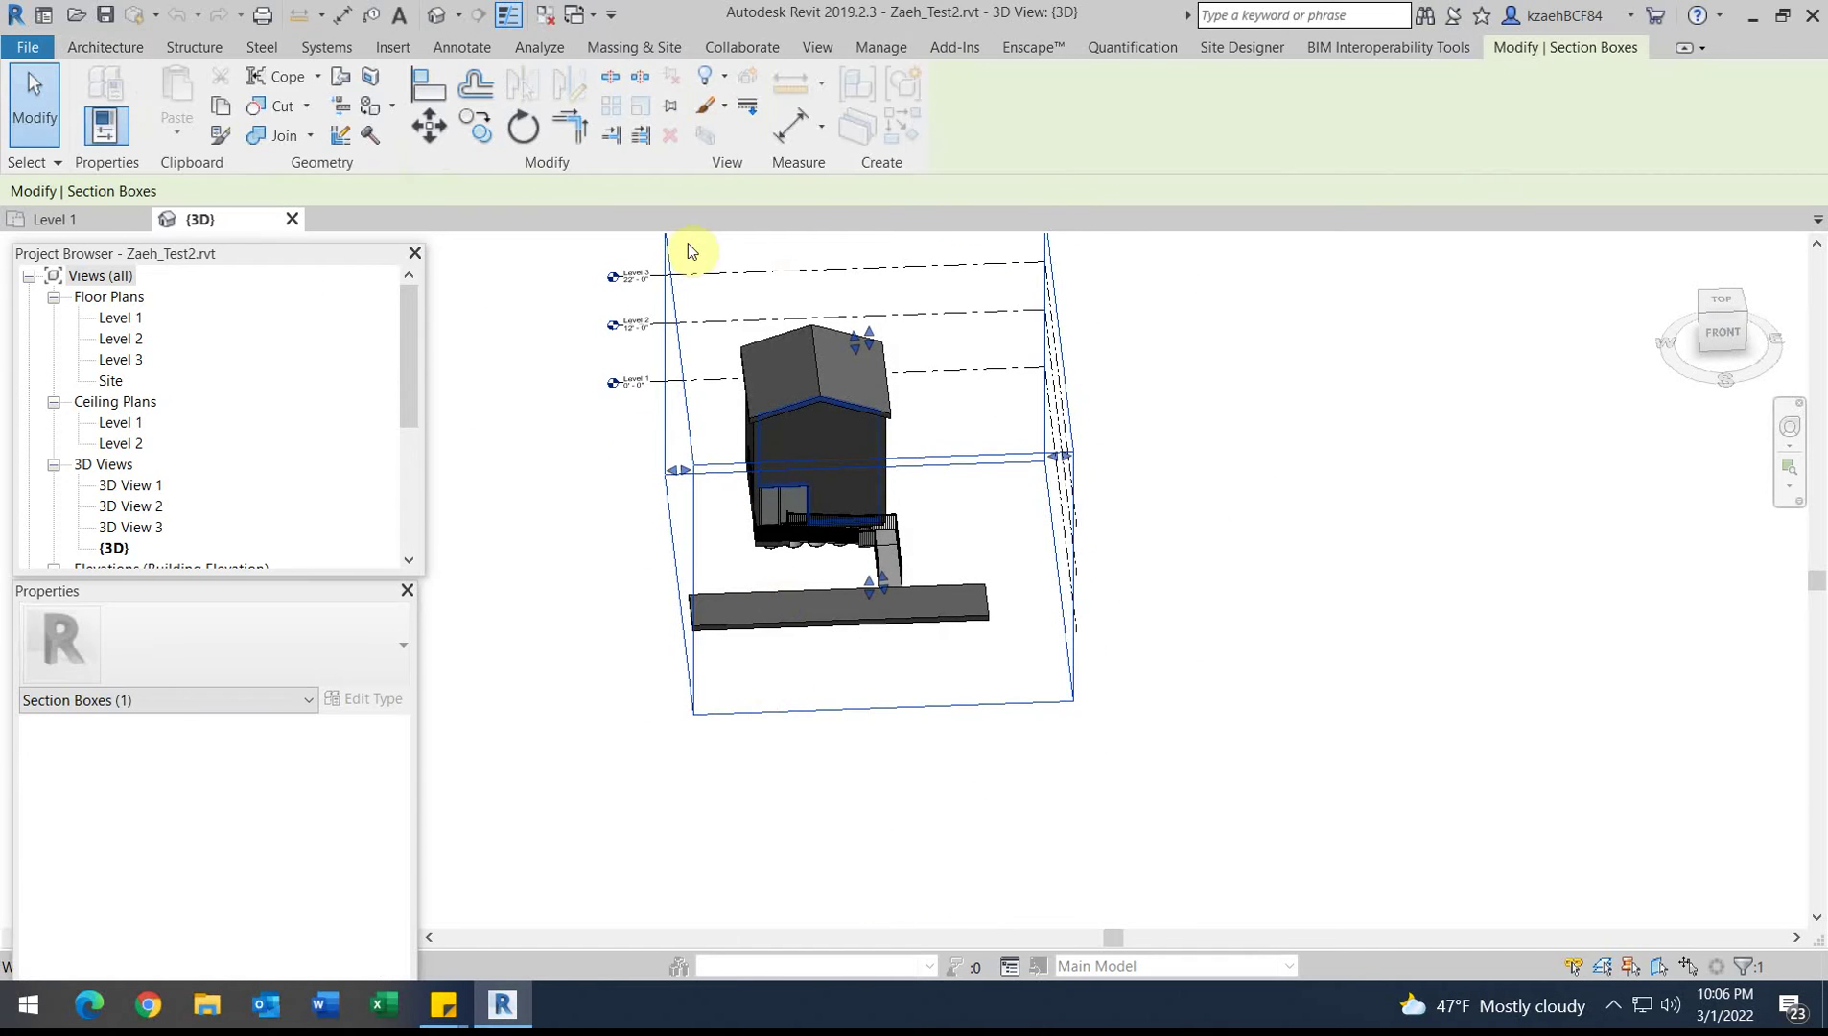
click(1291, 523)
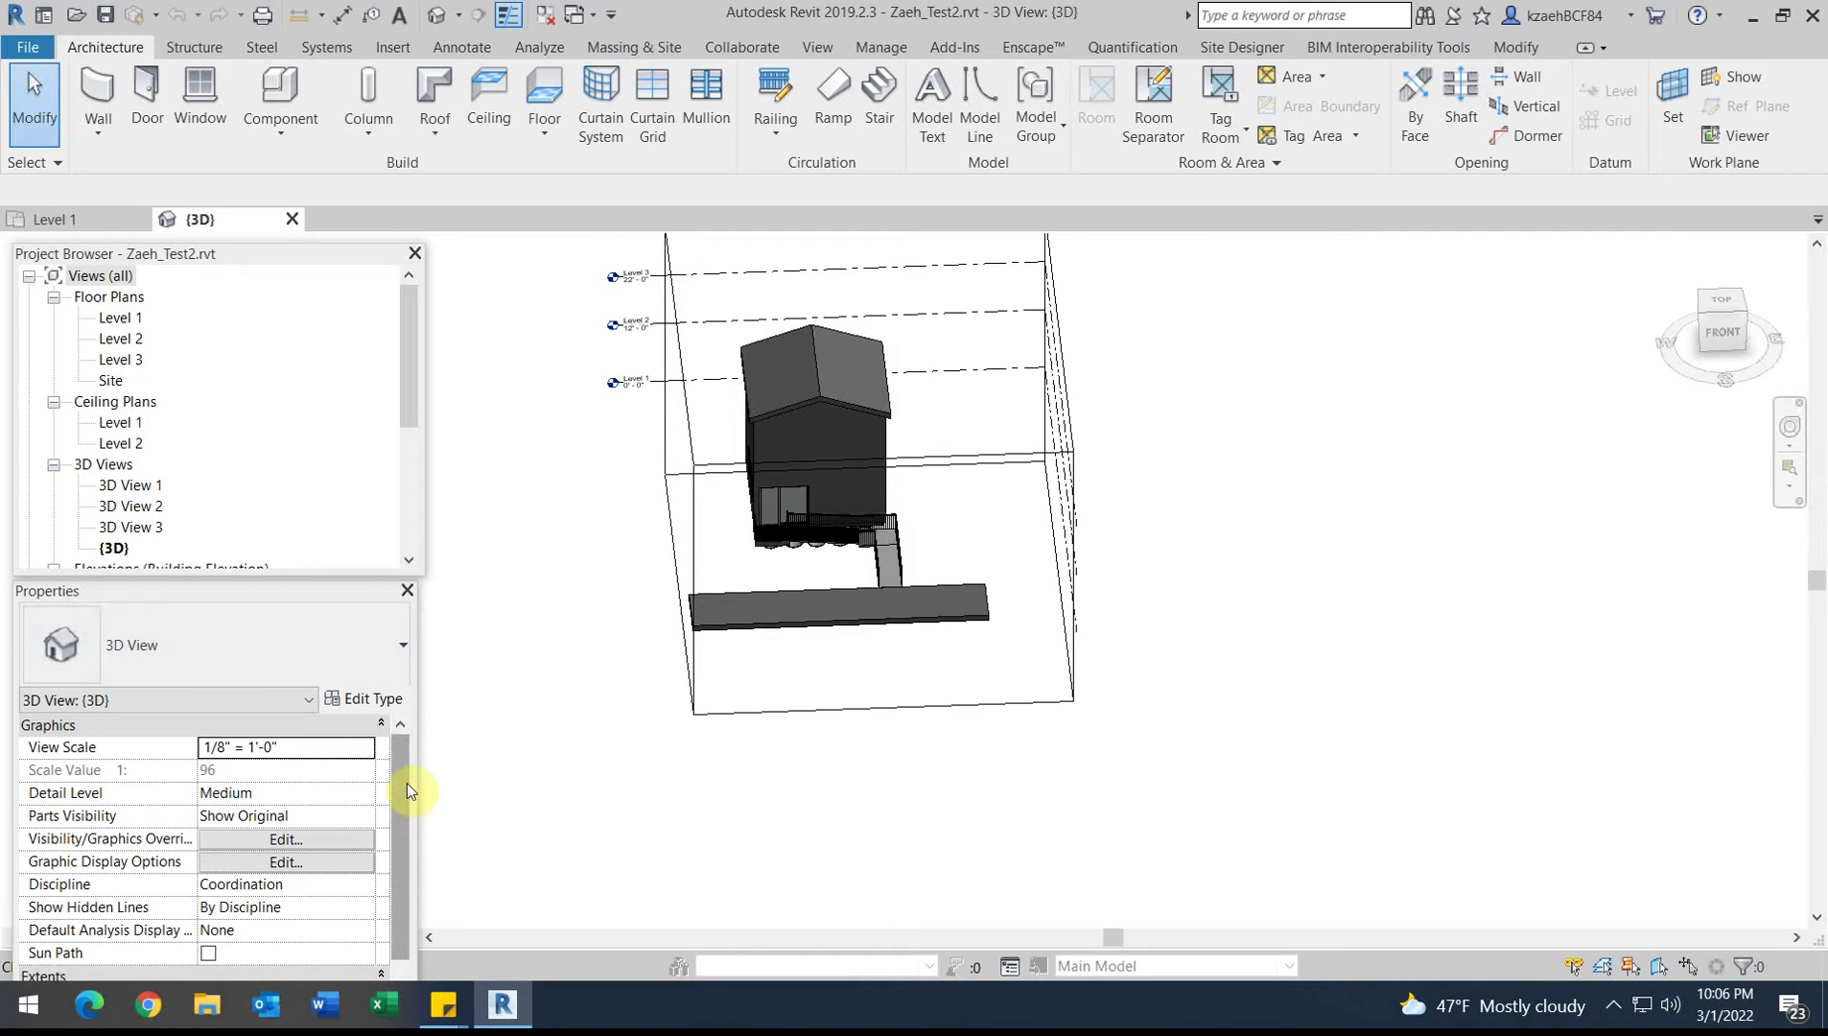
Step: Switch the 3D view's Section Box off and back on
drag(404, 780, 398, 908)
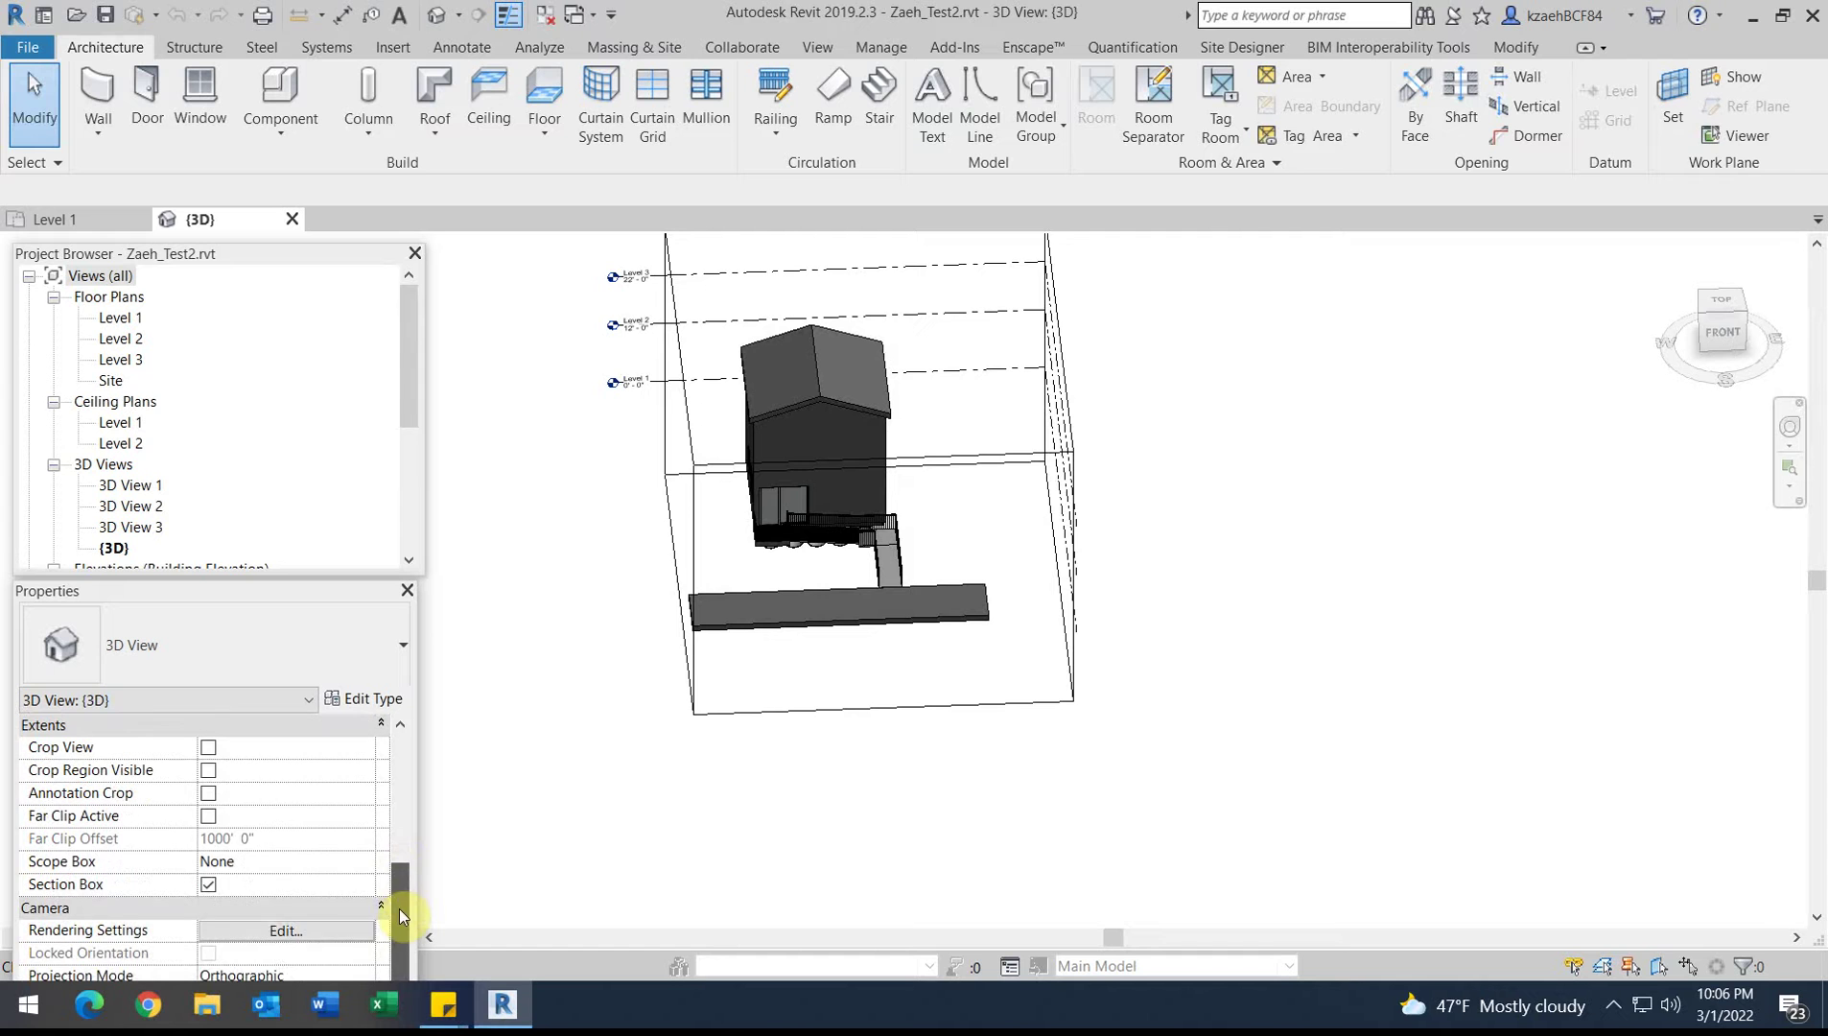
click(208, 885)
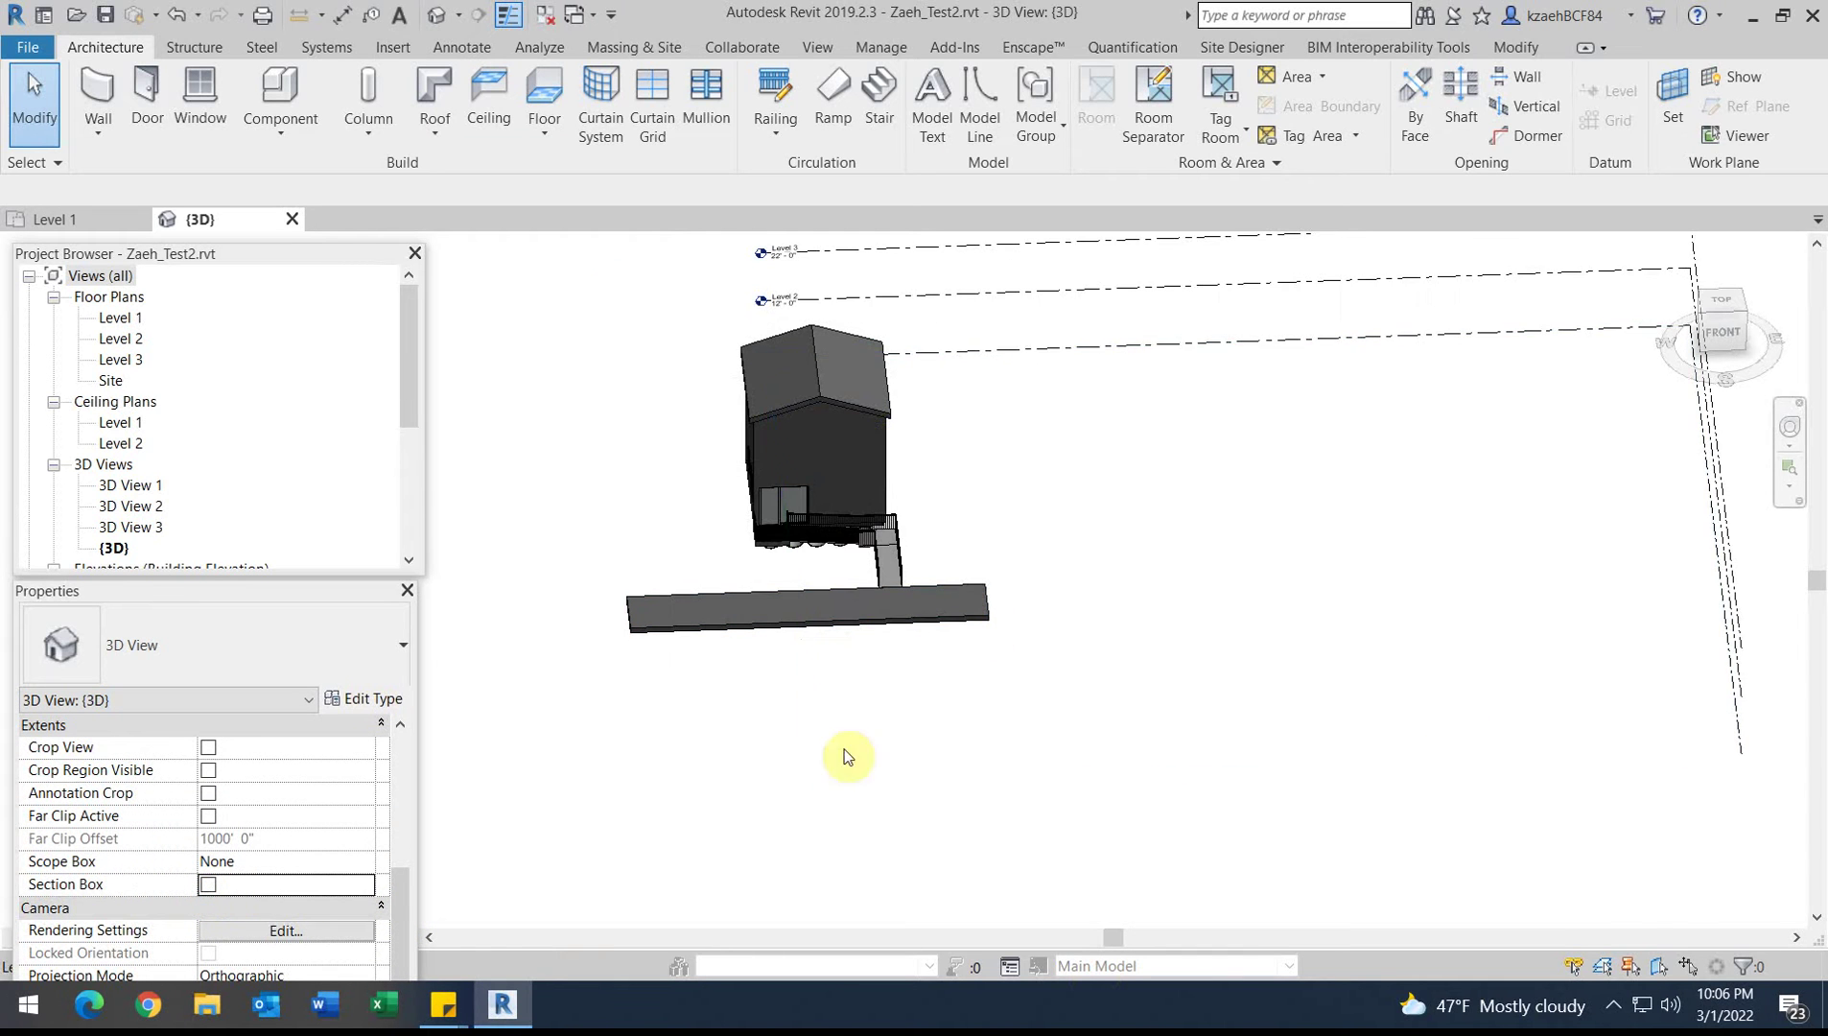
scroll(962, 674, down, 3)
click(208, 884)
Step: Shrink the section box from two opposite sides so it encloses the house, ramp and dock more closely
click(1058, 674)
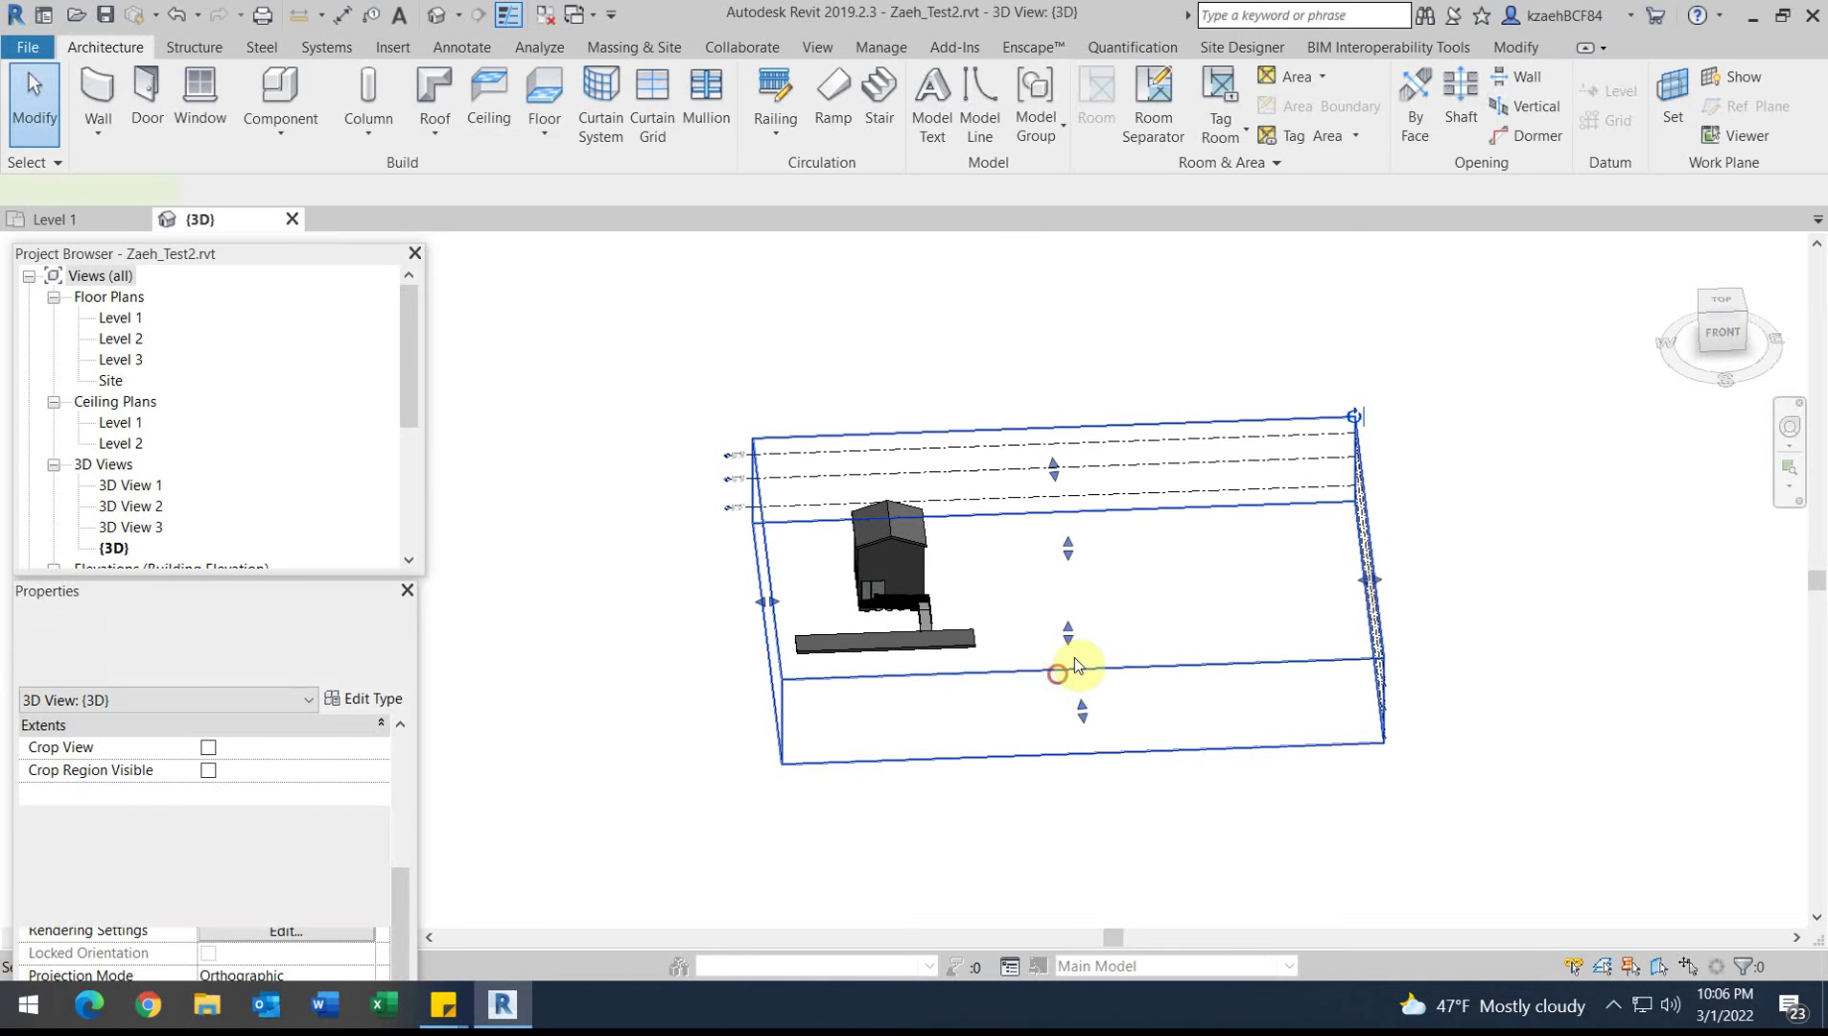
drag(1371, 580, 999, 579)
shift+middle_drag(861, 727, 478, 531)
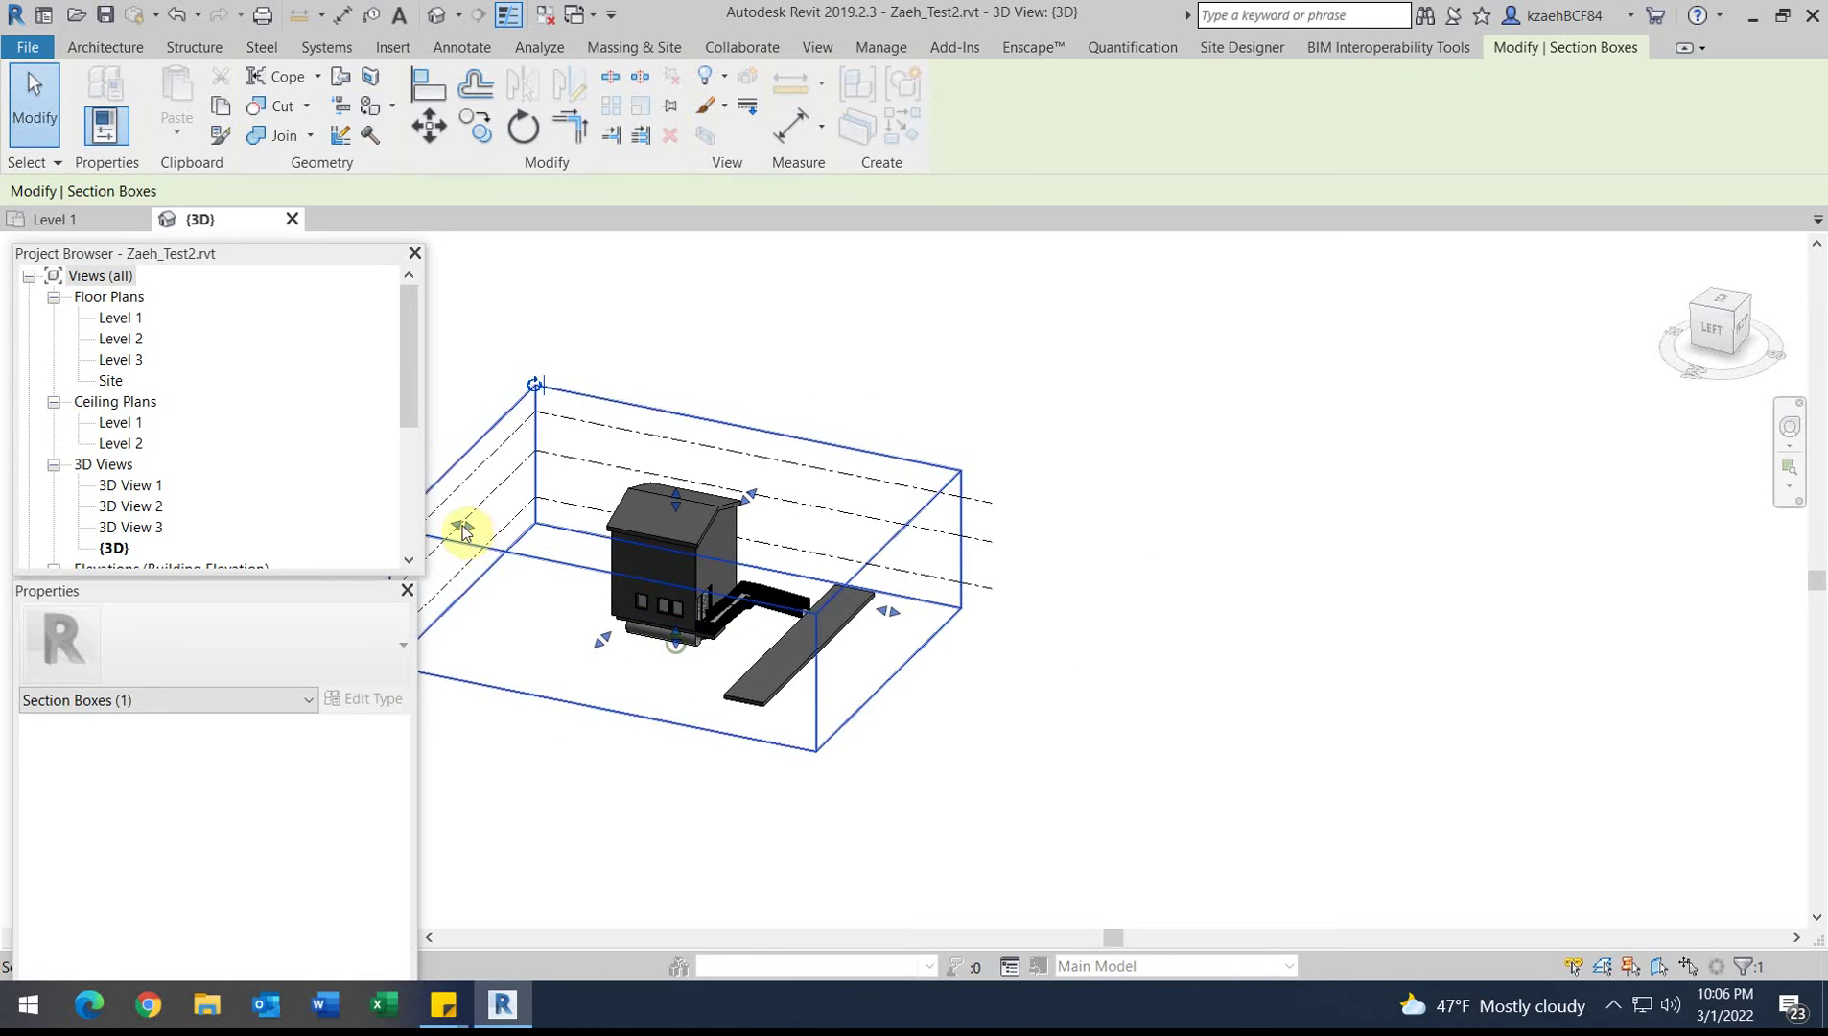
drag(467, 526, 601, 539)
scroll(717, 527, up, 2)
shift+middle_drag(657, 628, 612, 357)
click(612, 357)
scroll(960, 501, up, 5)
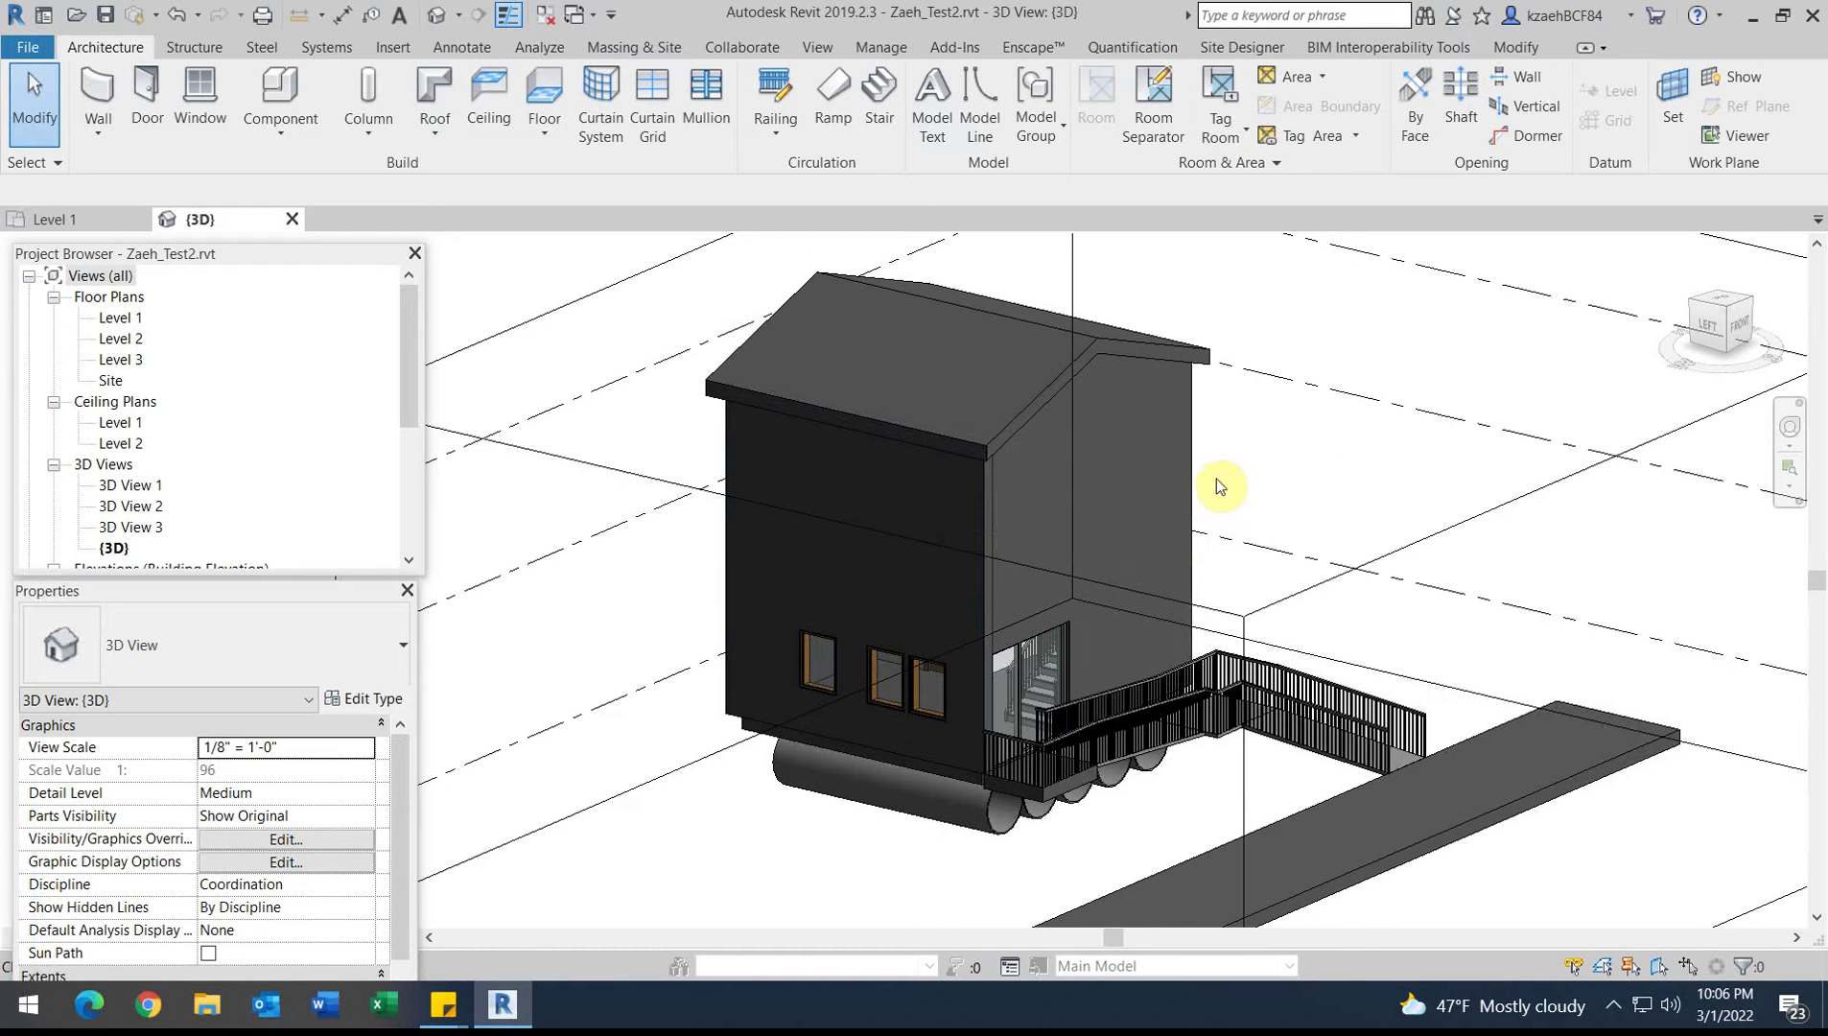
Step: View the type properties of the Generic - 12" exterior wall with the three windows, without changing them
click(963, 592)
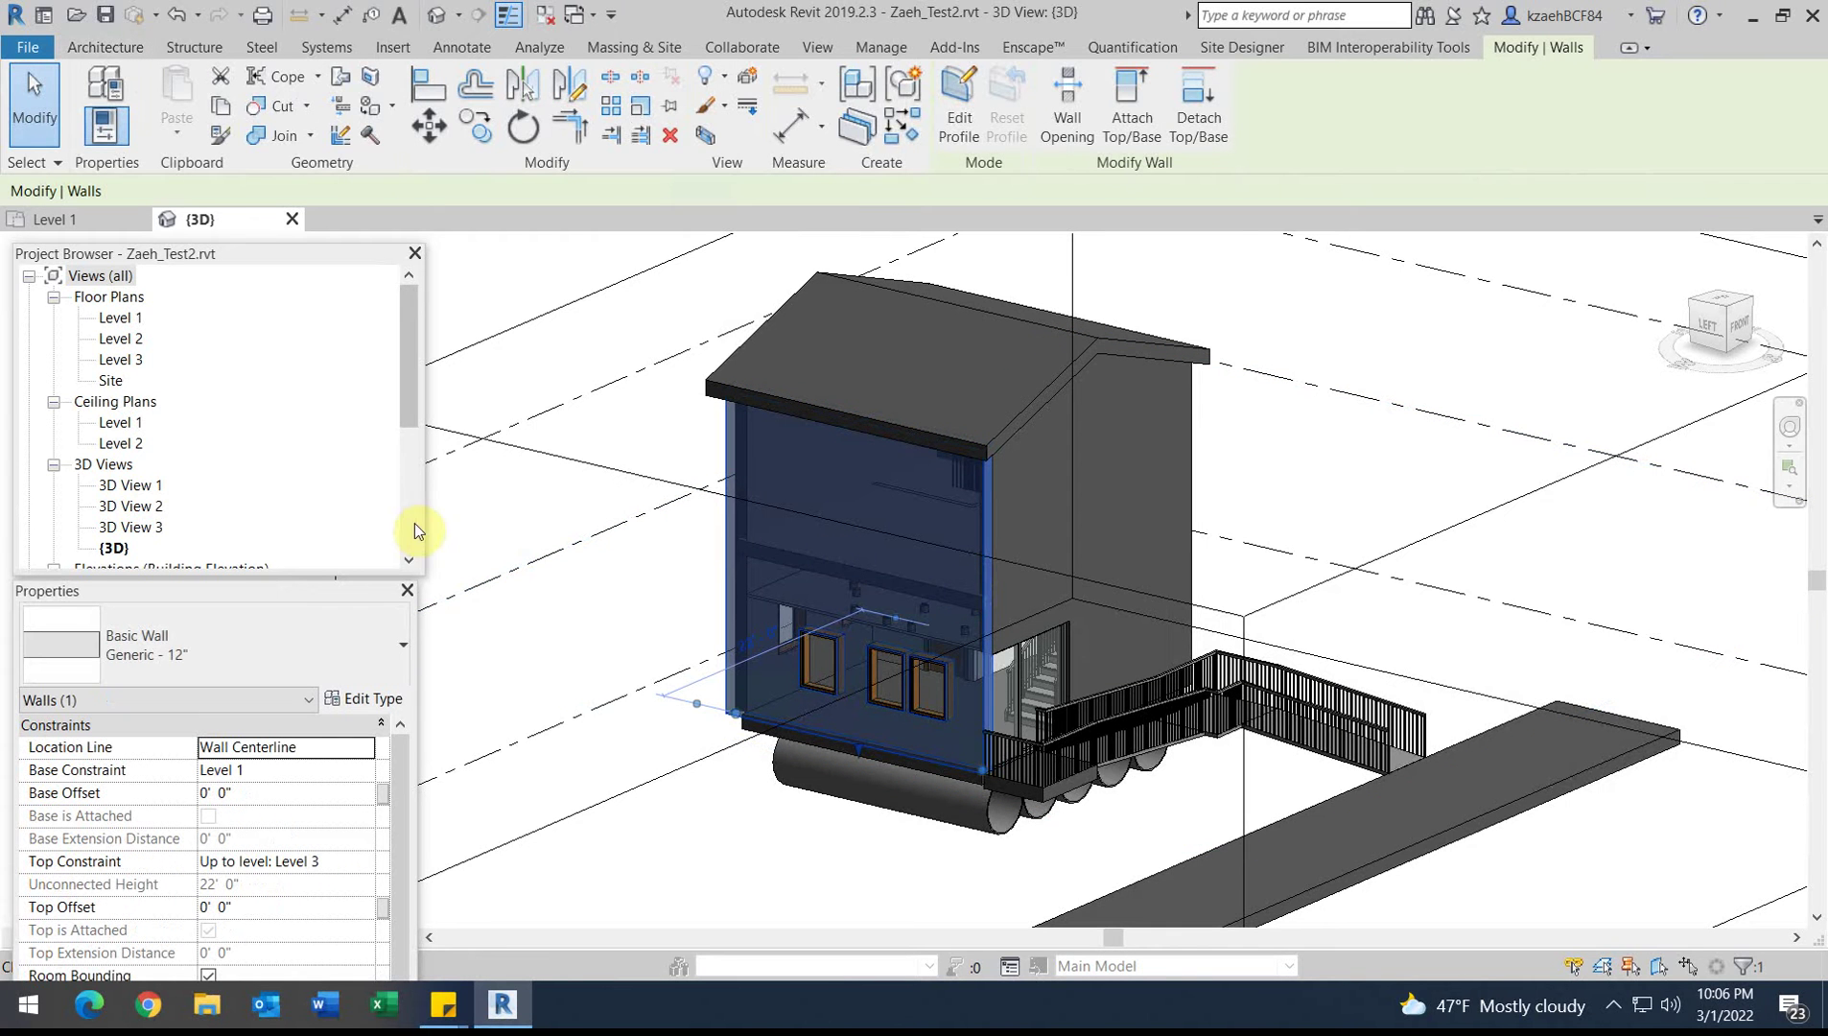
click(356, 701)
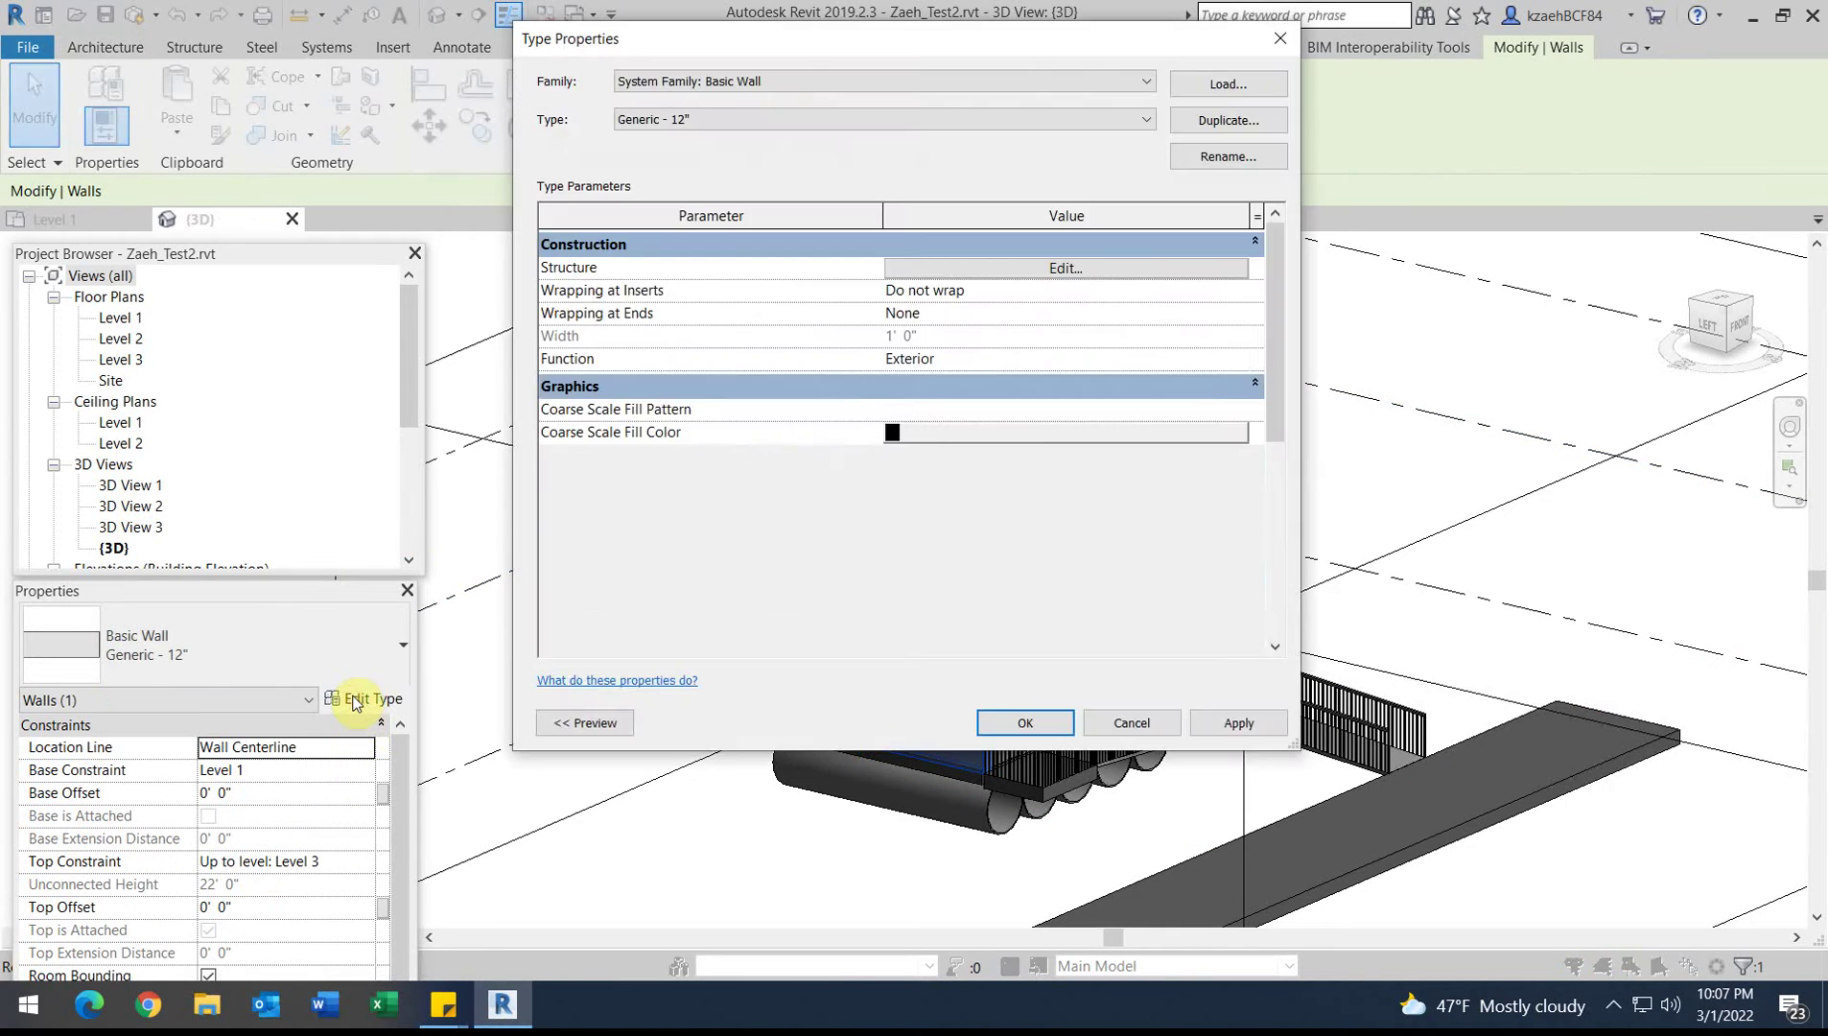
click(1136, 722)
click(1340, 393)
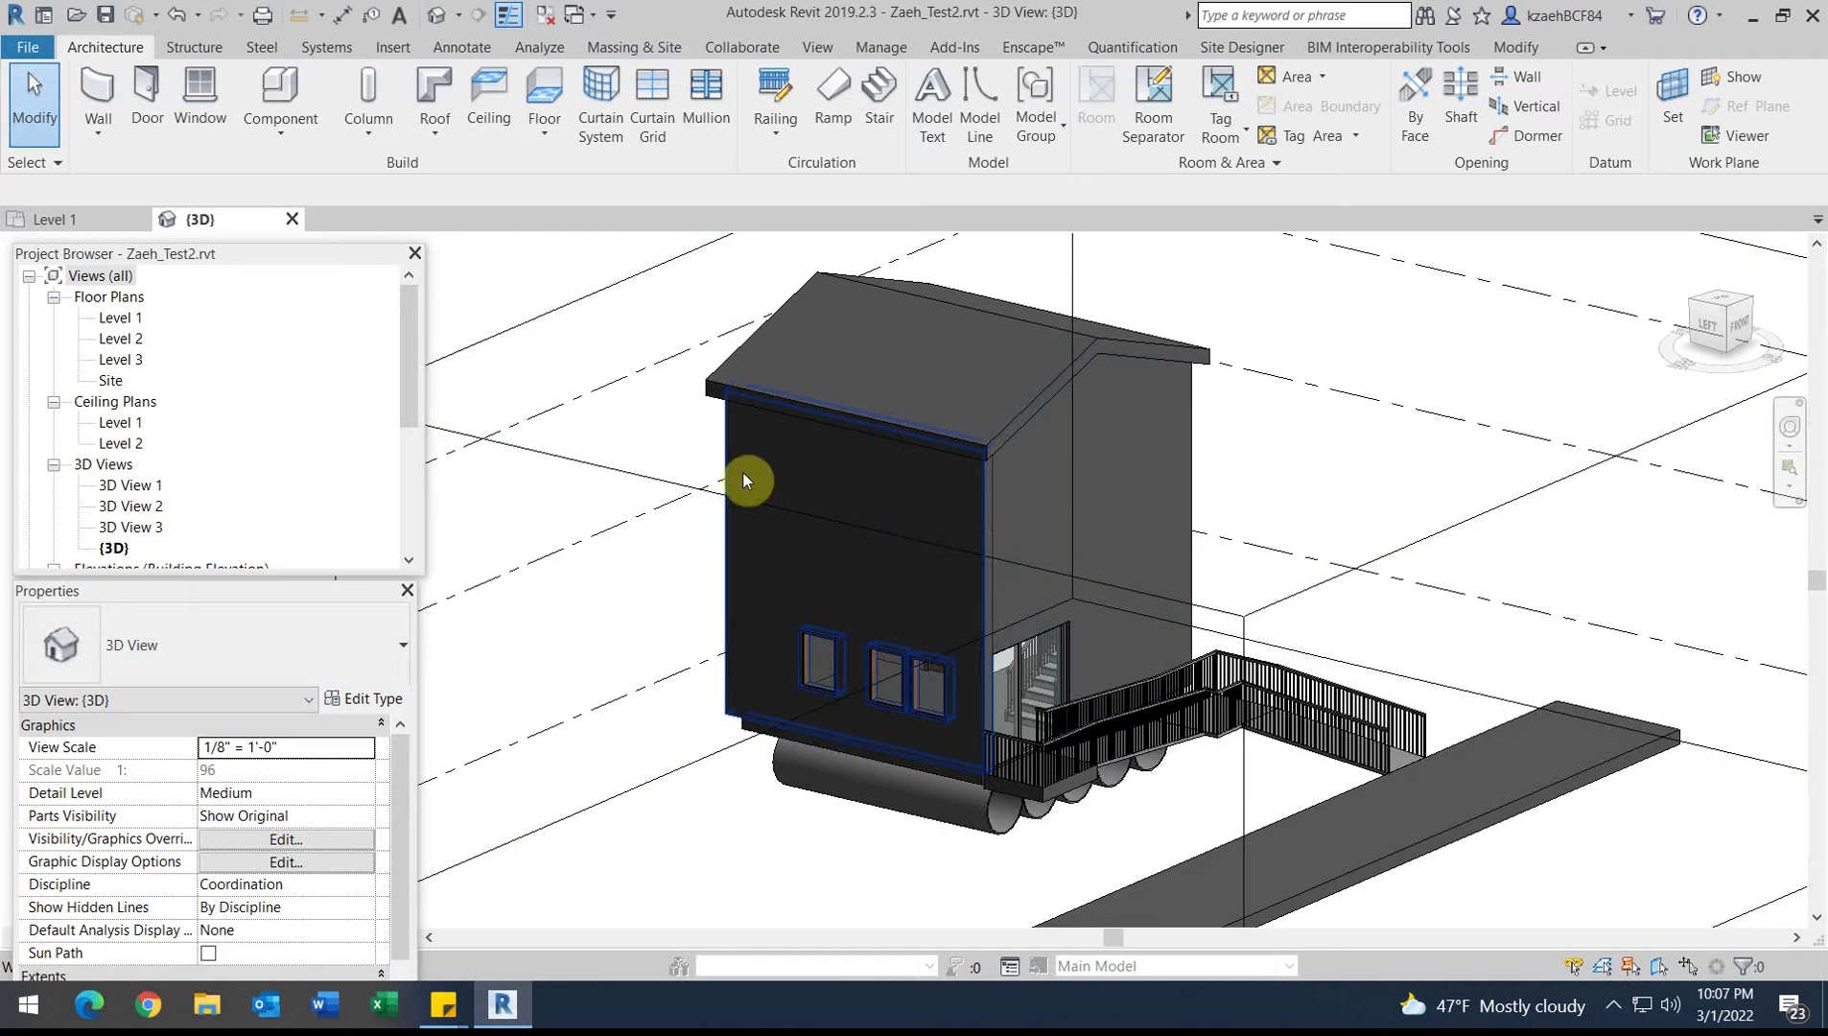
Step: Change the whole chain of four exterior walls to the type Exterior - Brick on Mtl. Stud
key(Tab)
key(Tab)
click(721, 446)
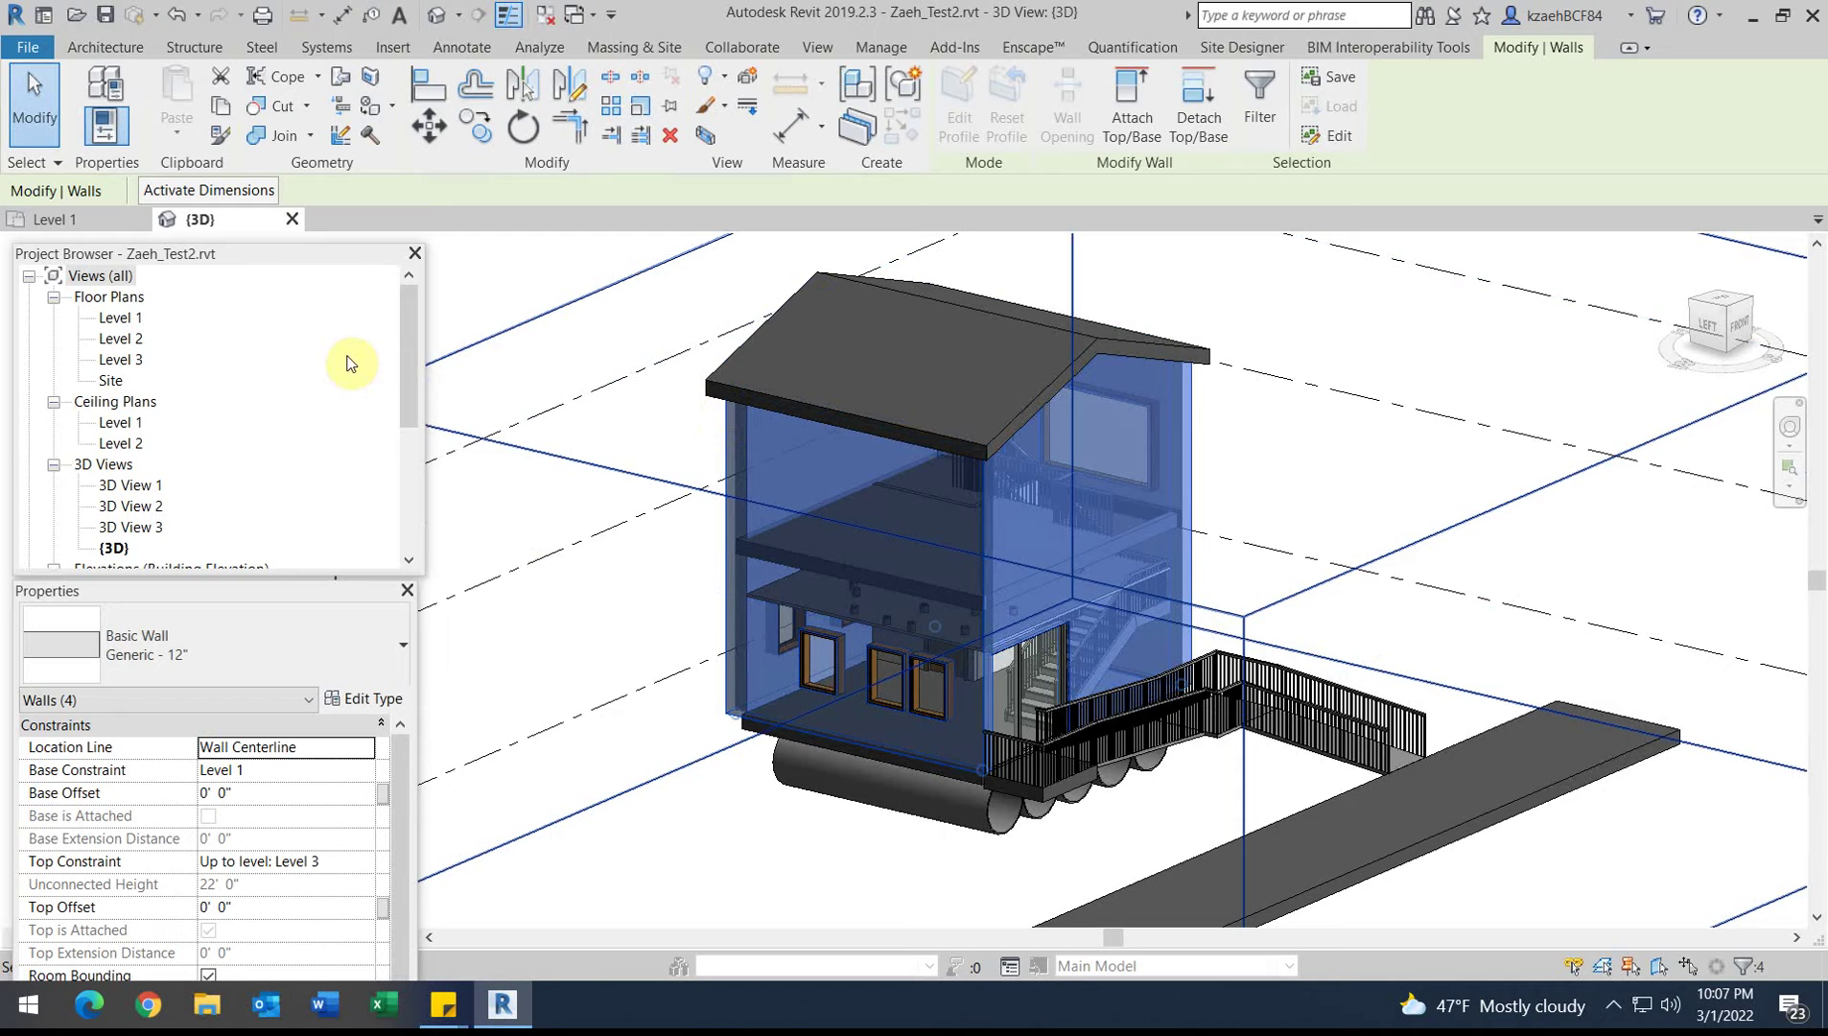
click(155, 643)
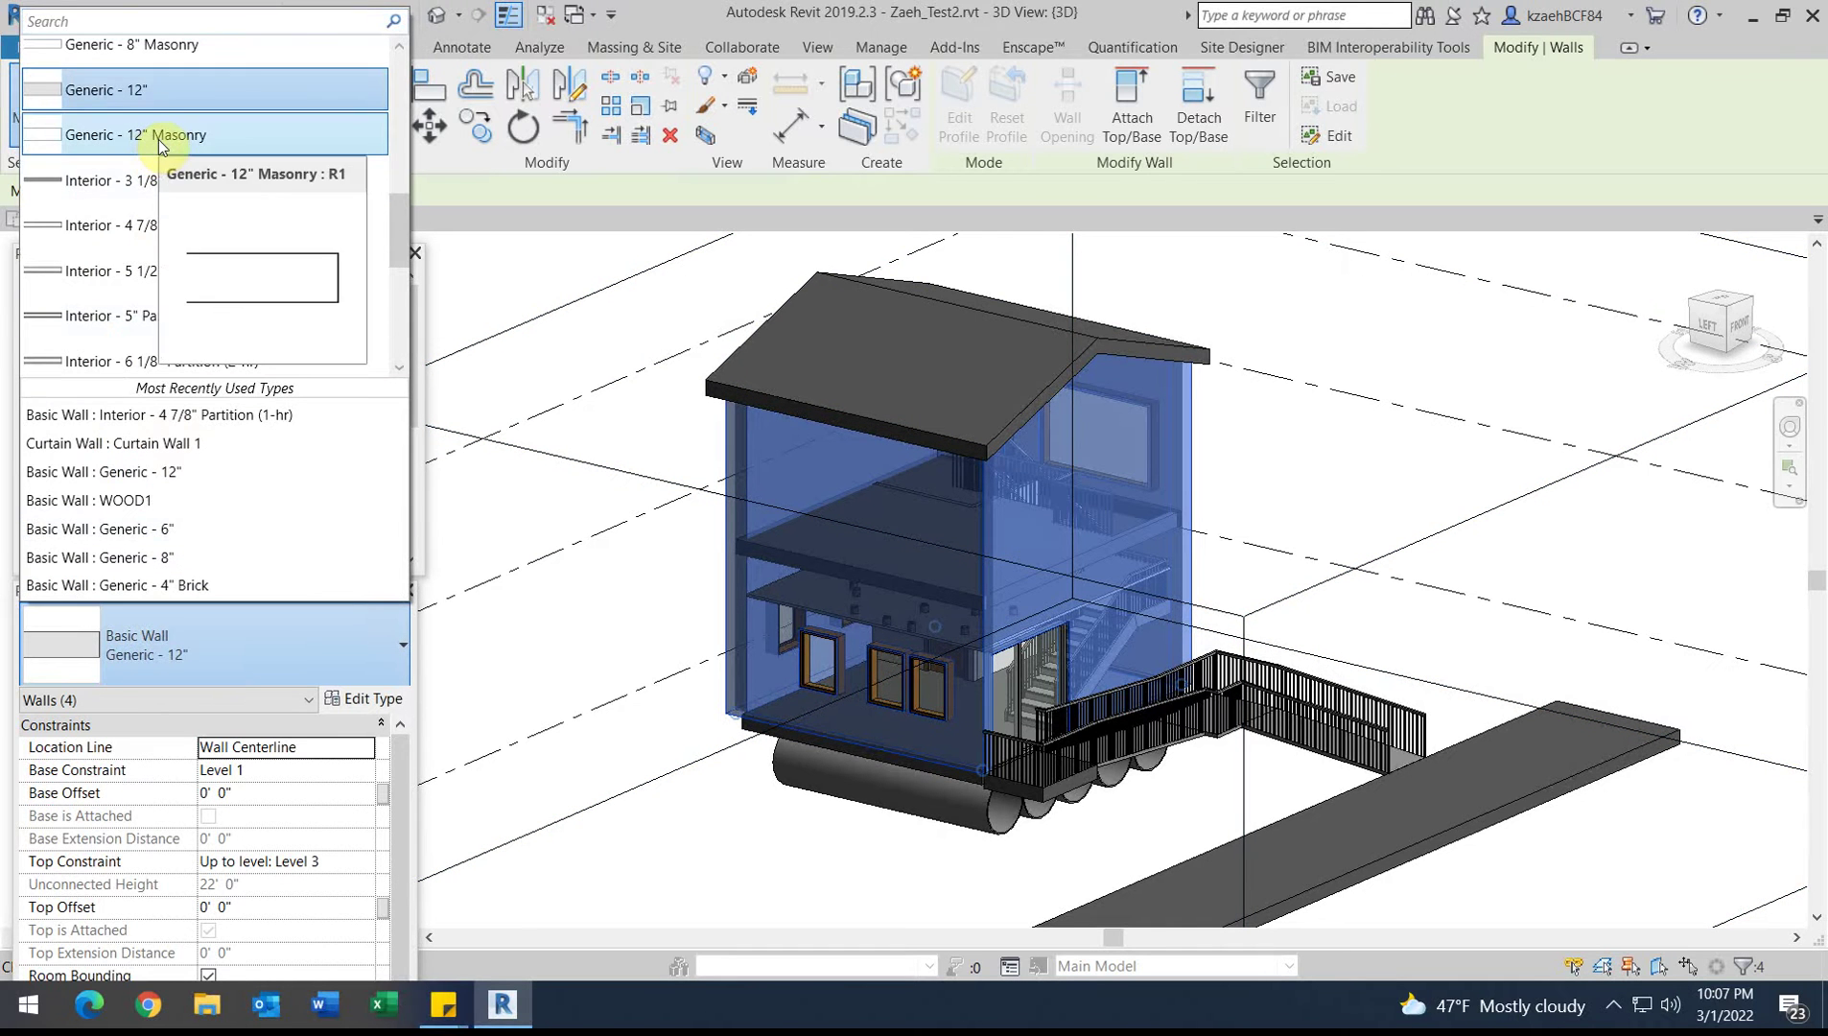
scroll(130, 251, down, 1)
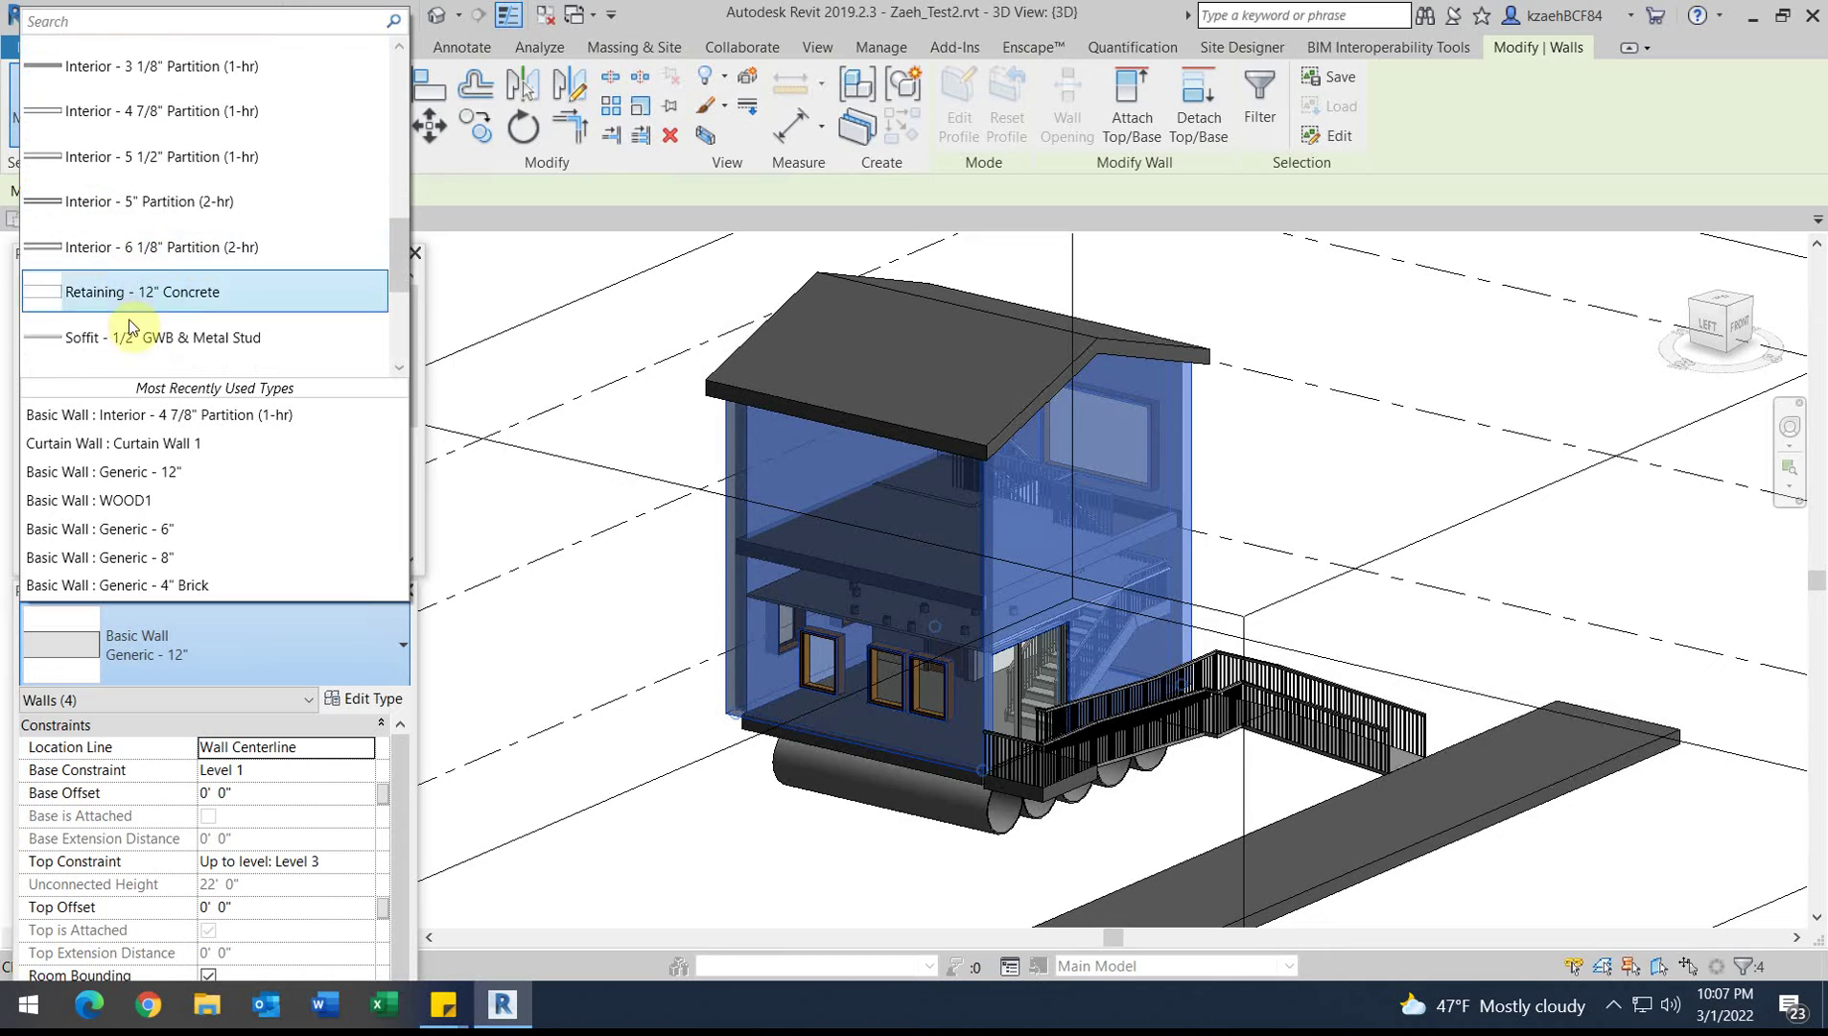
scroll(127, 292, down, 1)
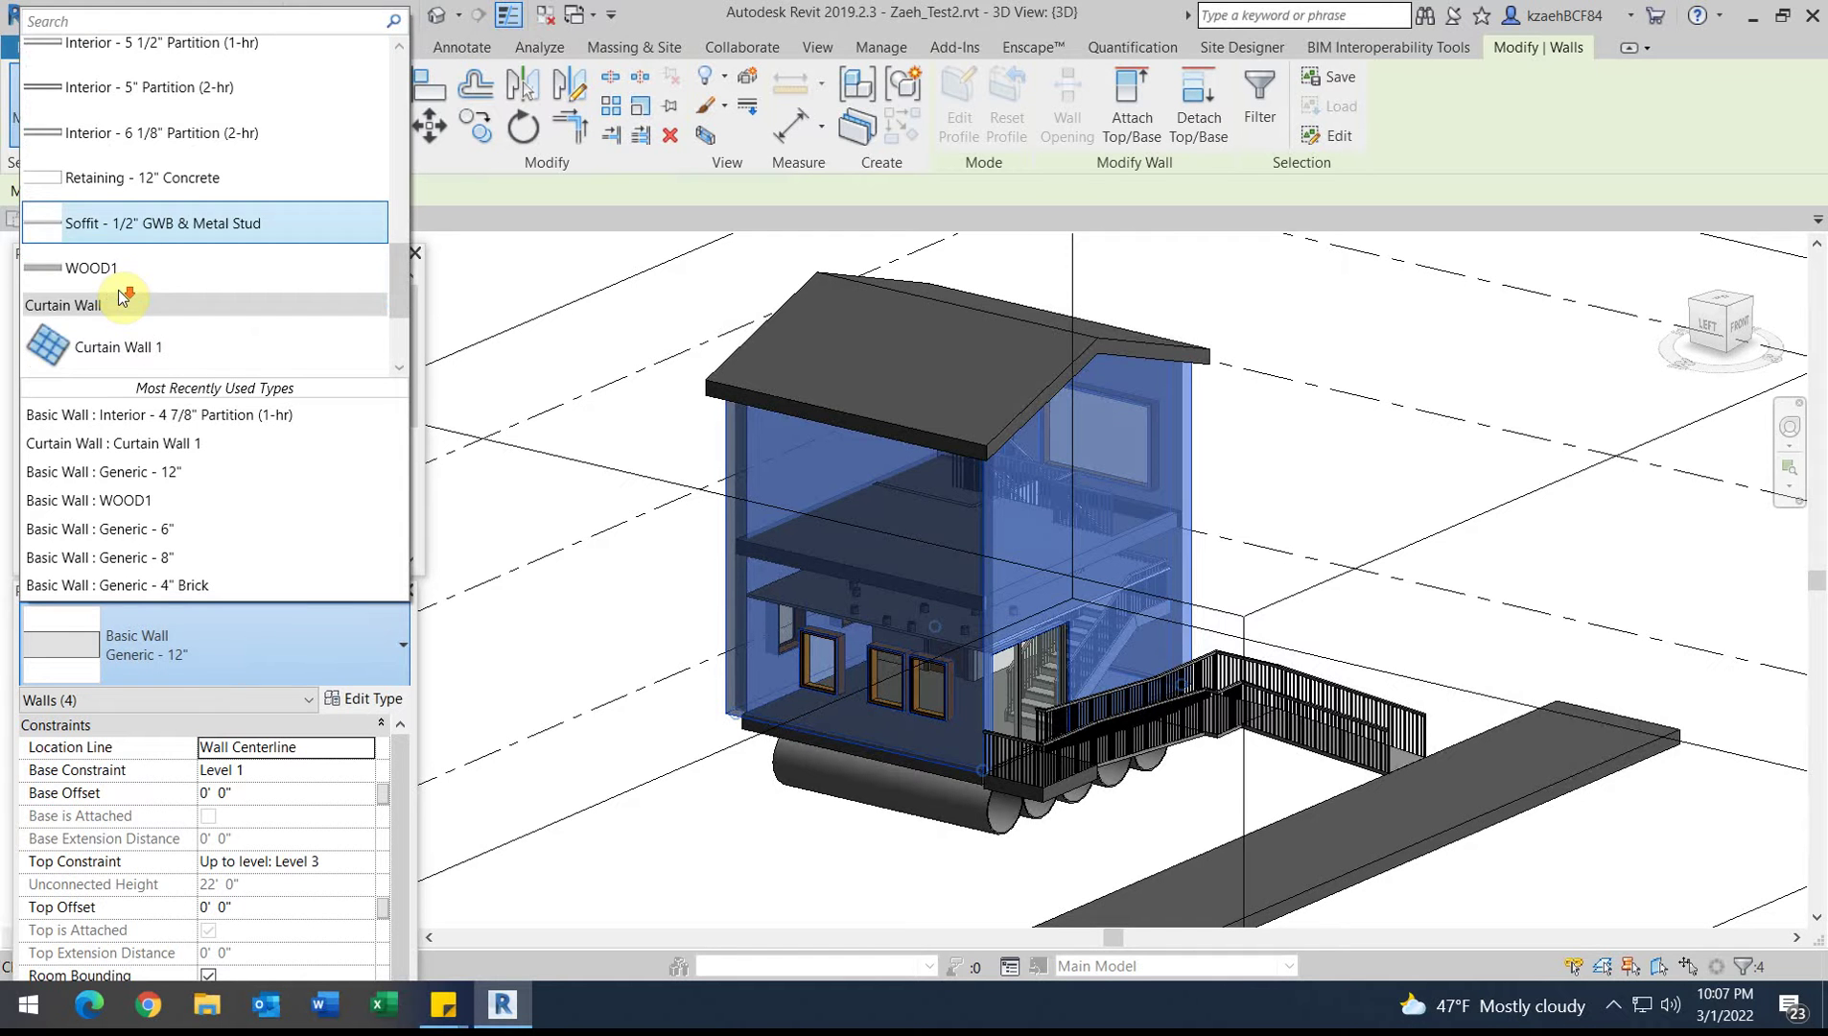
scroll(126, 220, up, 3)
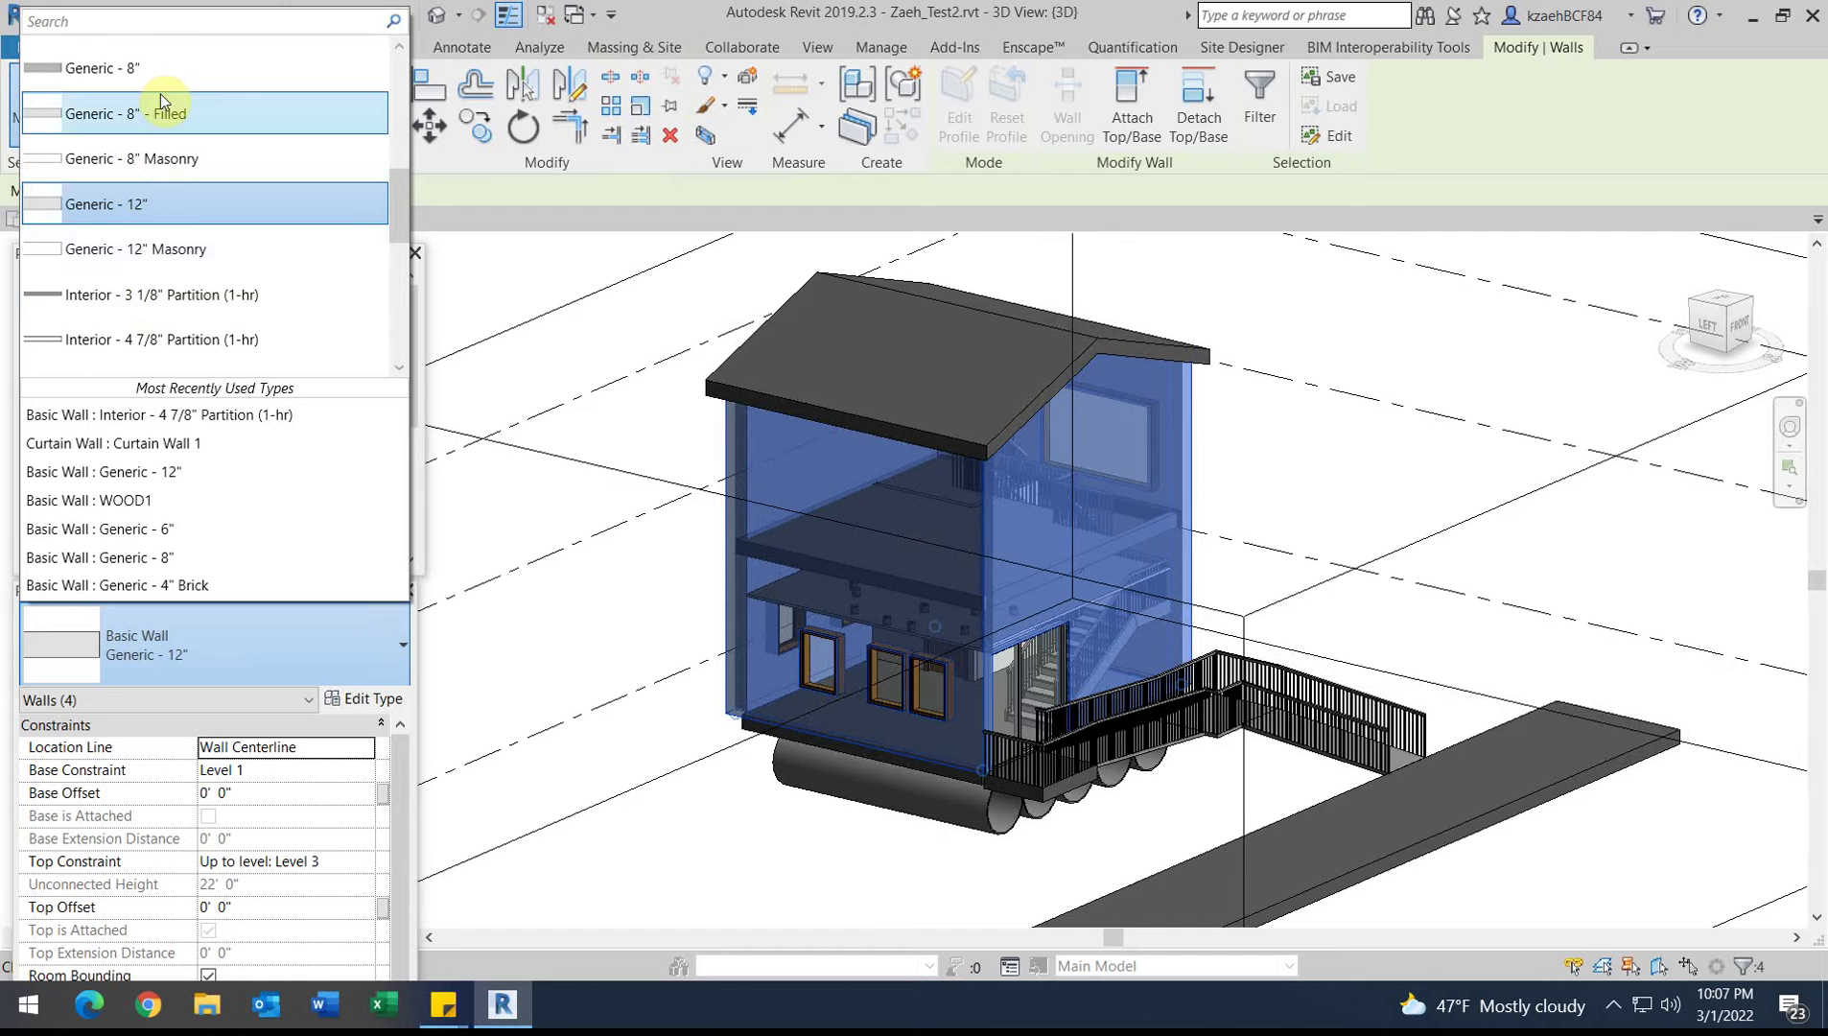
scroll(144, 211, up, 2)
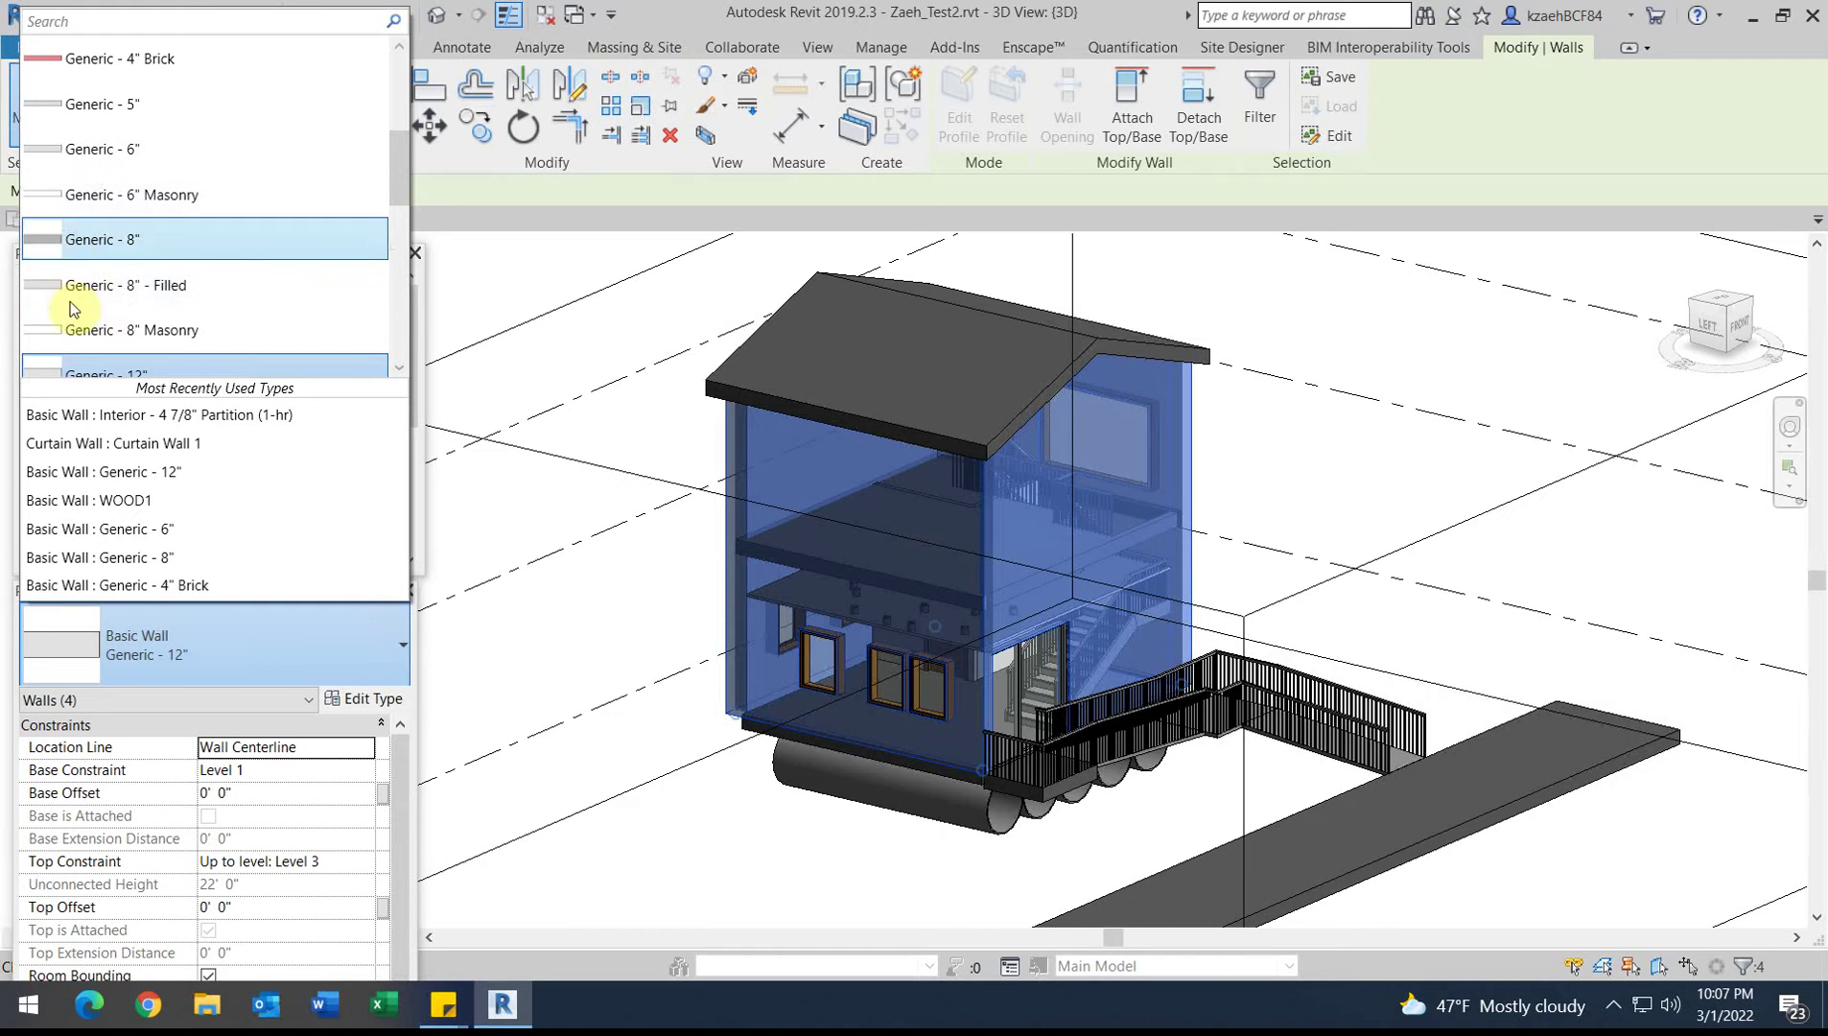
scroll(125, 182, up, 4)
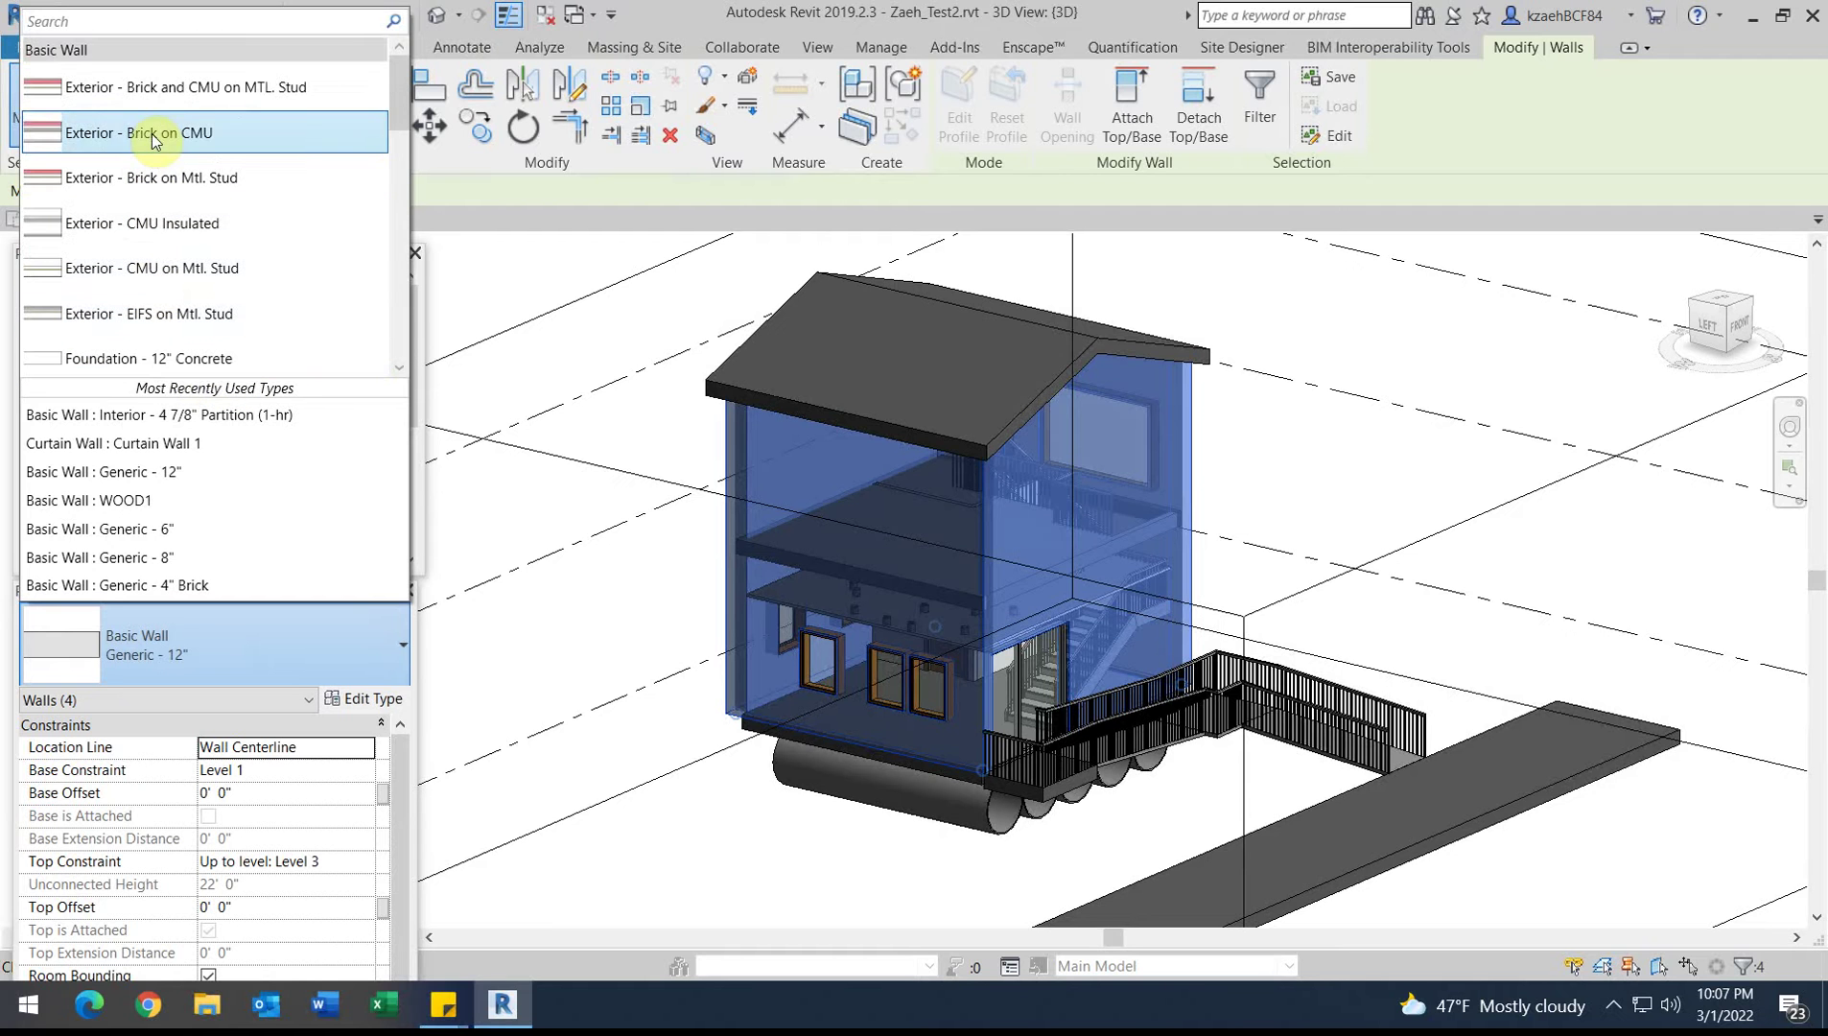
click(153, 183)
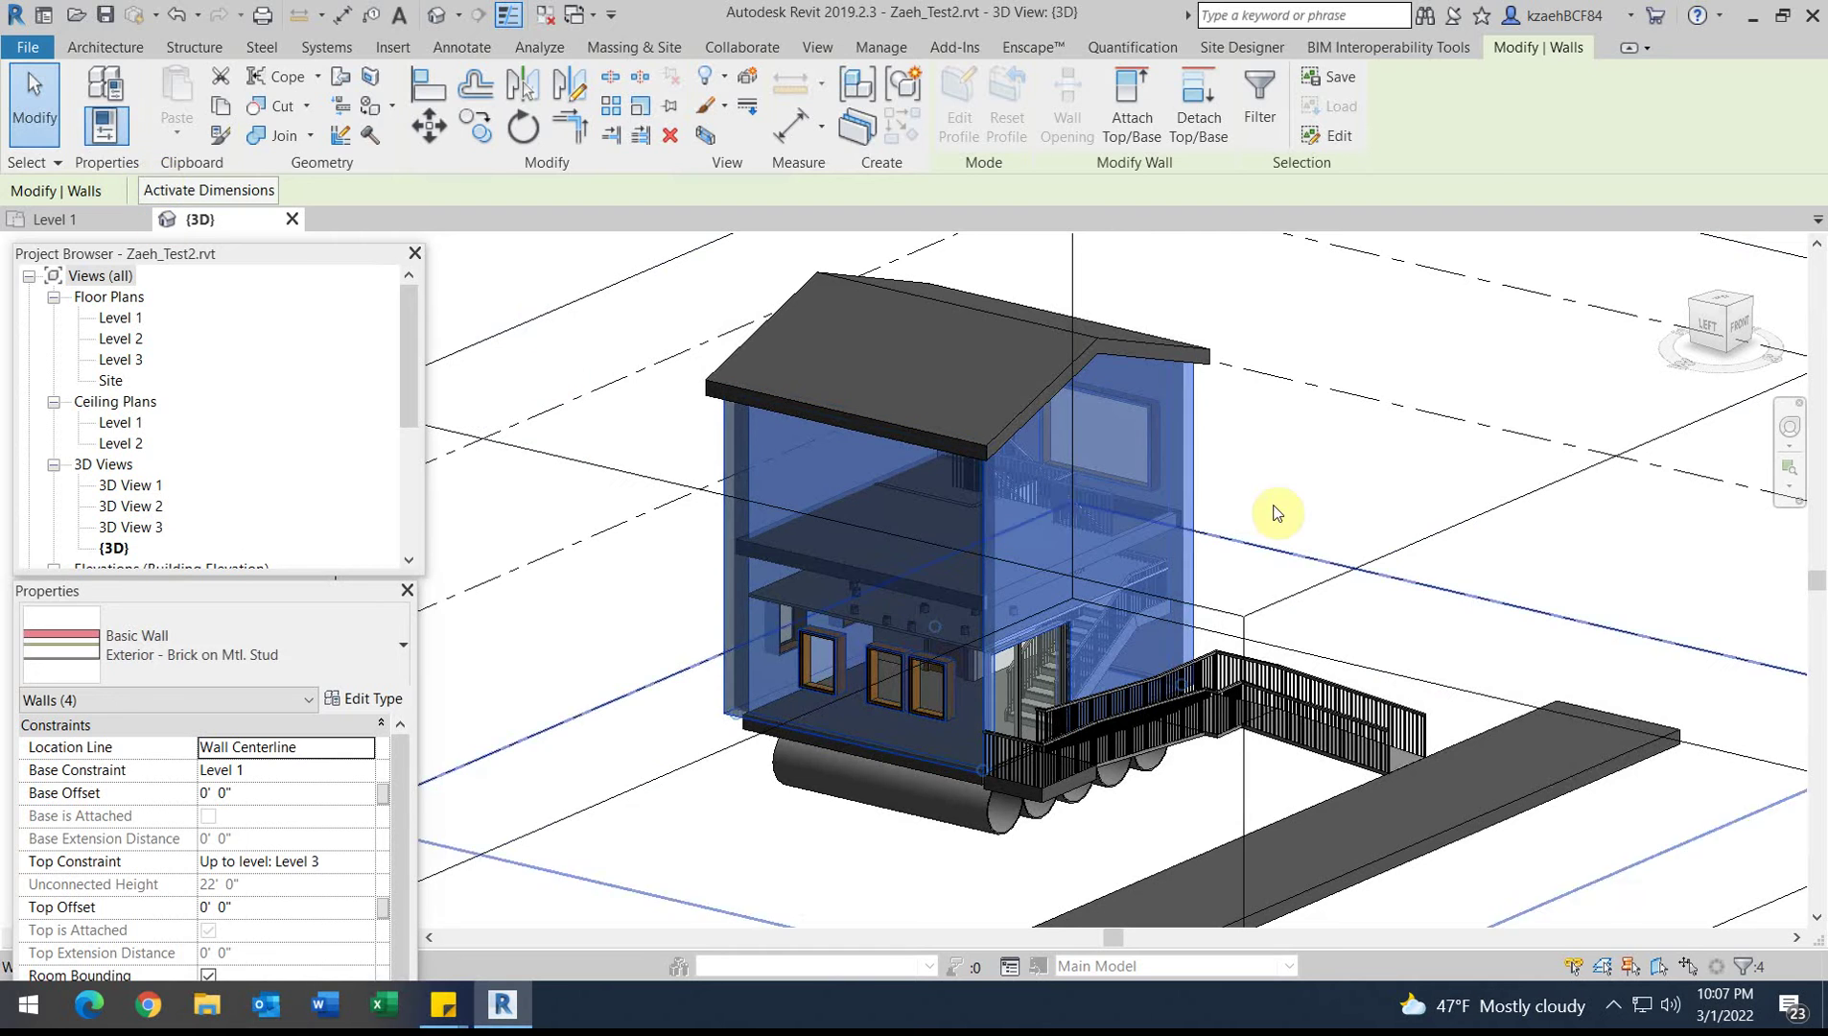
click(1262, 515)
scroll(1142, 473, up, 2)
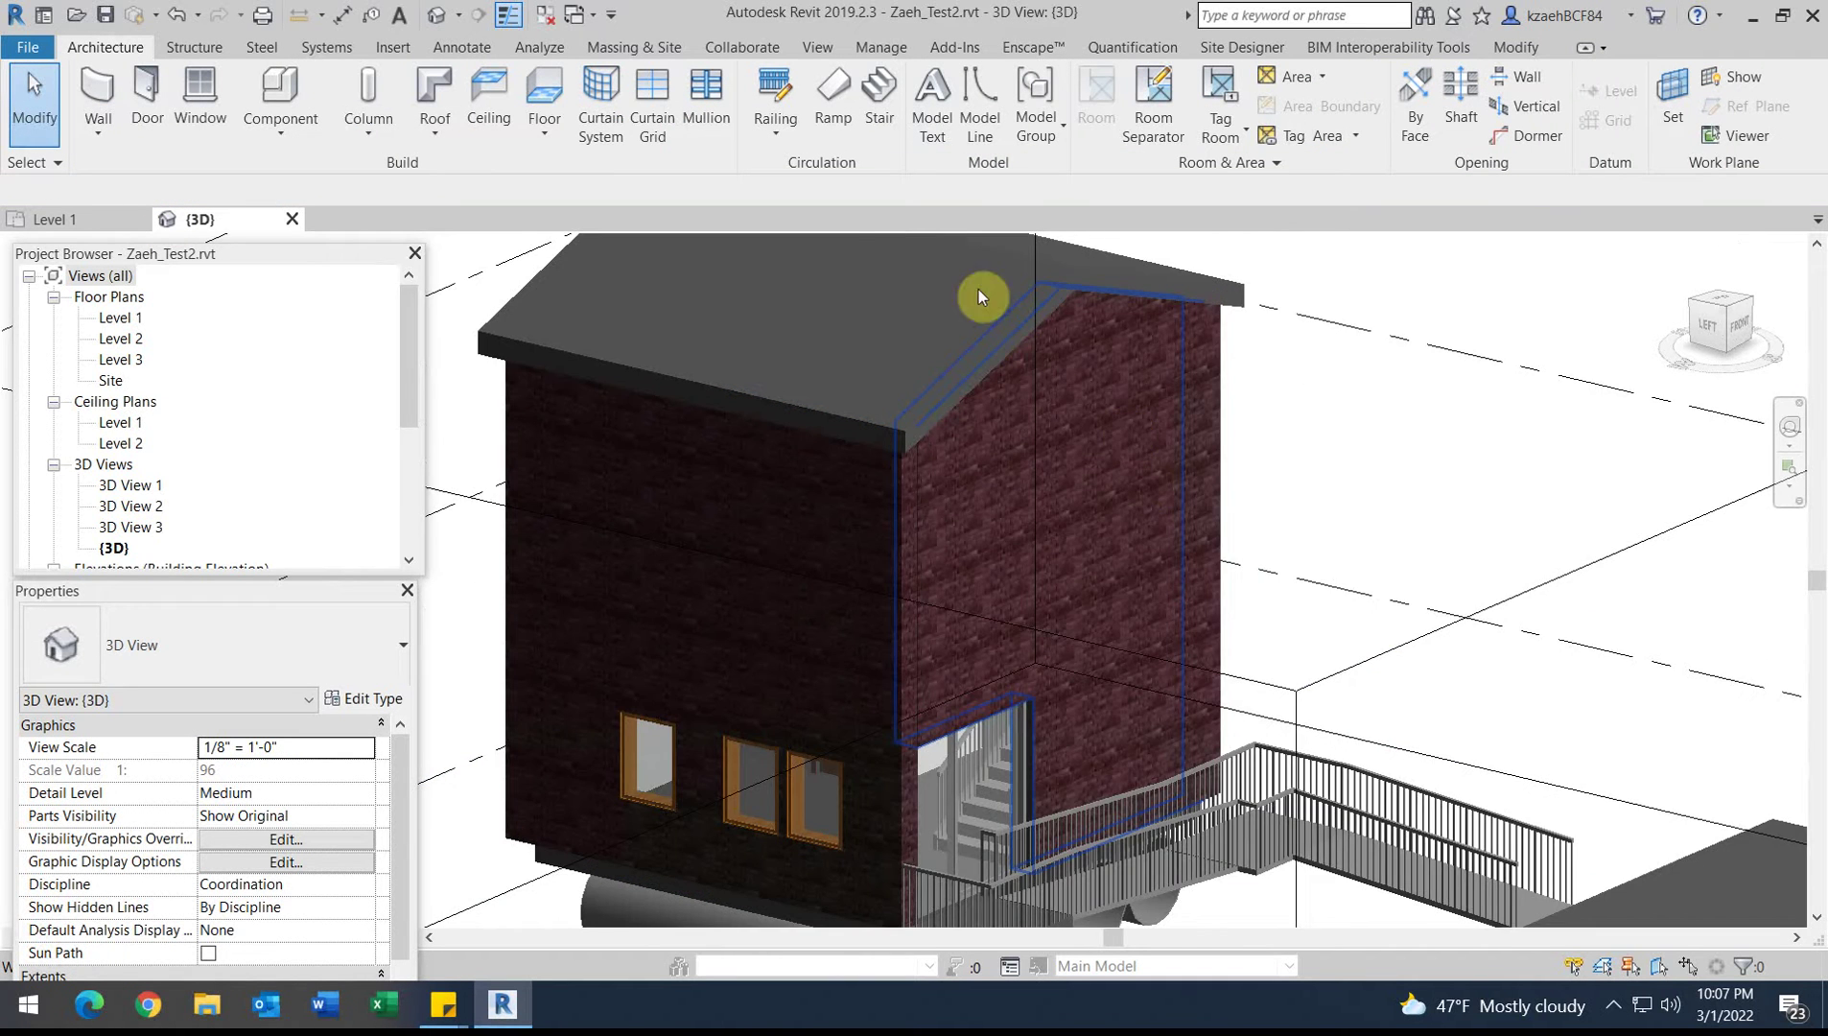
scroll(1202, 529, up, 5)
scroll(996, 566, down, 5)
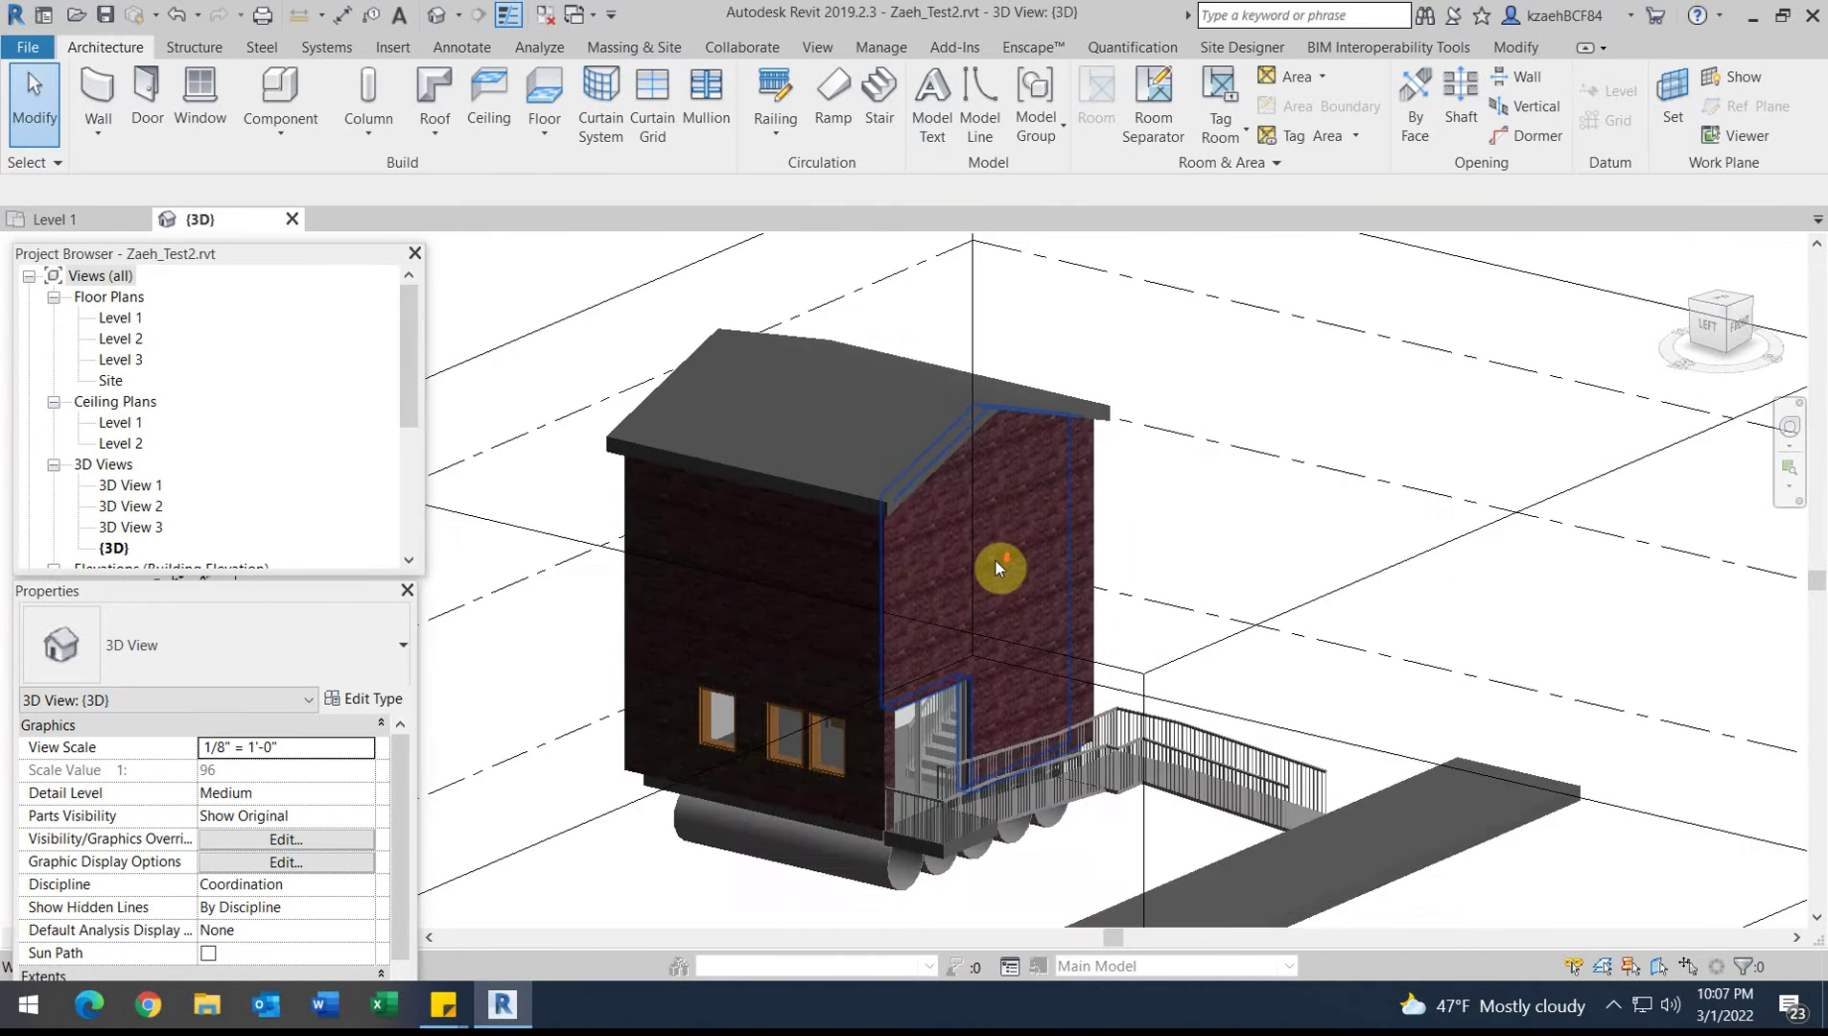
Step: Examine the layer structure of the brick wall above the entrance: each layer's function, material and thickness
scroll(914, 677, up, 4)
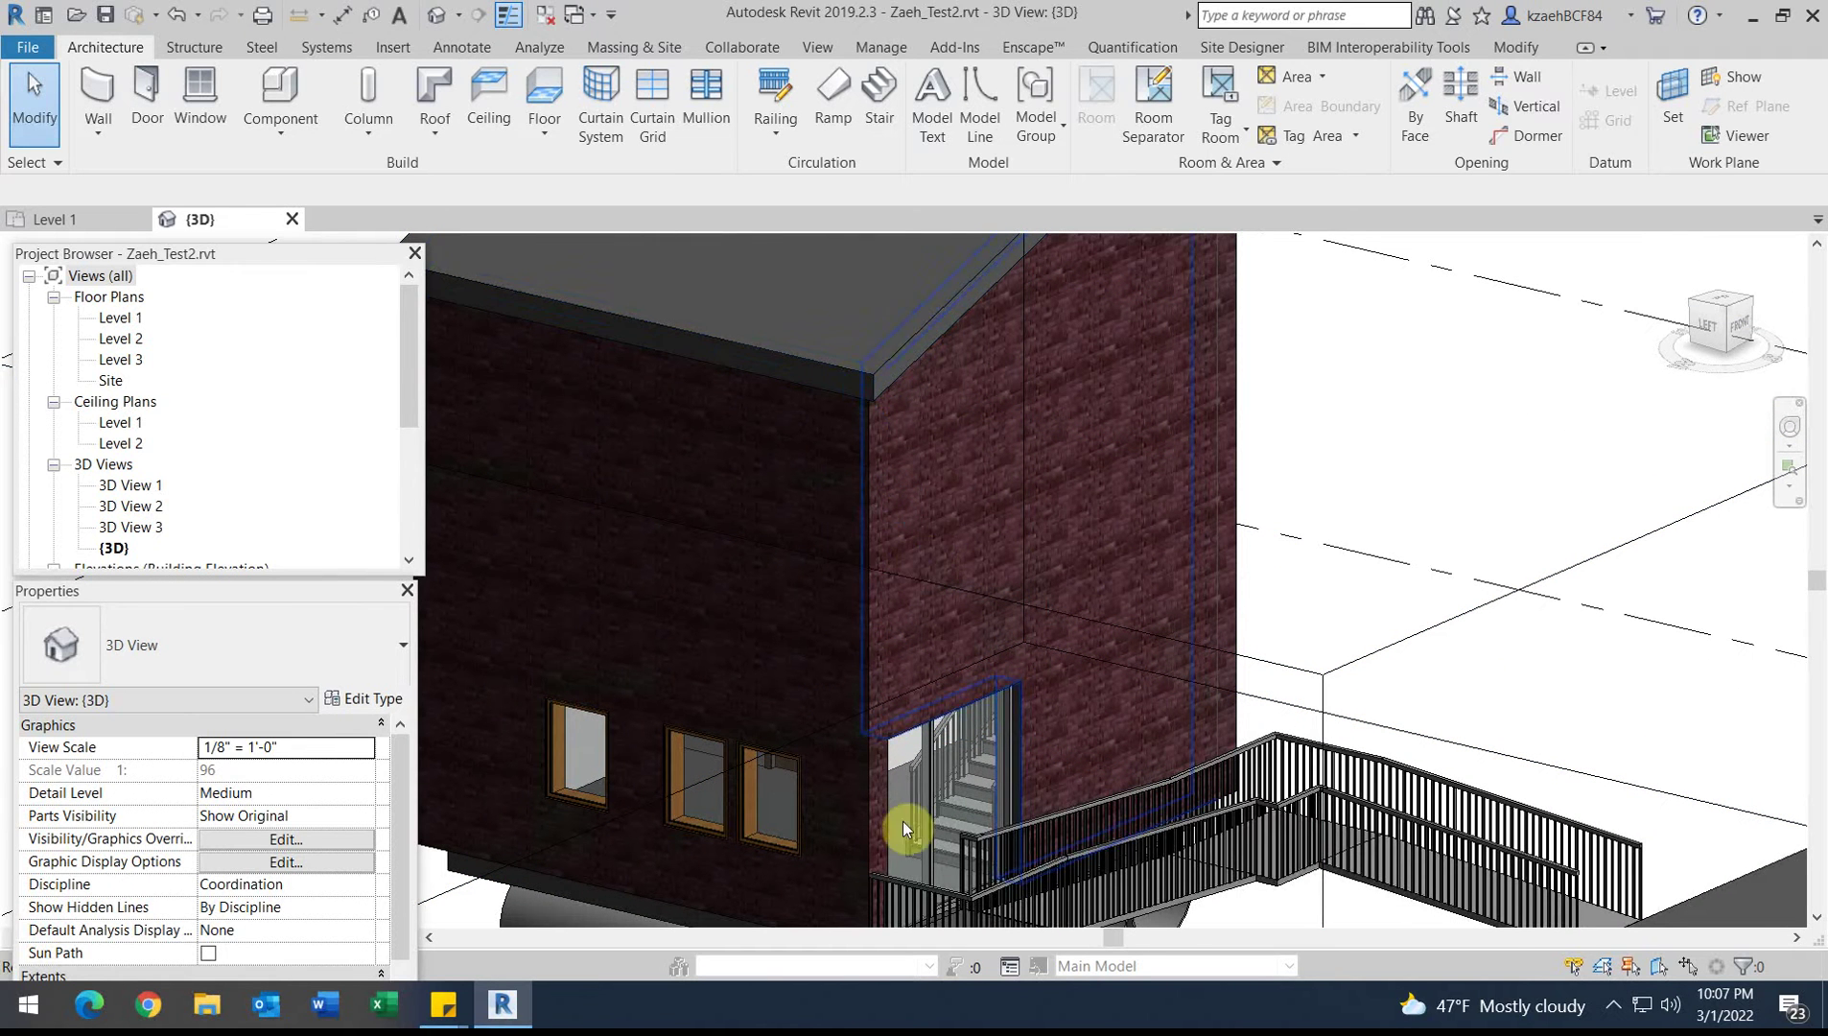
click(1067, 593)
click(362, 698)
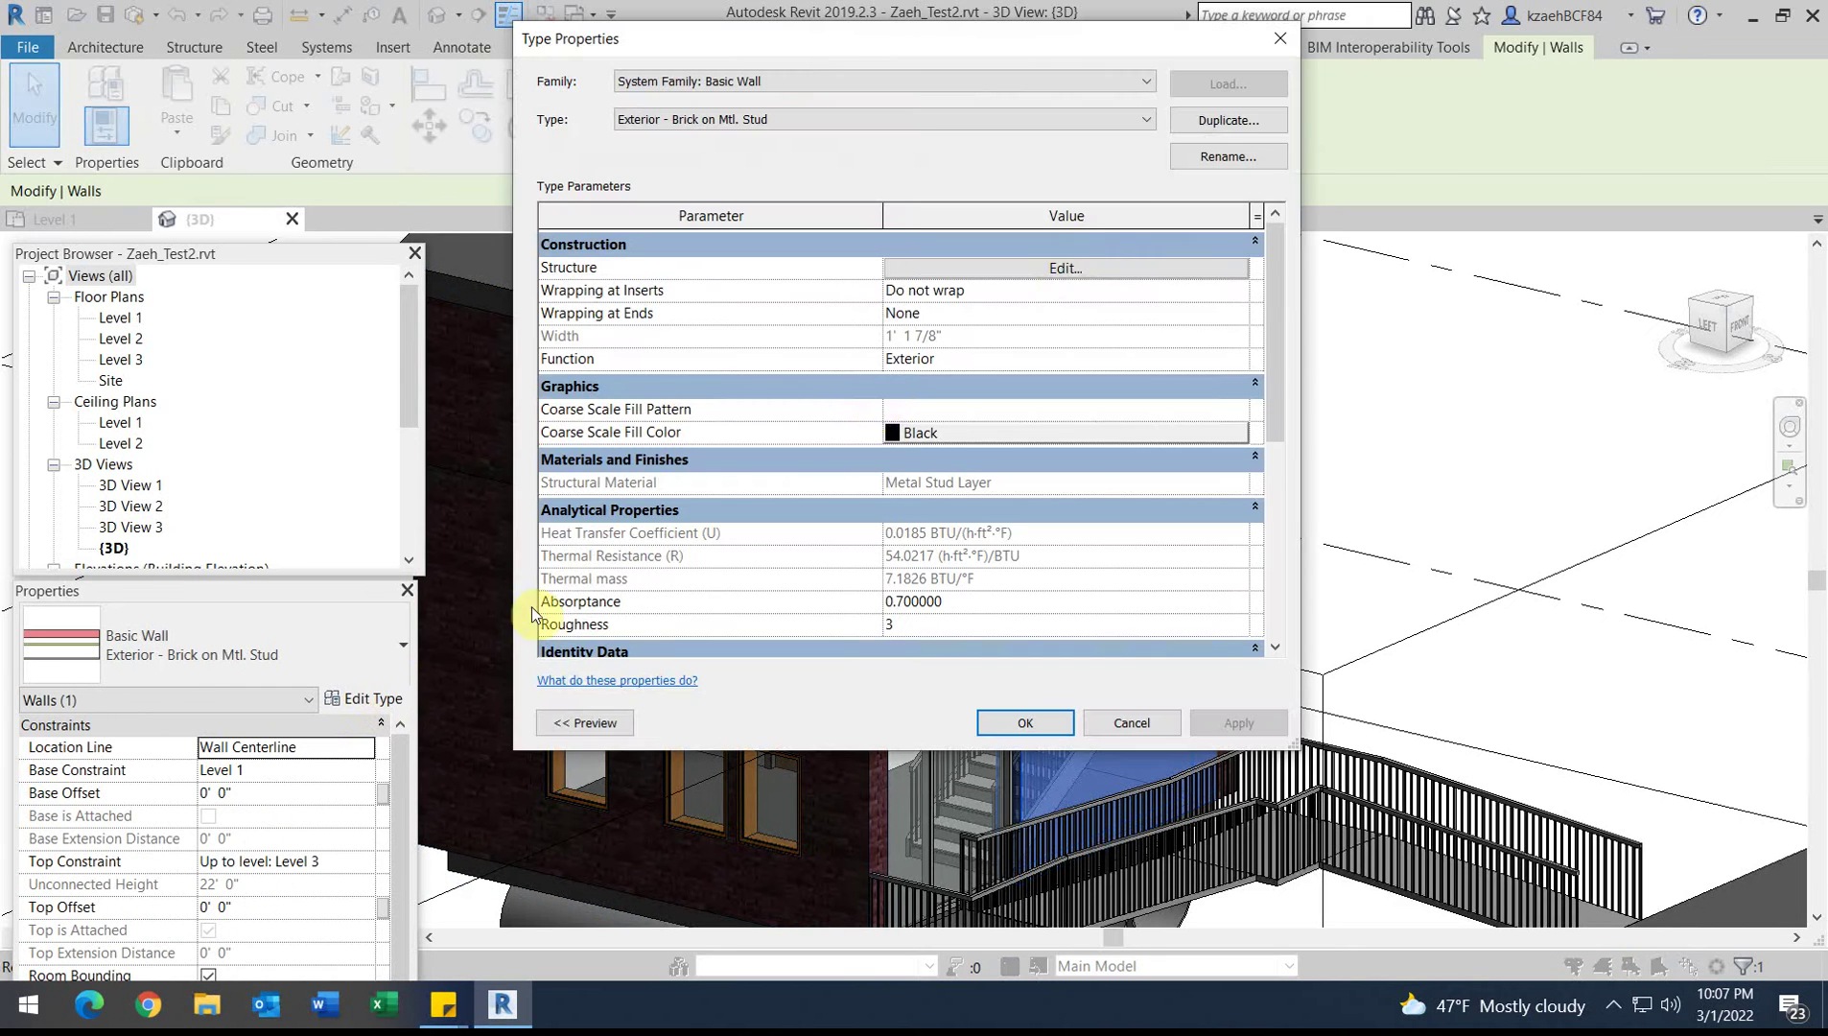
click(975, 268)
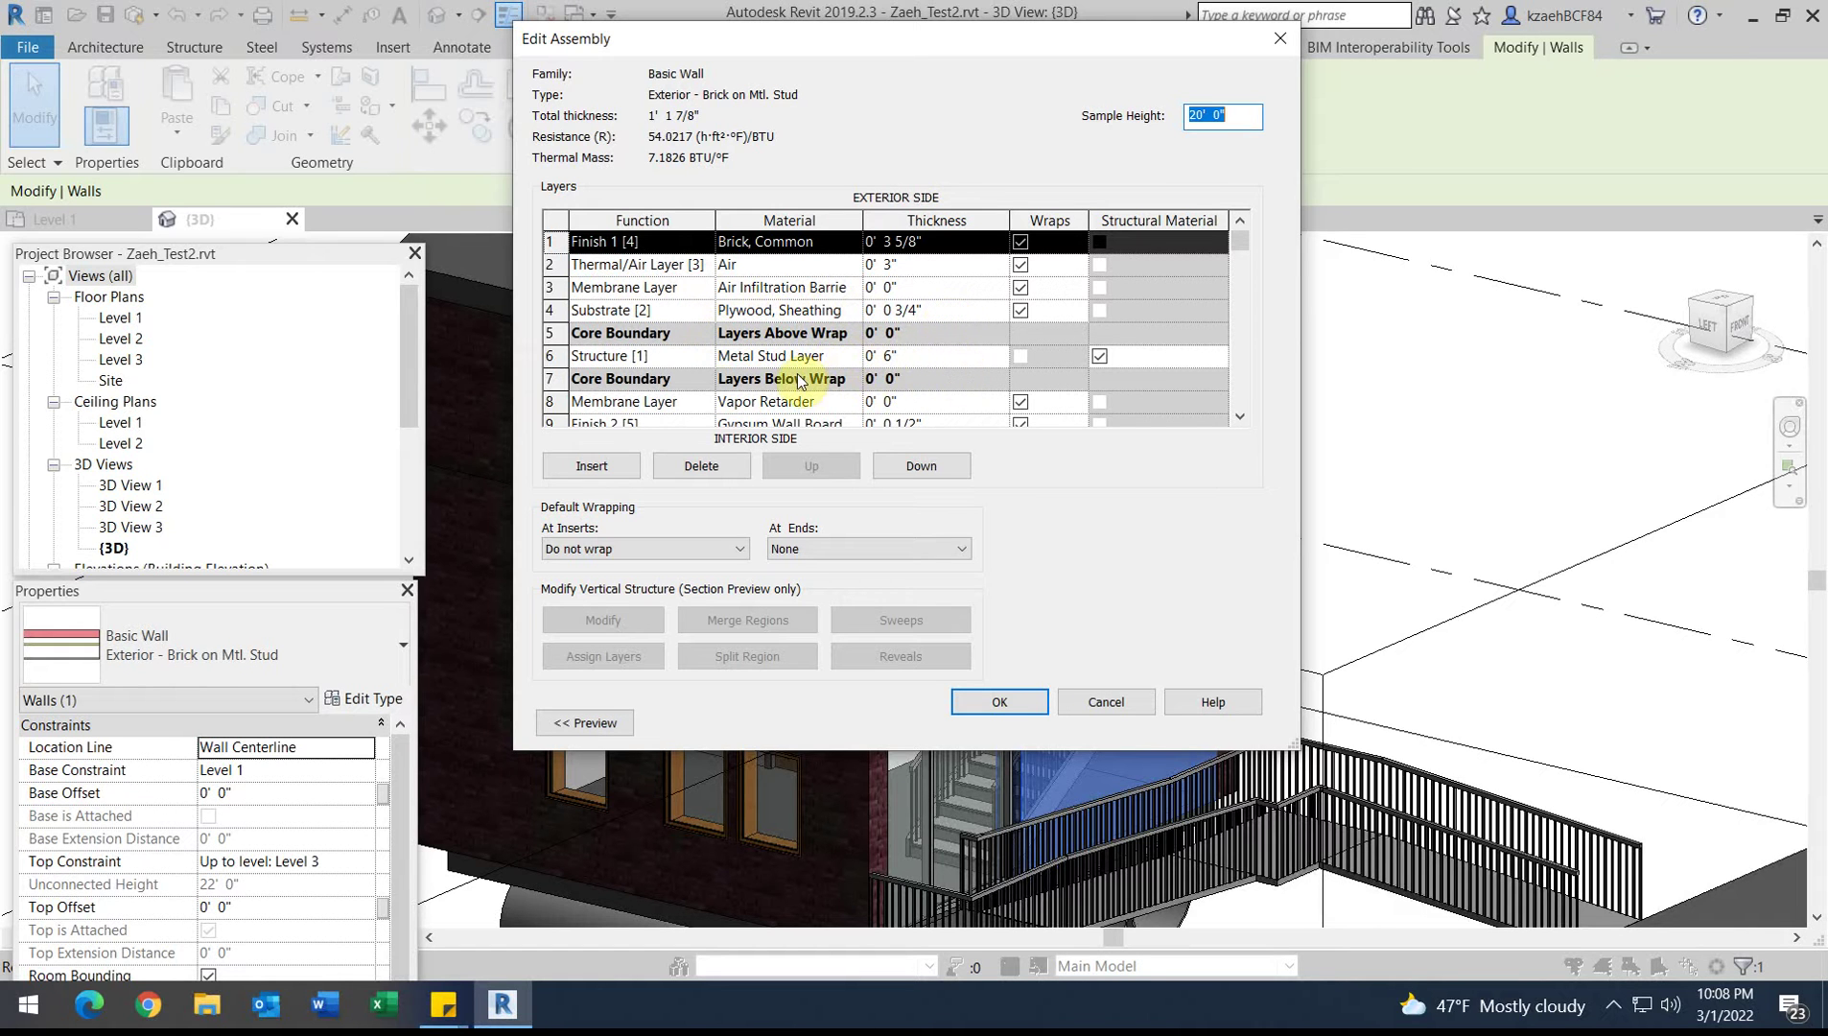
scroll(800, 368, down, 1)
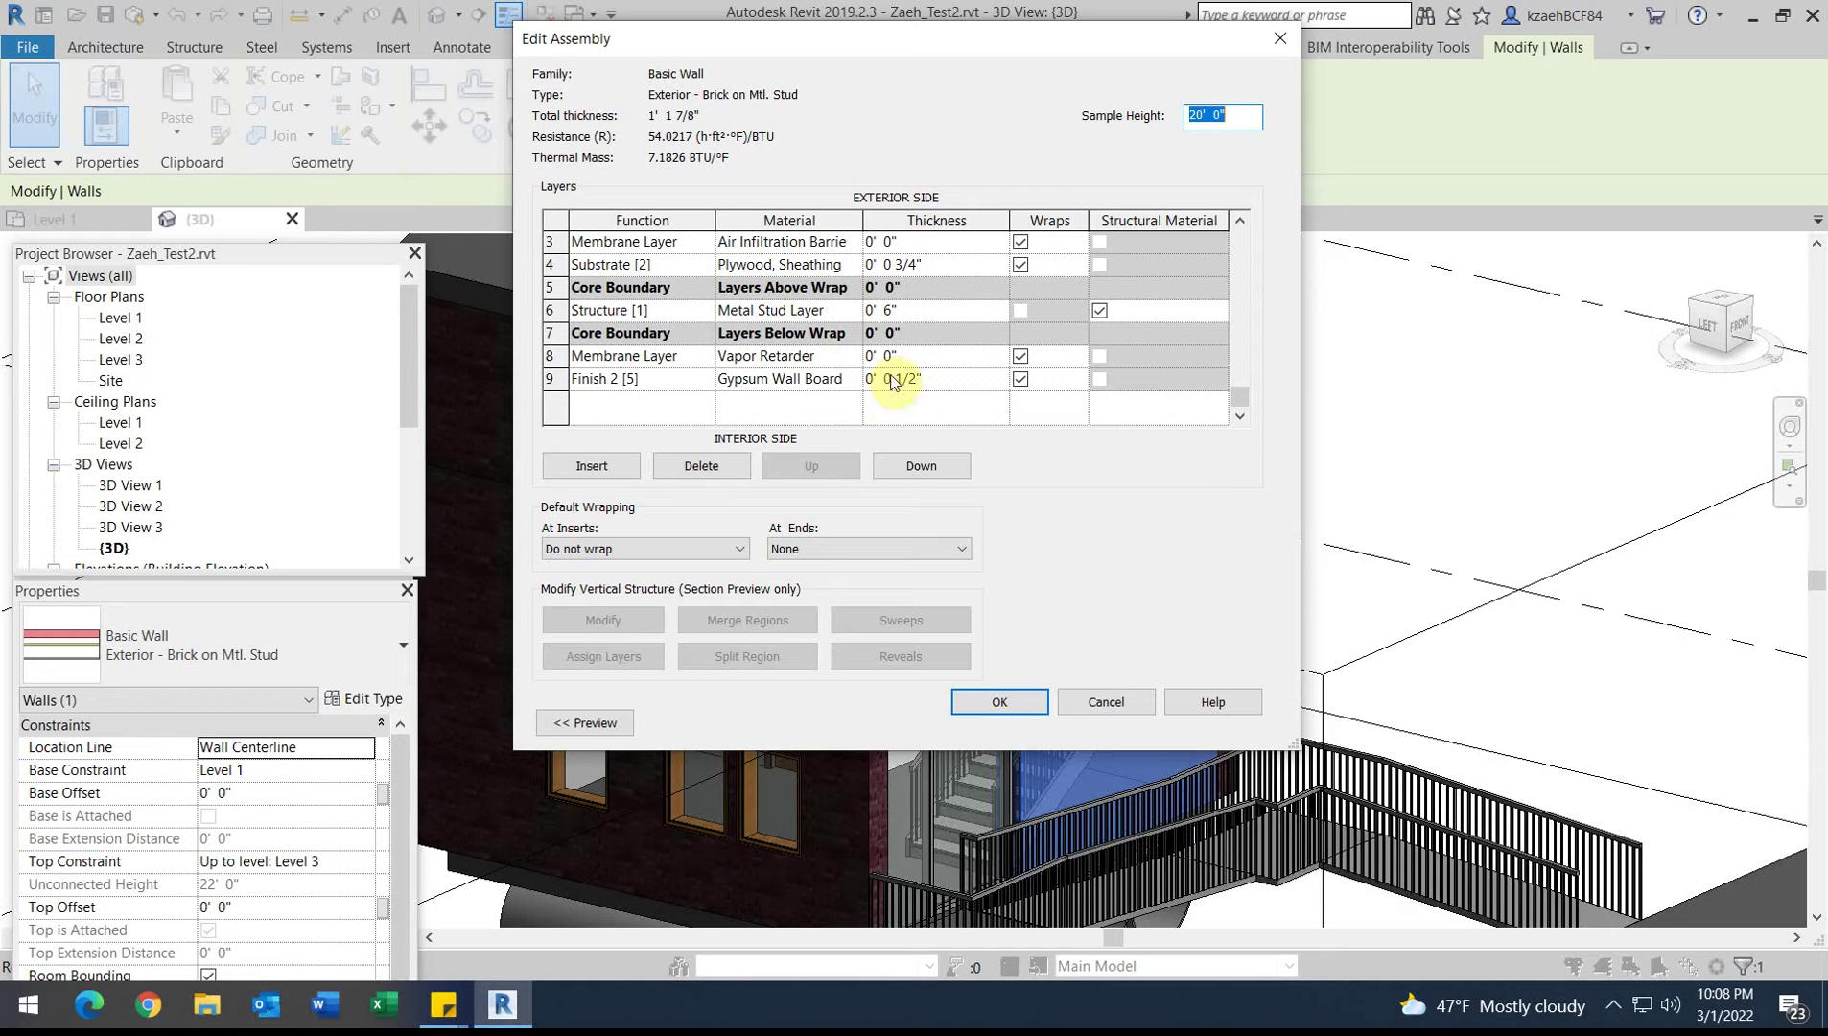
scroll(892, 345, up, 2)
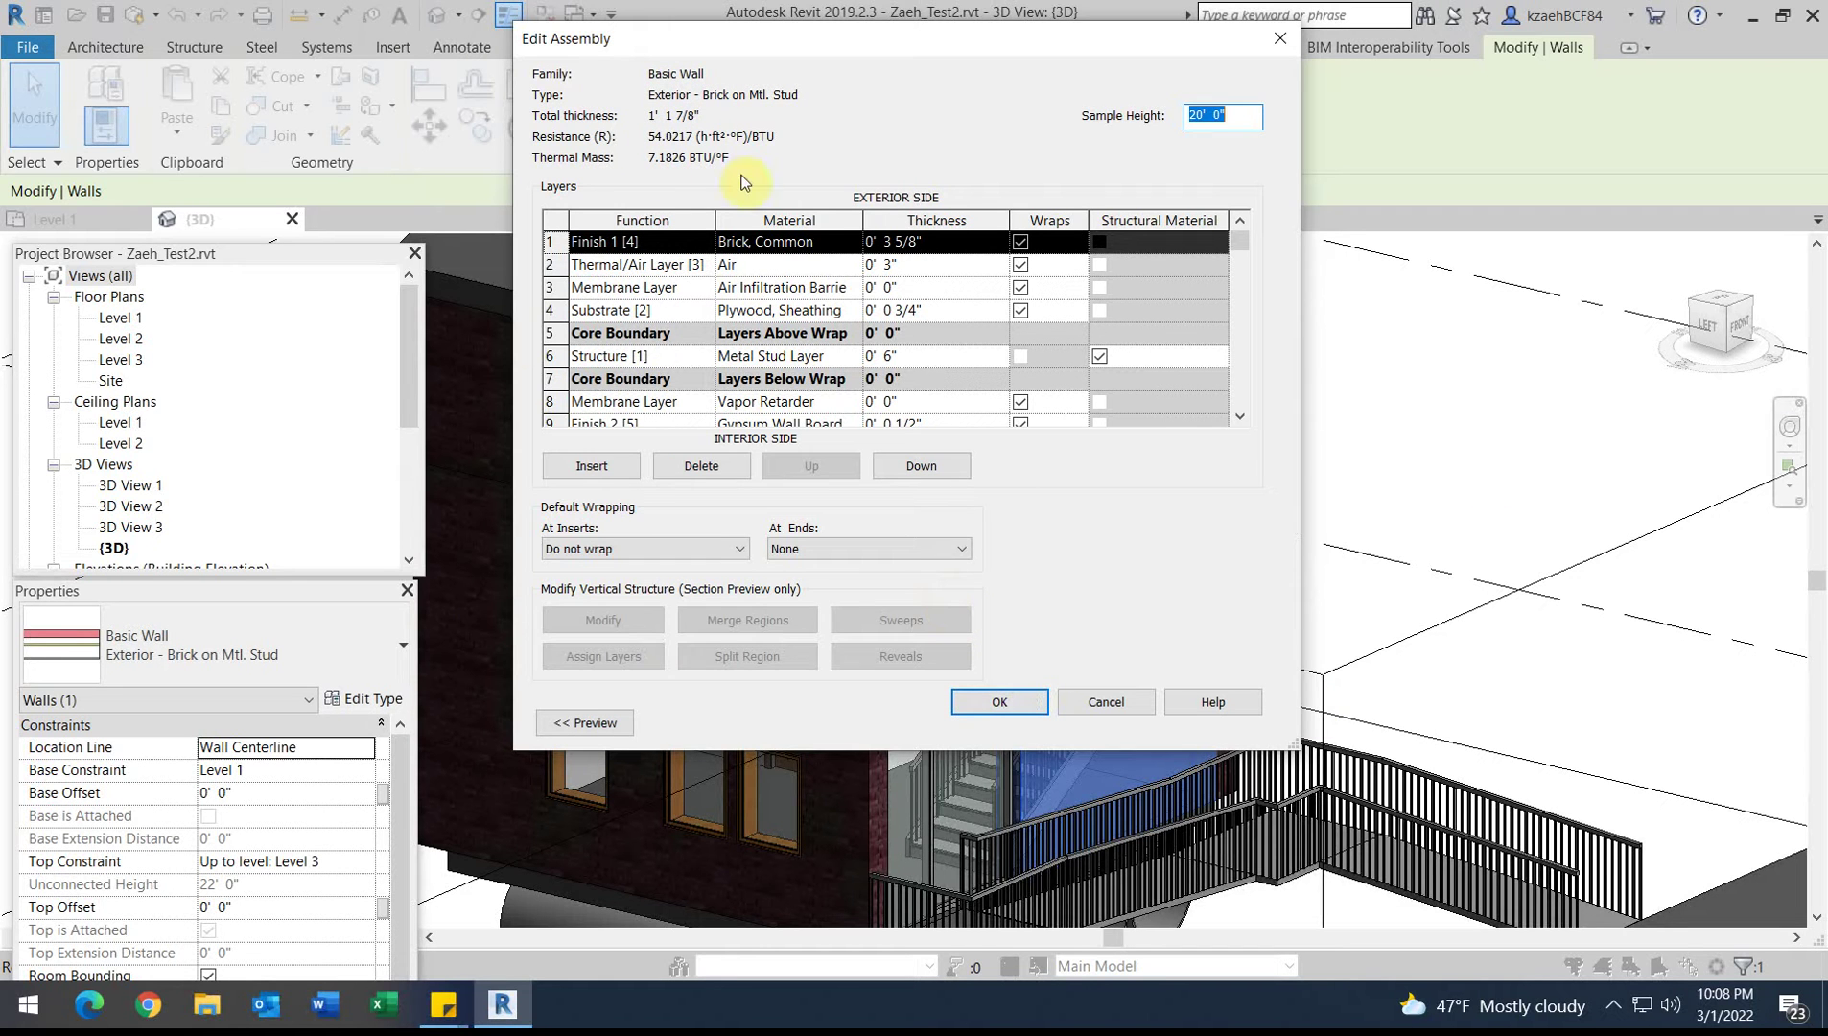
mouse_move(563, 7)
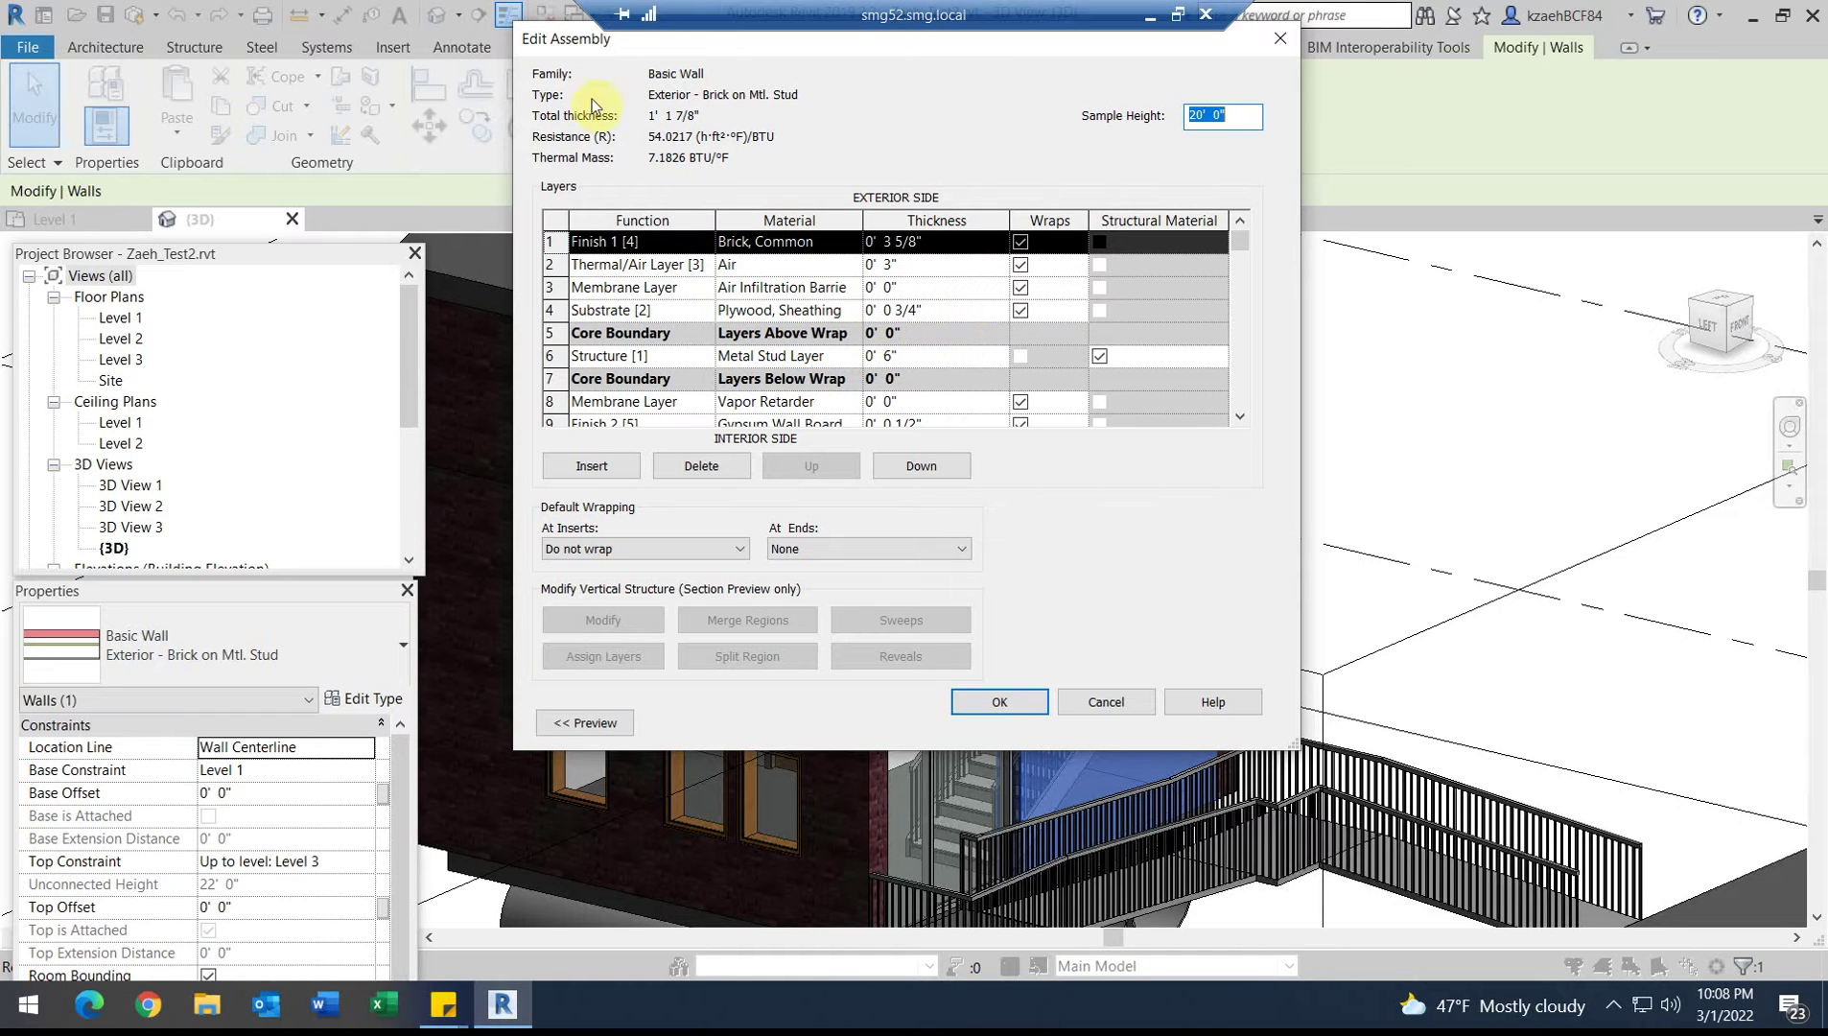
click(620, 121)
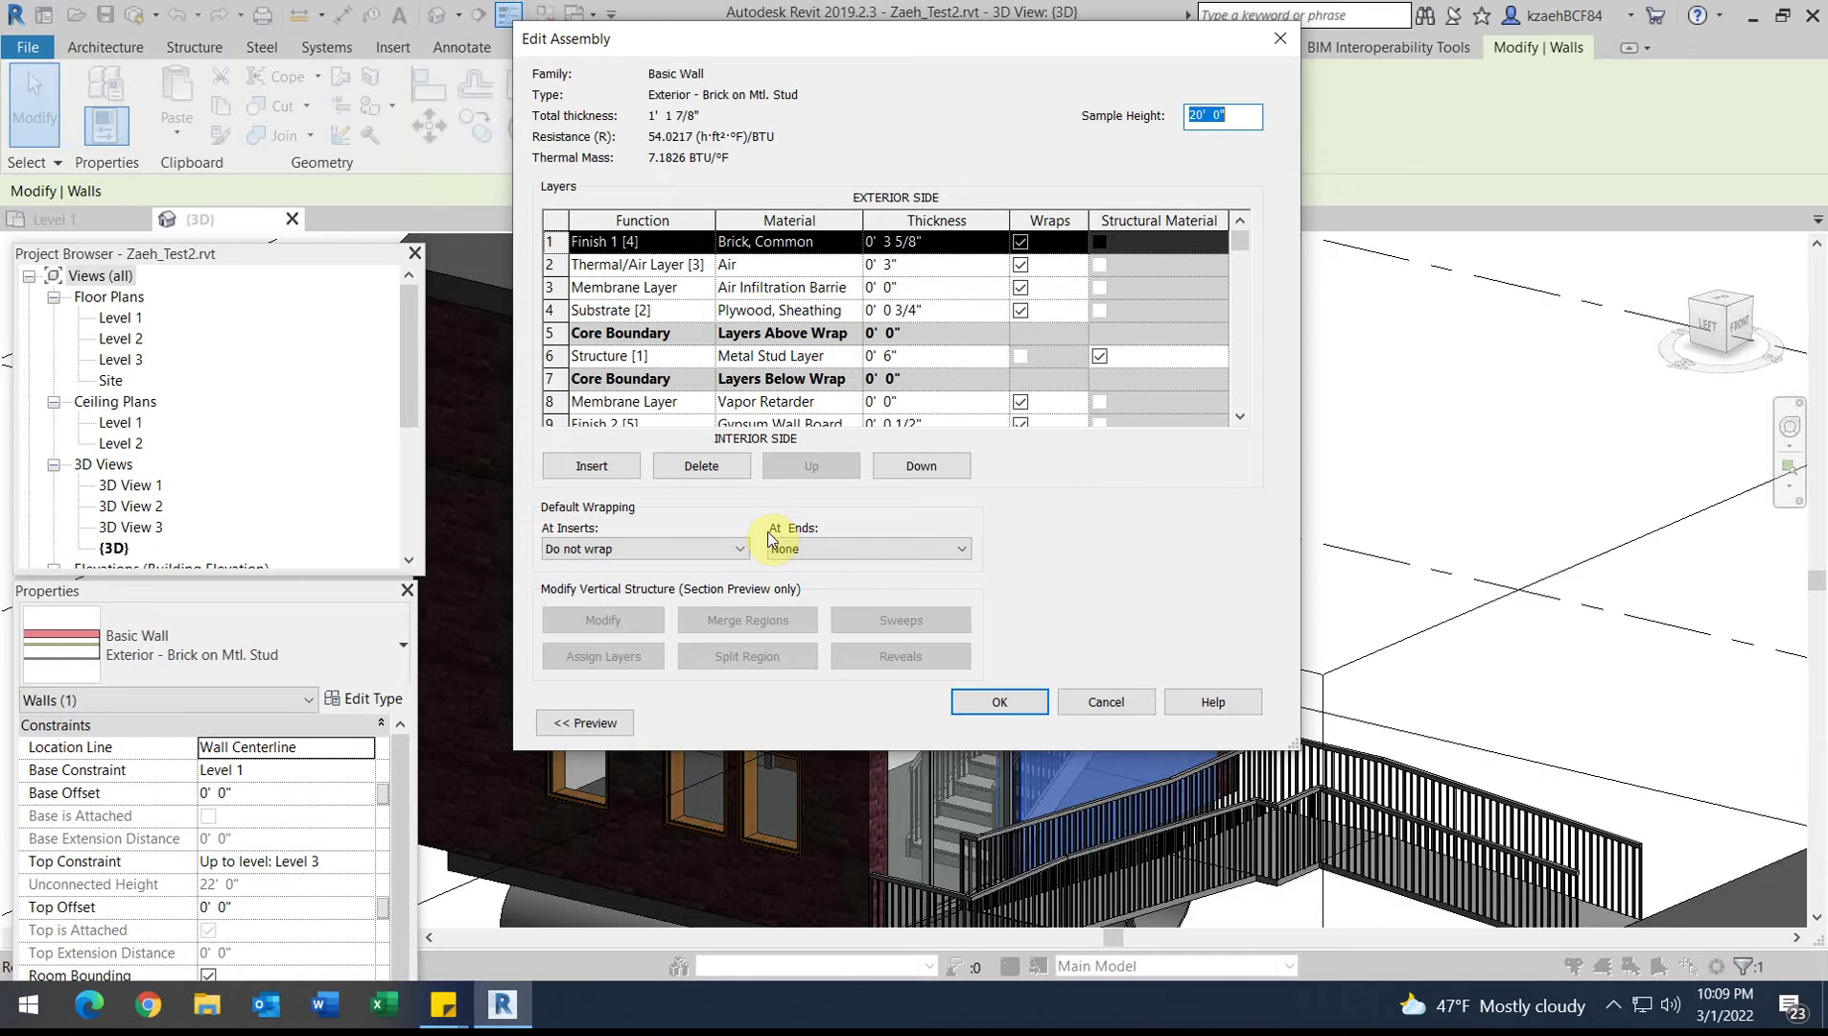
click(1030, 706)
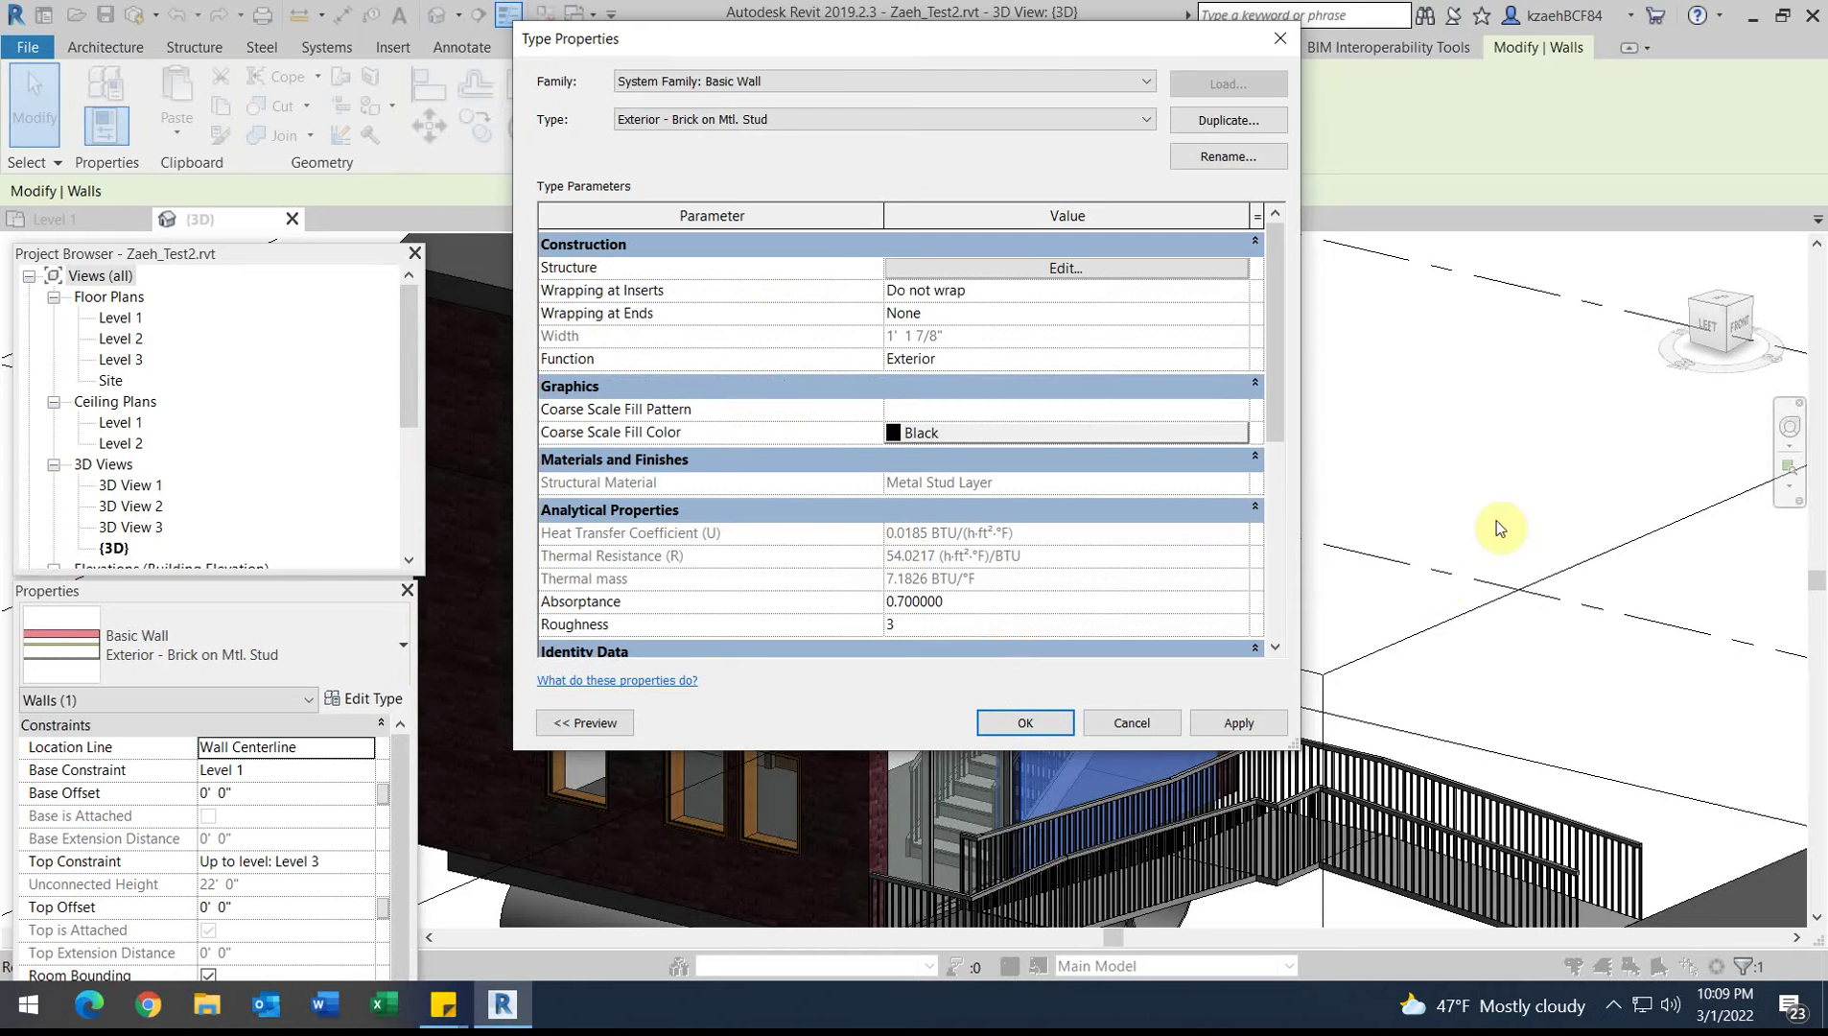
click(984, 730)
click(1460, 535)
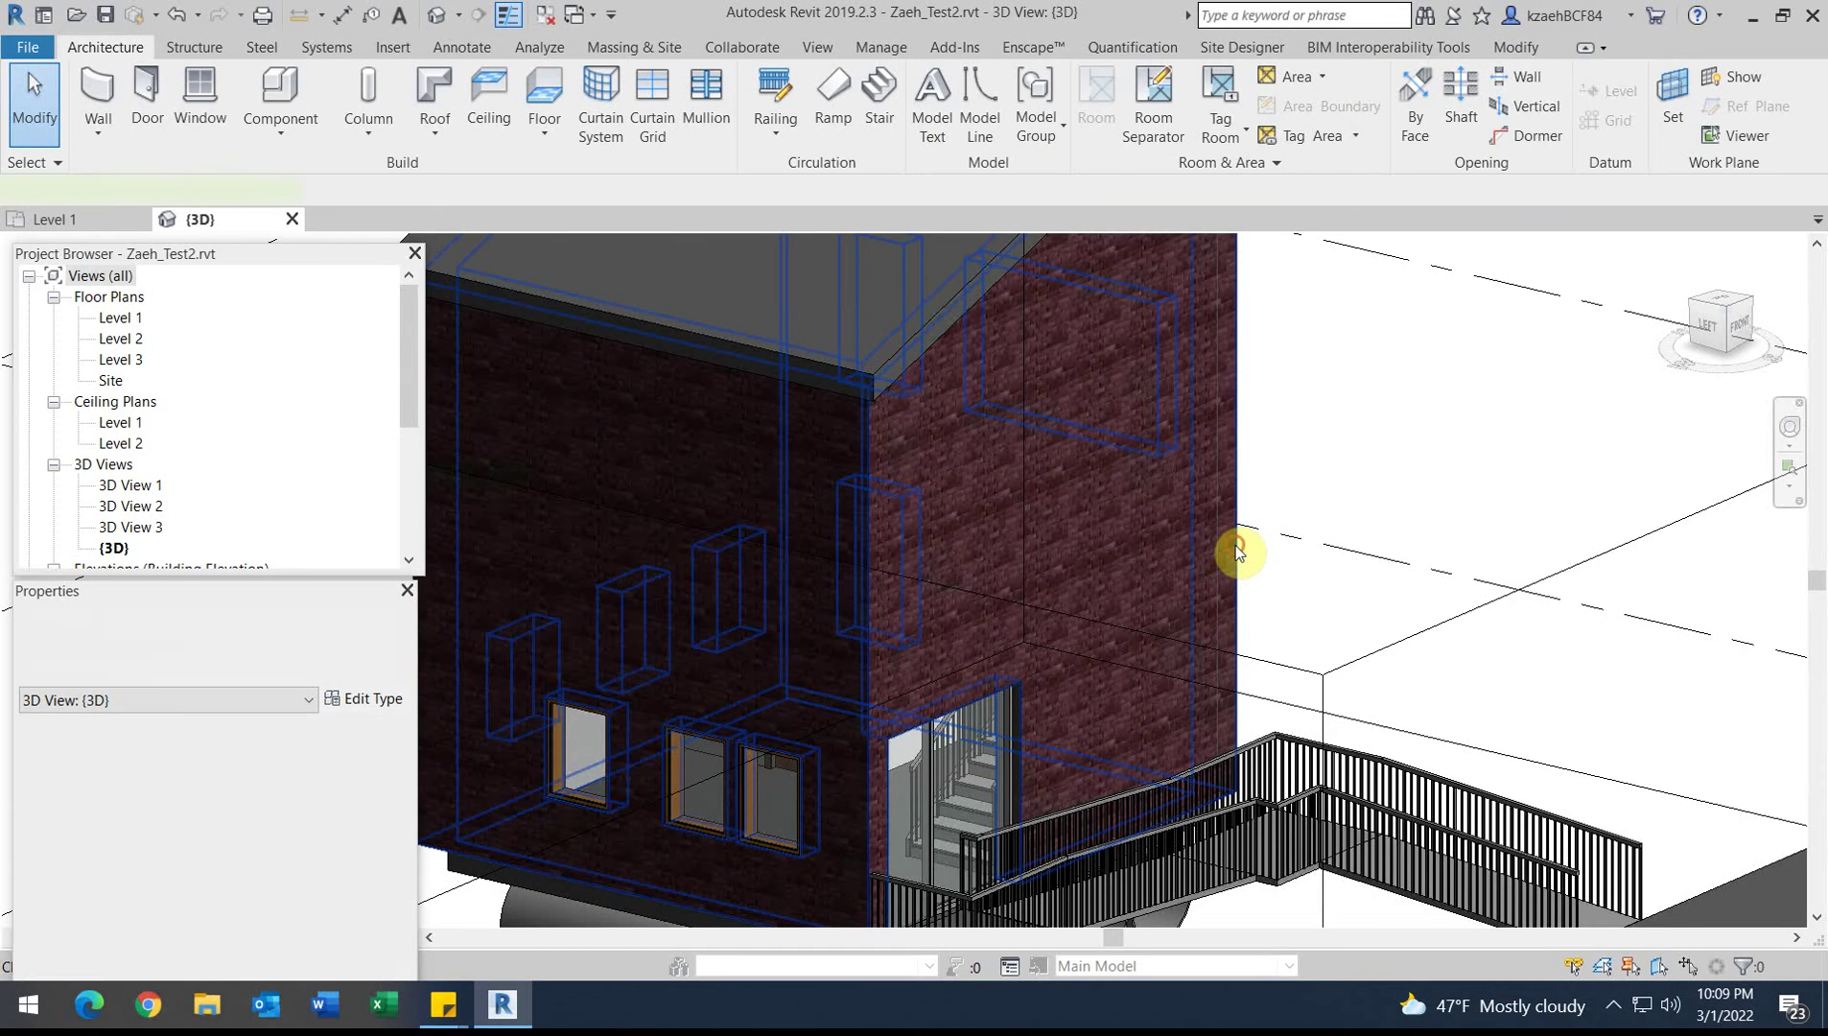
Step: Change all four connected exterior walls to the type Exterior - EIFS on Mtl. Stud
click(1238, 551)
click(347, 632)
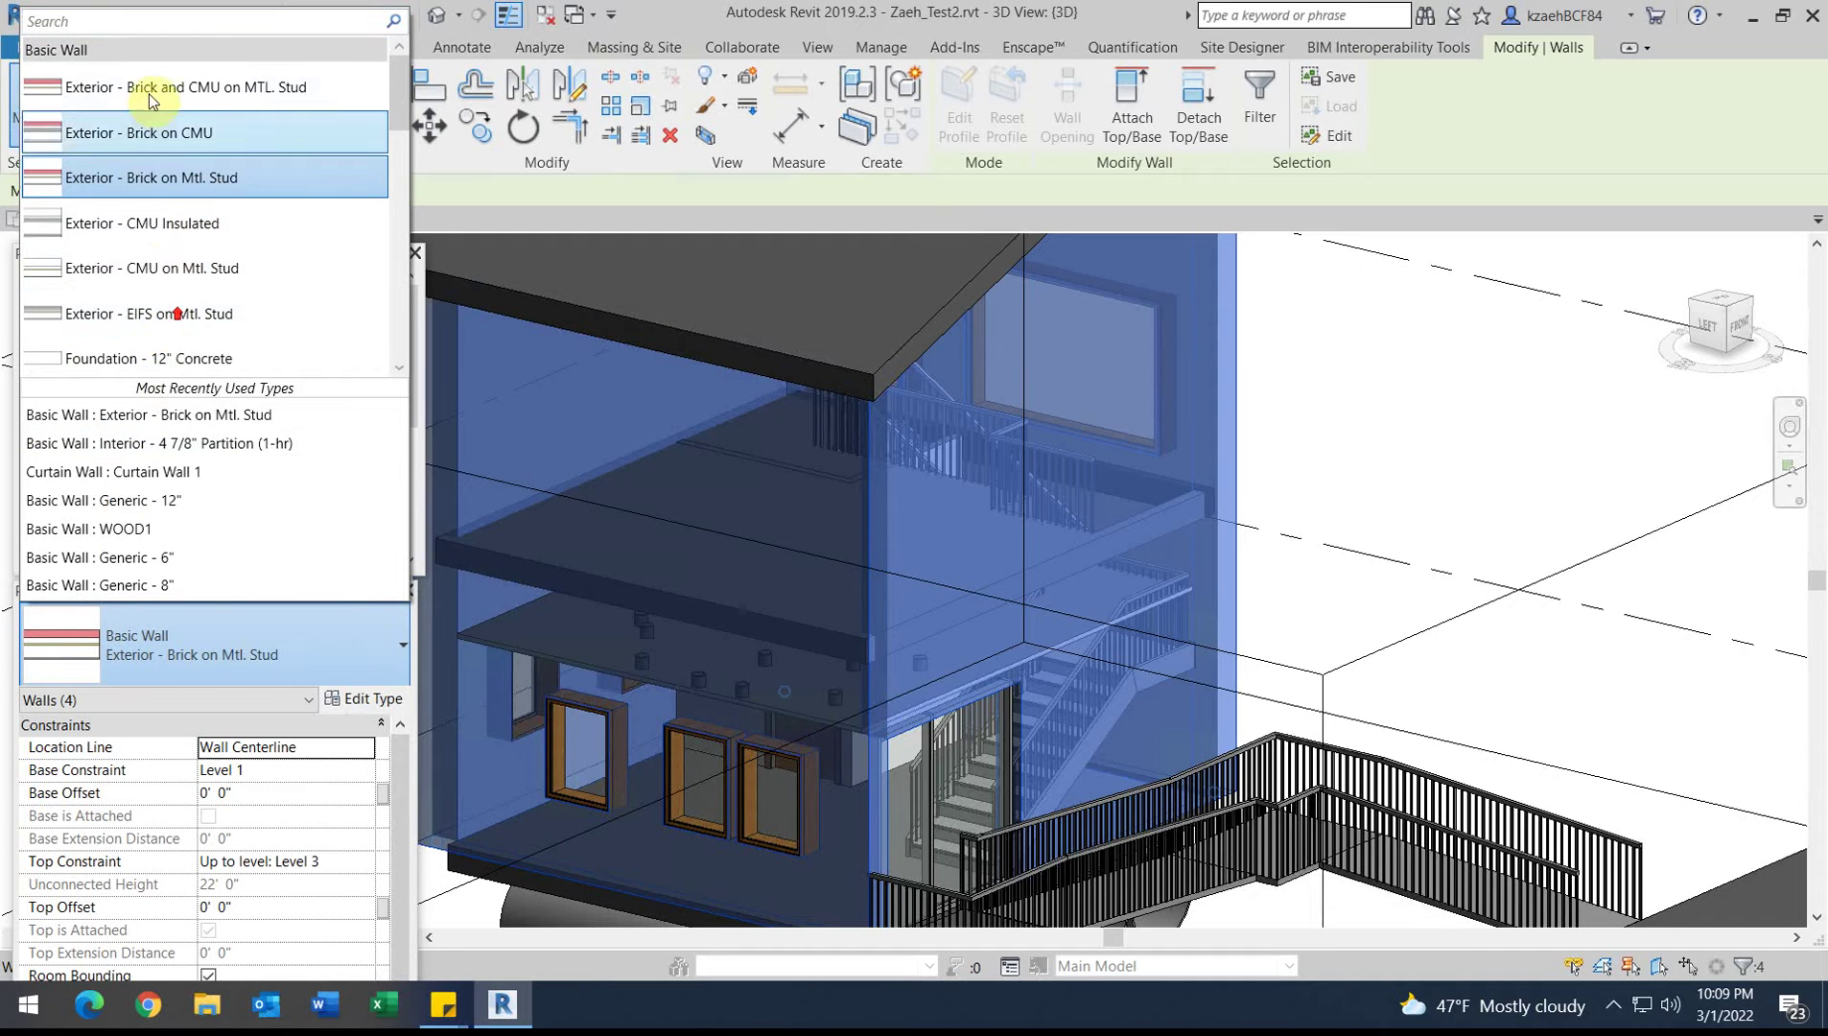
click(141, 312)
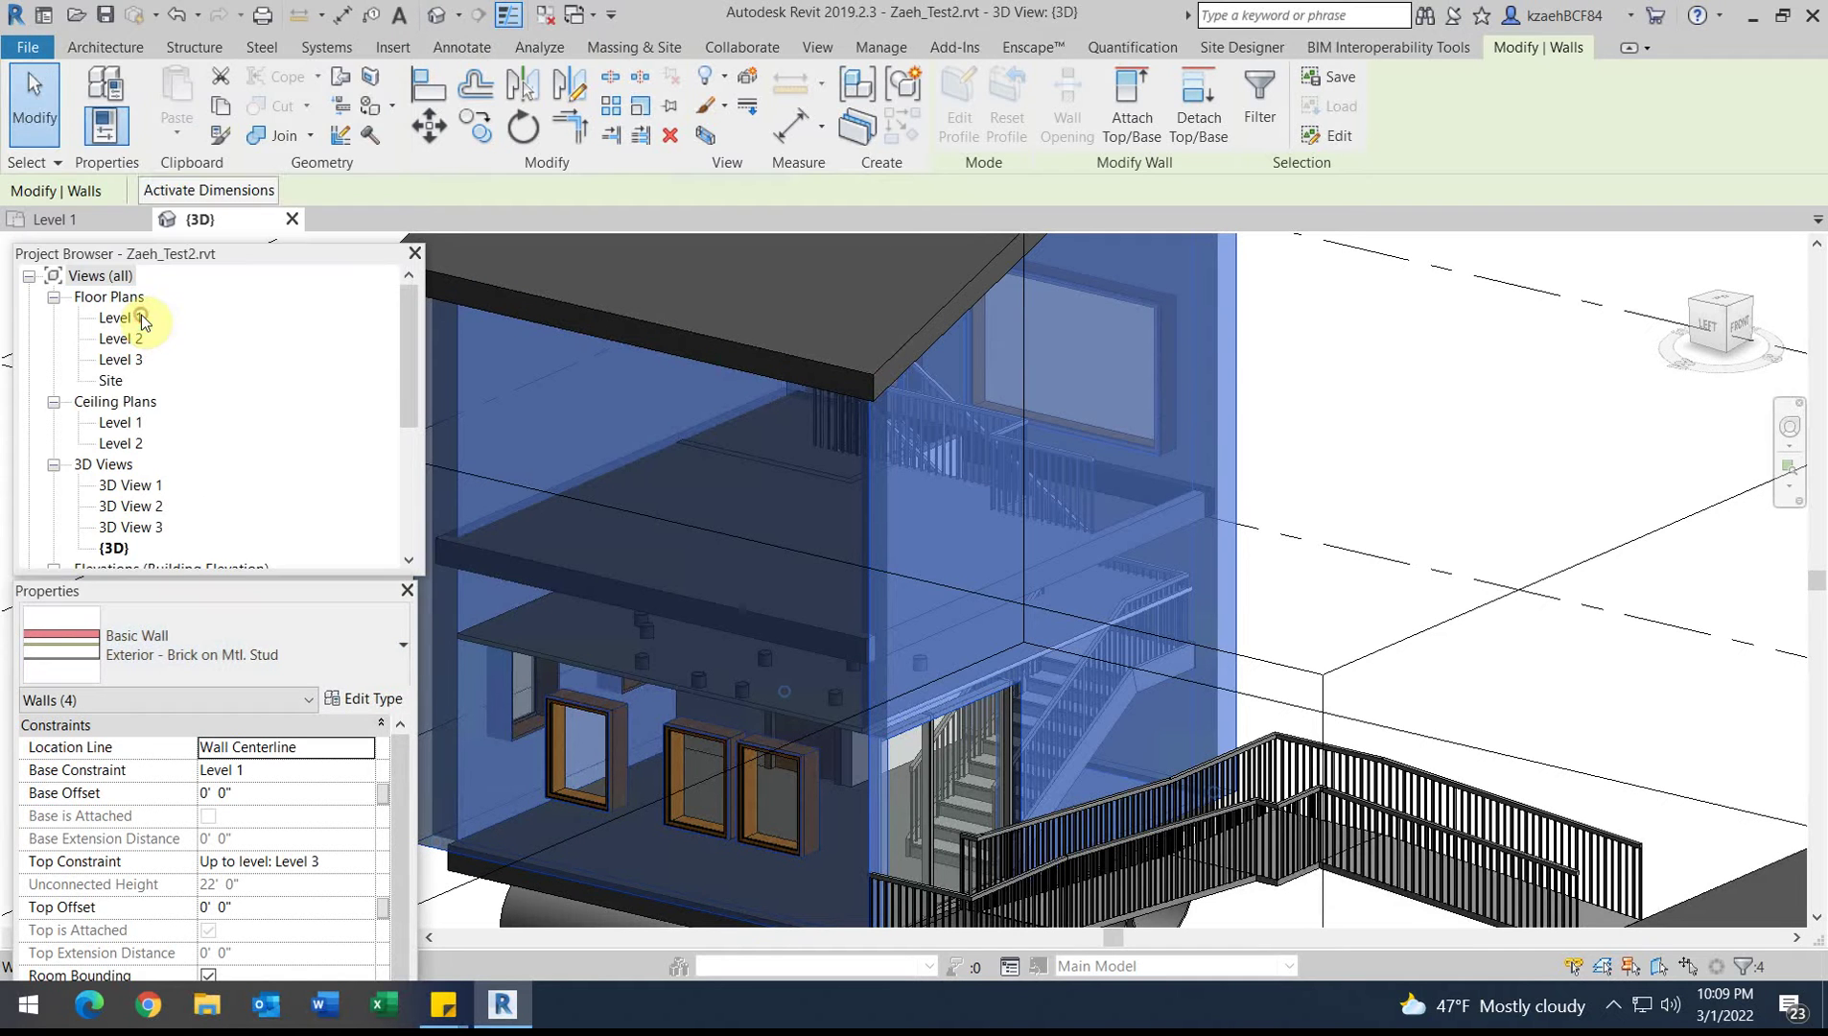
click(1346, 481)
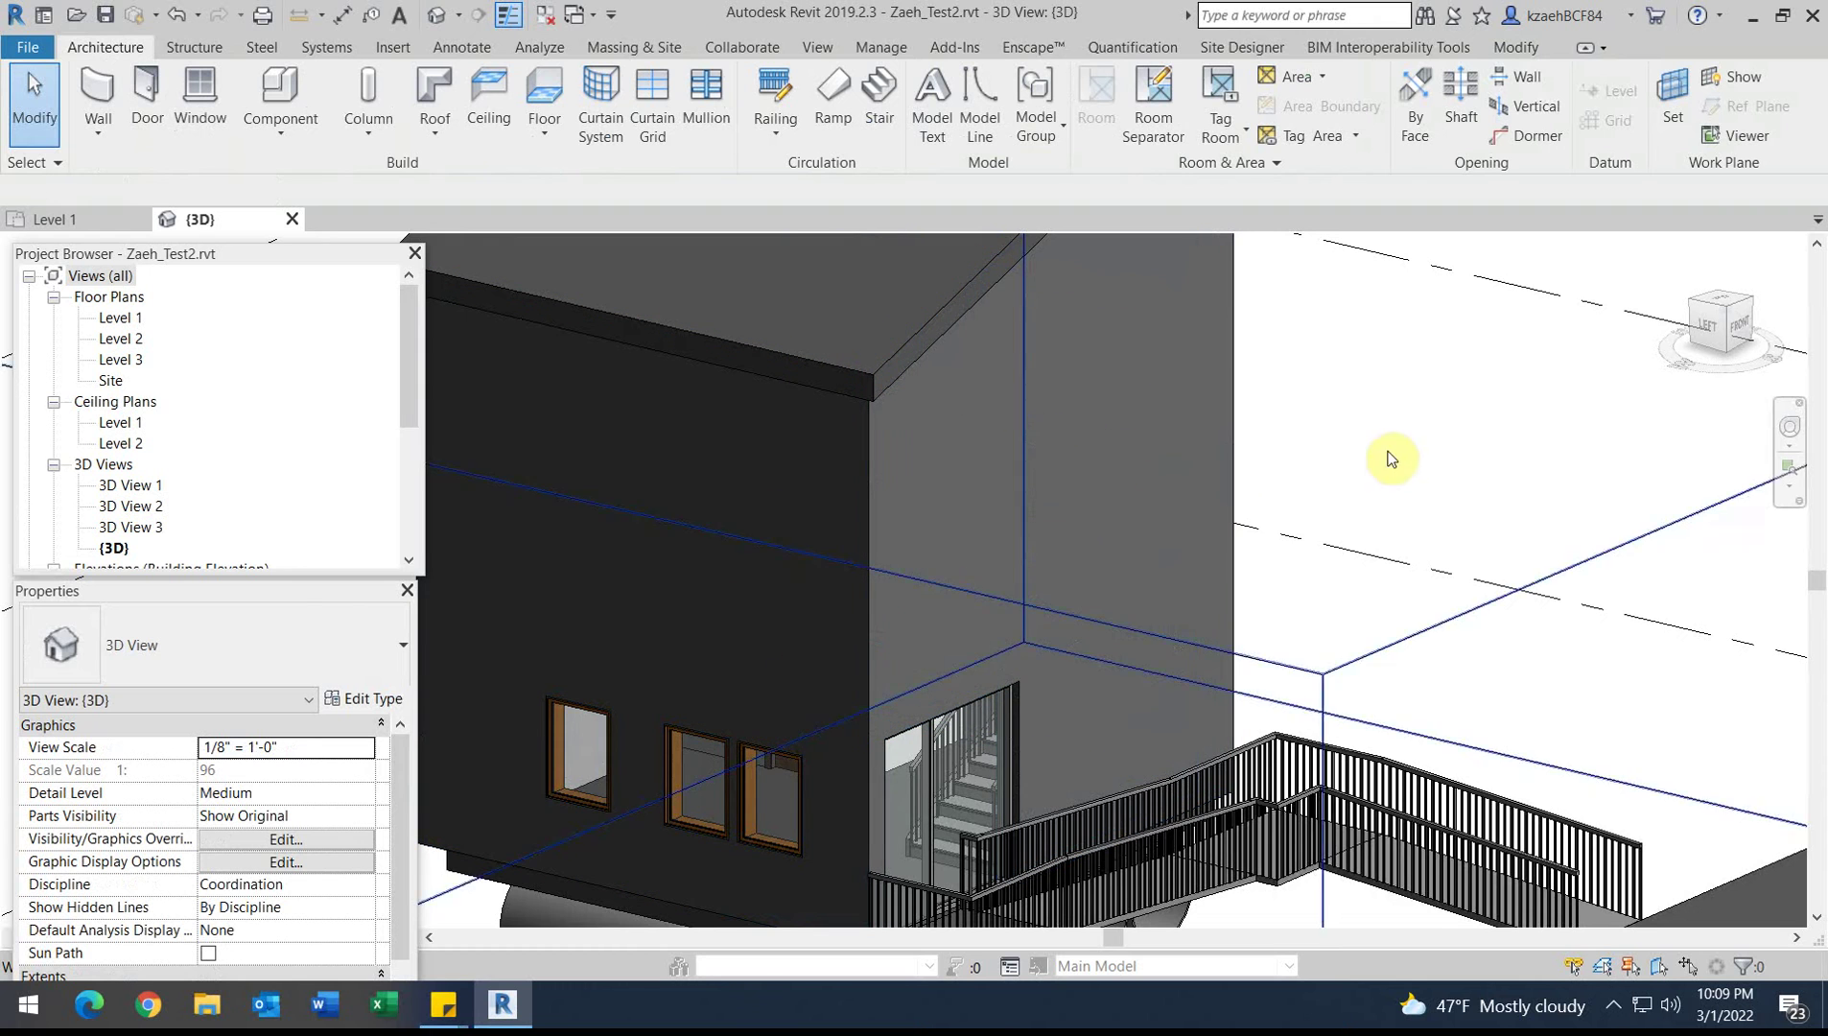
Step: Change the chain of four connected exterior walls to the type Exterior - CMU Insulated
key(Tab)
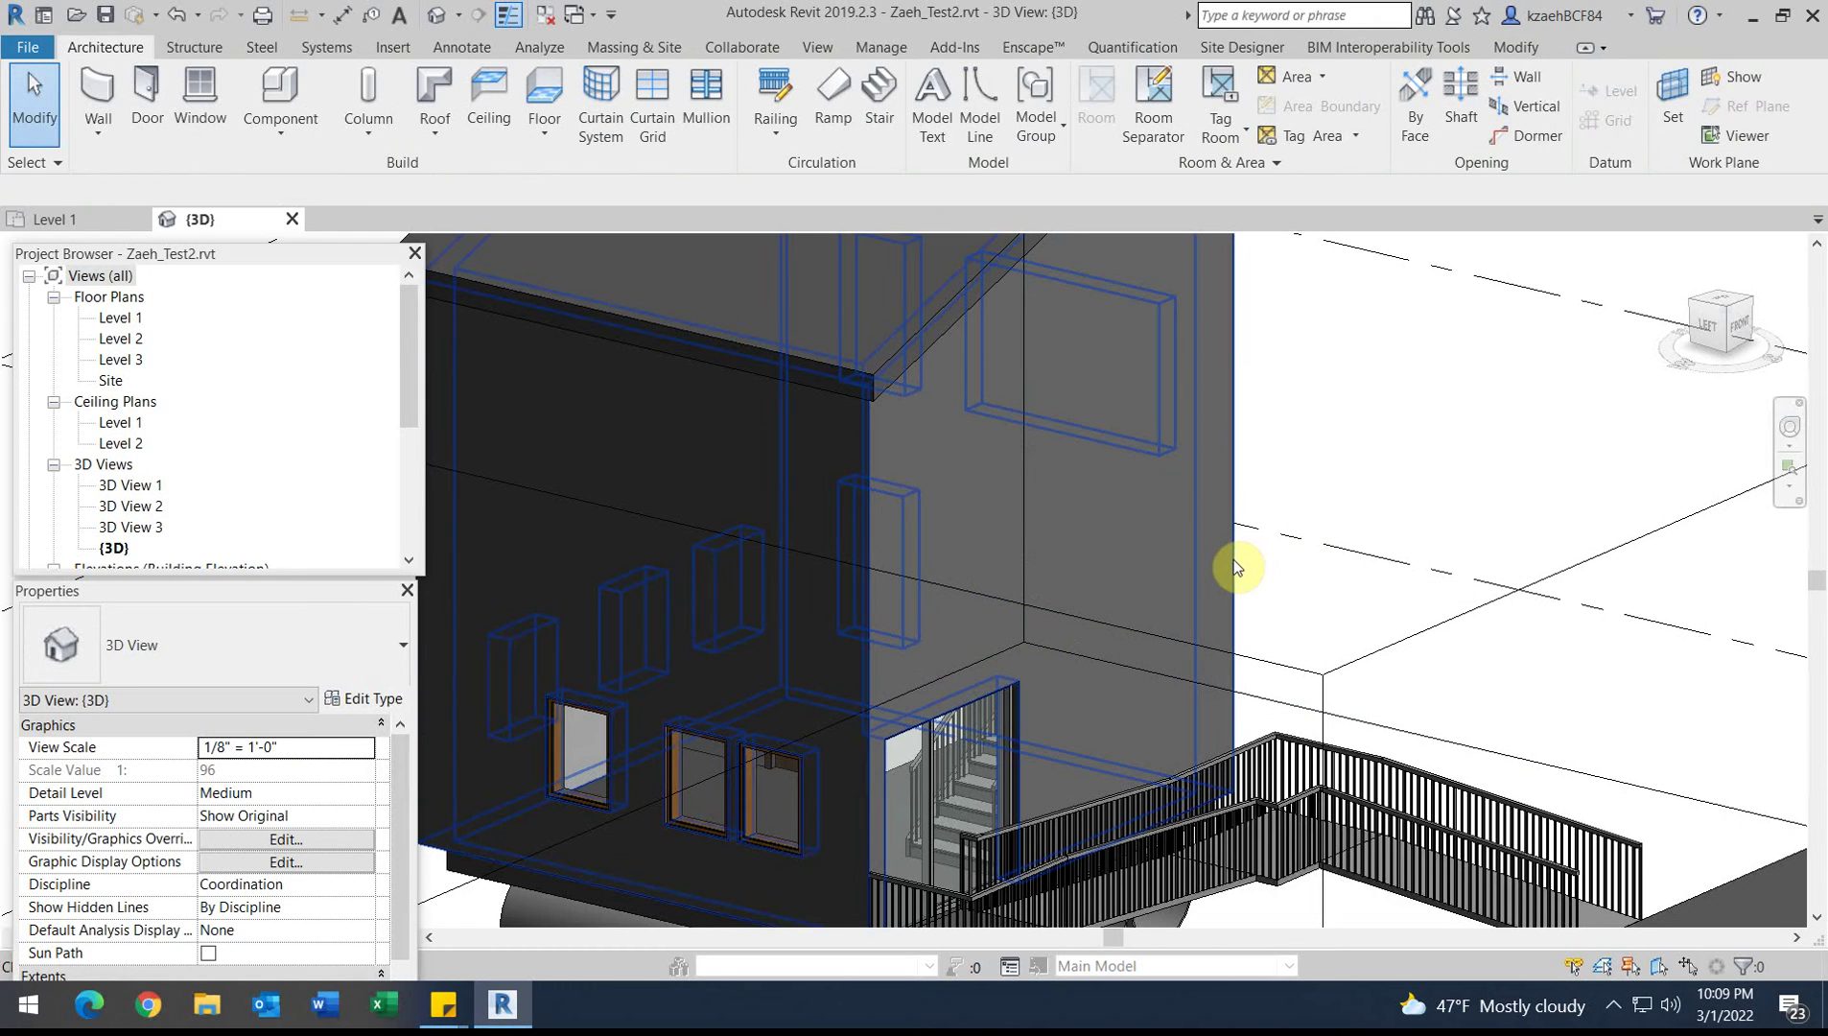
click(1234, 566)
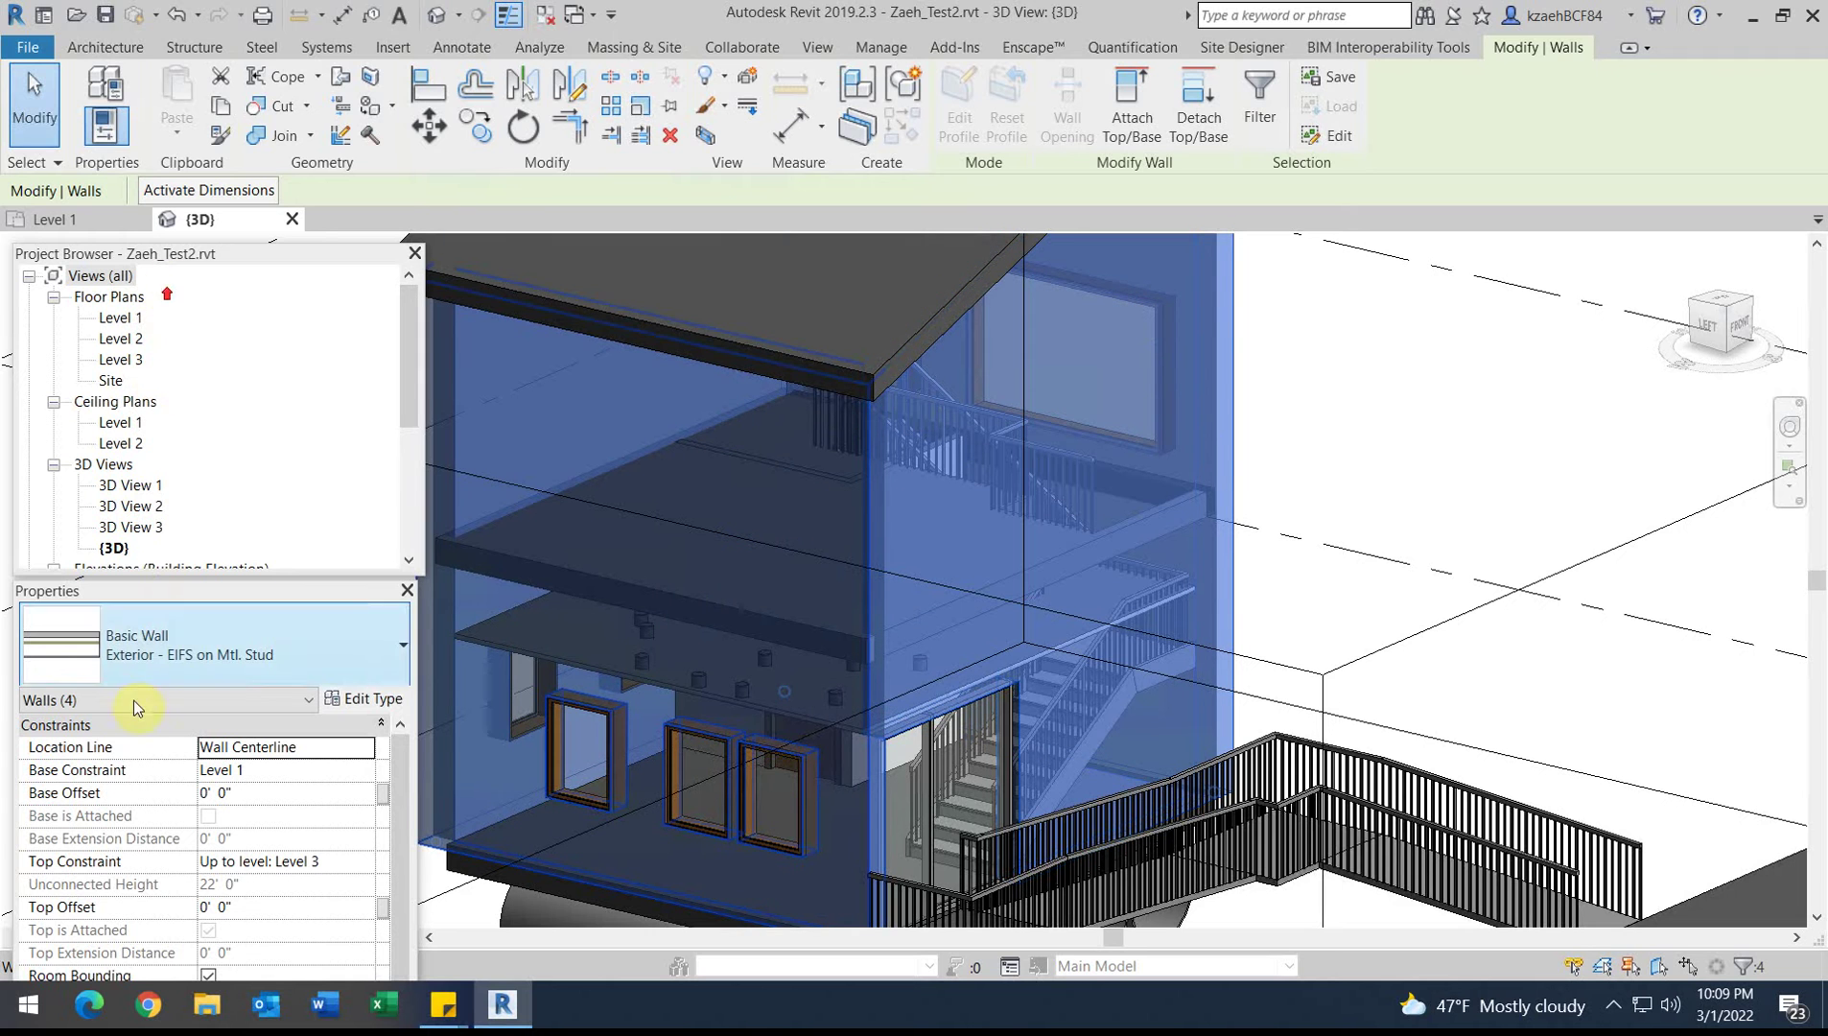
click(135, 657)
scroll(158, 305, up, 2)
scroll(155, 303, up, 2)
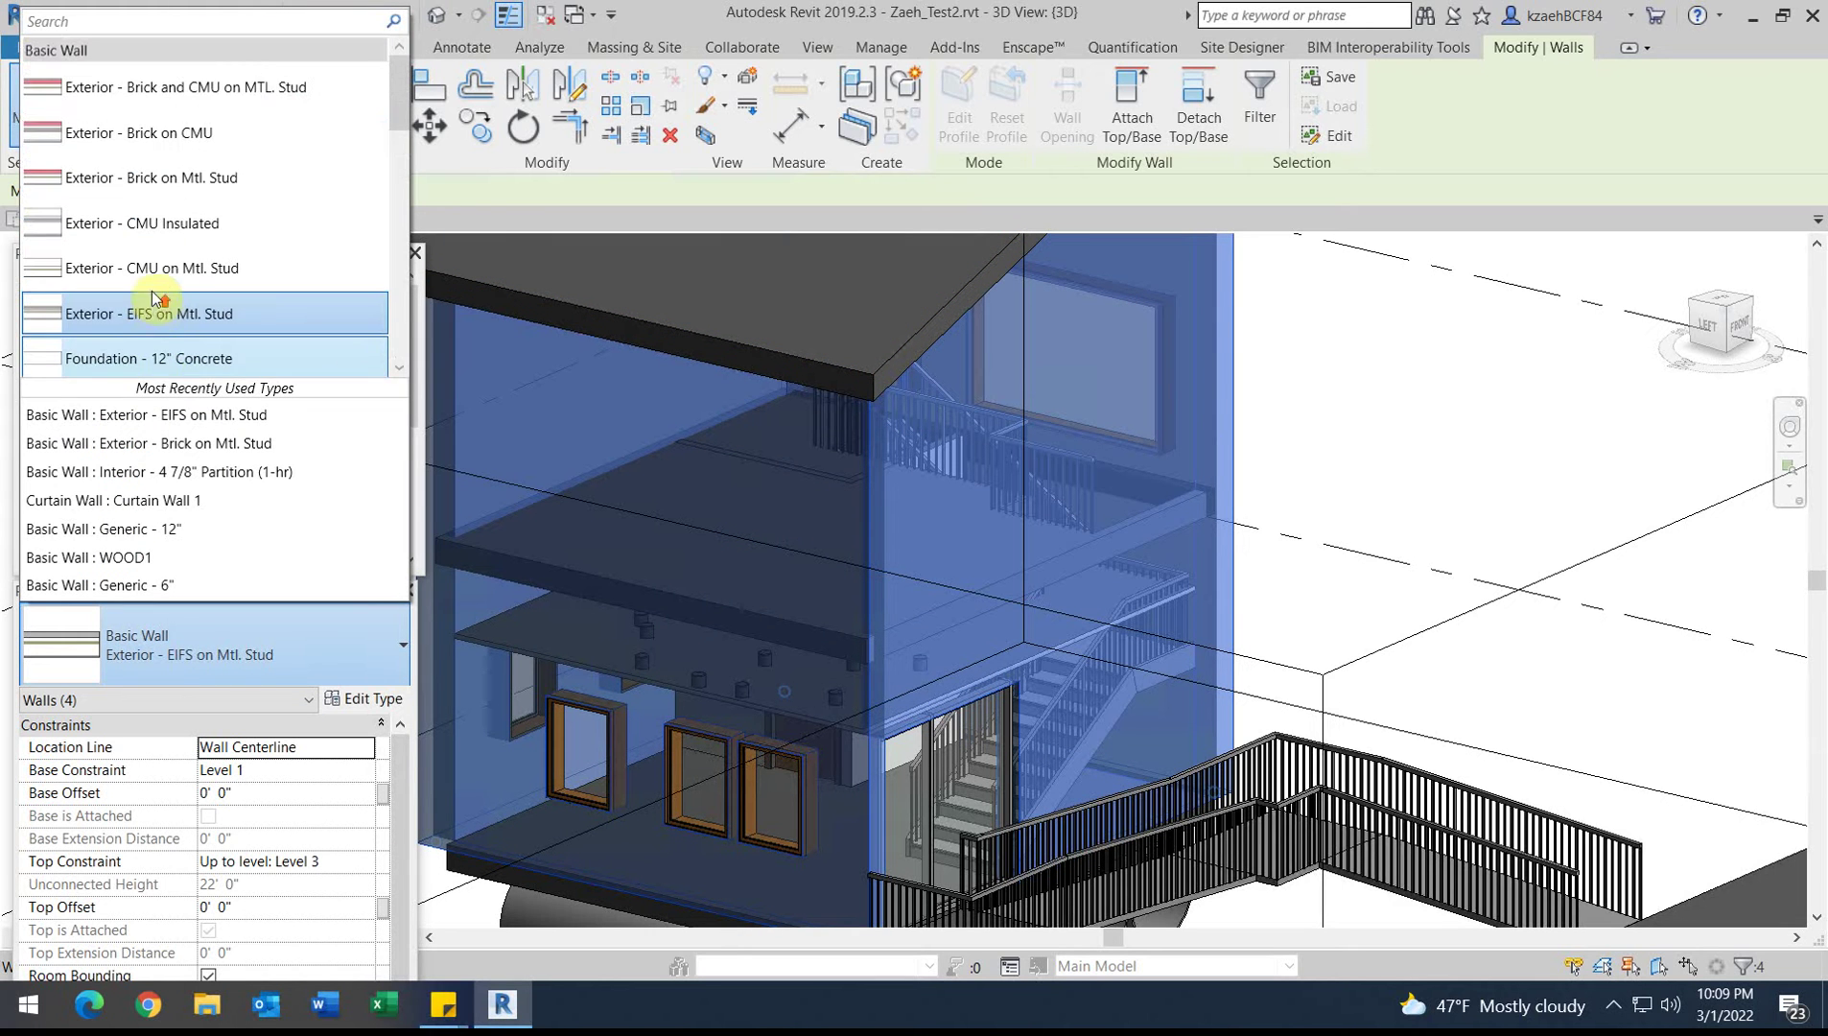
click(148, 226)
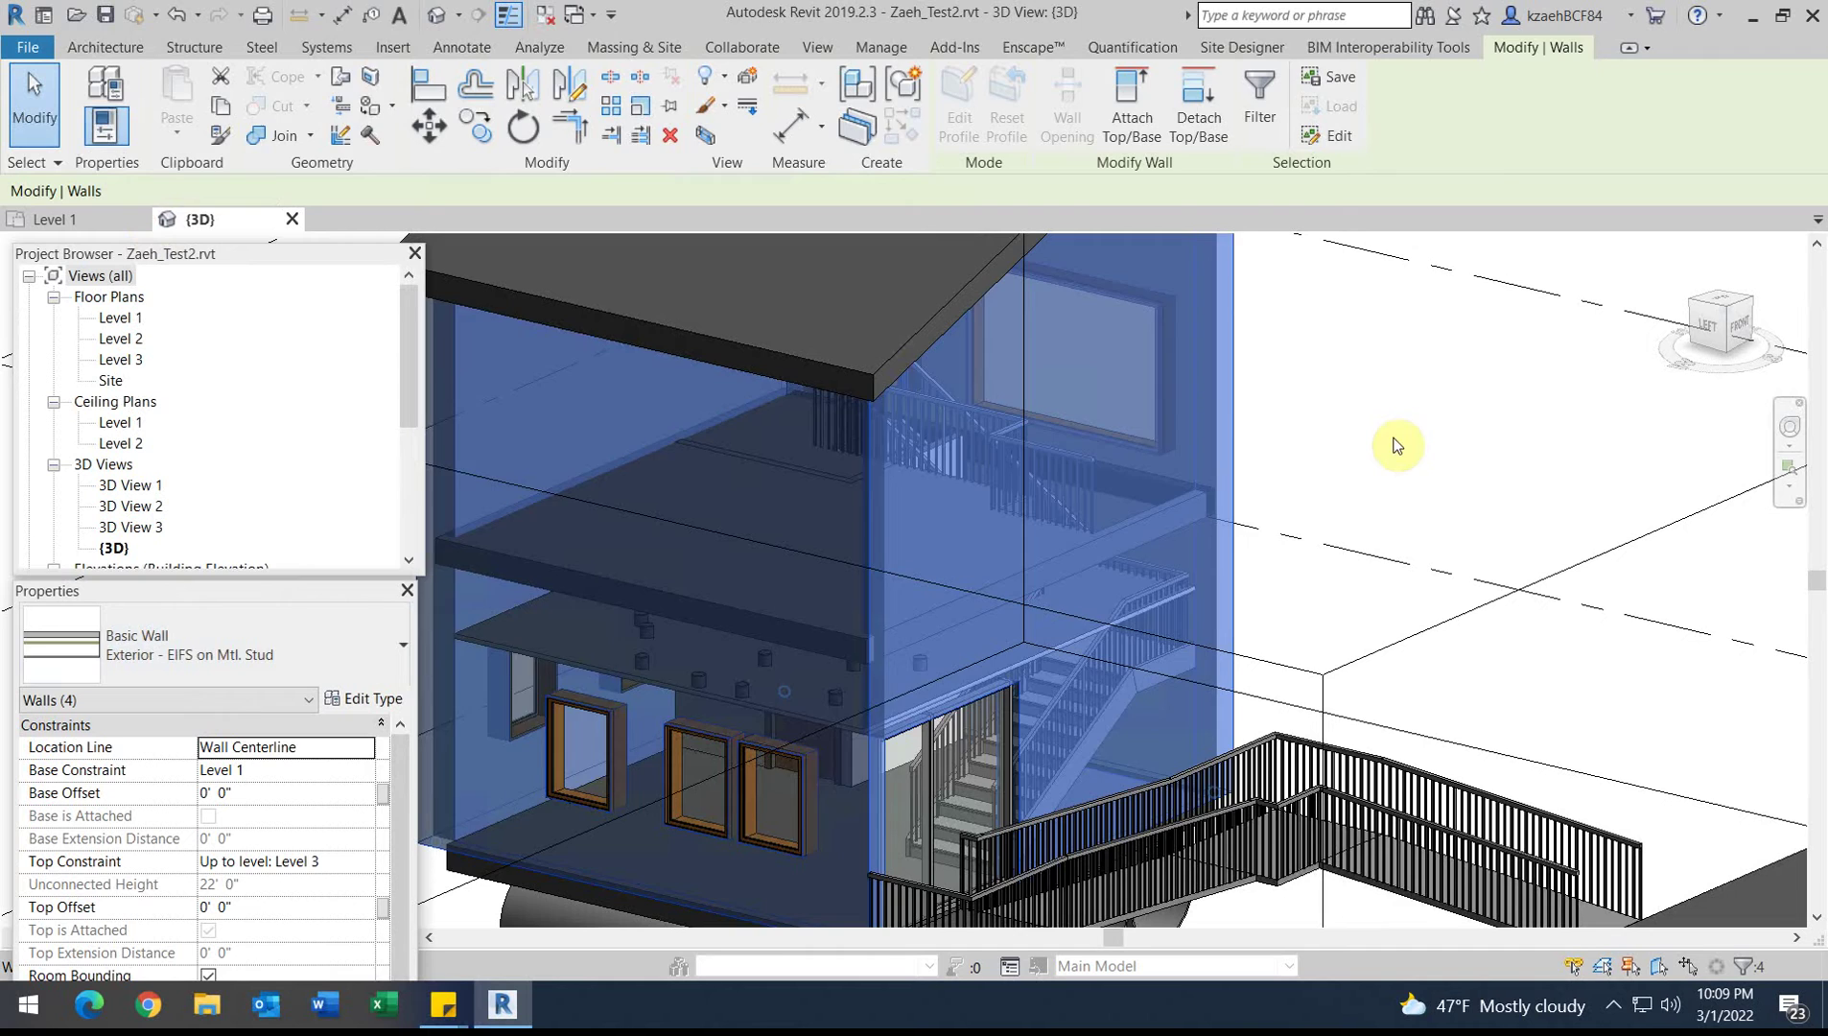
click(1358, 479)
scroll(1195, 526, up, 3)
scroll(1162, 523, down, 2)
scroll(876, 557, down, 5)
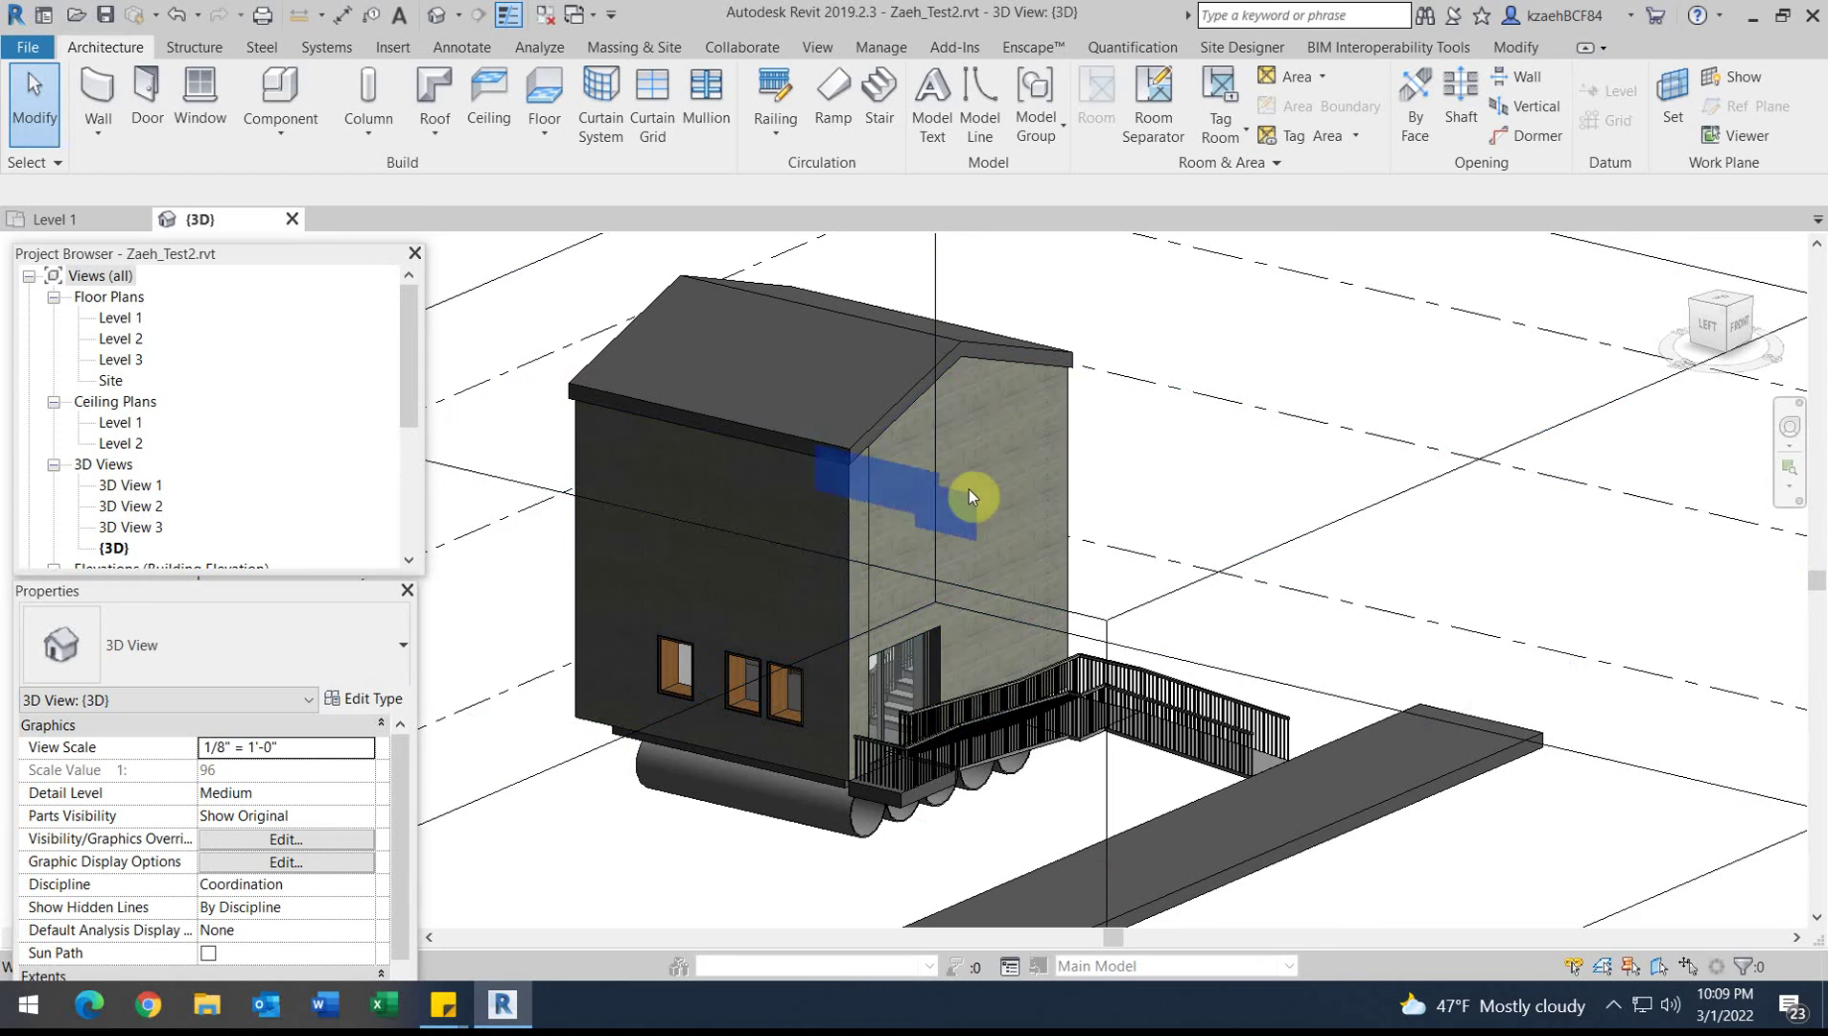
Step: Switch all four connected exterior walls back to the type Exterior - EIFS on Mtl. Stud
key(Tab)
click(1064, 477)
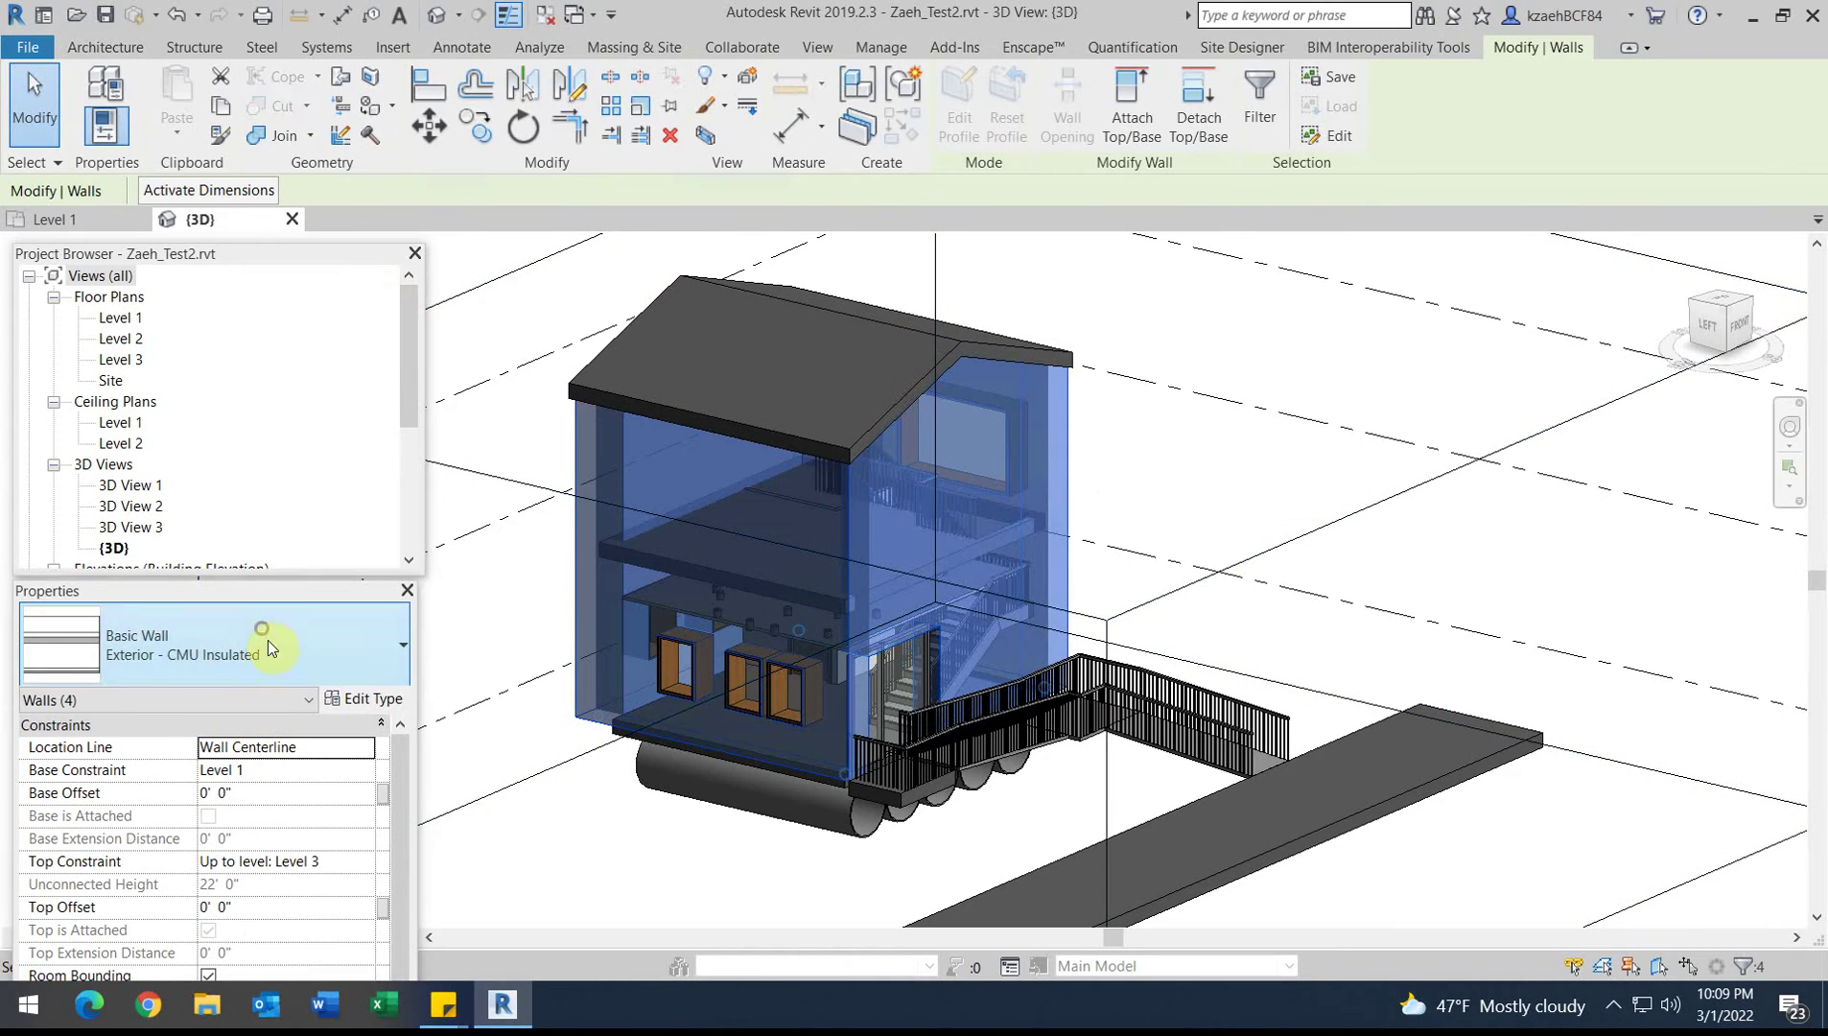
click(260, 633)
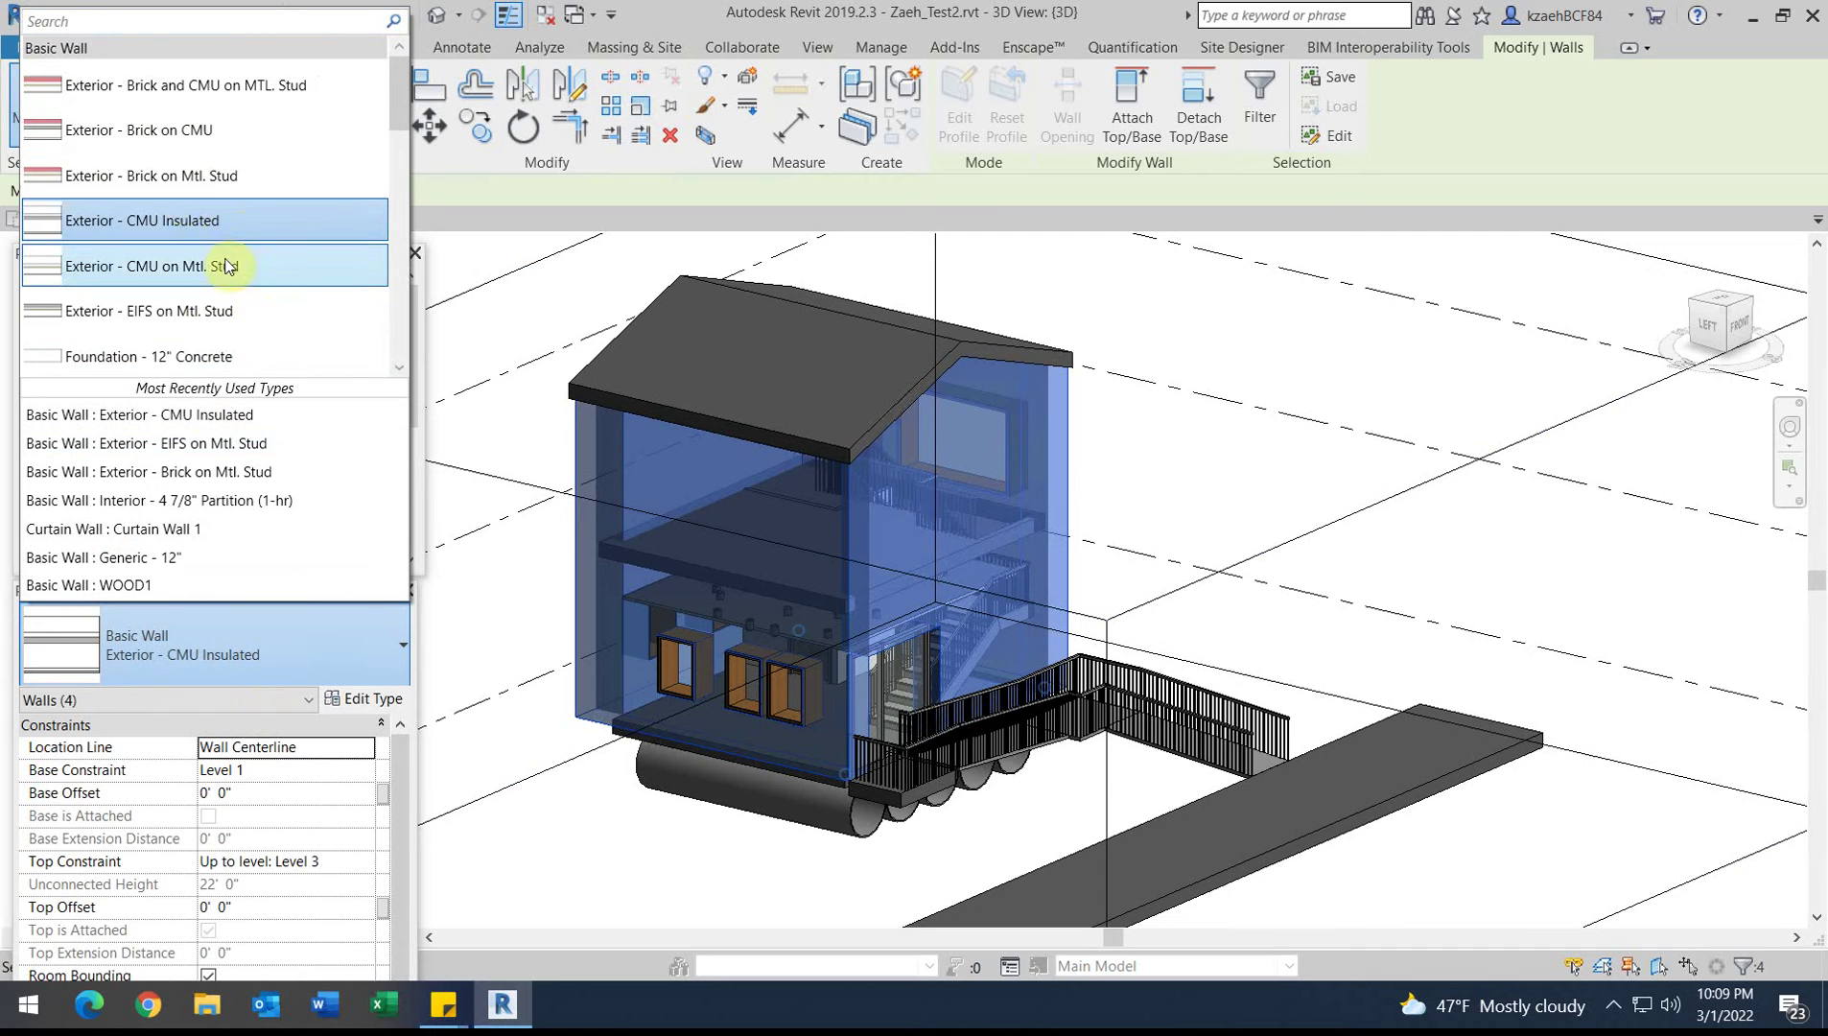
click(134, 314)
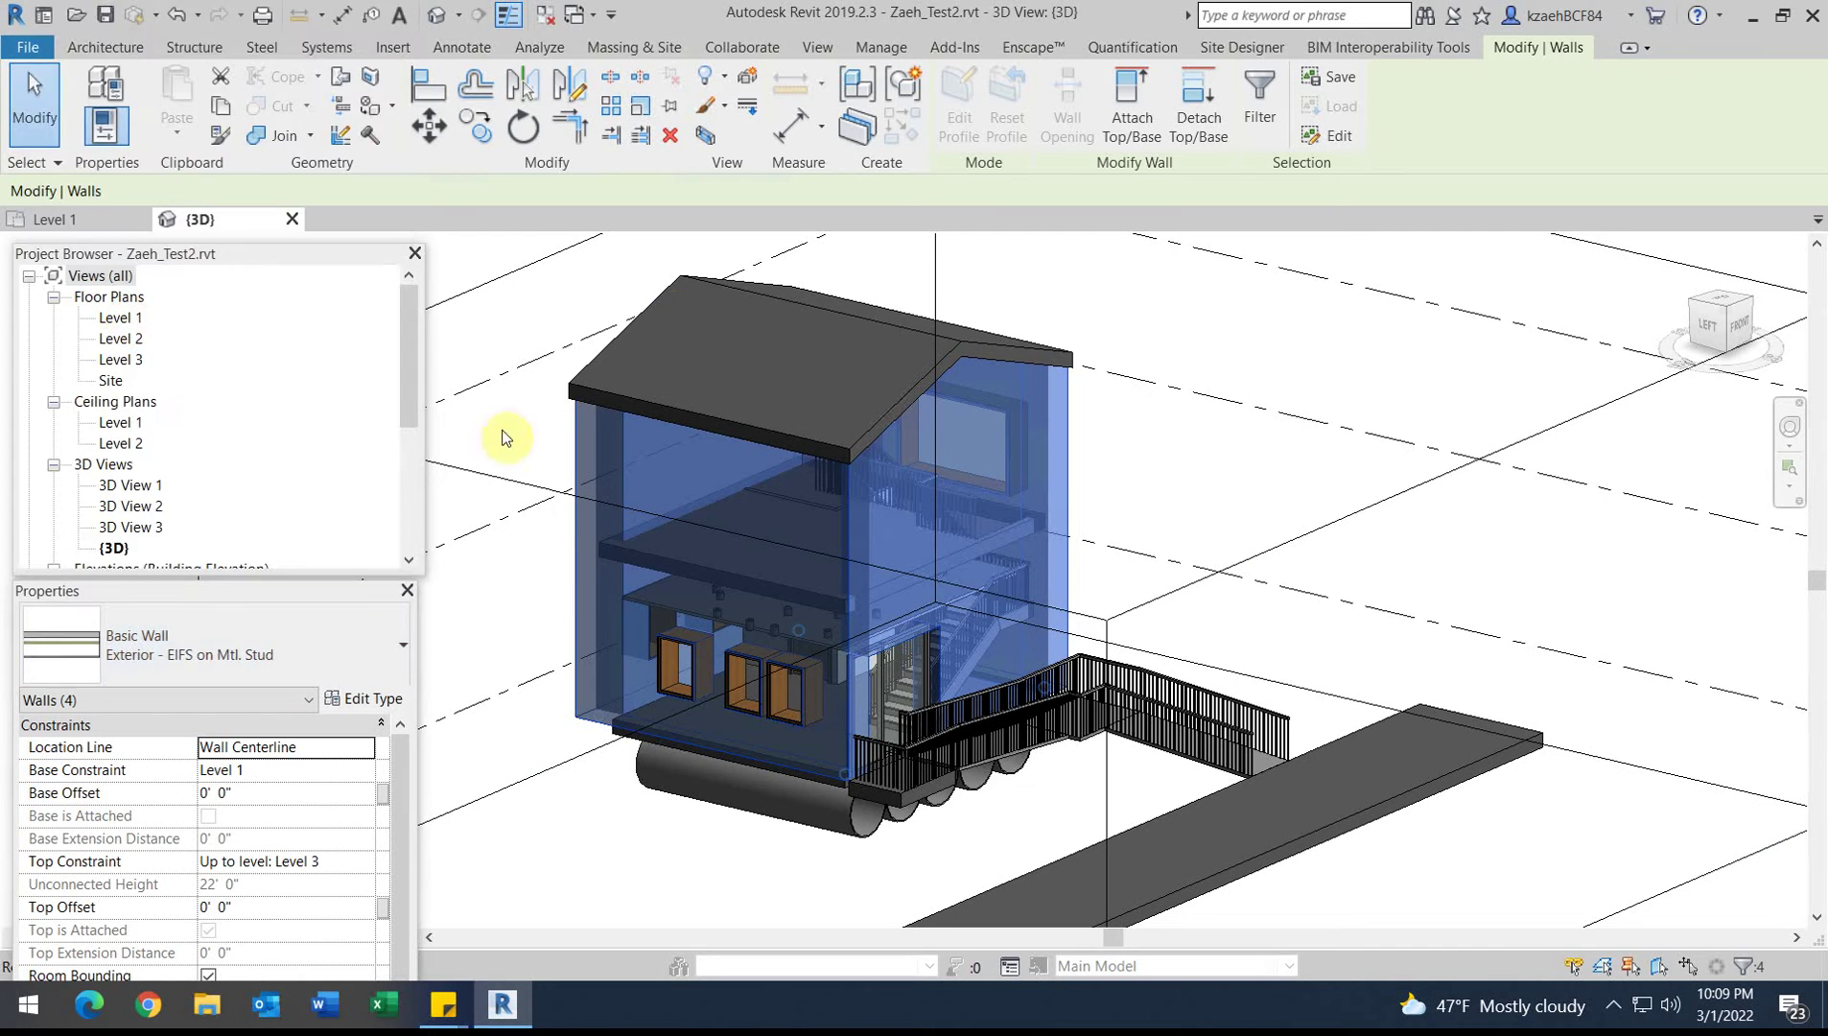
click(1064, 508)
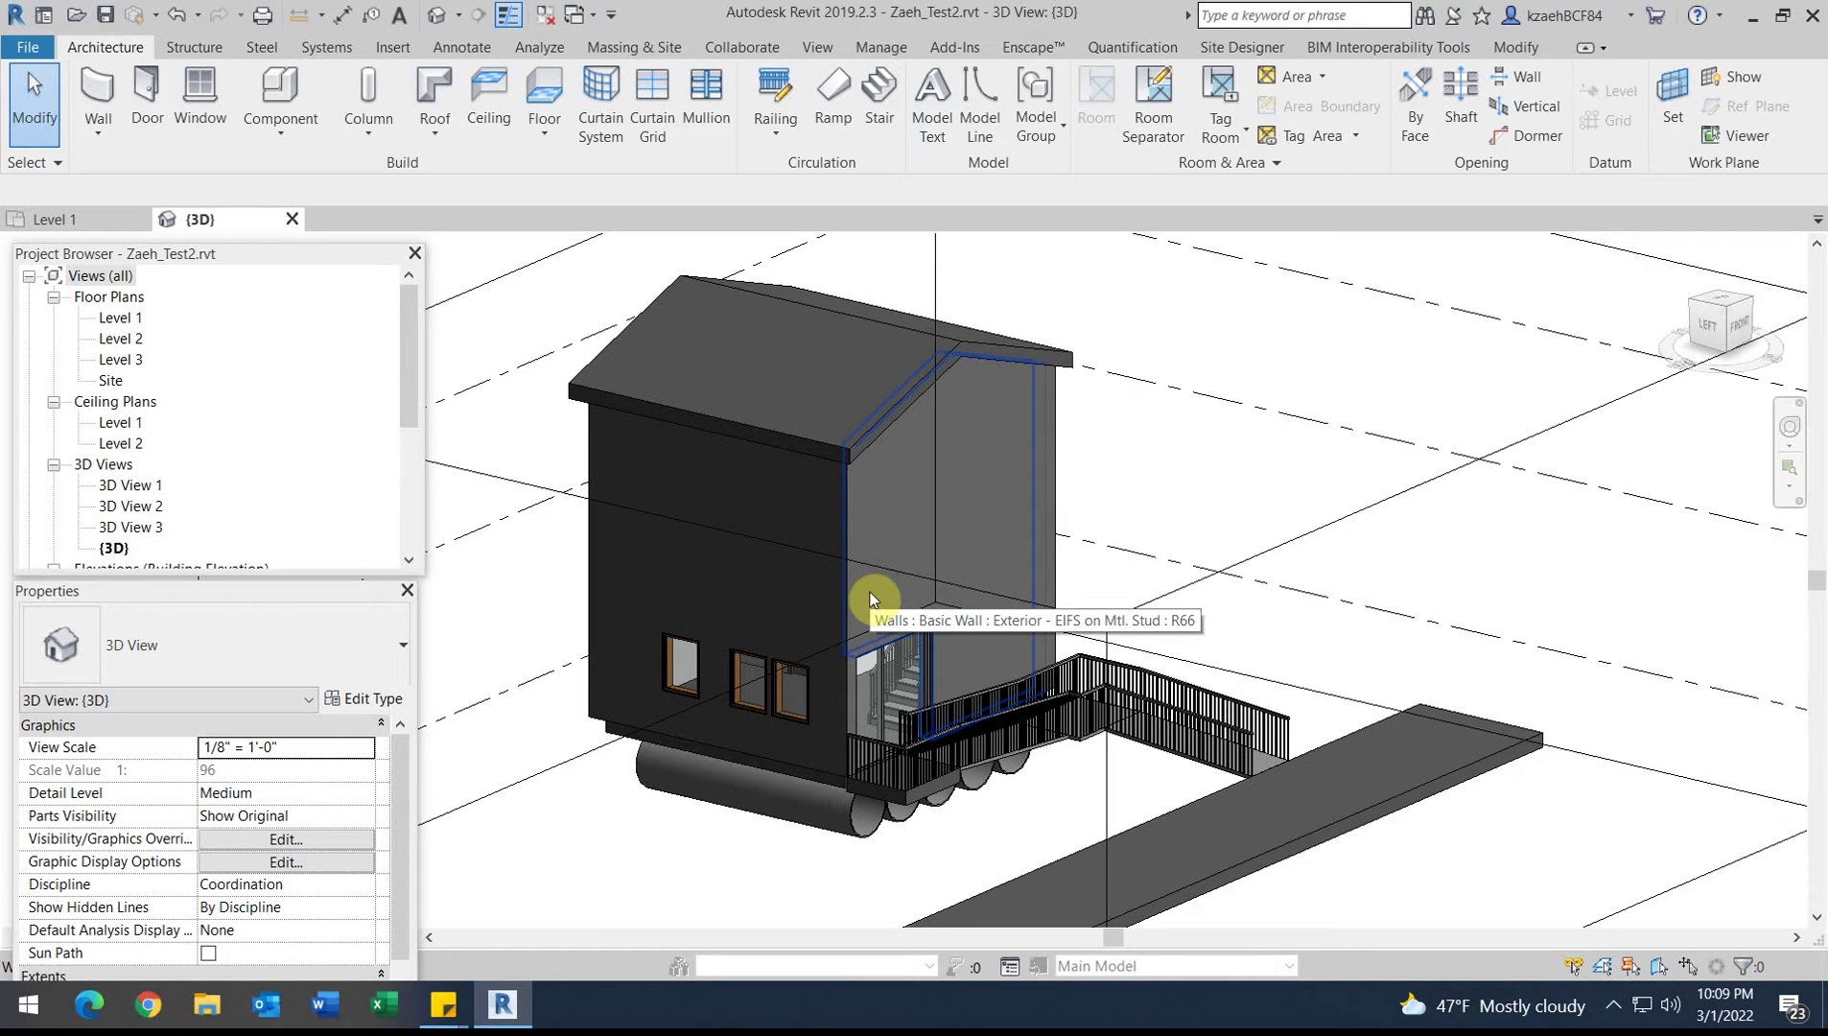
Step: Duplicate the wall type of the front gable wall above the entrance as "Exterior -Corgis EIFS on Mtl. Stud 2"
click(1043, 550)
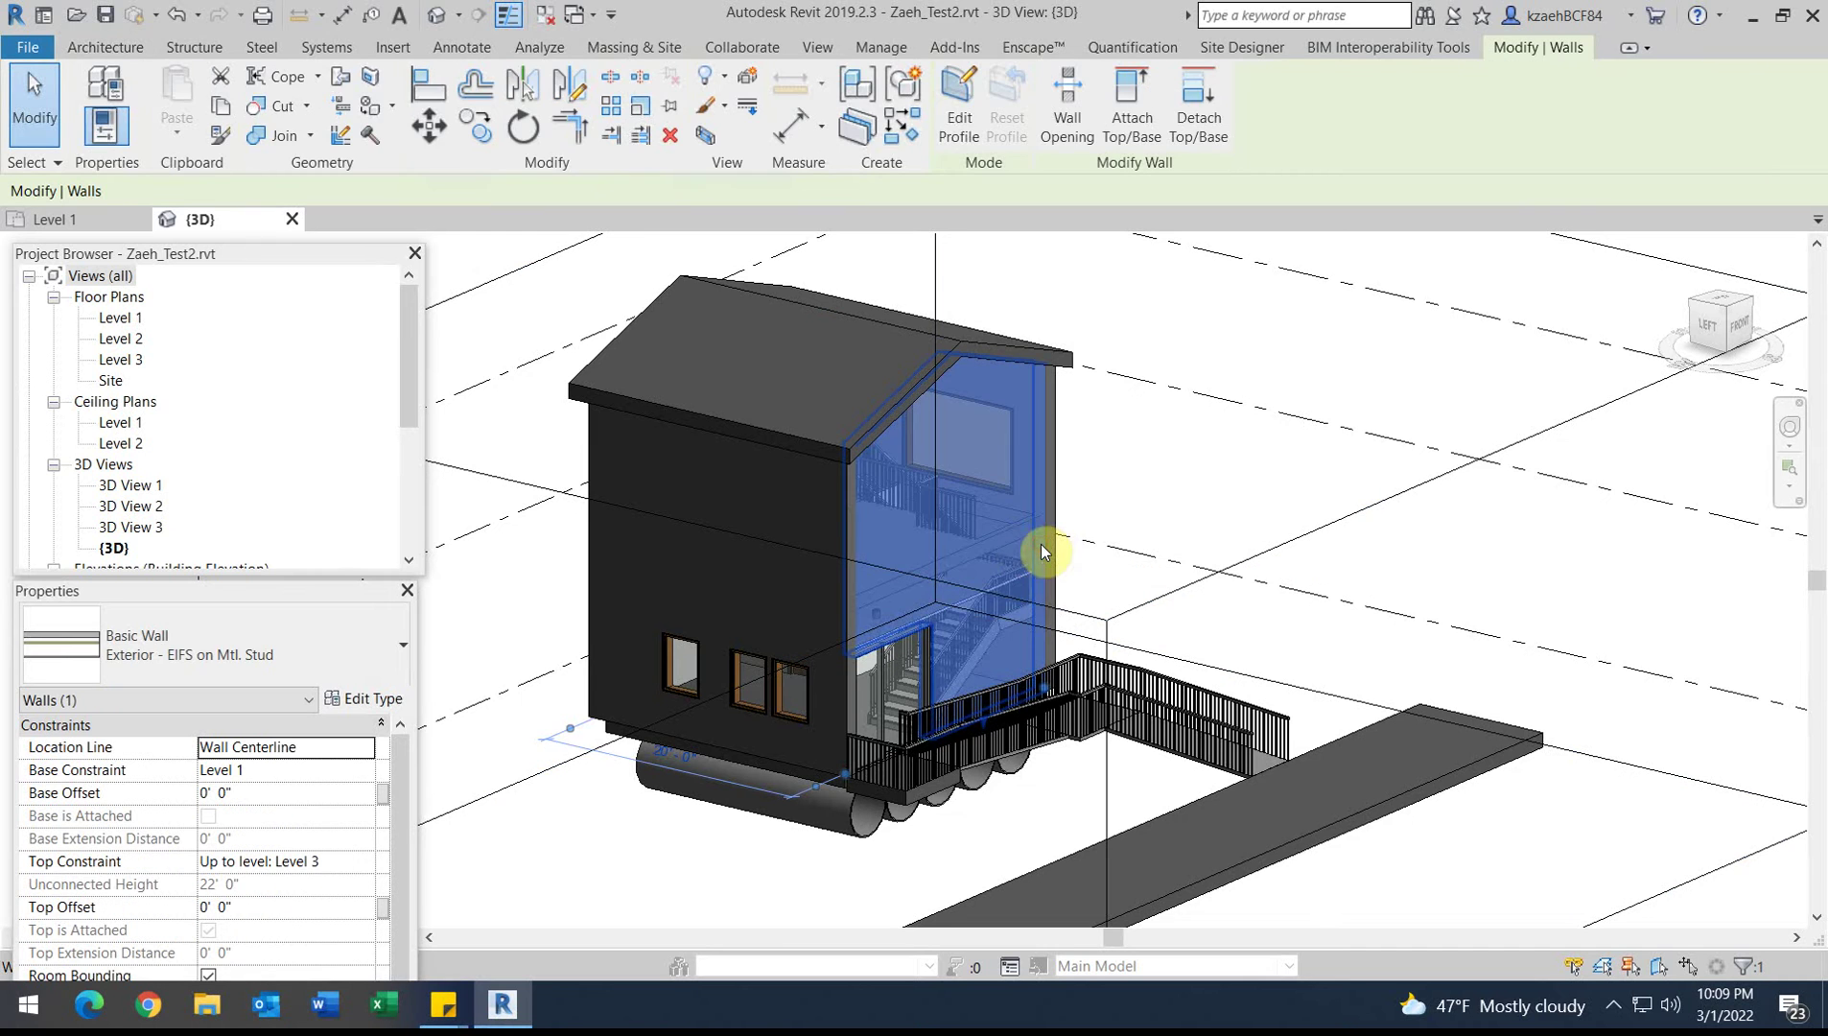
click(366, 700)
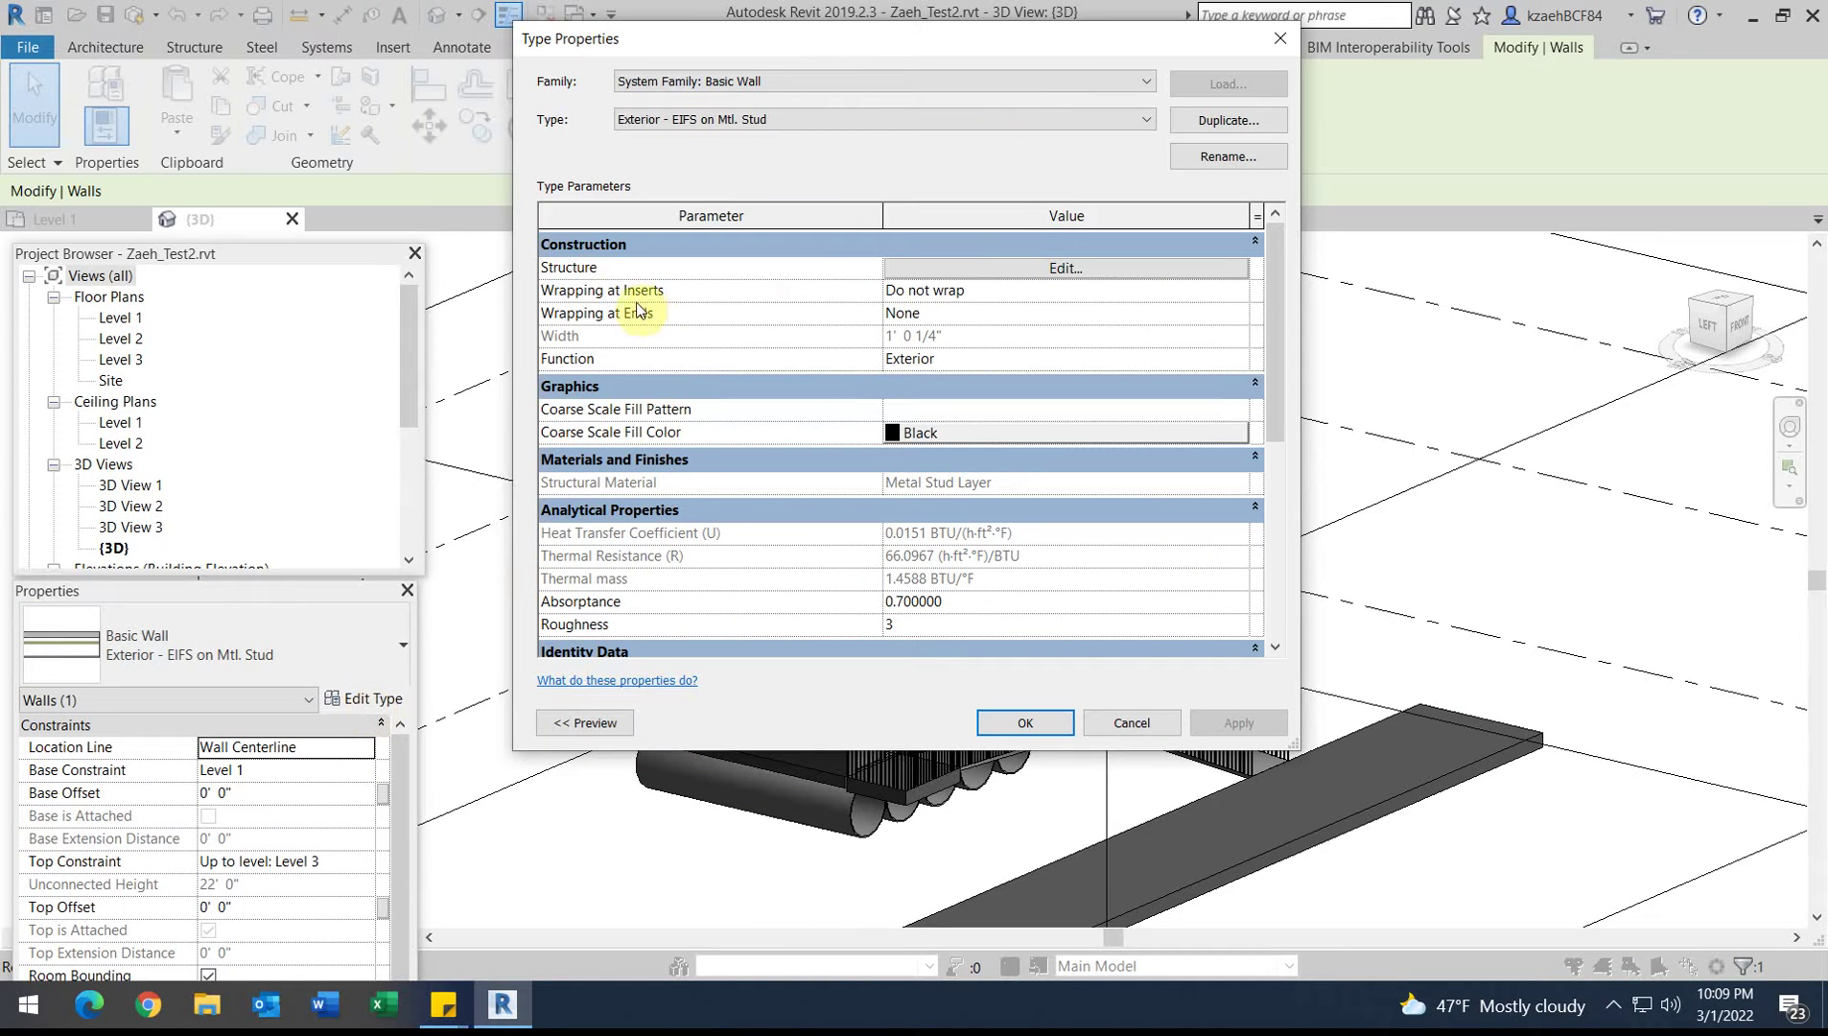
click(1224, 134)
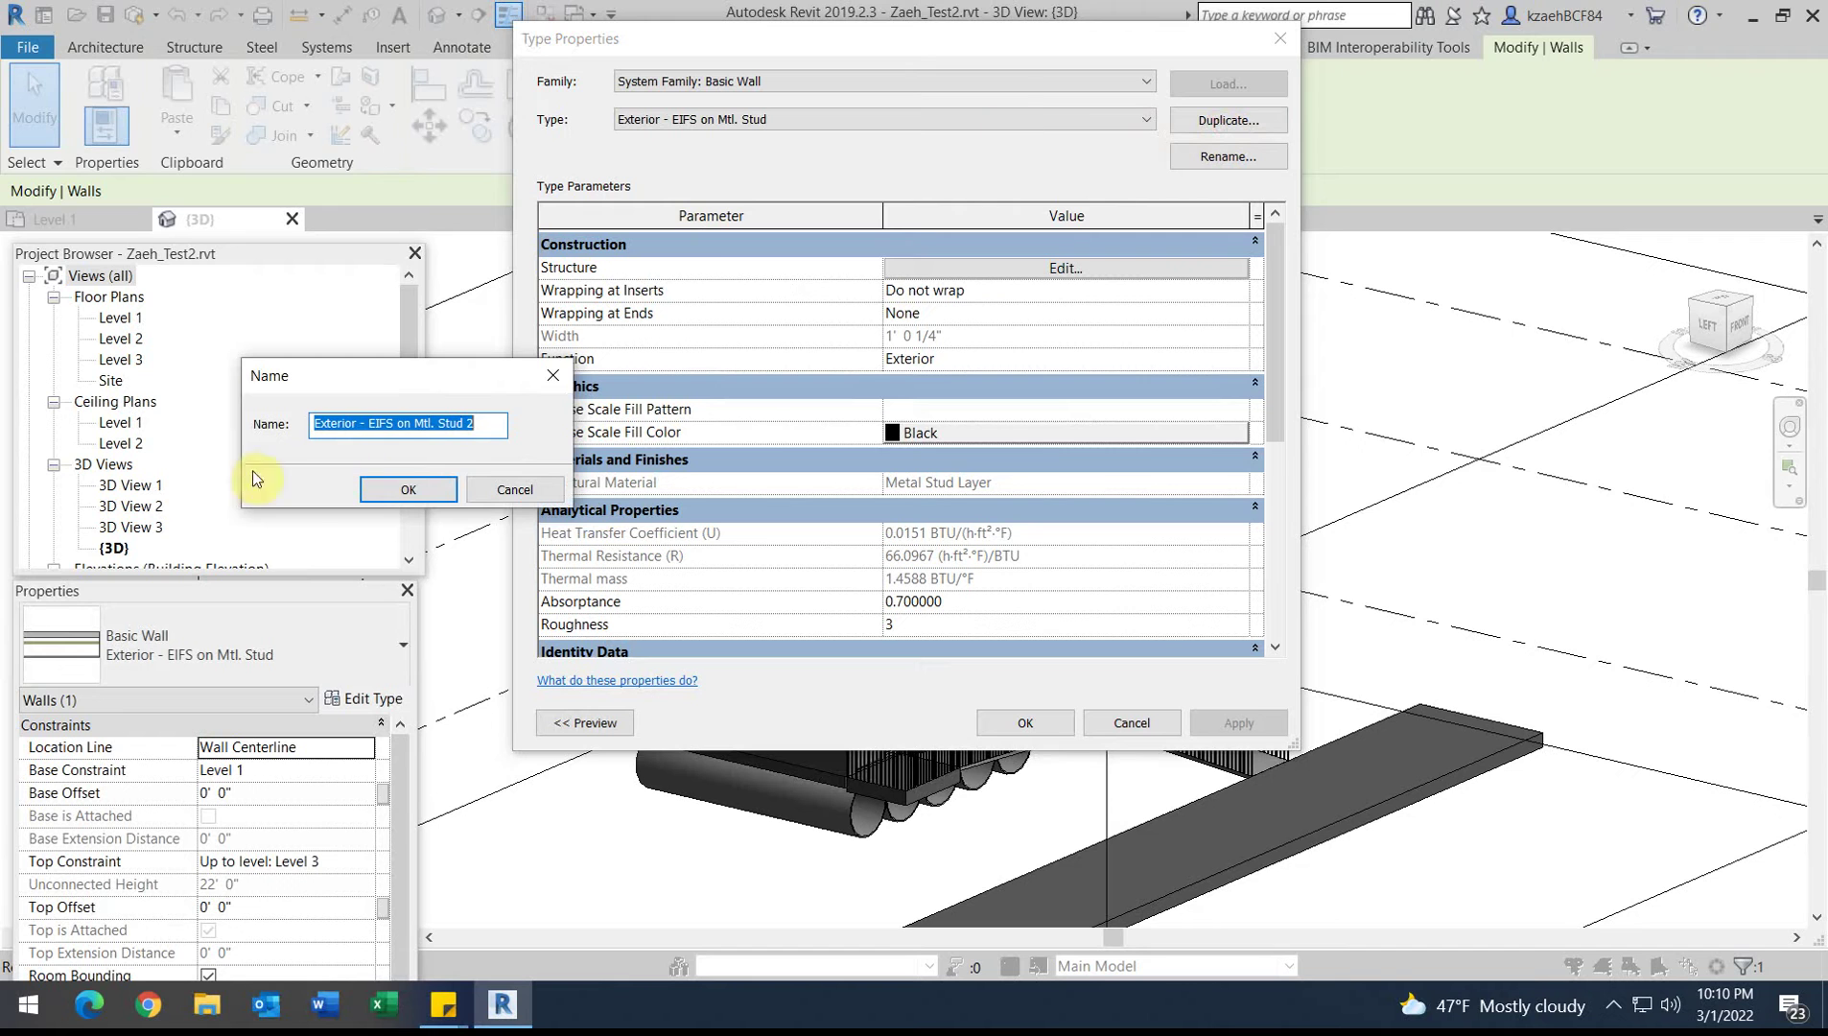
click(365, 425)
text(Crogis)
key(BackSpace)
key(BackSpace)
key(BackSpace)
key(BackSpace)
key(BackSpace)
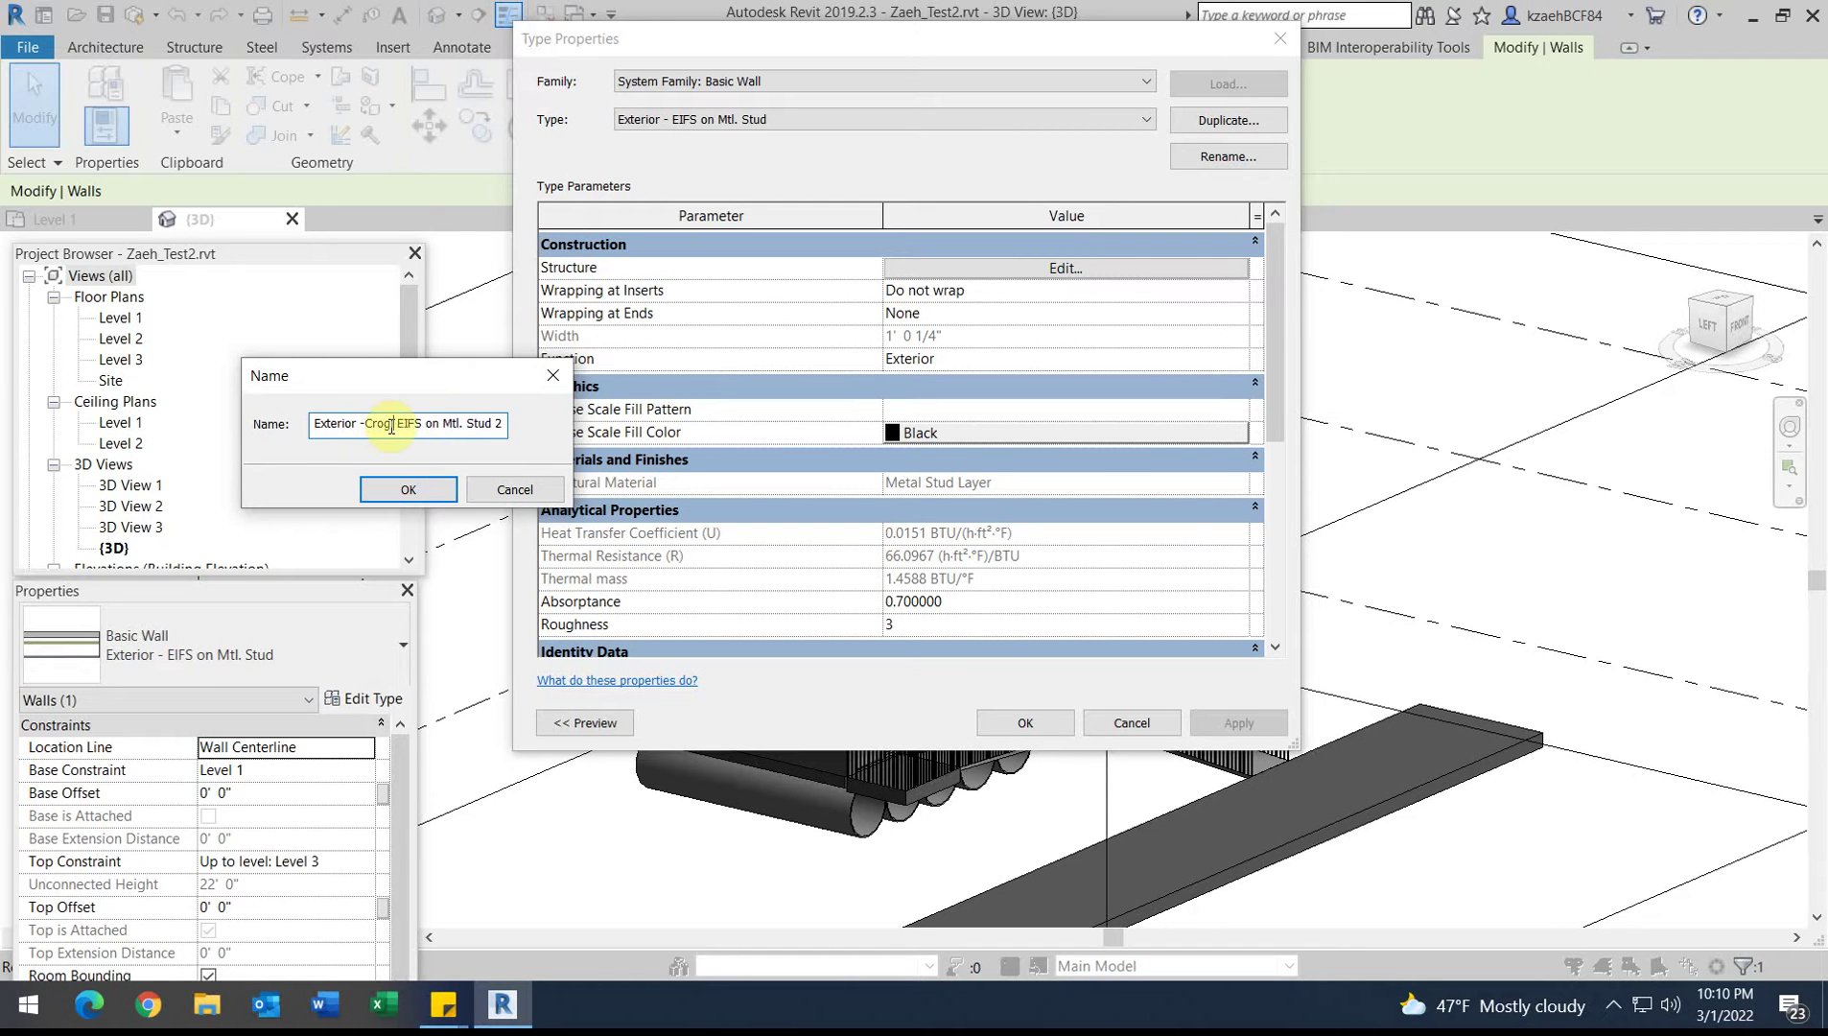
text(orgis)
click(457, 491)
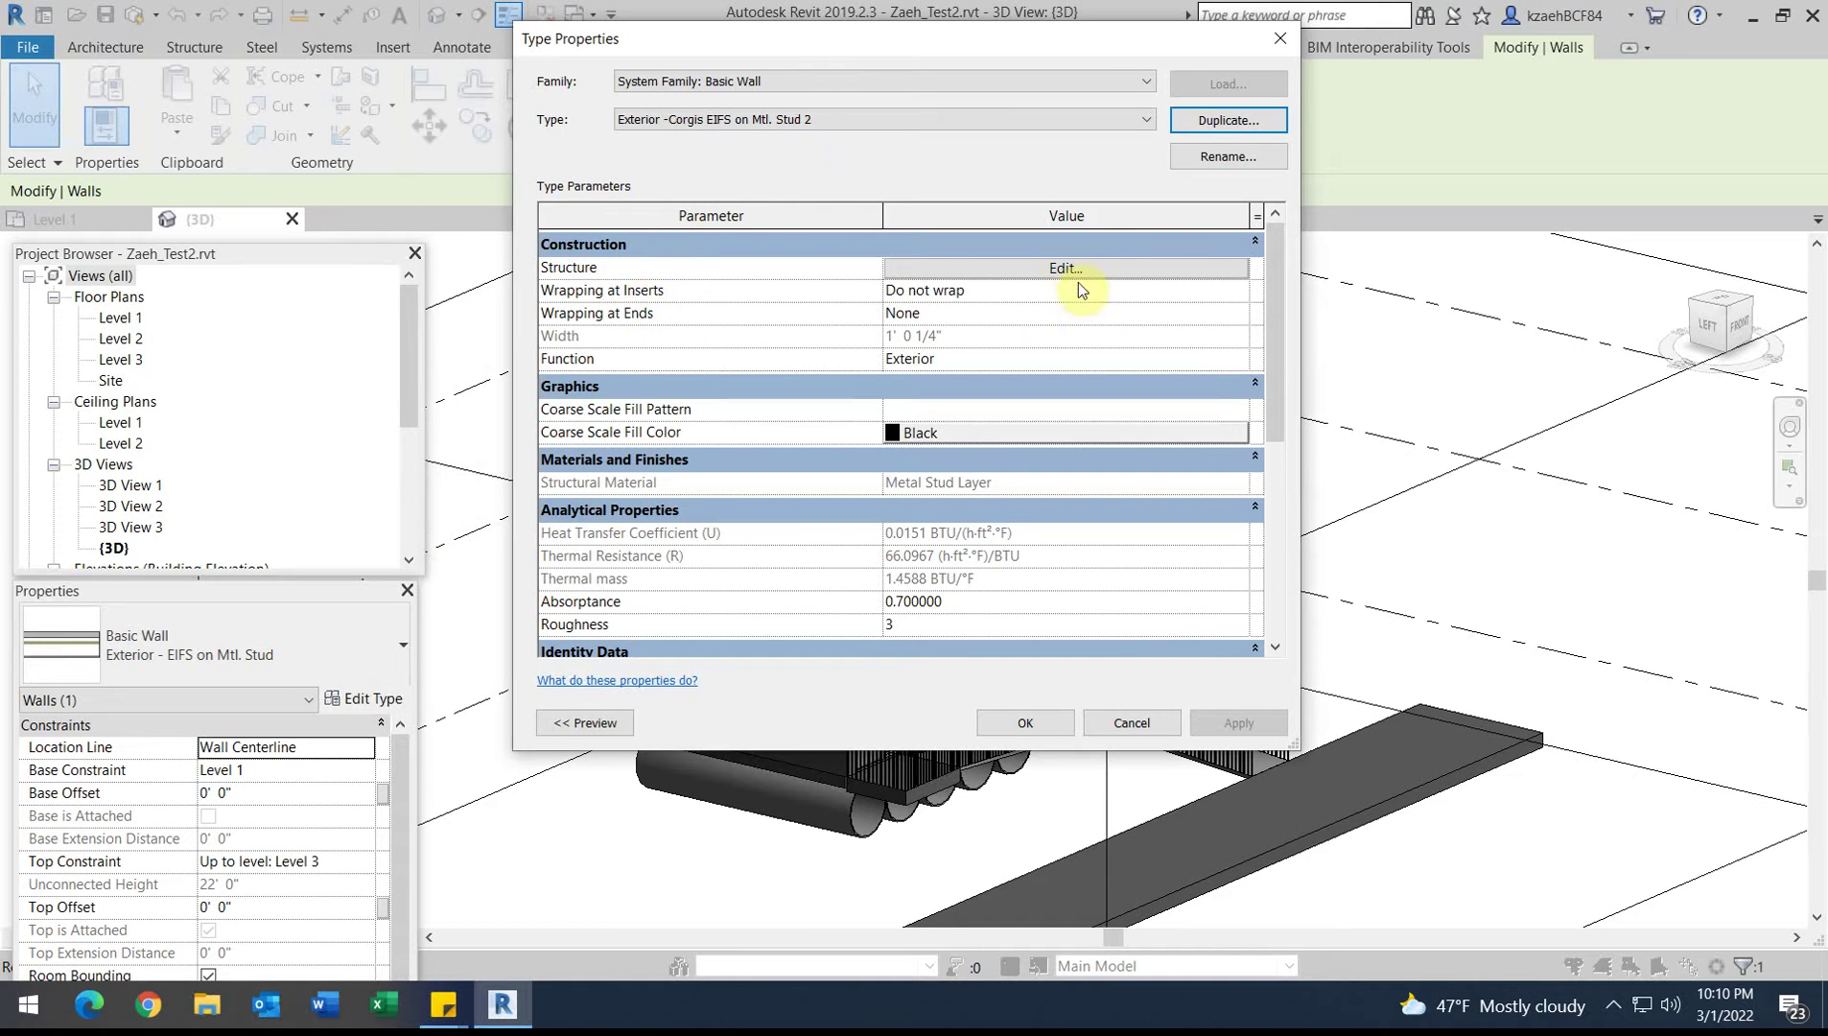
Step: In the new type's layer structure, duplicate the outermost finish layer's EIFS, Exterior Insulation material as "EIFS, Exterior Insulation CORGIS"
click(997, 269)
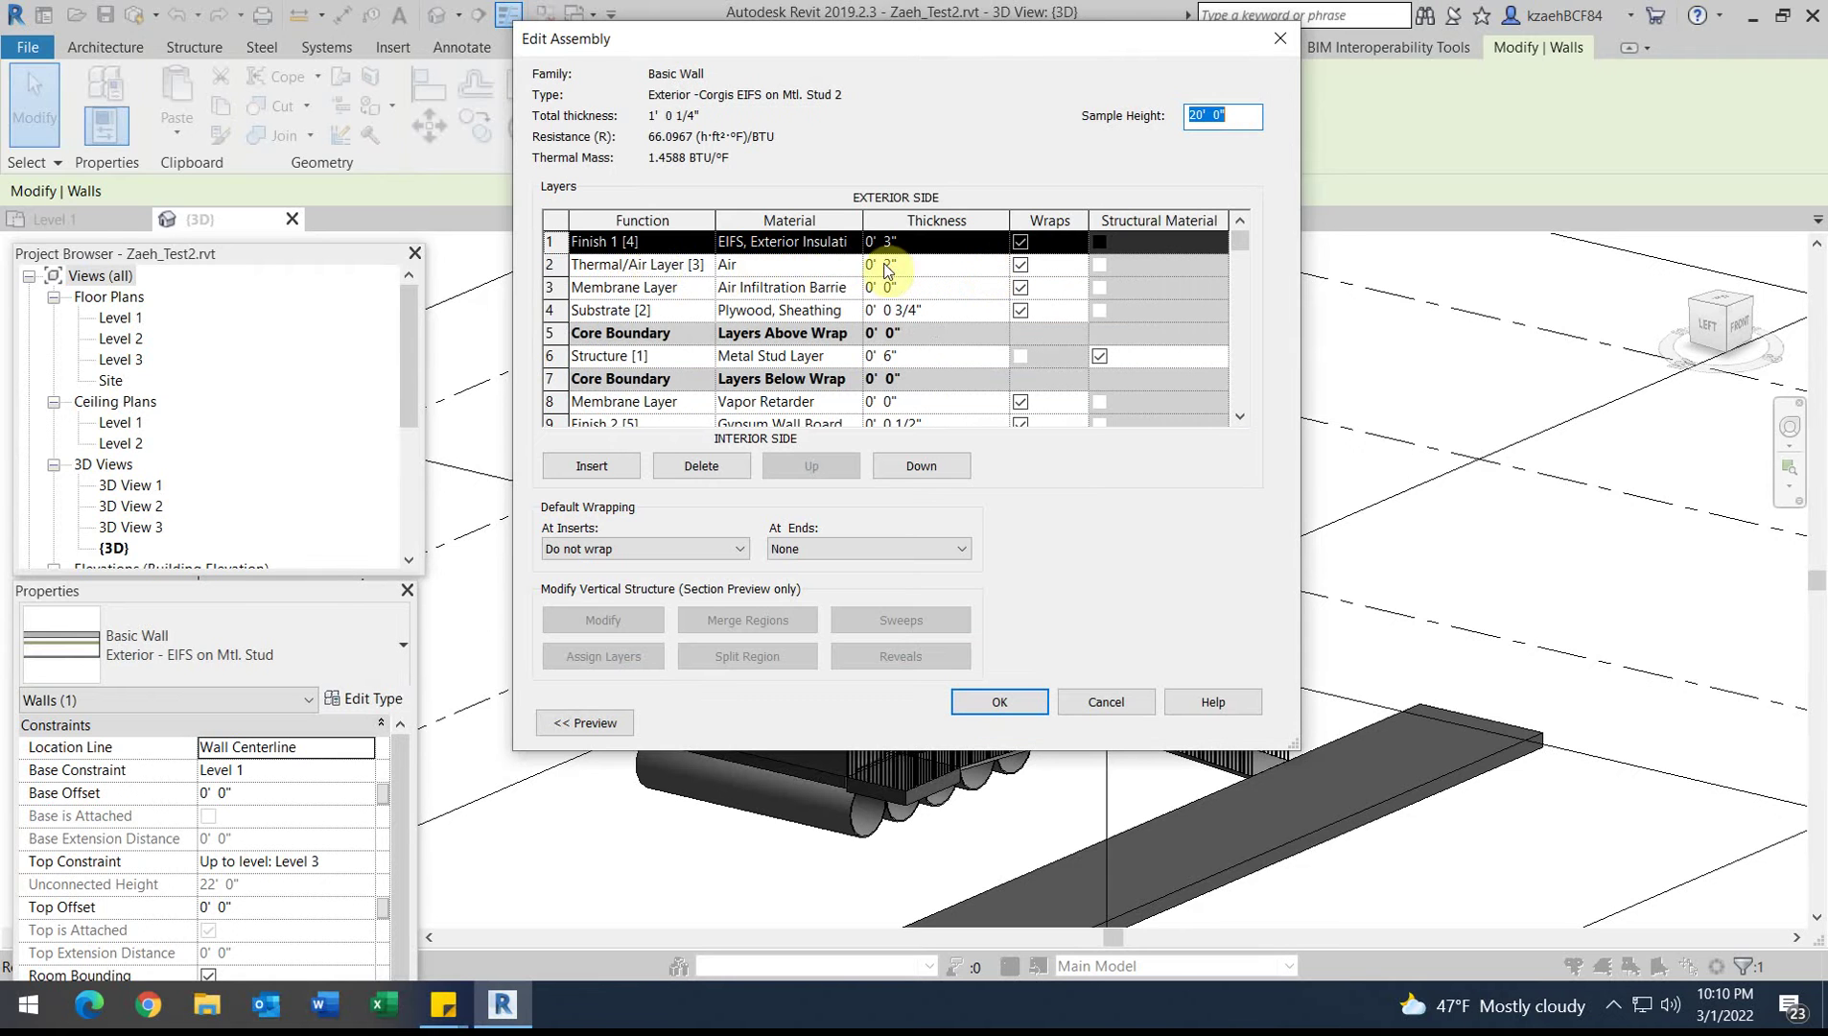
click(848, 243)
click(855, 241)
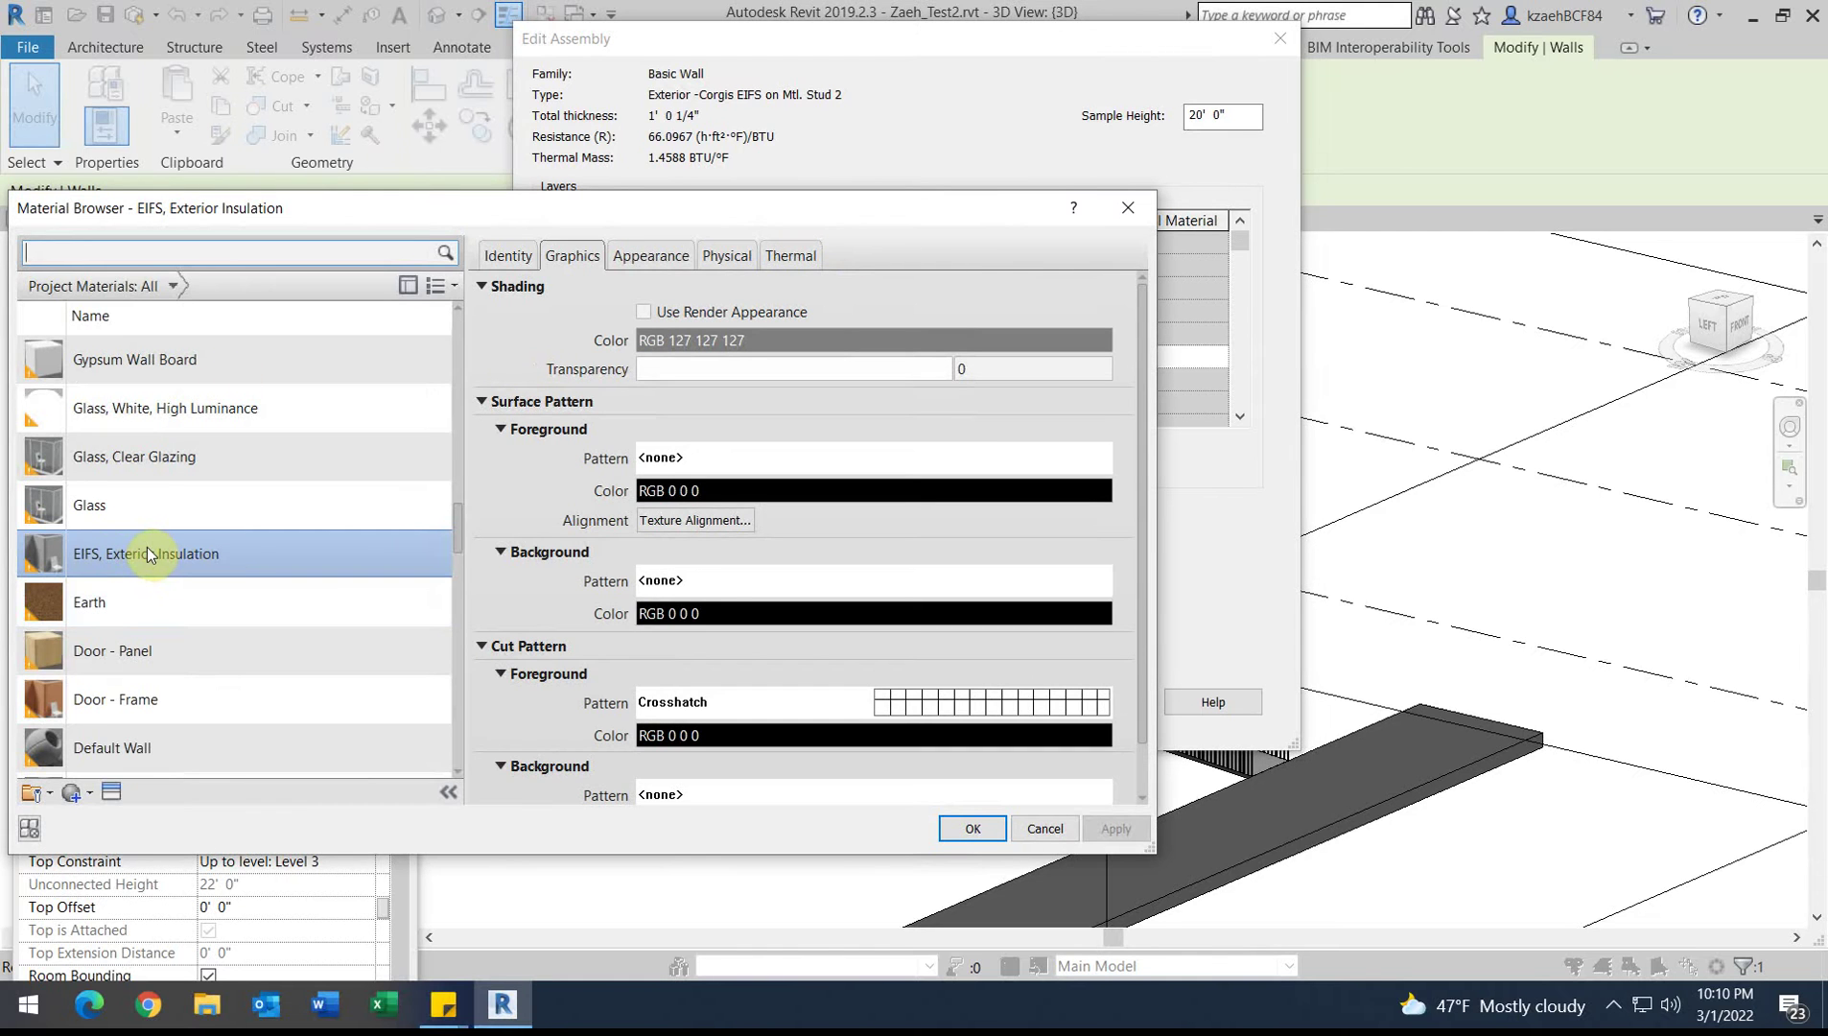
scroll(93, 613, down, 1)
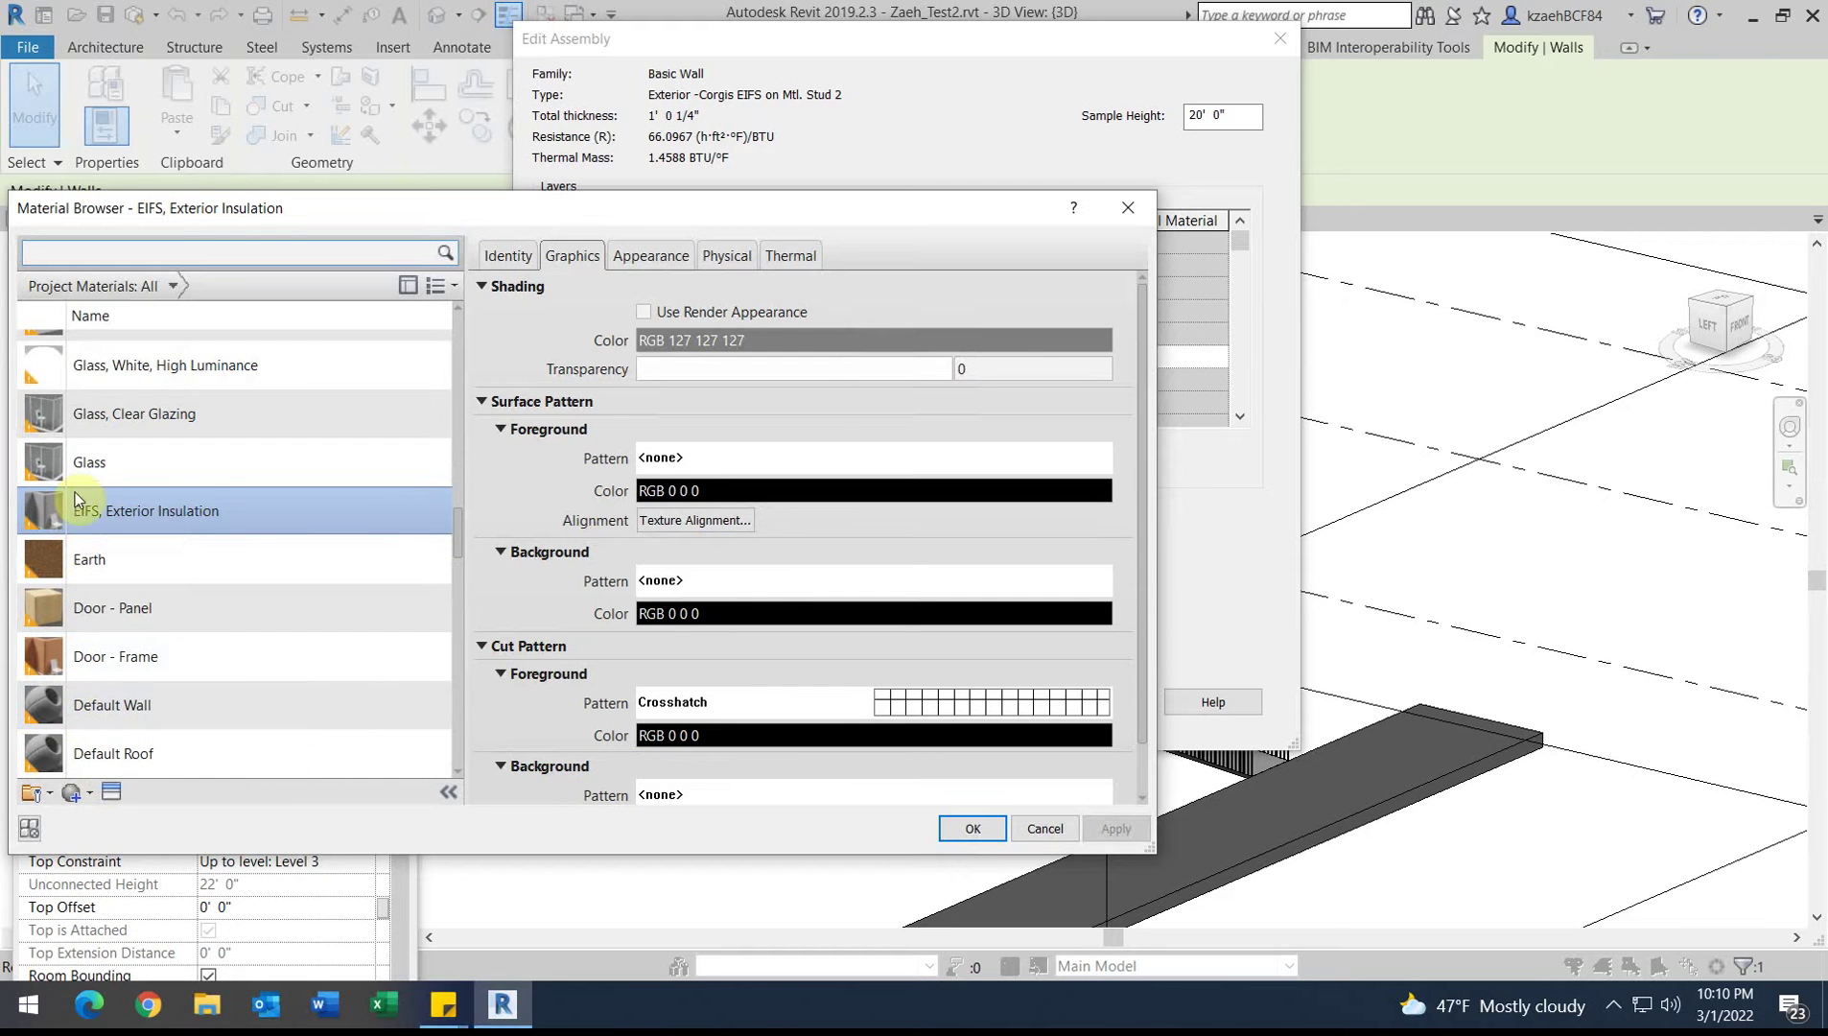
right_click(99, 516)
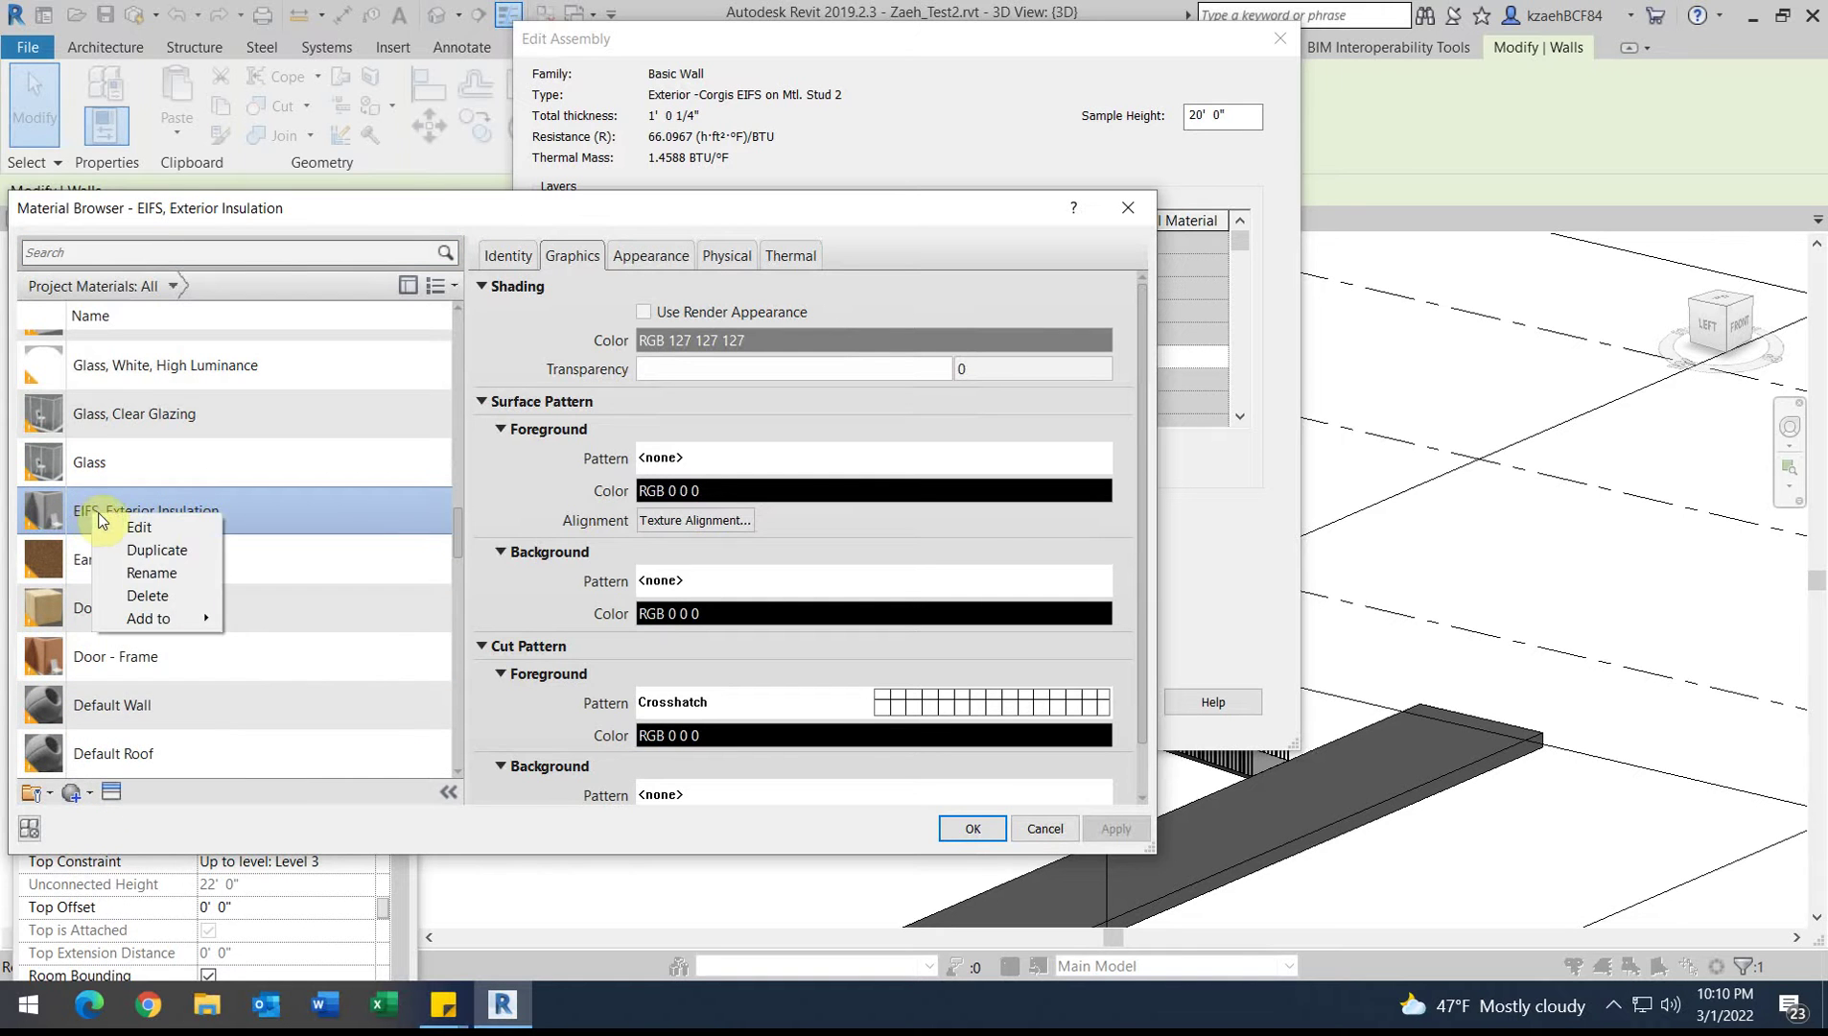
click(154, 550)
click(234, 554)
drag(234, 552, 222, 557)
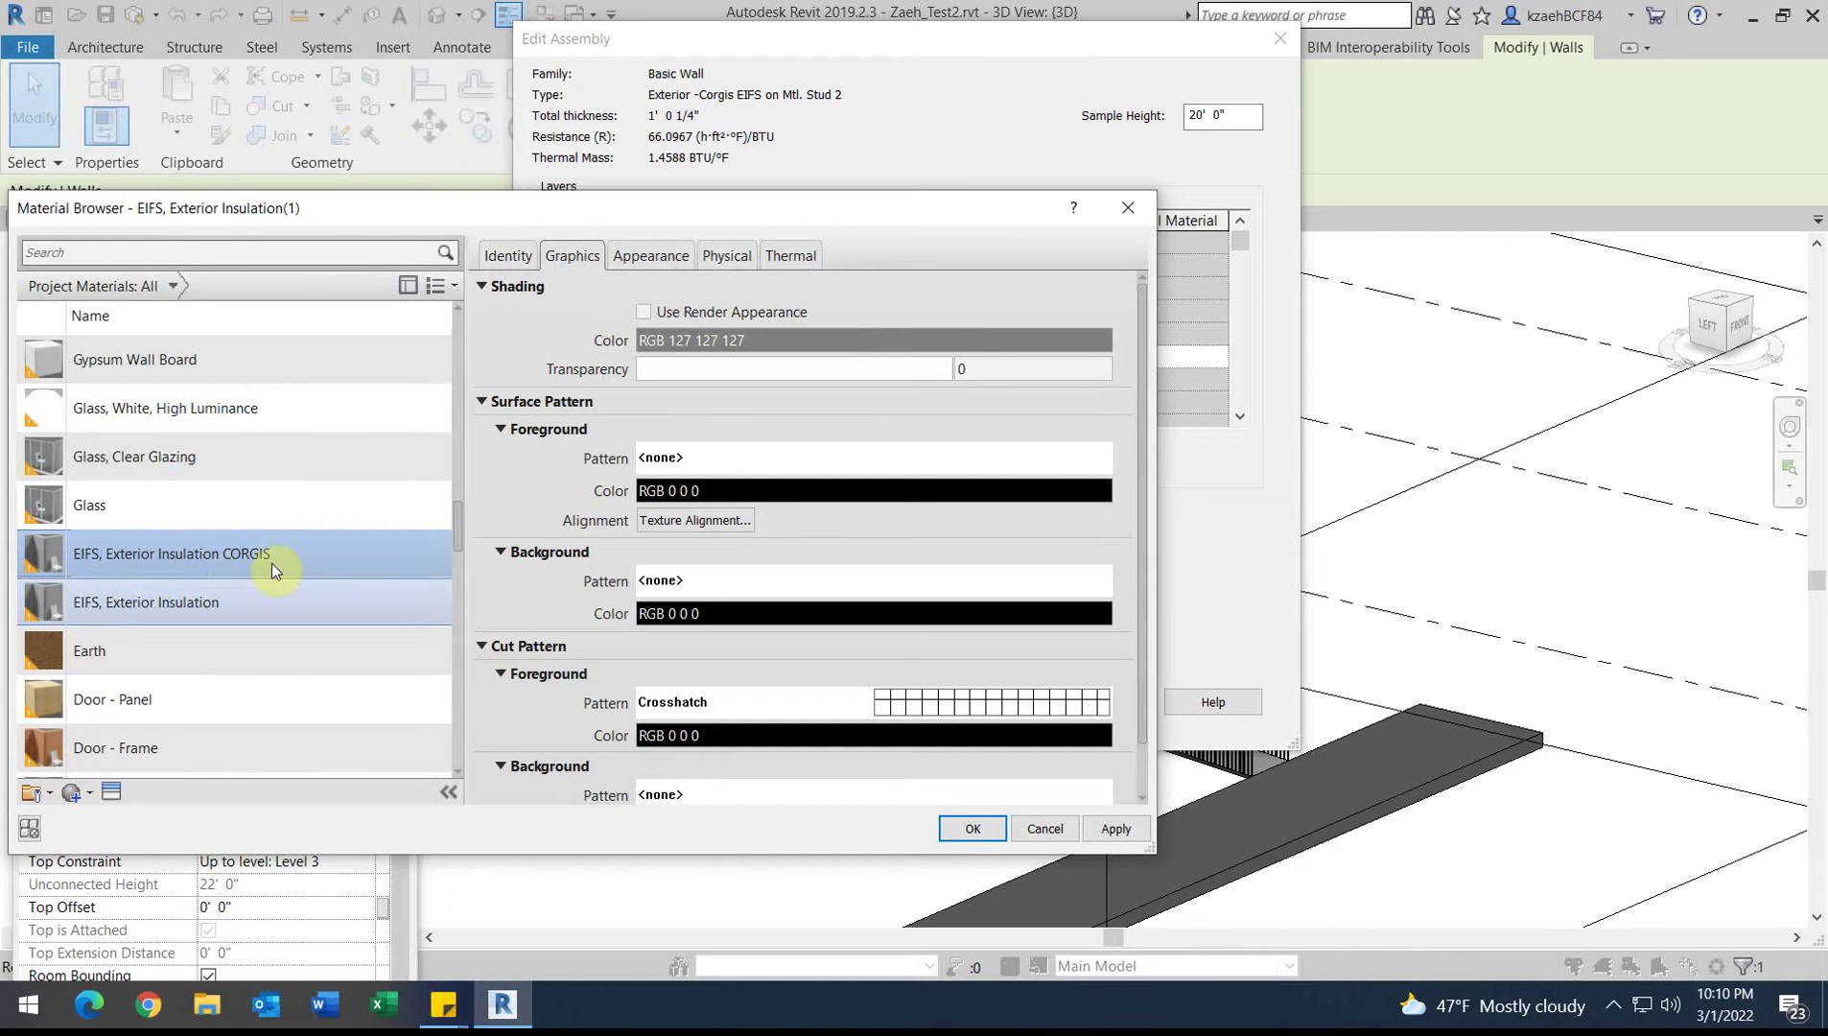
key(Return)
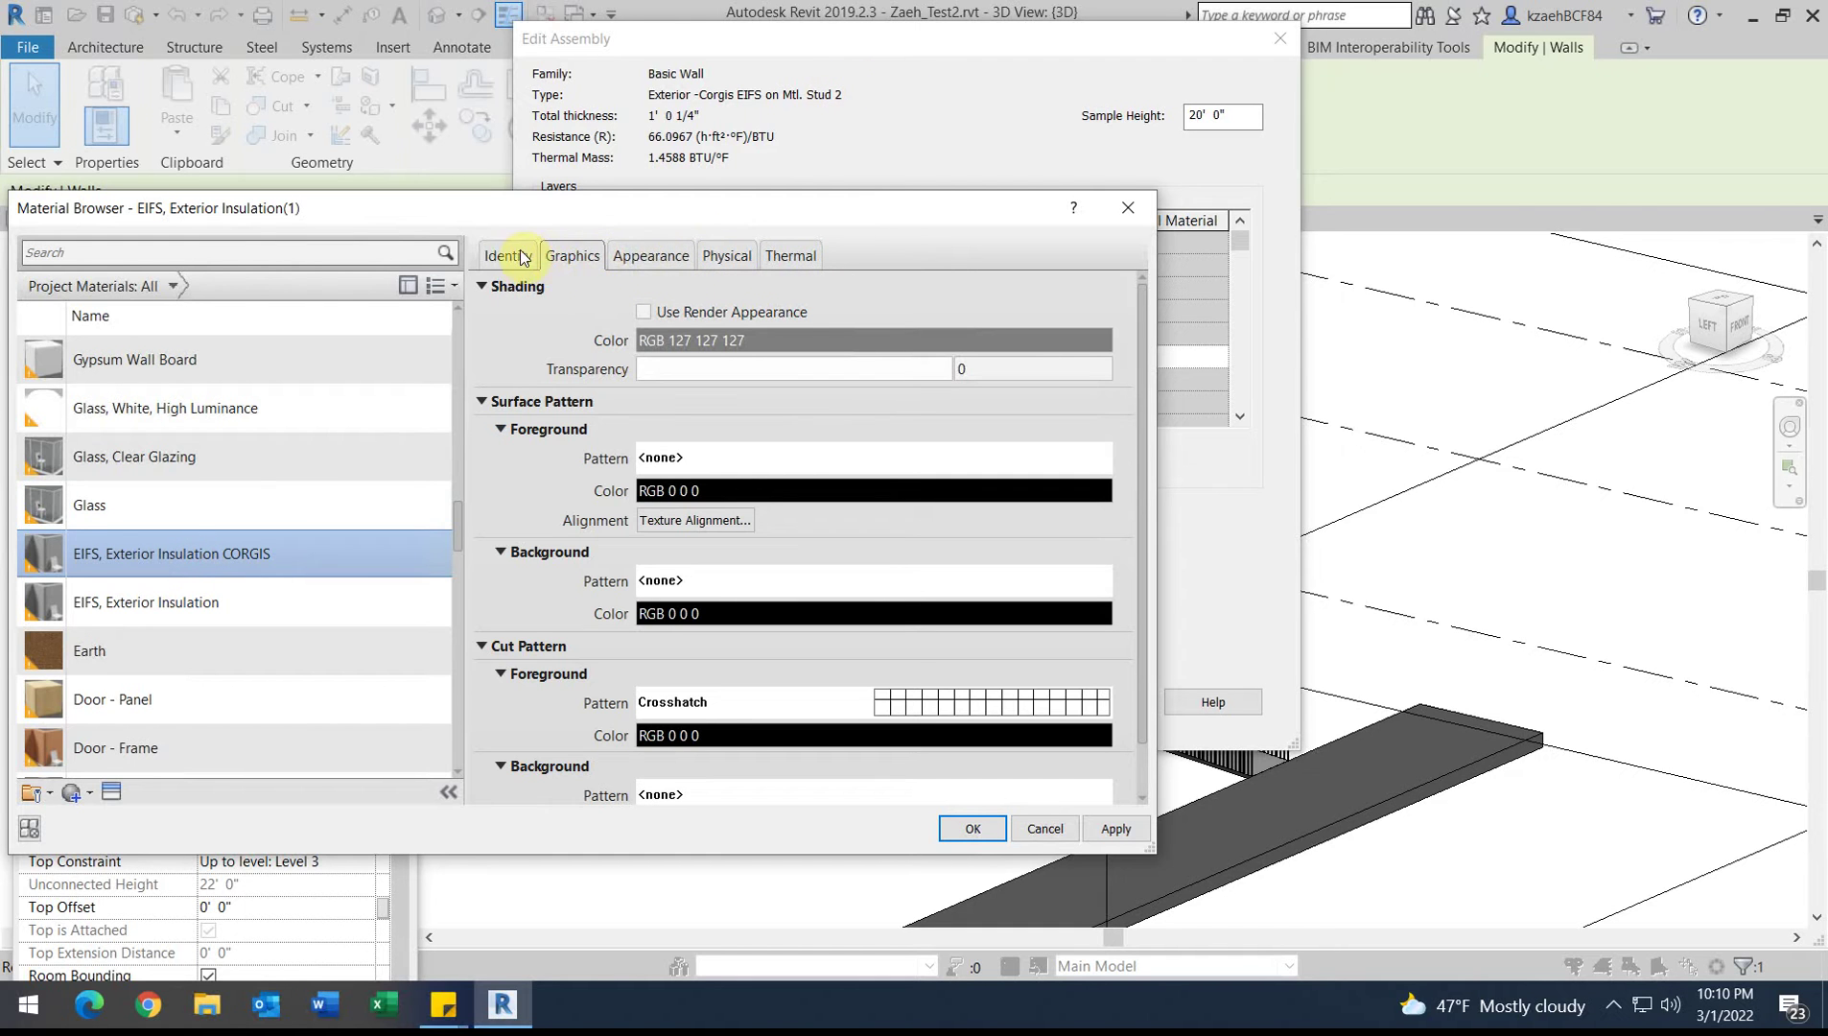
Step: Duplicate the Gray appearance asset of the CORGIS insulation material and look over its paint finish, application and information settings
click(640, 254)
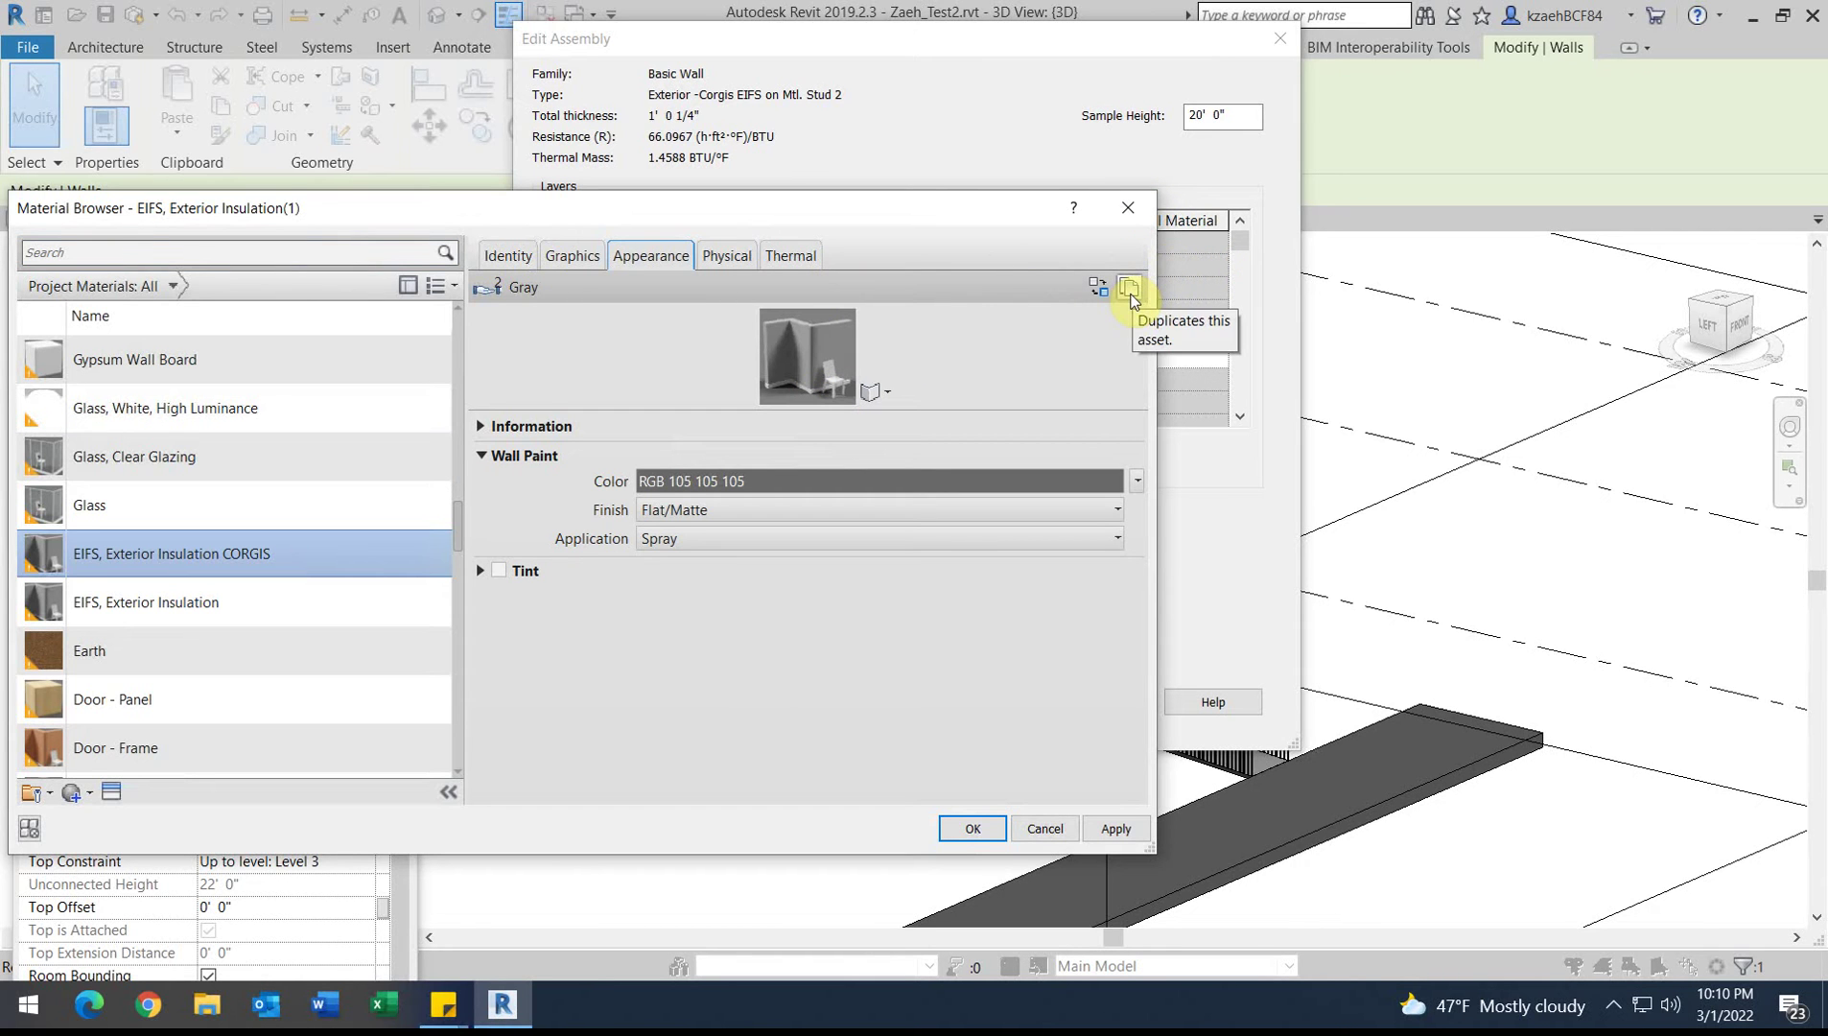
click(1130, 289)
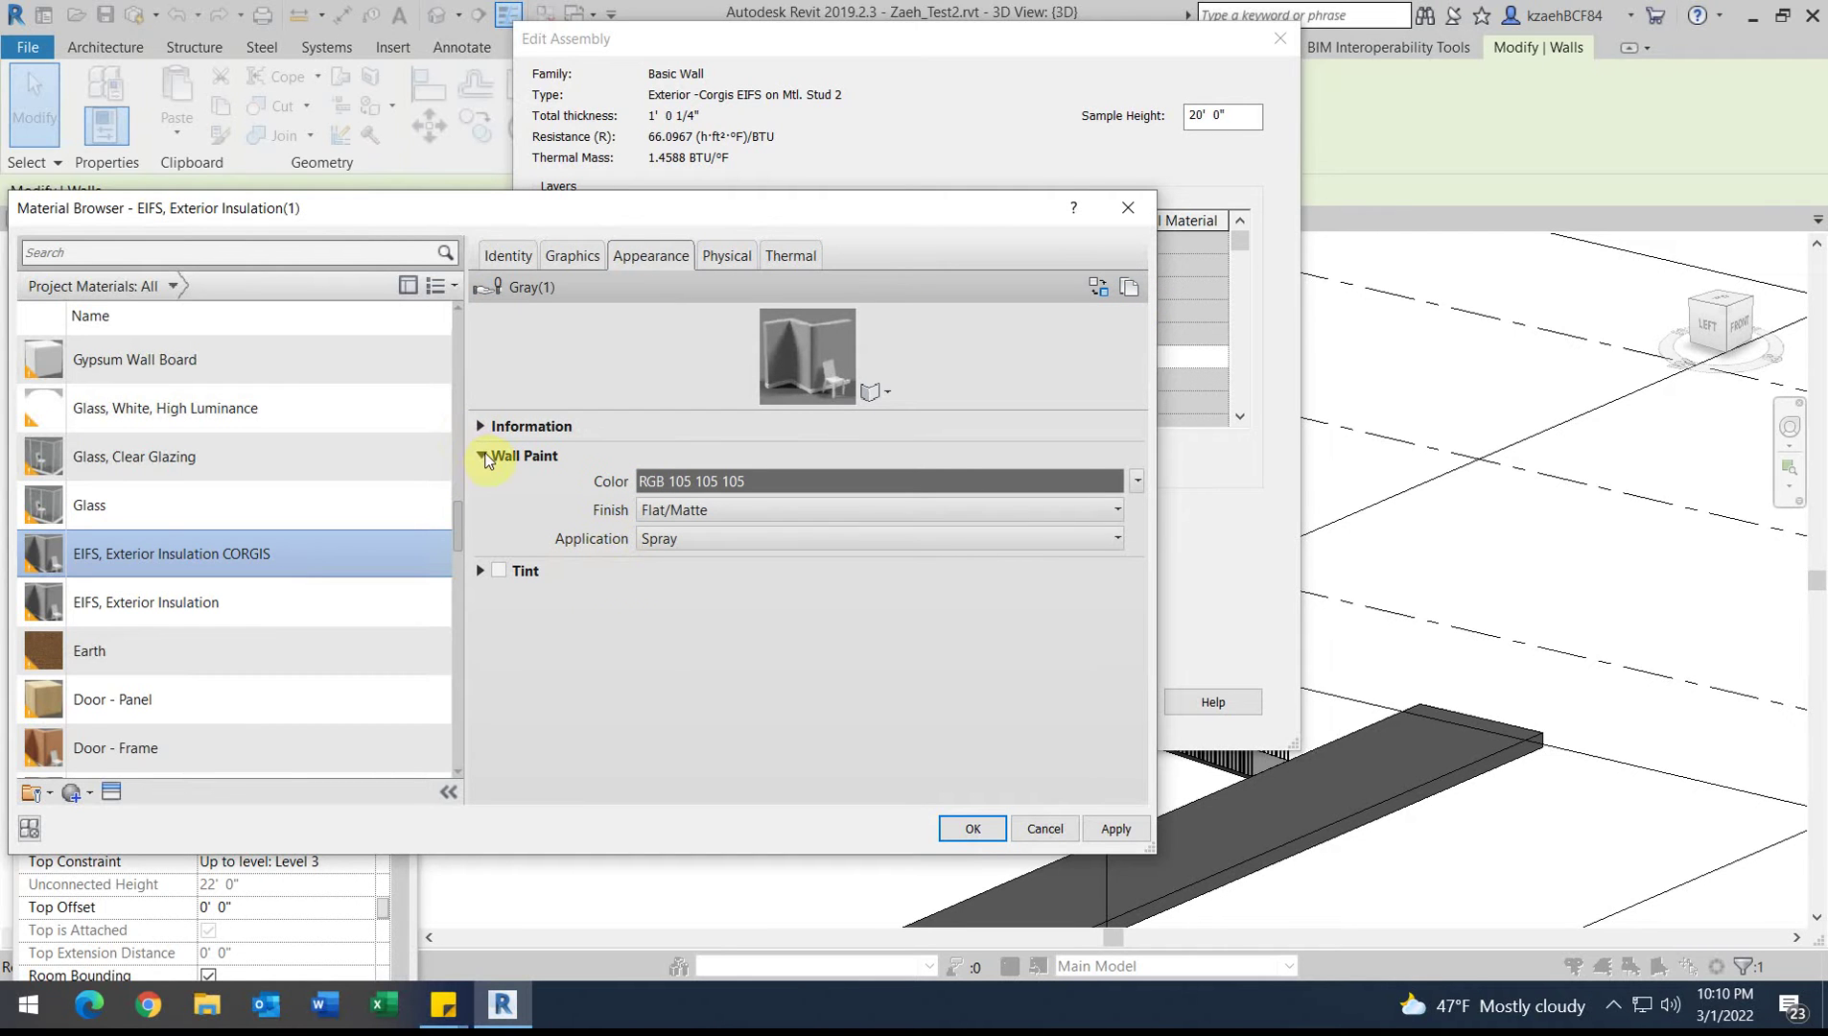
click(1137, 482)
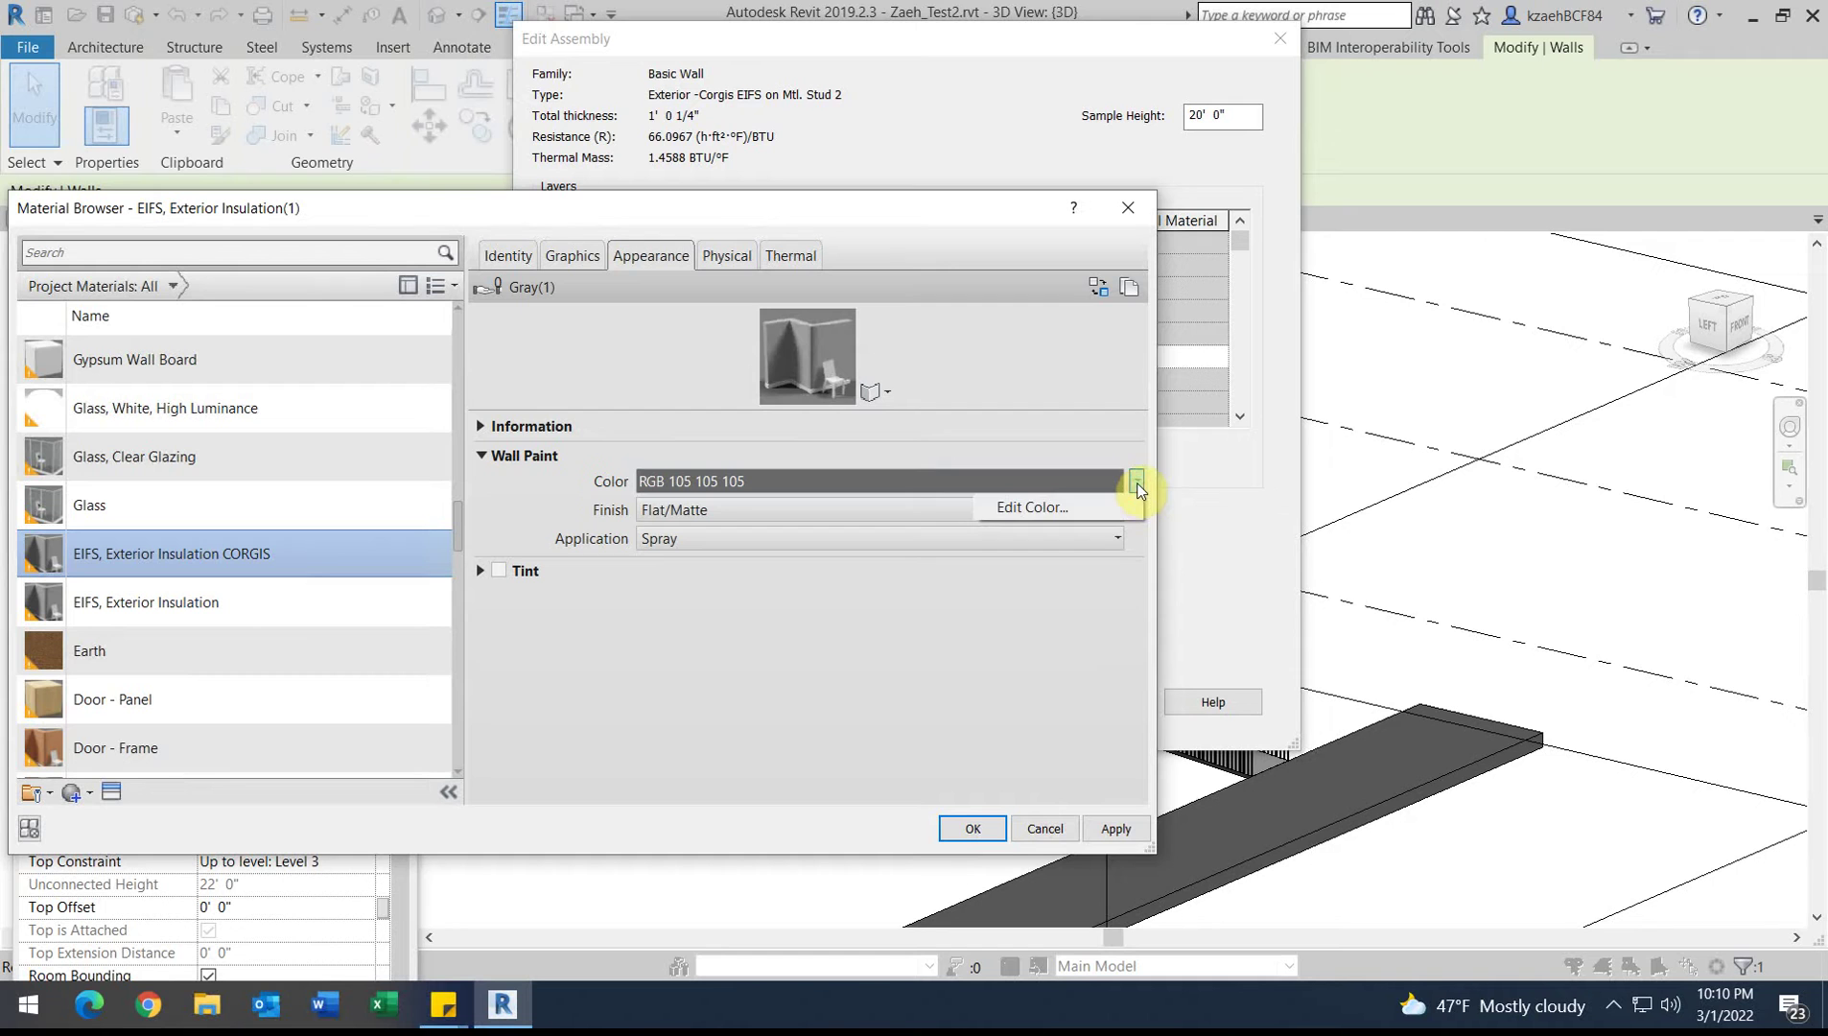
click(696, 513)
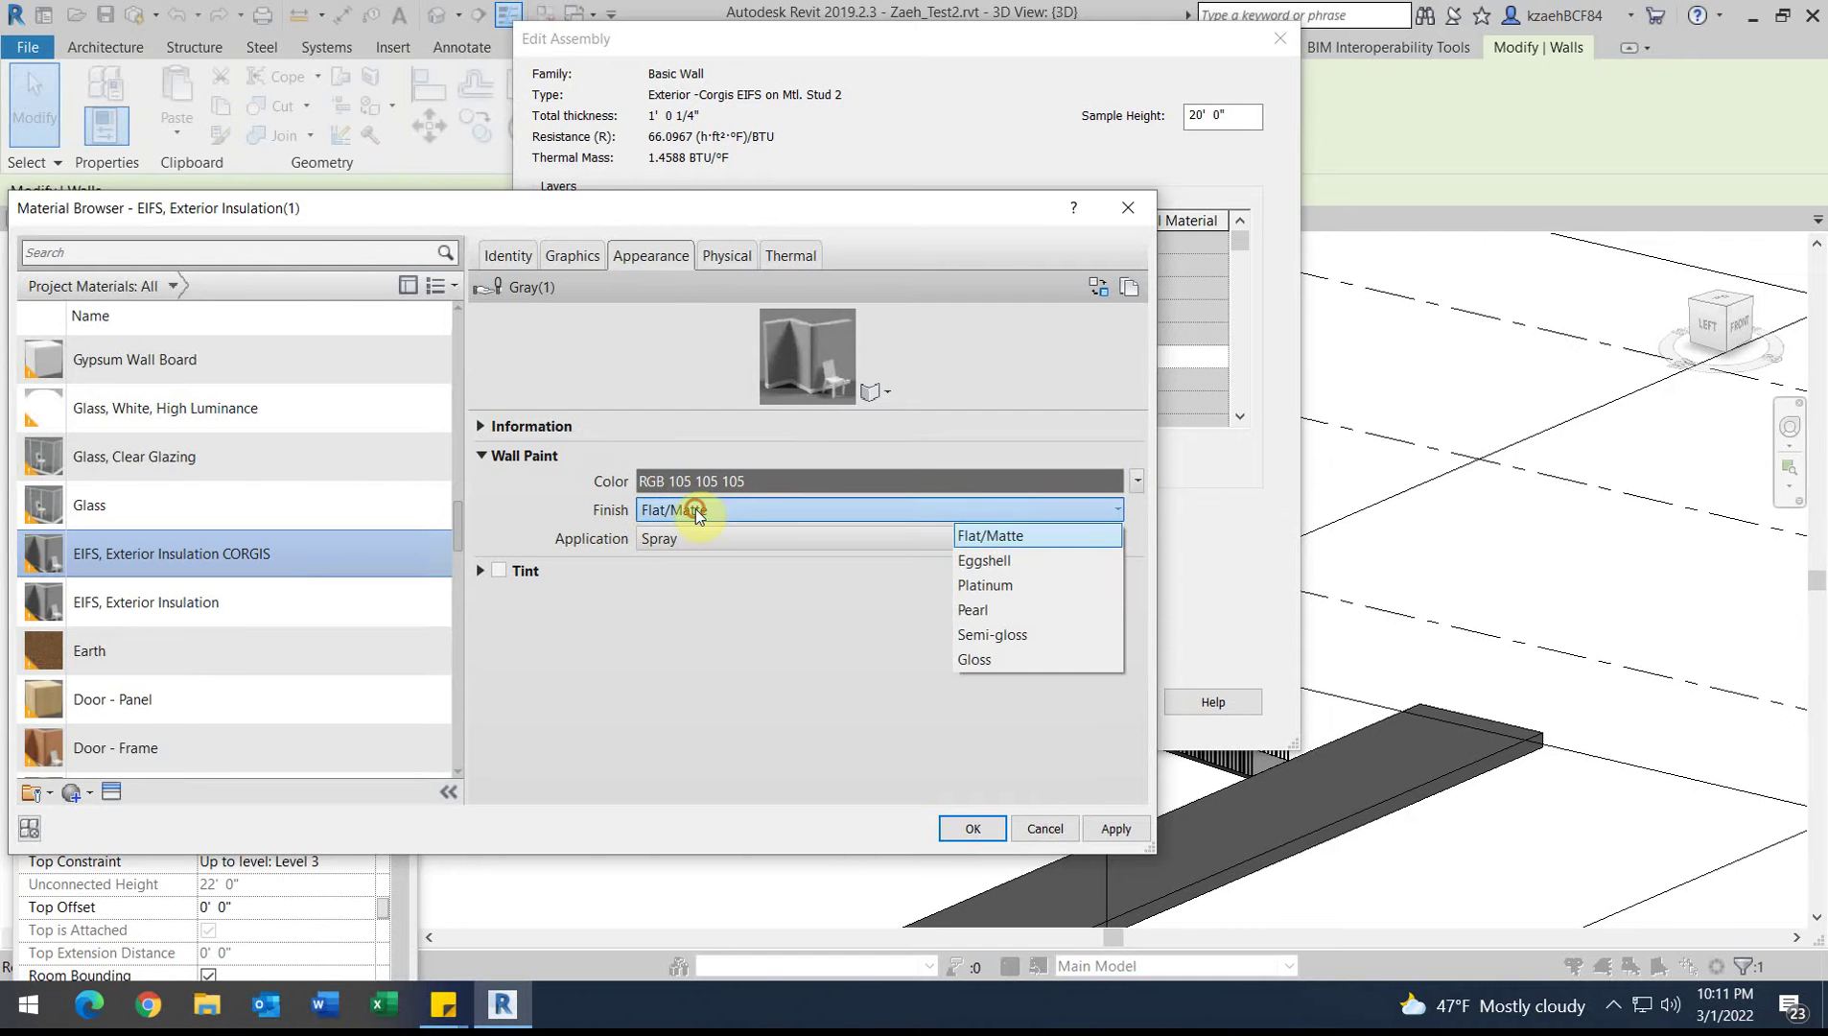
click(695, 537)
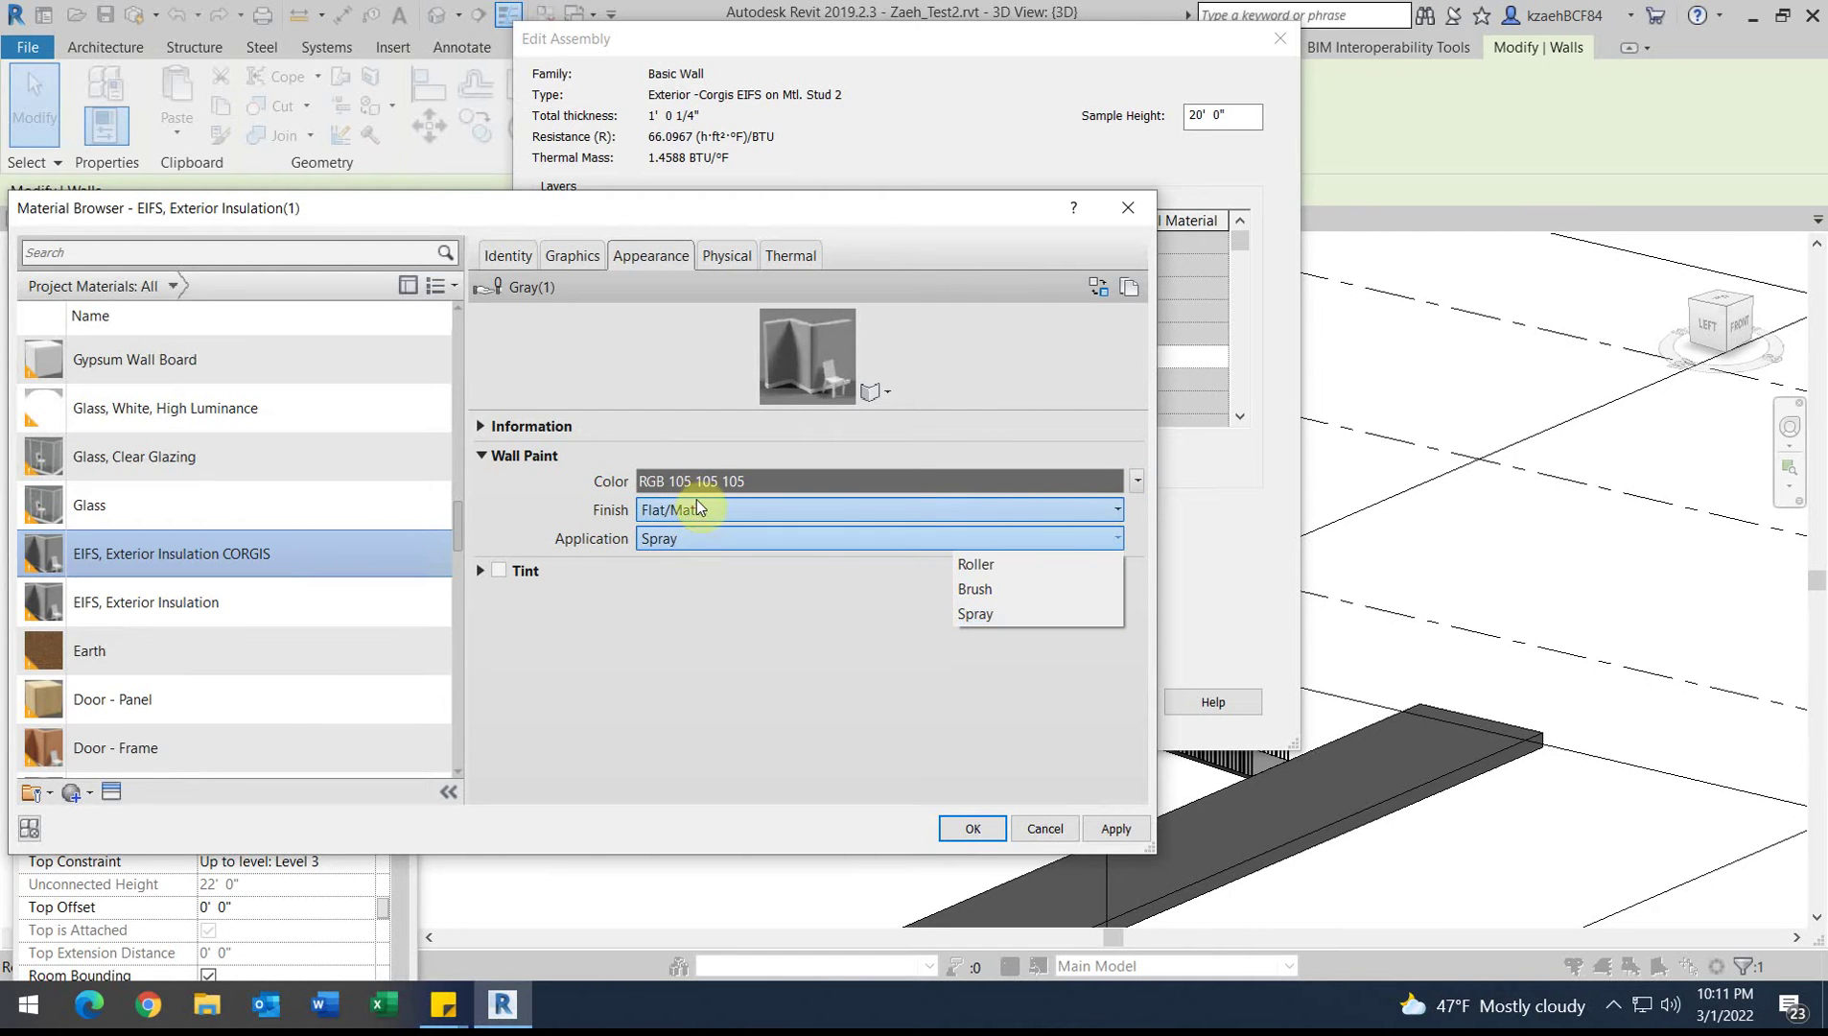
click(697, 501)
click(478, 425)
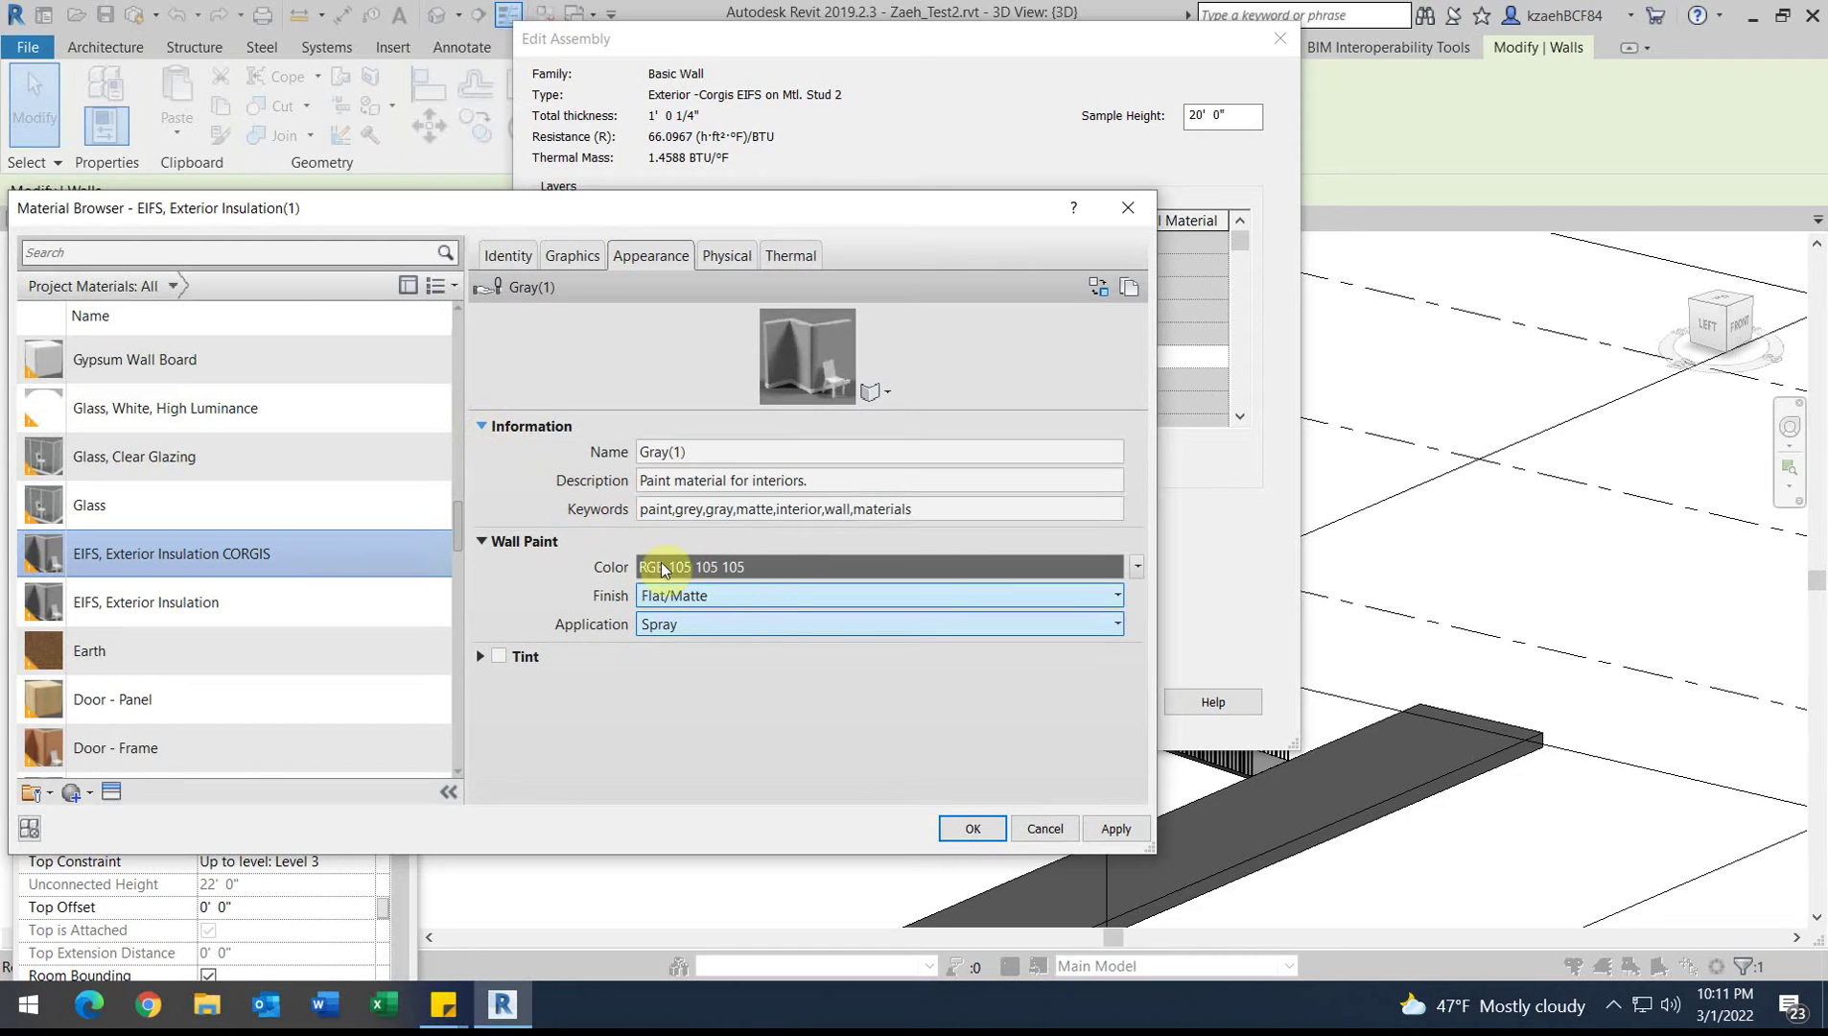
Step: Set the wall paint color of the CORGIS insulation material to pink, RGB 255 0 128, keeping the Spray application
click(739, 568)
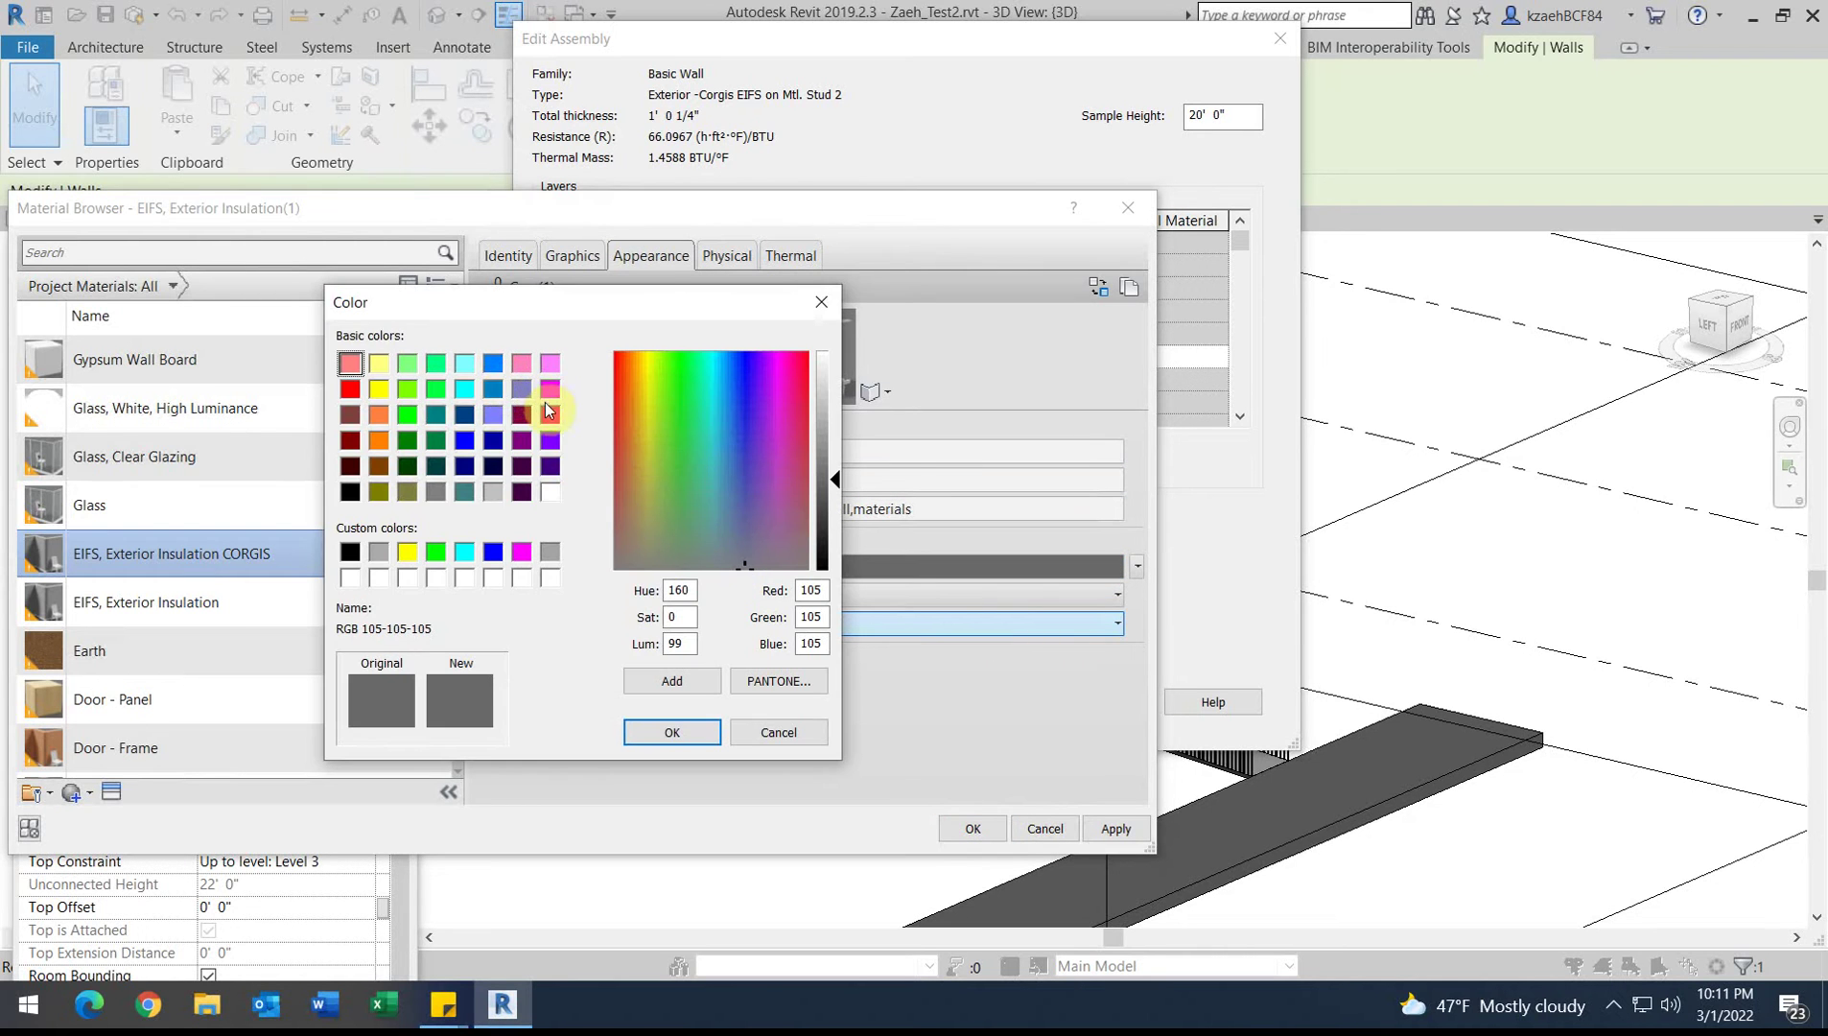
click(549, 414)
click(683, 732)
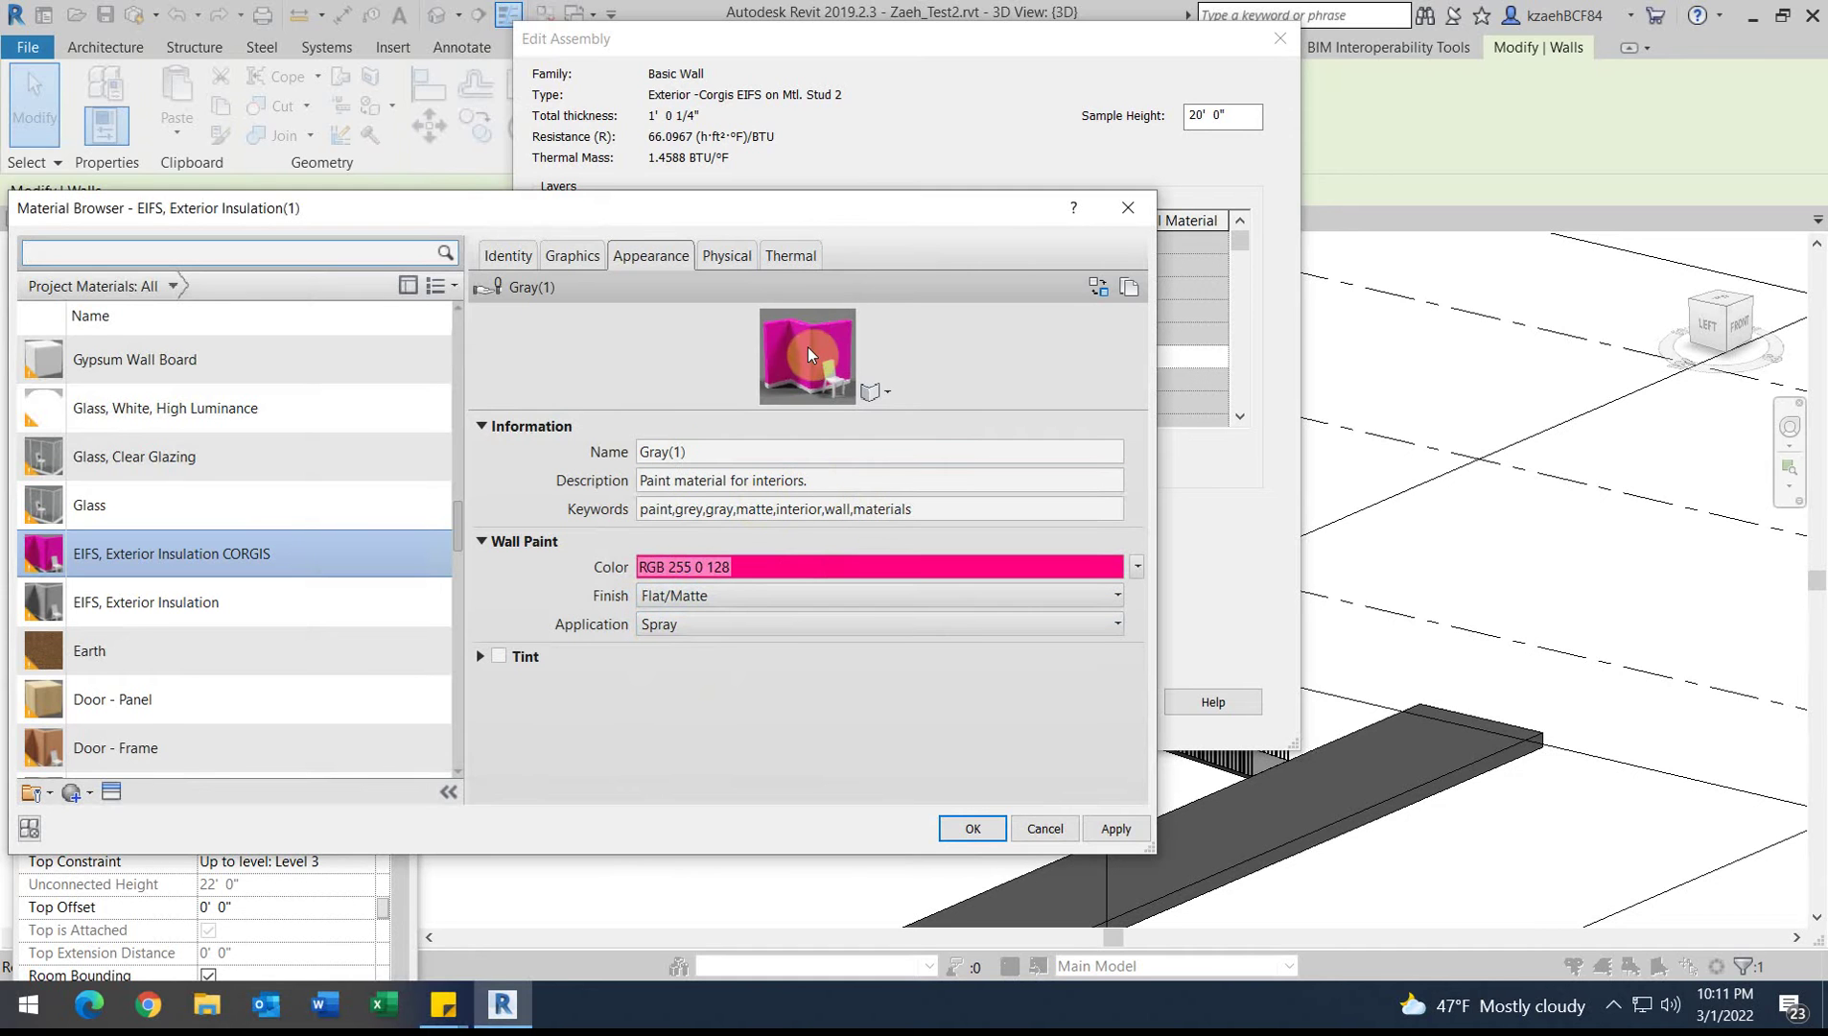
click(662, 623)
click(667, 623)
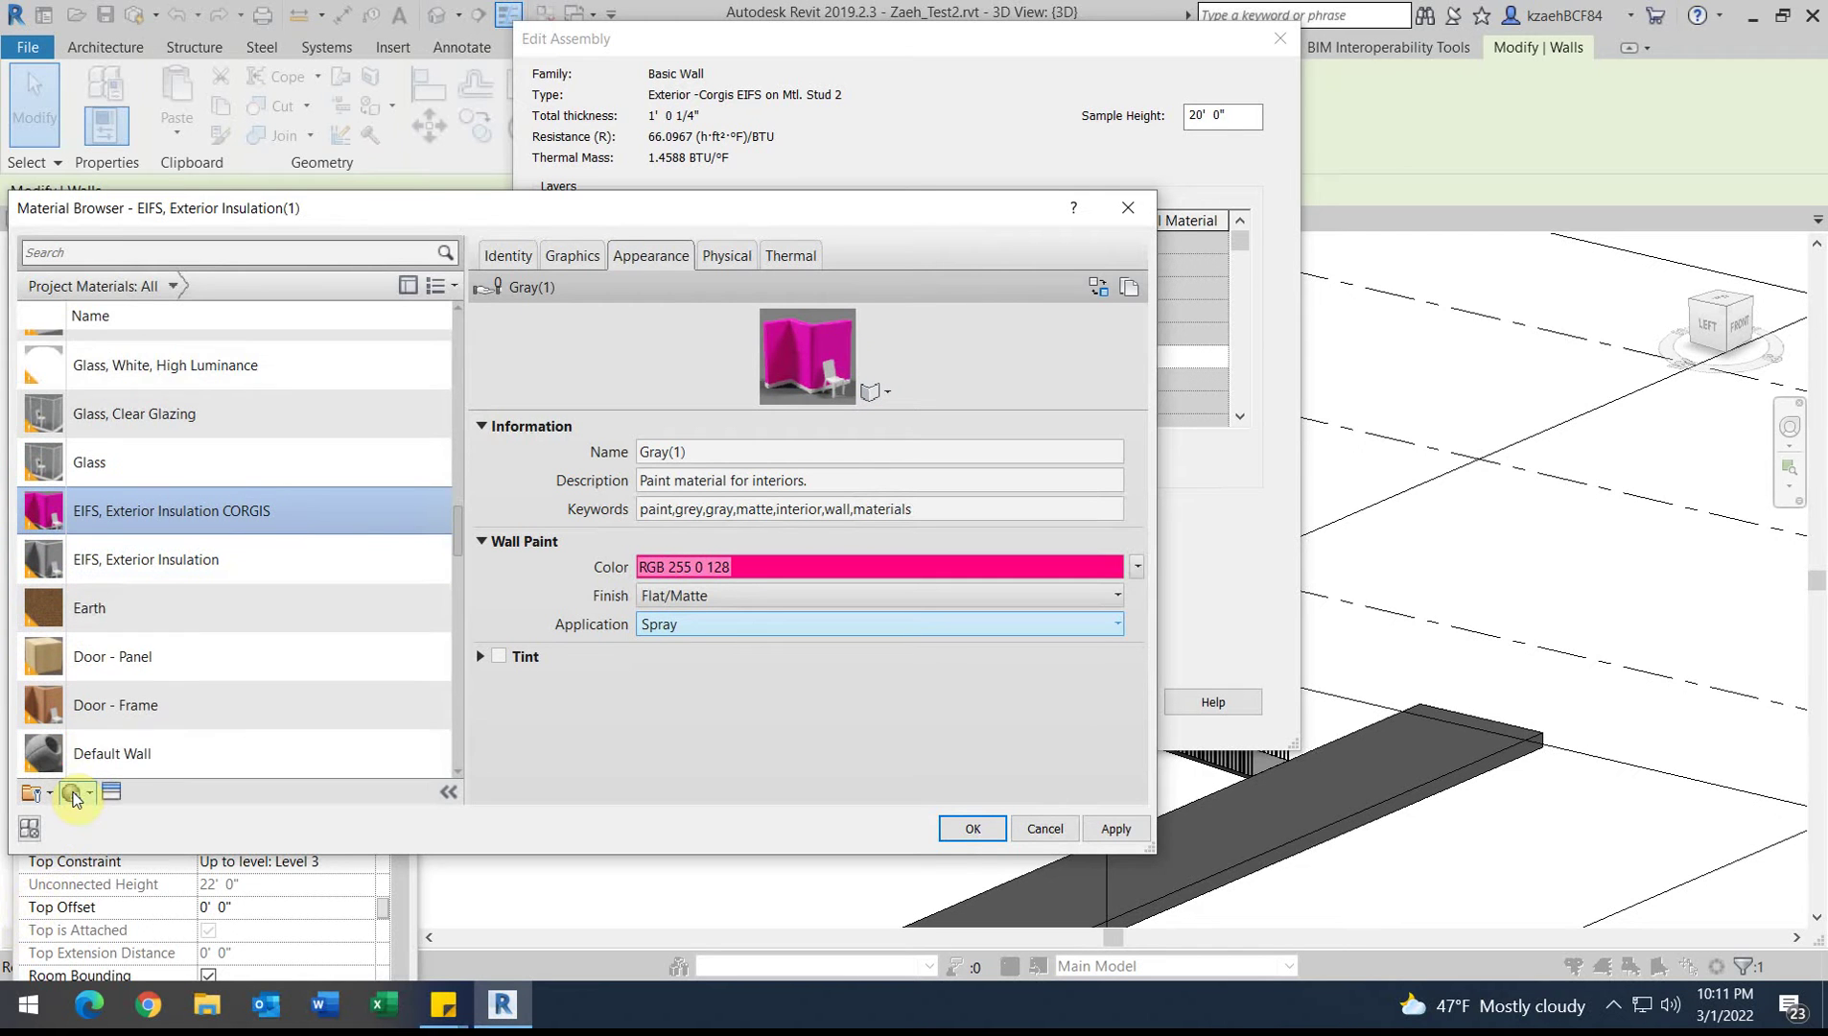
Step: Create a new material in the project and name it CORGIS
click(75, 796)
click(107, 823)
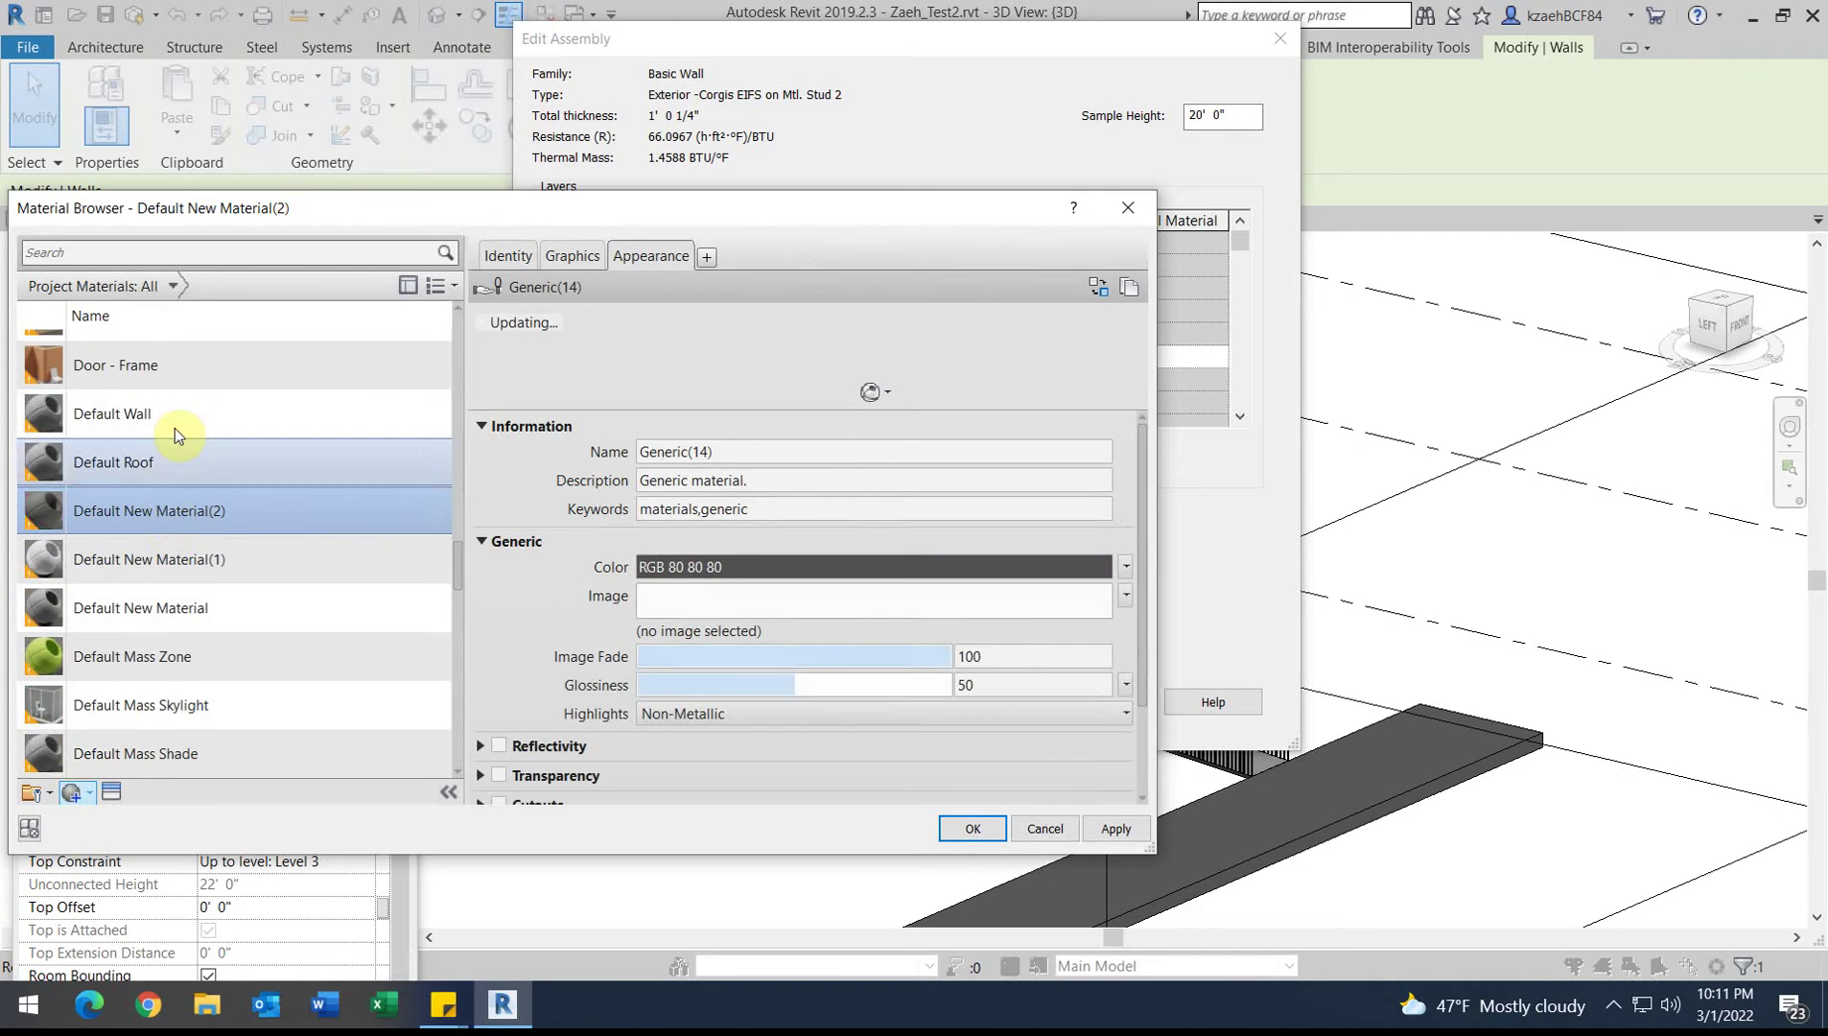
right_click(154, 557)
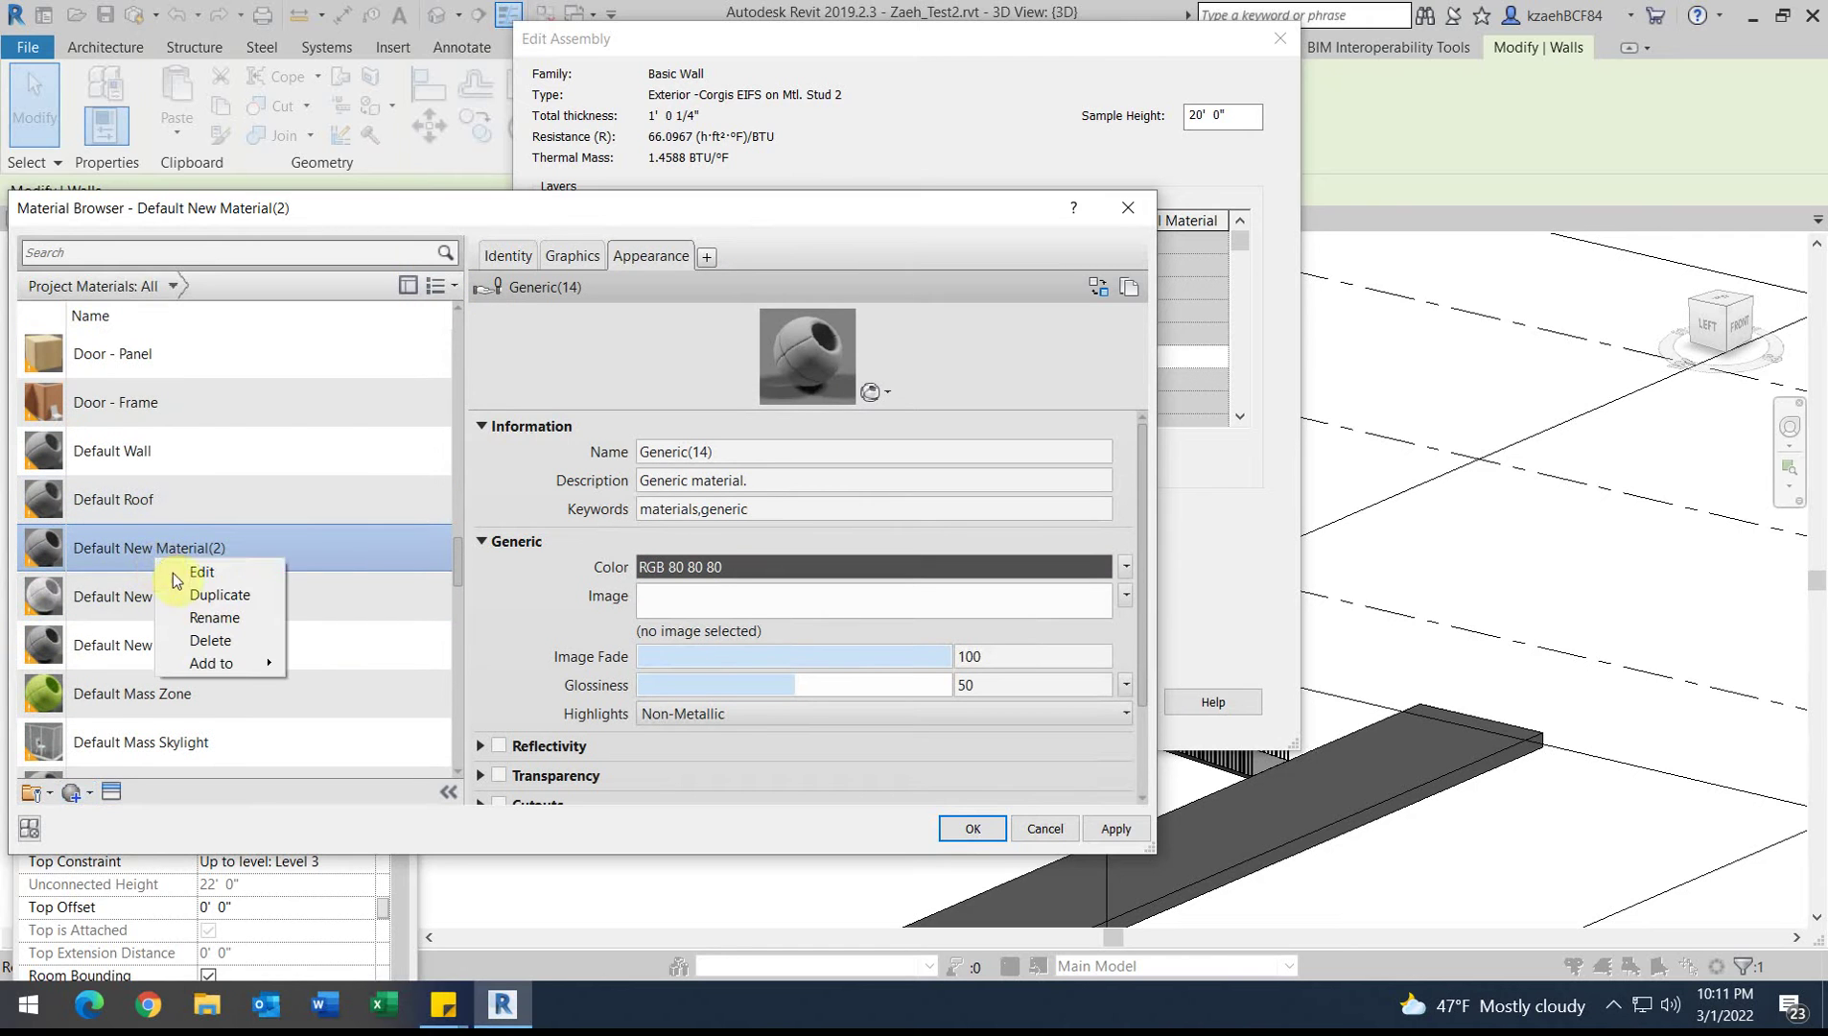
click(219, 618)
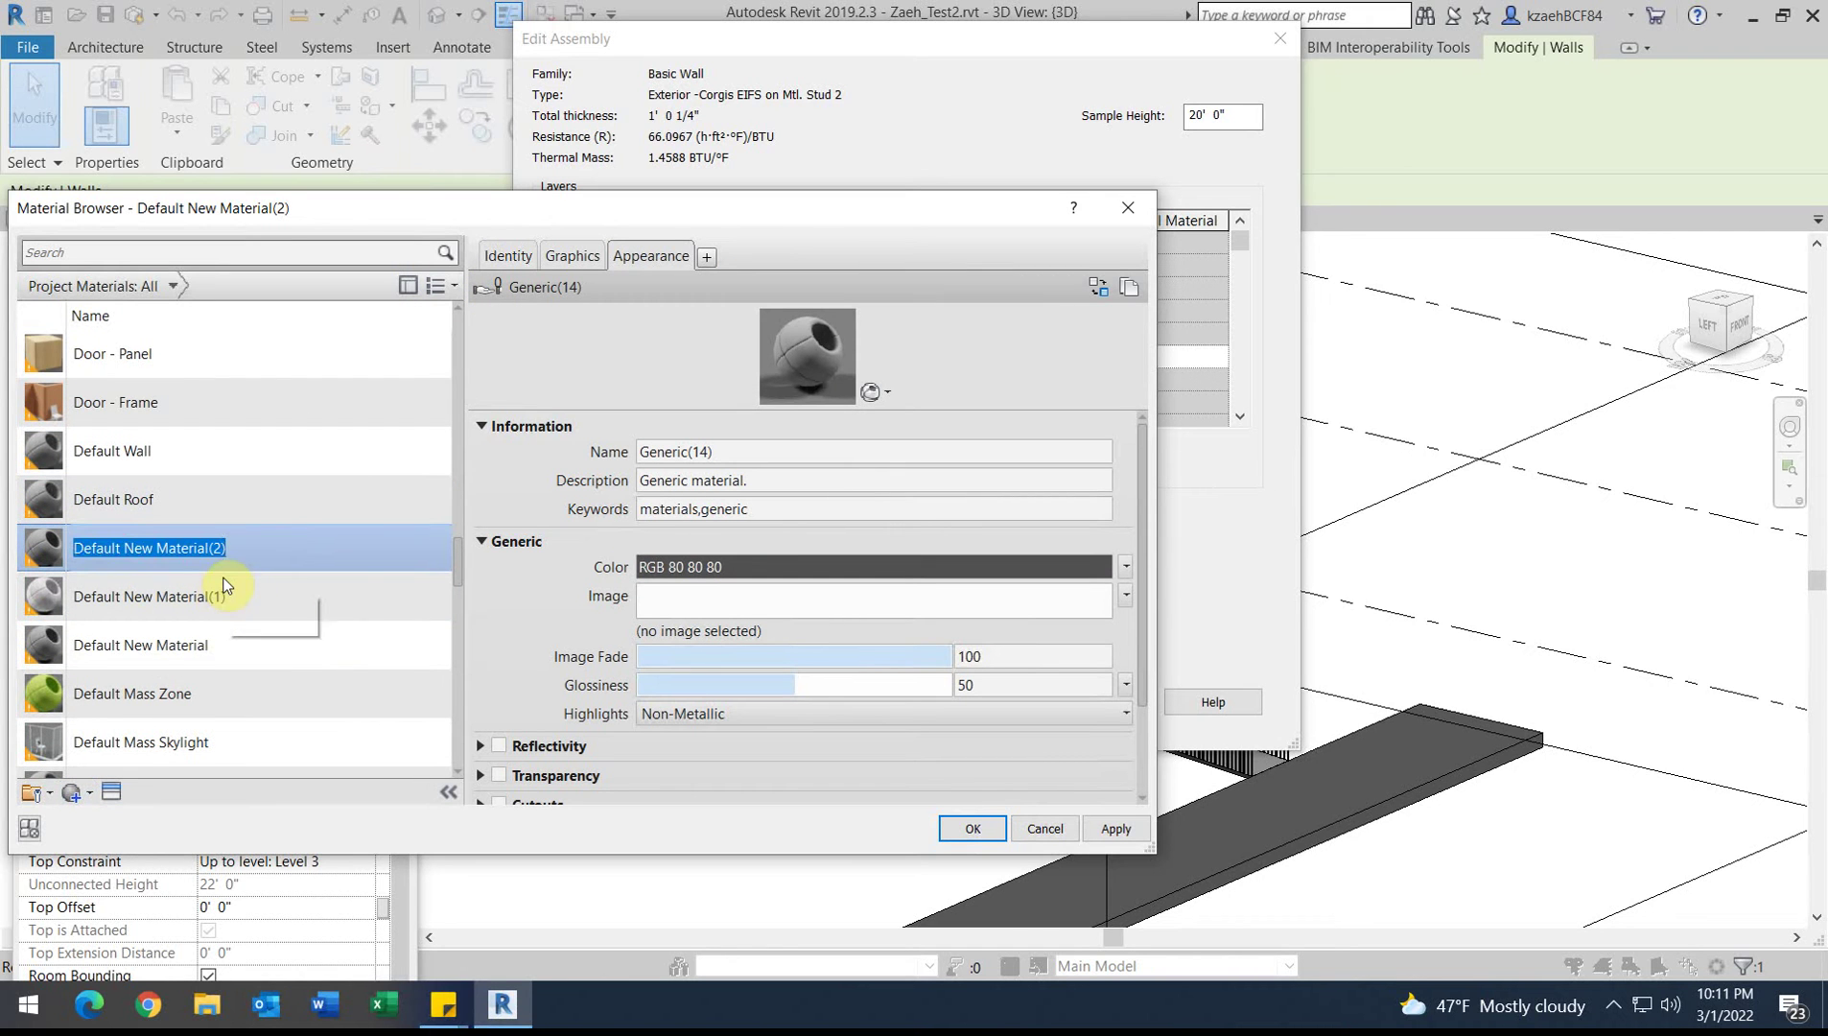
text(CORGIS)
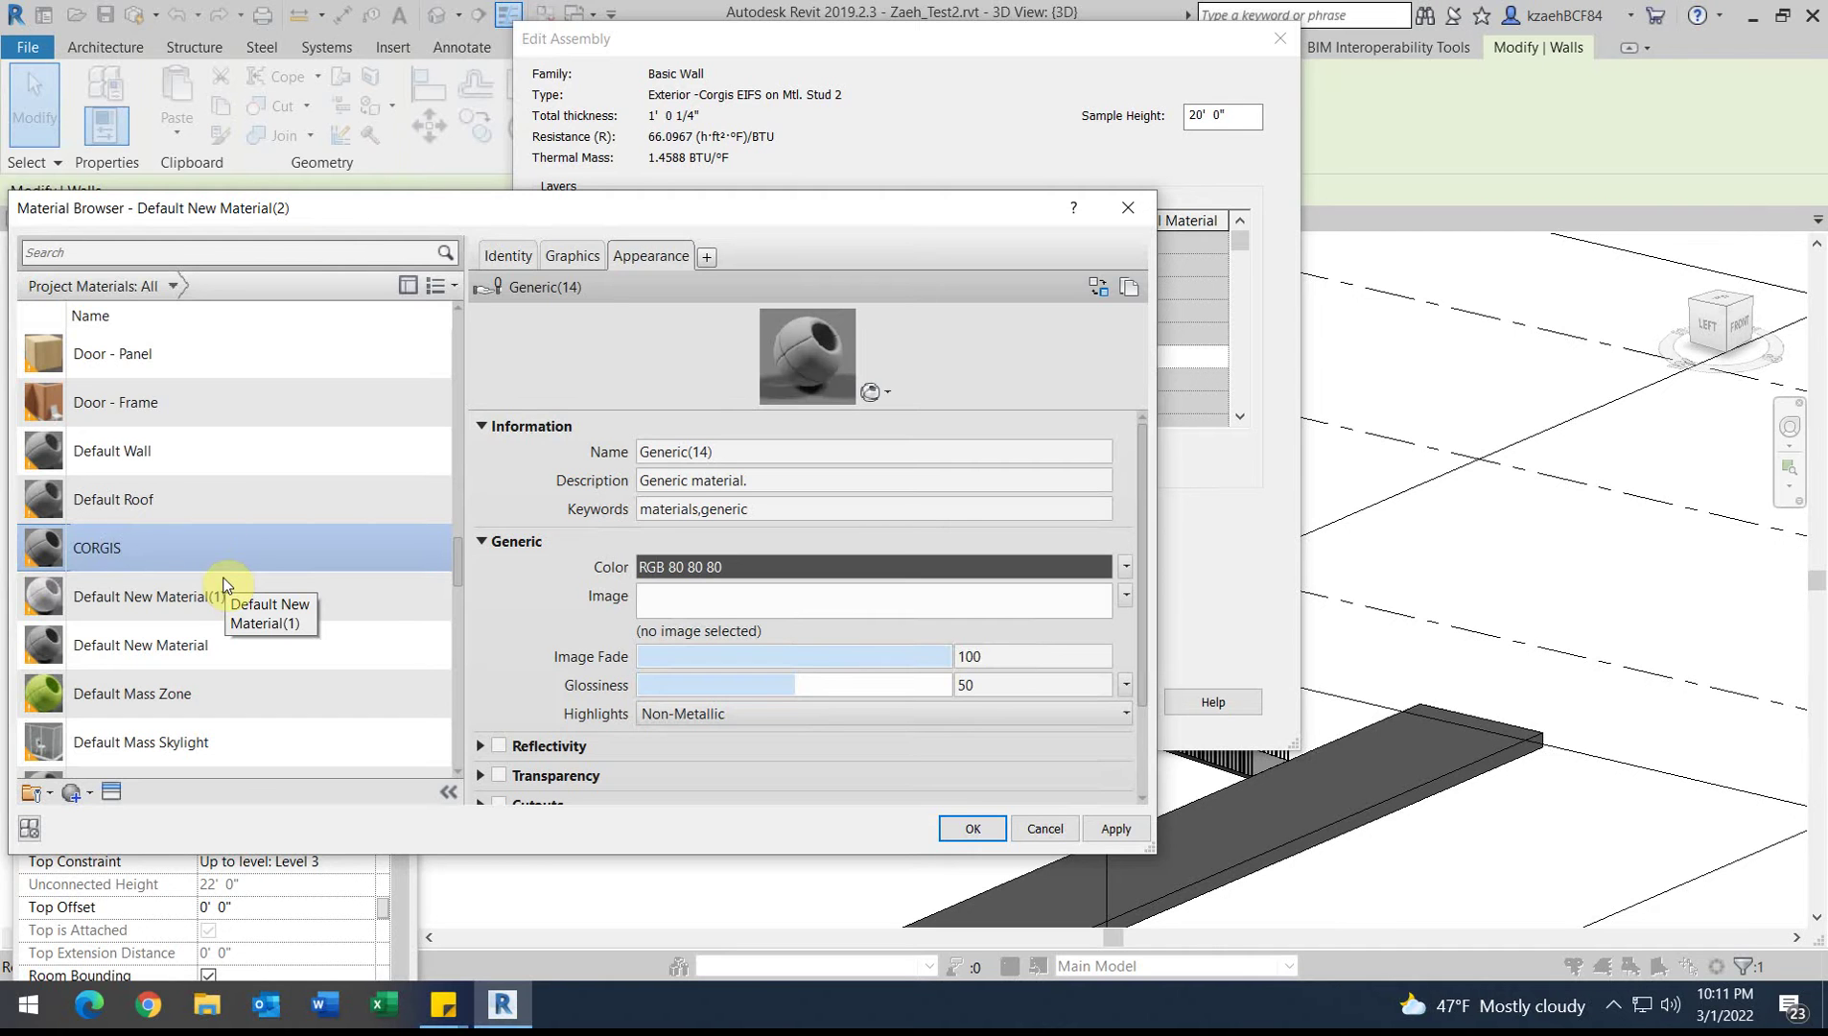
click(171, 551)
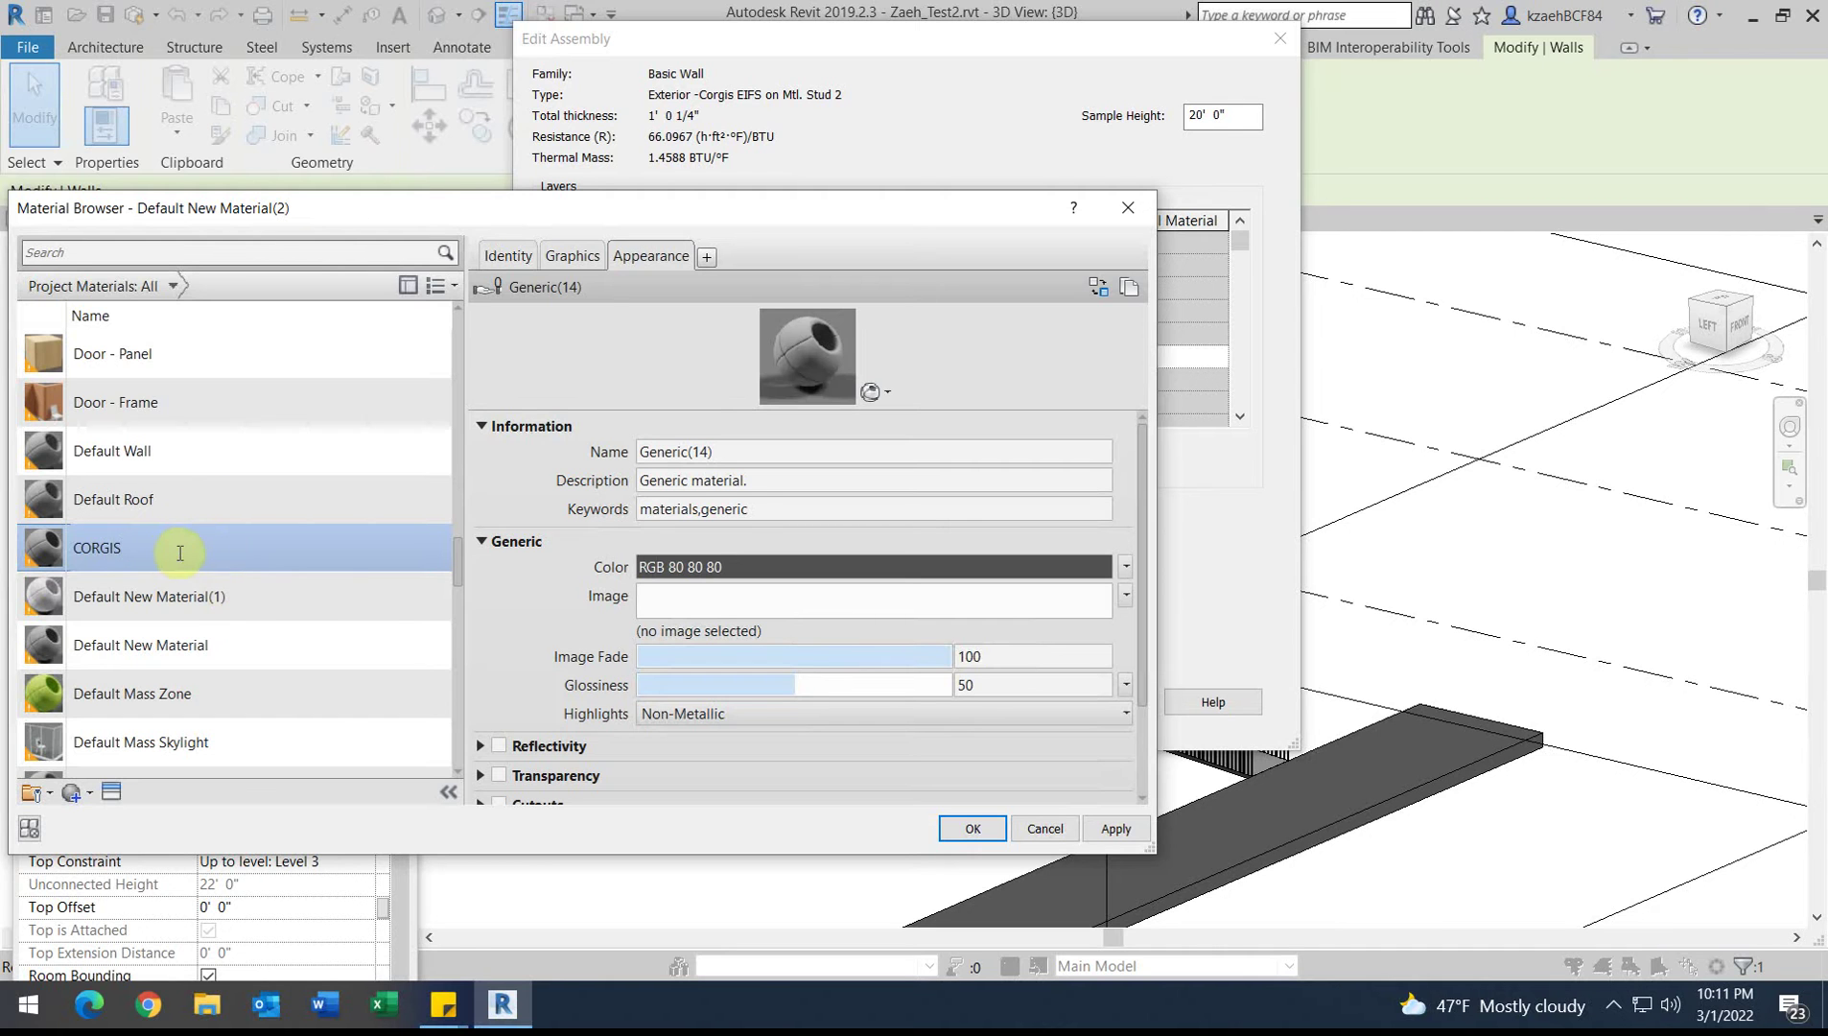
click(503, 600)
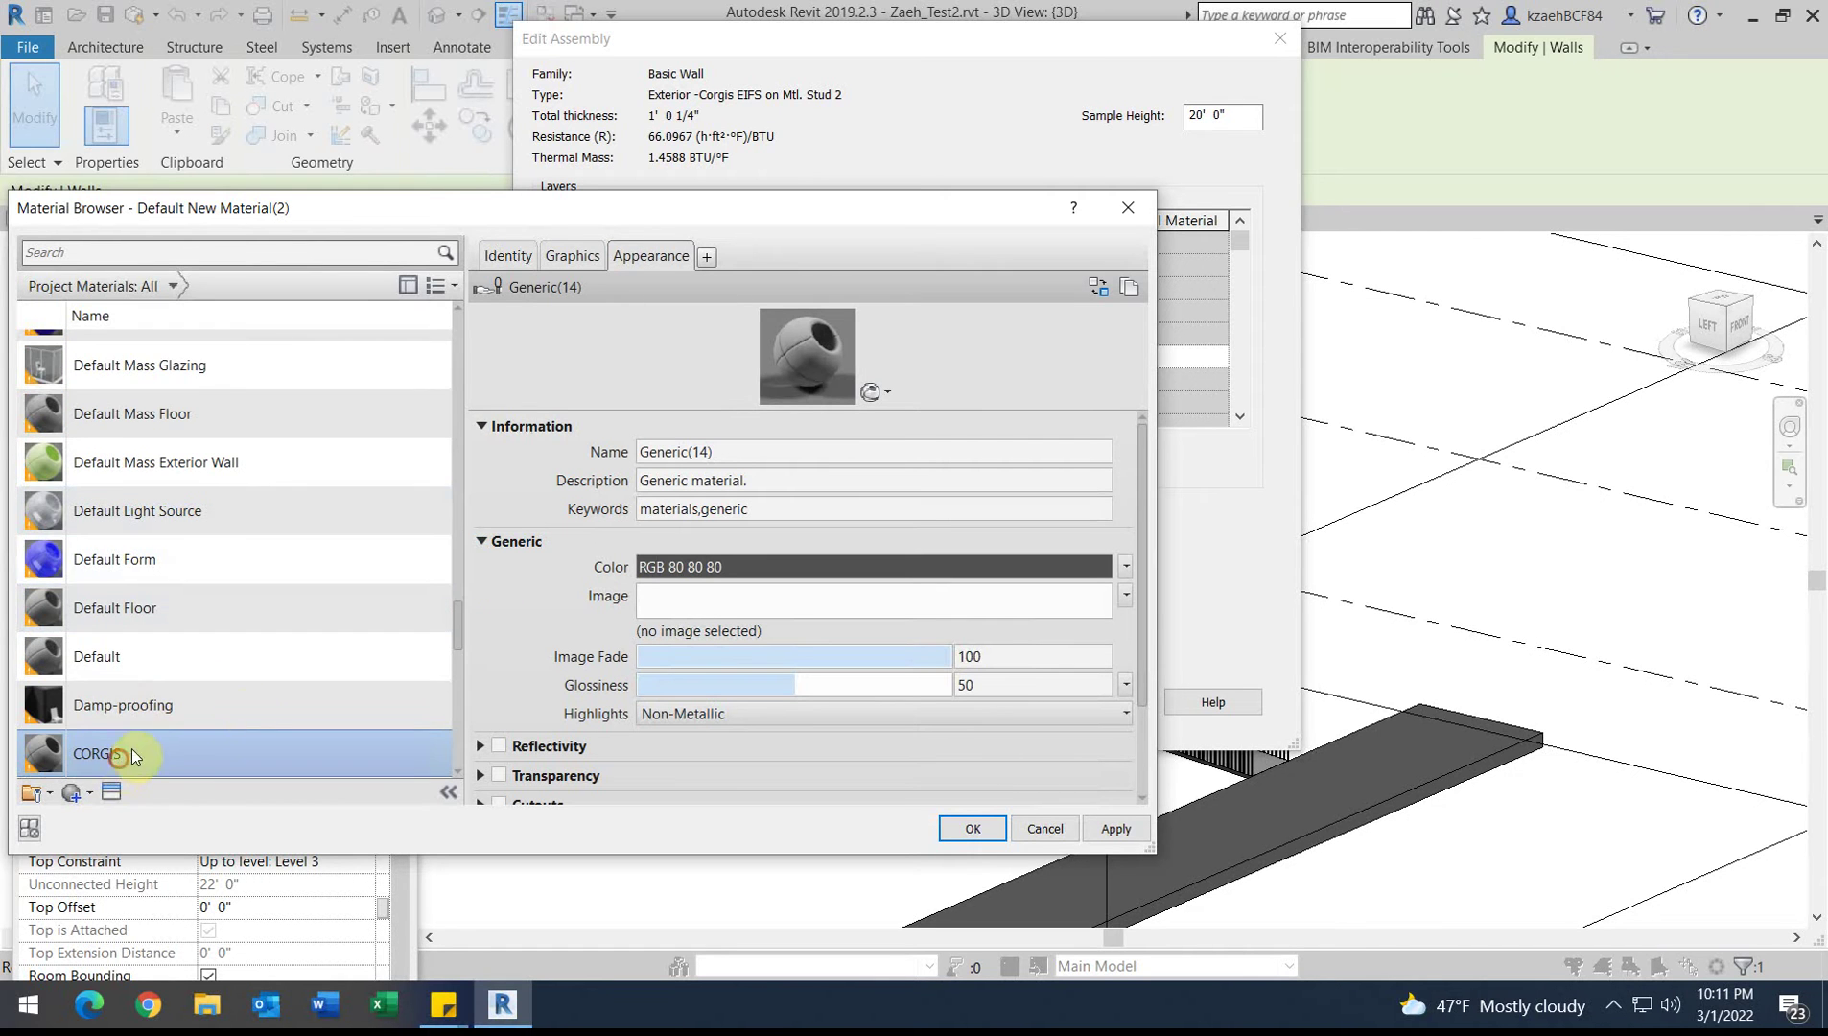
Step: Duplicate the CORGIS material's generic appearance asset and open the file selection for its image
click(1127, 288)
click(717, 601)
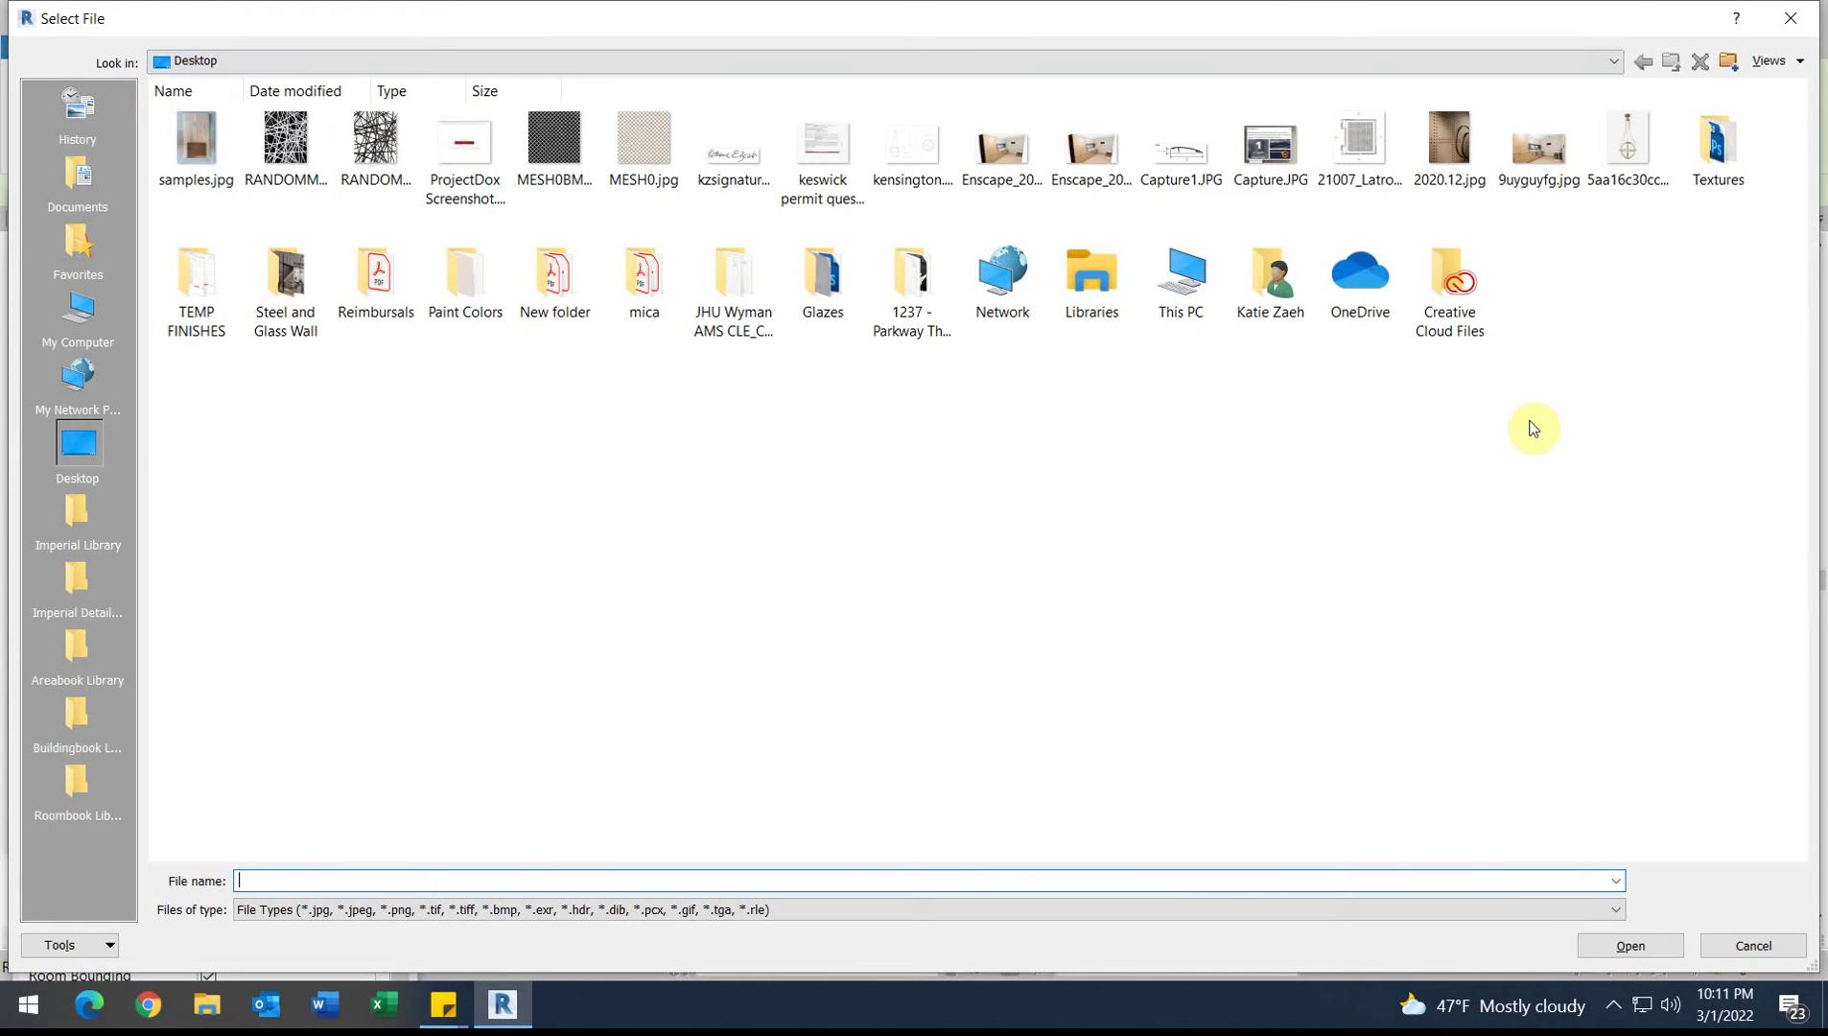
Step: Switch to Chrome, open the personal profile and search Google Images for "corgis"
click(148, 1004)
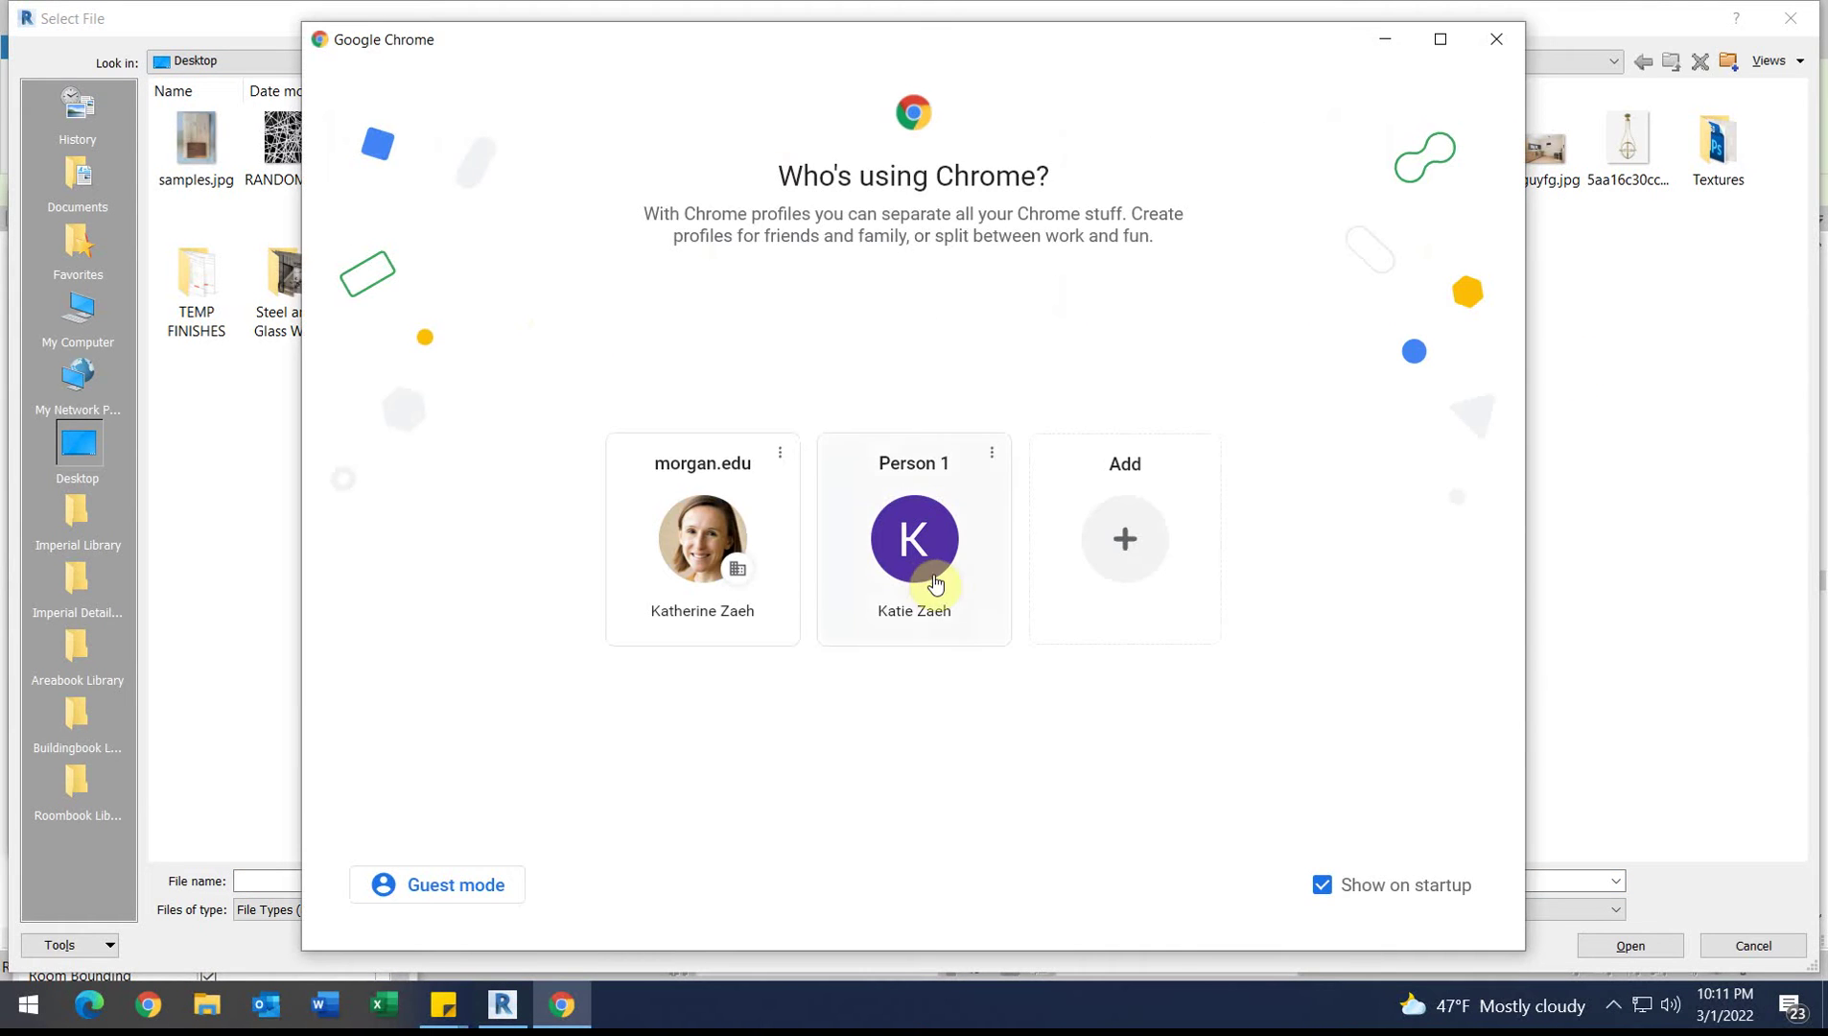
click(935, 584)
text(corg)
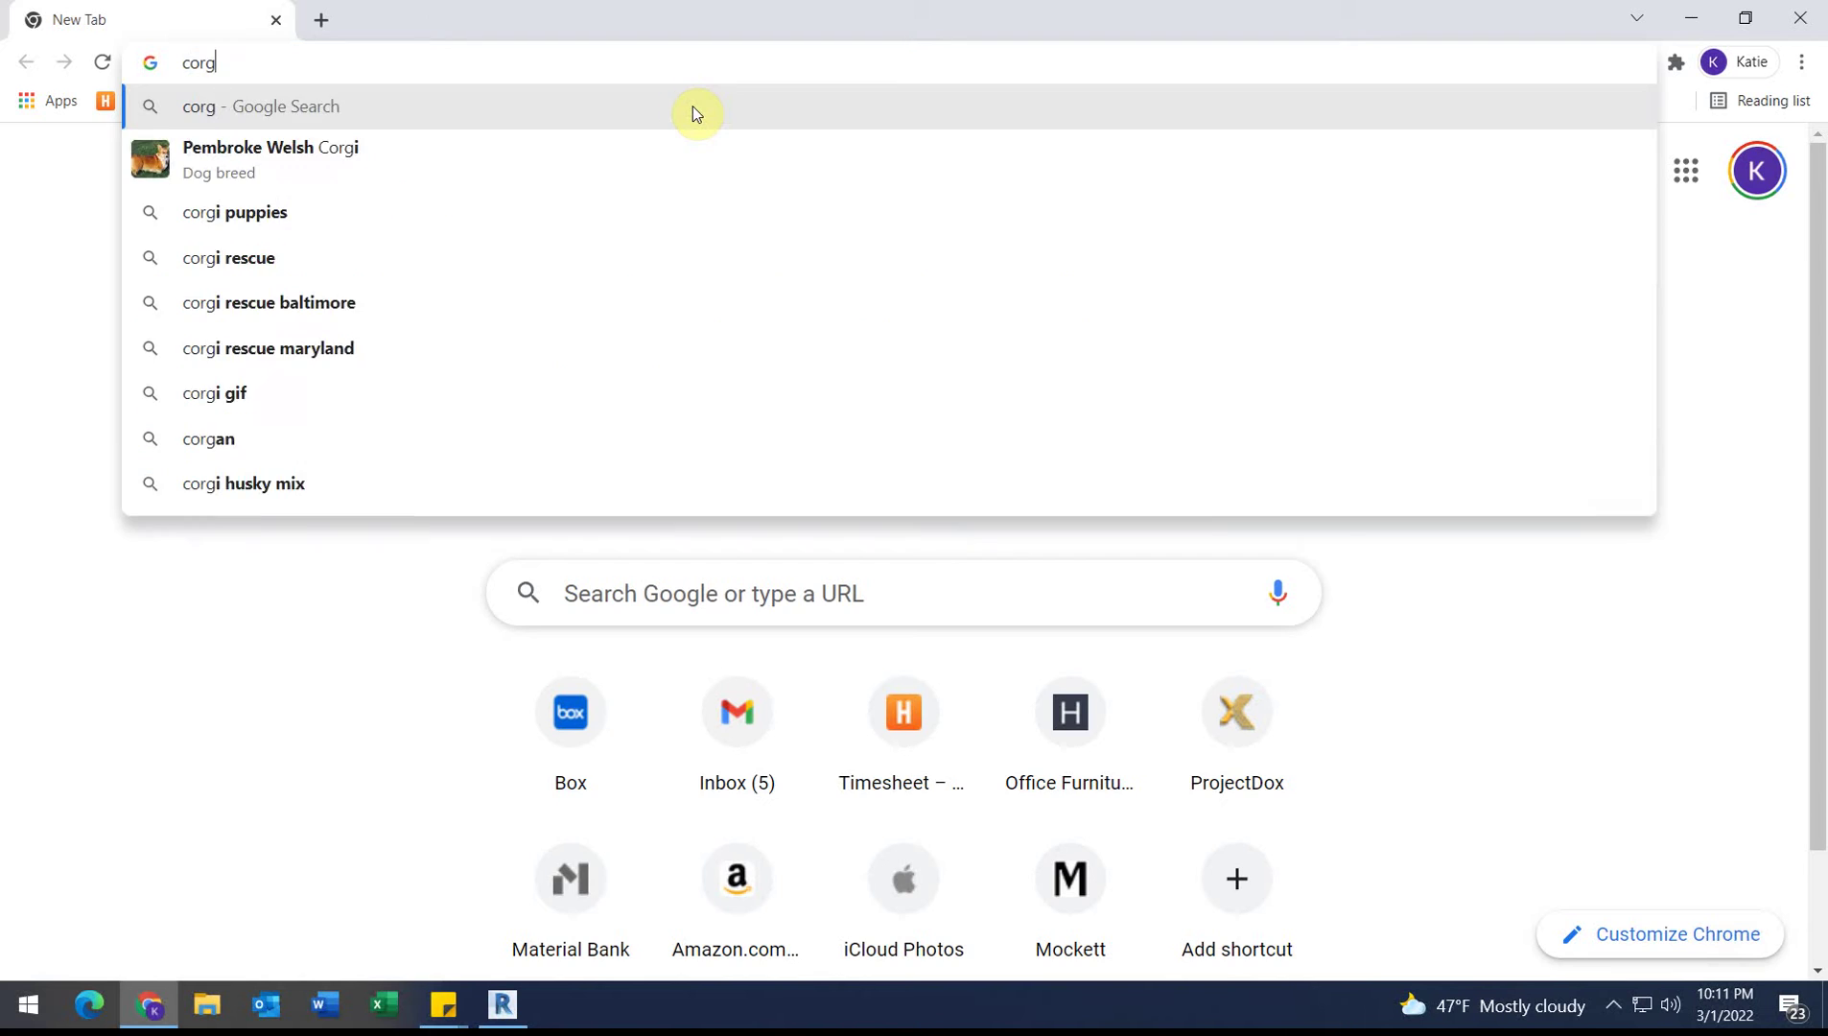
text(is)
key(Return)
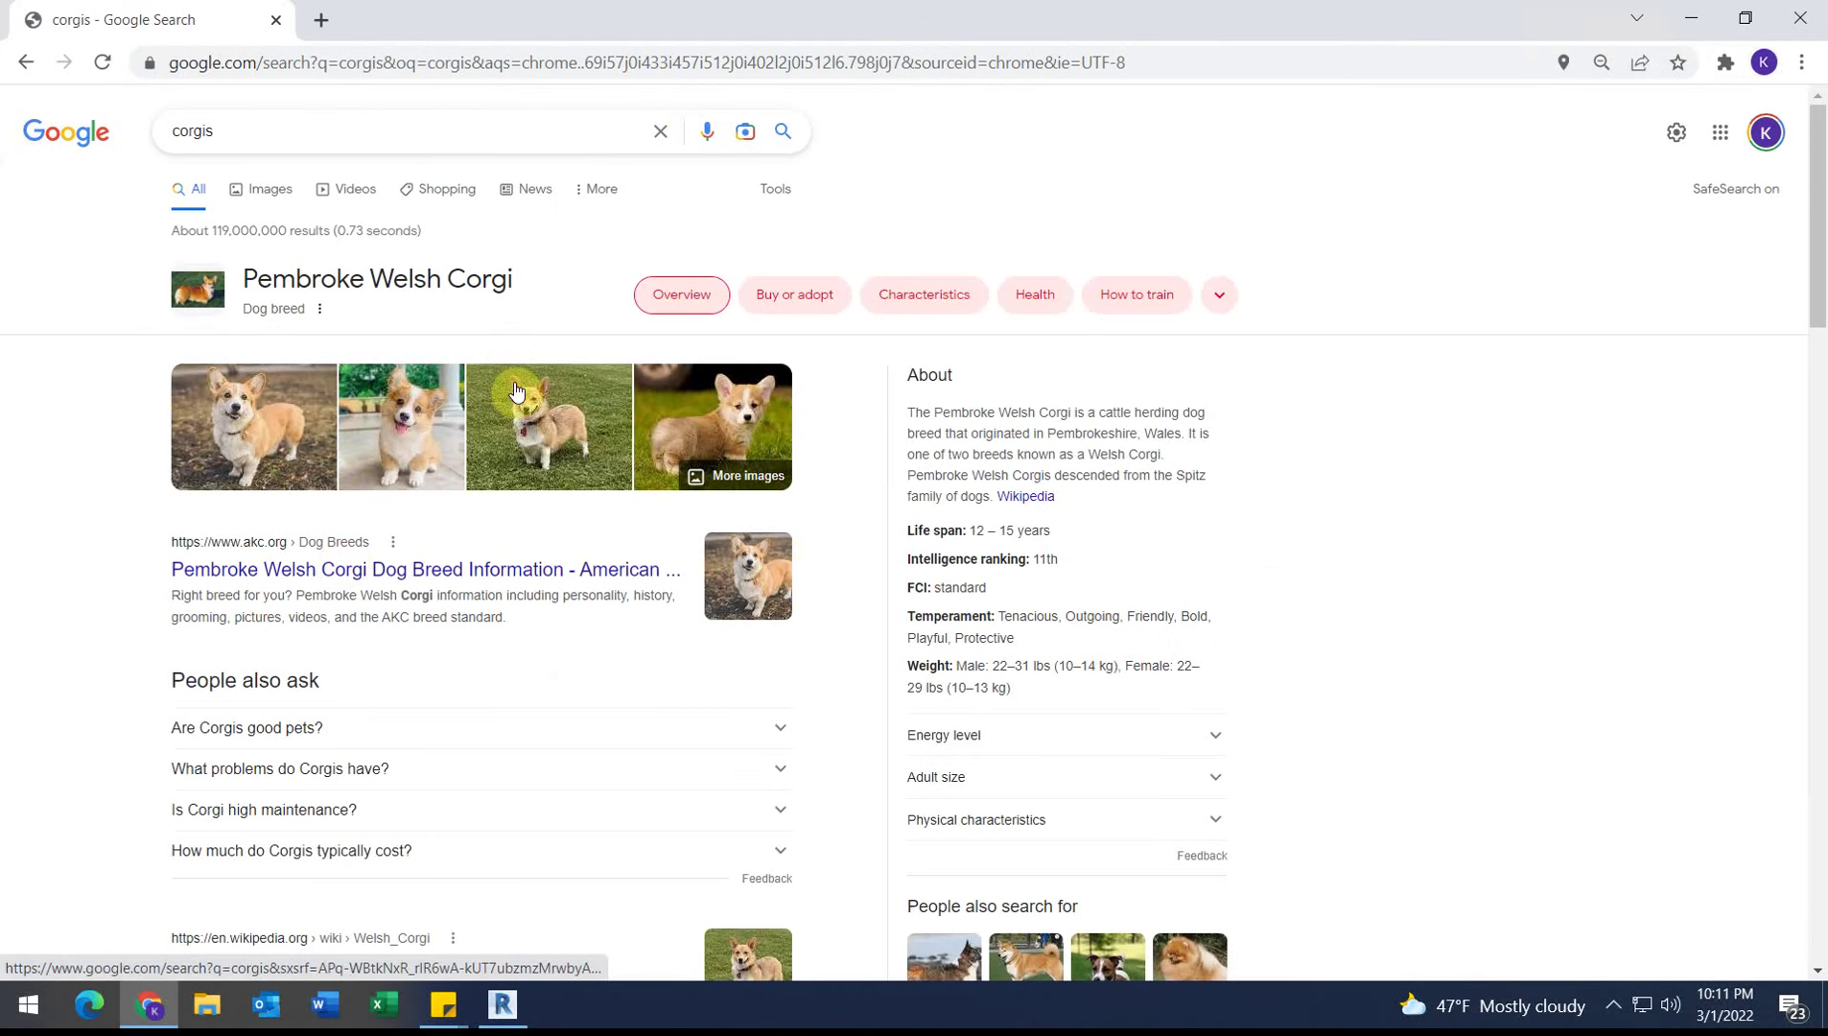
click(271, 189)
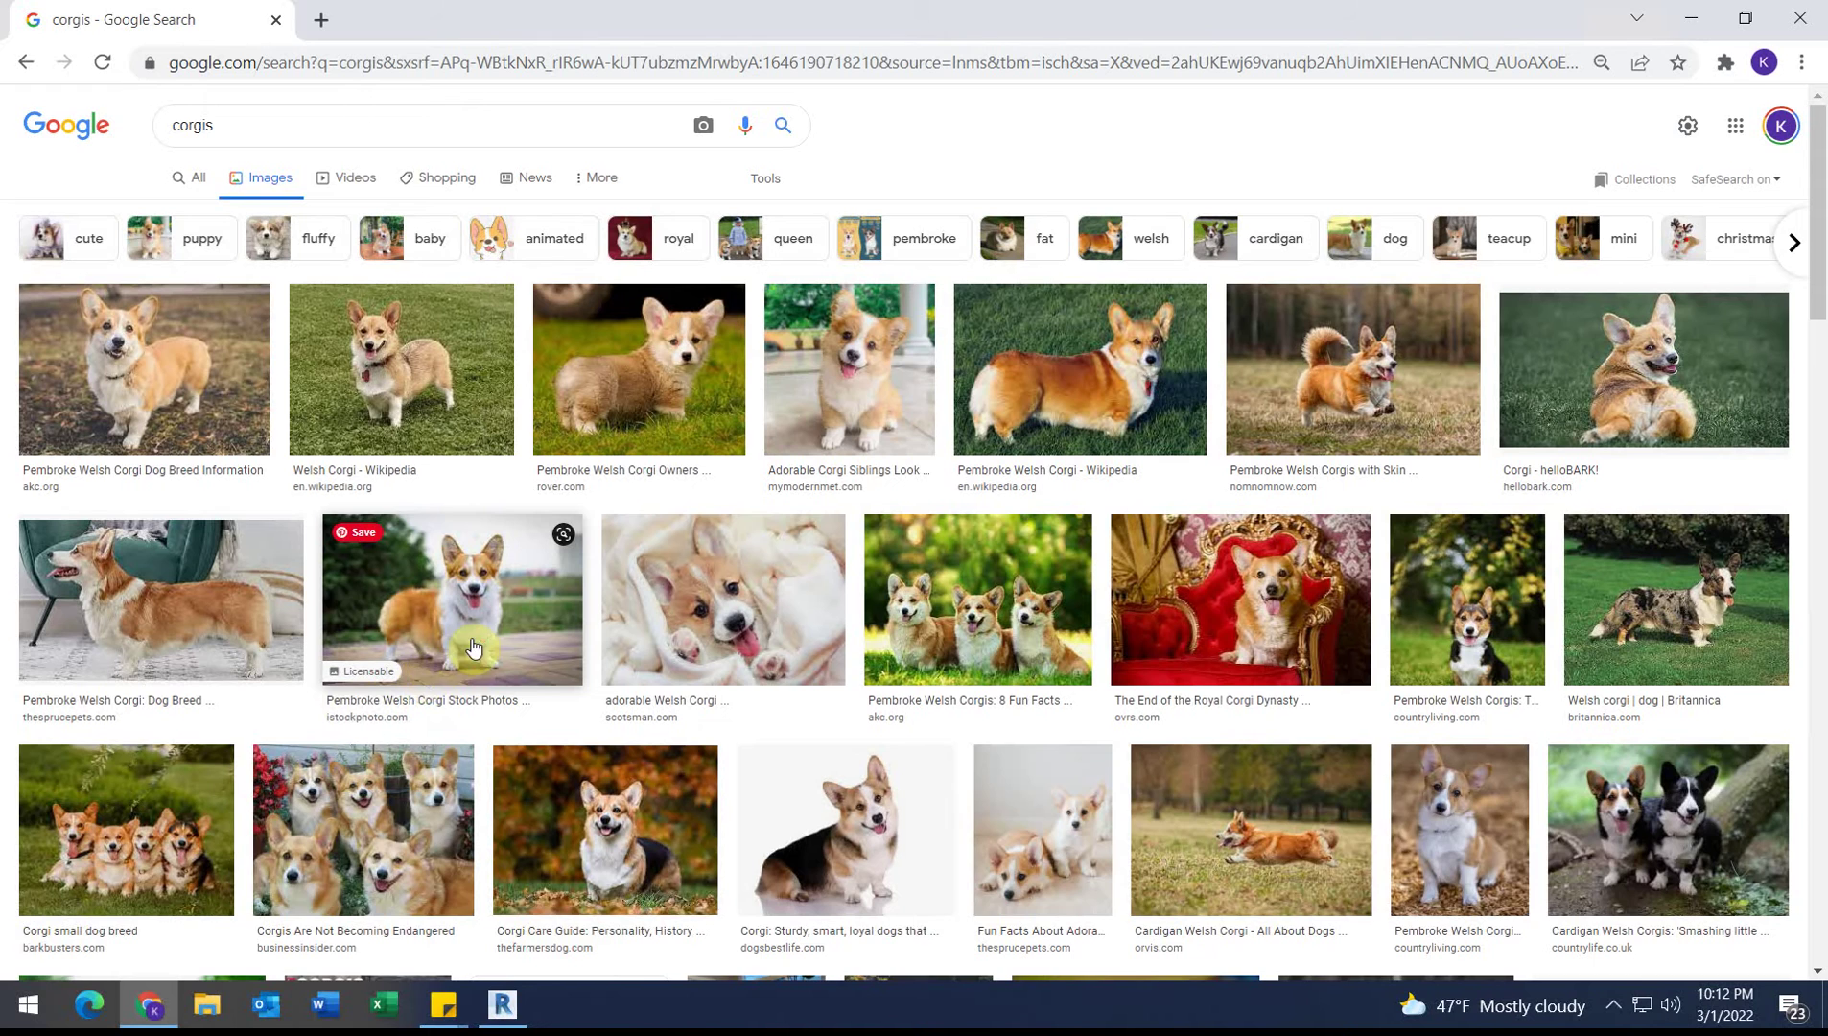
Step: Browse the corgi image results and open the dogtime.com picture of a standing corgi on a white background
scroll(480, 652, down, 1)
scroll(990, 613, down, 1)
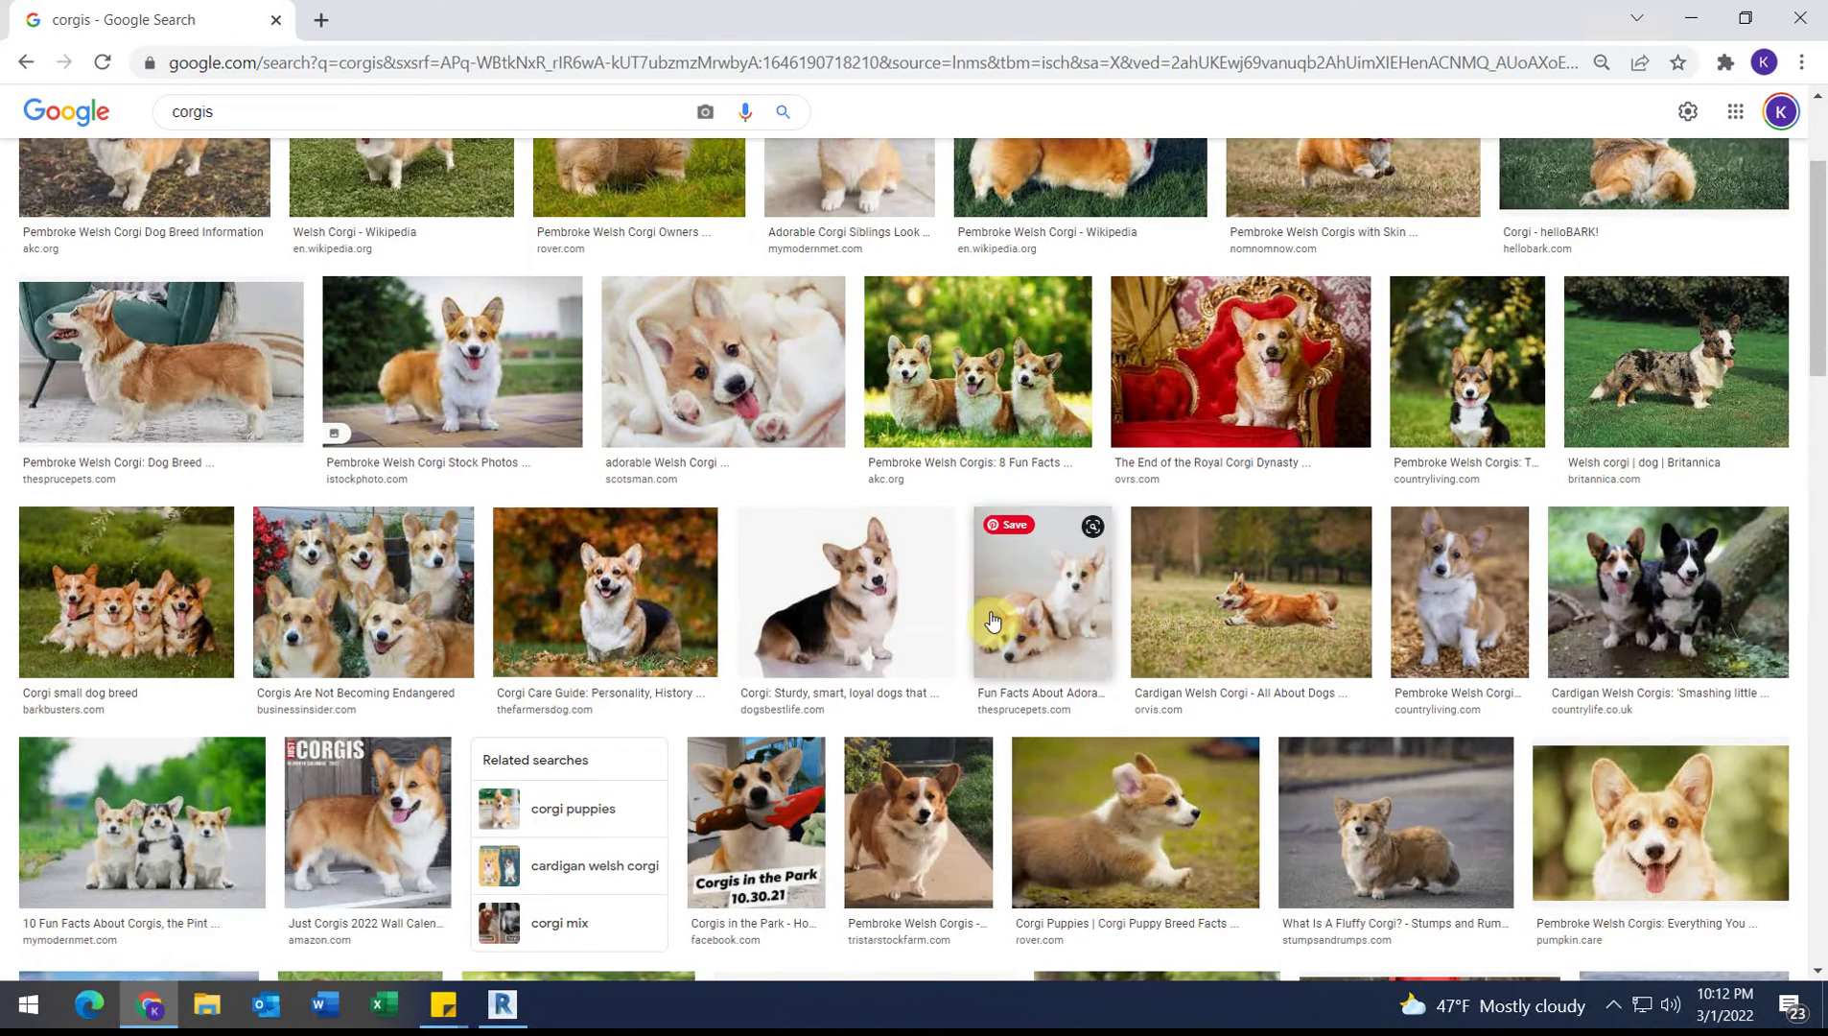
scroll(991, 619, down, 6)
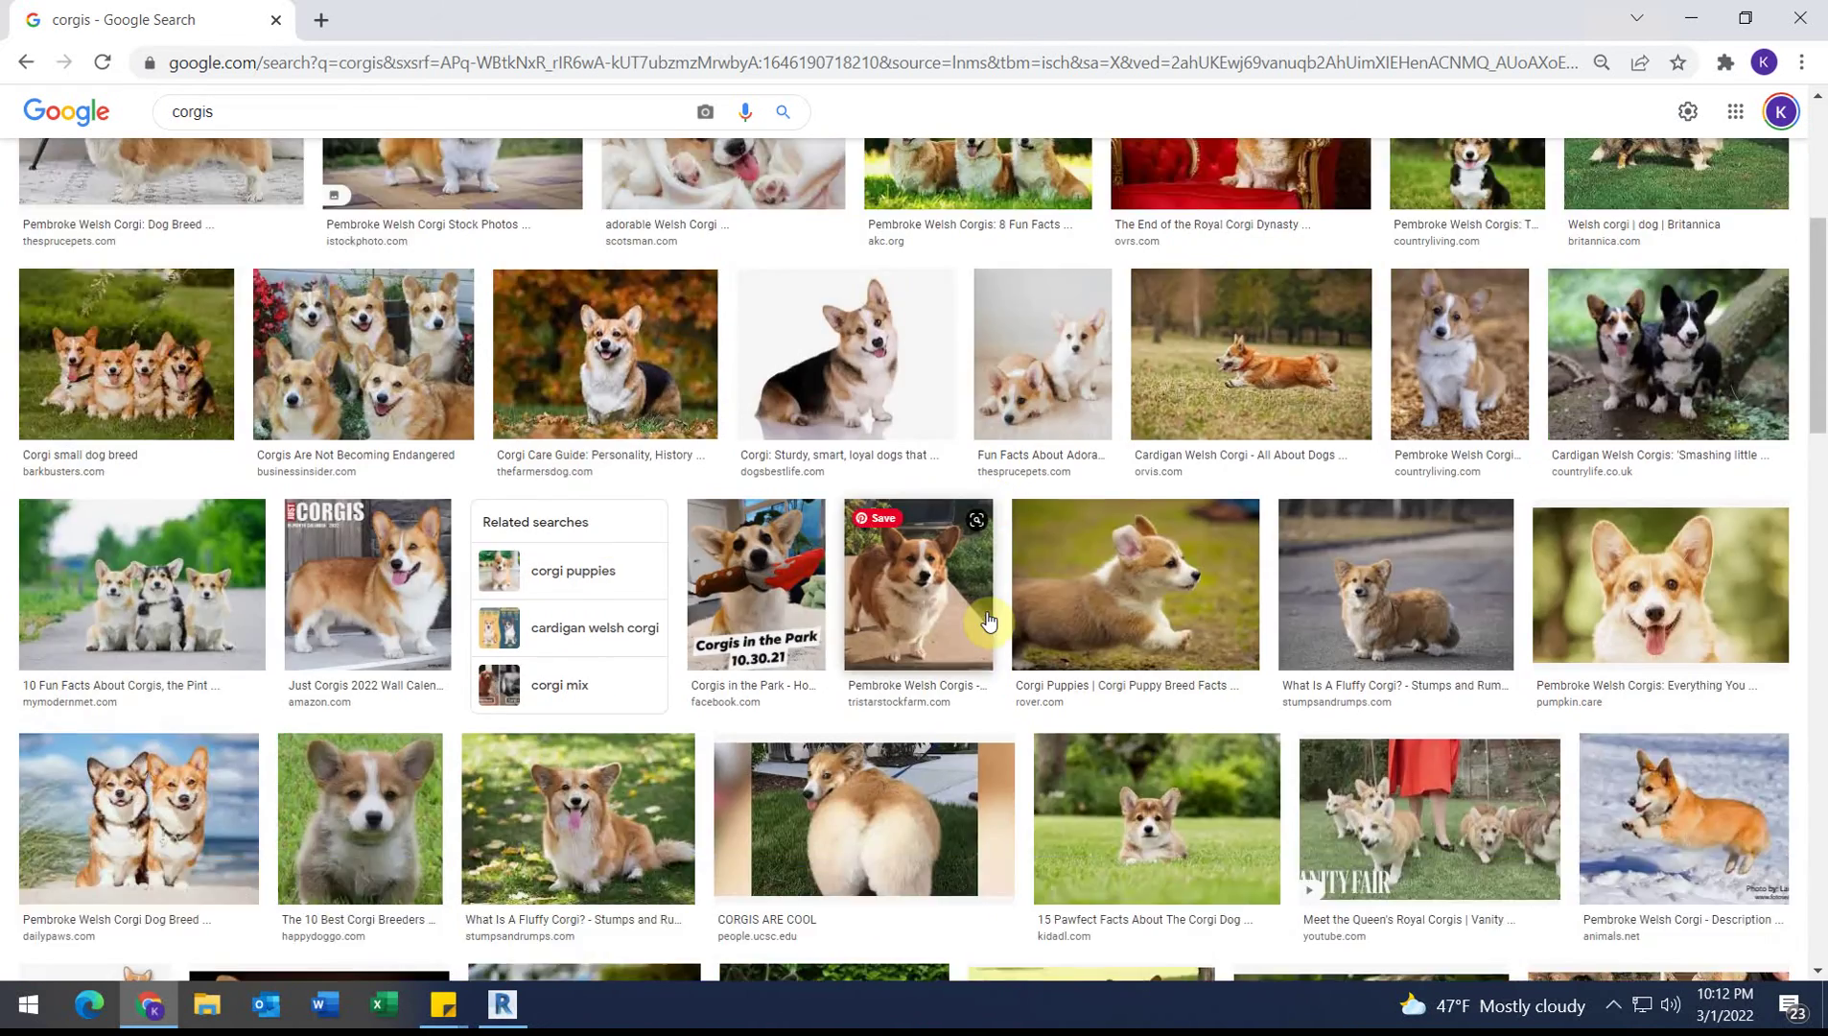
scroll(988, 621, down, 2)
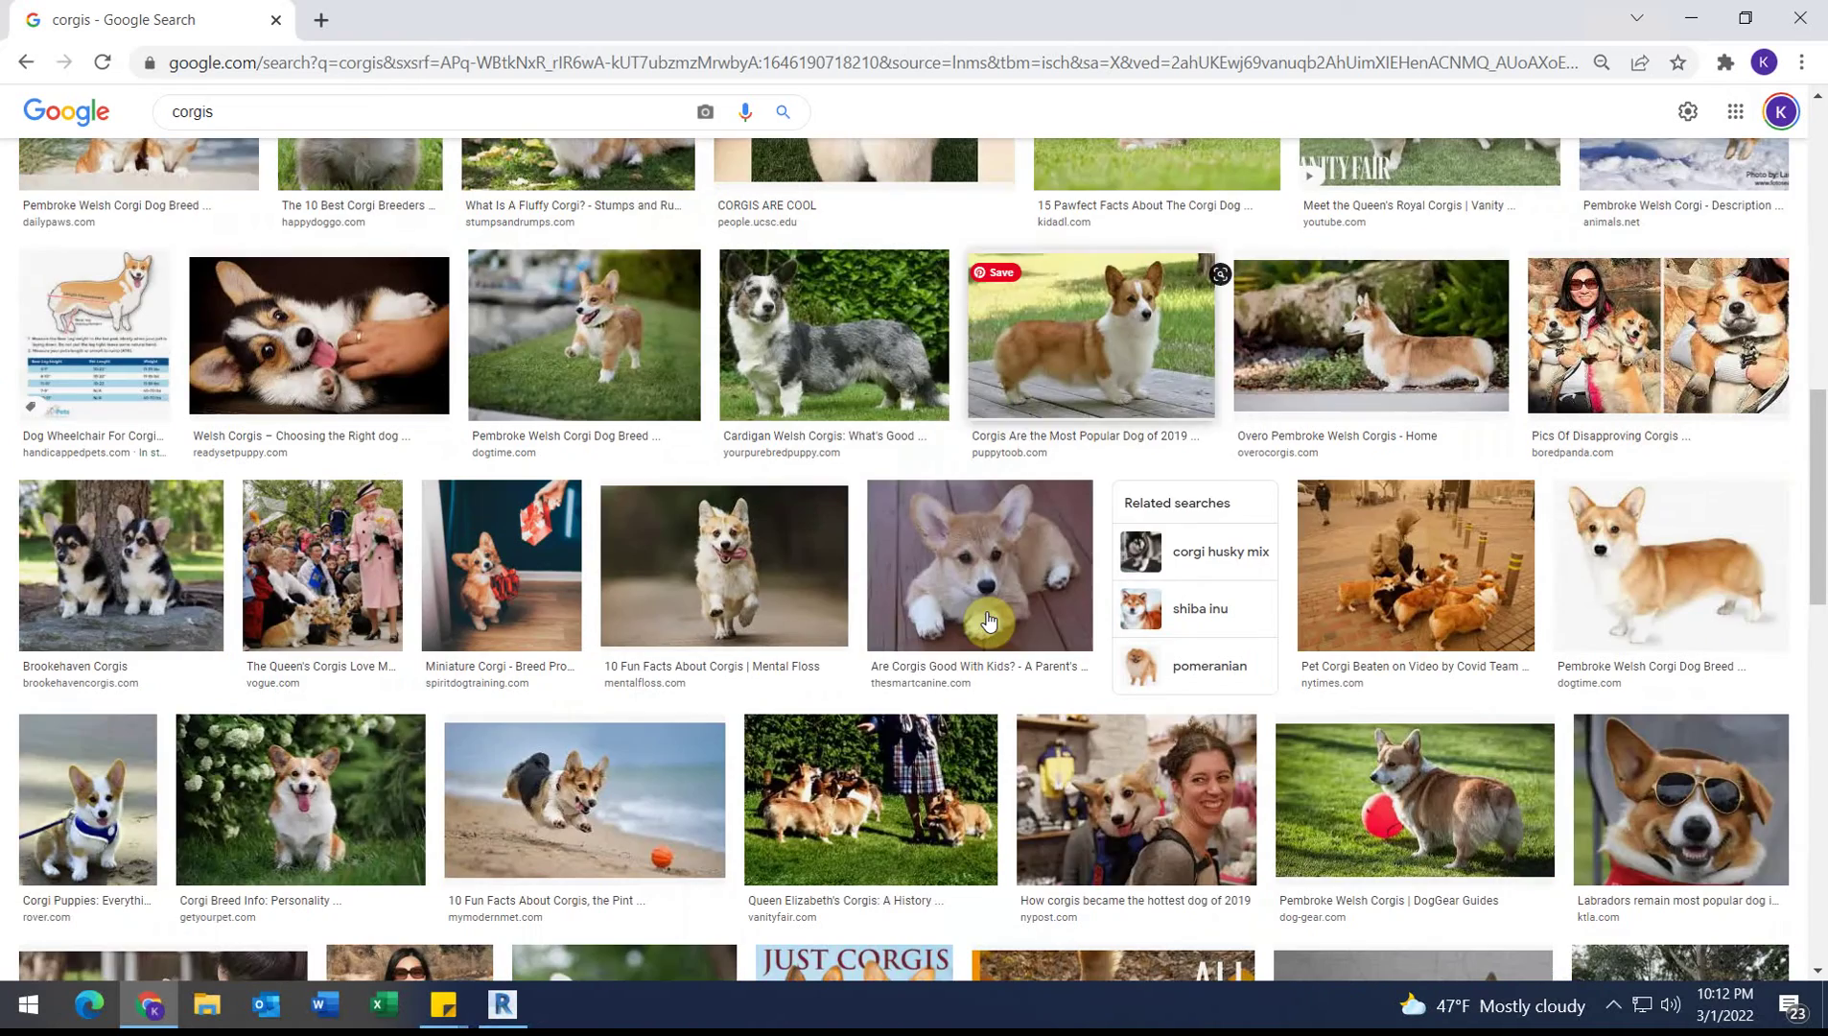
scroll(989, 622, up, 3)
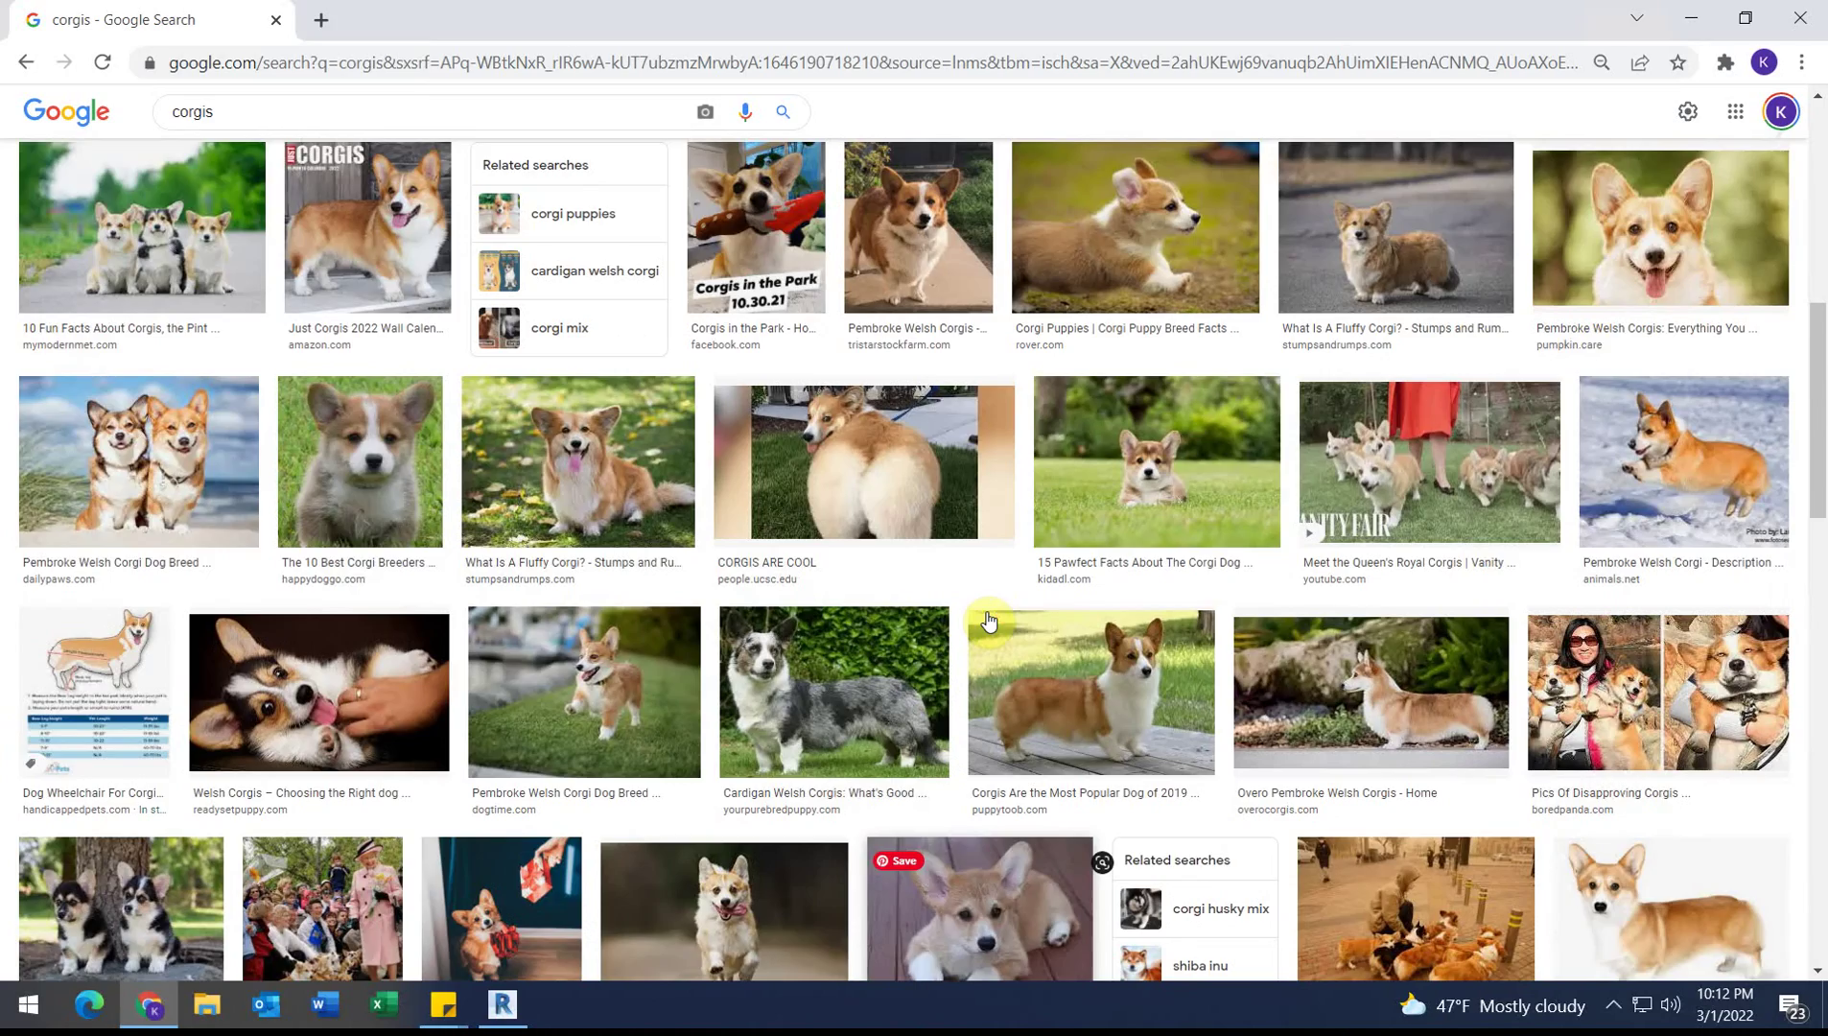
scroll(989, 621, up, 4)
scroll(894, 473, up, 1)
scroll(1553, 642, down, 9)
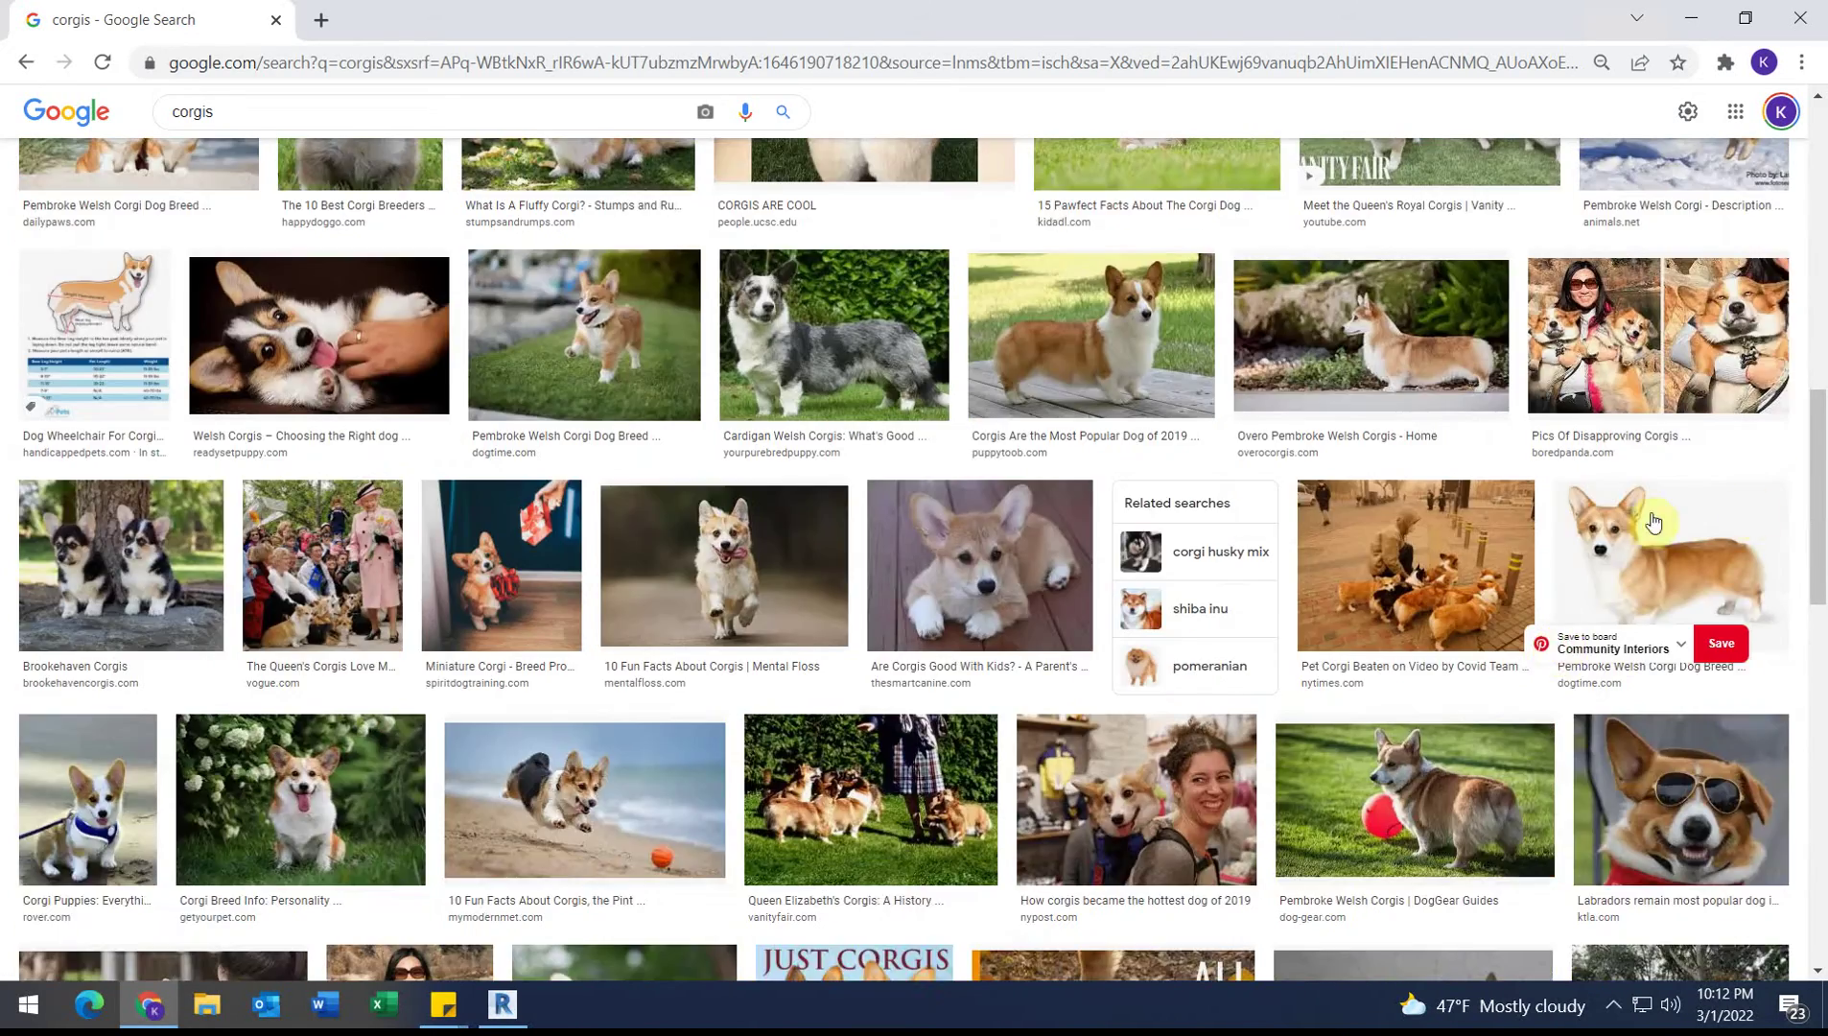
scroll(1653, 522, up, 3)
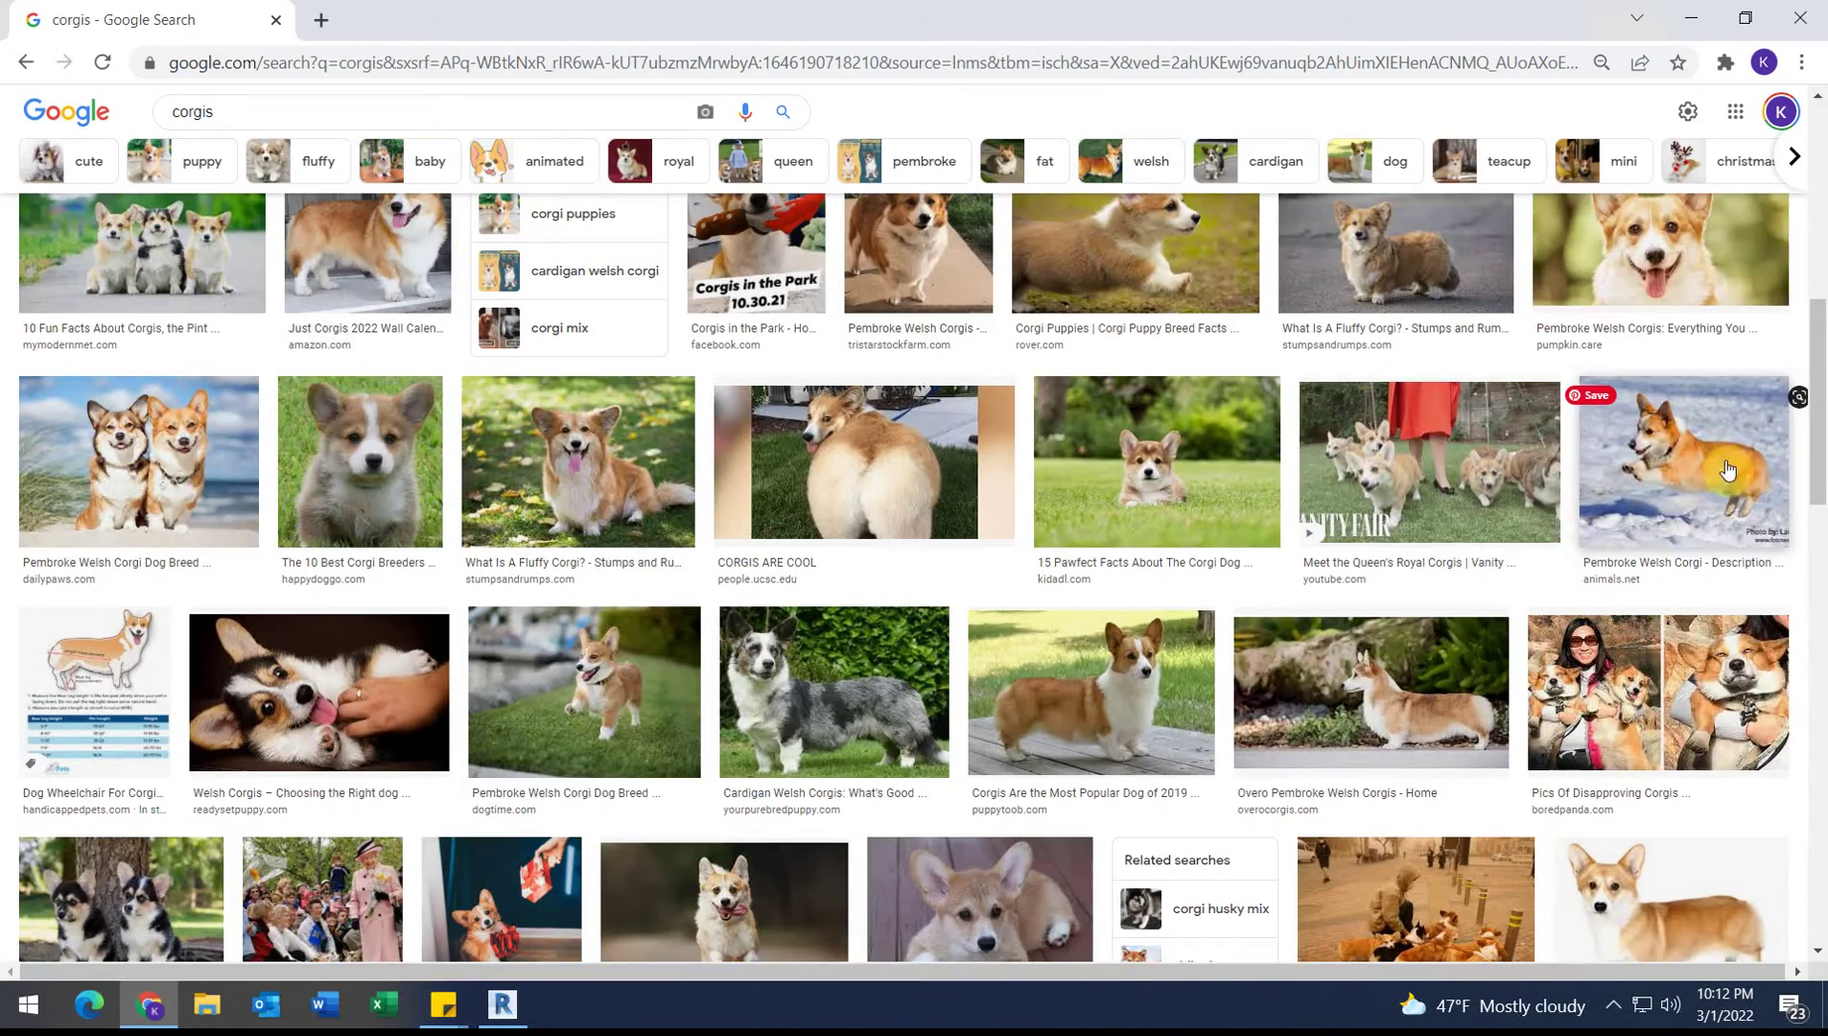
click(1663, 897)
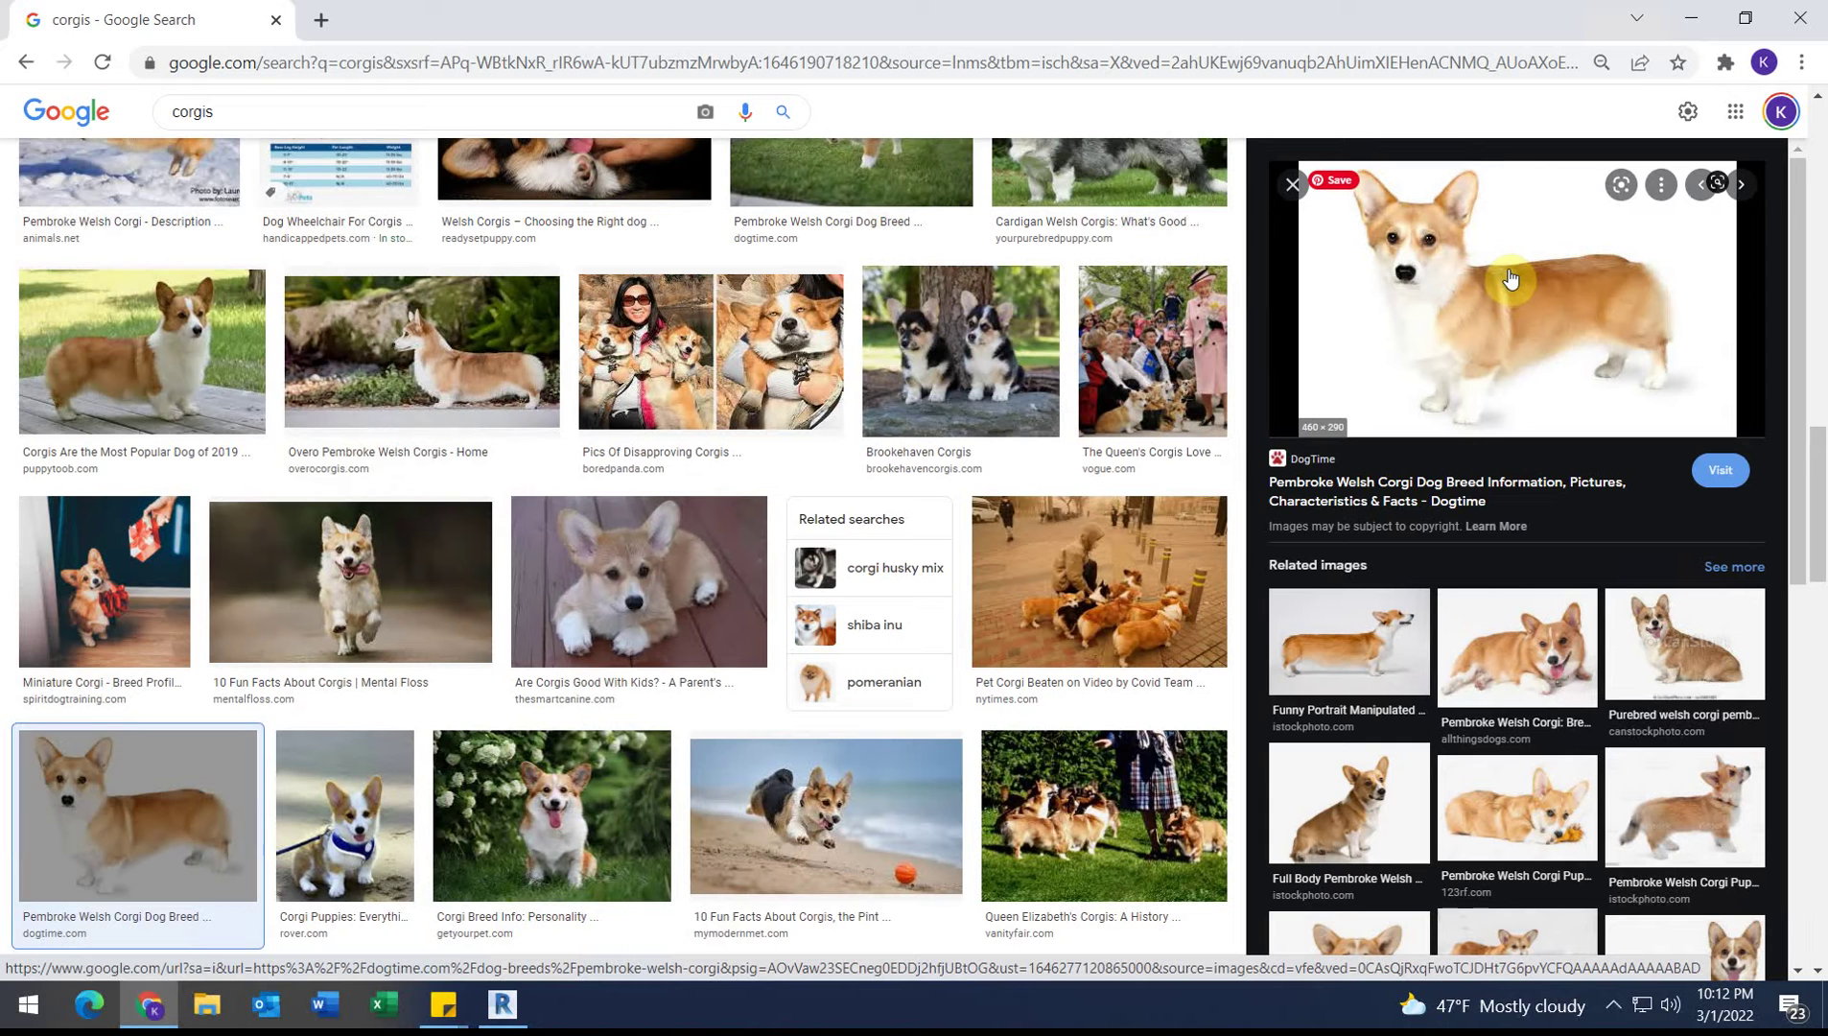
Step: Save the corgi picture to the Desktop as file_23192_pembroke-welsh-corgi.jpg
right_click(1430, 238)
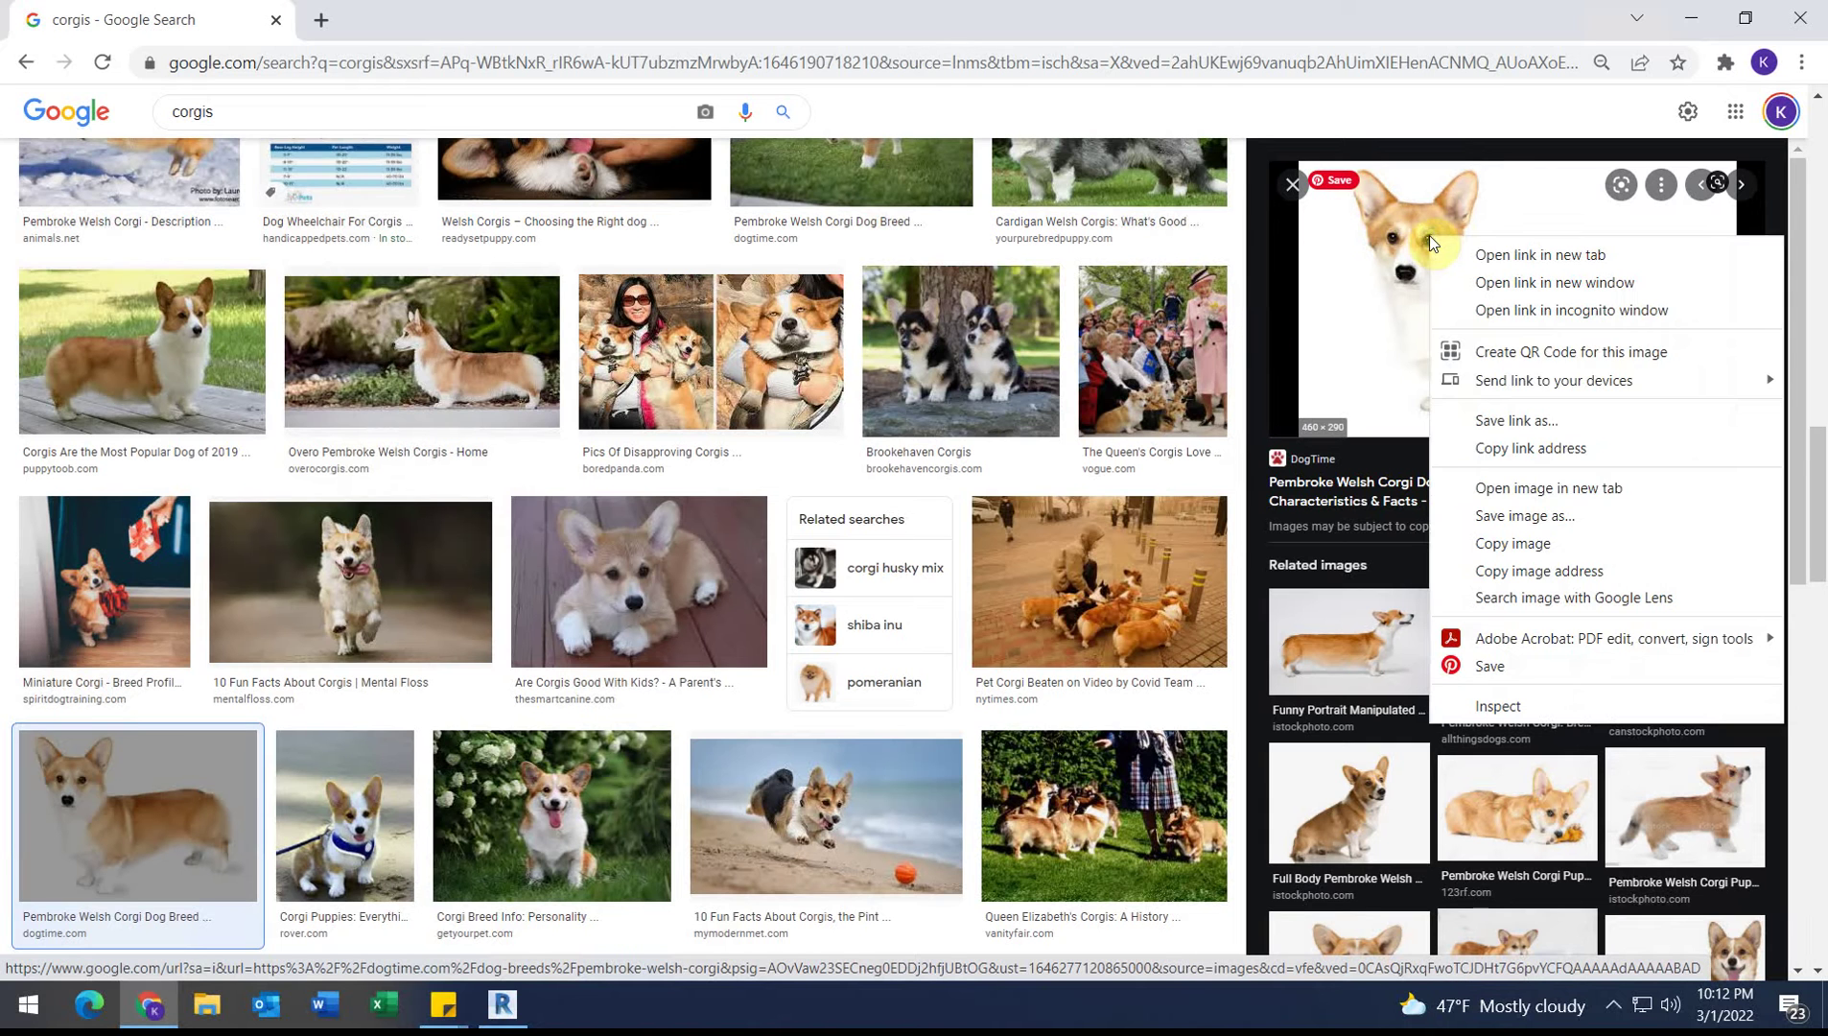
click(1518, 516)
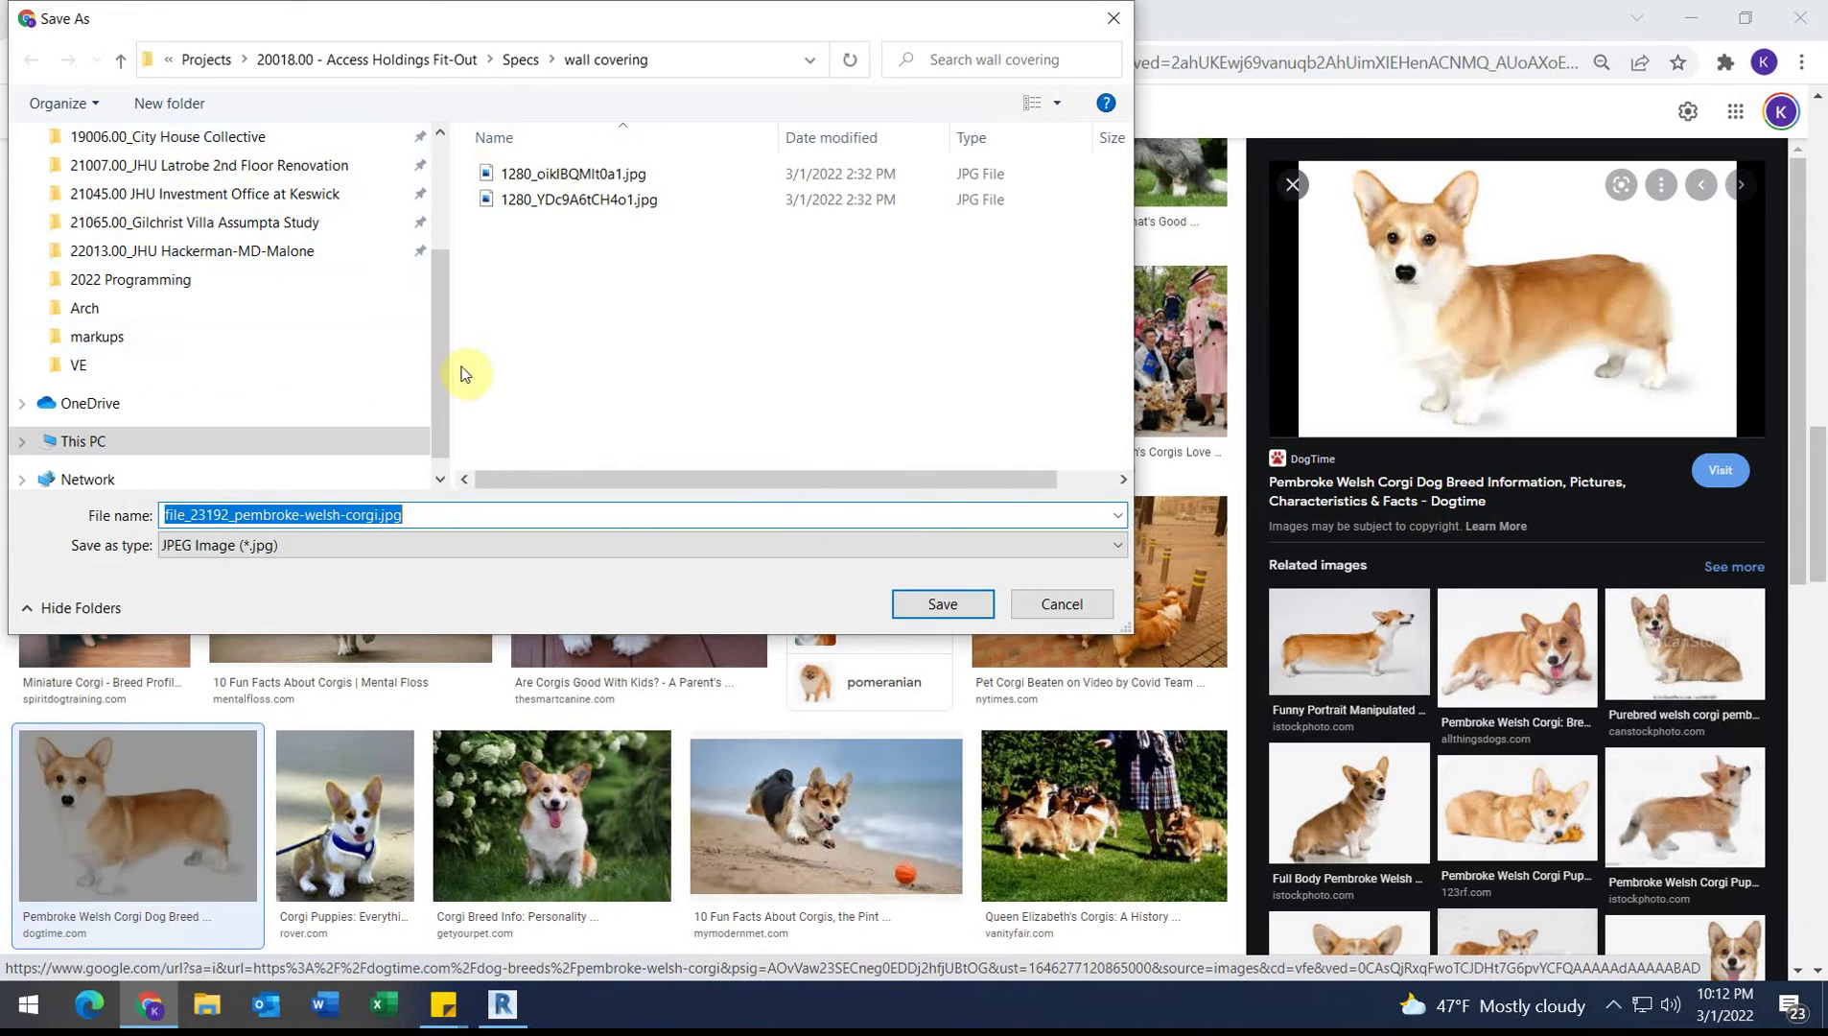
drag(447, 384, 449, 233)
scroll(120, 465, down, 3)
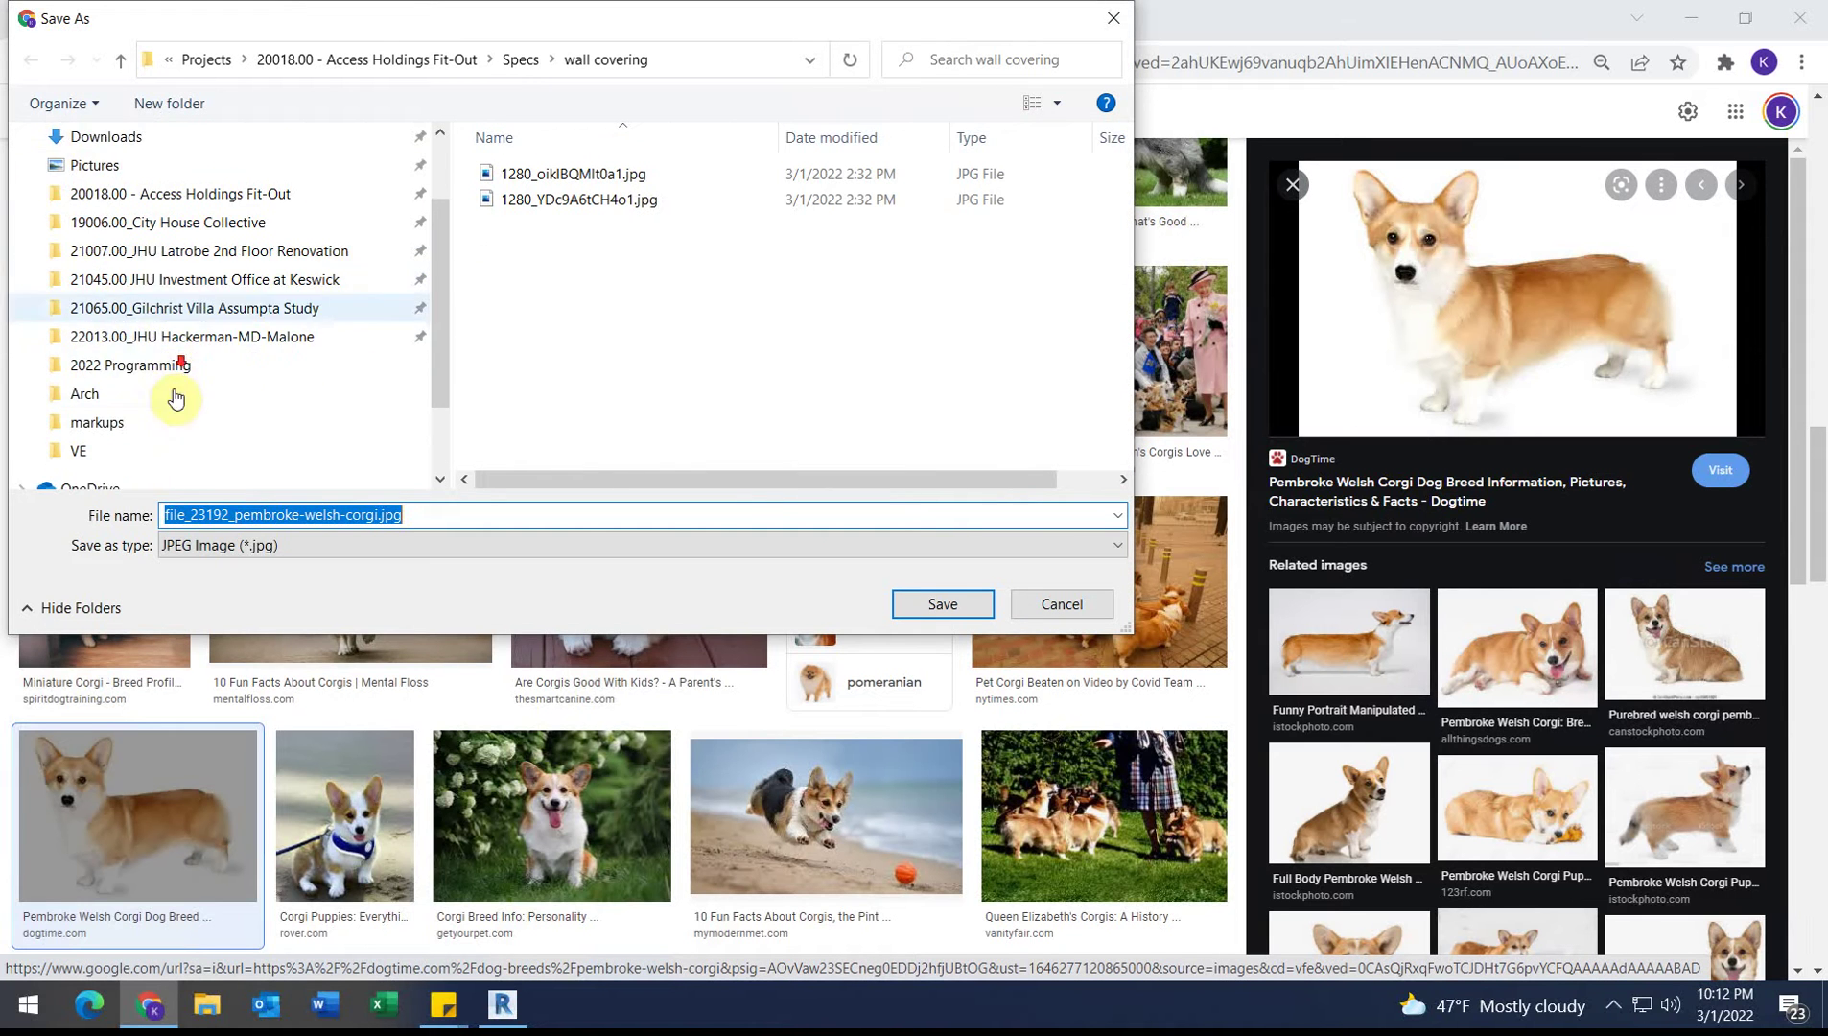
scroll(182, 257, up, 2)
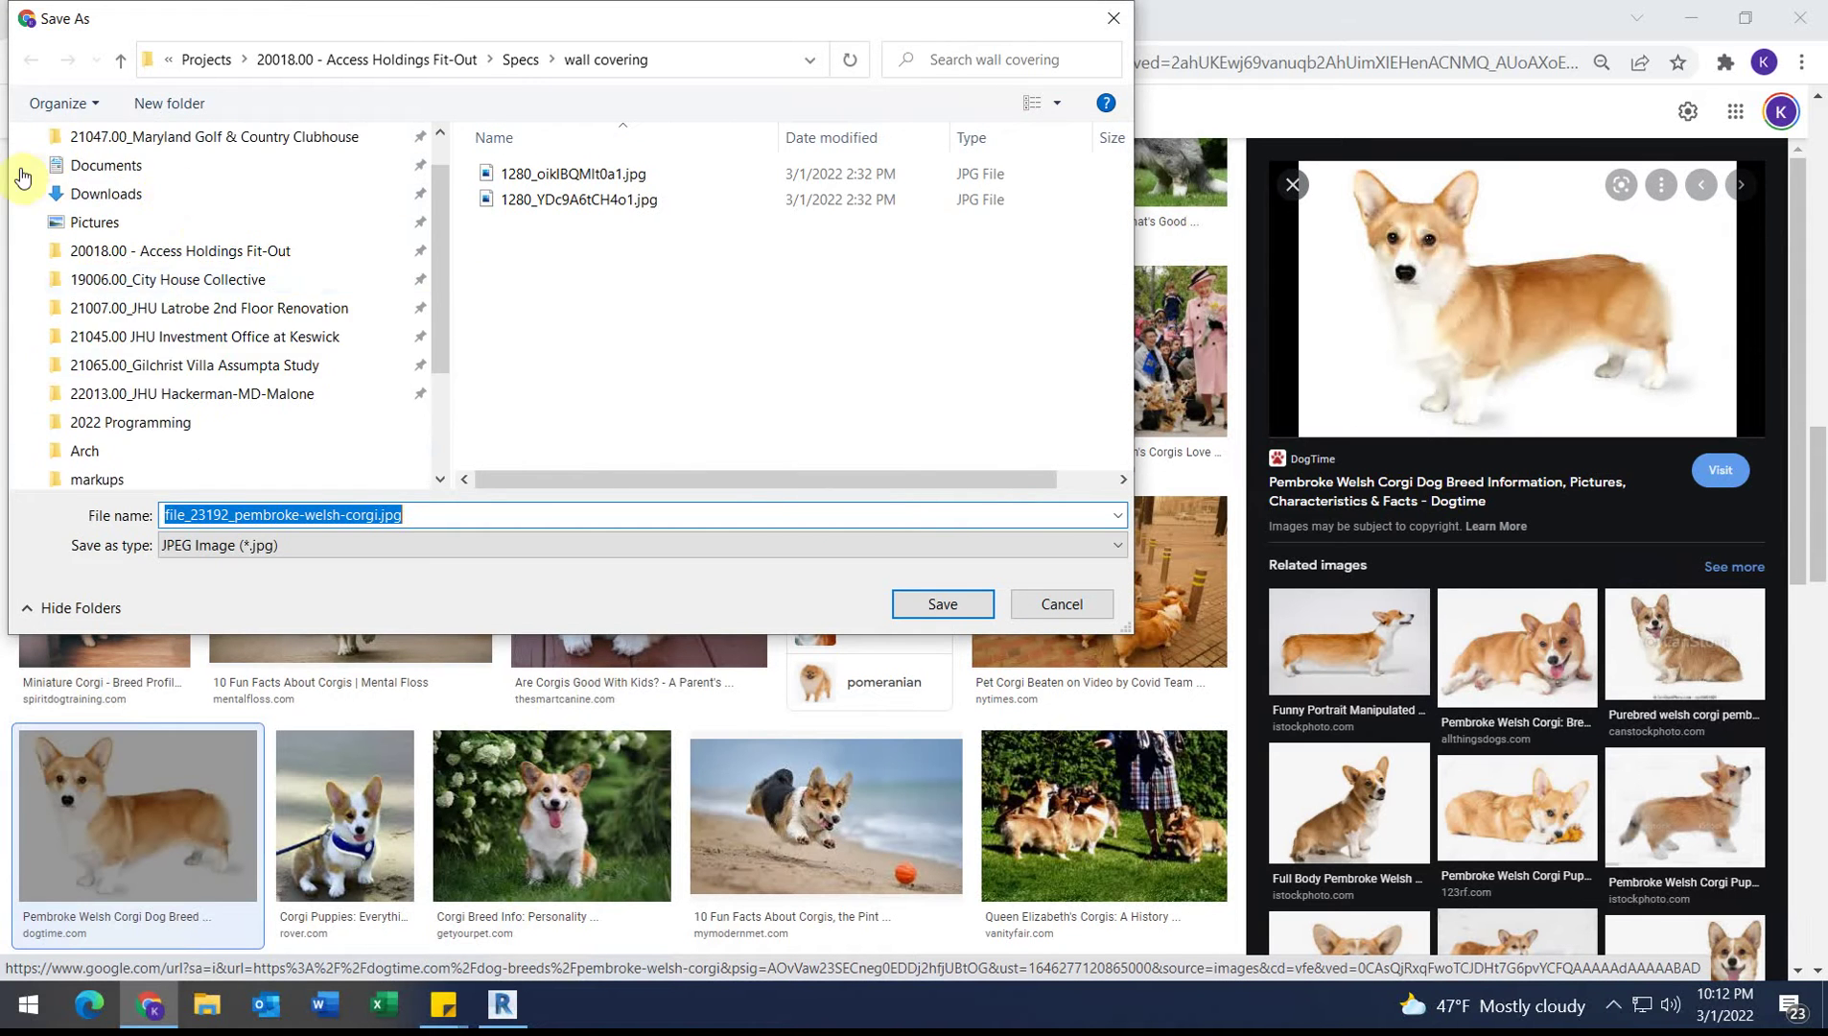
scroll(128, 173, up, 1)
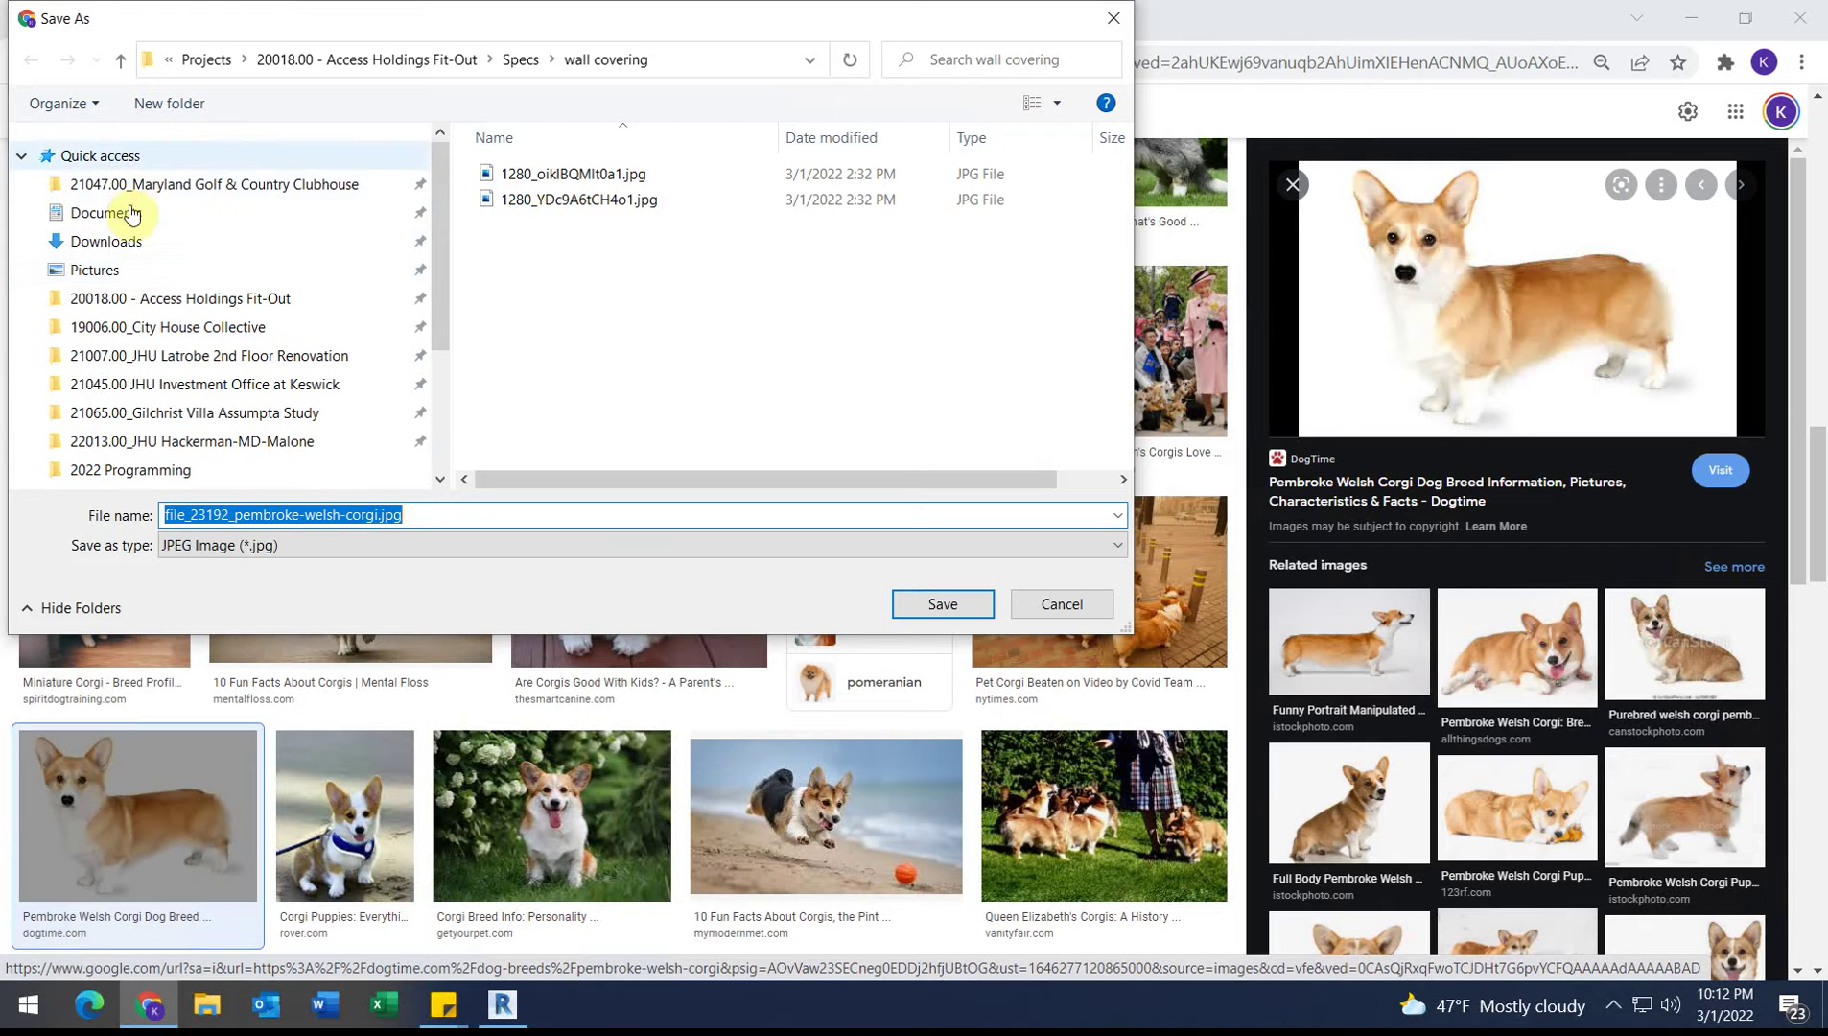
scroll(155, 358, down, 3)
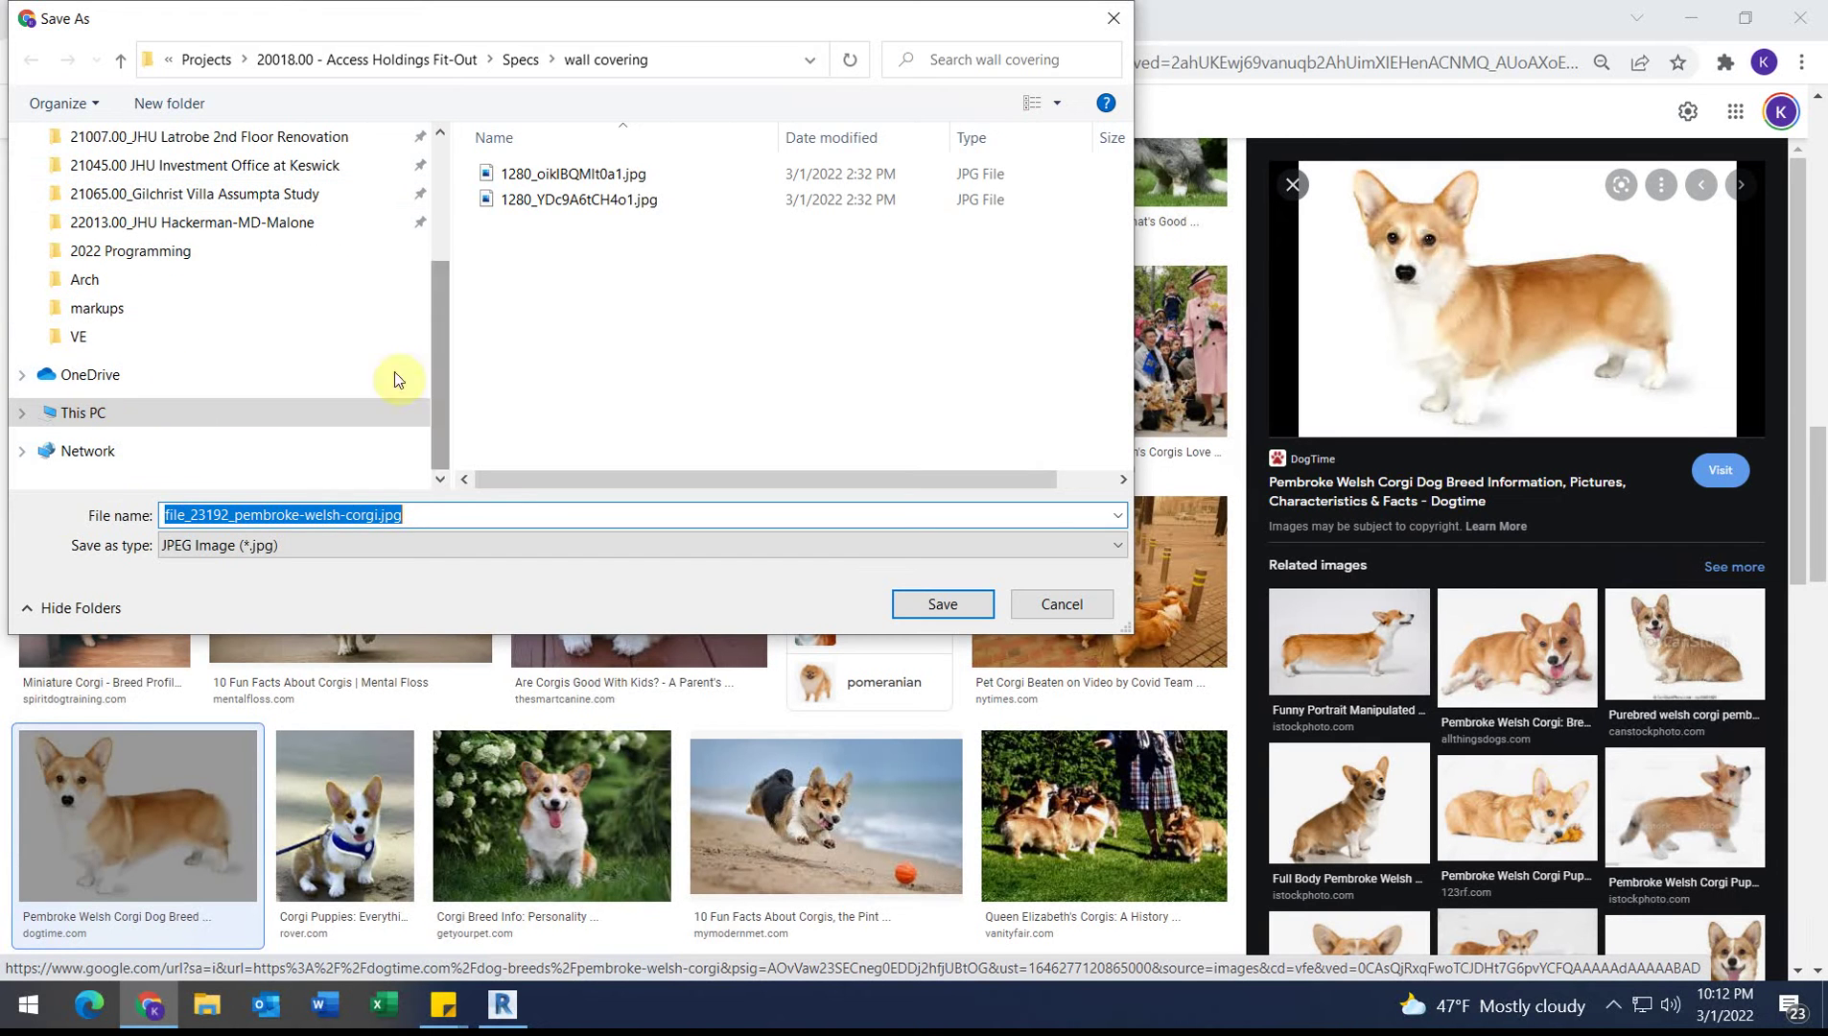
click(106, 414)
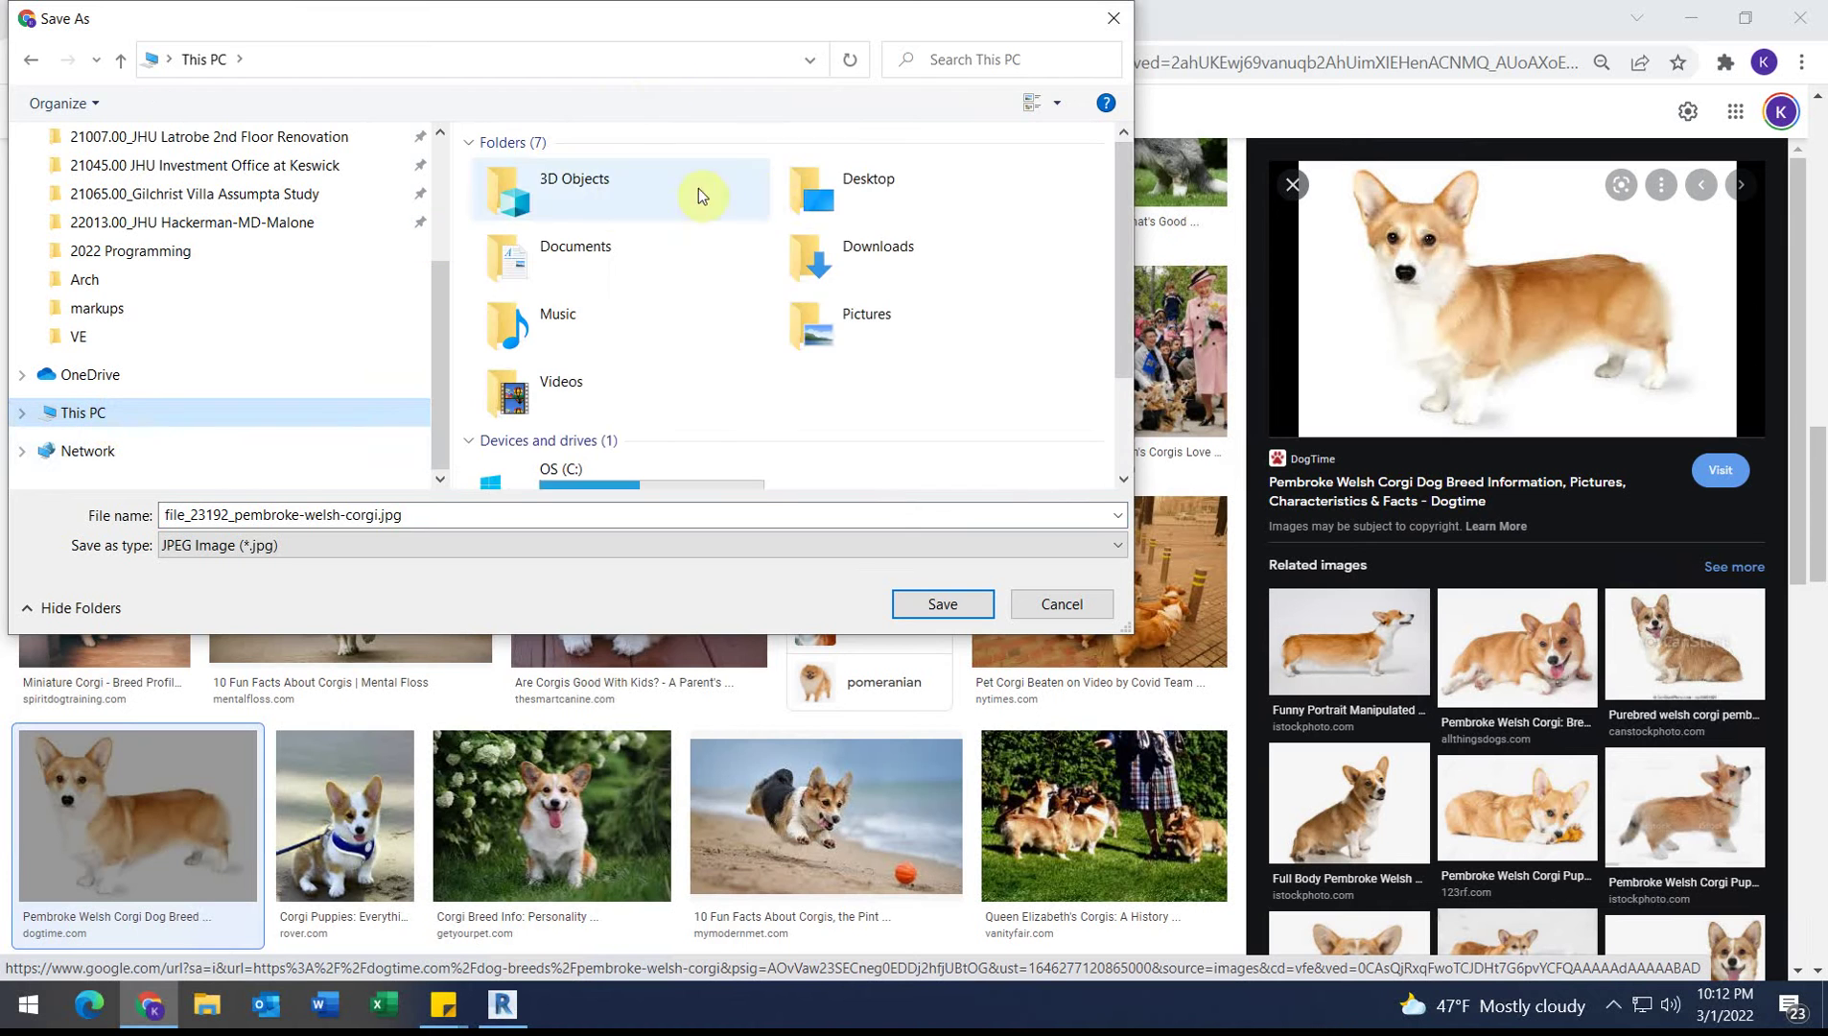
double_click(860, 189)
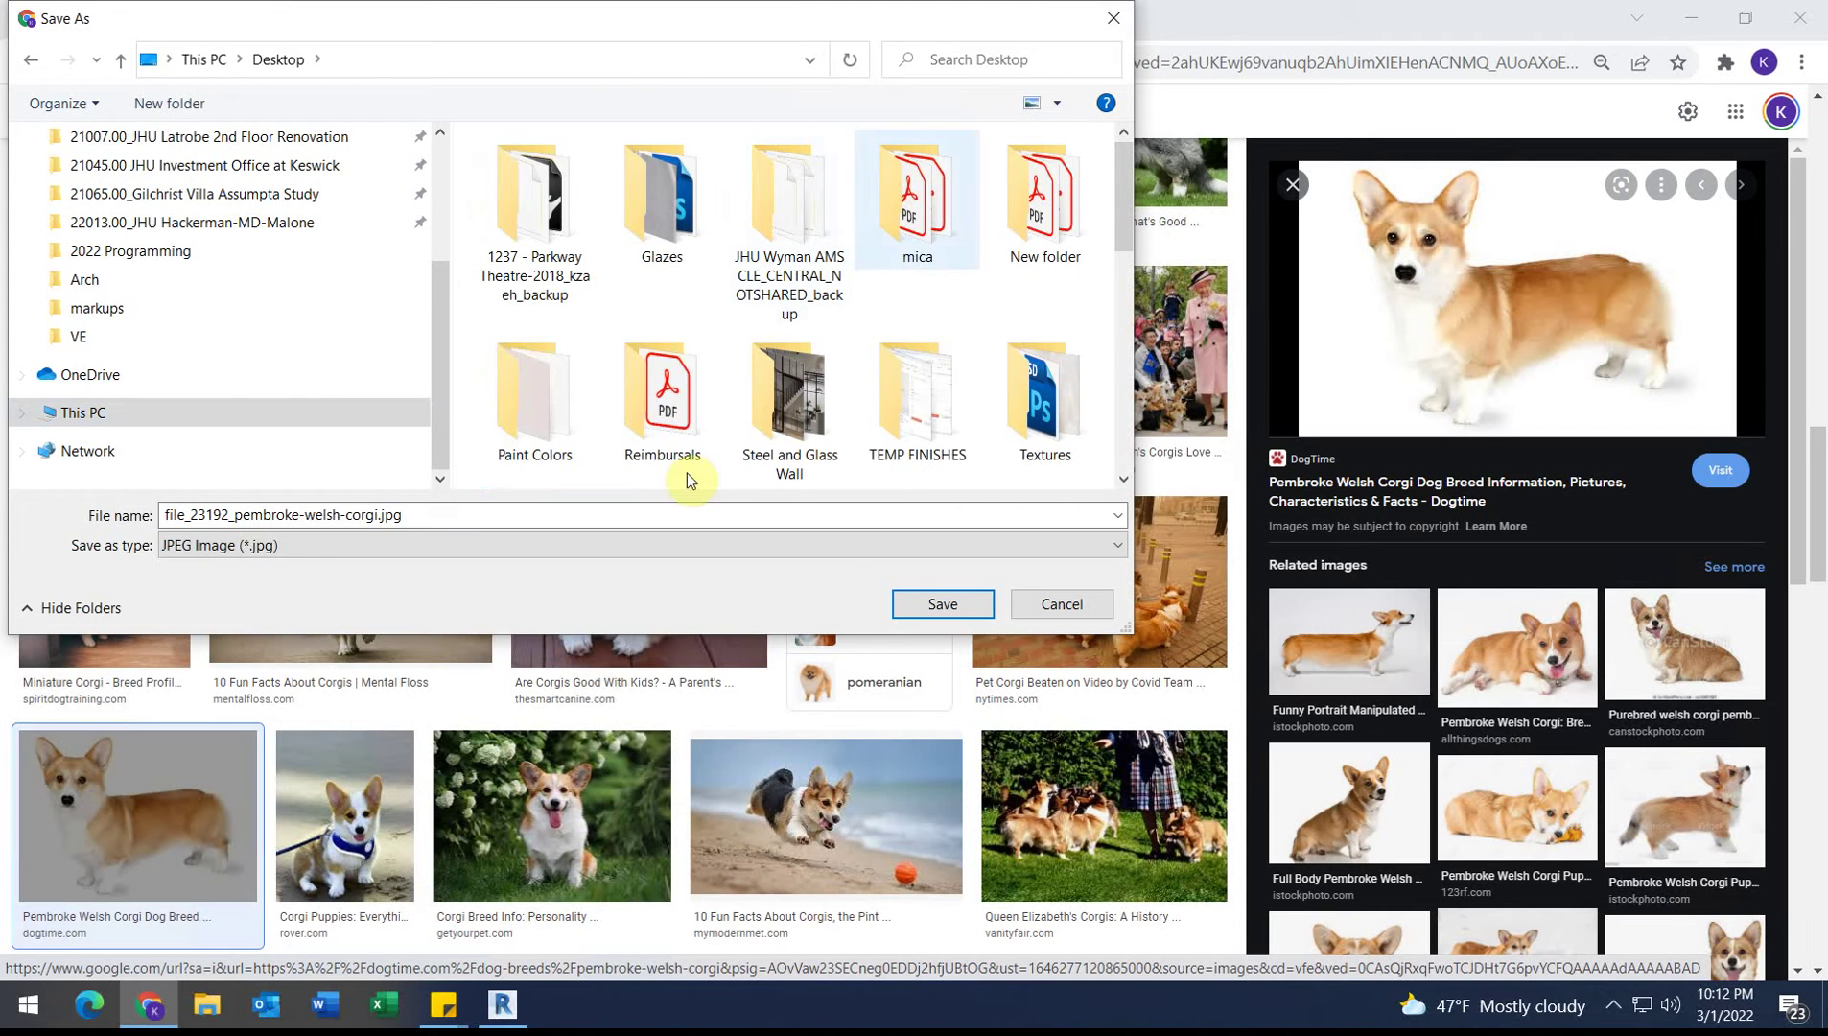
click(931, 608)
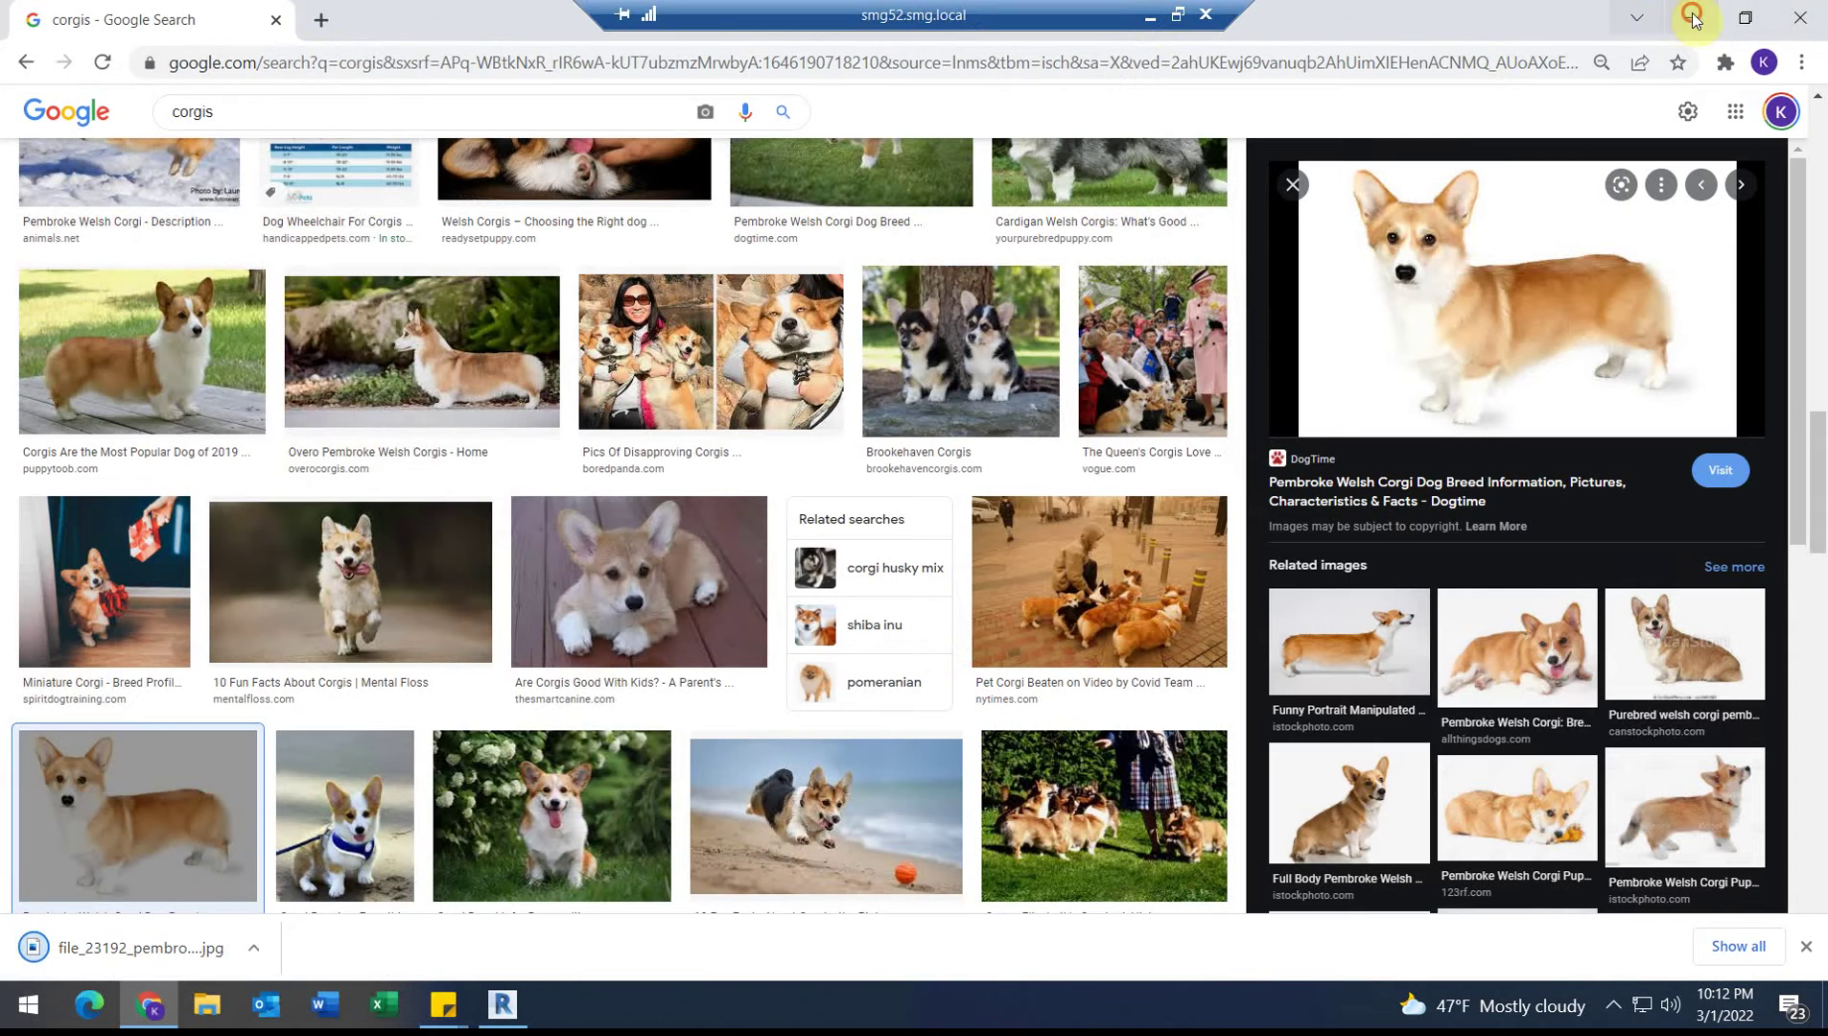
Step: Return to Revit and load file_23192_pembroke-welsh-corgi.jpg from the Desktop as the CORGIS material's appearance image
click(1693, 19)
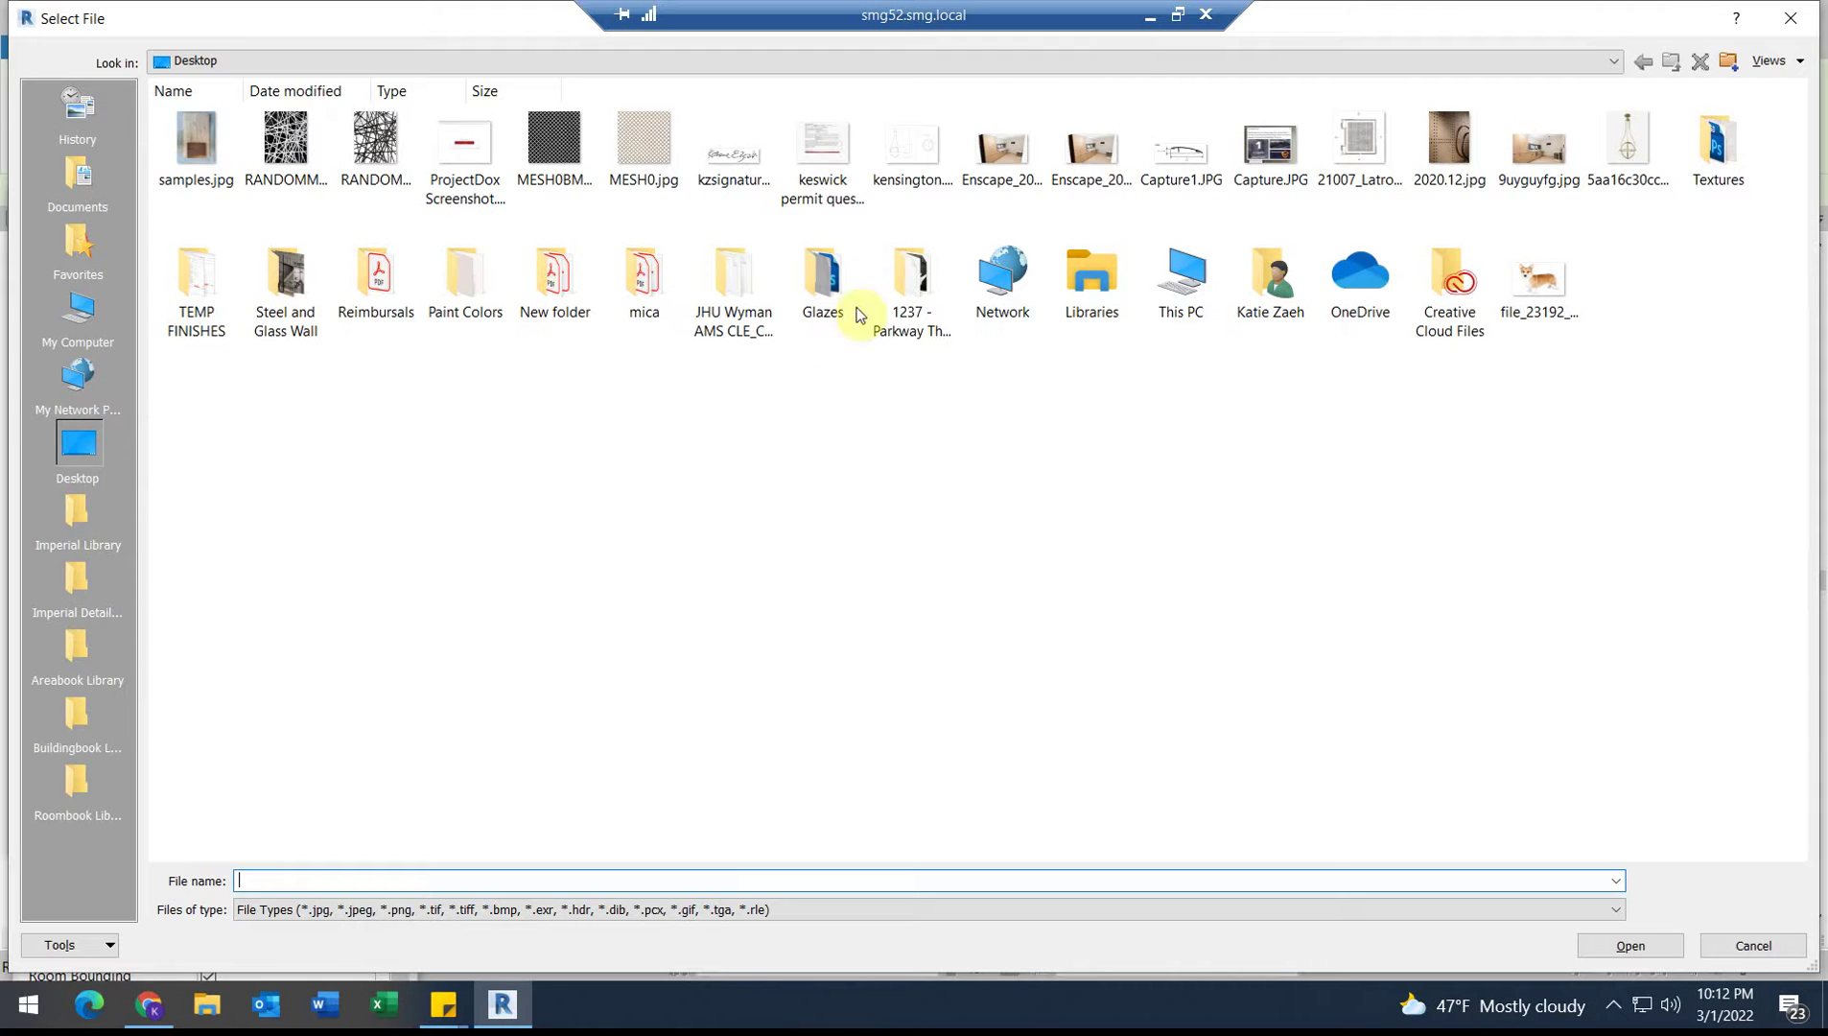
click(1522, 283)
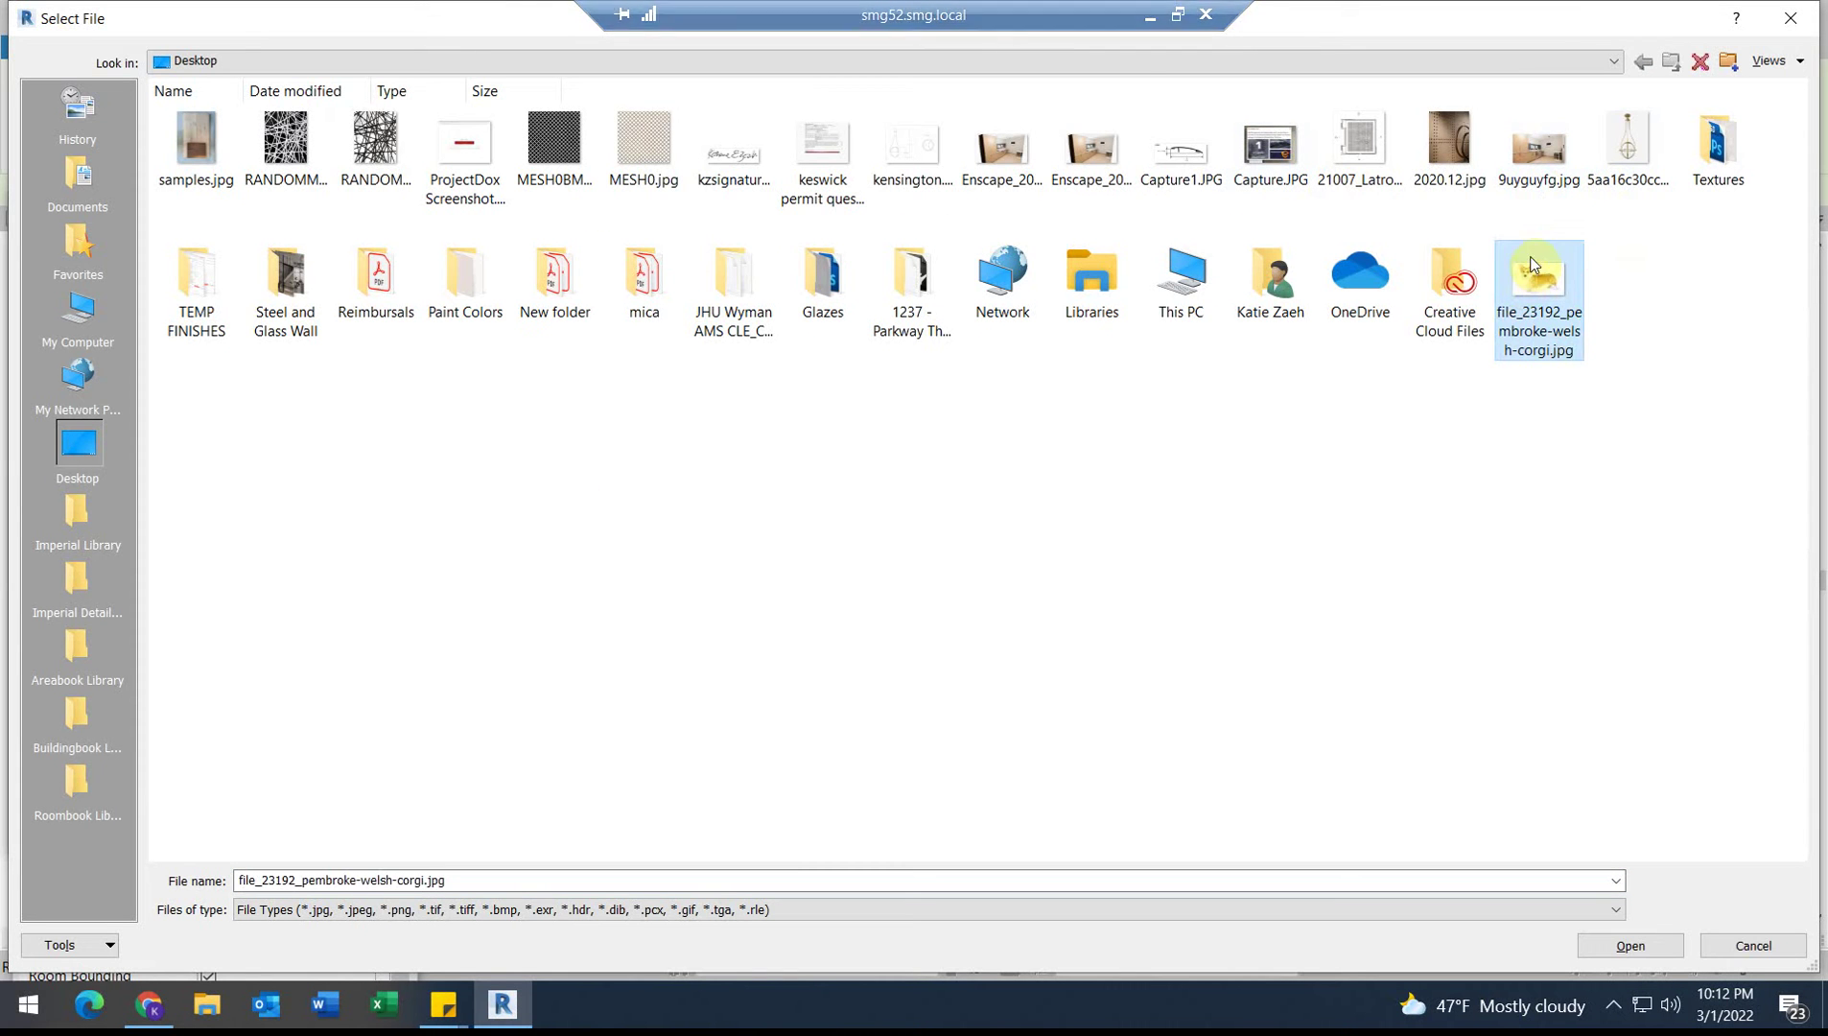
click(1631, 946)
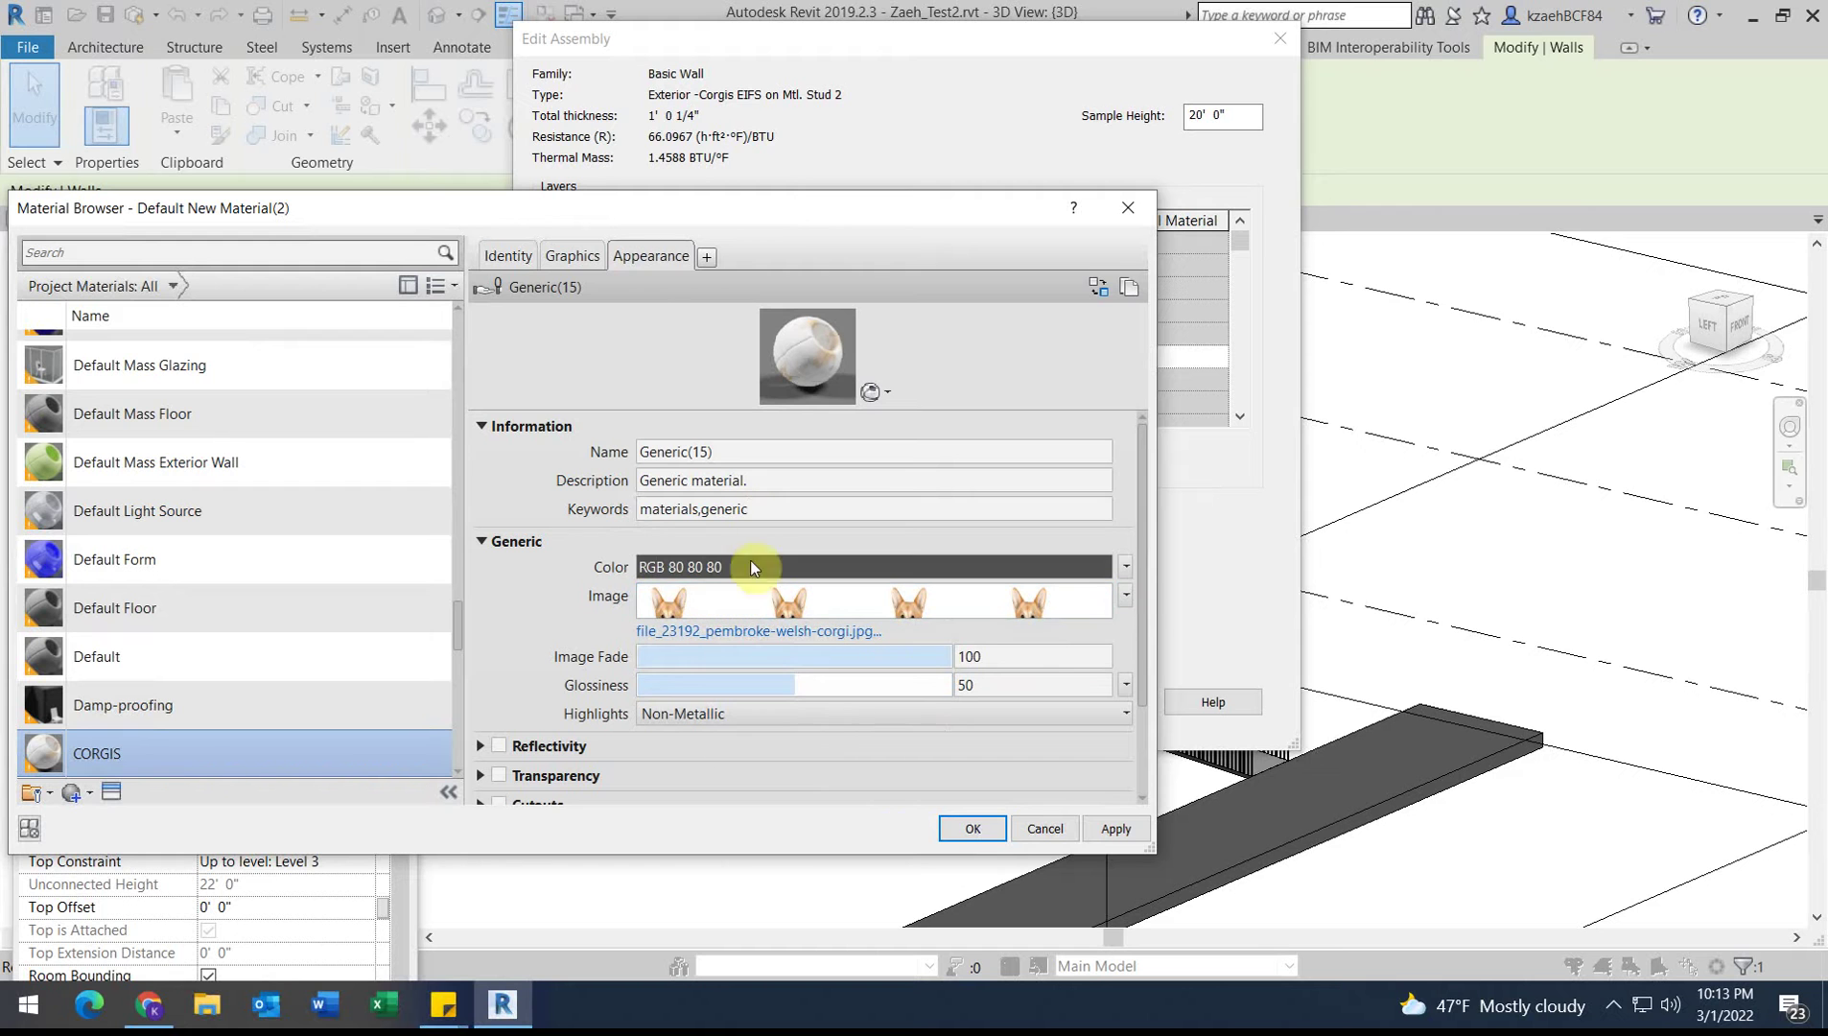
Step: Assign the CORGIS material to the wall's outer finish layer, accept the assembly and type properties, and deselect the wall
click(971, 830)
click(986, 706)
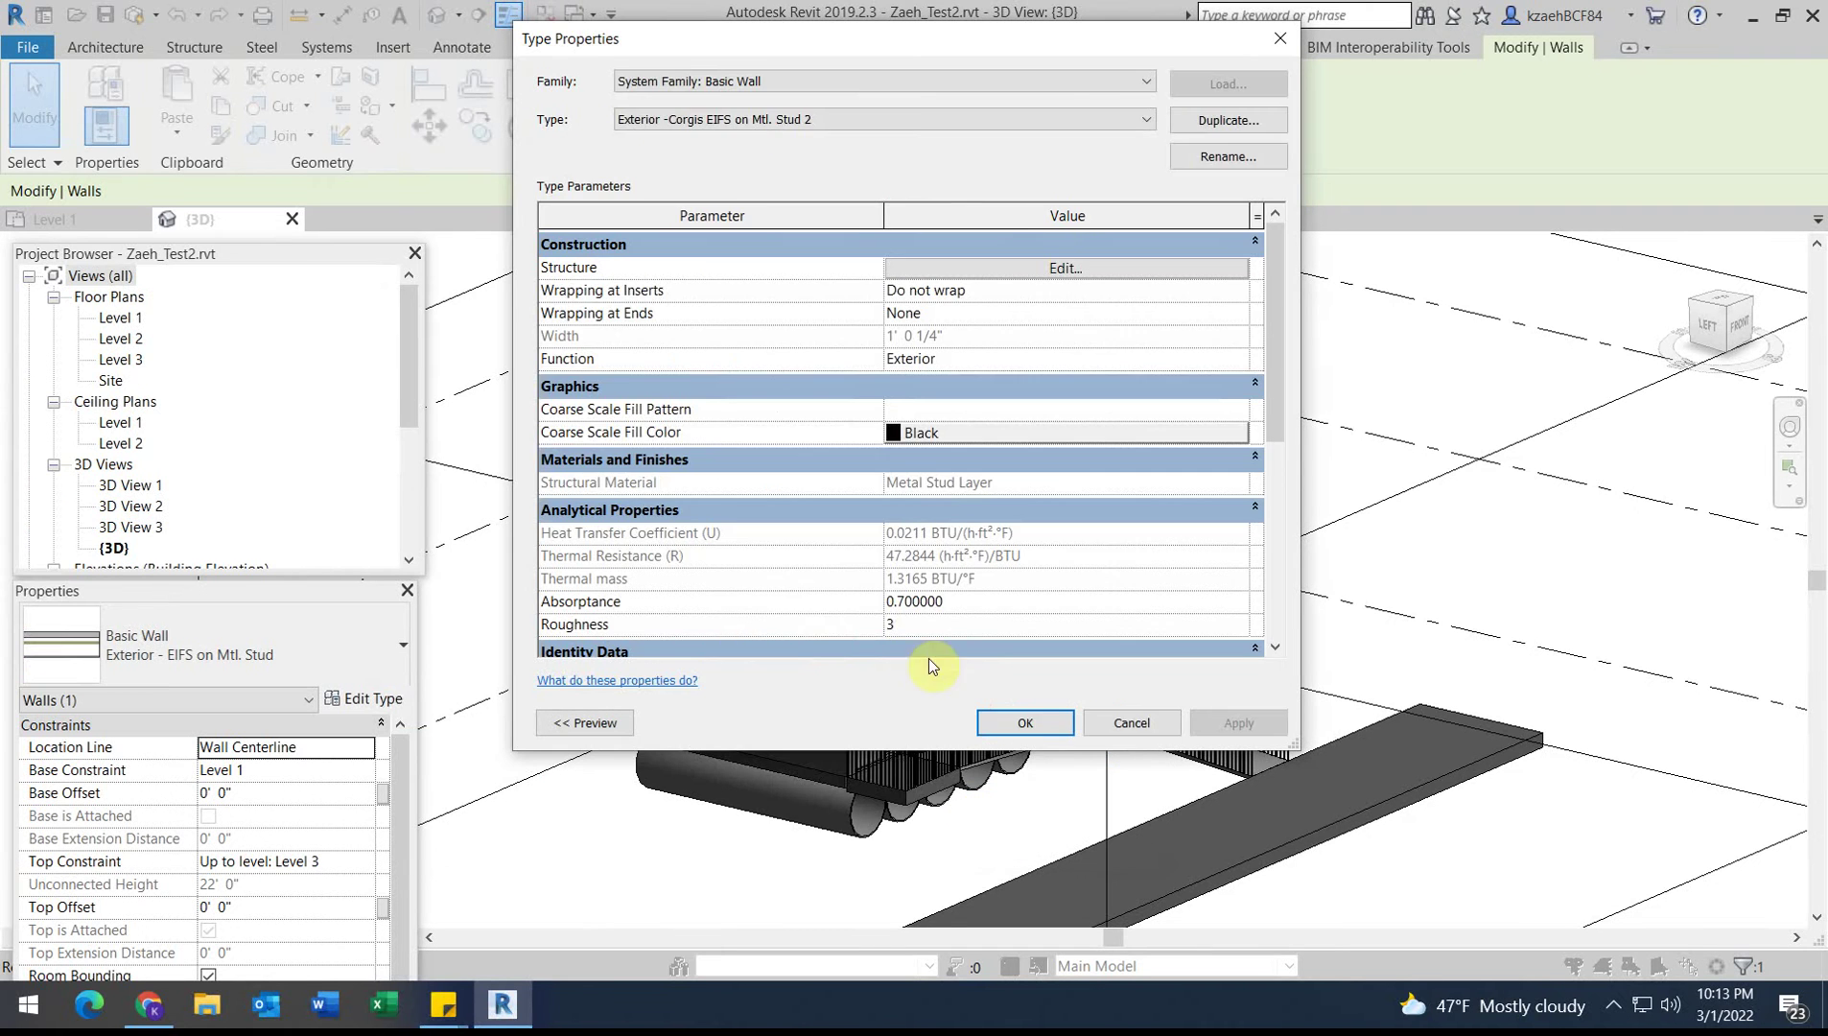
click(1021, 722)
click(1178, 495)
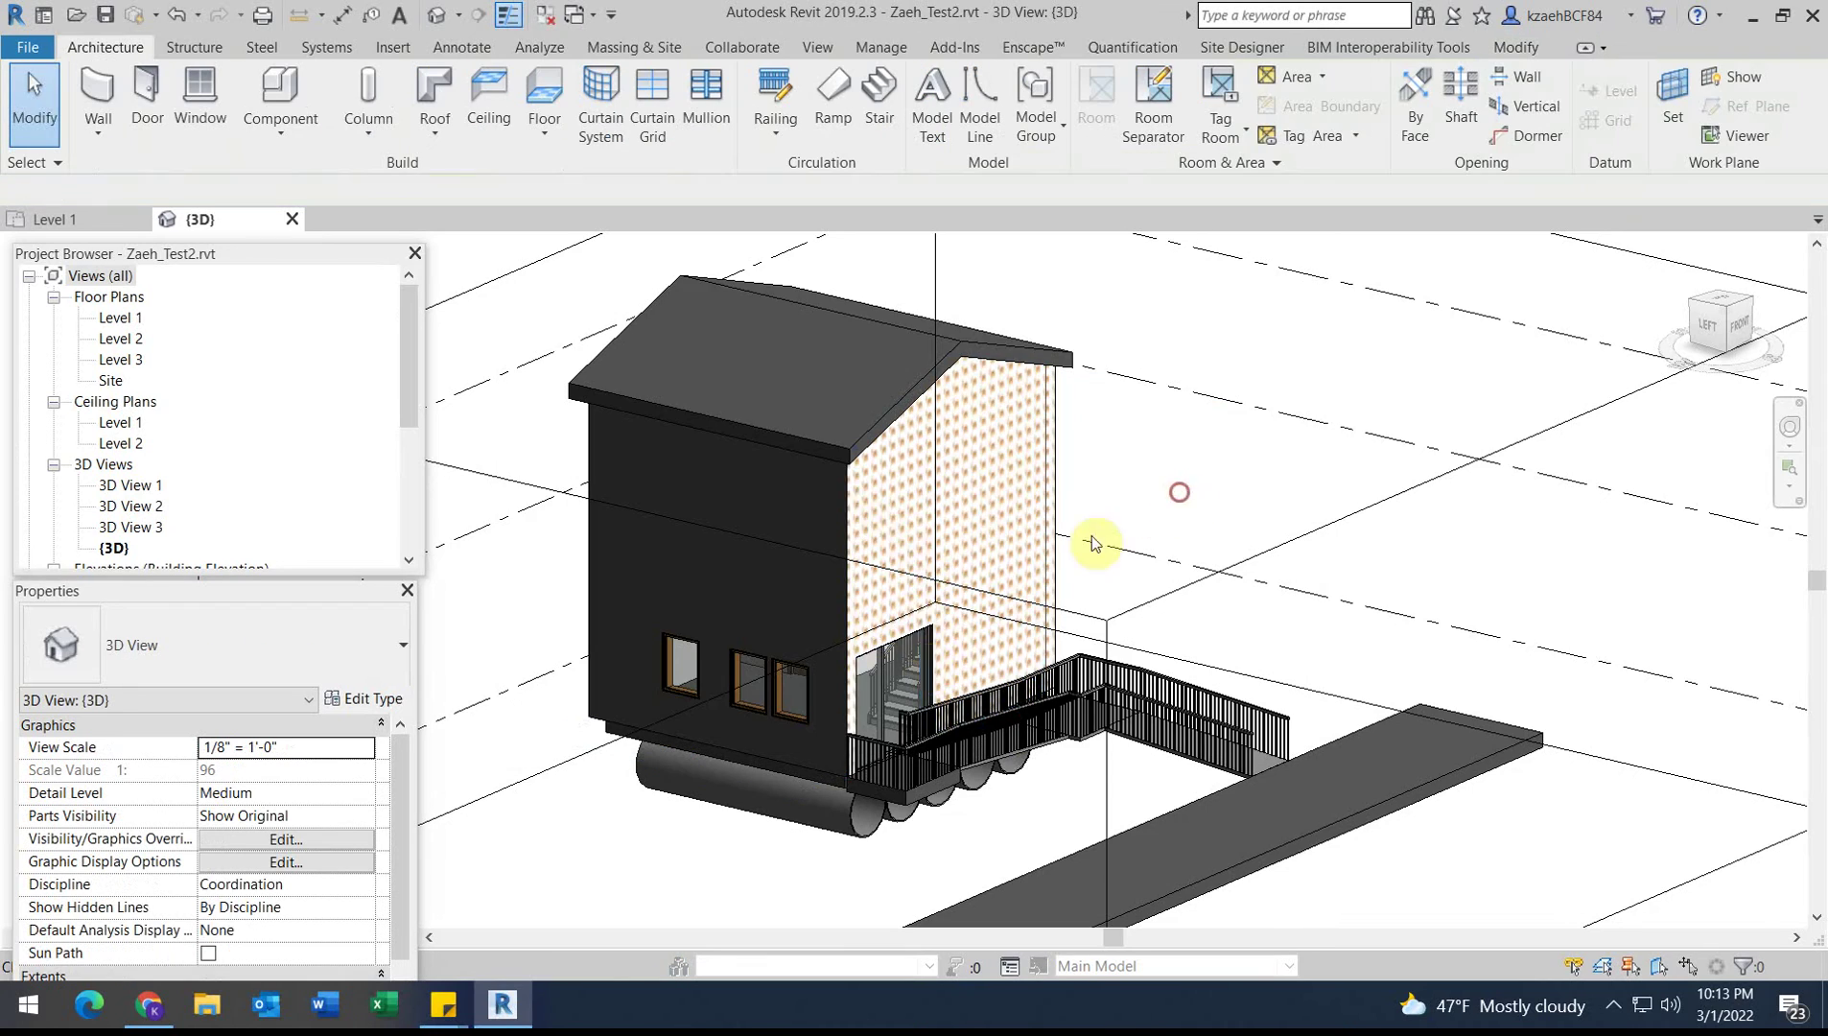
Step: Examine the corgi image pattern on the house's front wall up close and from the front
scroll(632, 608, up, 5)
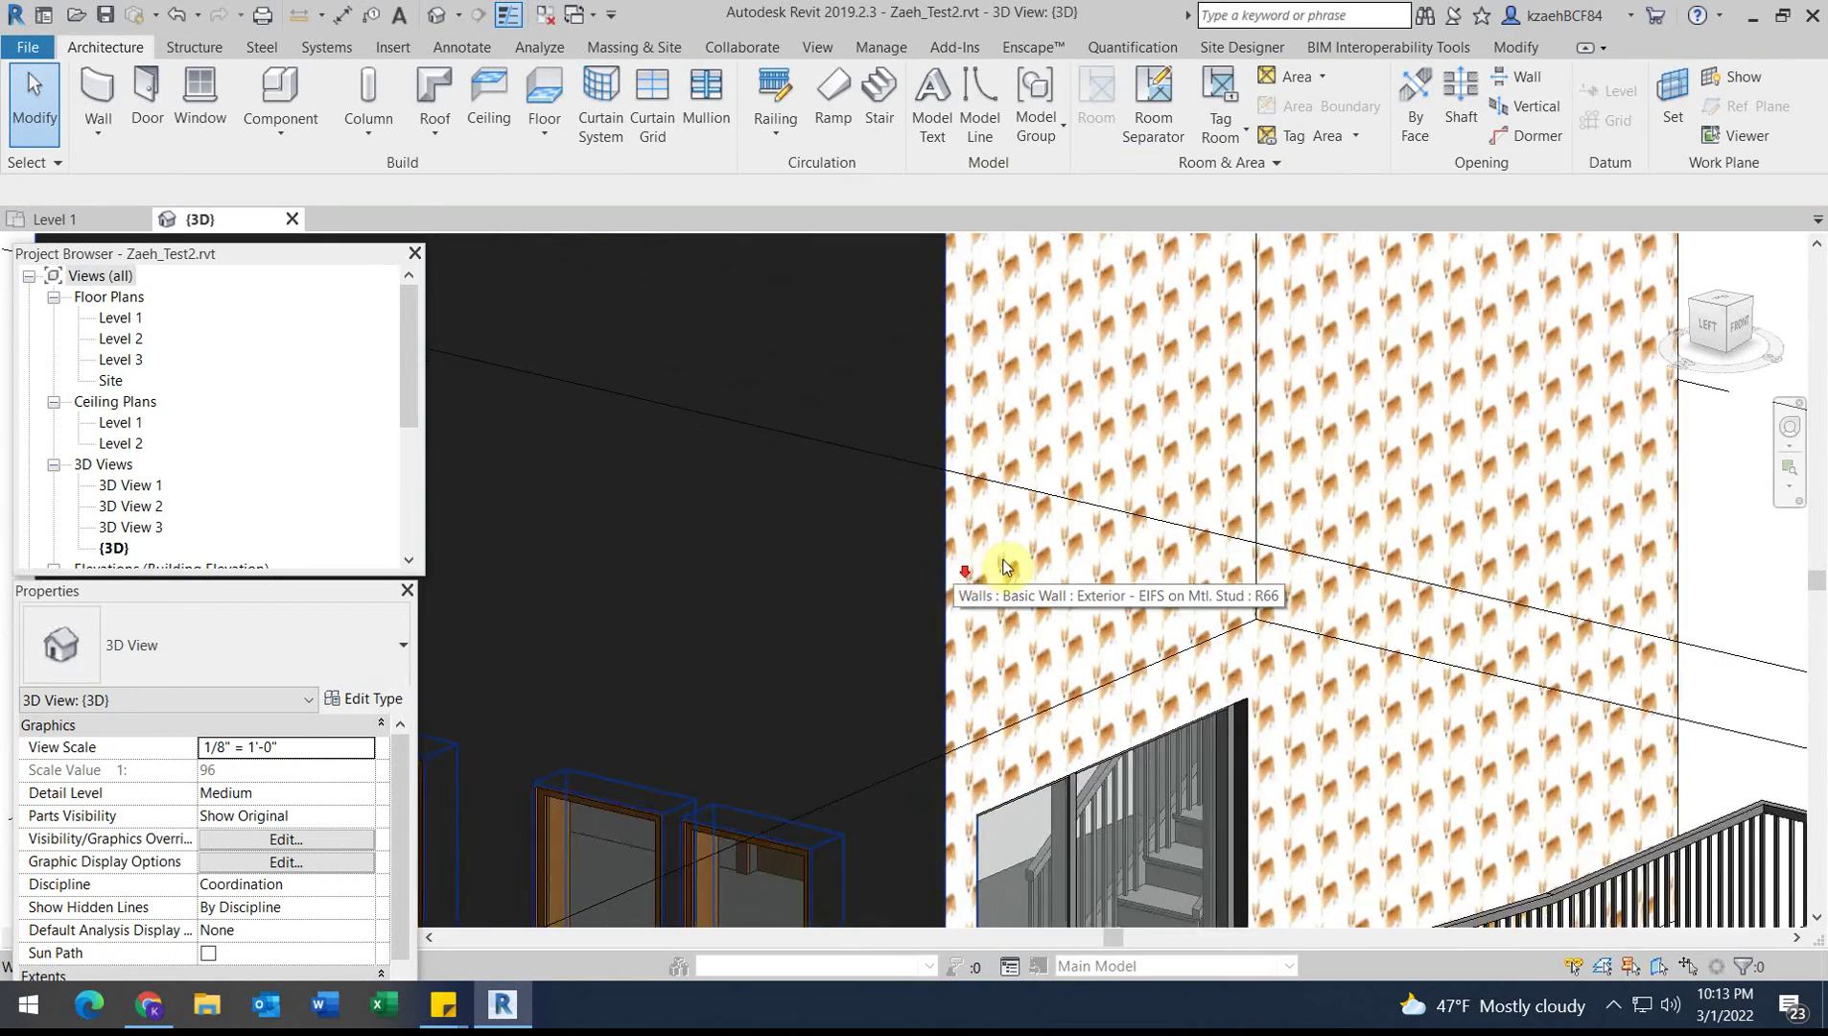
scroll(1007, 563, down, 2)
shift+middle_drag(1099, 534, 1526, 582)
scroll(1532, 499, up, 3)
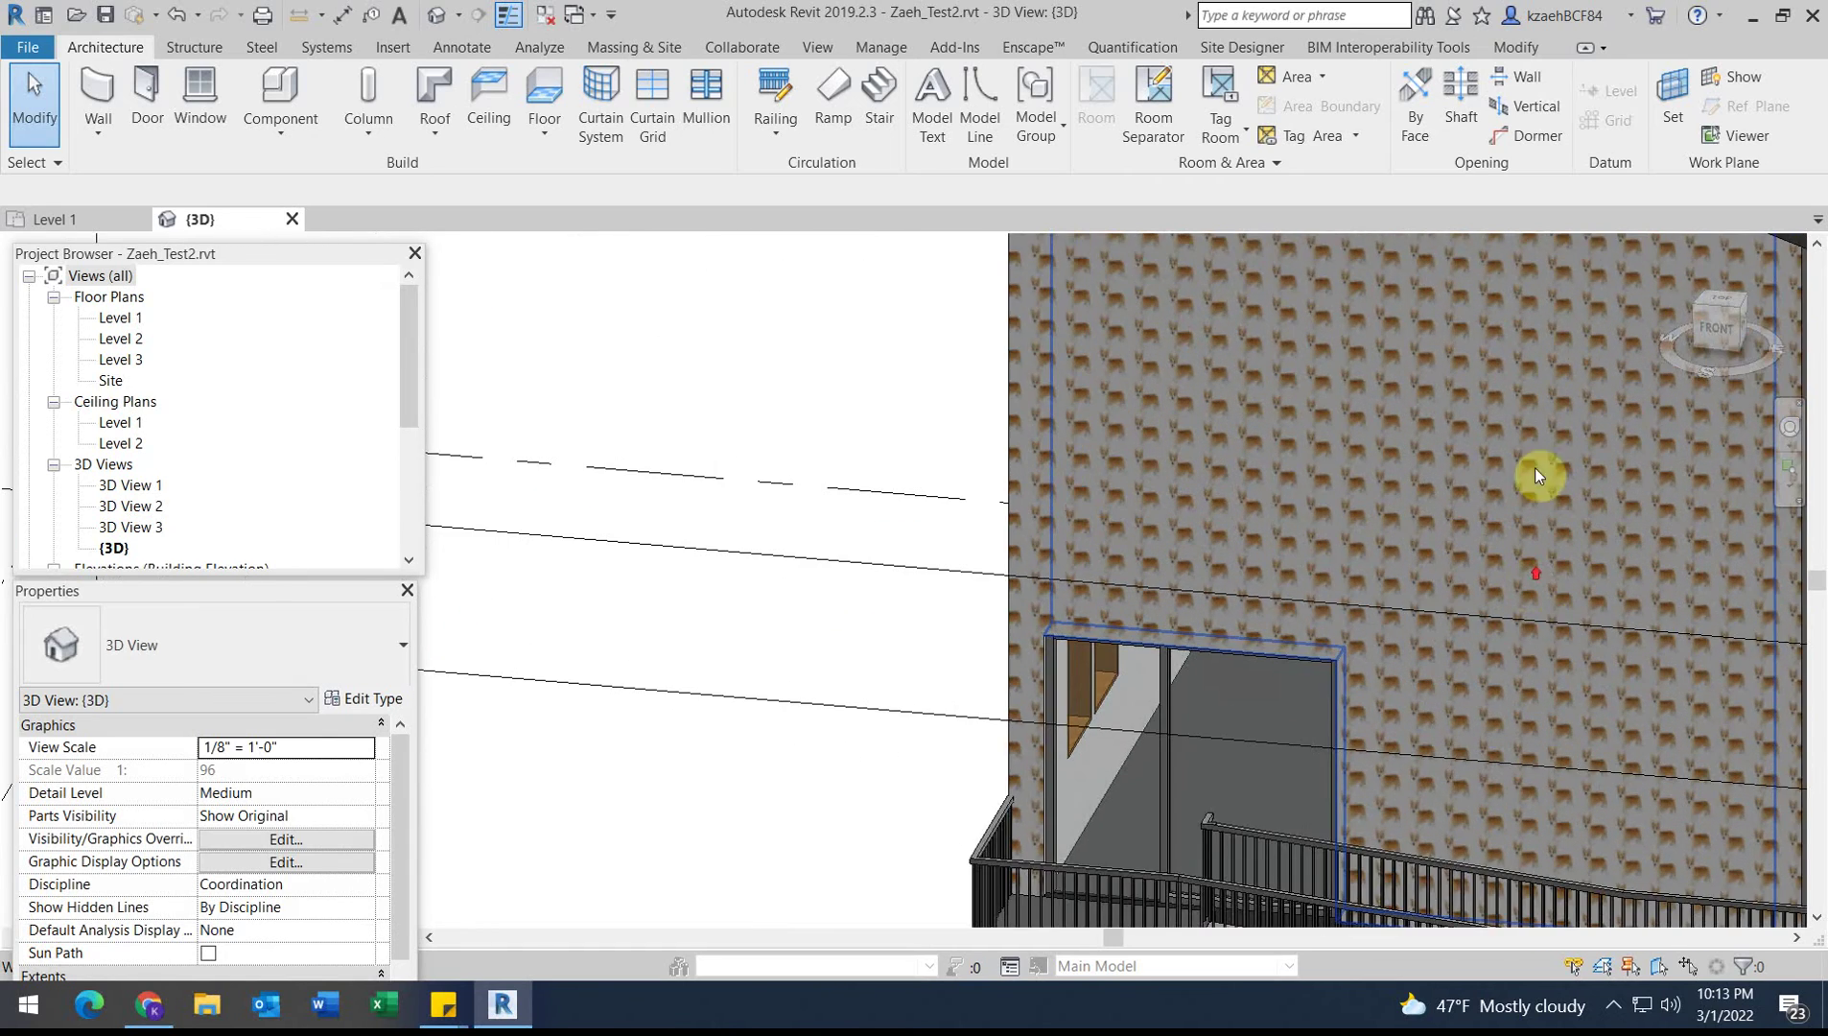
scroll(1311, 553, up, 2)
scroll(1312, 556, up, 4)
scroll(1311, 556, down, 4)
scroll(1294, 535, down, 5)
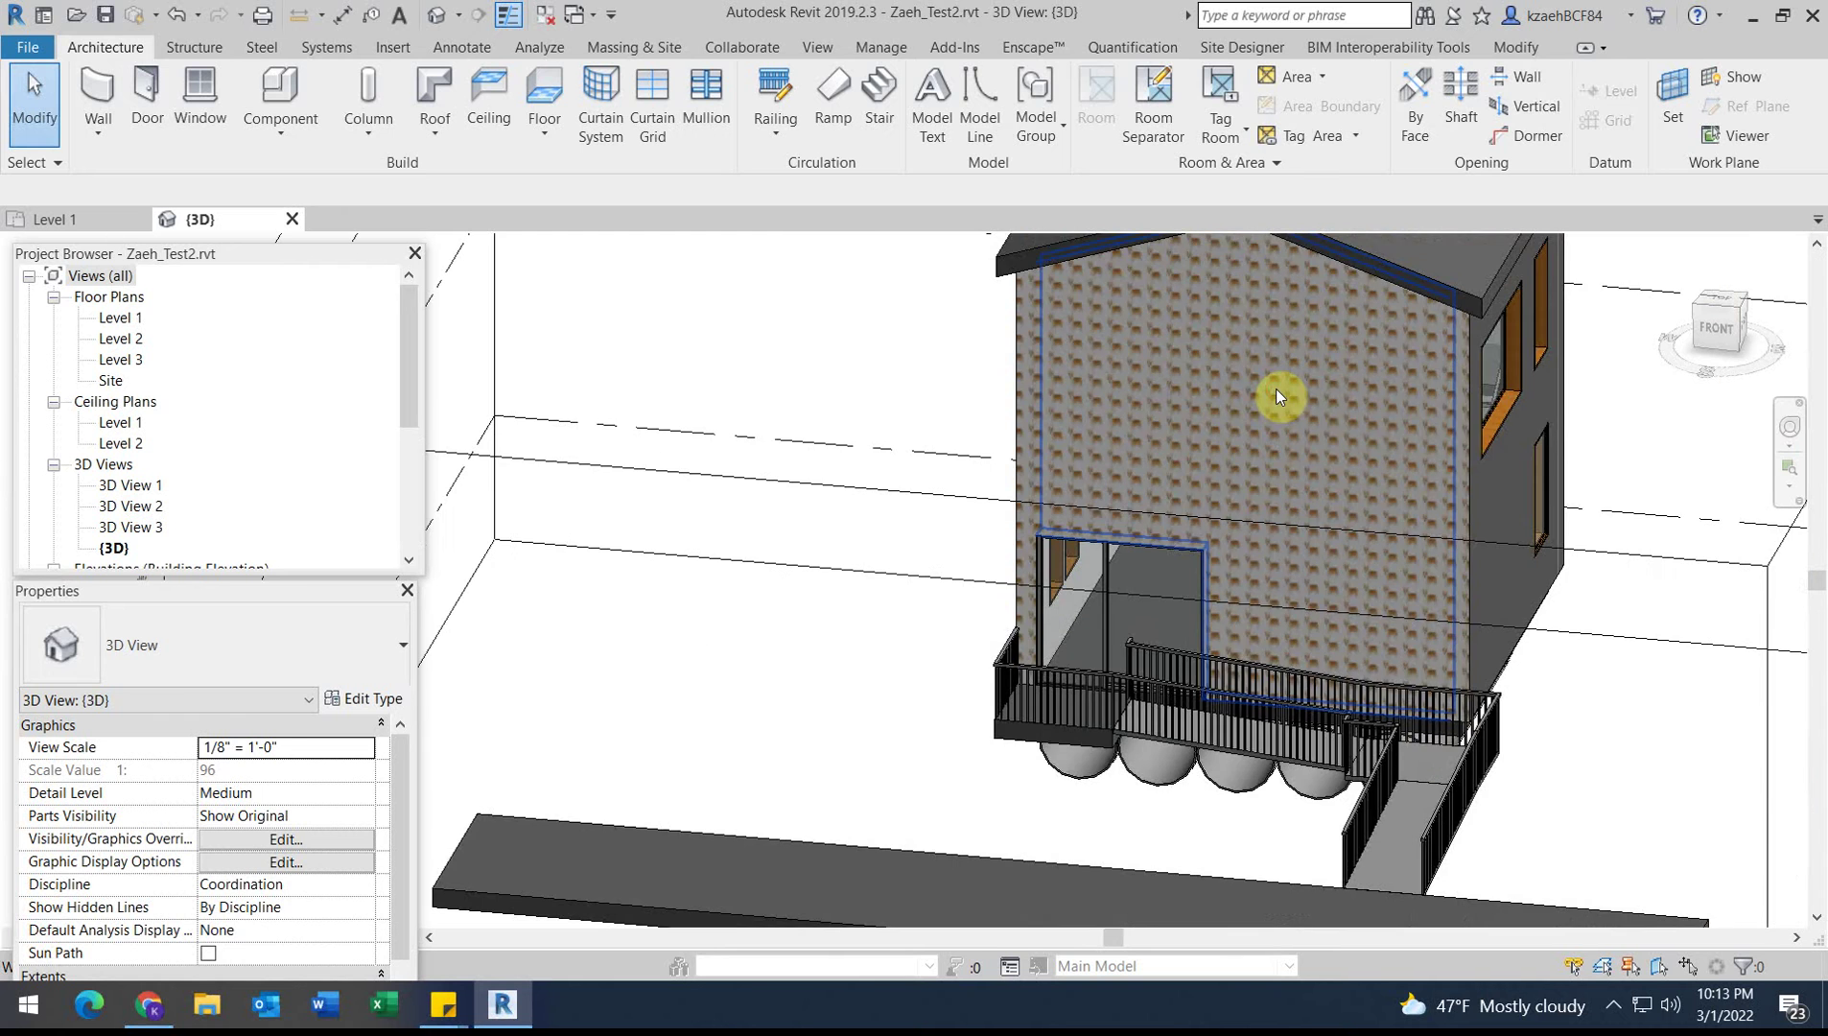
Step: Review the layer structure of the front wall's type, checking the material of the exterior finish layer, and close it without changes
click(1172, 436)
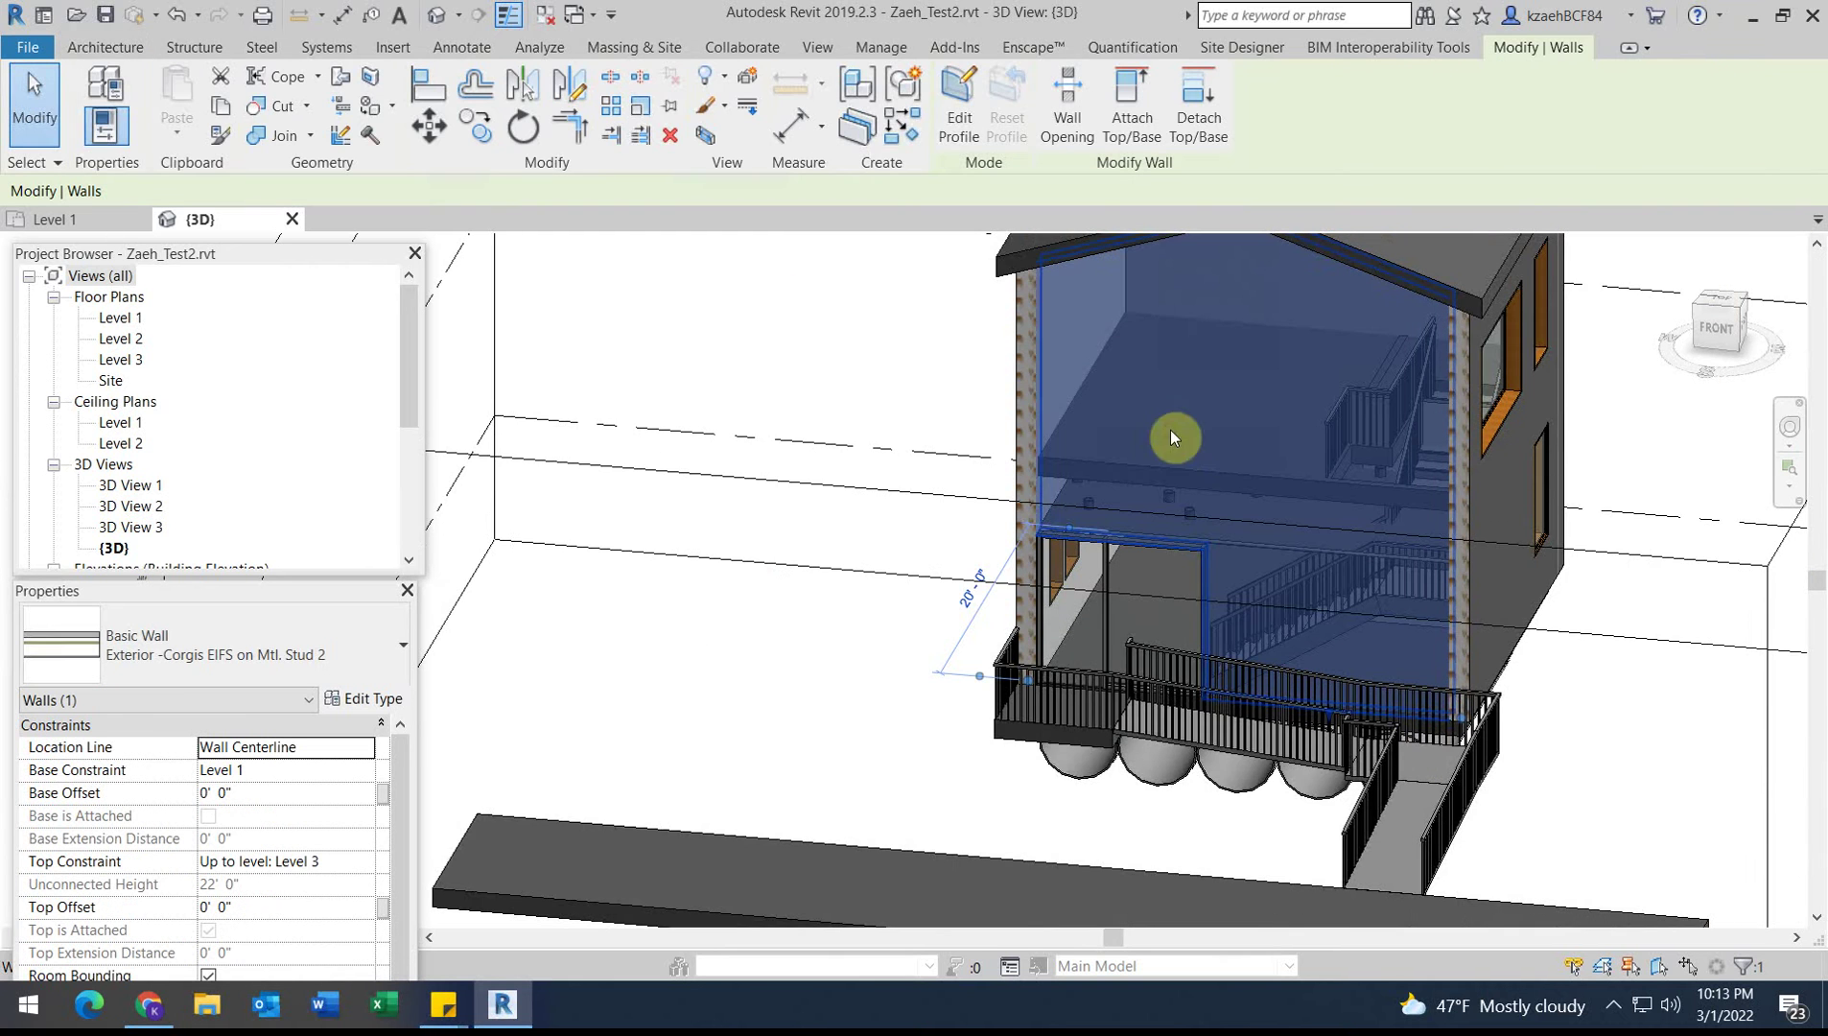
click(365, 699)
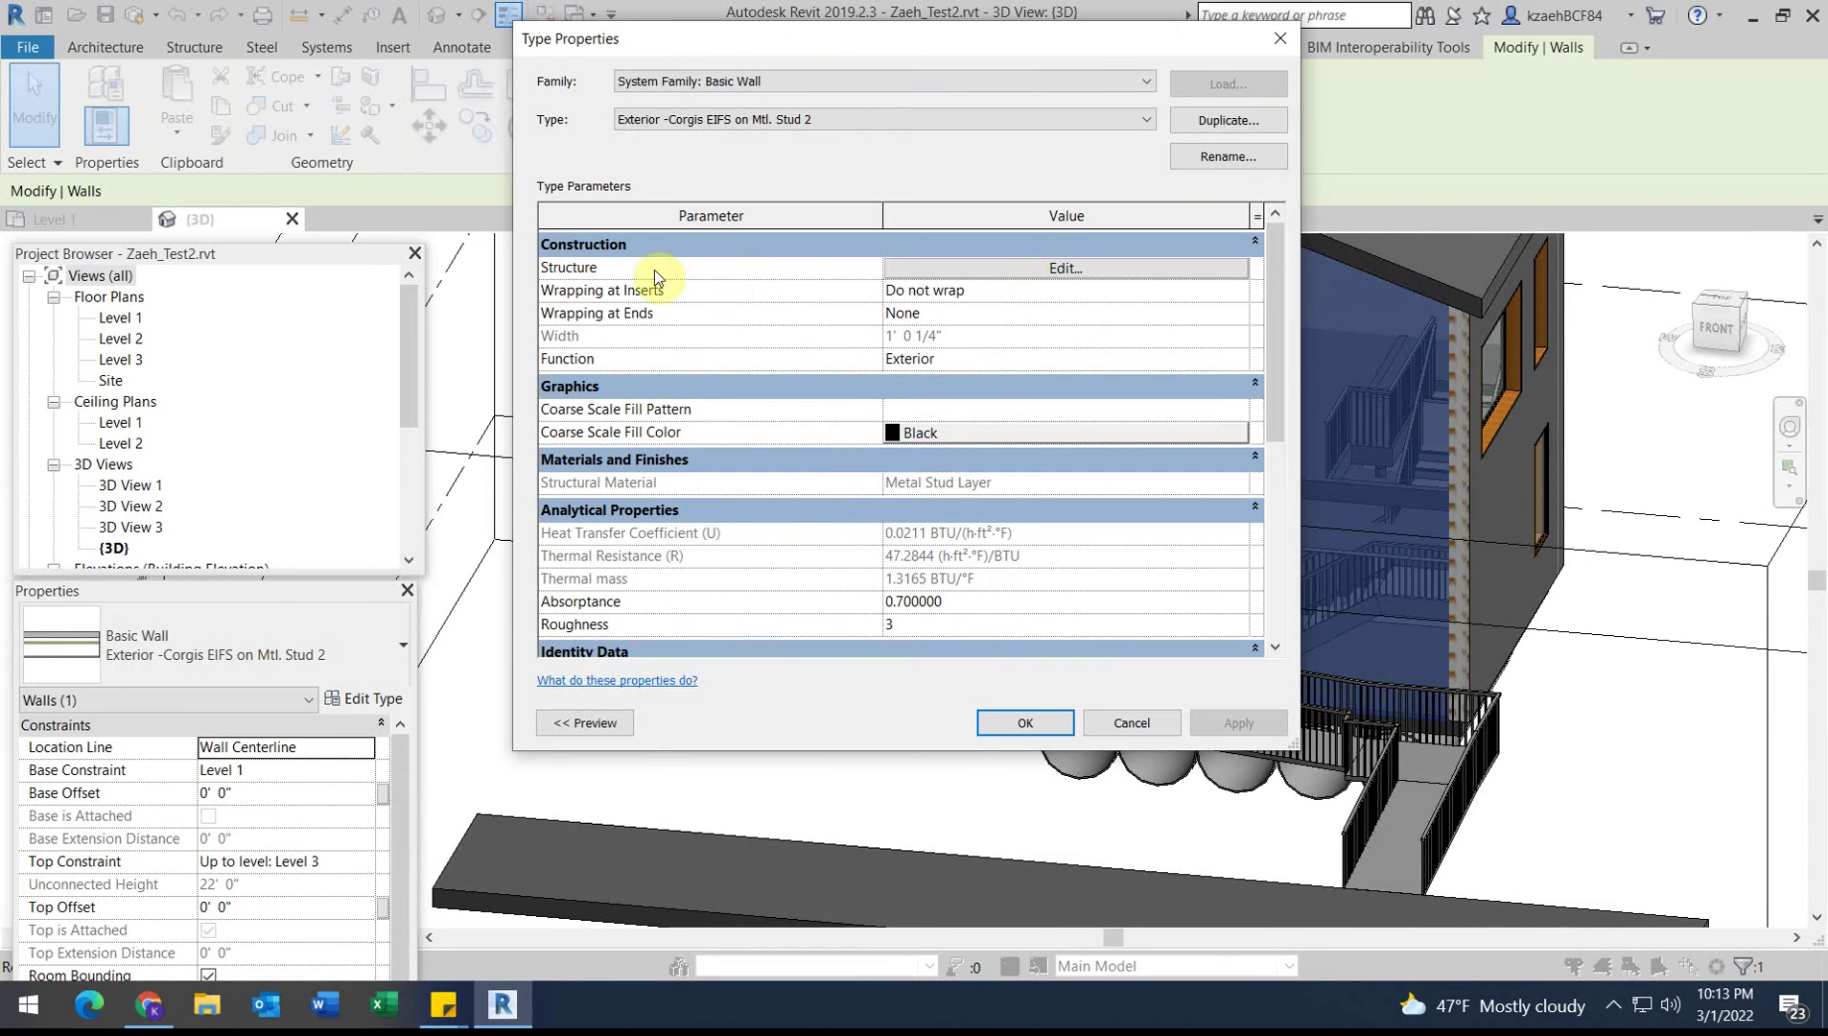
click(1062, 272)
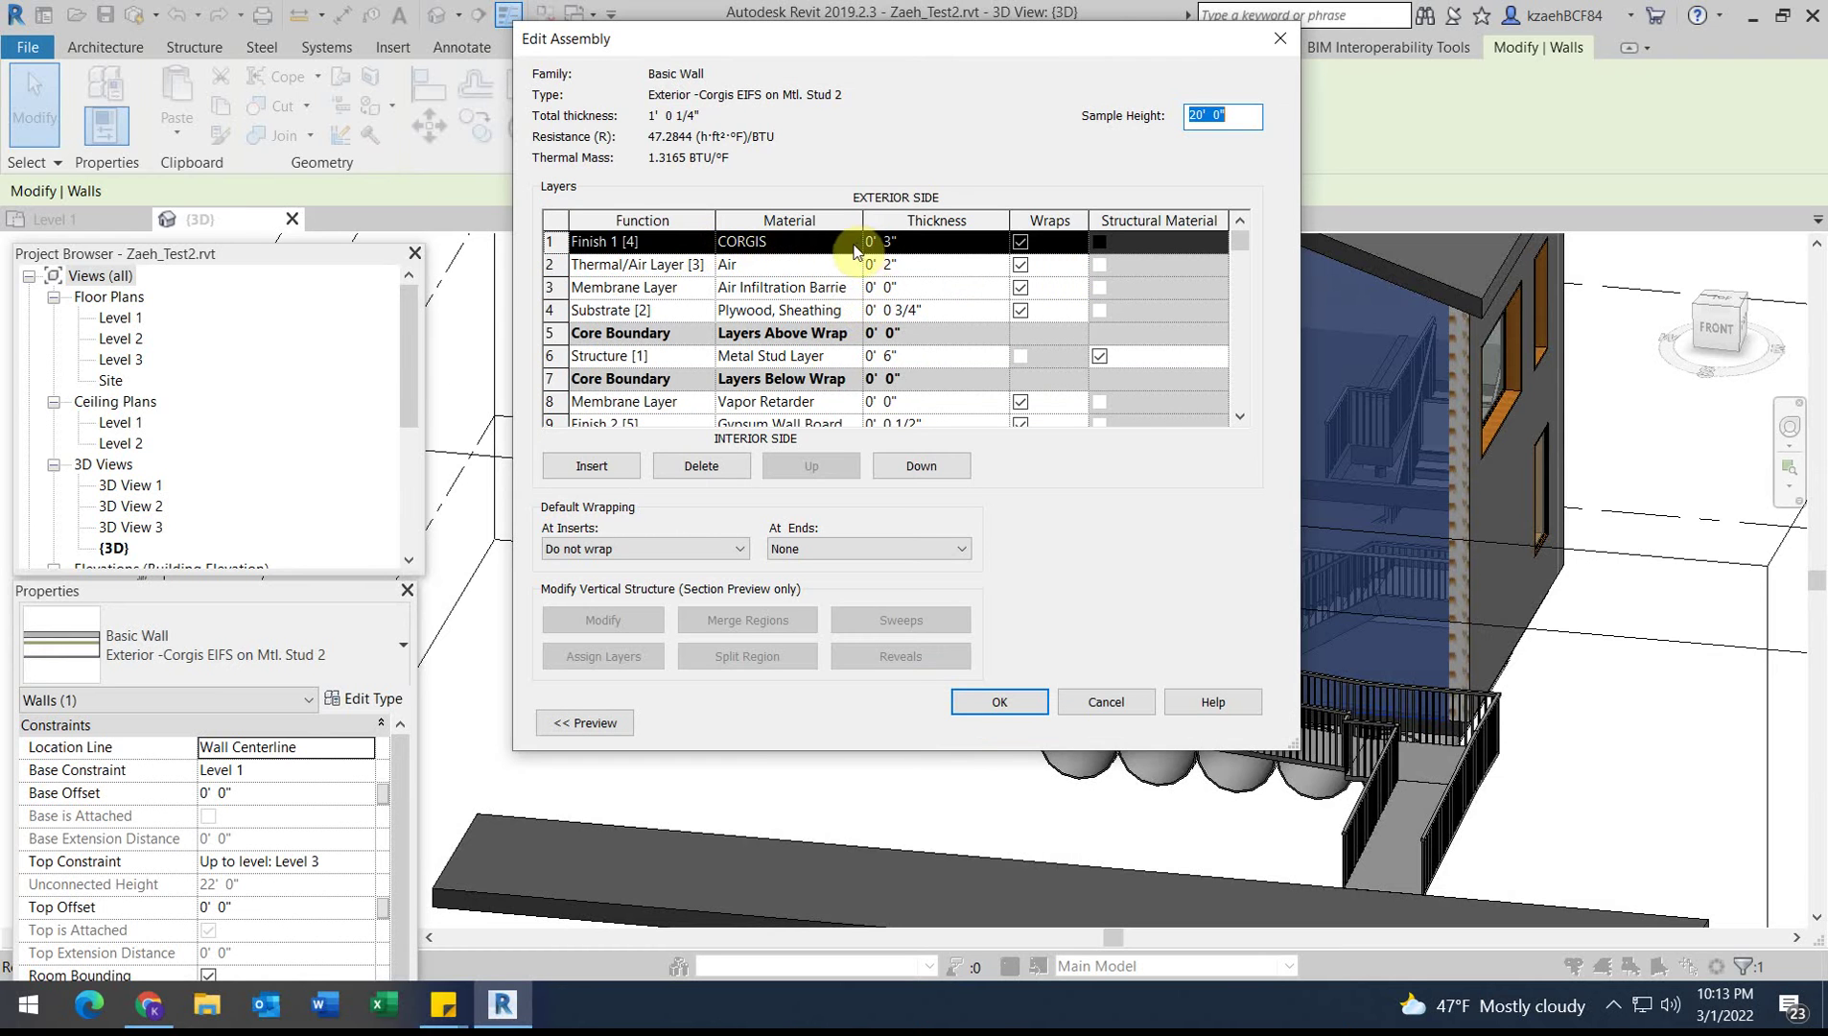
click(1117, 707)
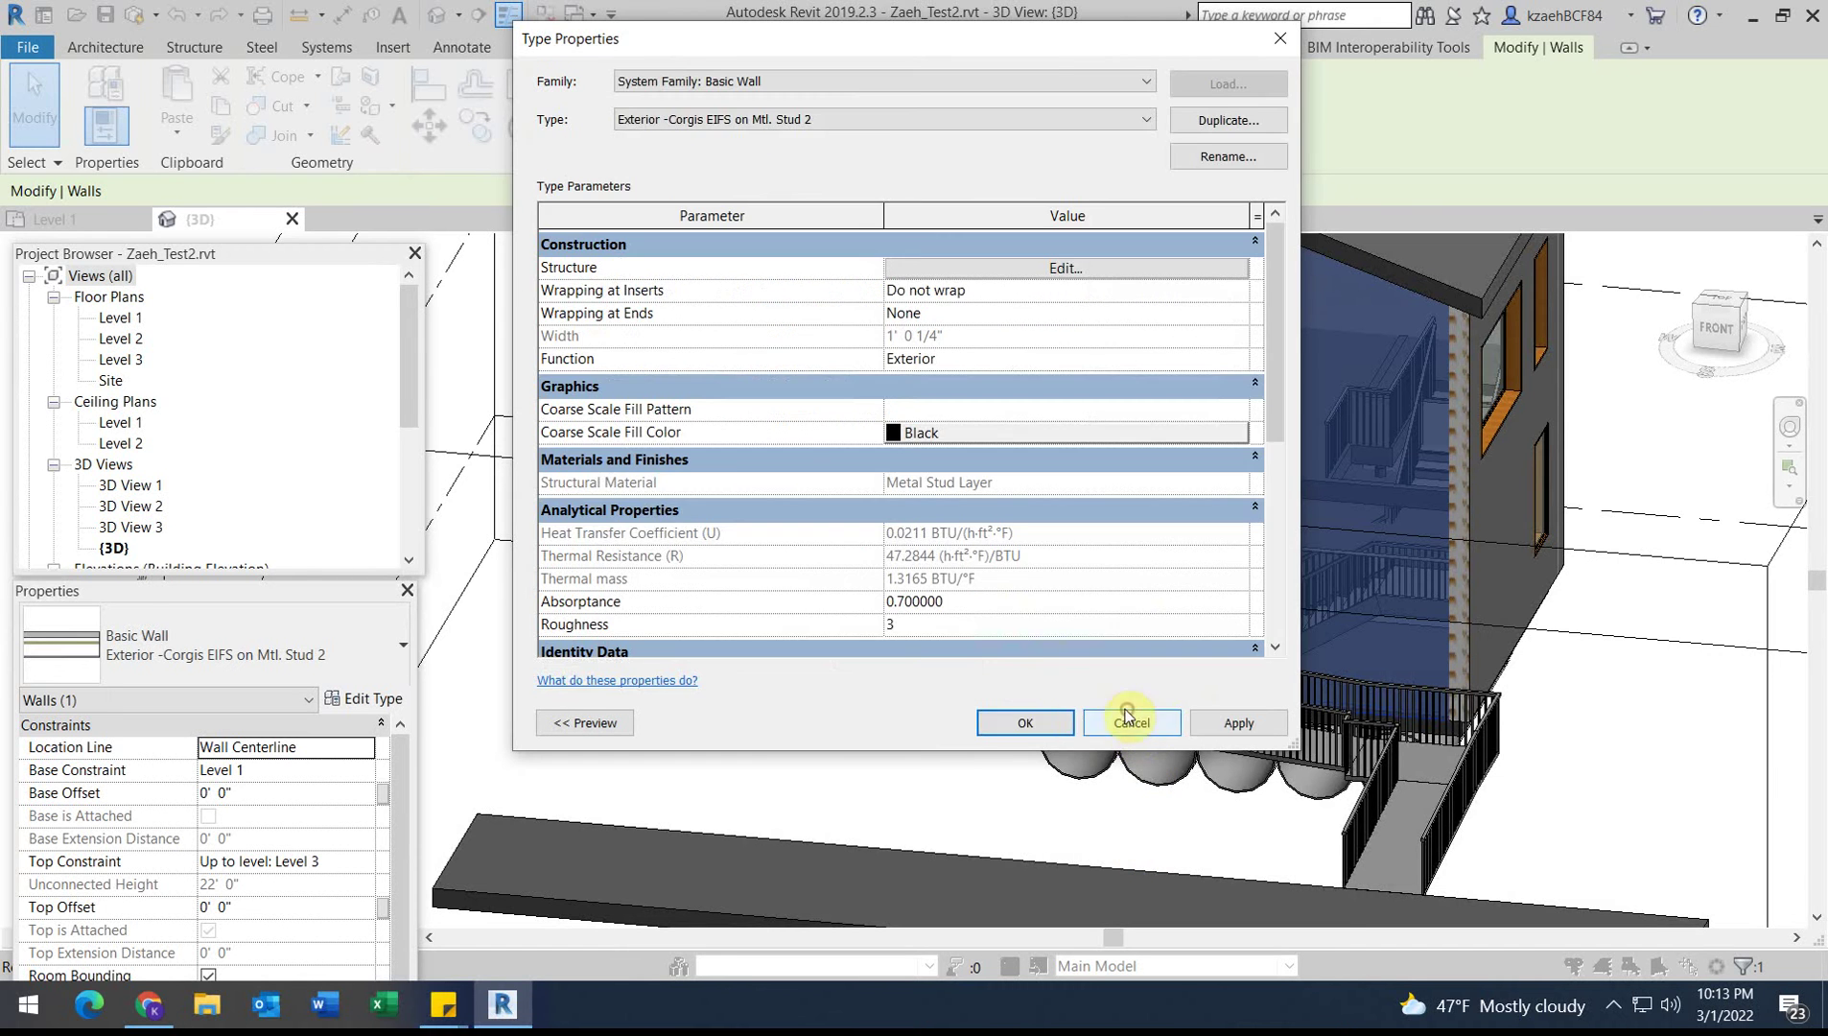
click(1066, 726)
click(894, 497)
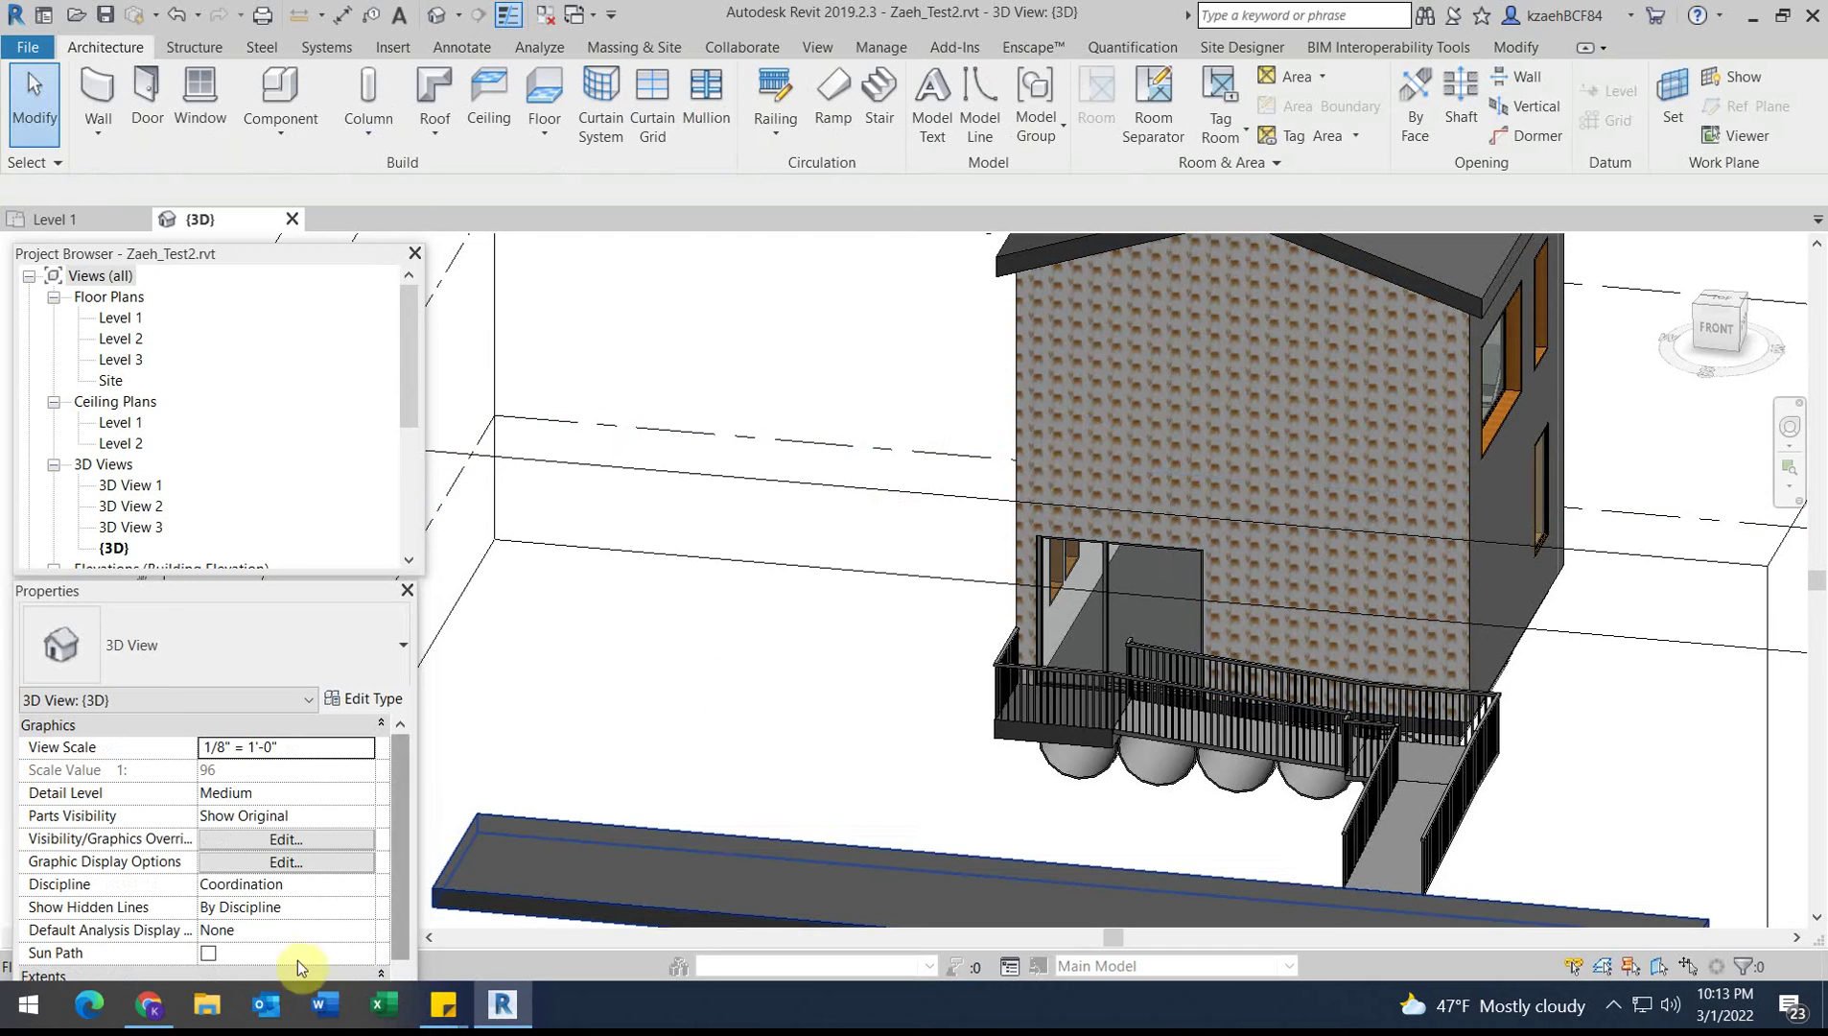
Step: Move the Properties palette so that it no longer covers the 3D view's display controls
drag(339, 570, 726, 315)
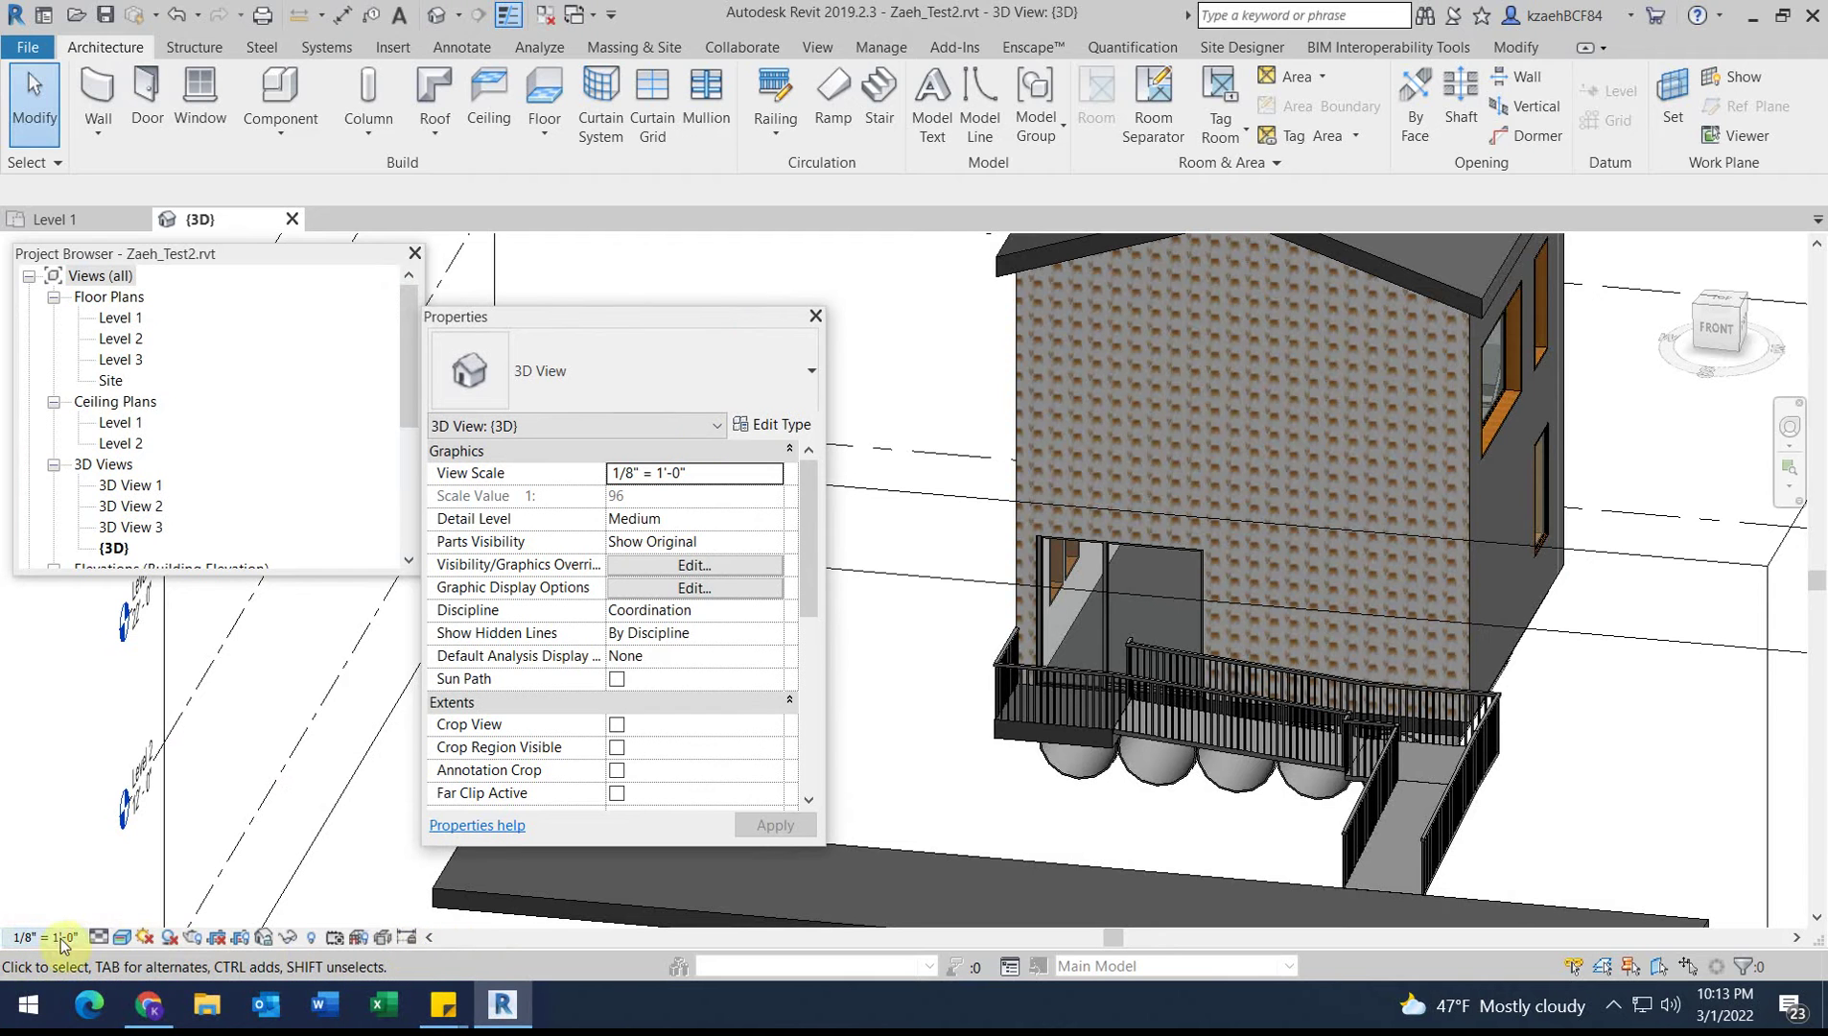
Step: Compare how the house displays in the Hidden Line and Realistic visual styles, ending with Realistic
click(123, 937)
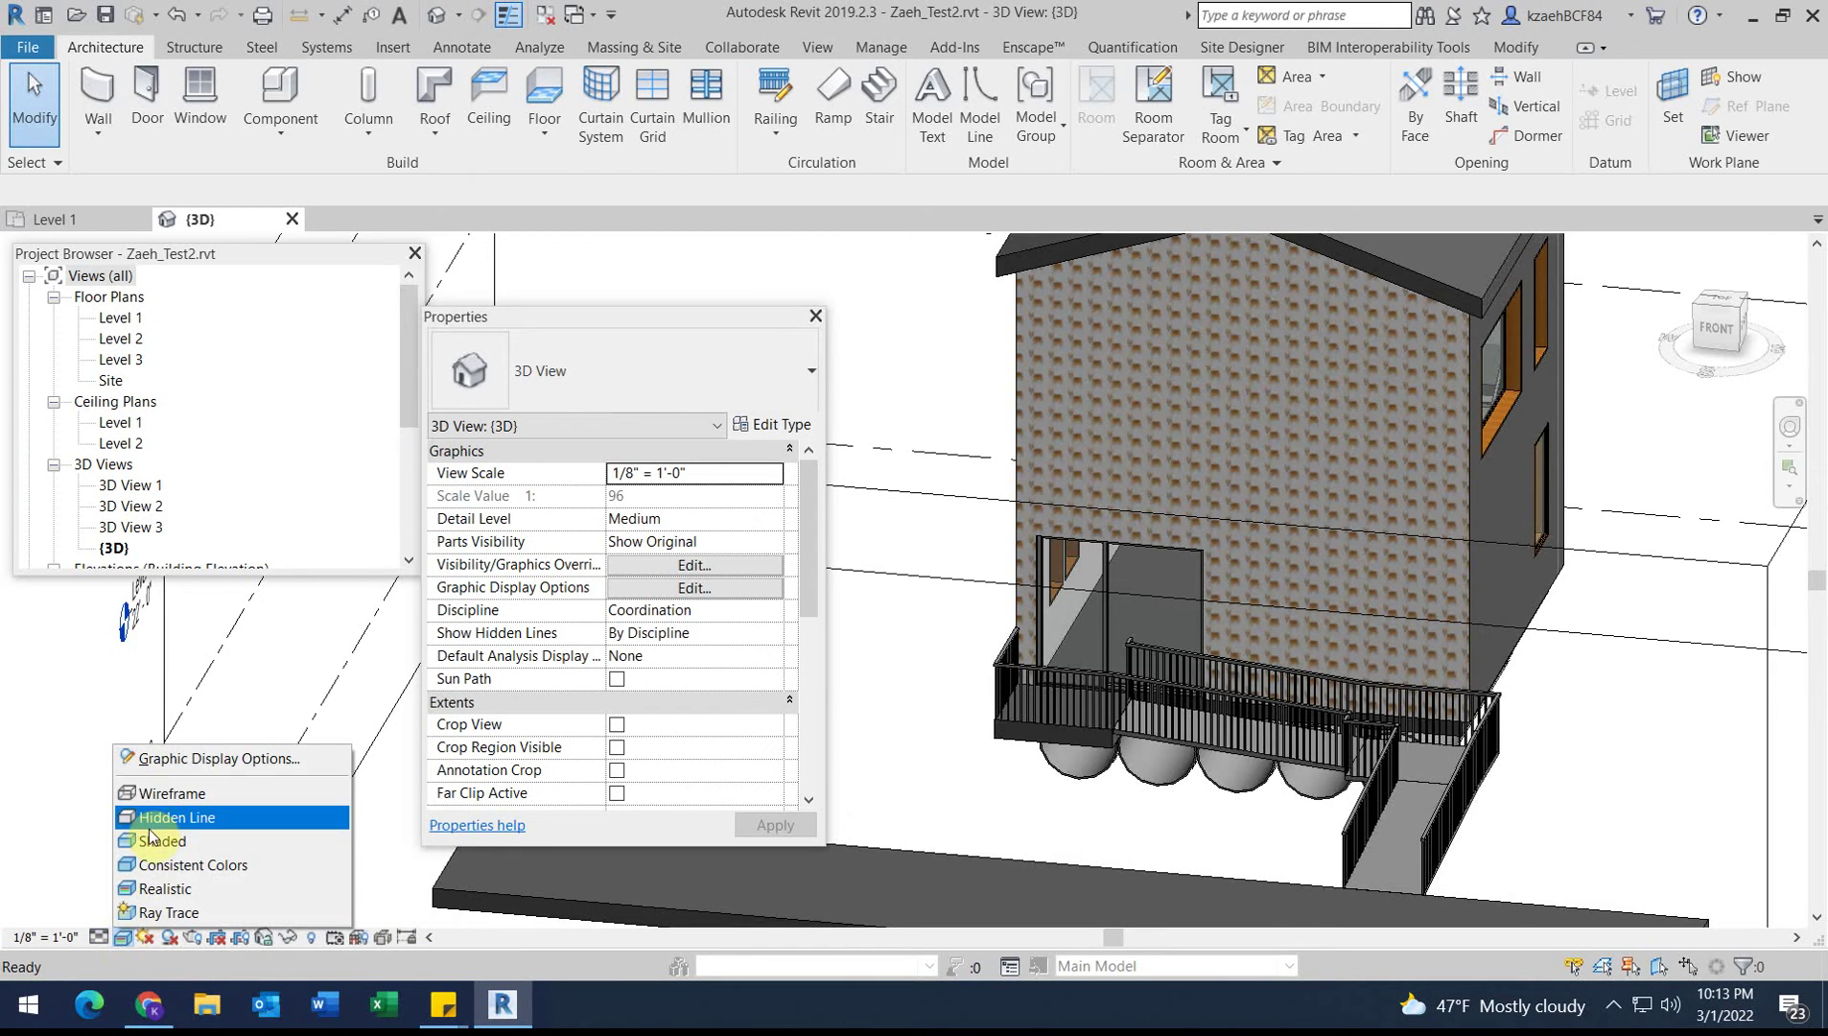
click(153, 817)
scroll(1142, 521, down, 3)
click(123, 937)
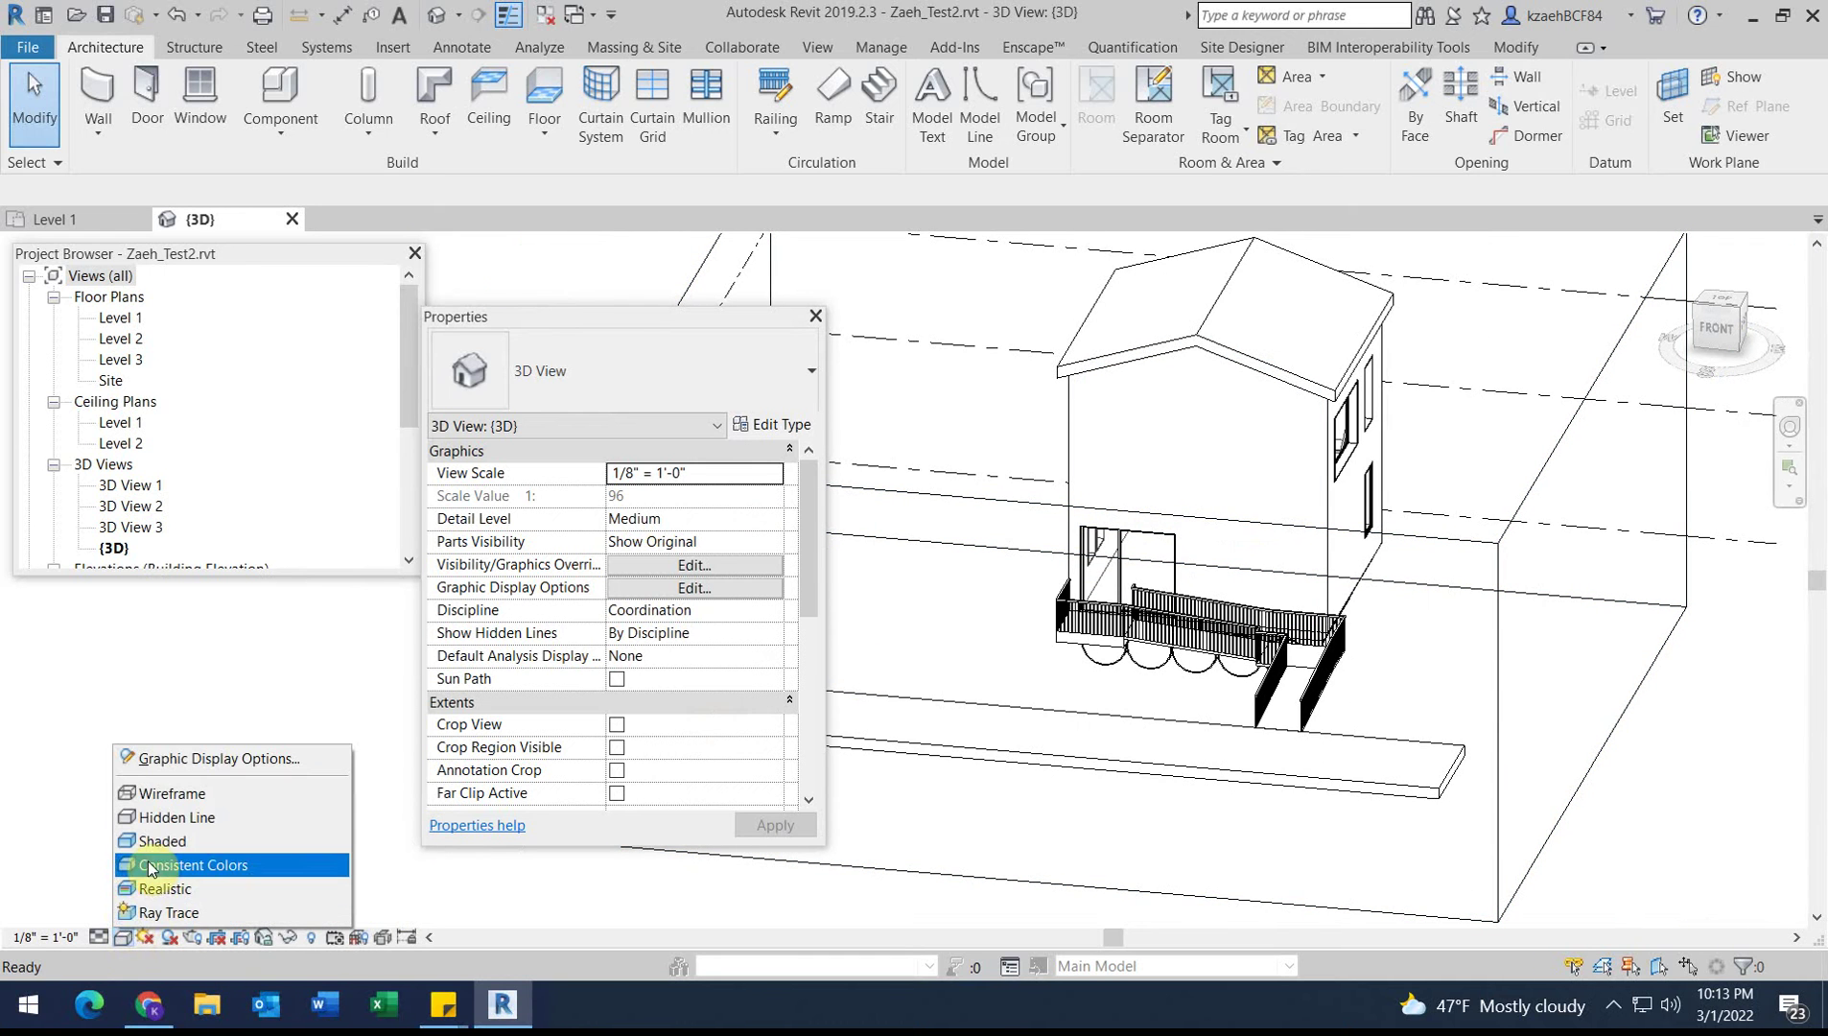
click(165, 888)
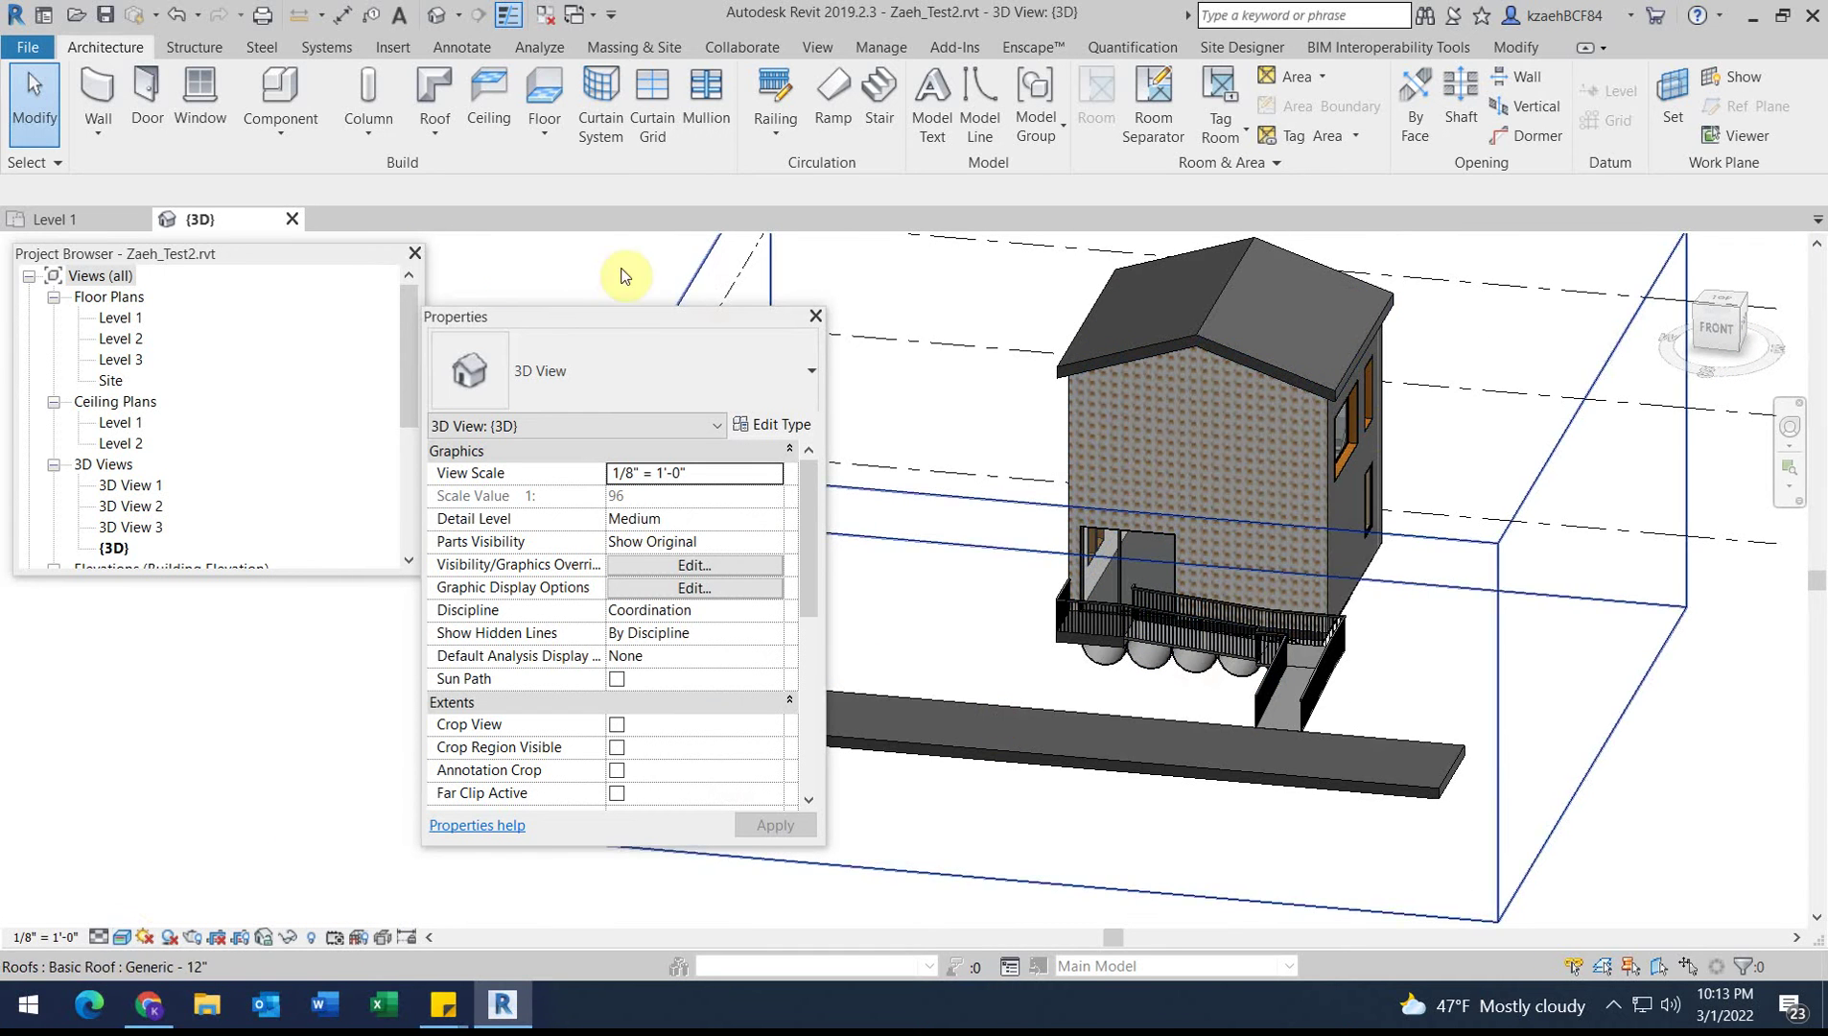
Step: Move the Properties palette below the Project Browser and select the house's front wall
drag(592, 307, 203, 601)
scroll(705, 456, up, 5)
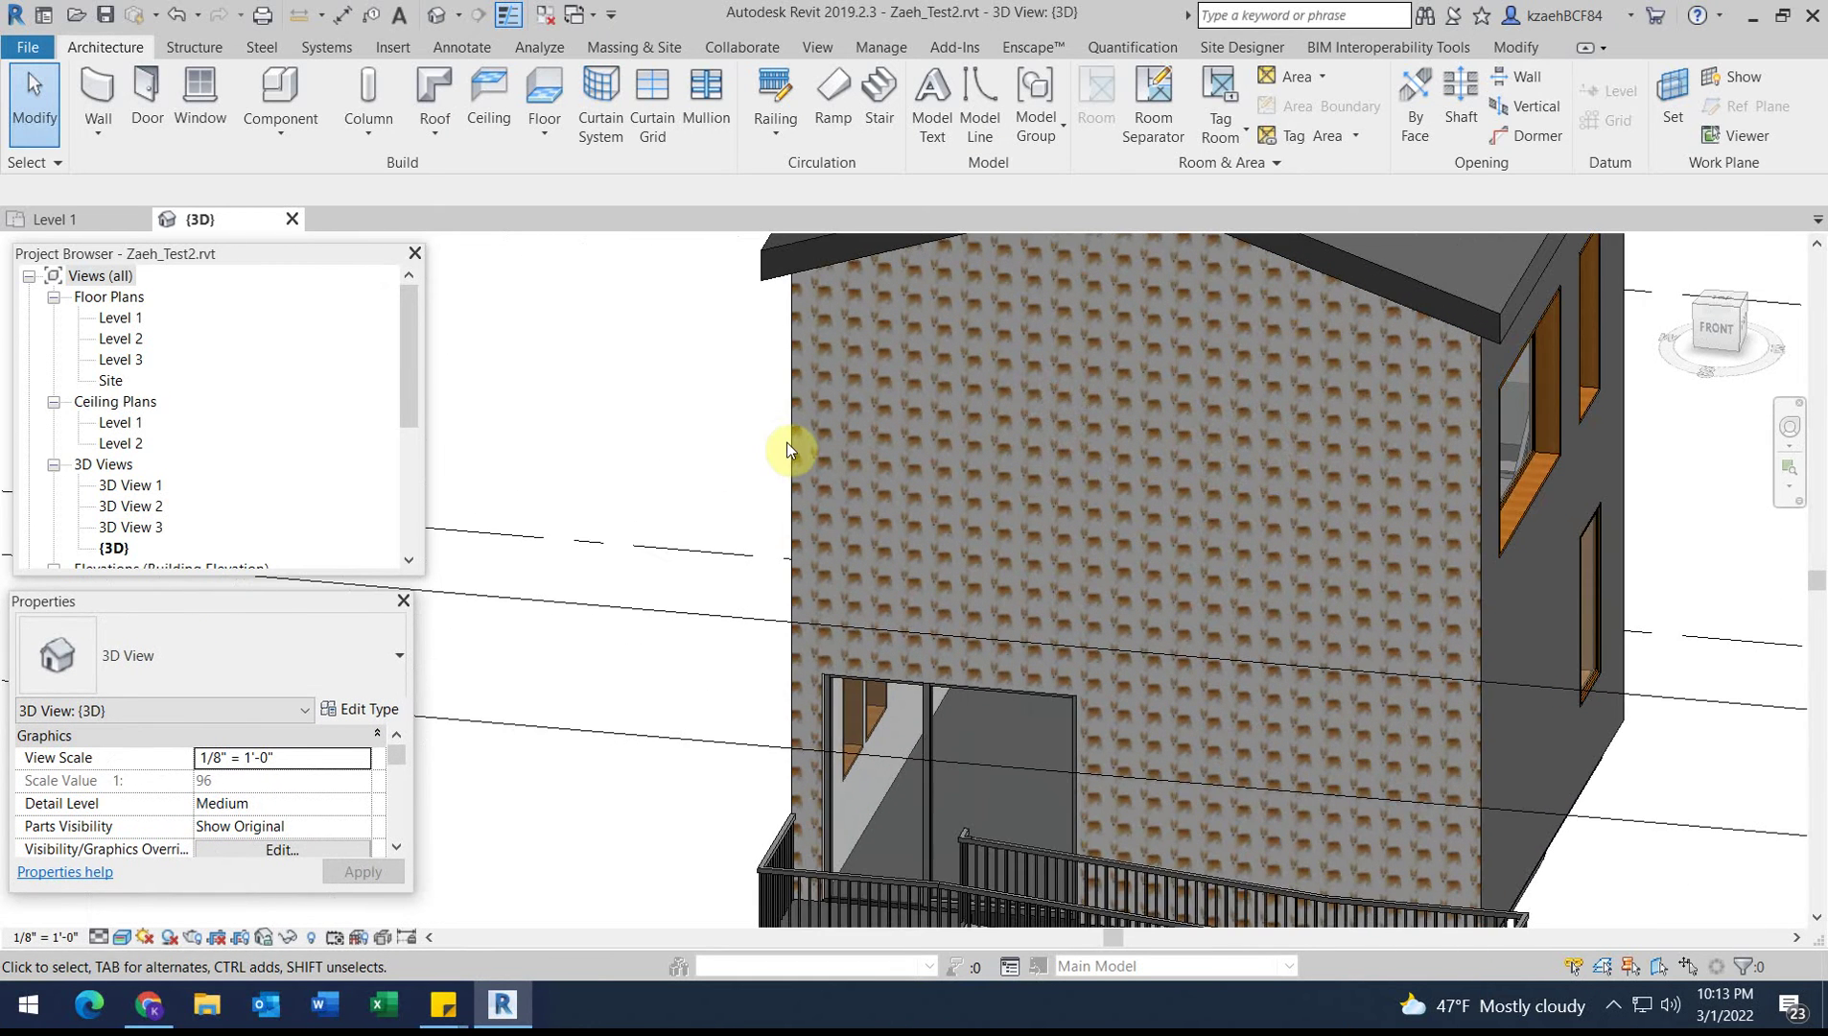
click(798, 441)
click(1097, 491)
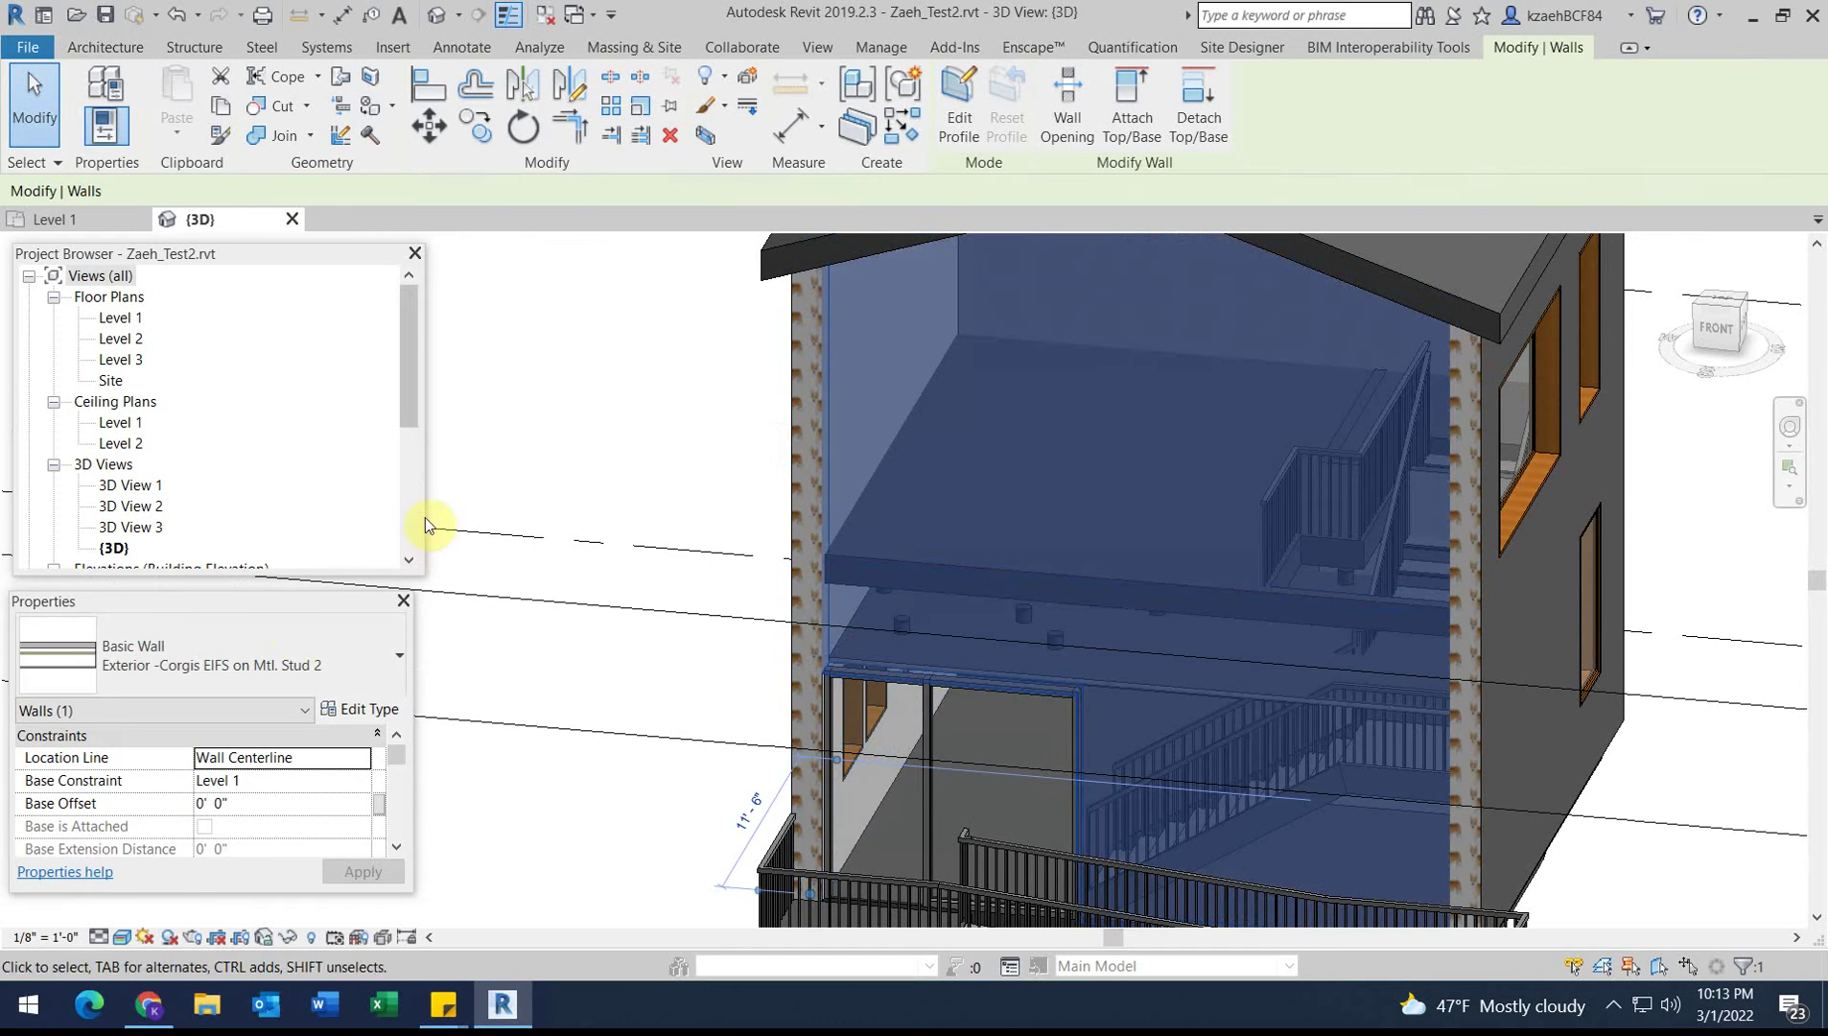
Step: Open the appearance settings of the CORGIS material from the exterior finish layer in the wall type's structure
click(354, 714)
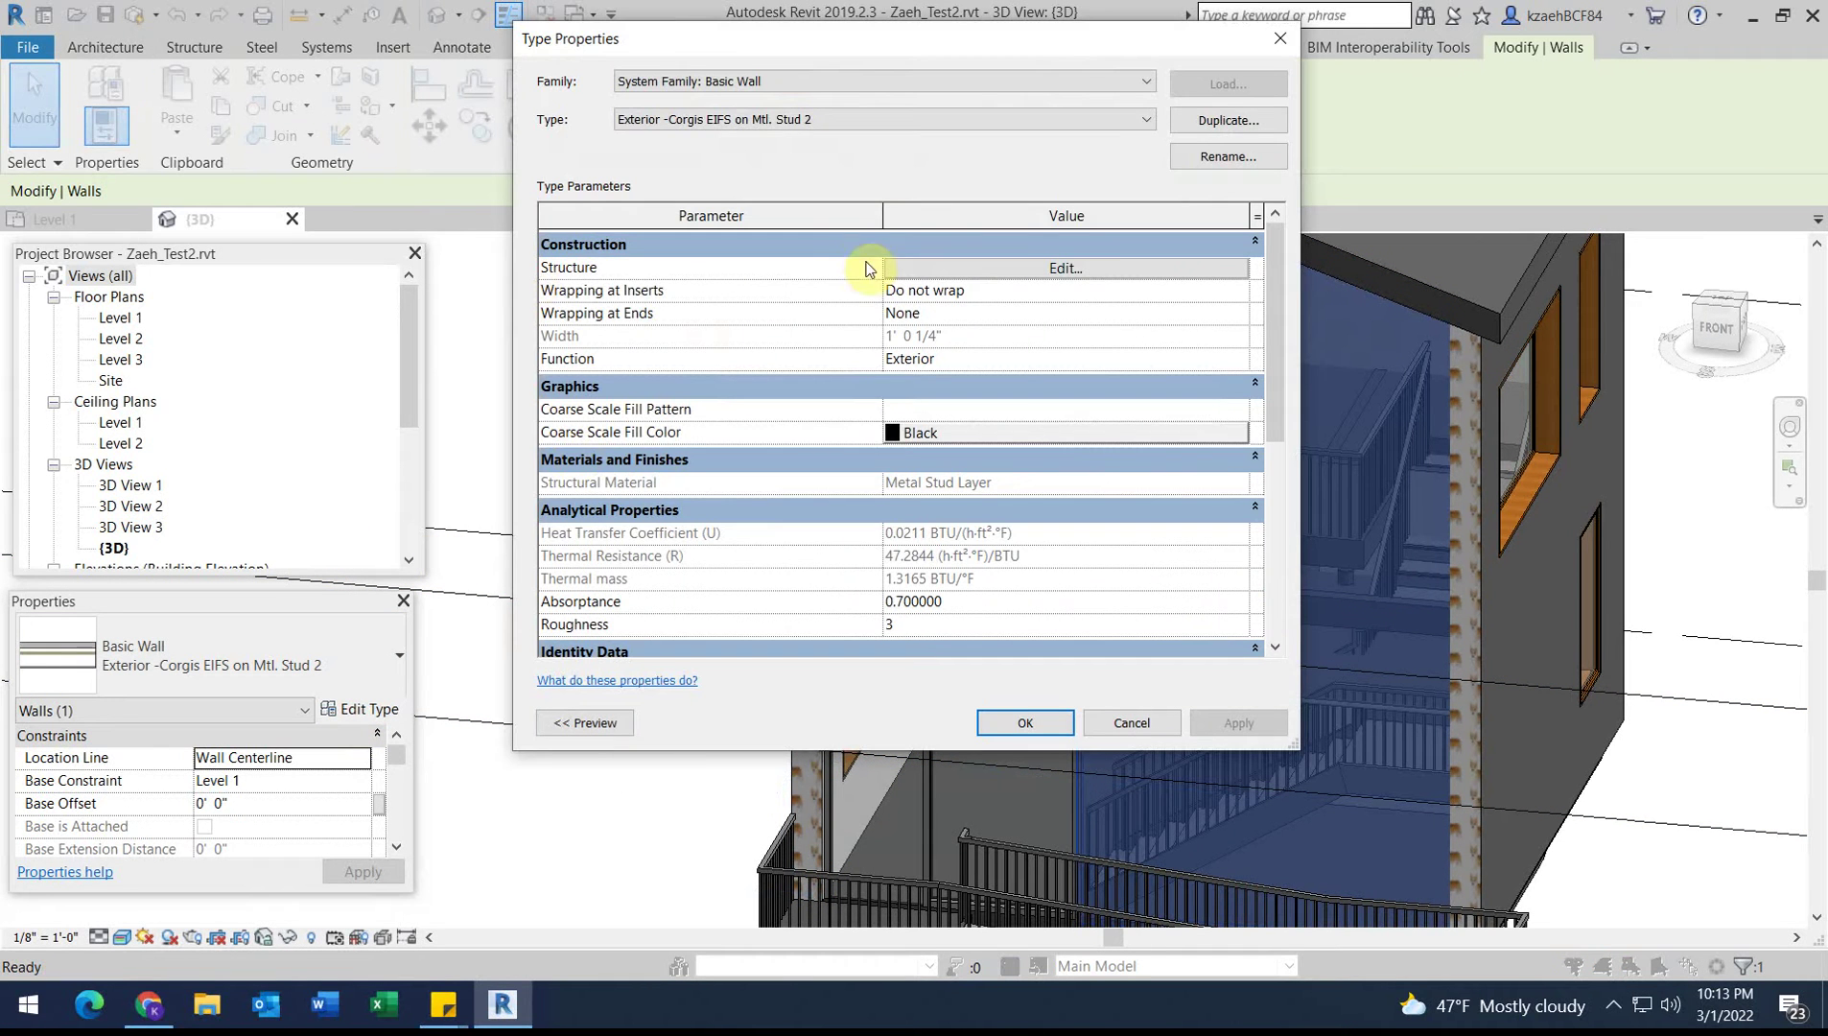
click(1072, 268)
click(845, 241)
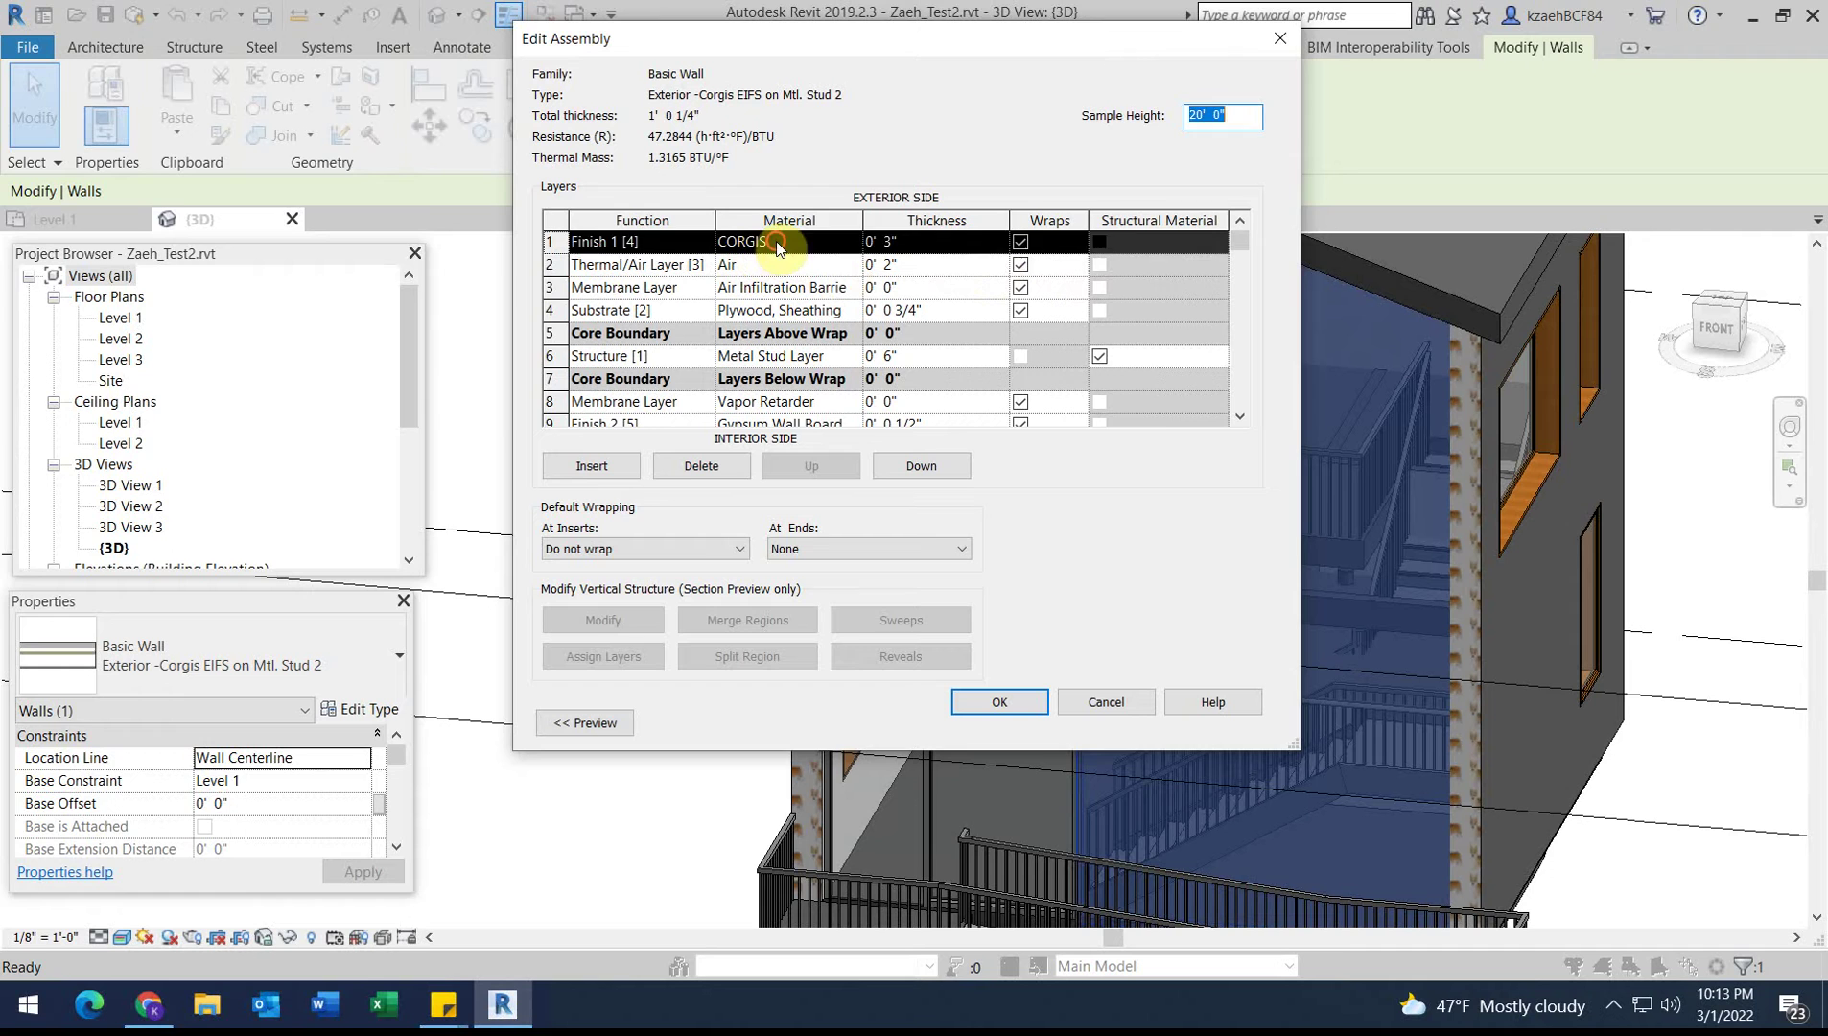
click(845, 240)
click(856, 244)
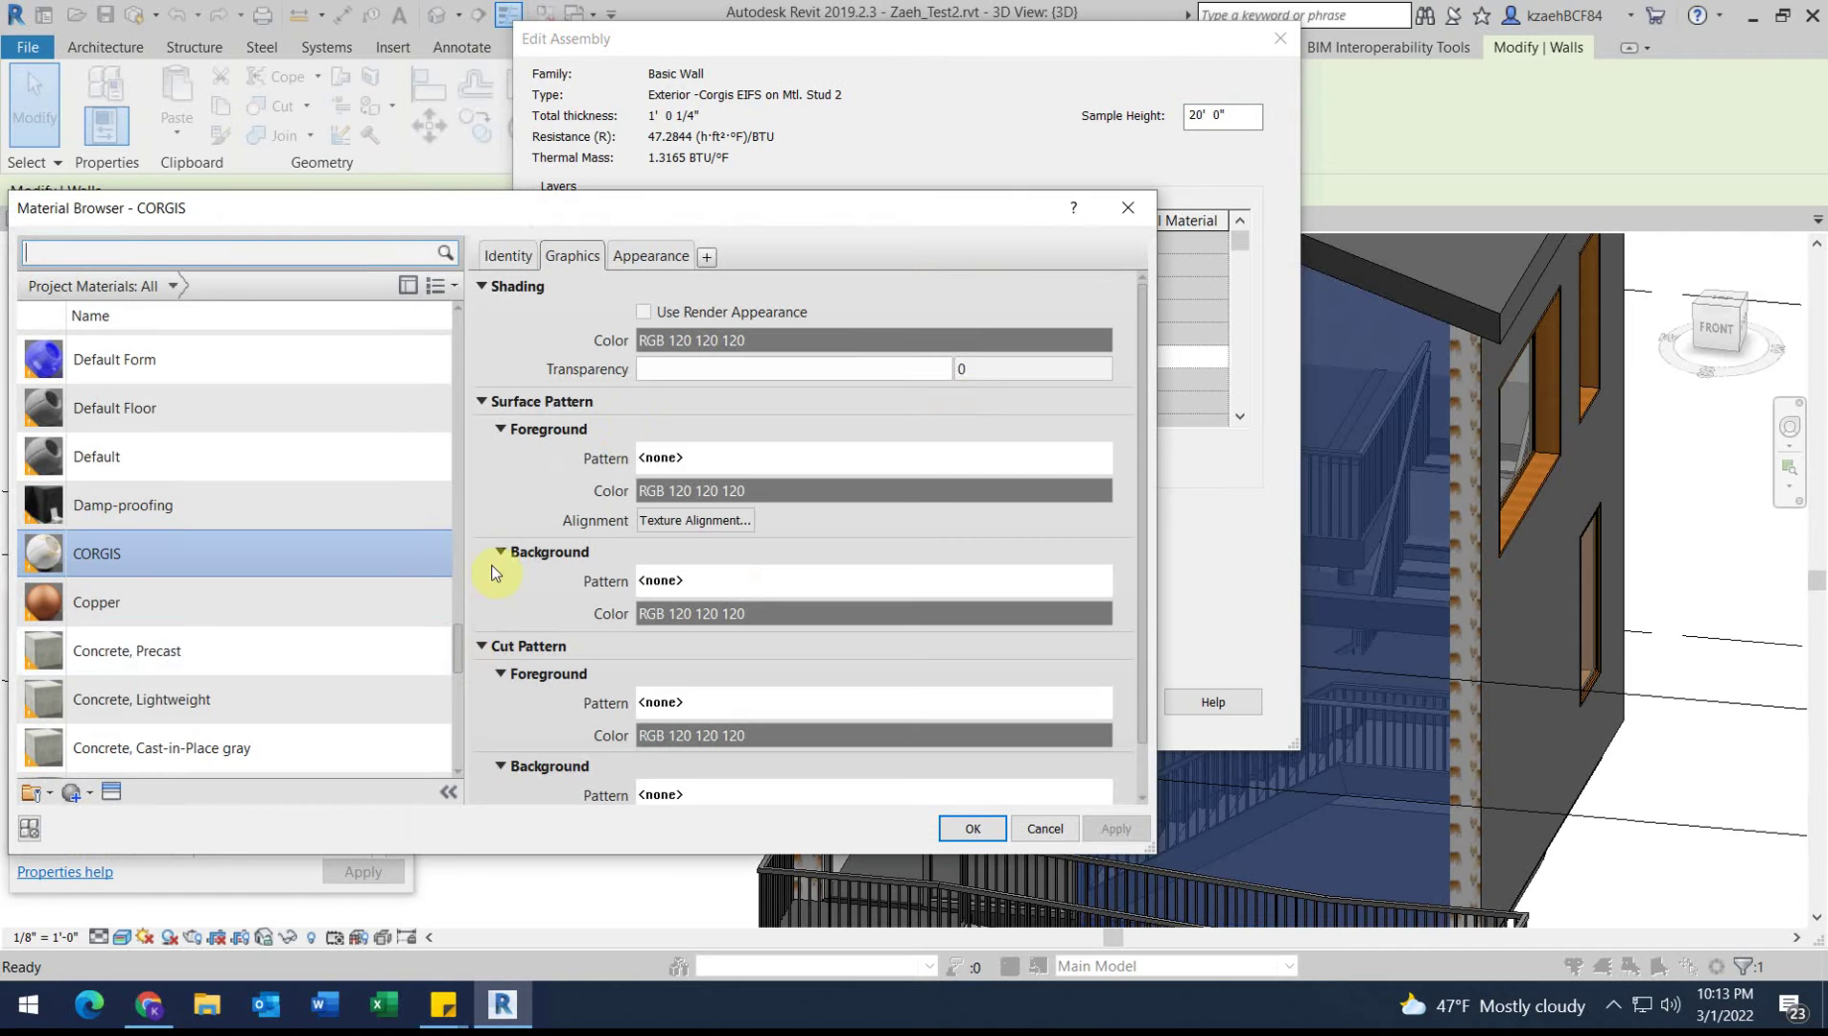
click(654, 257)
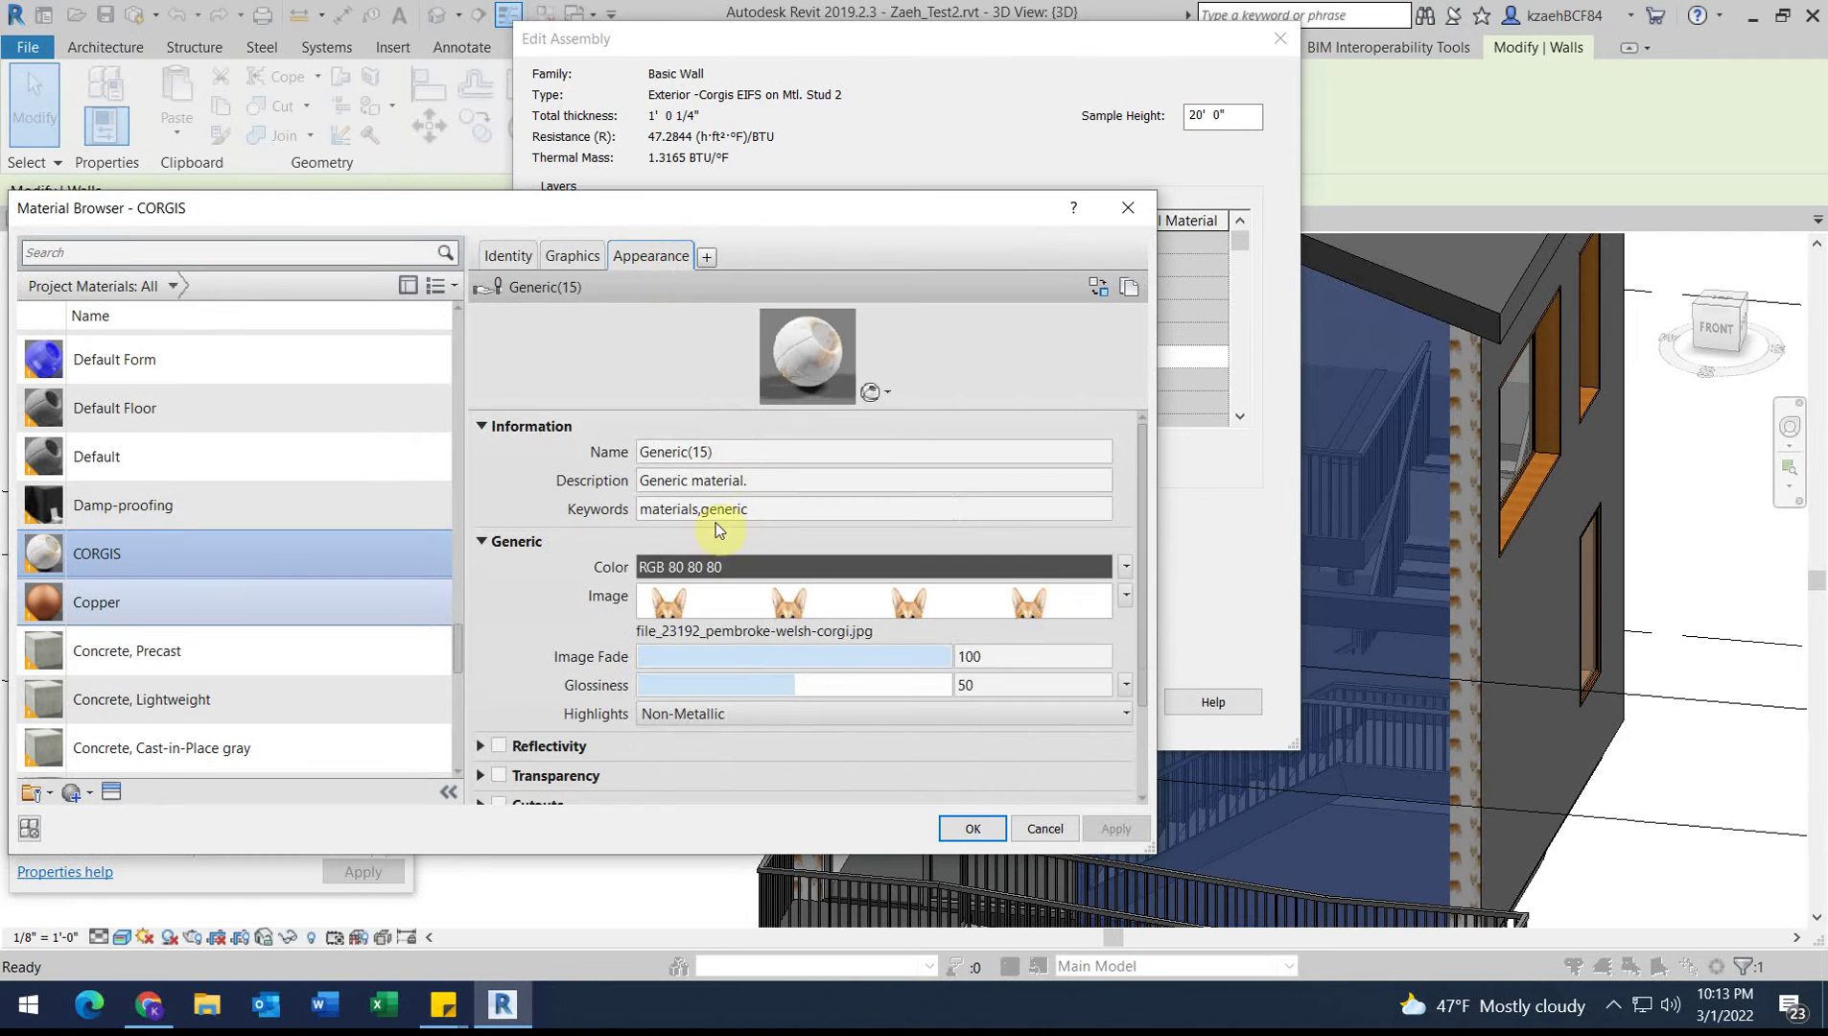
Step: Open the corgi image in the Texture Editor and set its sample size to 10' with width and height linked
click(733, 633)
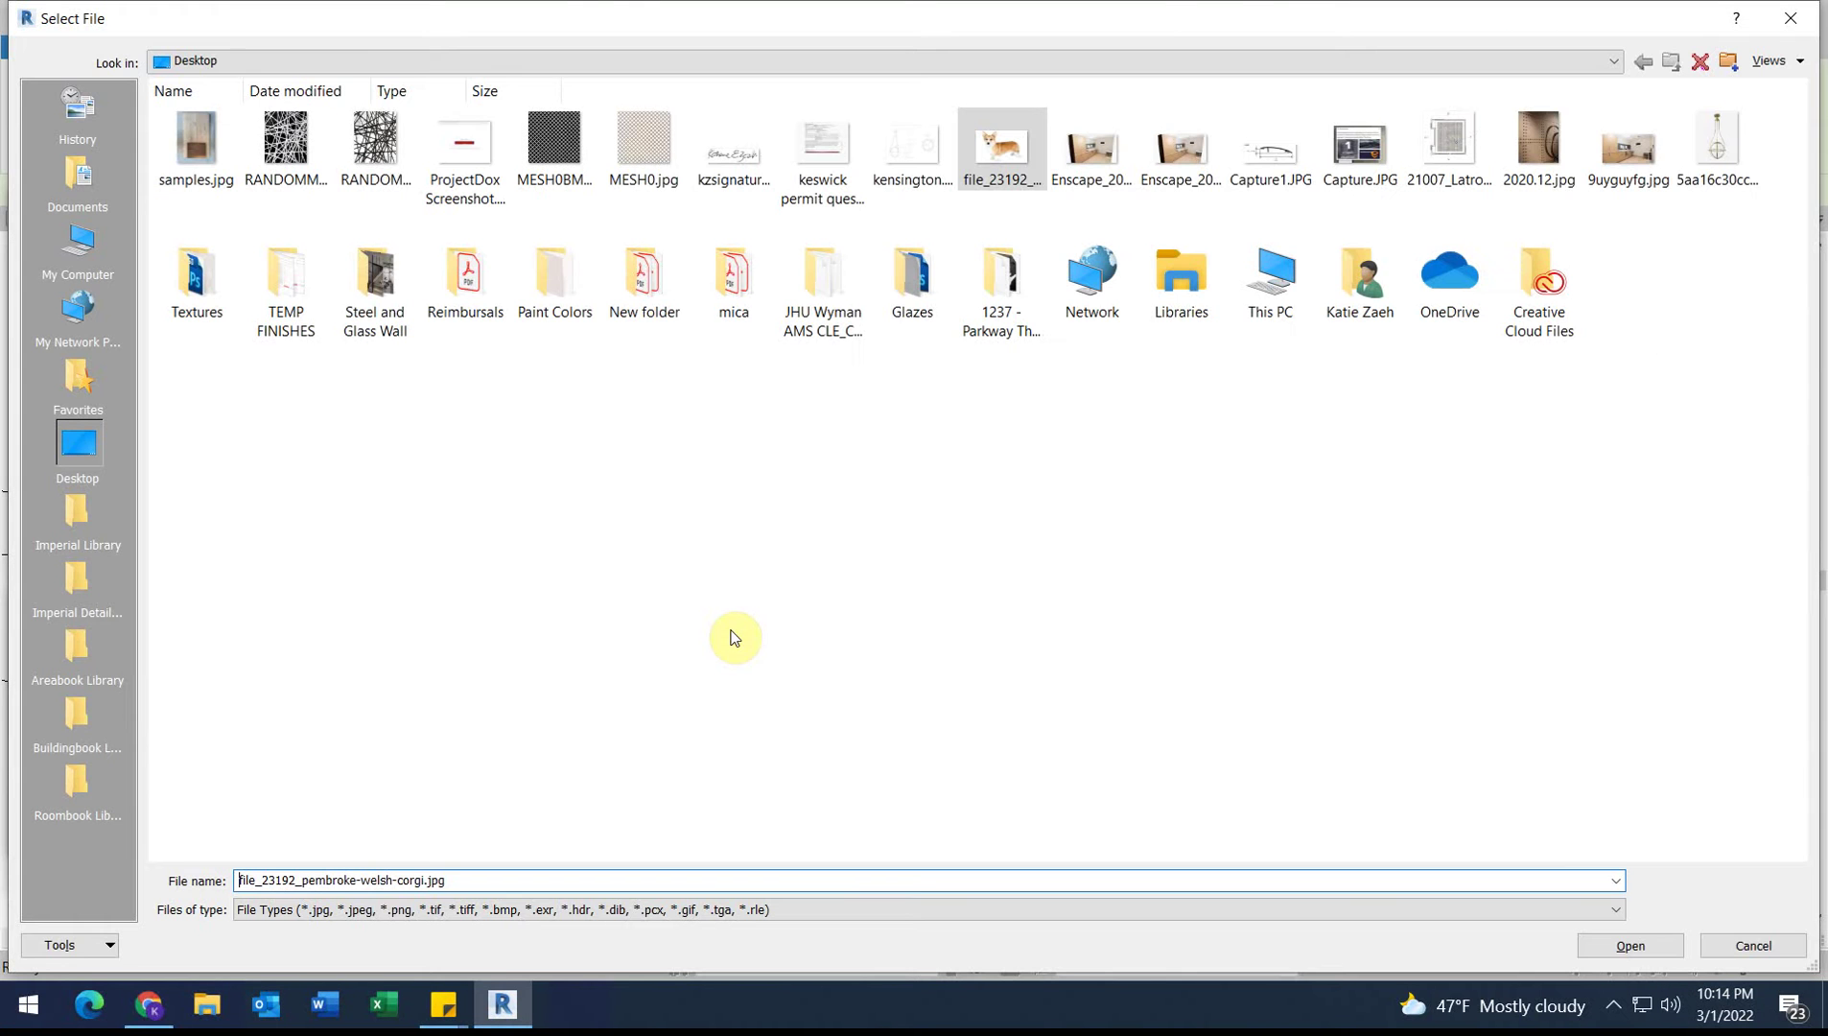
click(1788, 14)
click(705, 598)
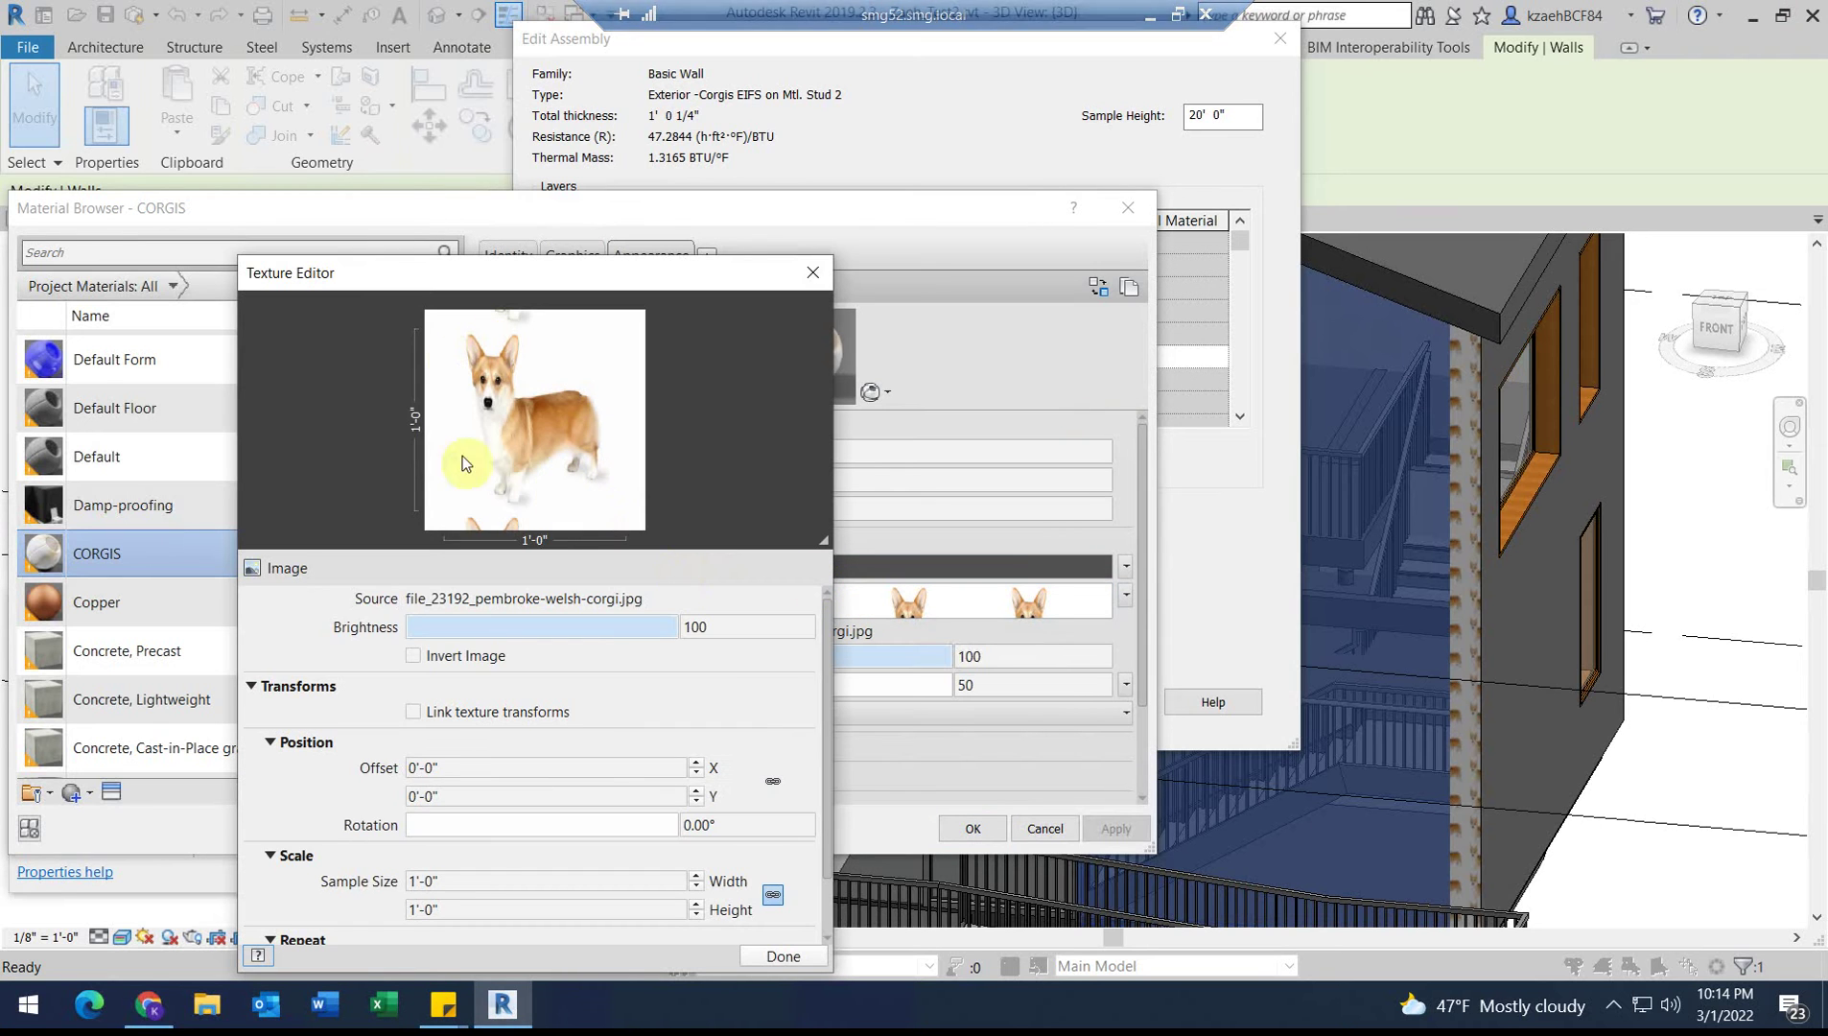
scroll(466, 844, down, 1)
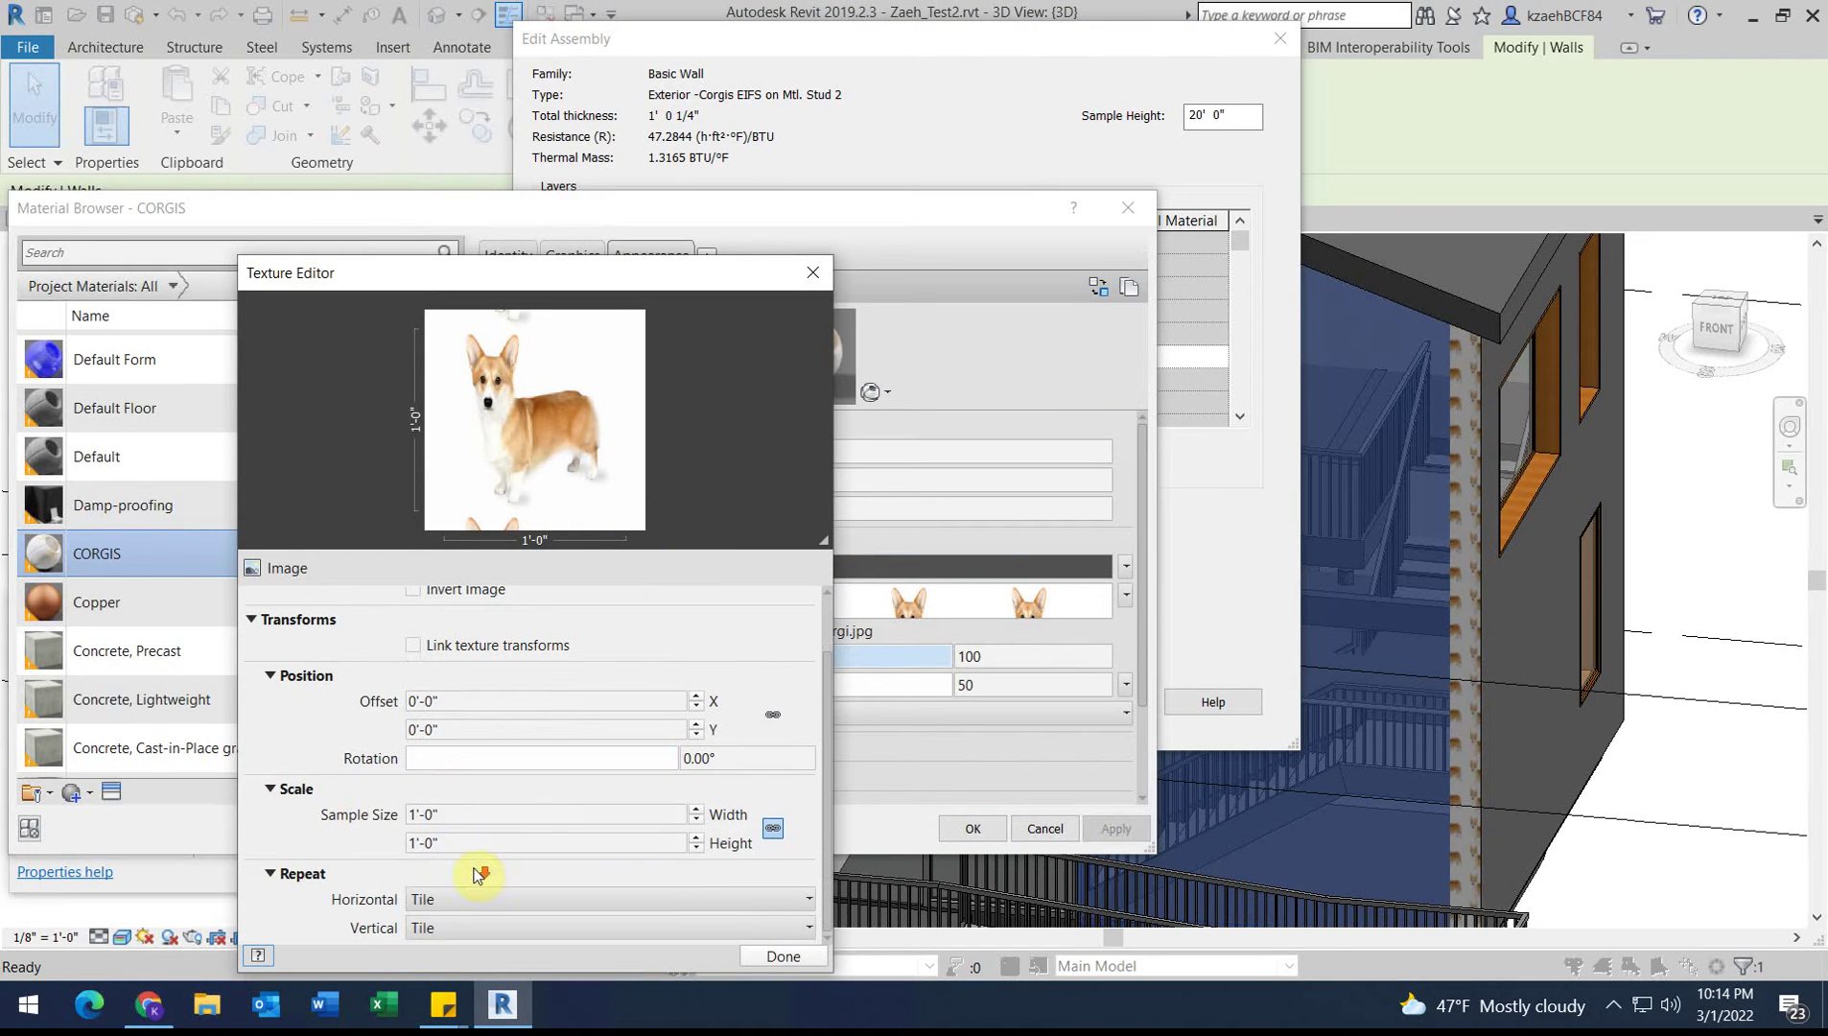
click(467, 816)
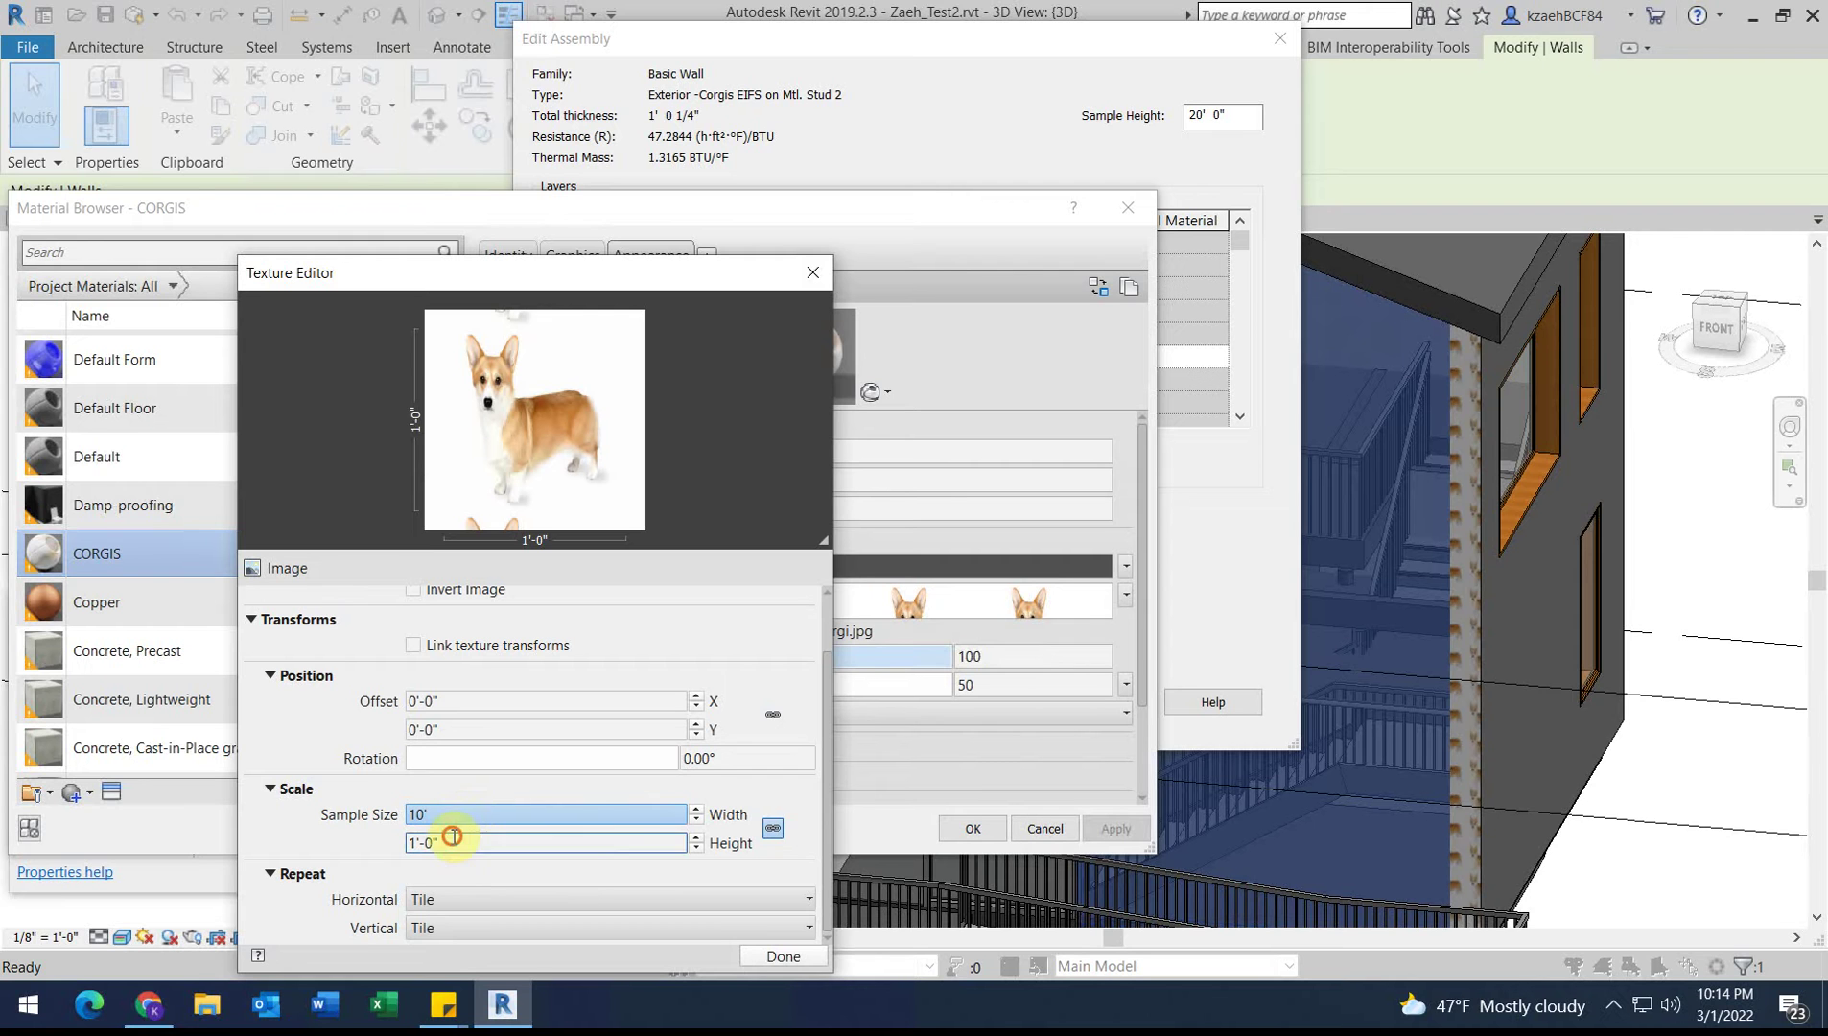
key(Tab)
drag(549, 281, 500, 76)
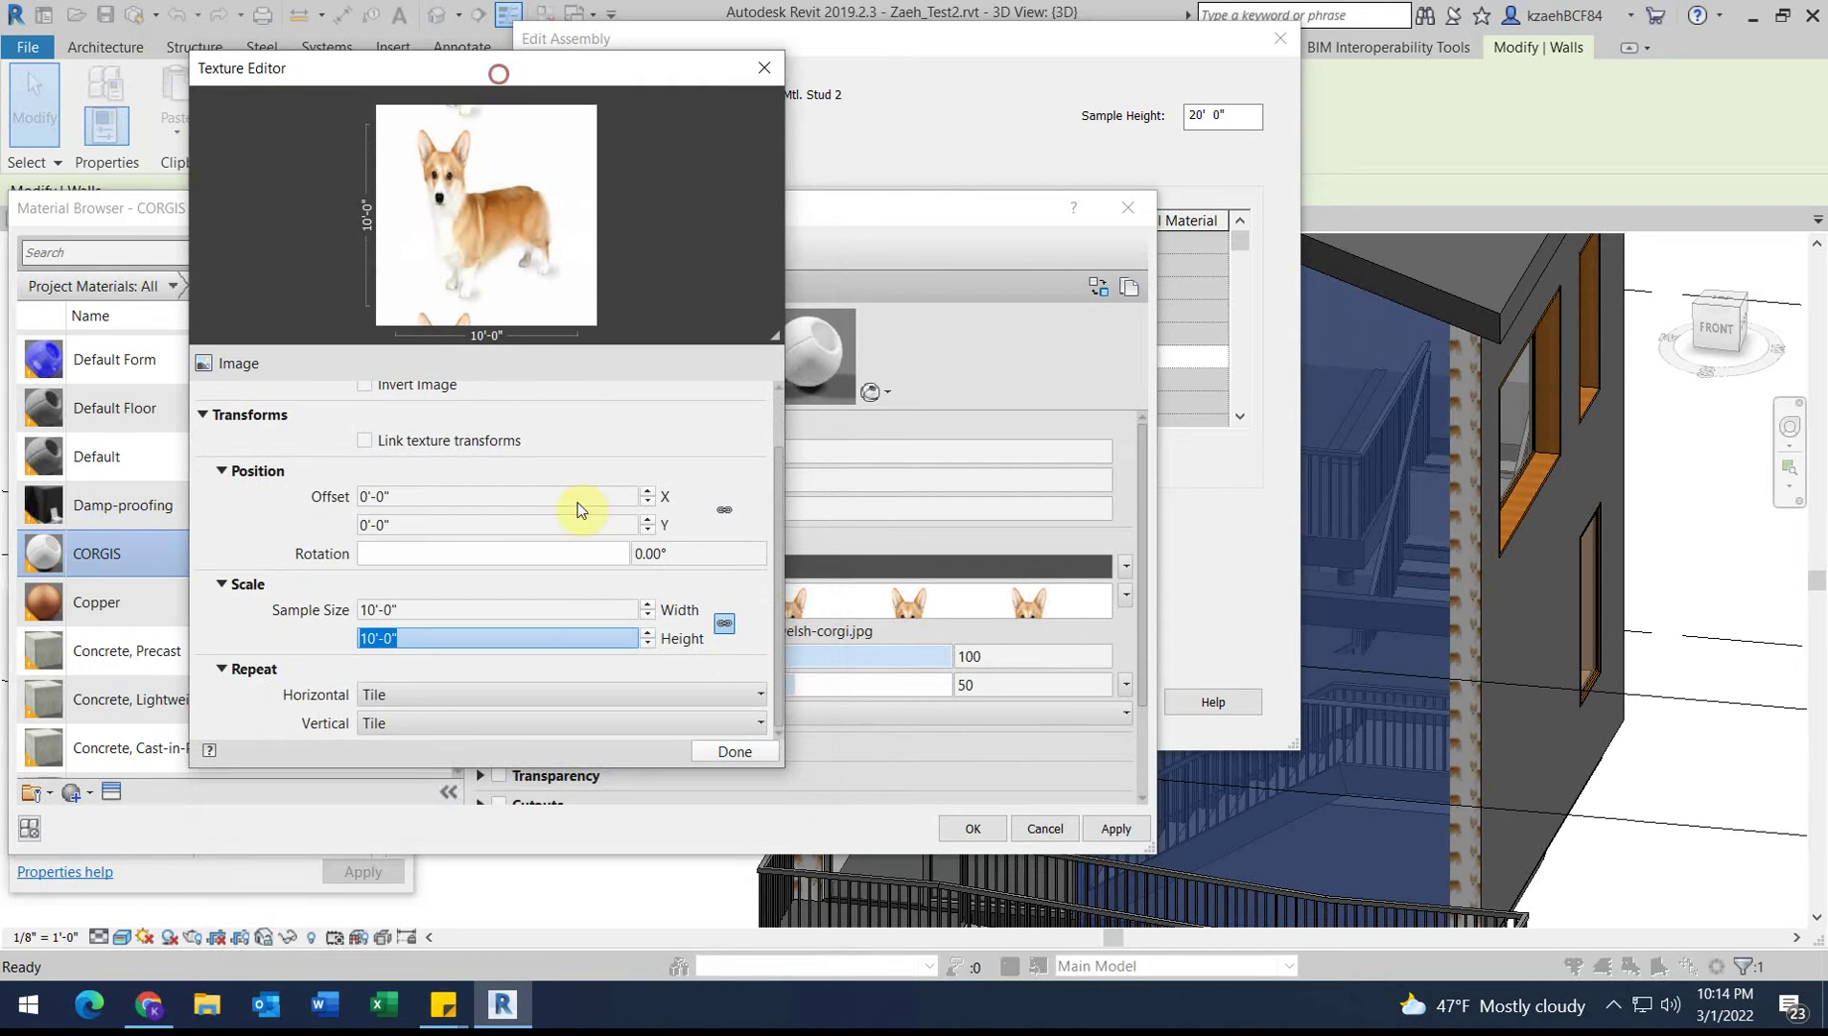
Step: Unlink the corgi image's sample width and height, set the height to 20', and apply the texture change
click(725, 625)
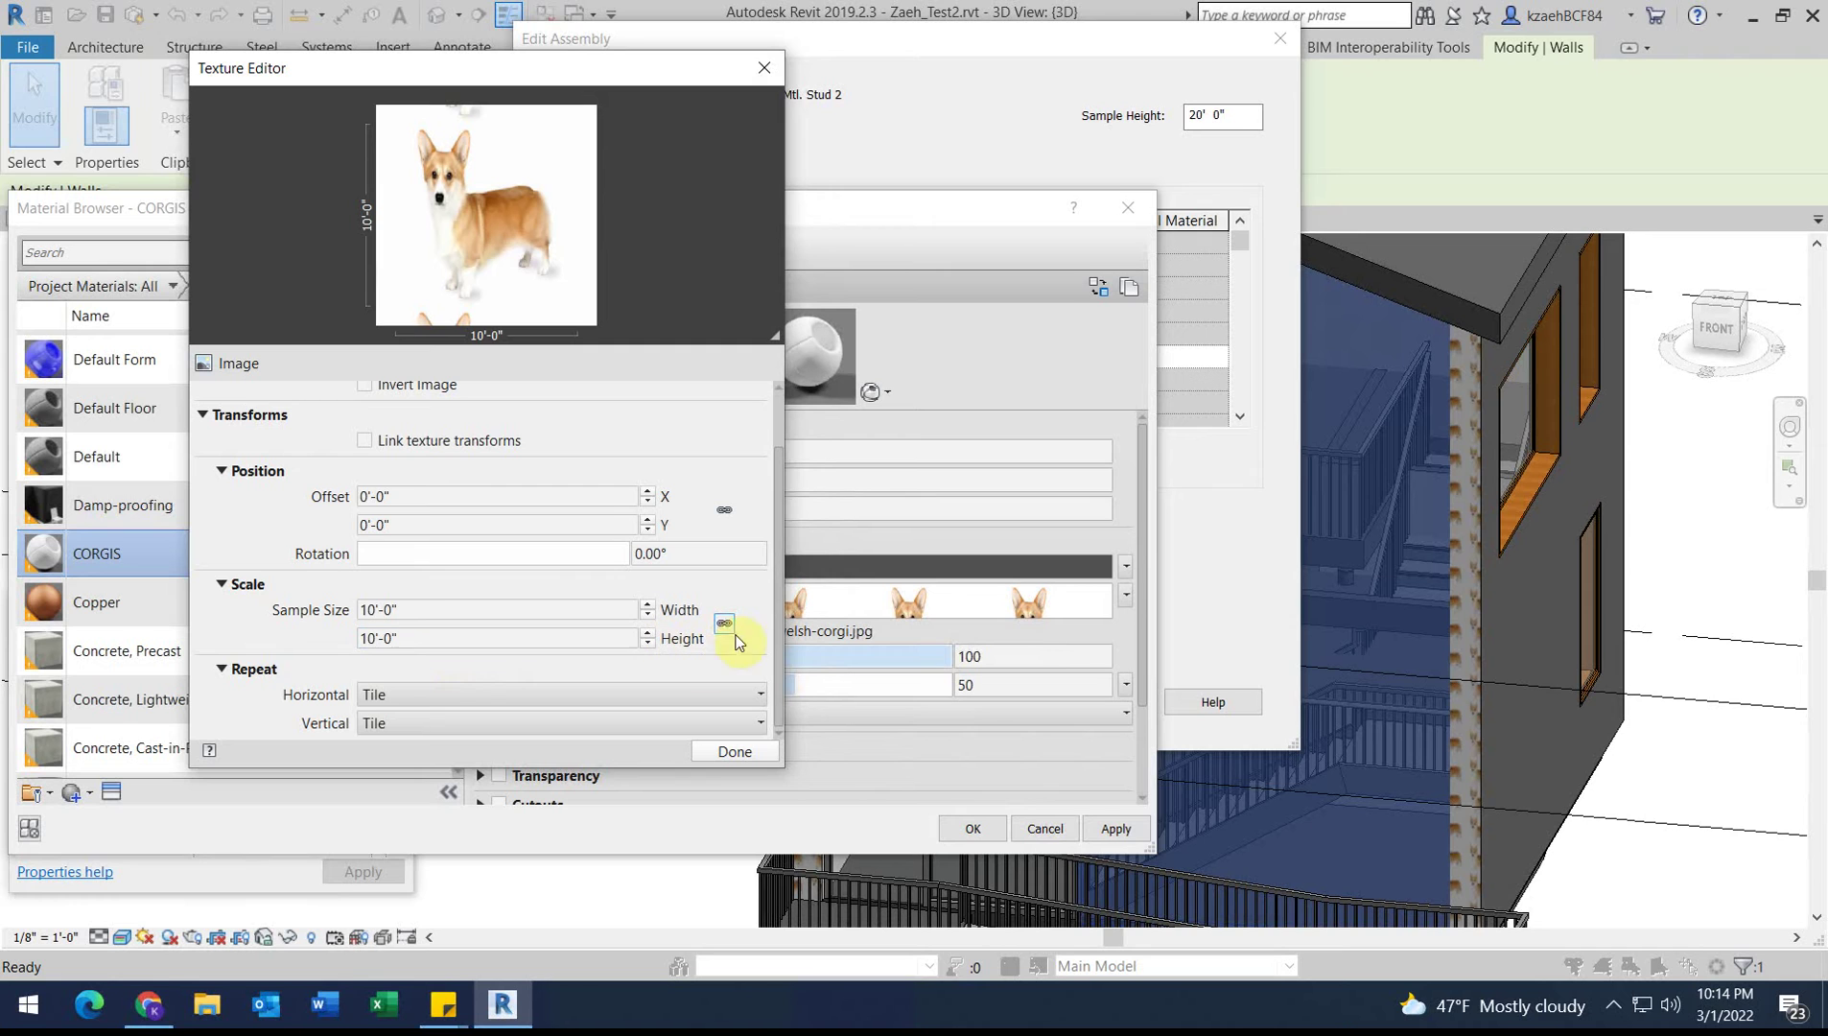
click(488, 641)
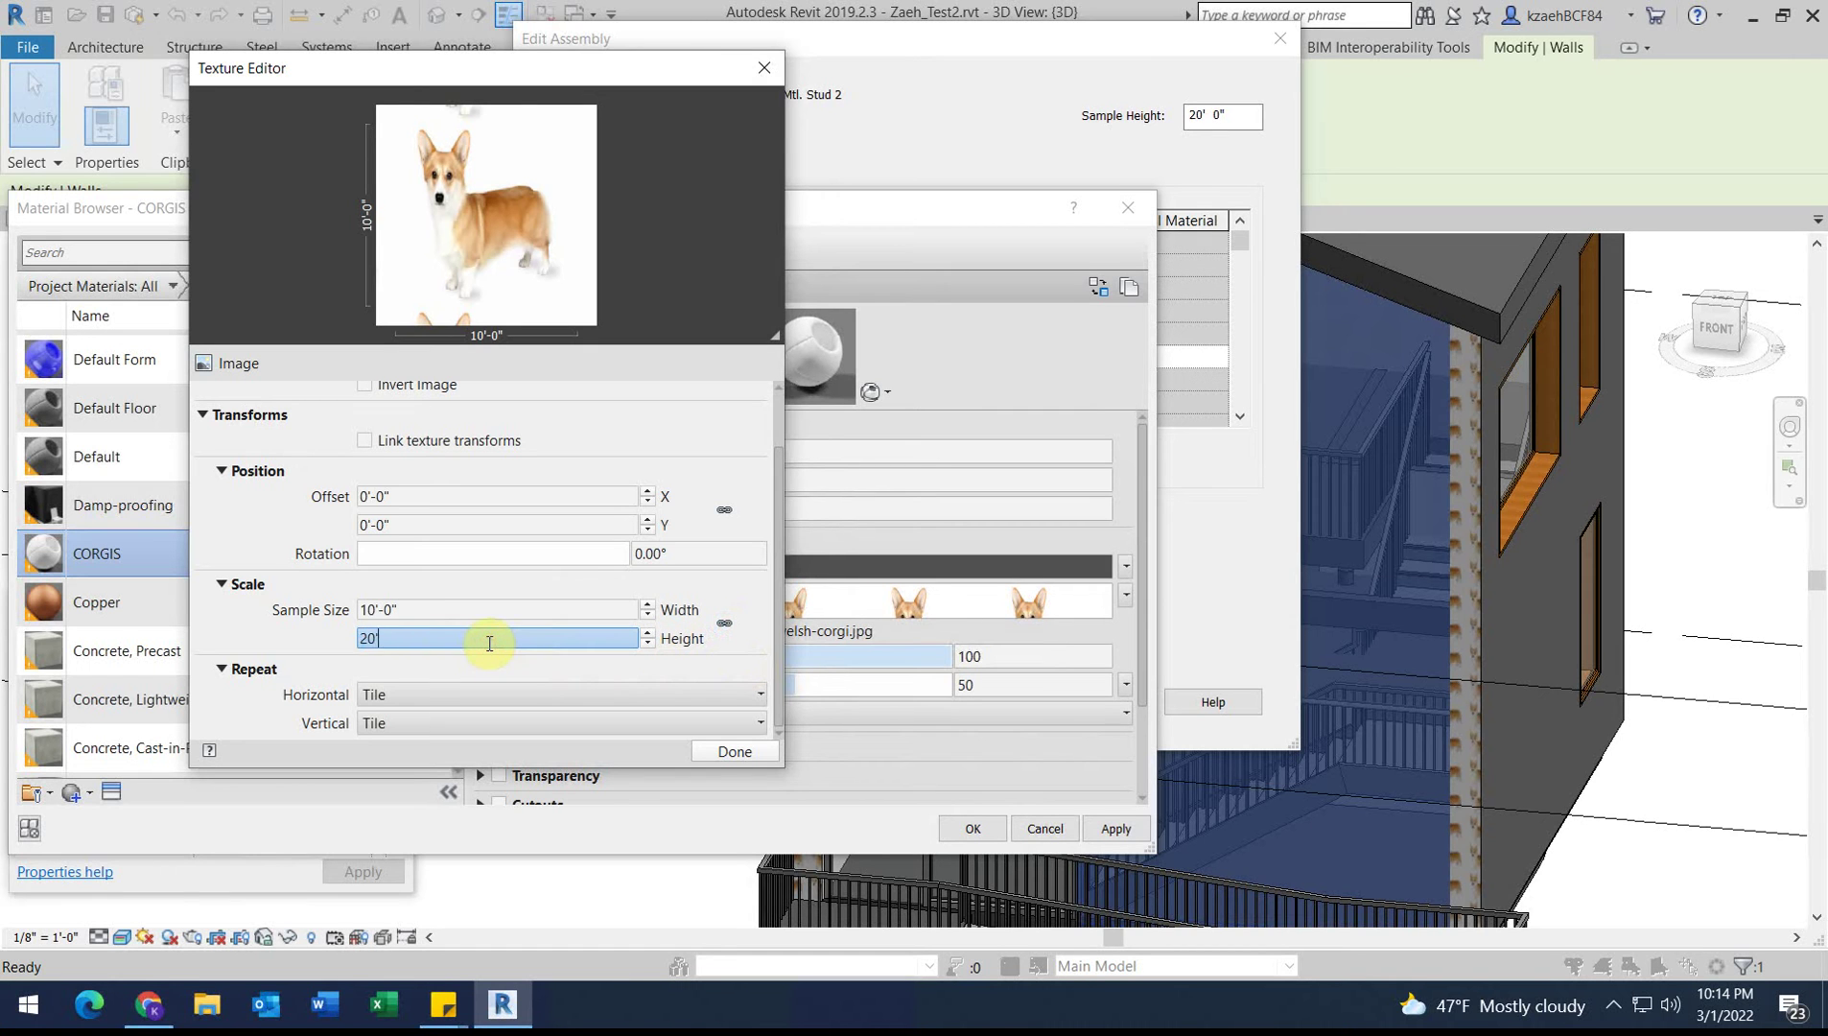
click(752, 755)
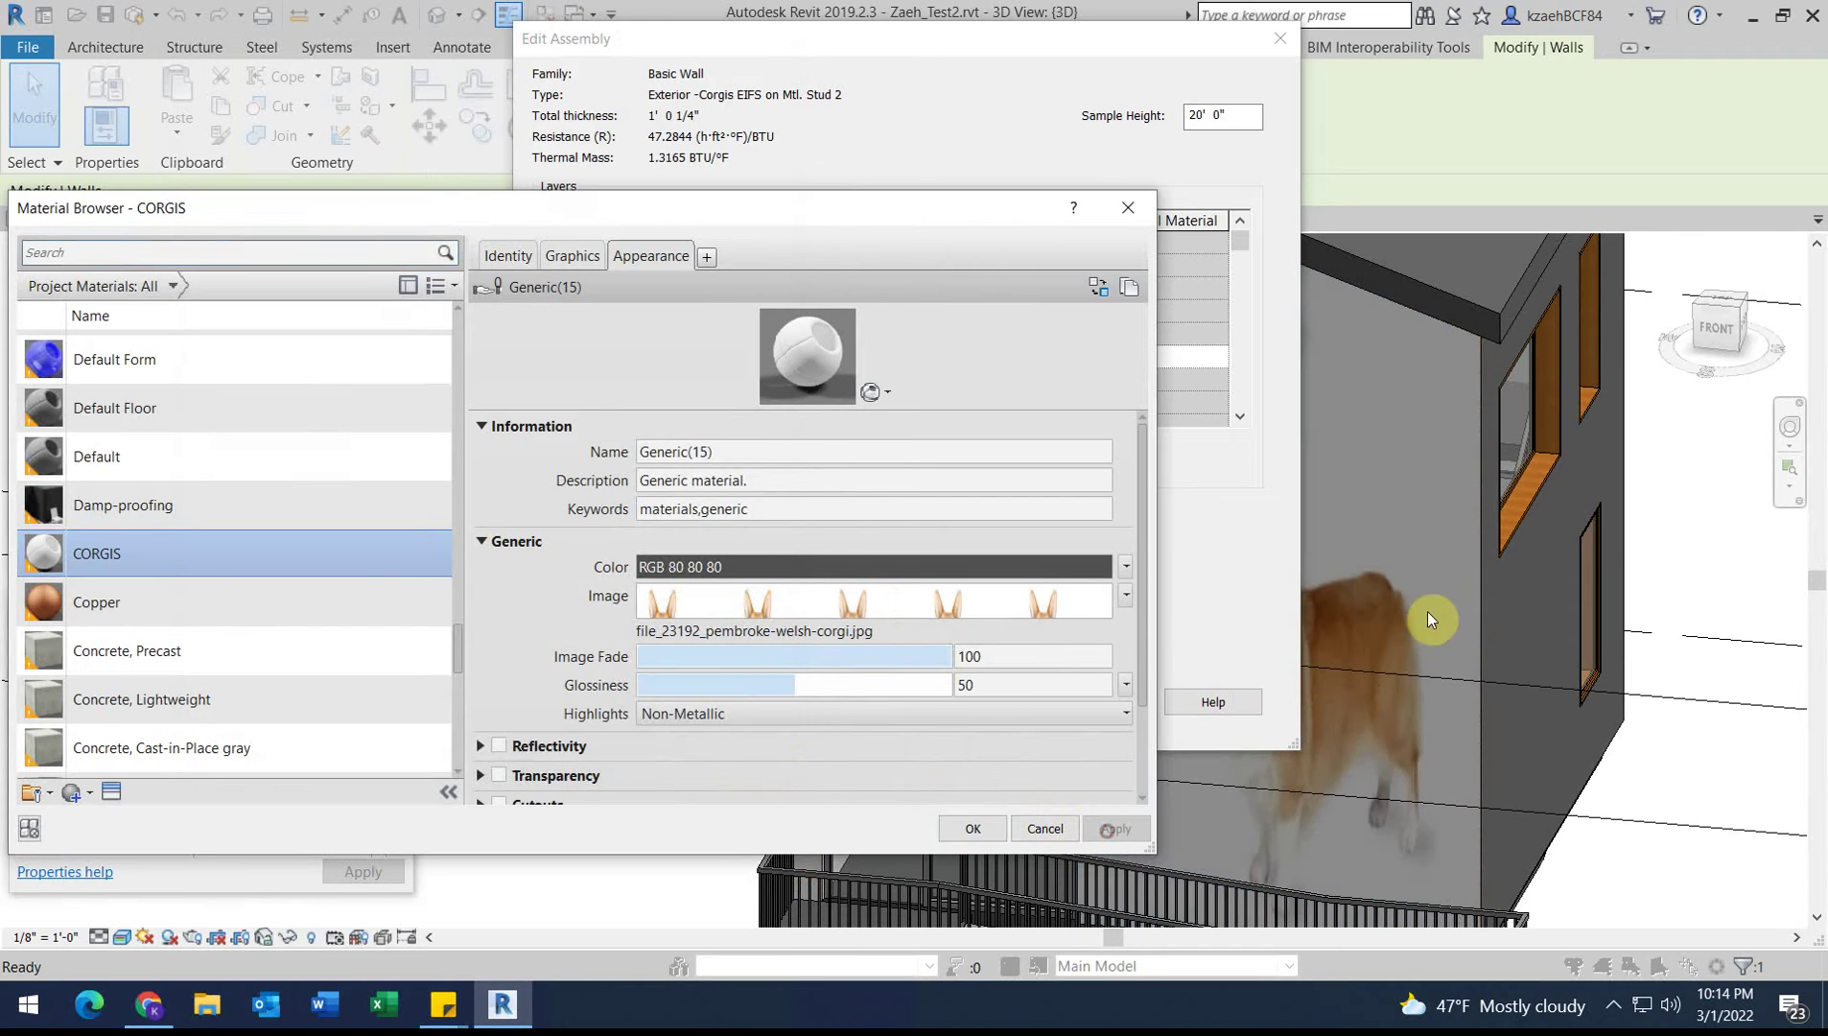
Step: Accept the CORGIS material and move the assembly dialog aside to examine the stretched corgi image on the front wall
drag(998, 200, 653, 197)
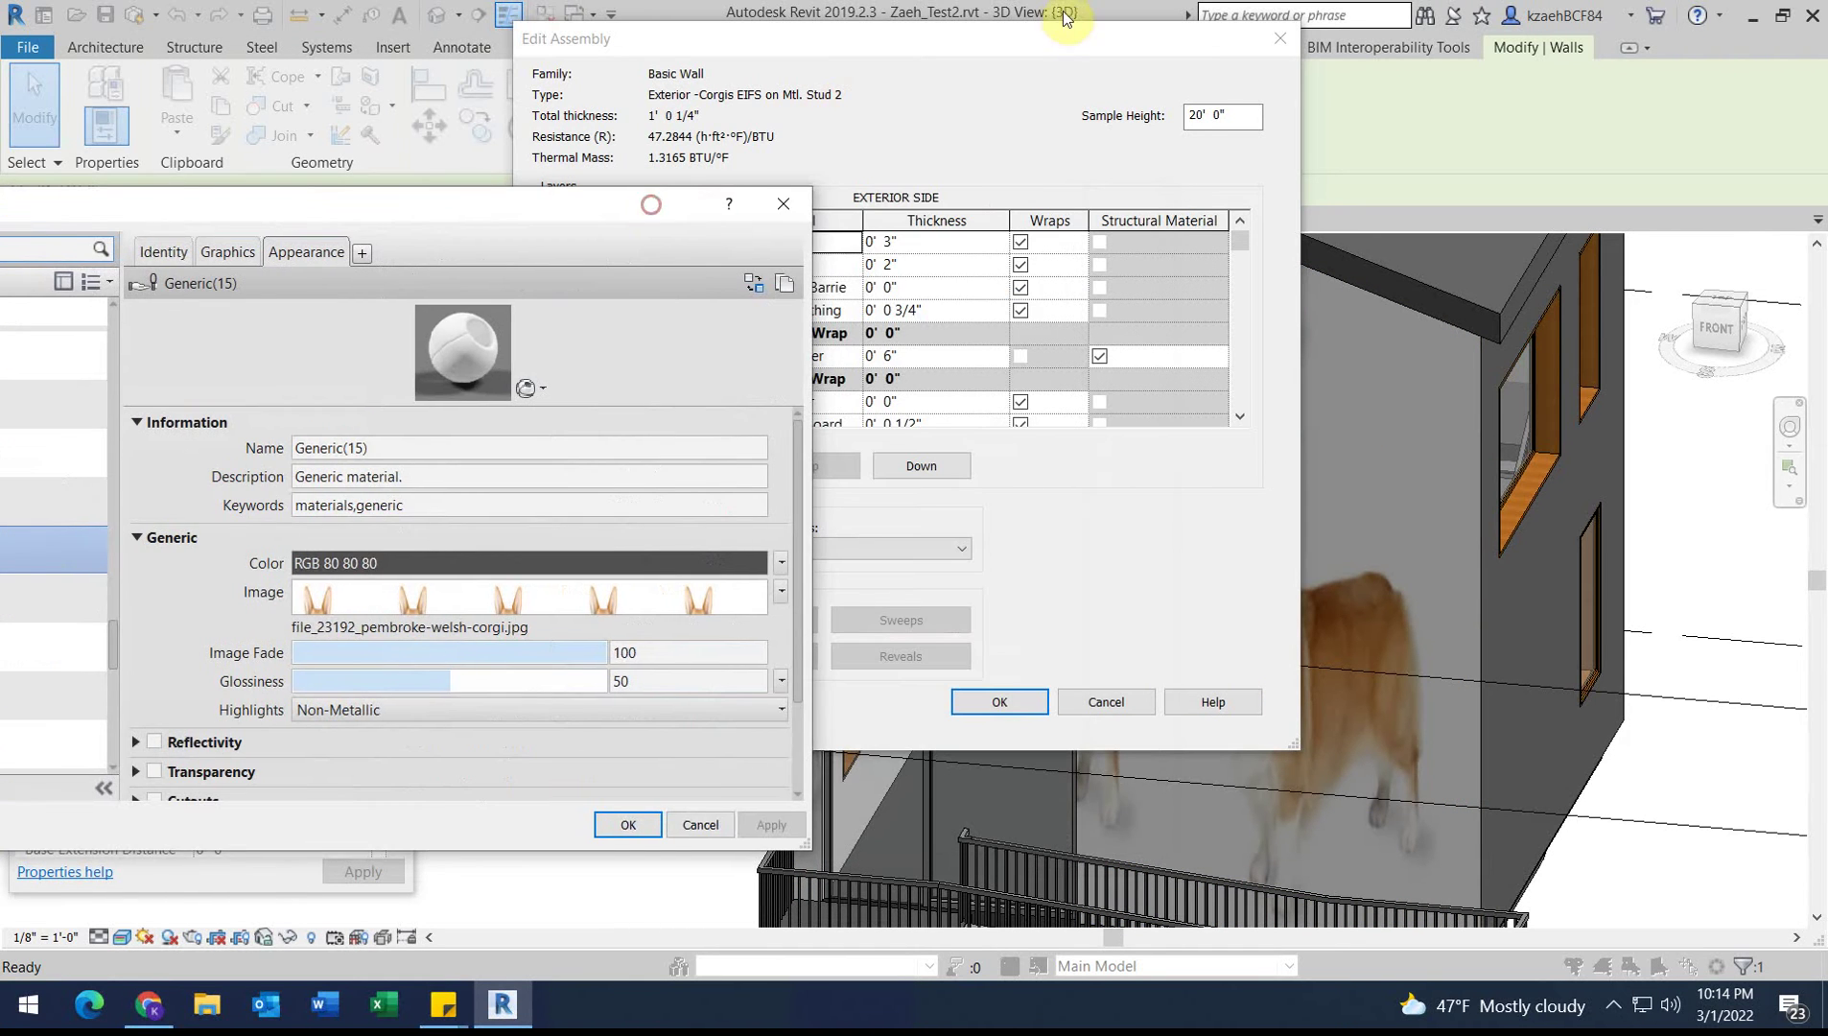
click(625, 825)
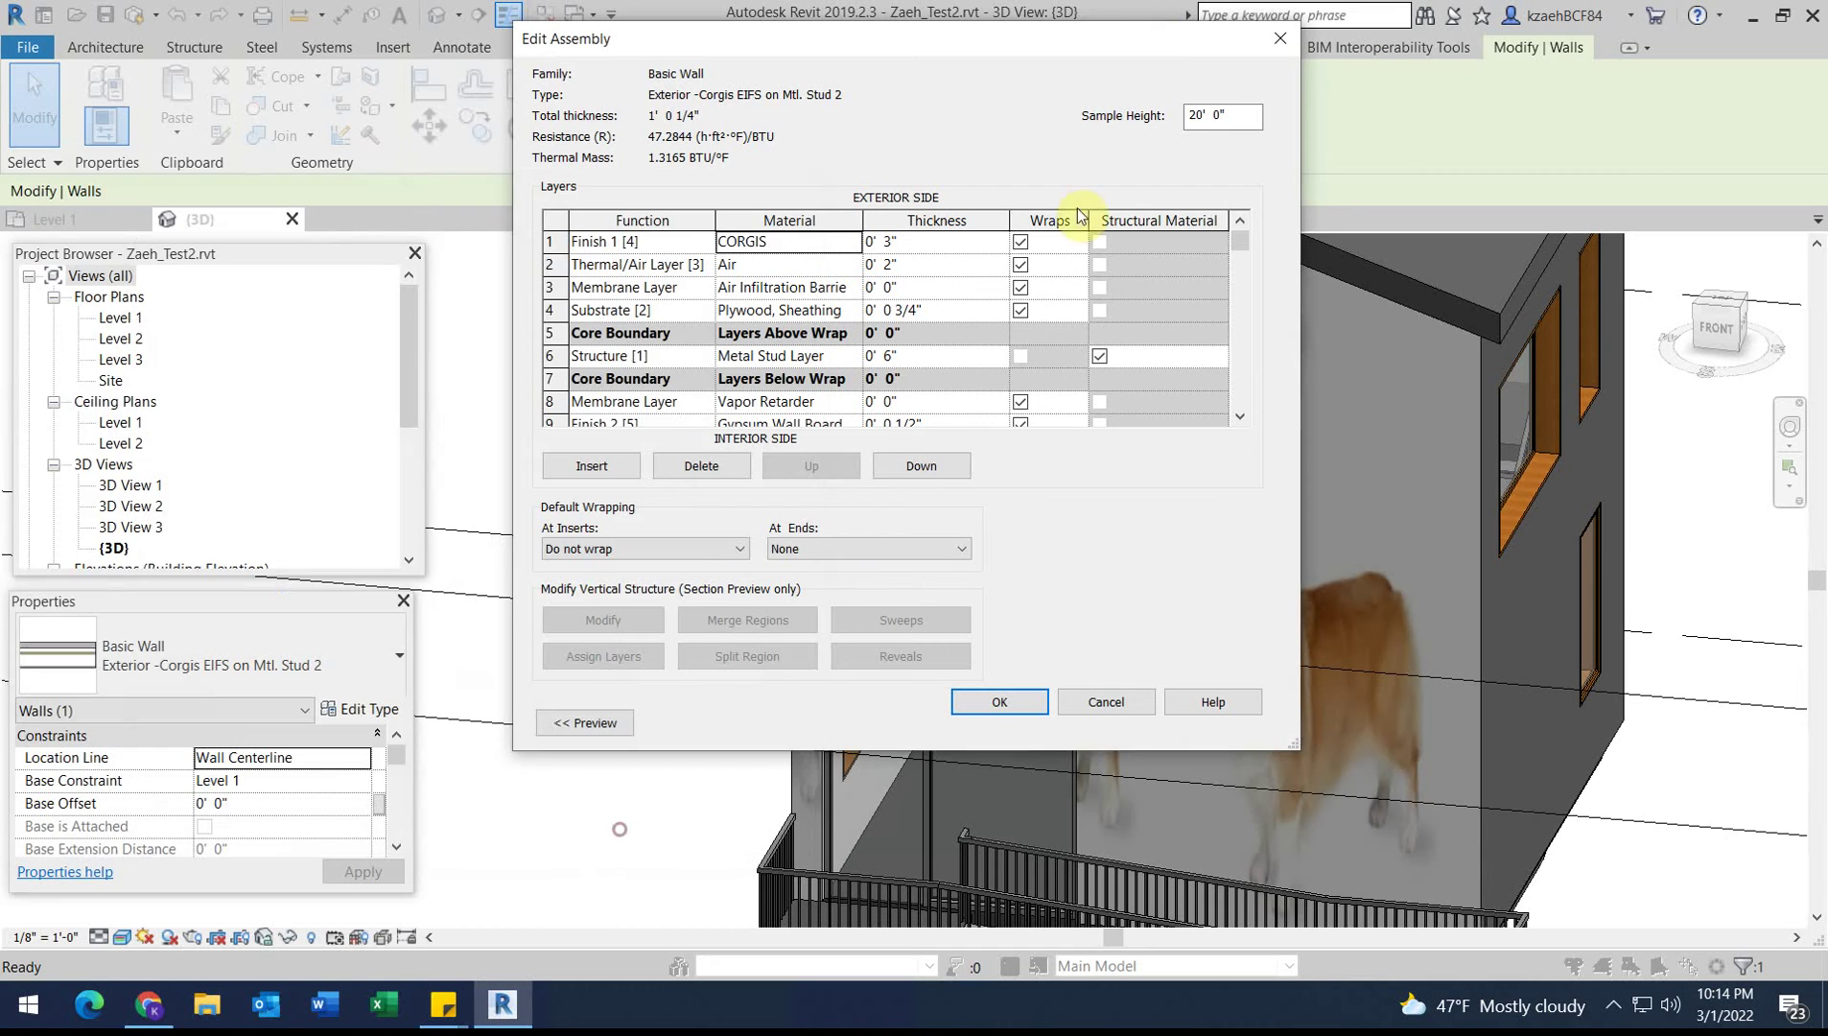
drag(1124, 55, 578, 94)
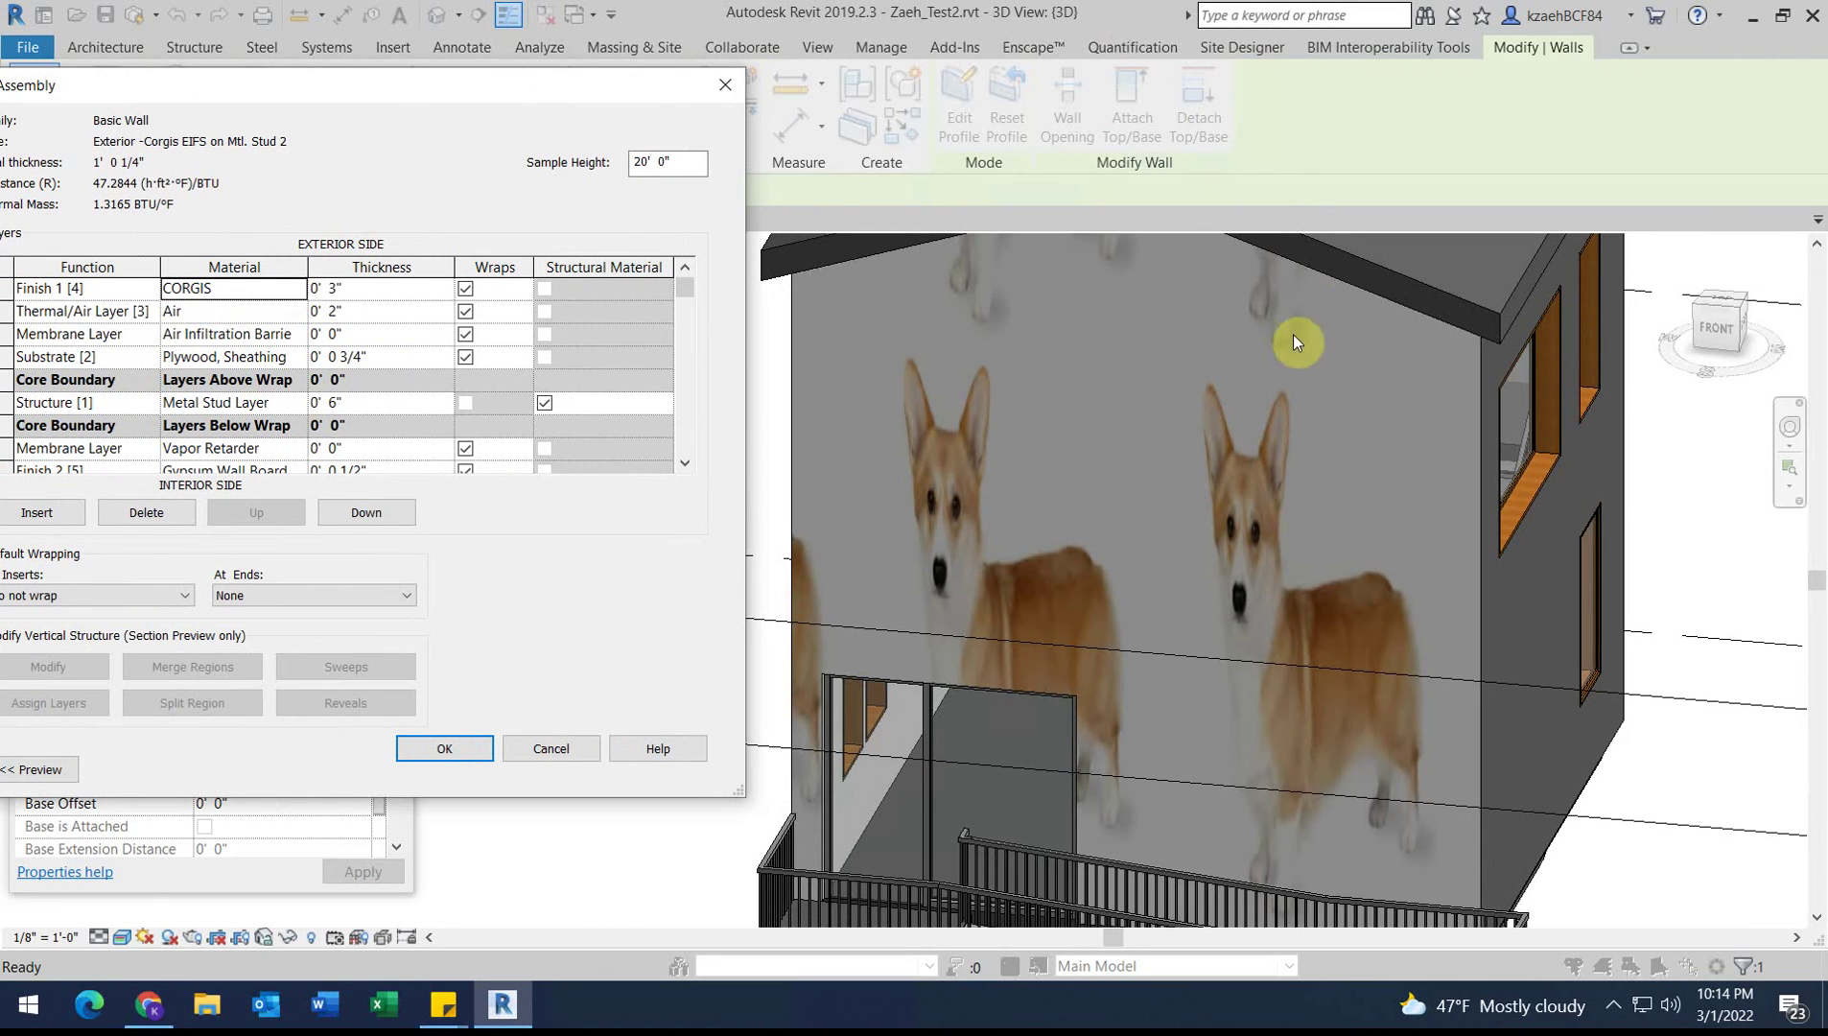
drag(306, 75, 584, 84)
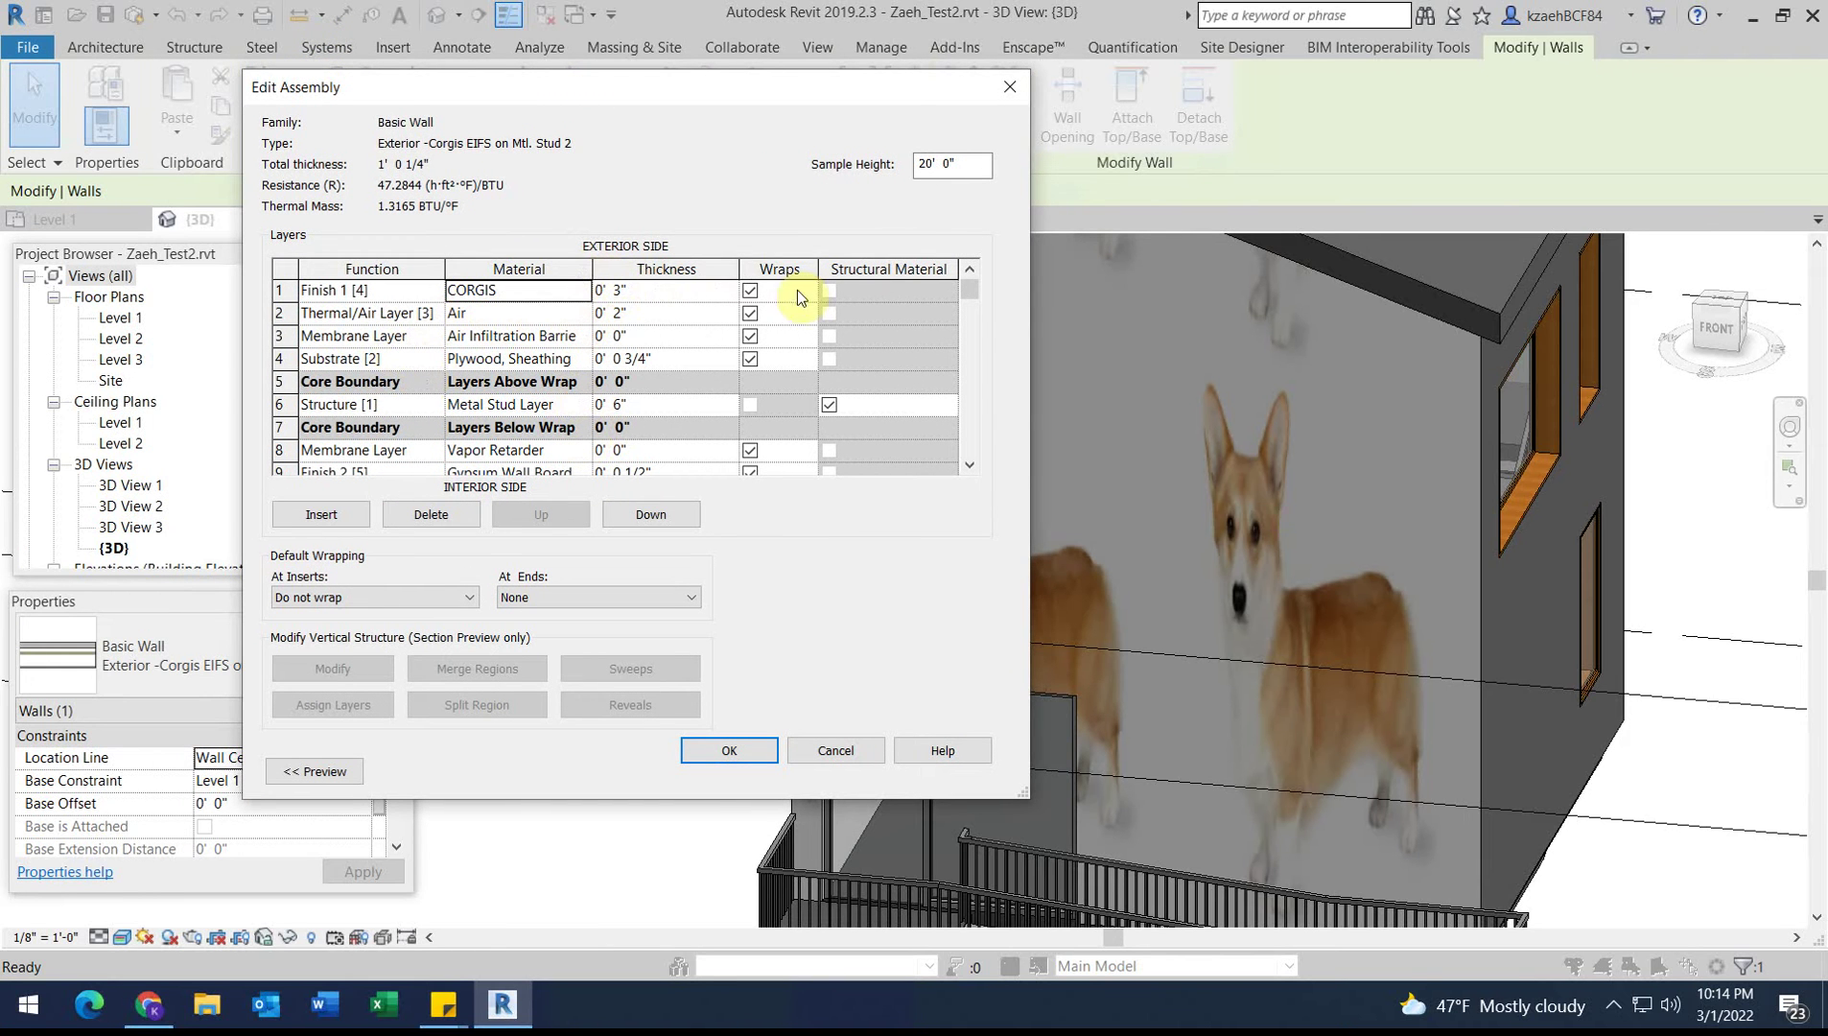
Step: Reopen the CORGIS material's image texture from the exterior finish layer and set its sample height and width to 10' each
click(583, 290)
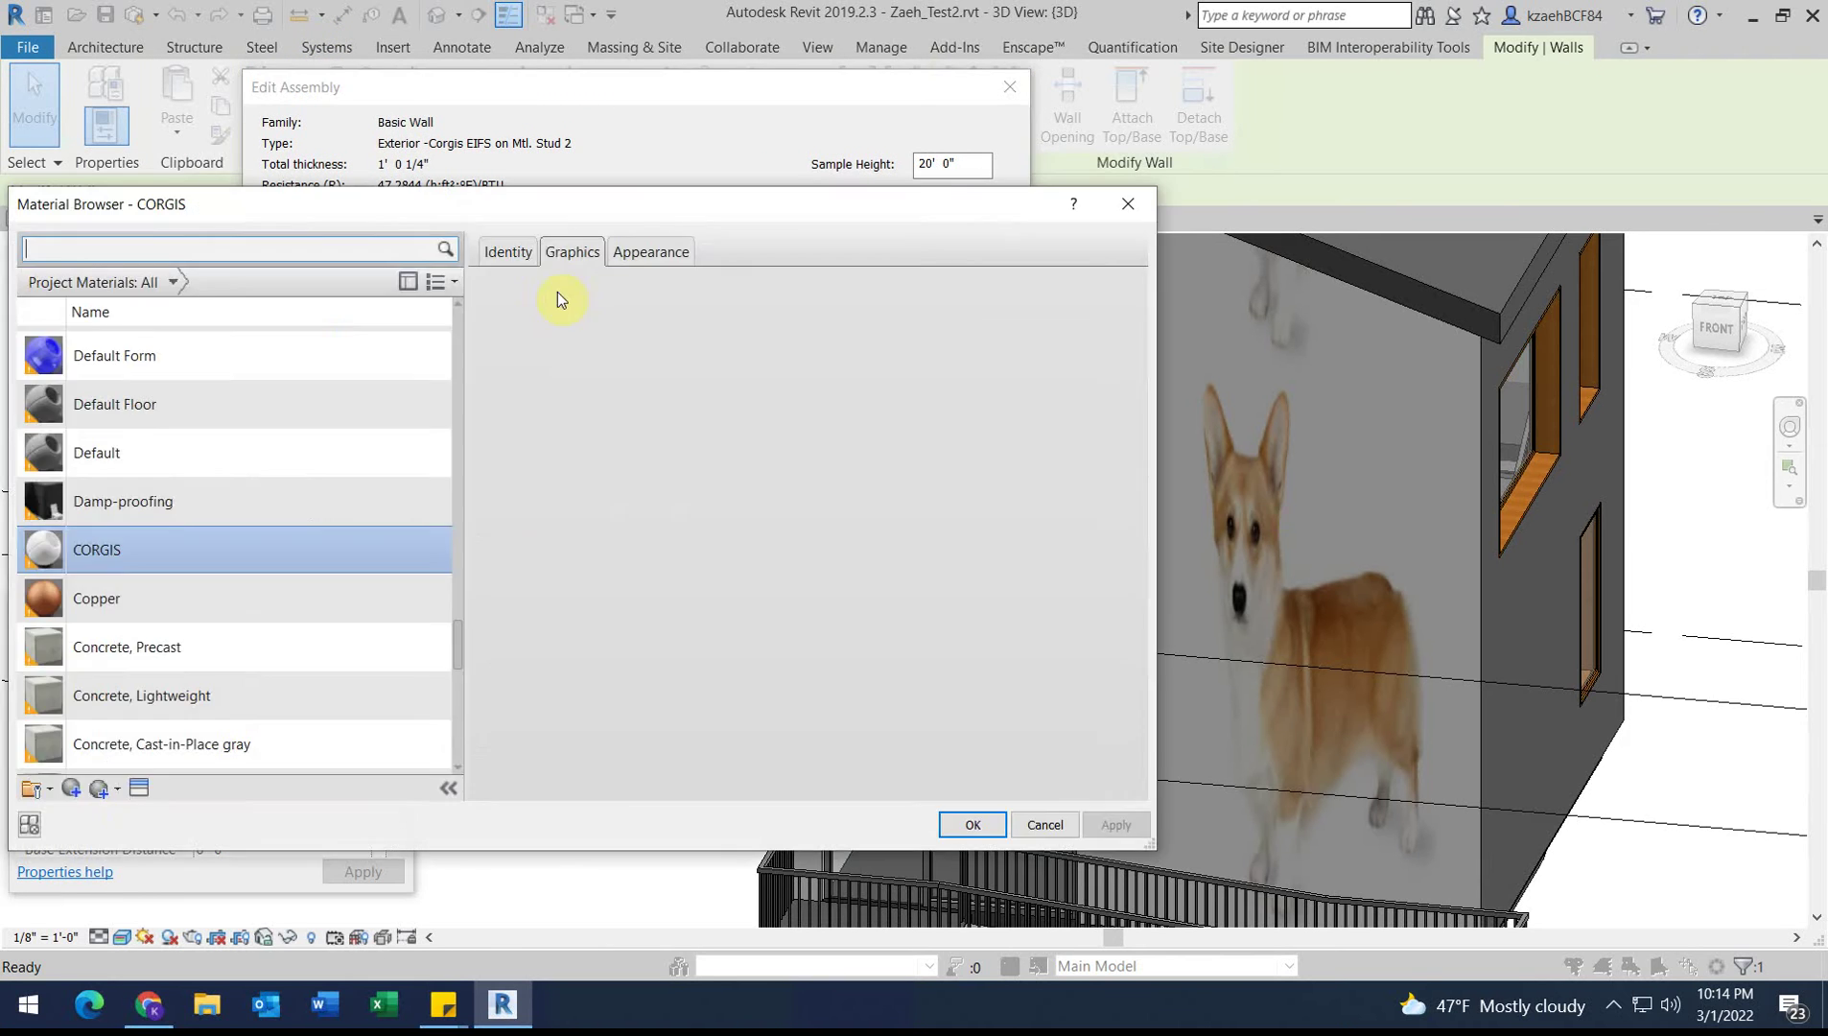
click(661, 253)
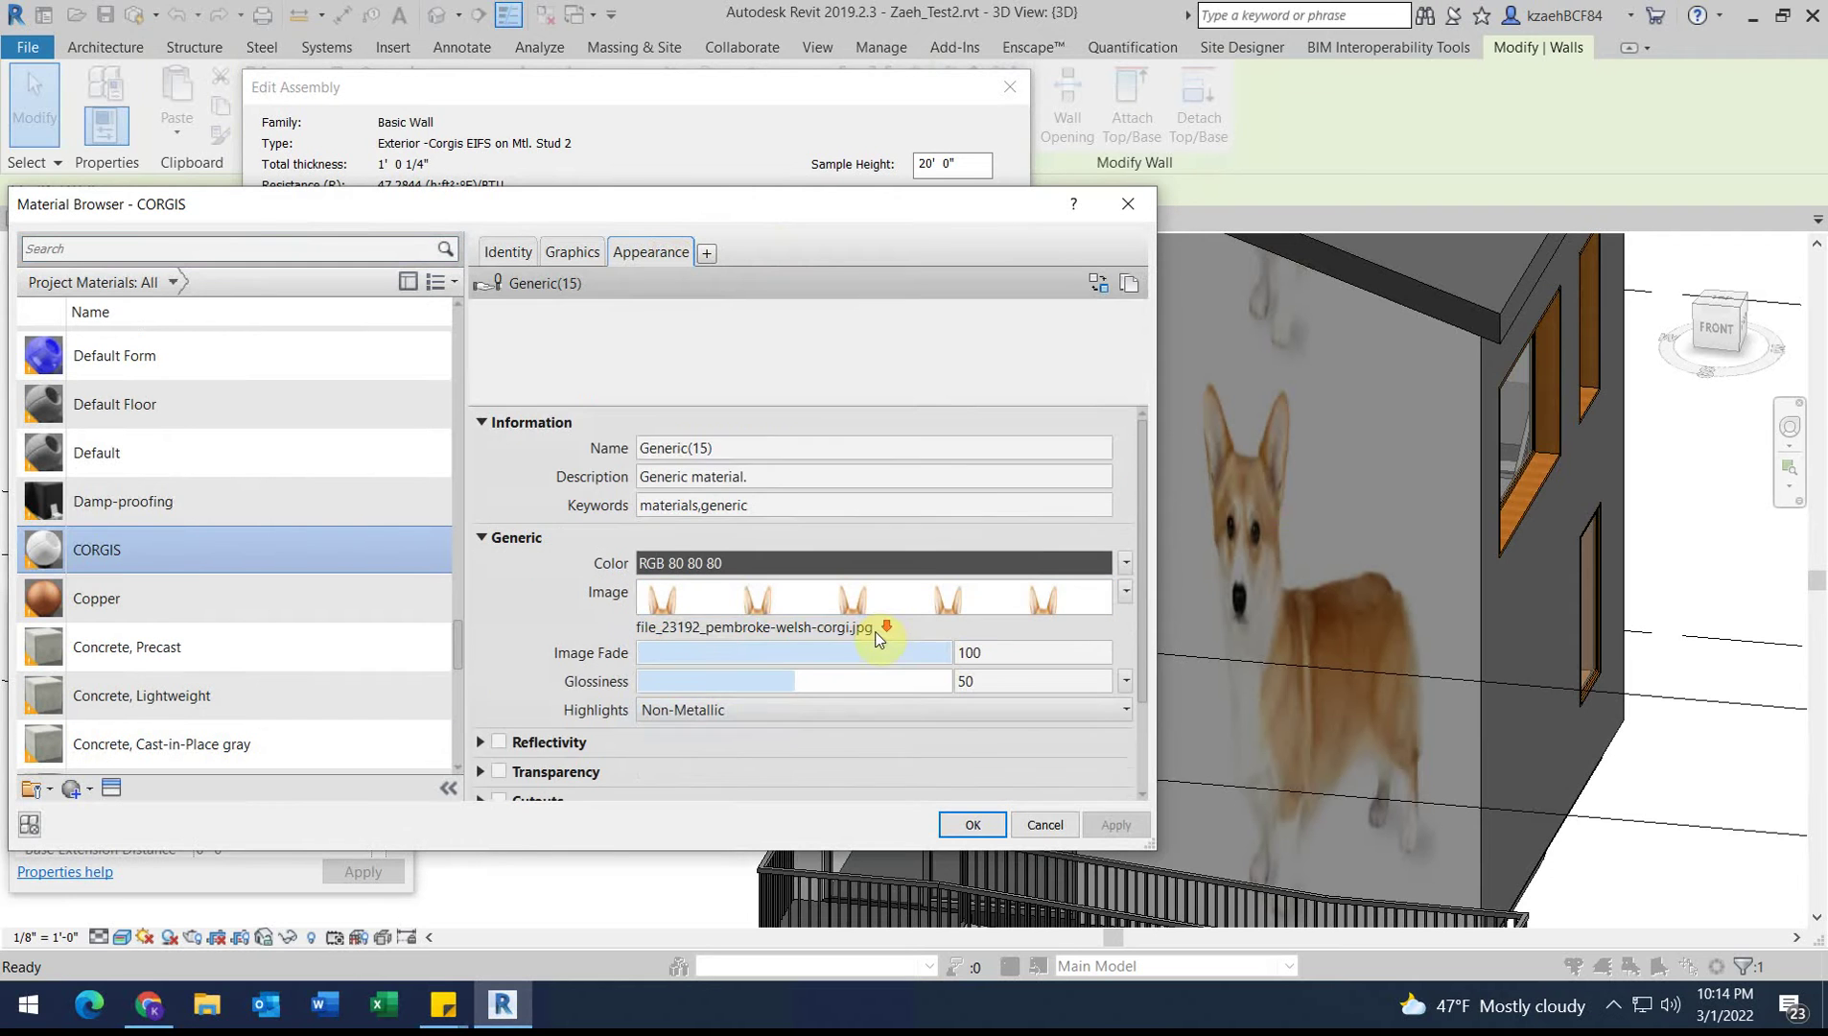
scroll(877, 633, down, 2)
scroll(771, 678, down, 2)
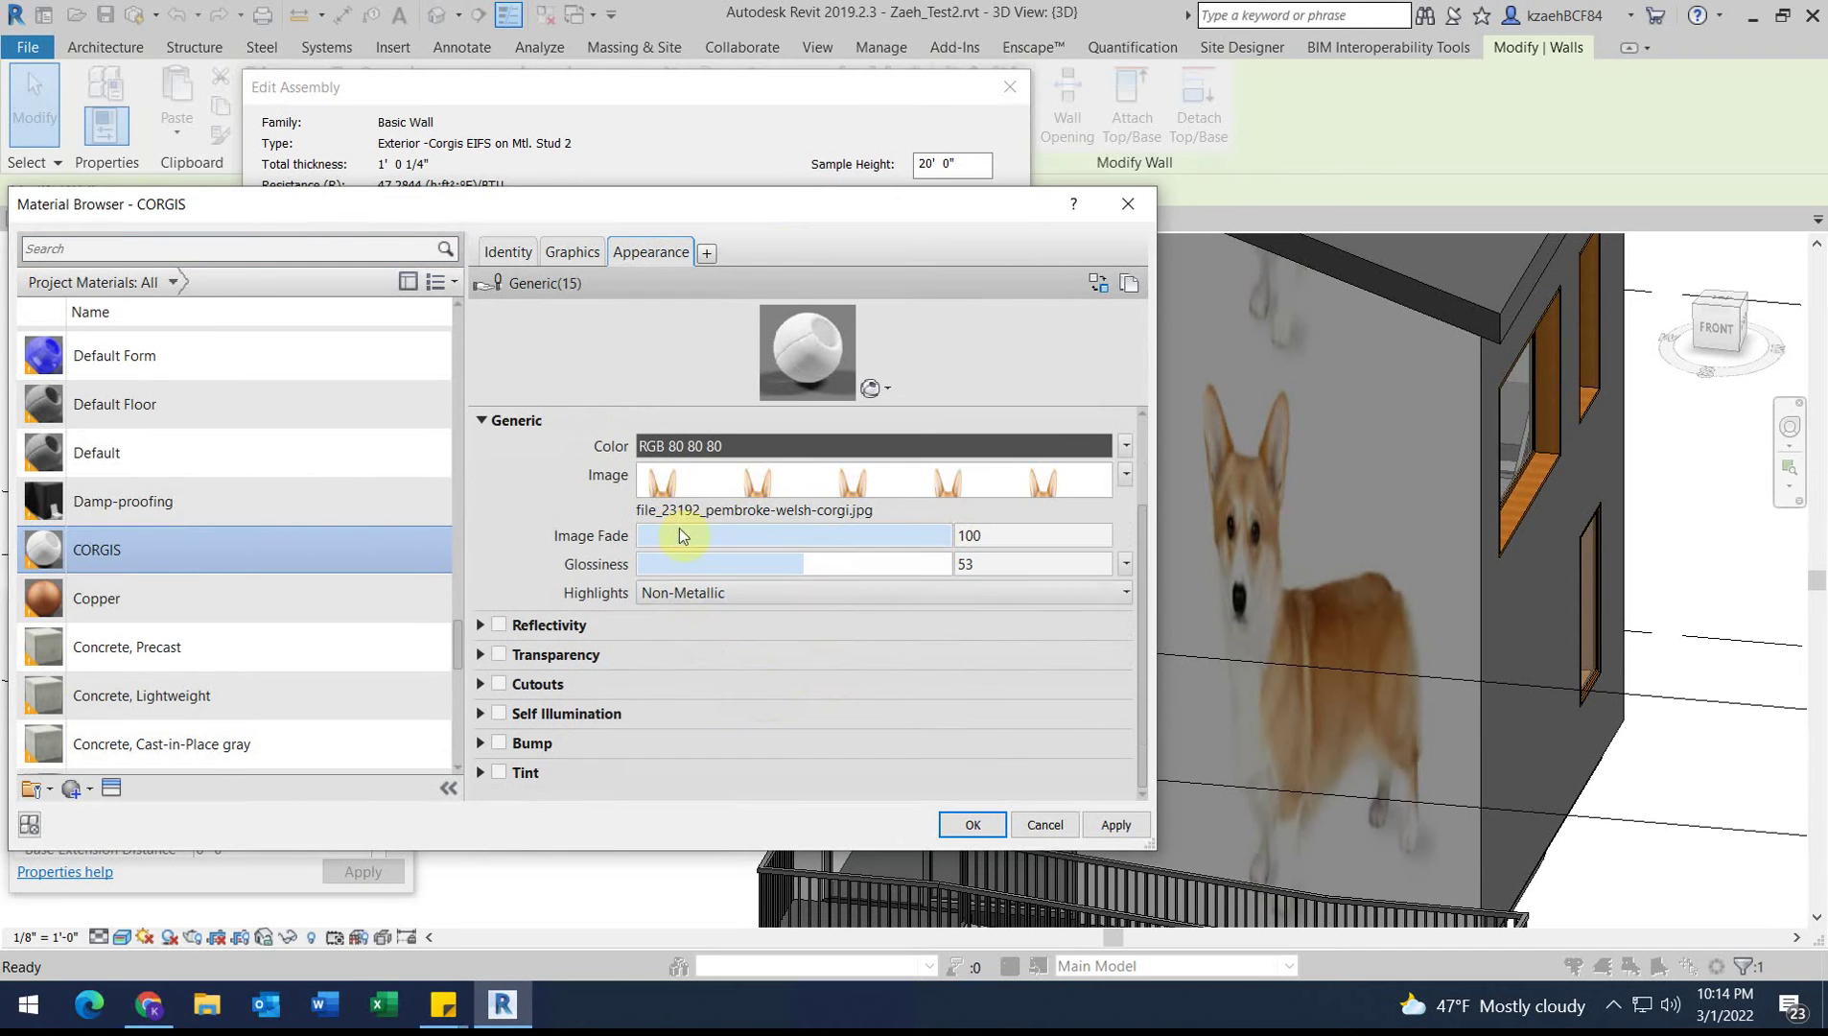
click(717, 481)
click(437, 673)
click(429, 696)
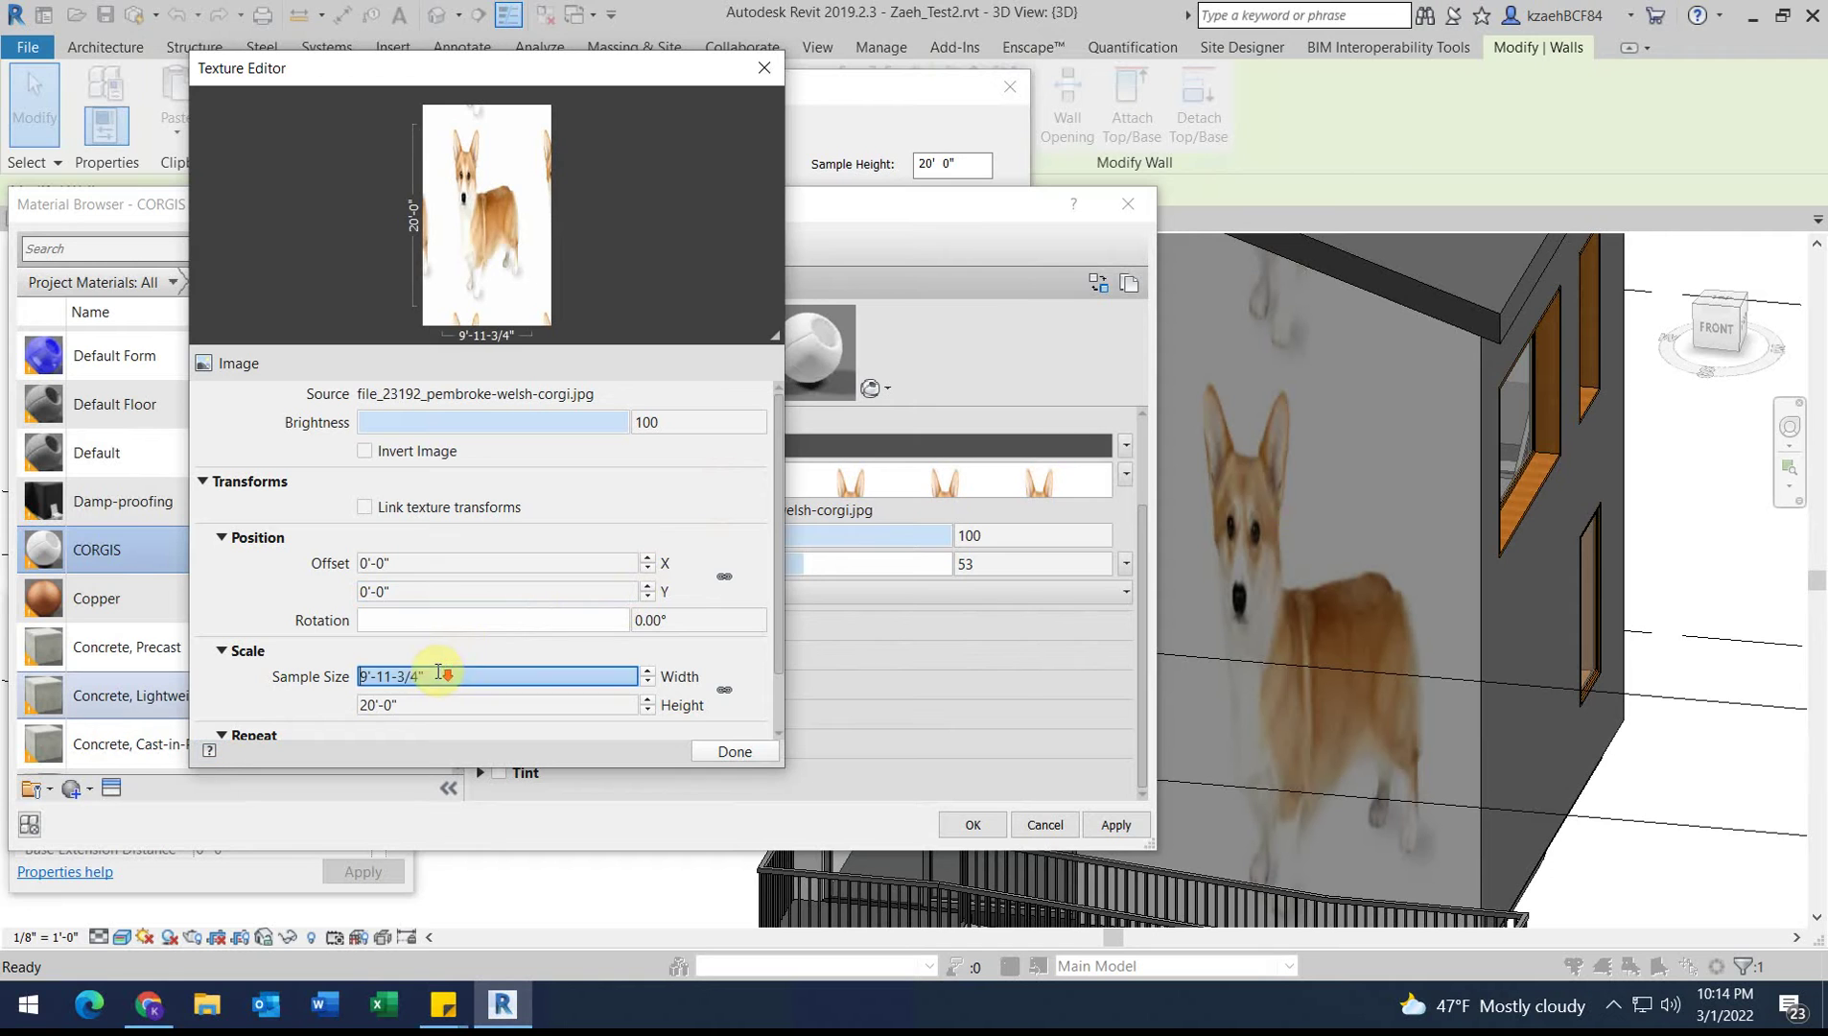
text(10)
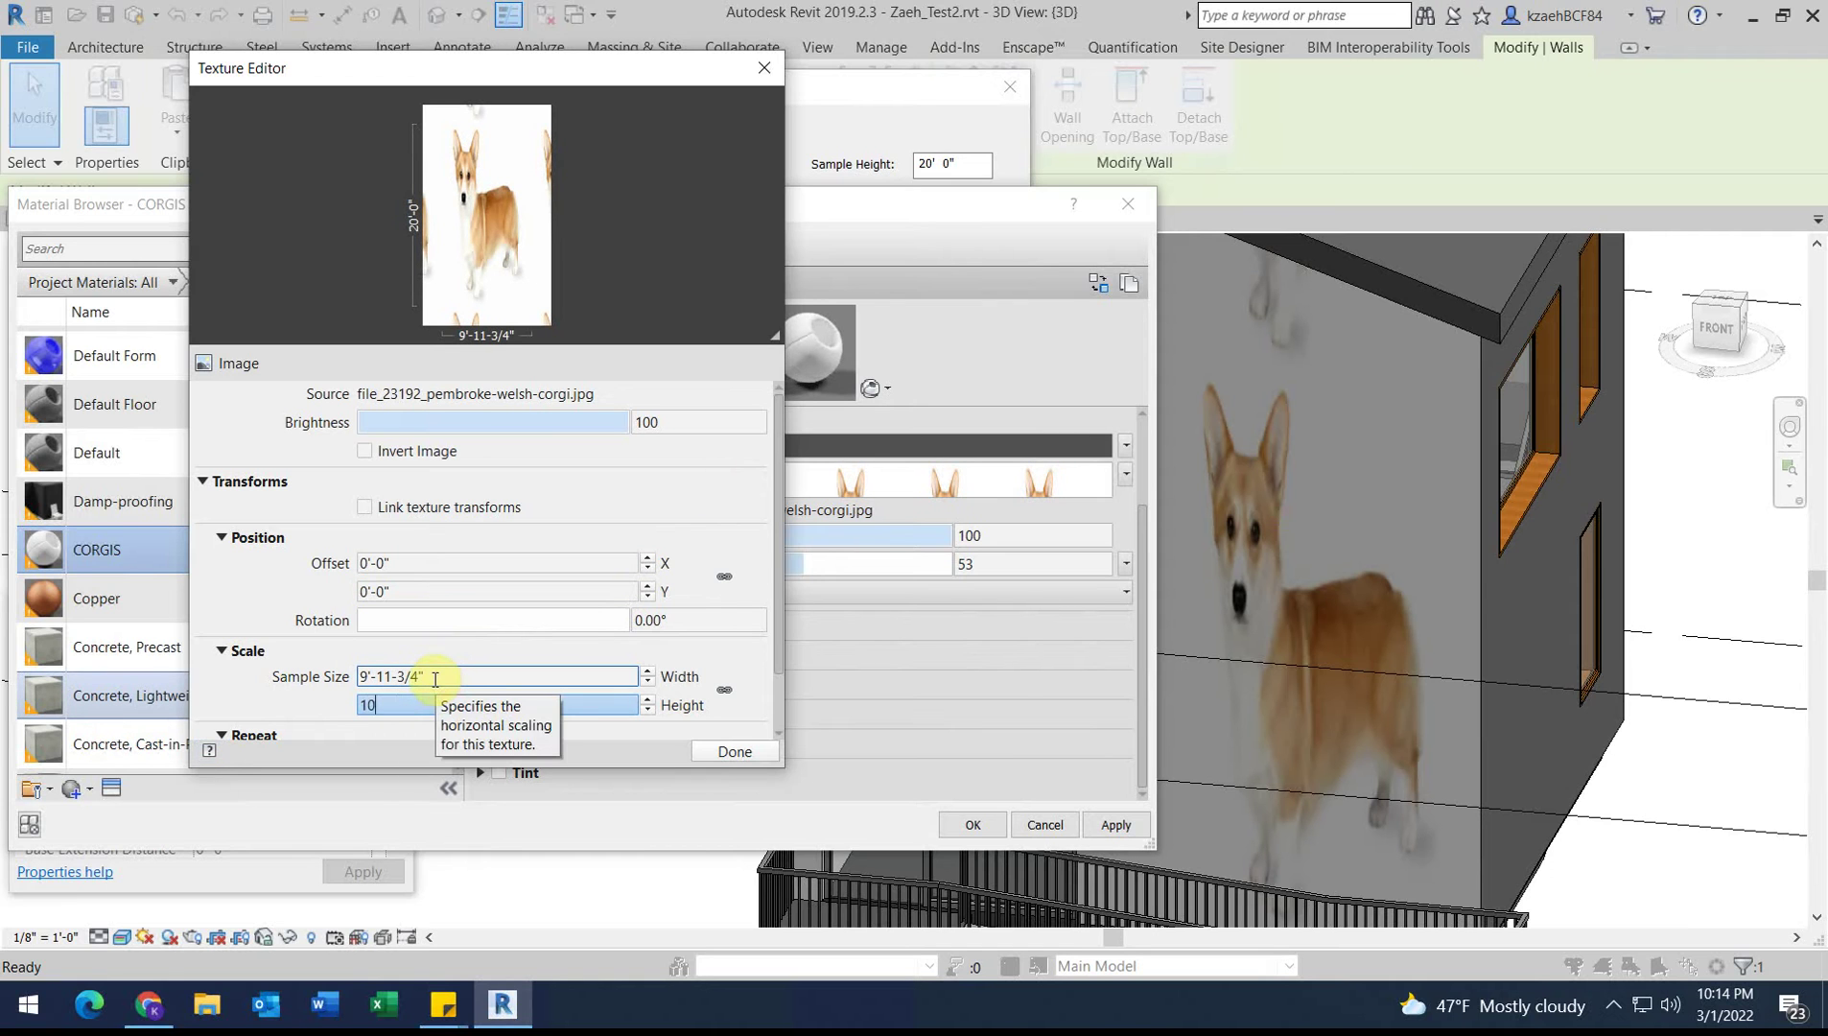
click(450, 669)
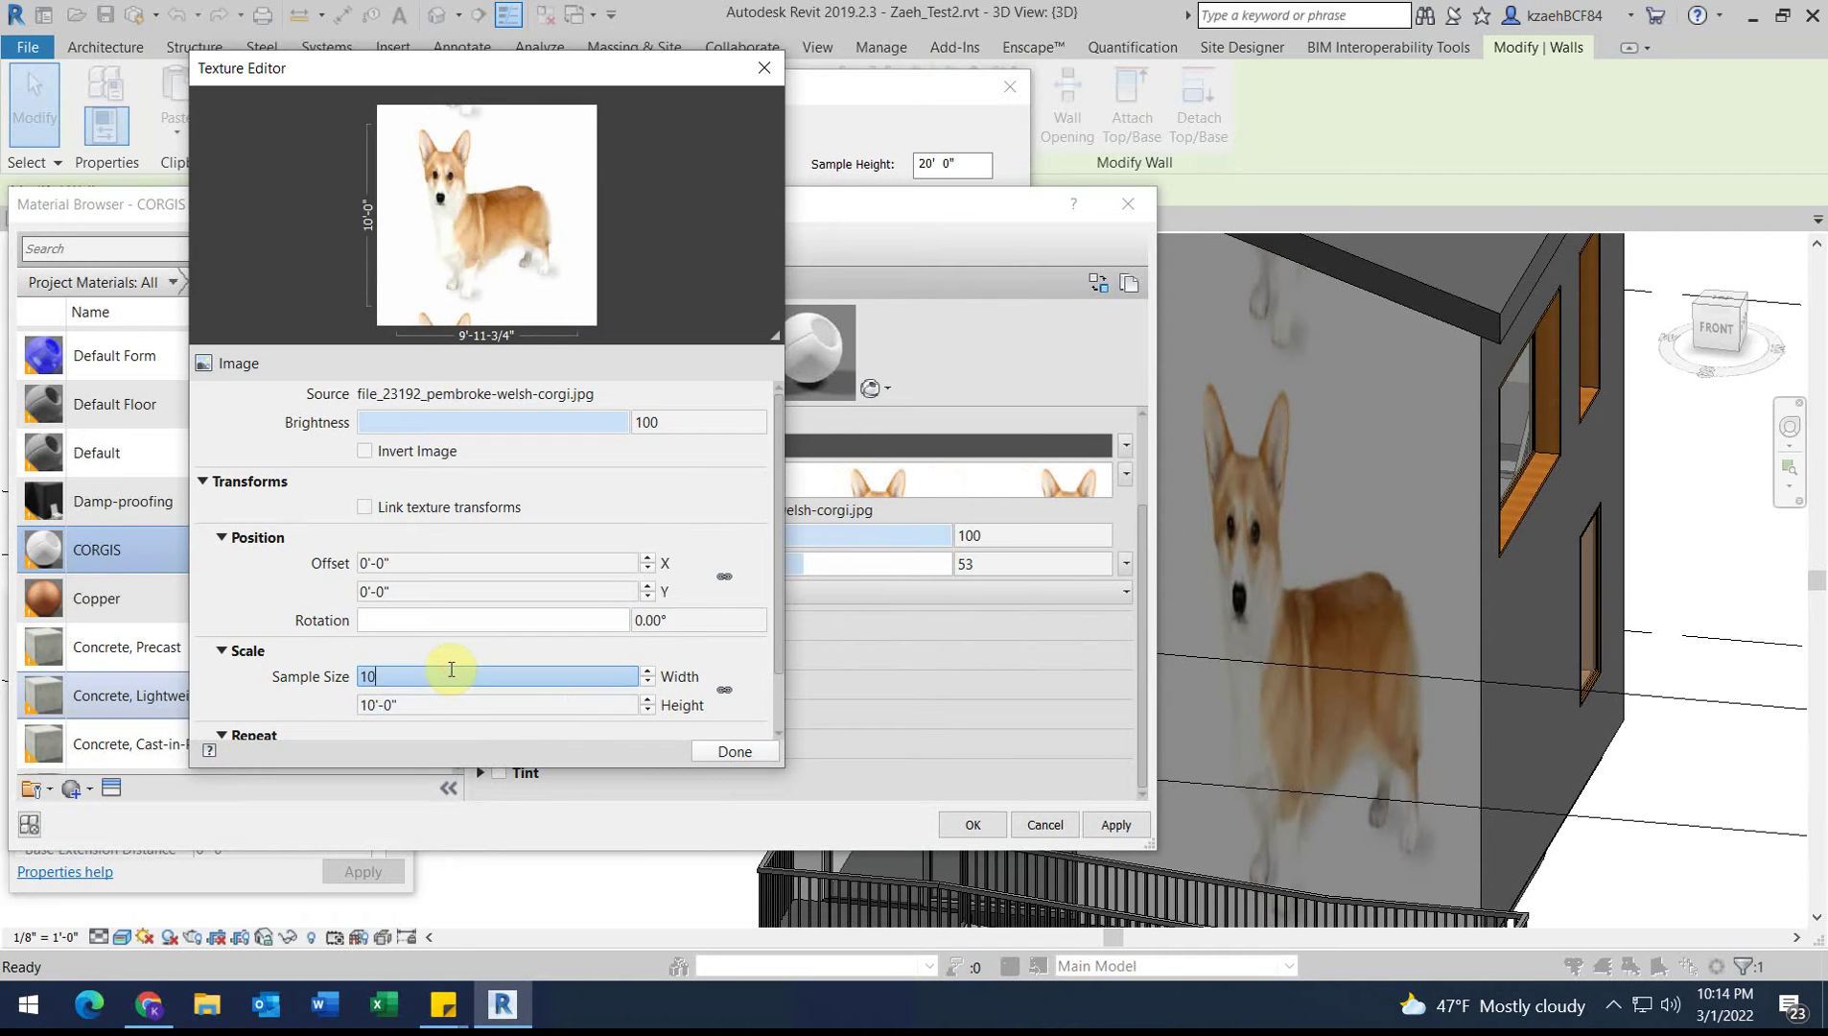
click(428, 706)
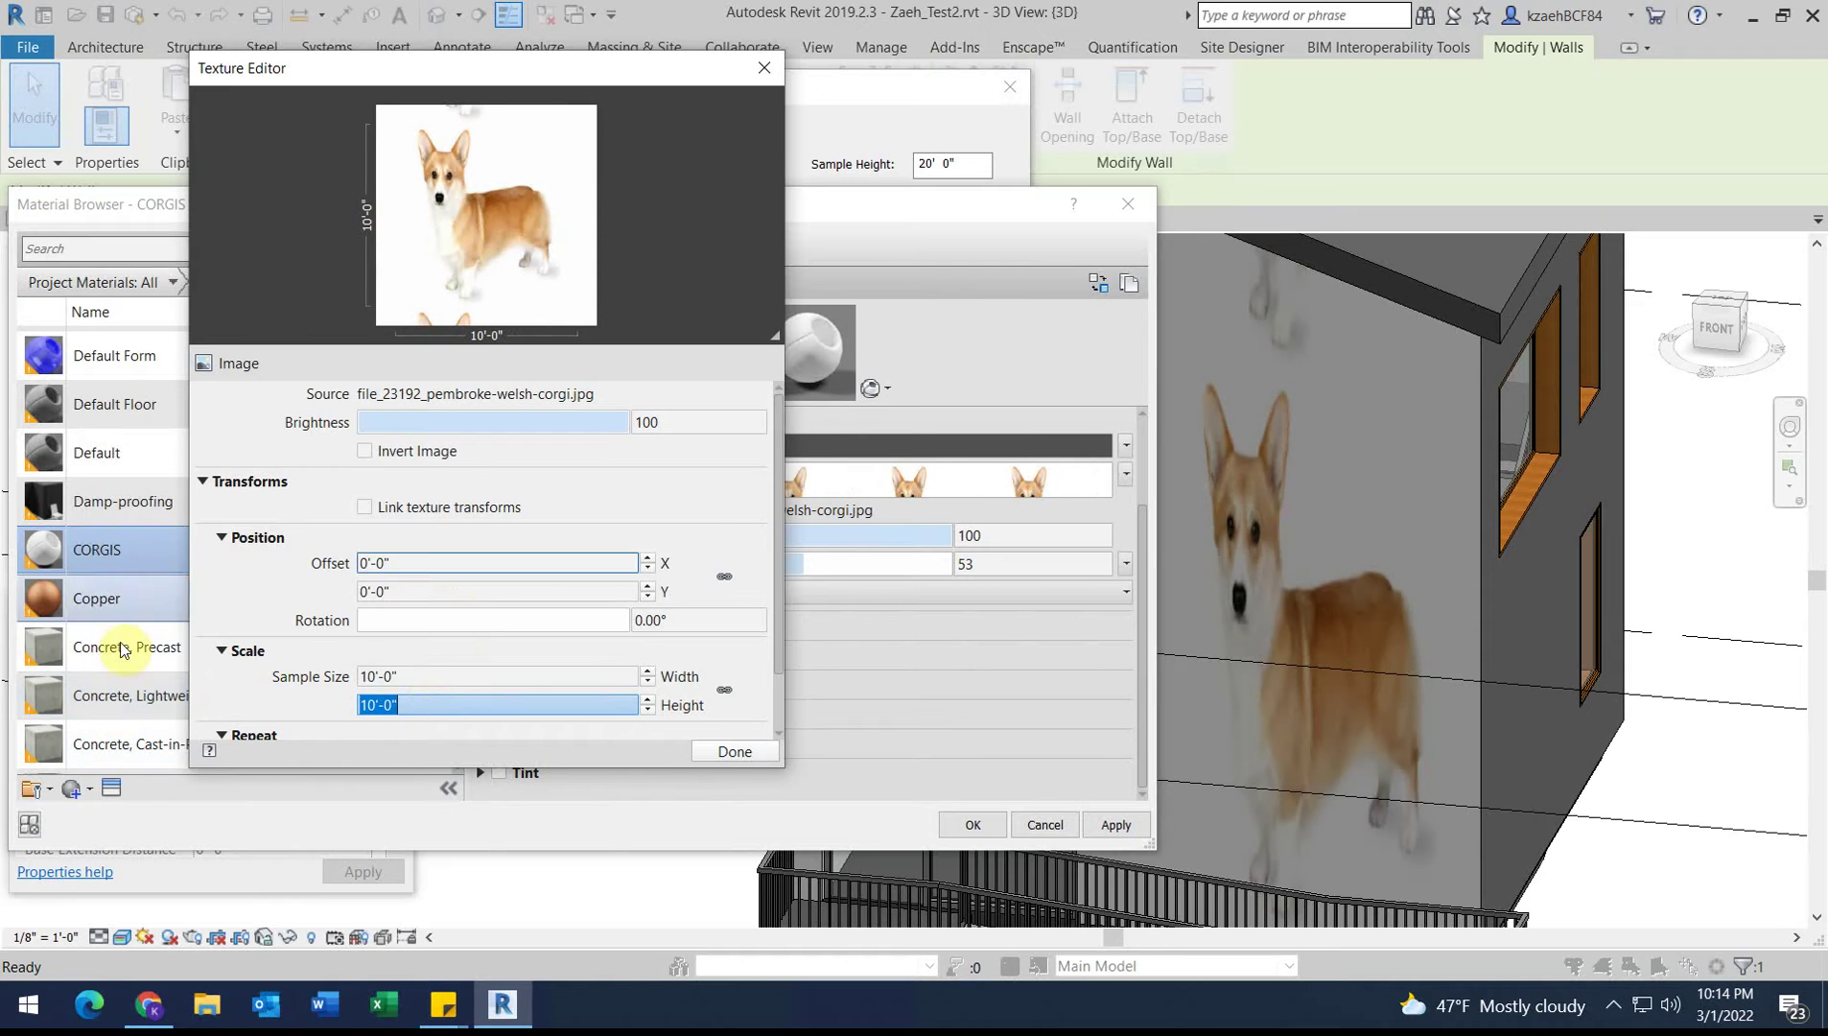
Step: Set the corgi texture's horizontal and vertical repeat to None, apply it, and view the front wall
scroll(263, 707, down, 1)
click(391, 697)
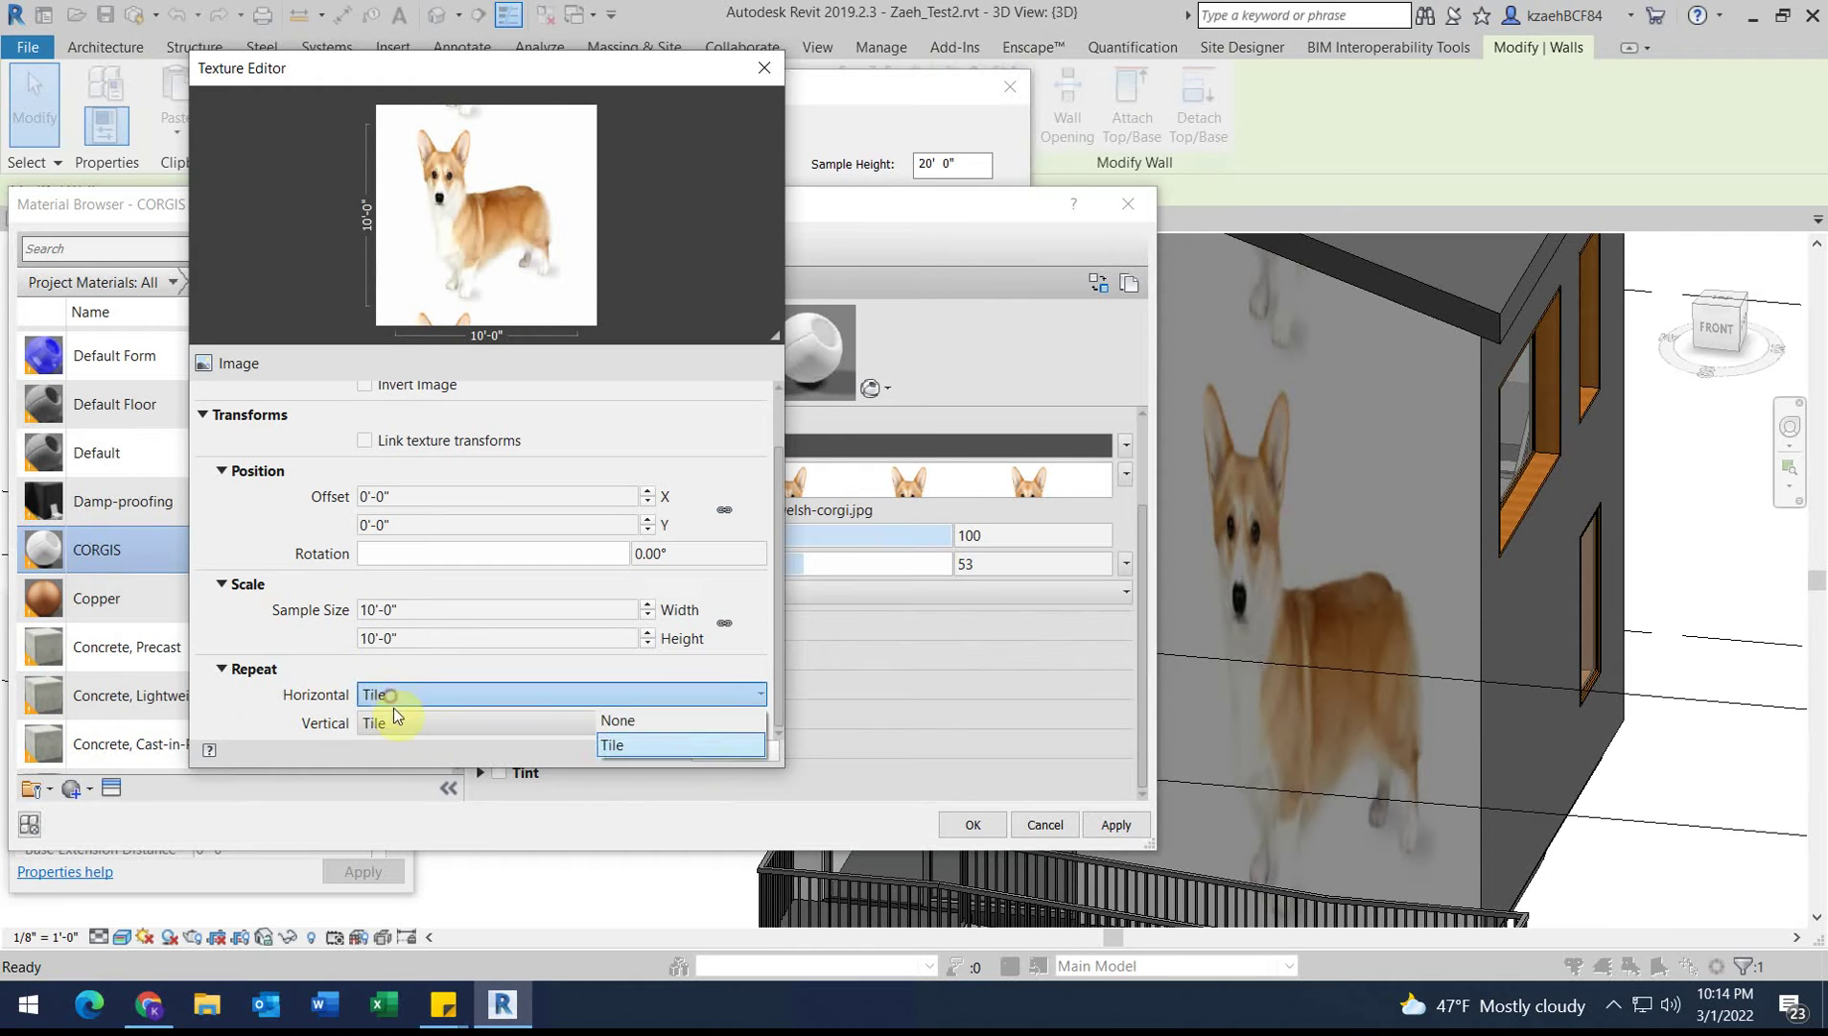
click(576, 718)
click(507, 722)
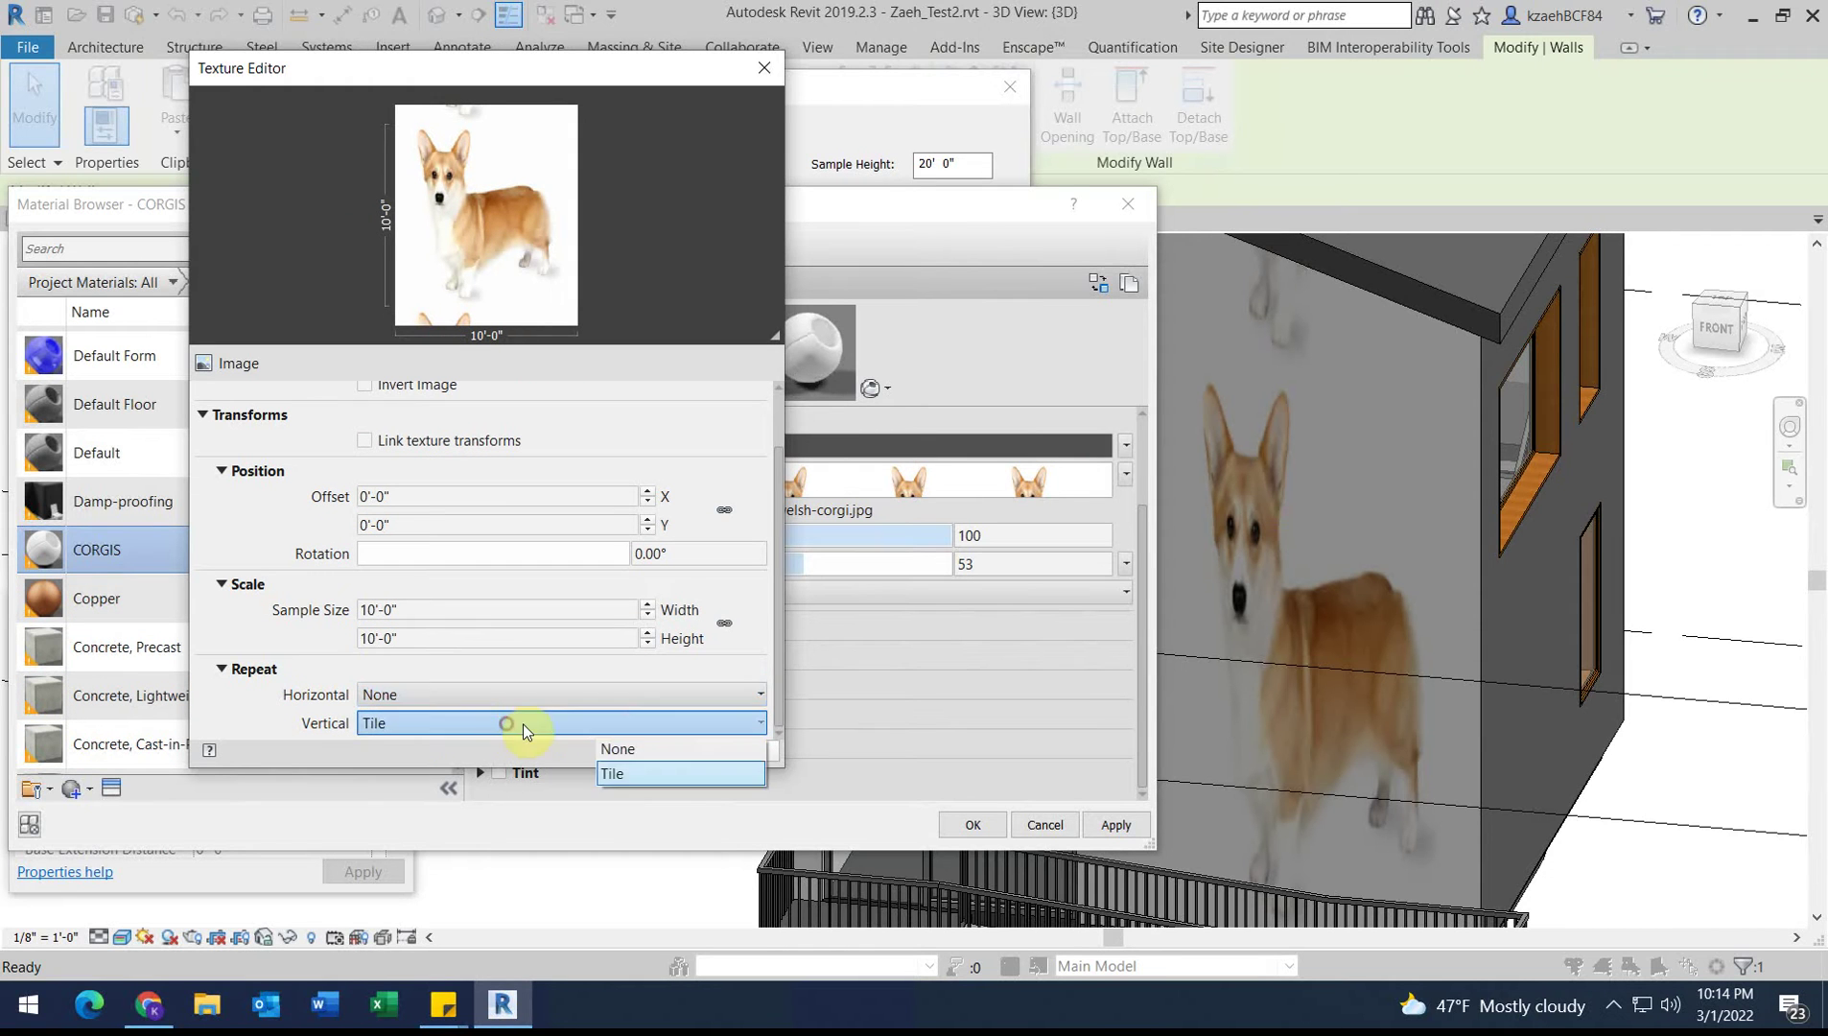
click(648, 752)
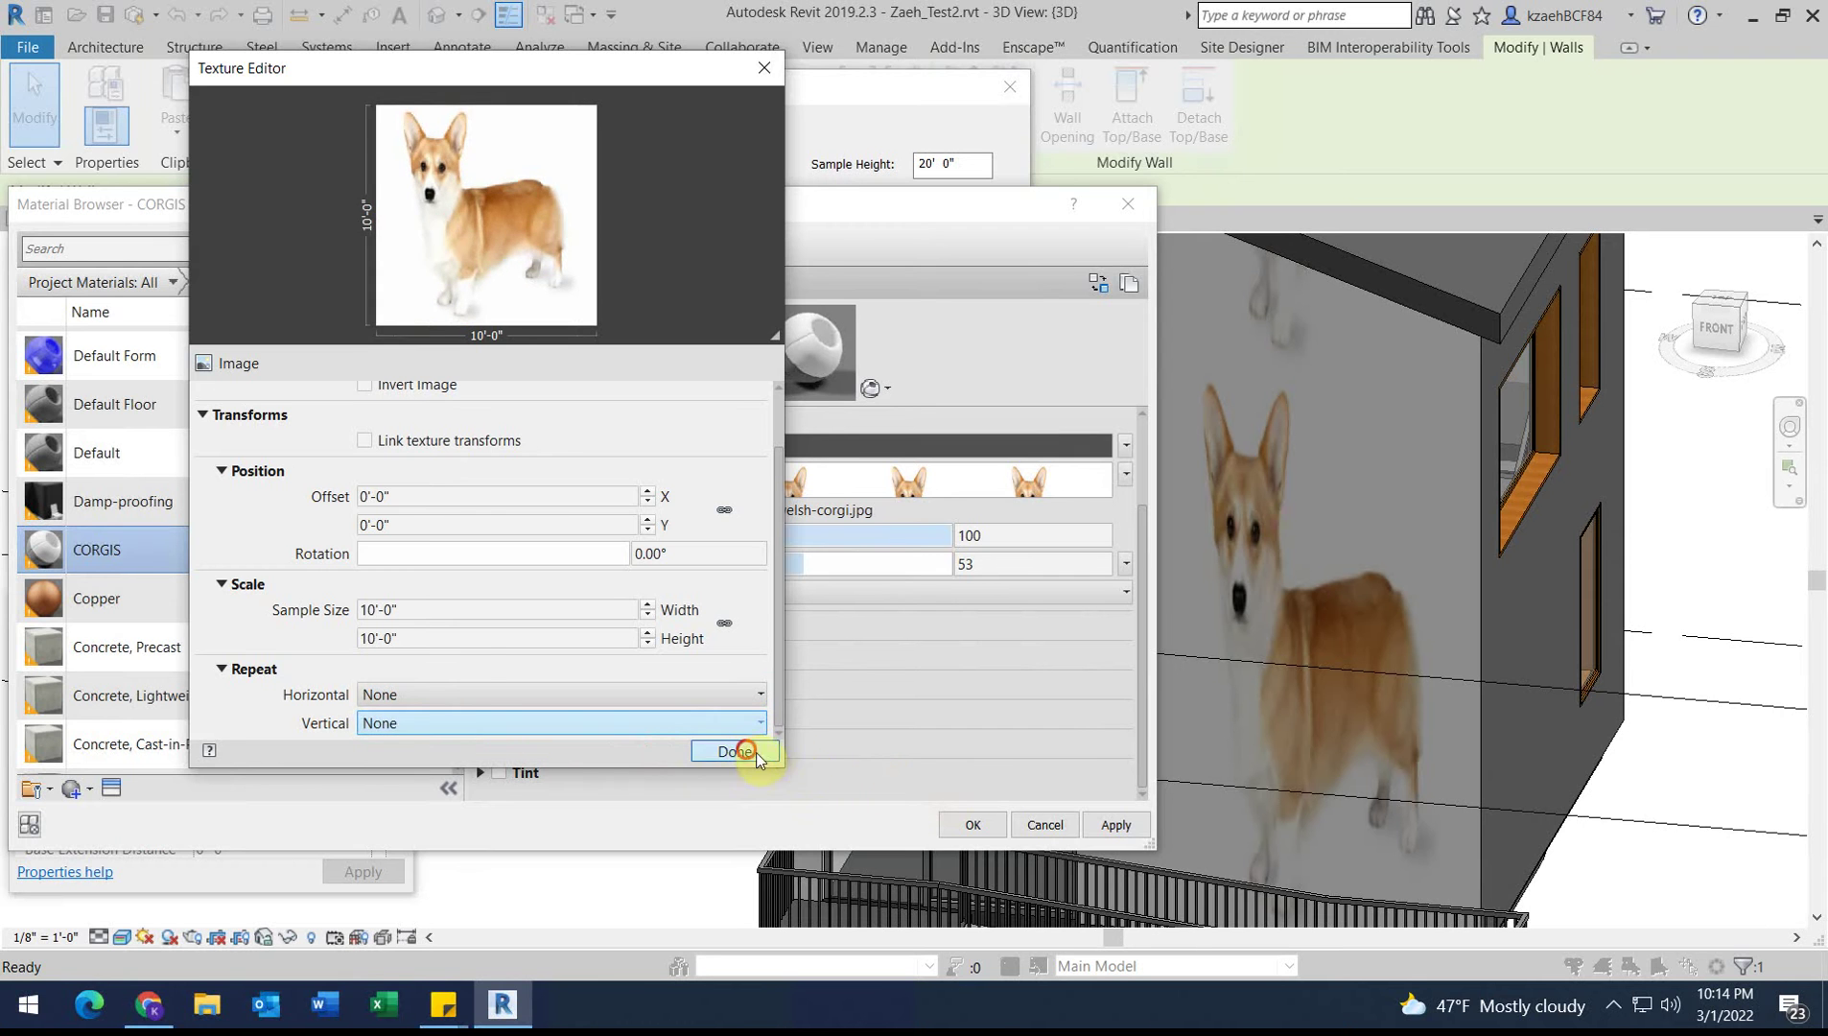
click(746, 750)
click(1112, 823)
drag(923, 202, 470, 202)
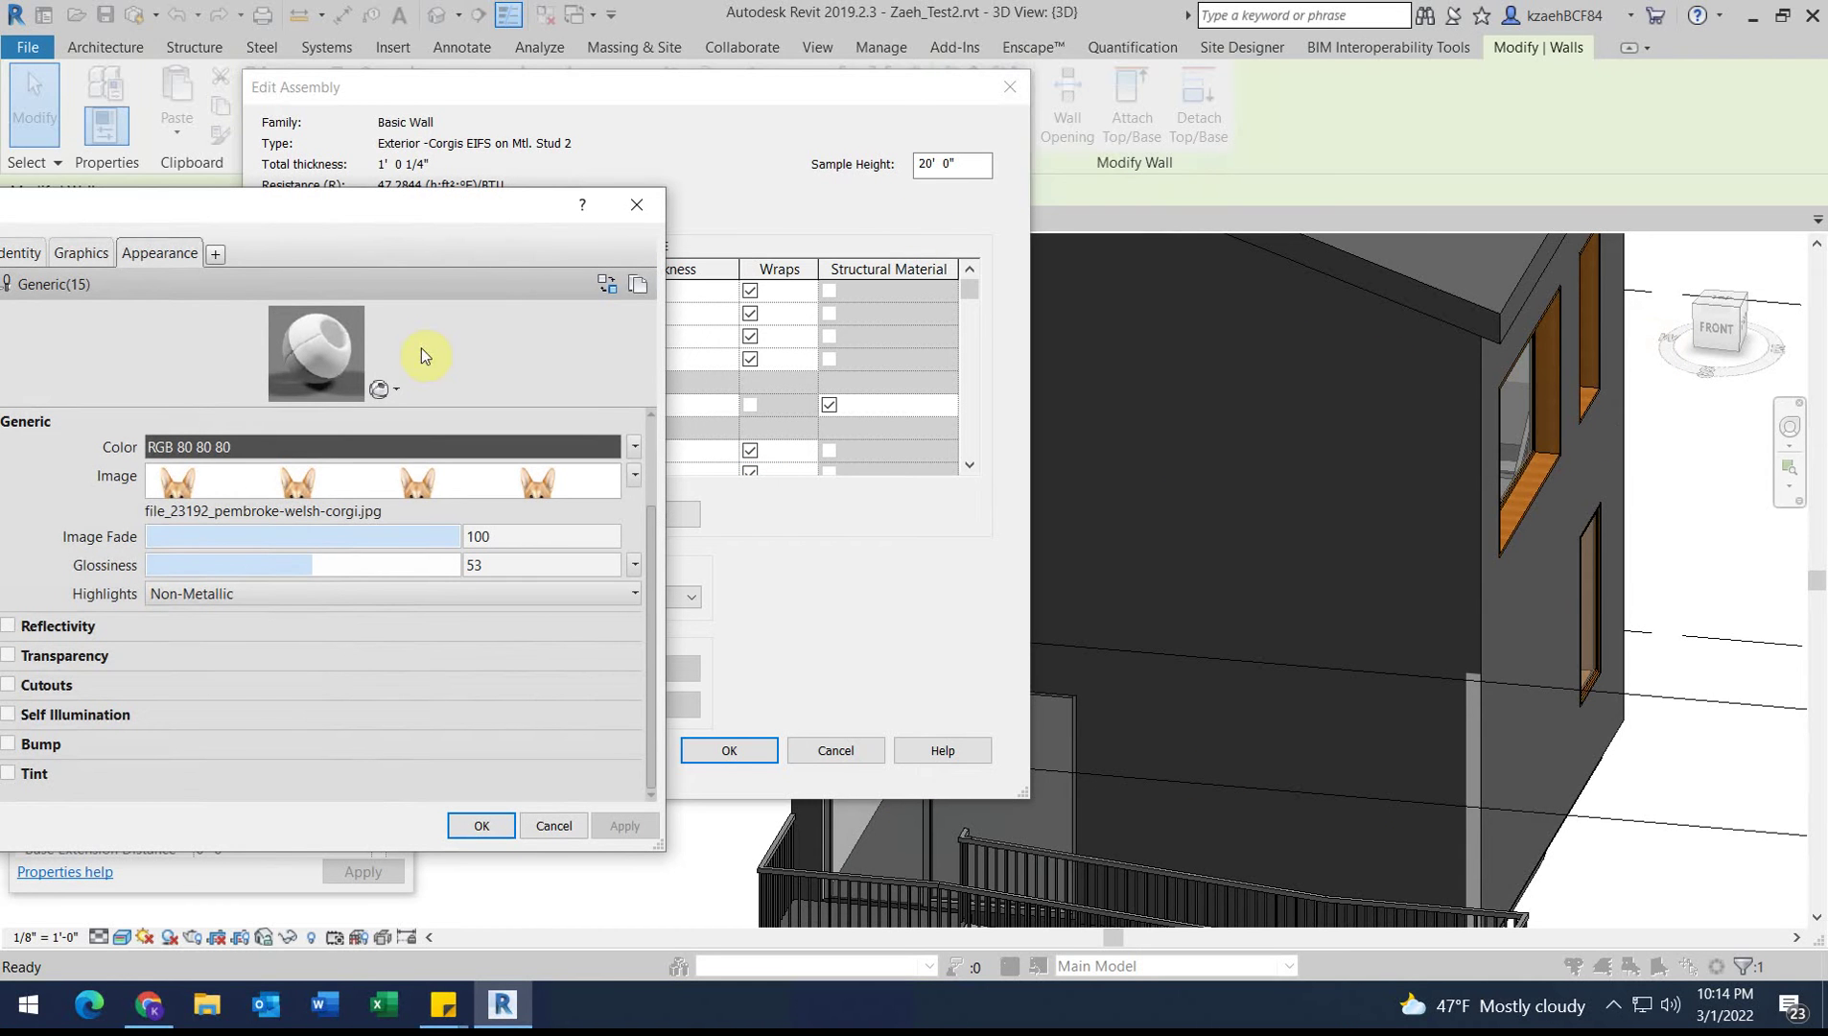
Step: Reopen the corgi image's texture settings and set both horizontal and vertical repeat to Tile
click(314, 488)
click(408, 696)
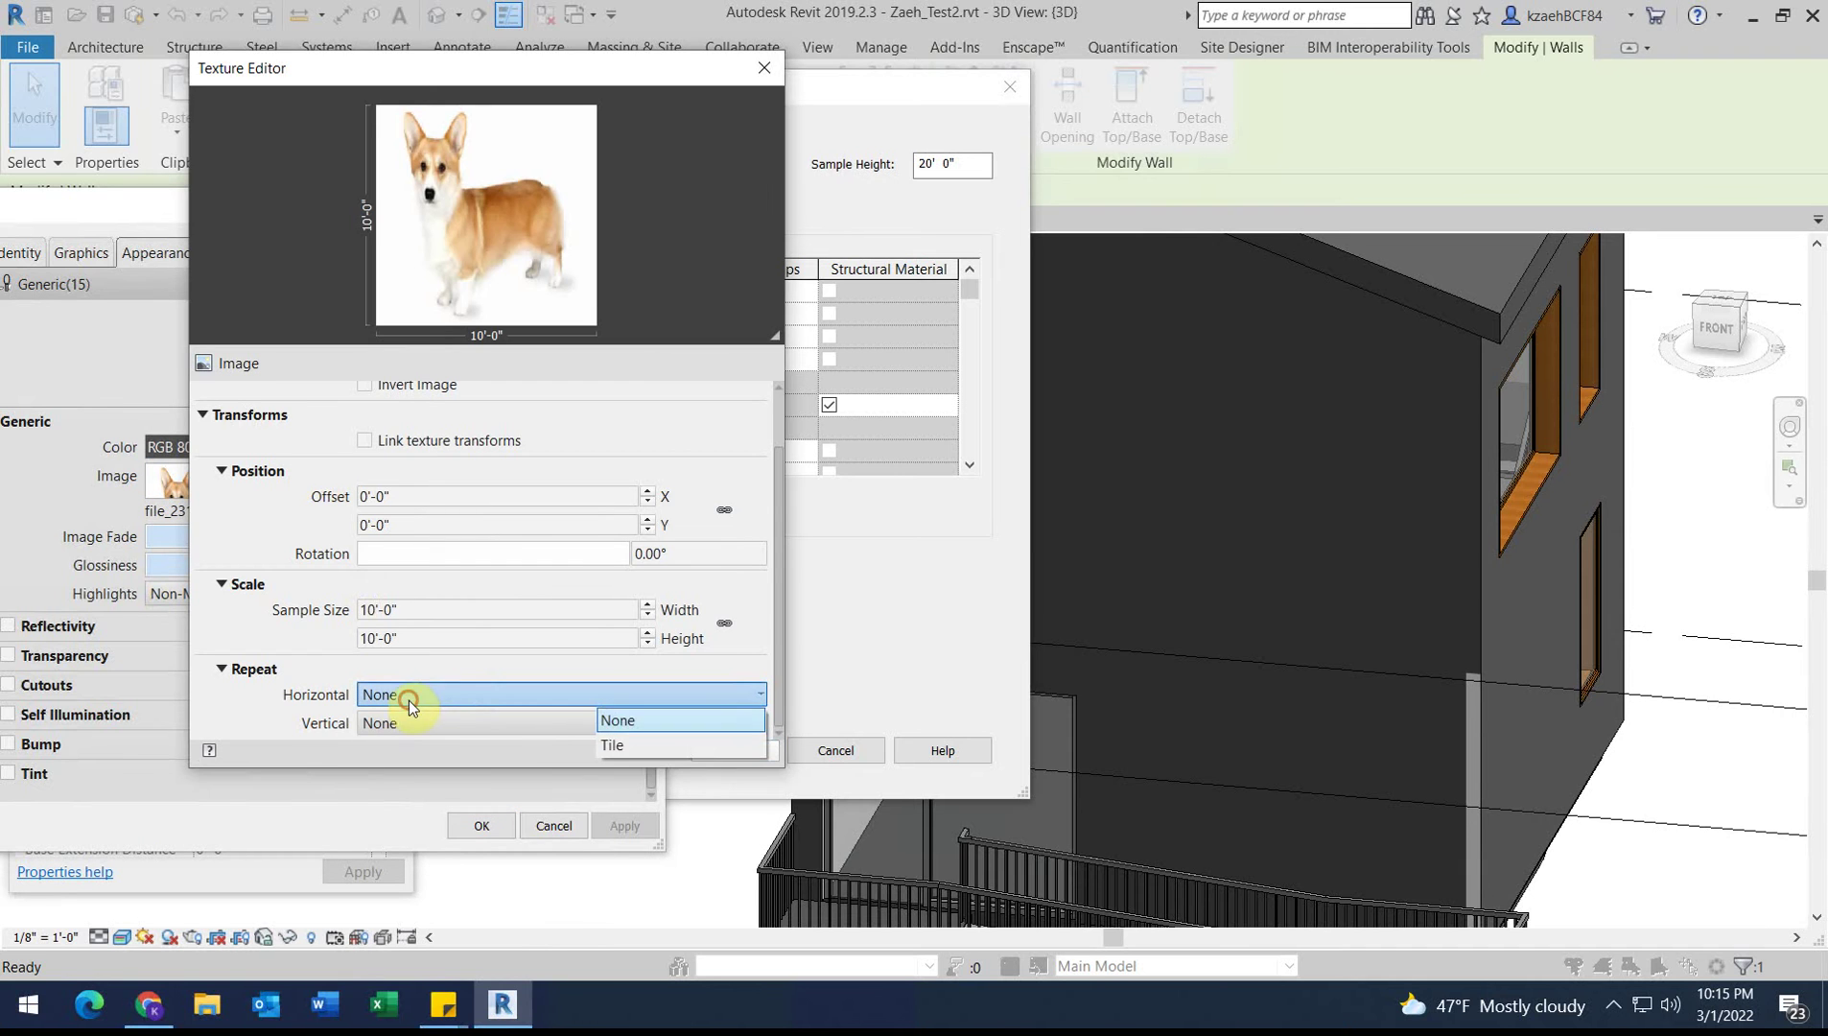
click(631, 747)
click(520, 722)
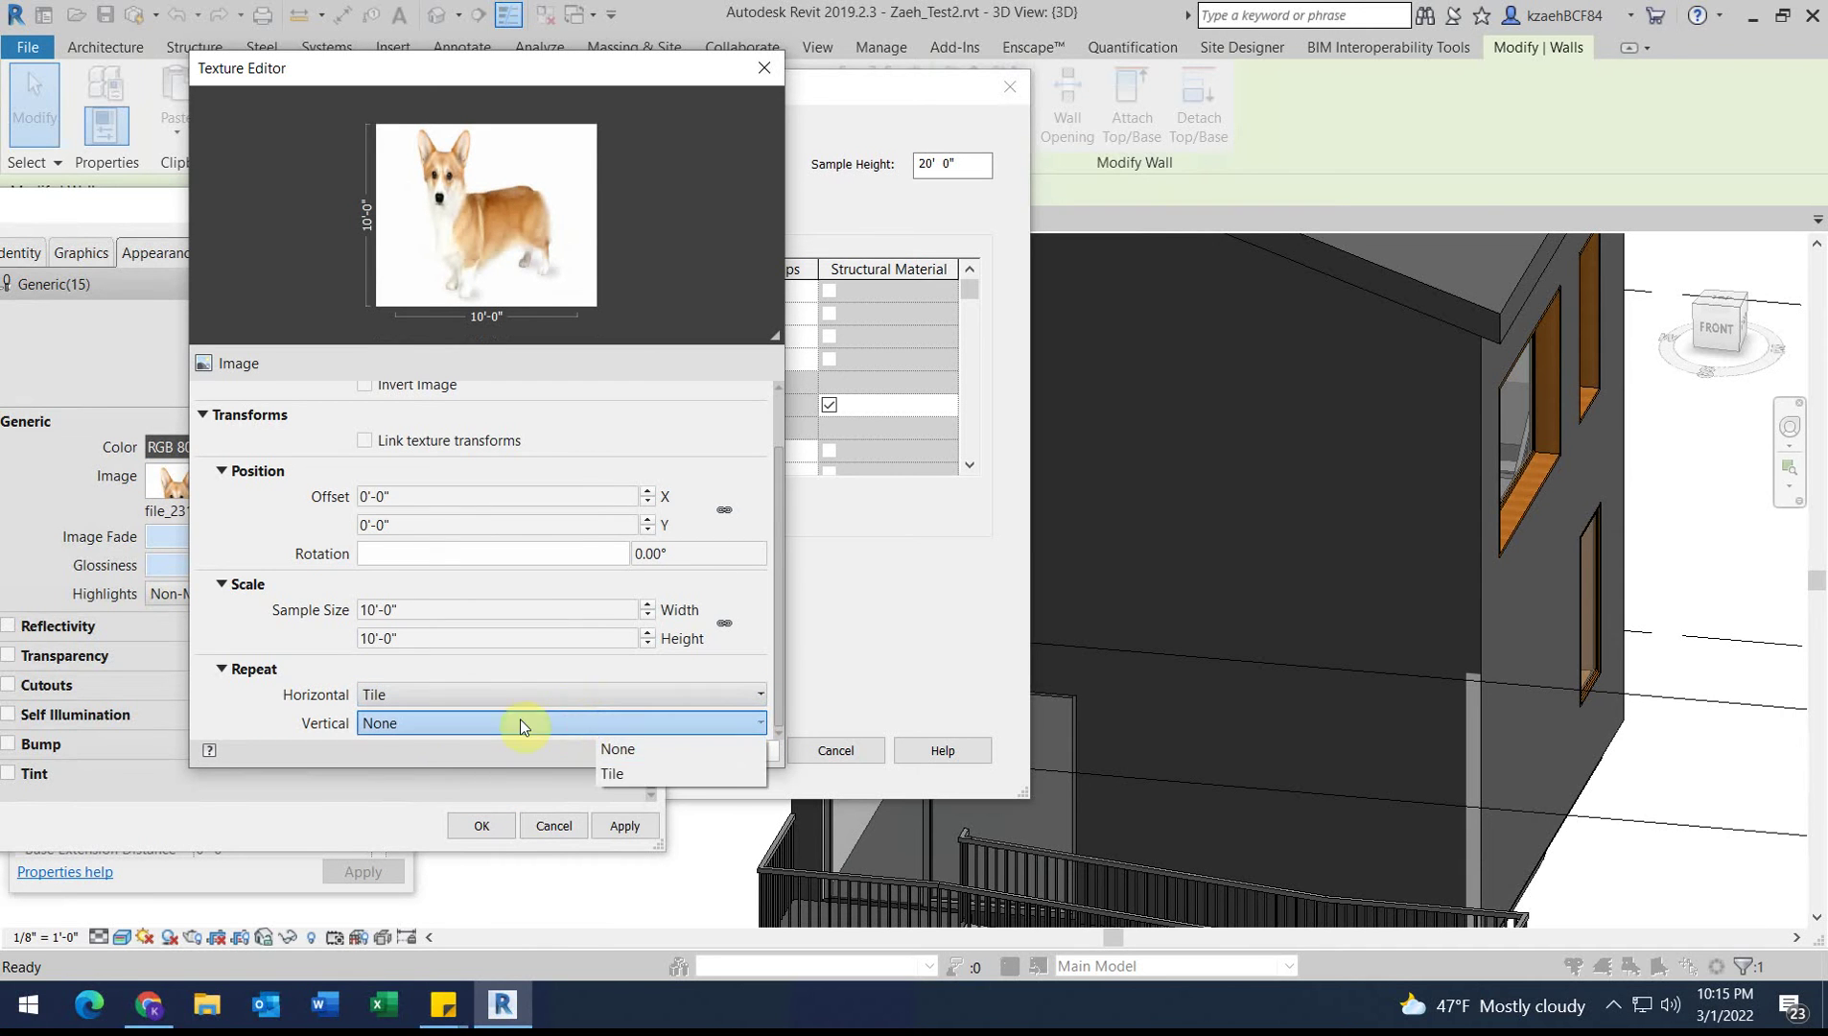
click(668, 772)
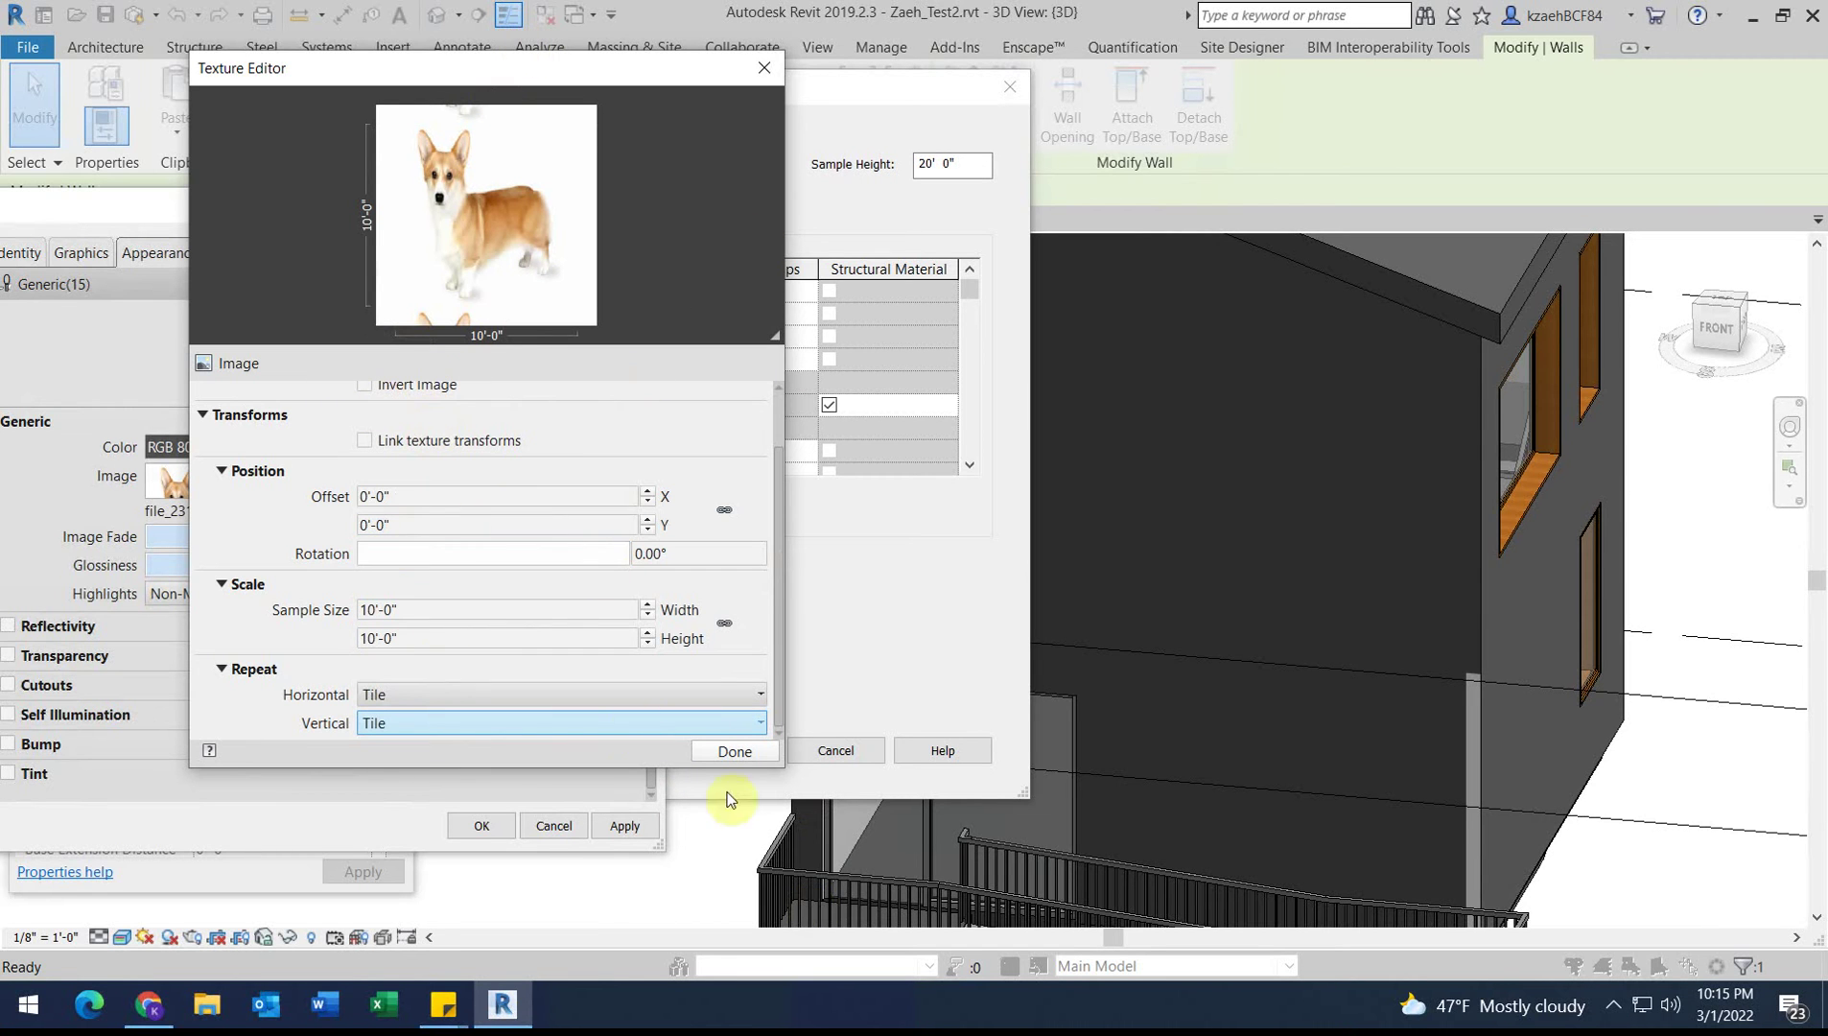
Step: Finish editing the corgi texture, apply the tiled image to the front wall and accept the CORGIS material
scroll(654, 583, up, 6)
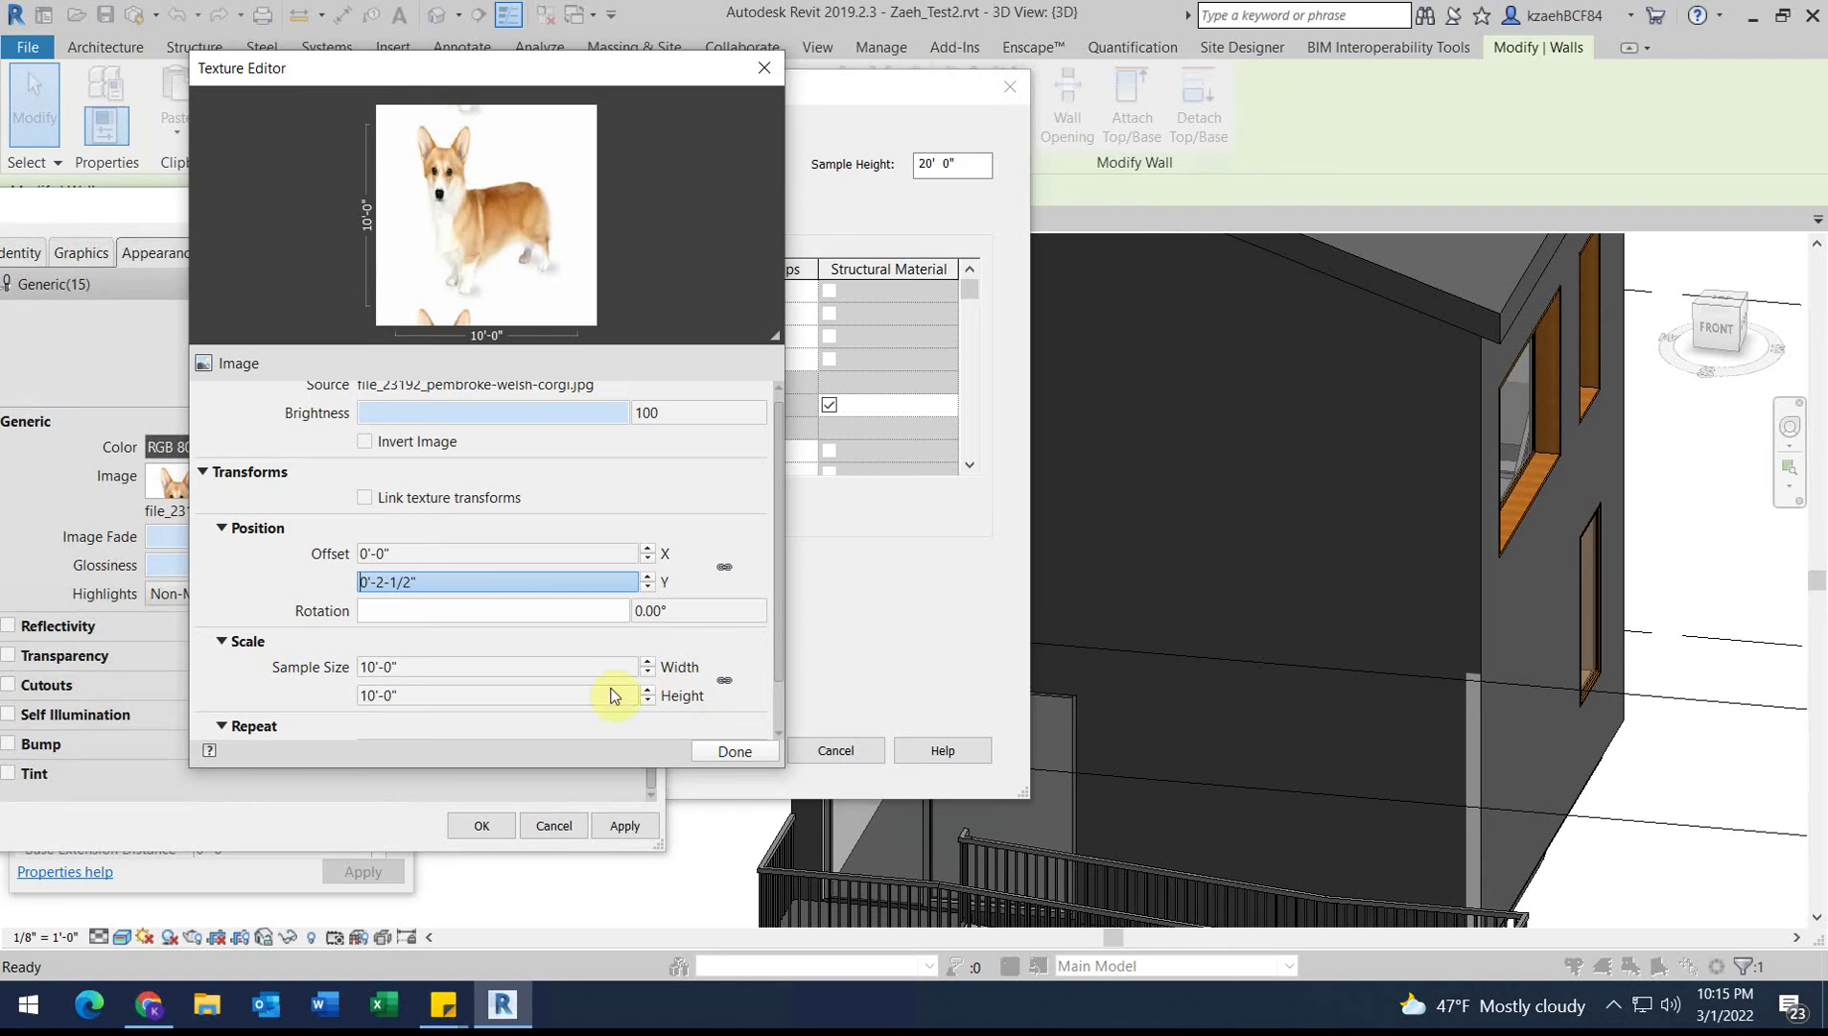
click(300, 571)
click(733, 750)
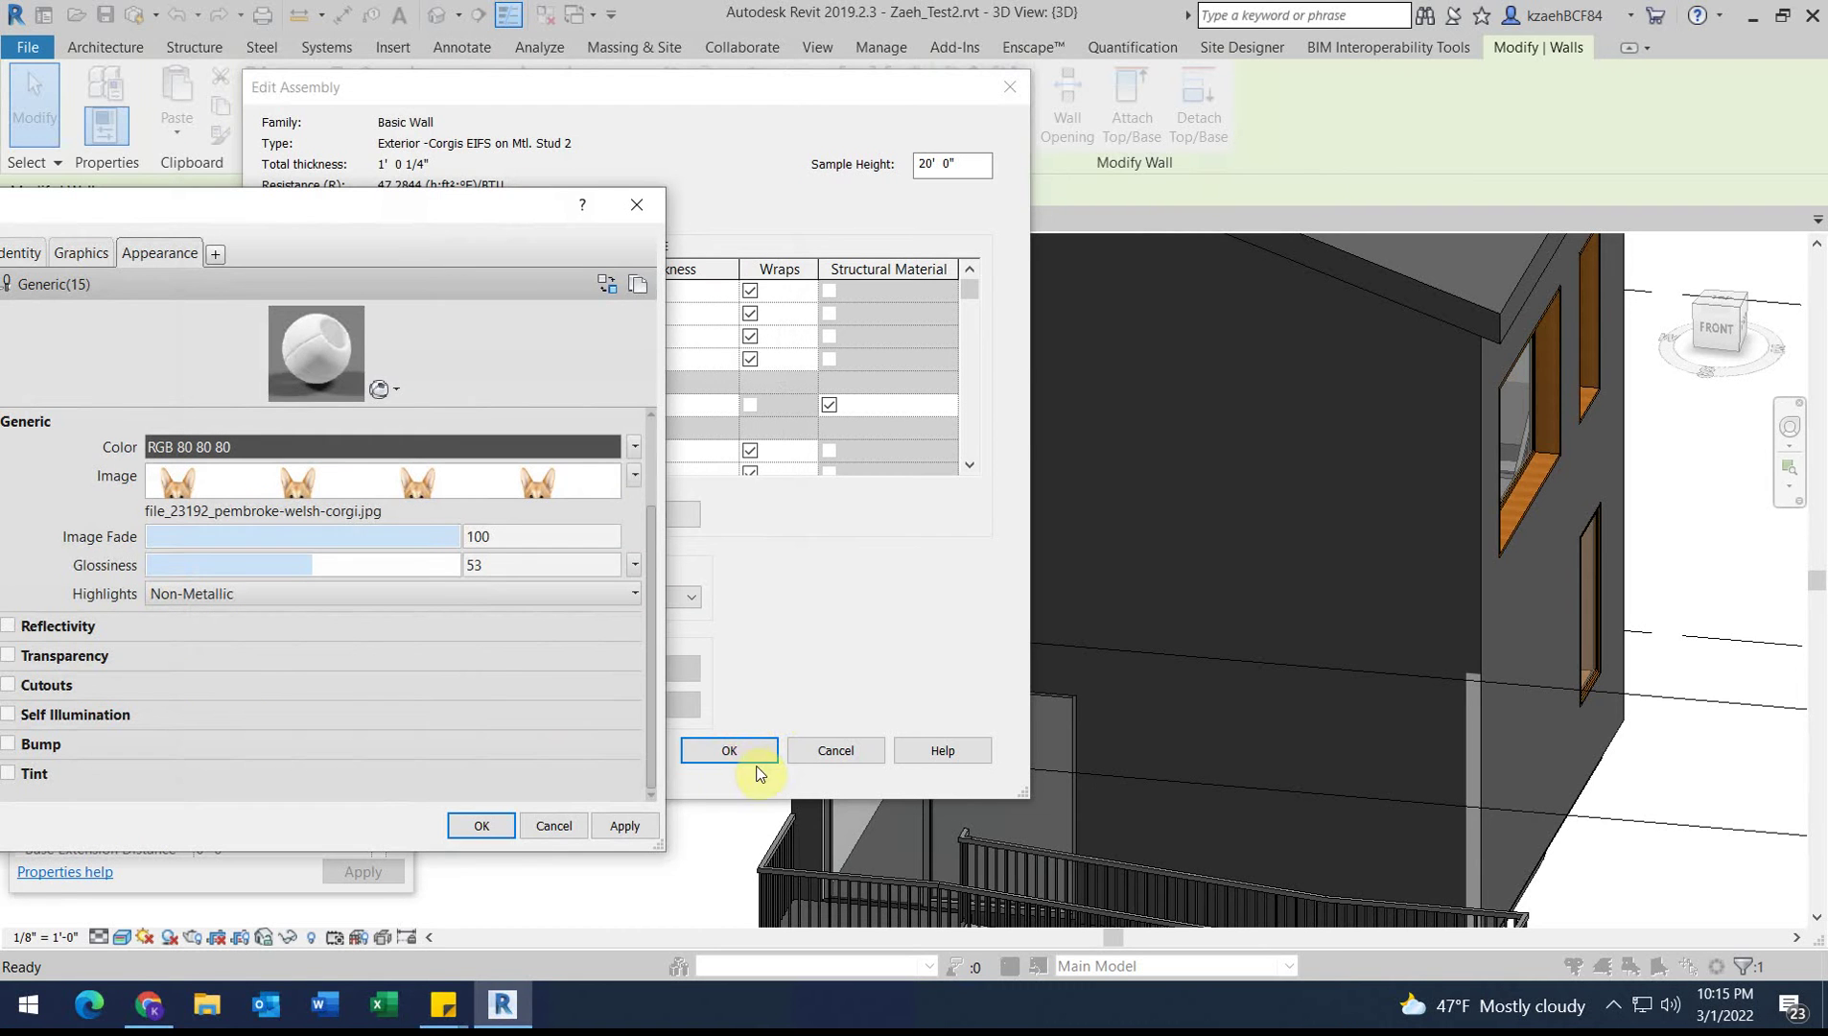
click(601, 831)
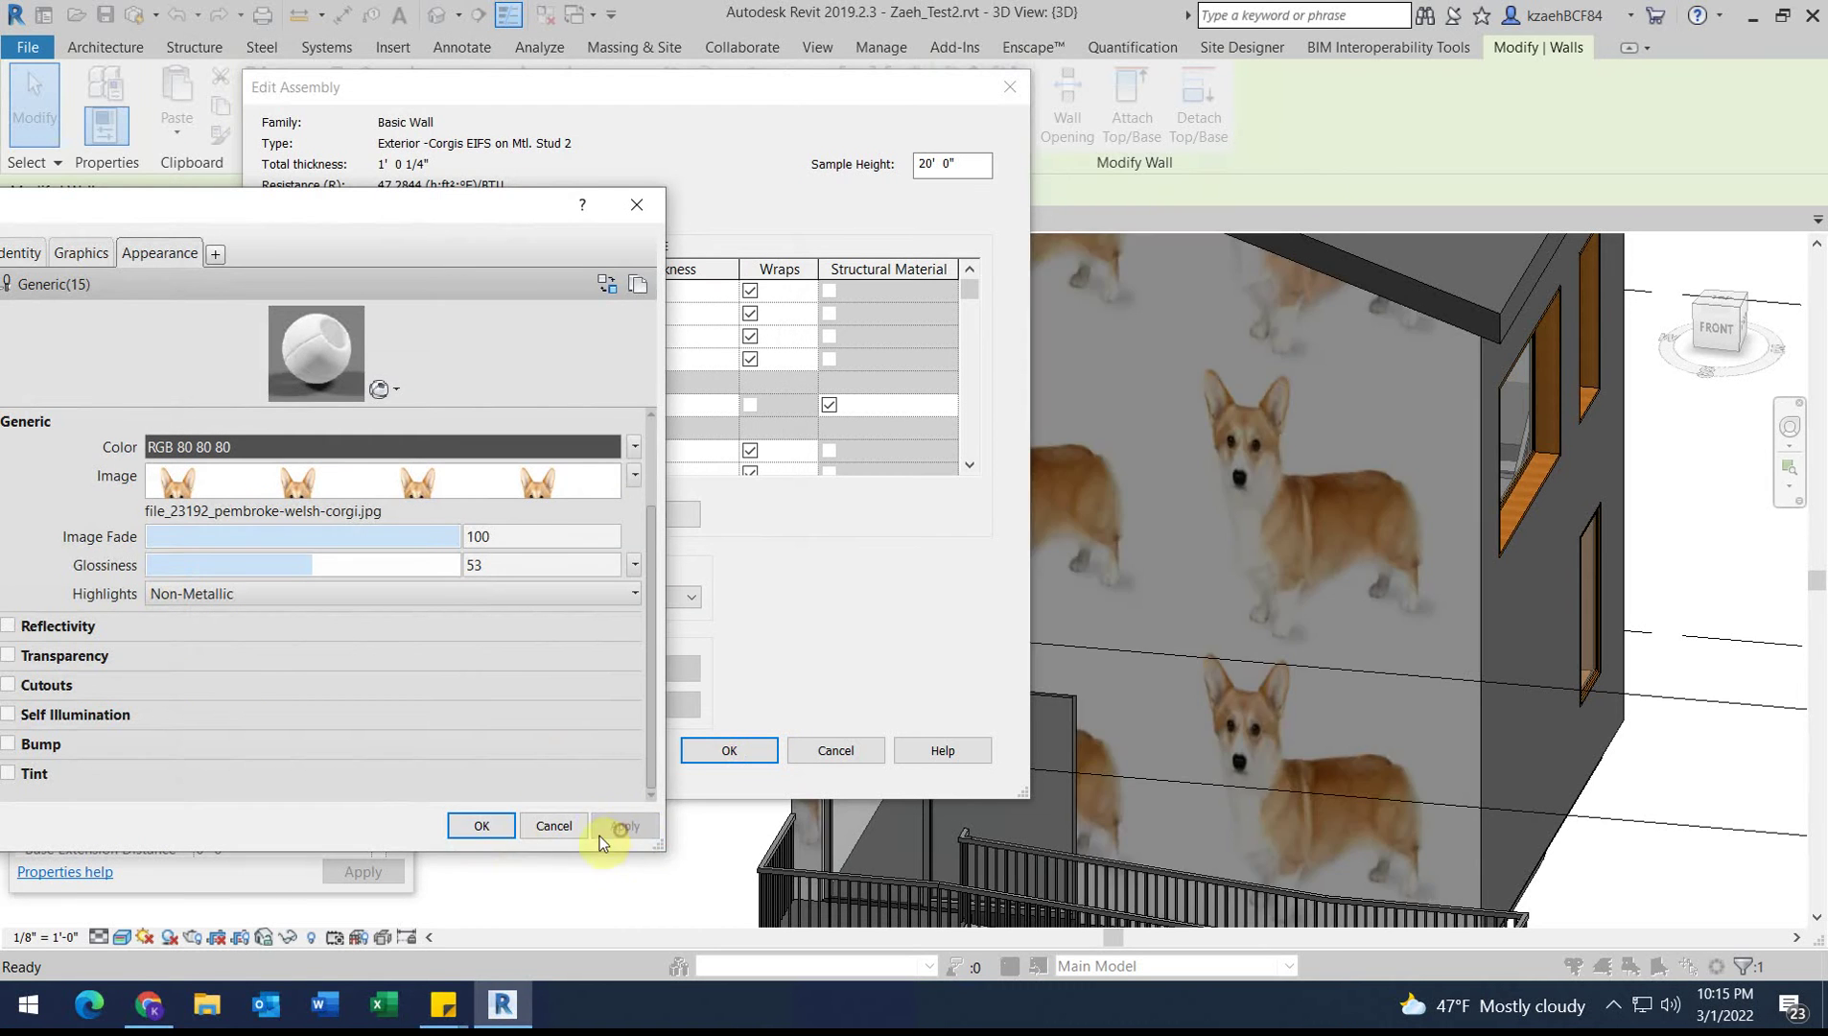
click(476, 826)
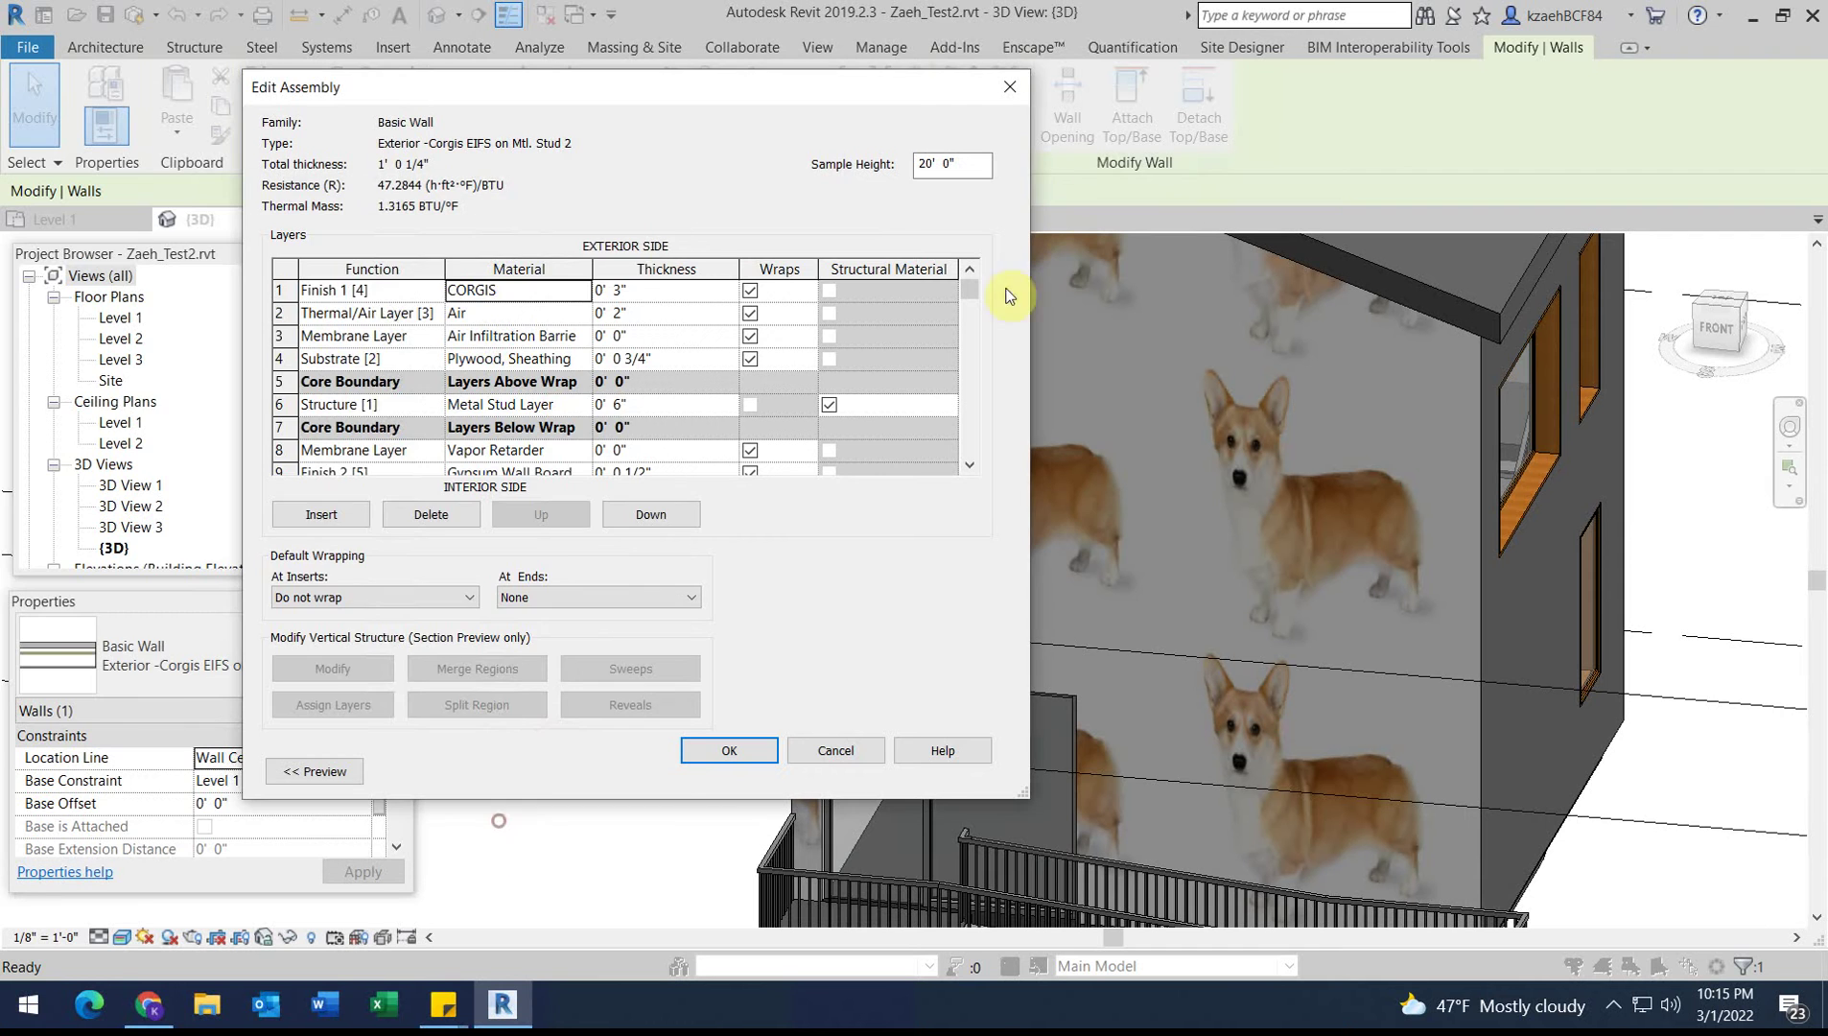
Step: Accept the wall assembly and type properties, deselect the wall and view the tiled corgis on the front facade
click(731, 750)
scroll(865, 440, down, 5)
click(746, 771)
scroll(755, 662, down, 4)
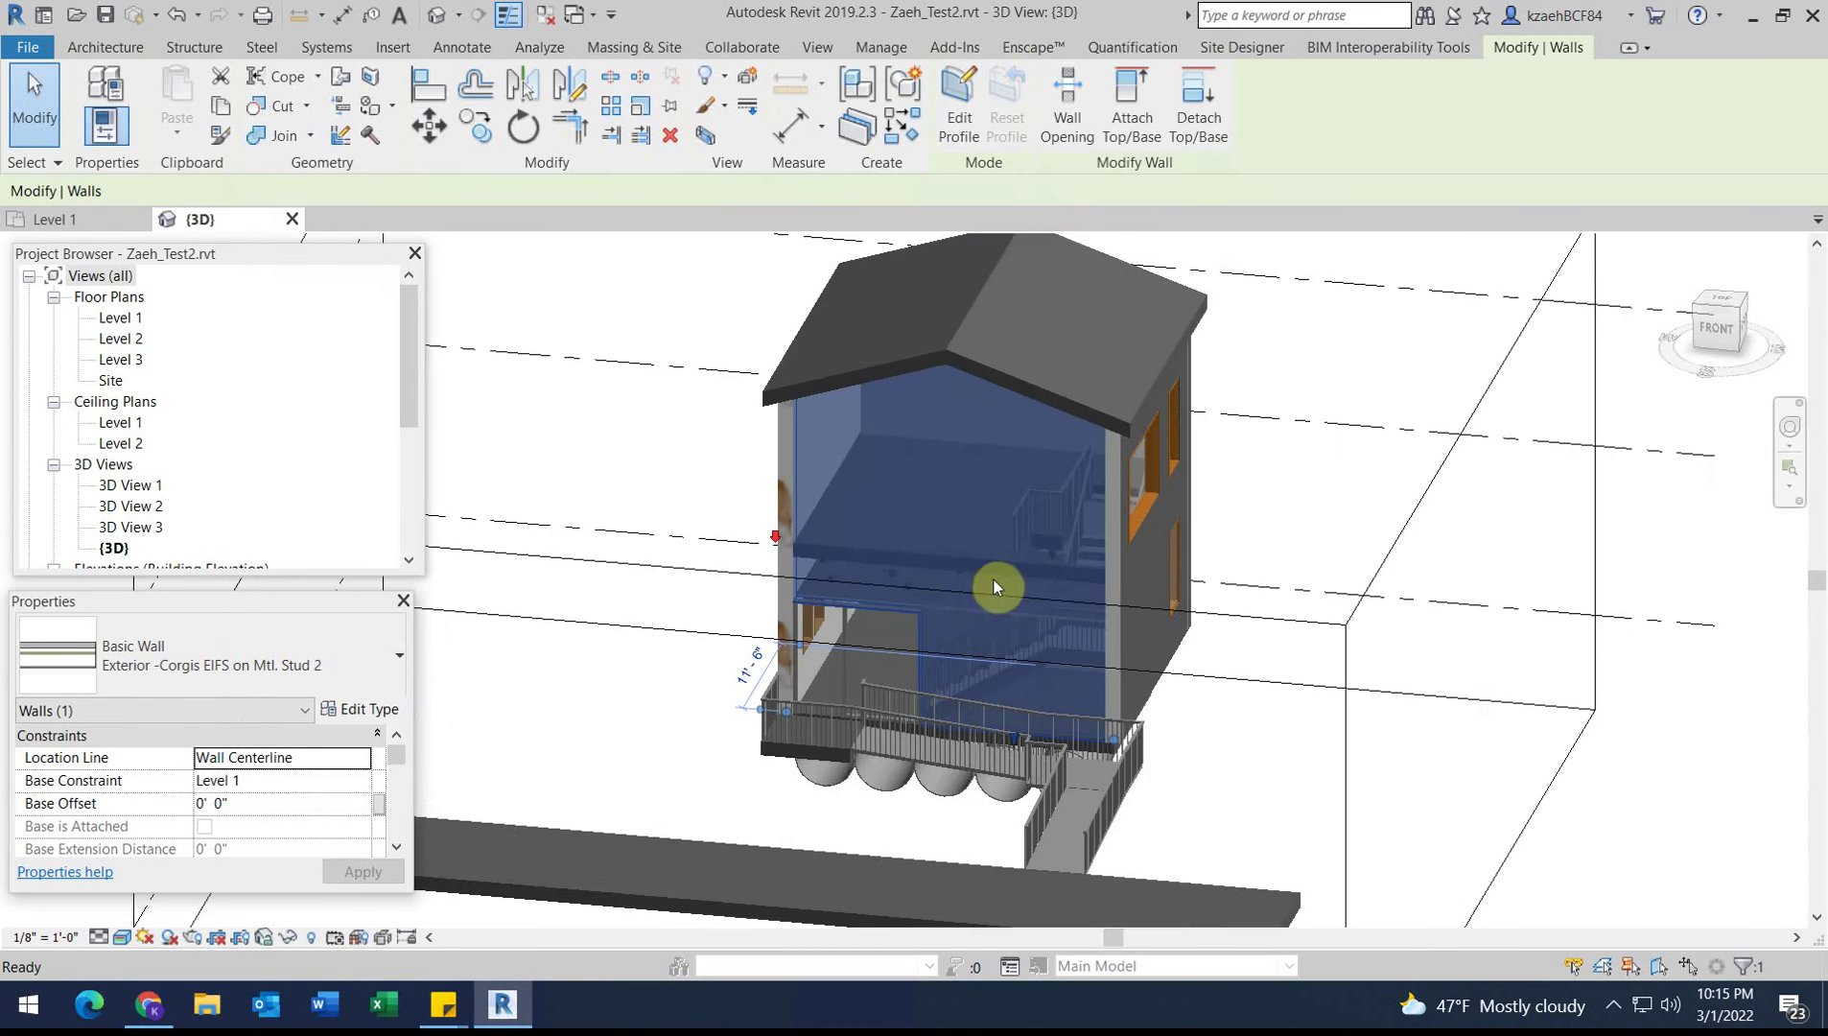
middle_drag(988, 583, 804, 559)
click(500, 636)
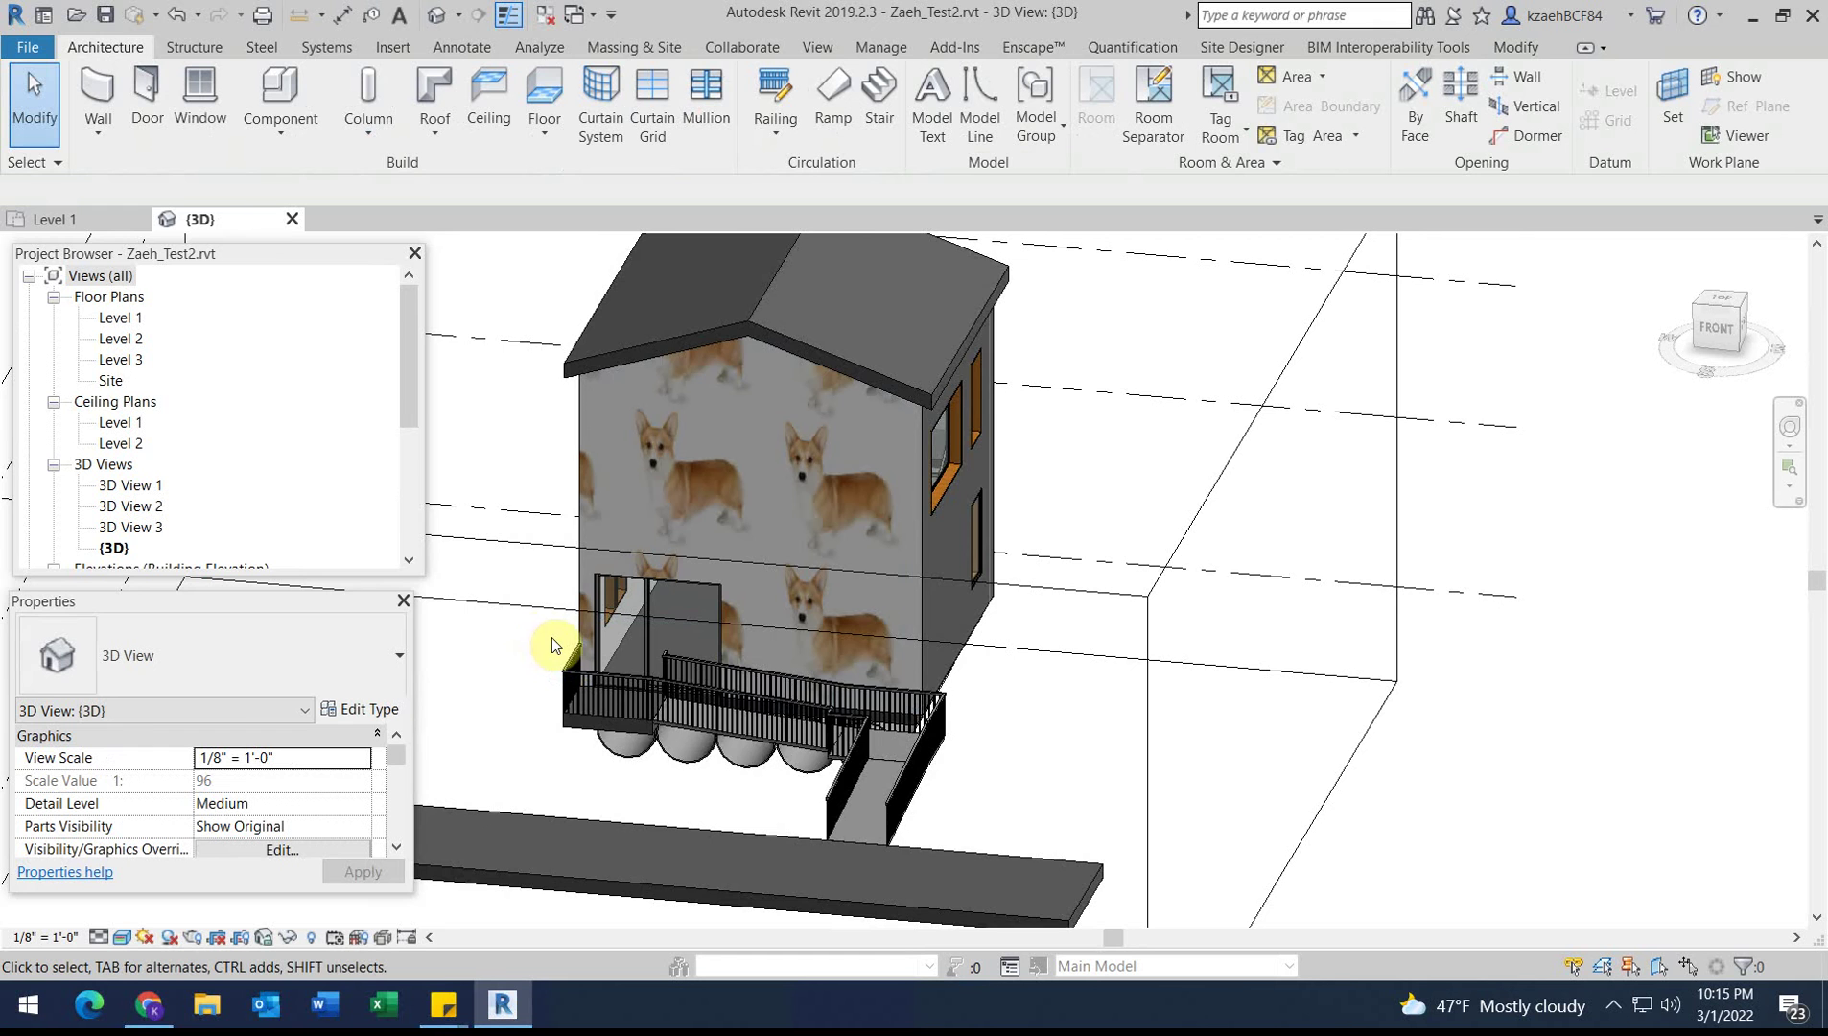
scroll(669, 624, up, 4)
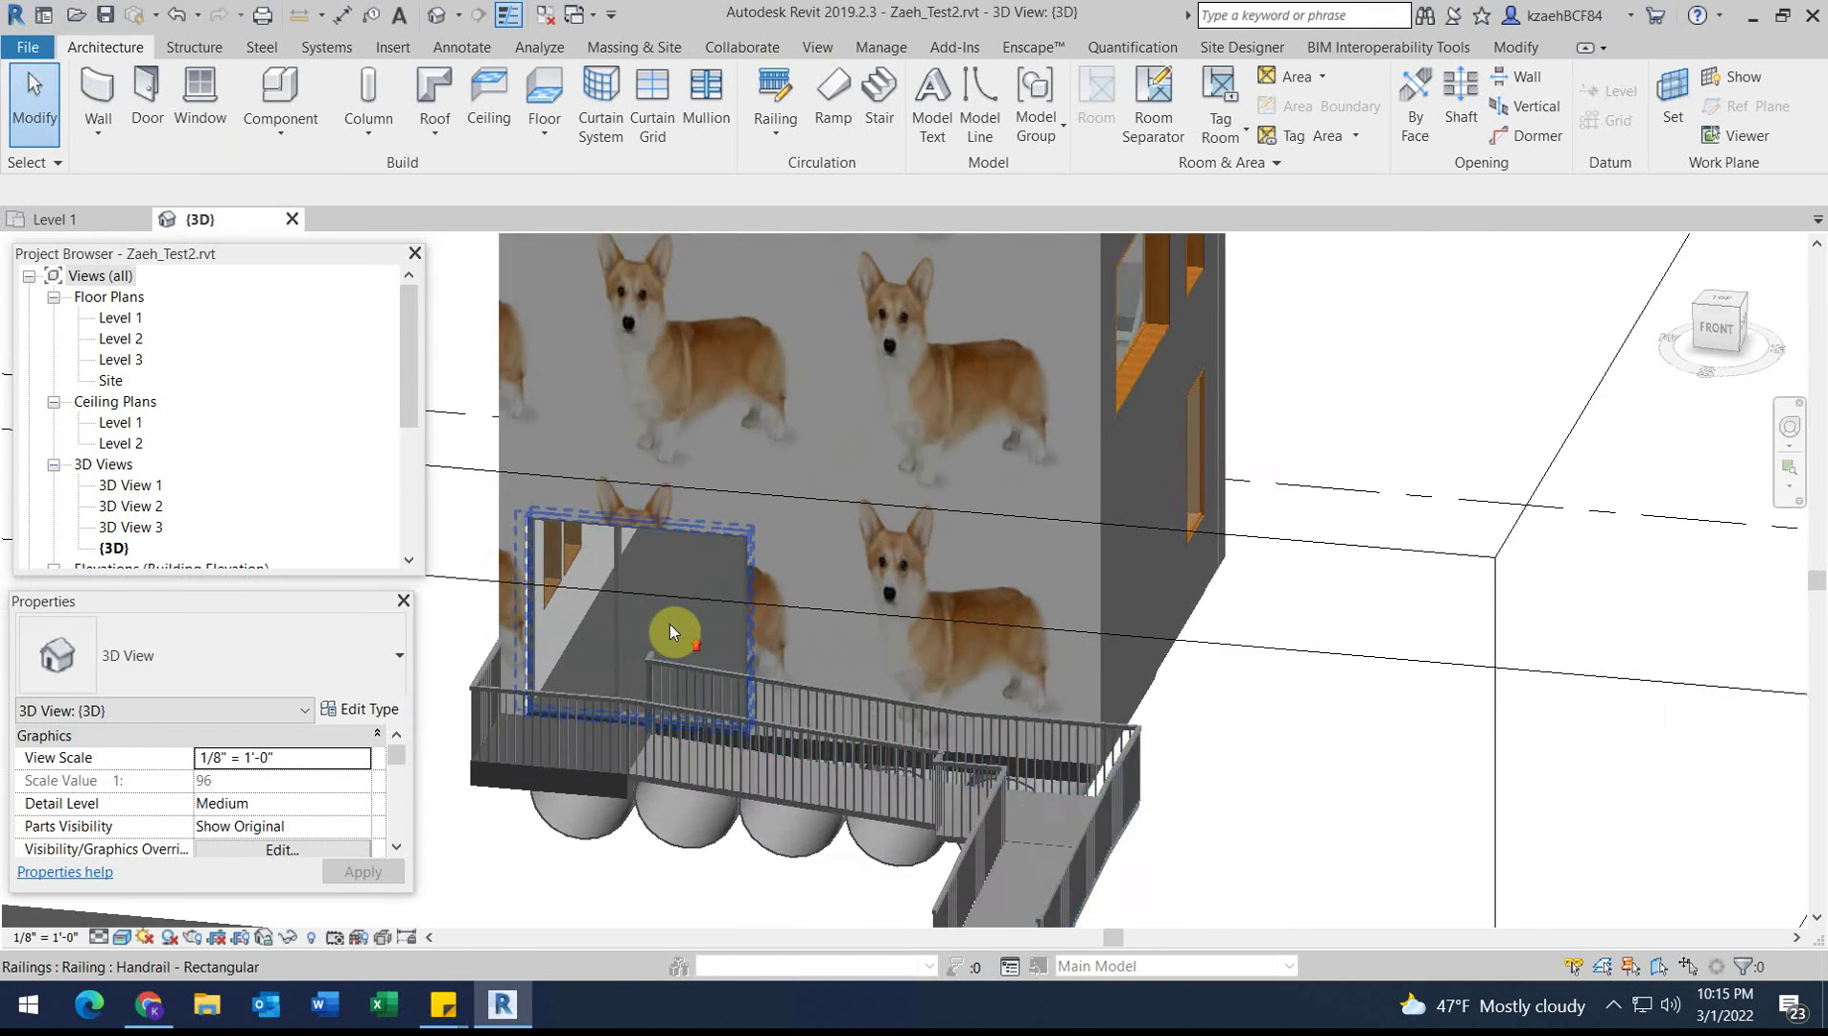
Step: Select the house's three other exterior walls and change their type to Exterior - Brick on Mtl. Stud
scroll(670, 625, down, 5)
shift+middle_drag(669, 622, 918, 663)
click(934, 646)
shift+middle_drag(1180, 648, 678, 674)
ctrl+click(1132, 594)
ctrl+click(1247, 567)
shift+middle_drag(1336, 573, 677, 611)
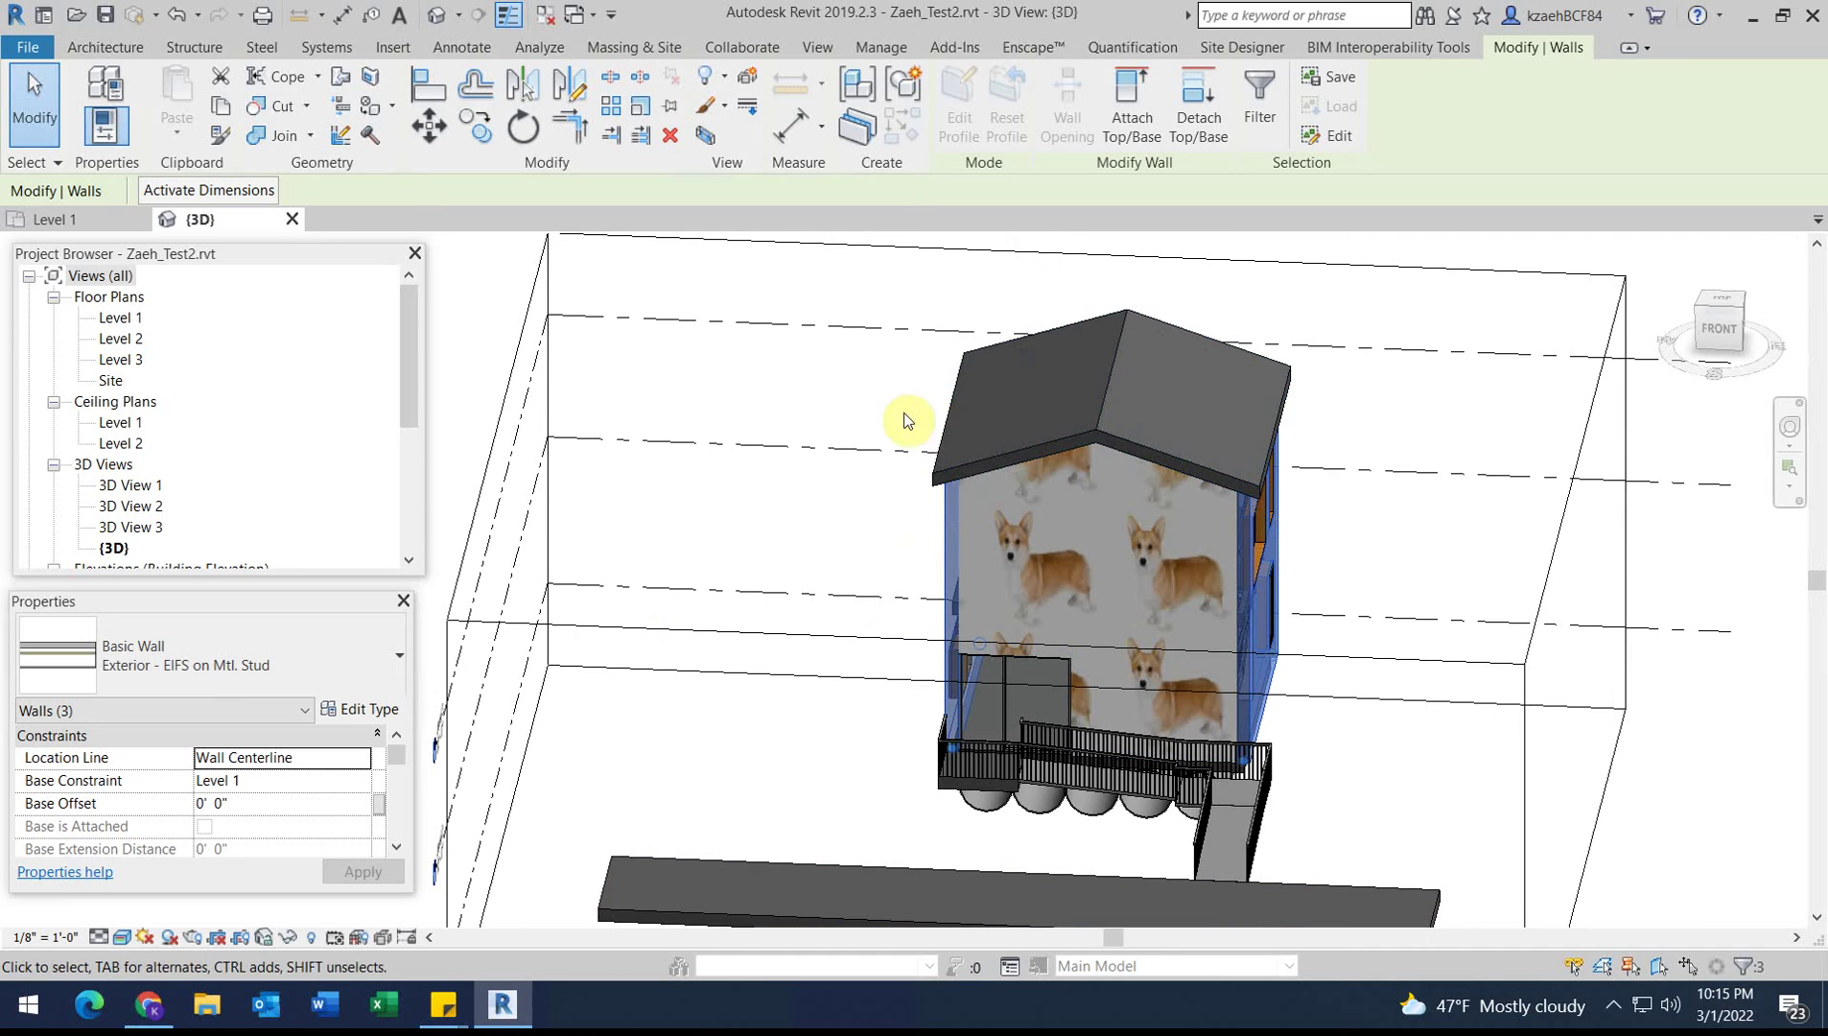
click(256, 668)
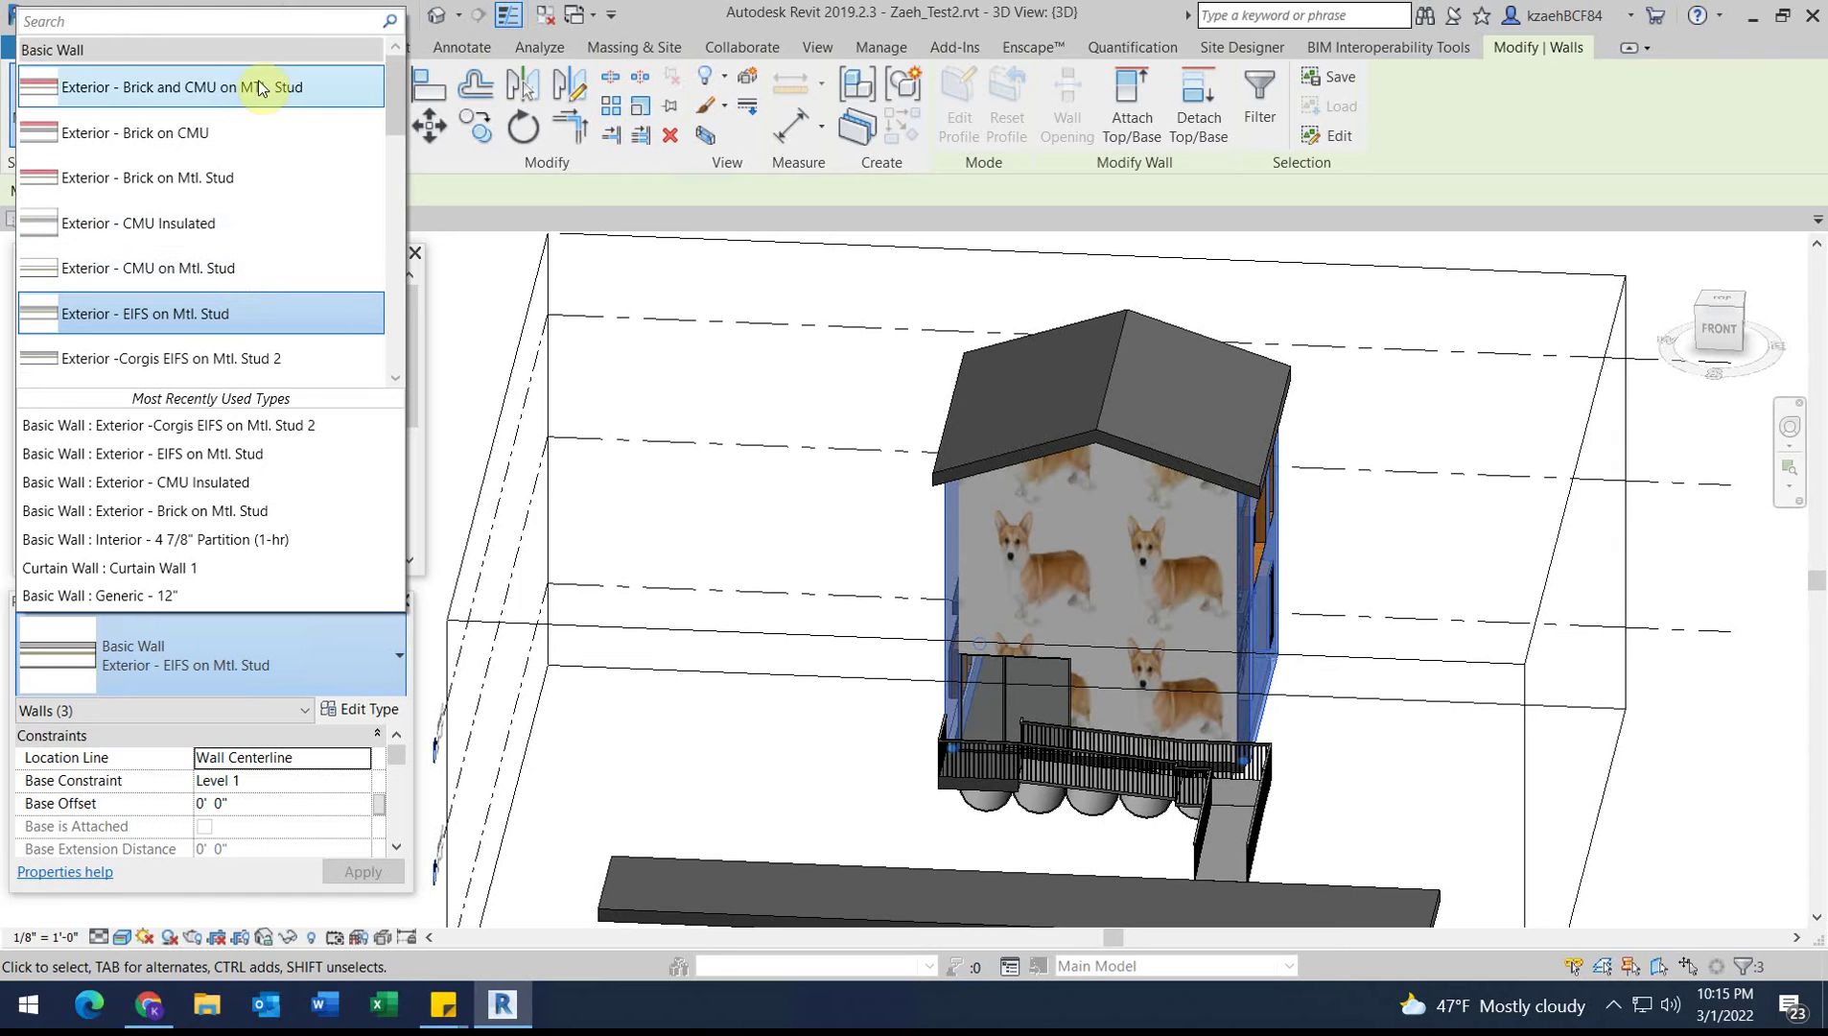
click(211, 178)
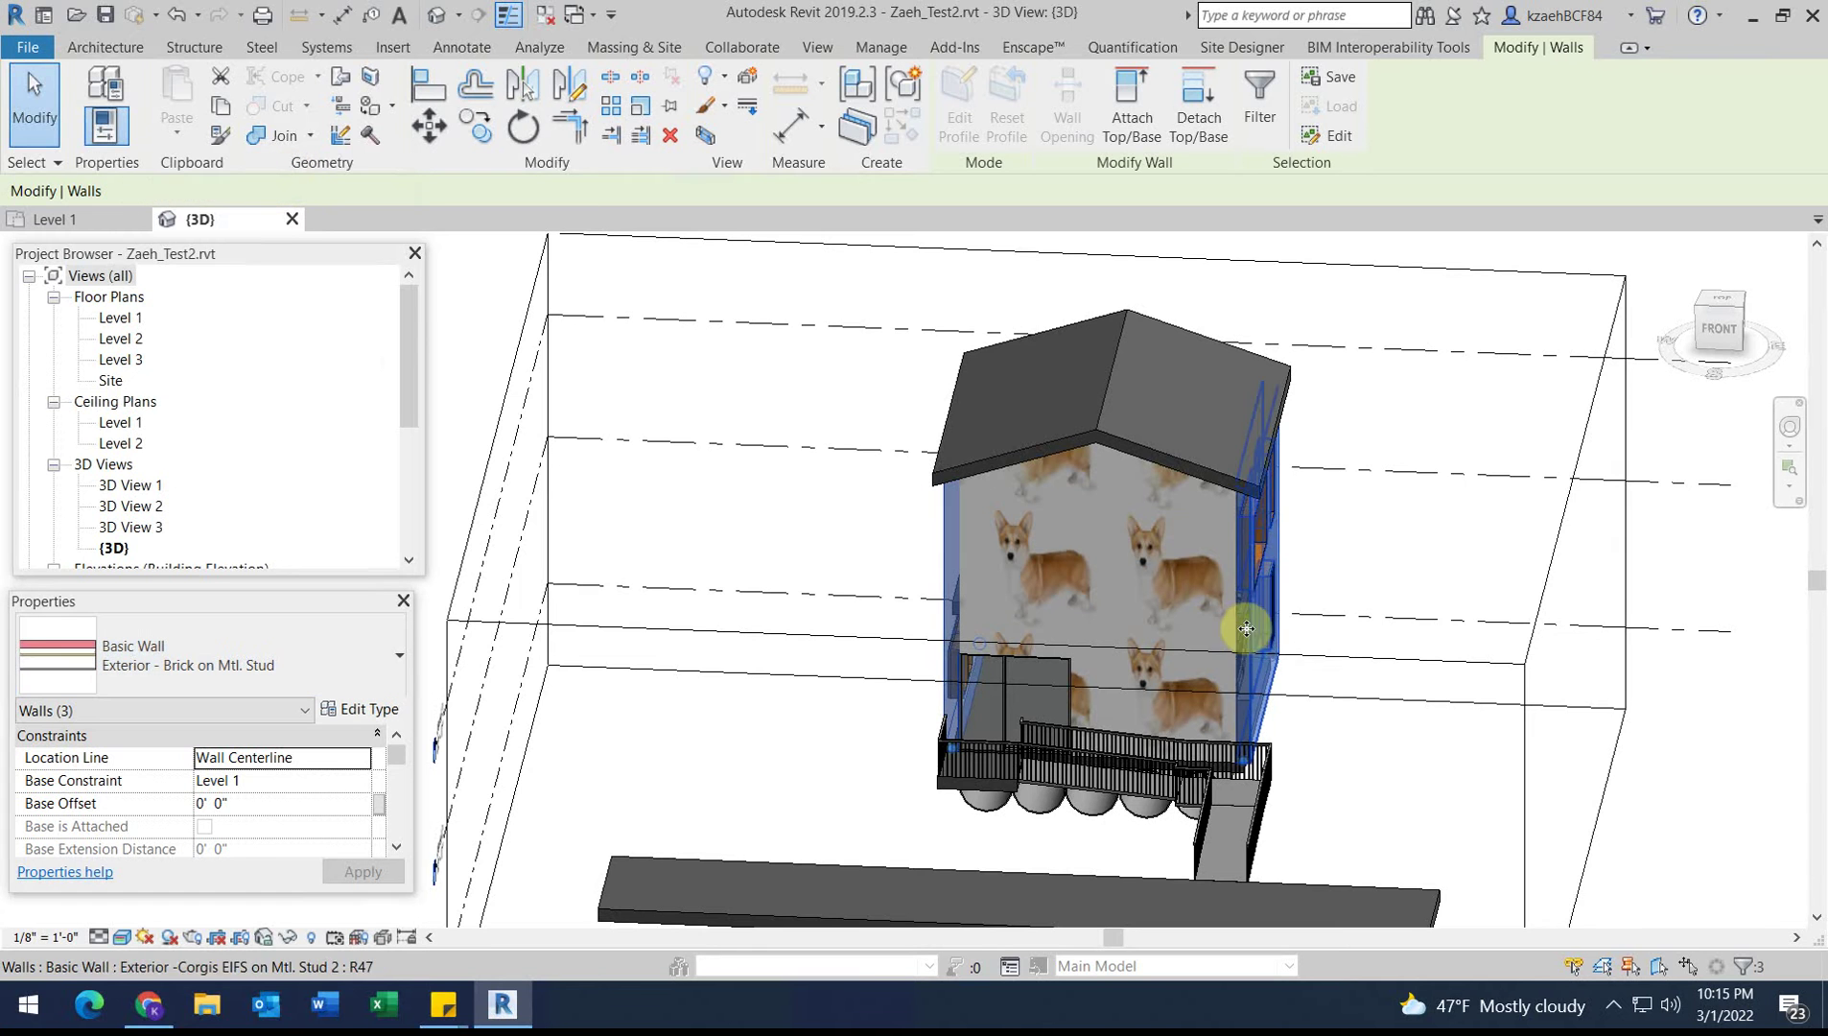
shift+middle_drag(1370, 635, 1216, 656)
scroll(1287, 663, up, 3)
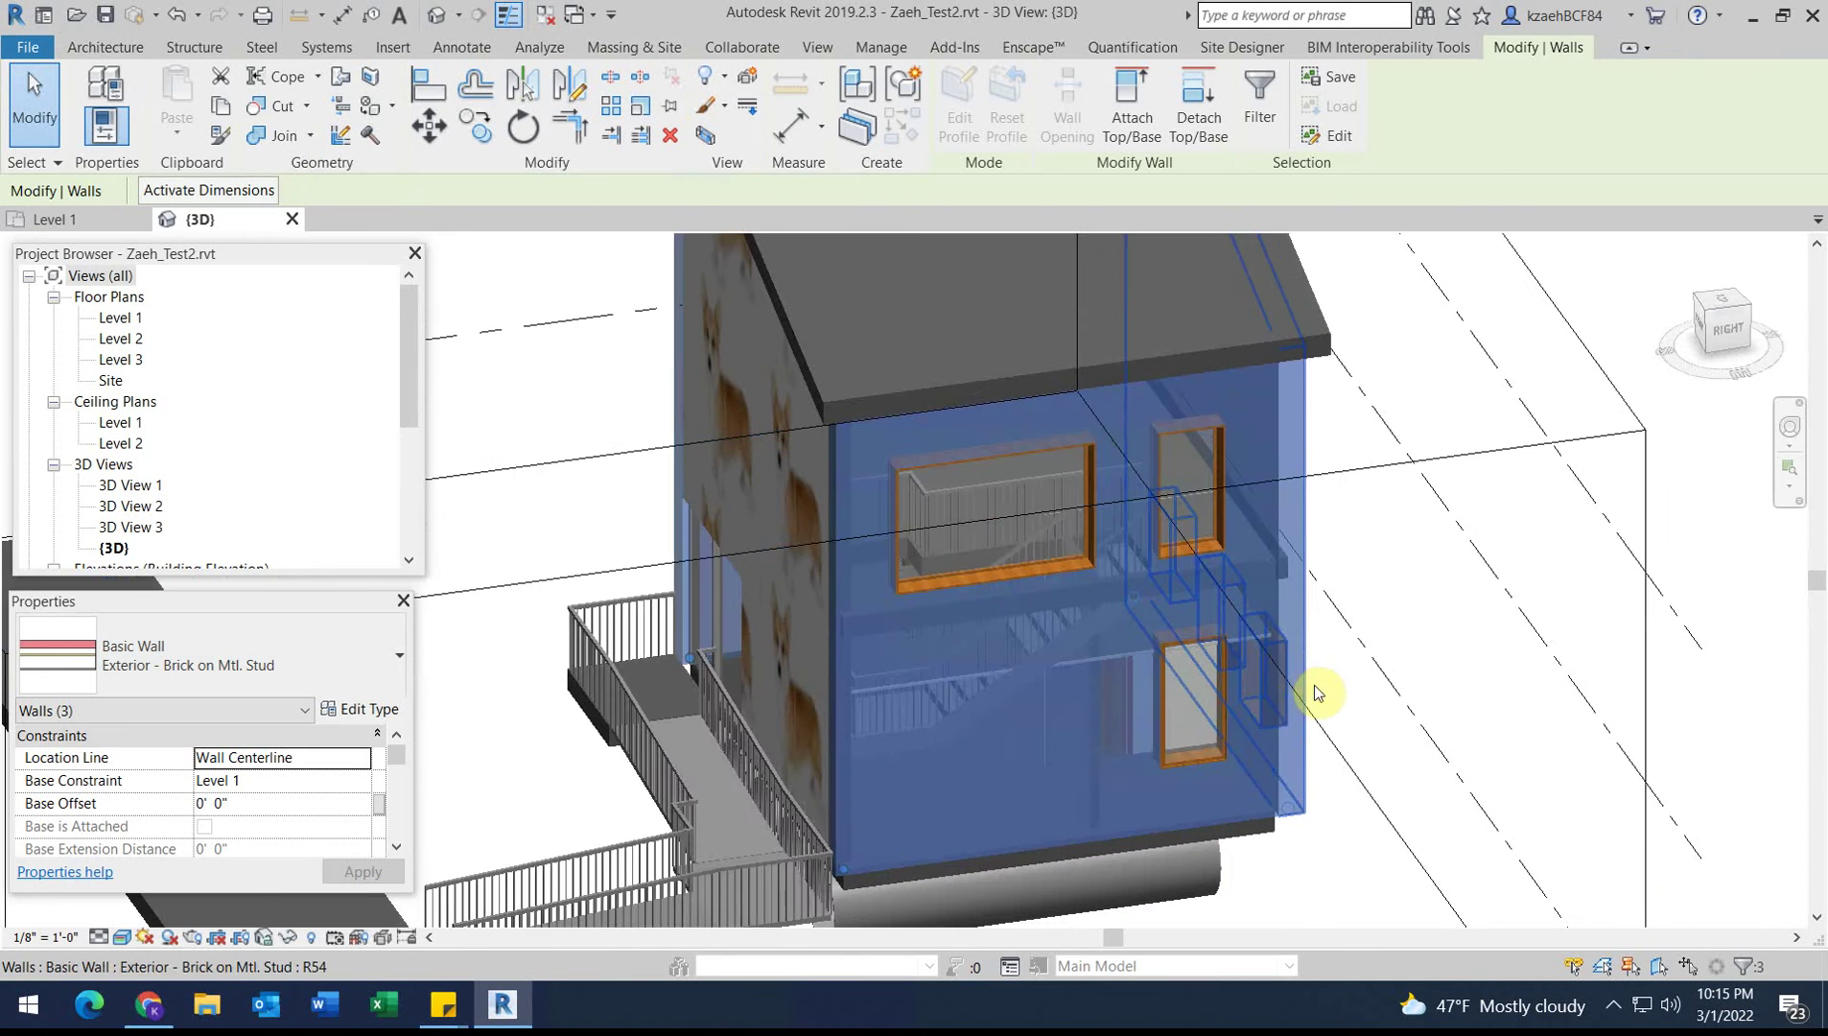
key(Escape)
Step: Reselect the three brick walls and open their wall type's structure for editing
click(1005, 786)
shift+middle_drag(1347, 707, 1351, 655)
ctrl+click(1292, 686)
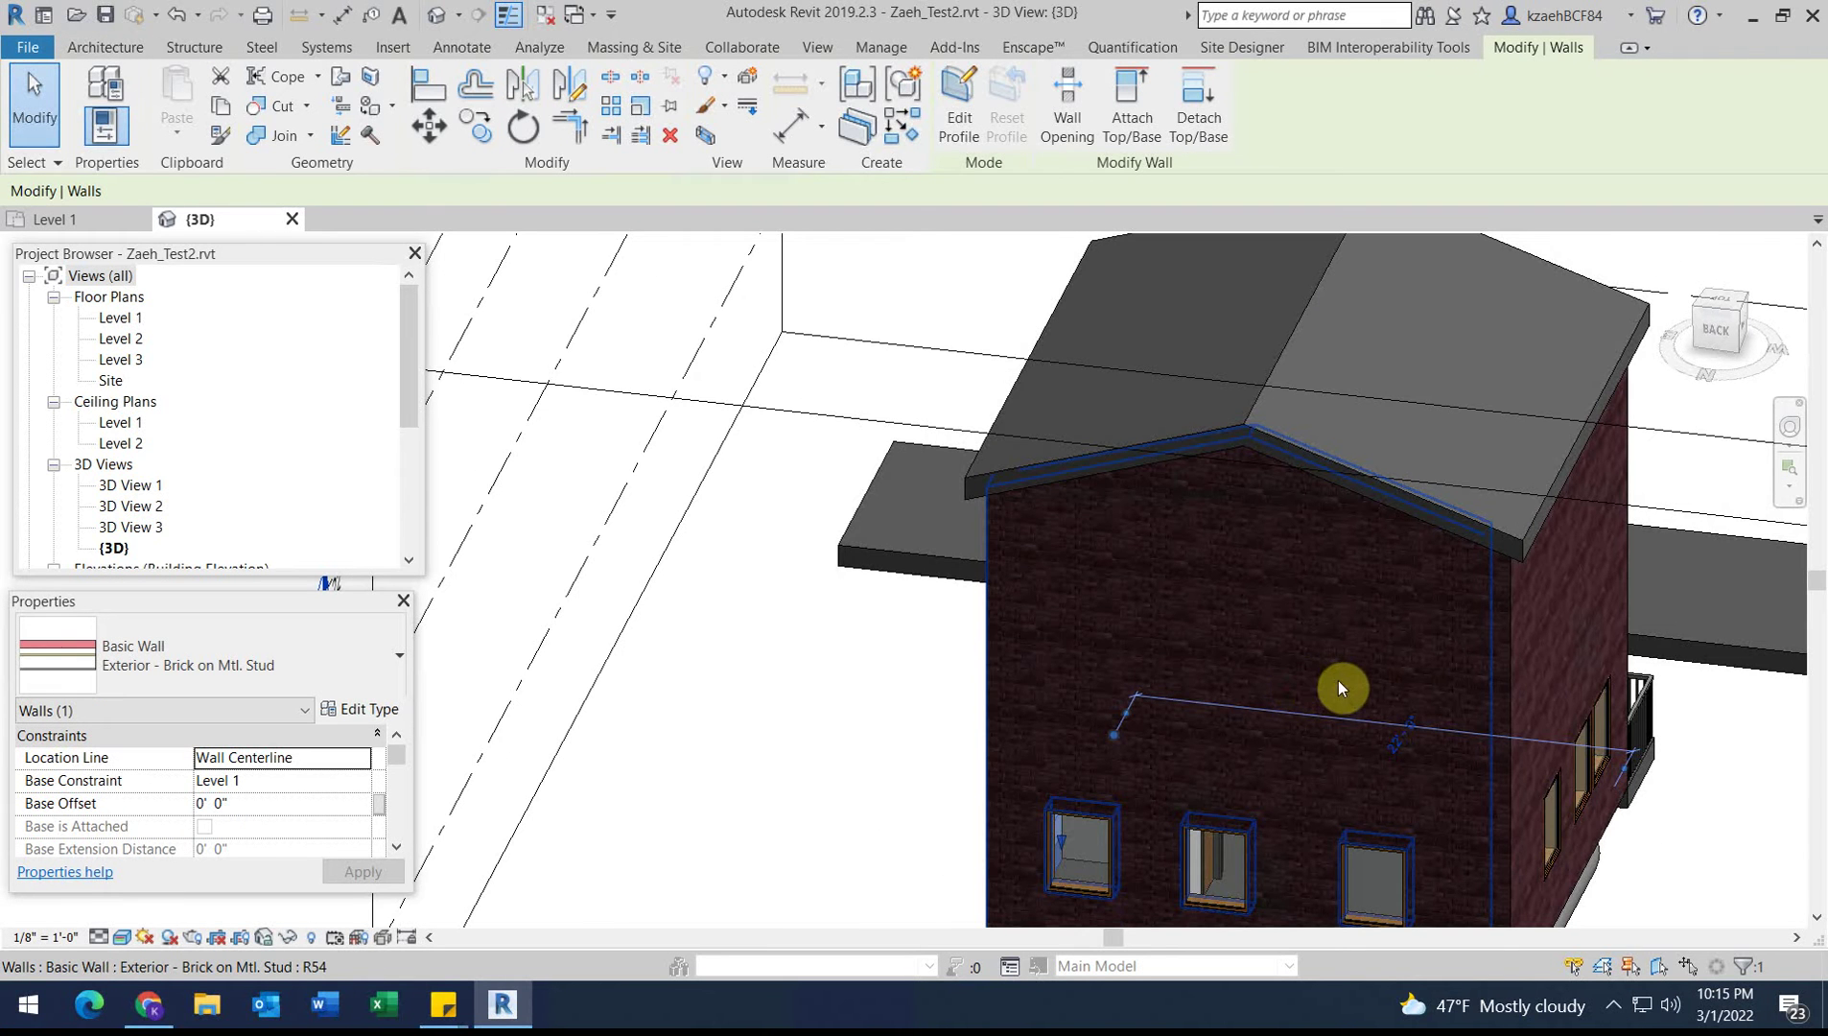
ctrl+click(1525, 680)
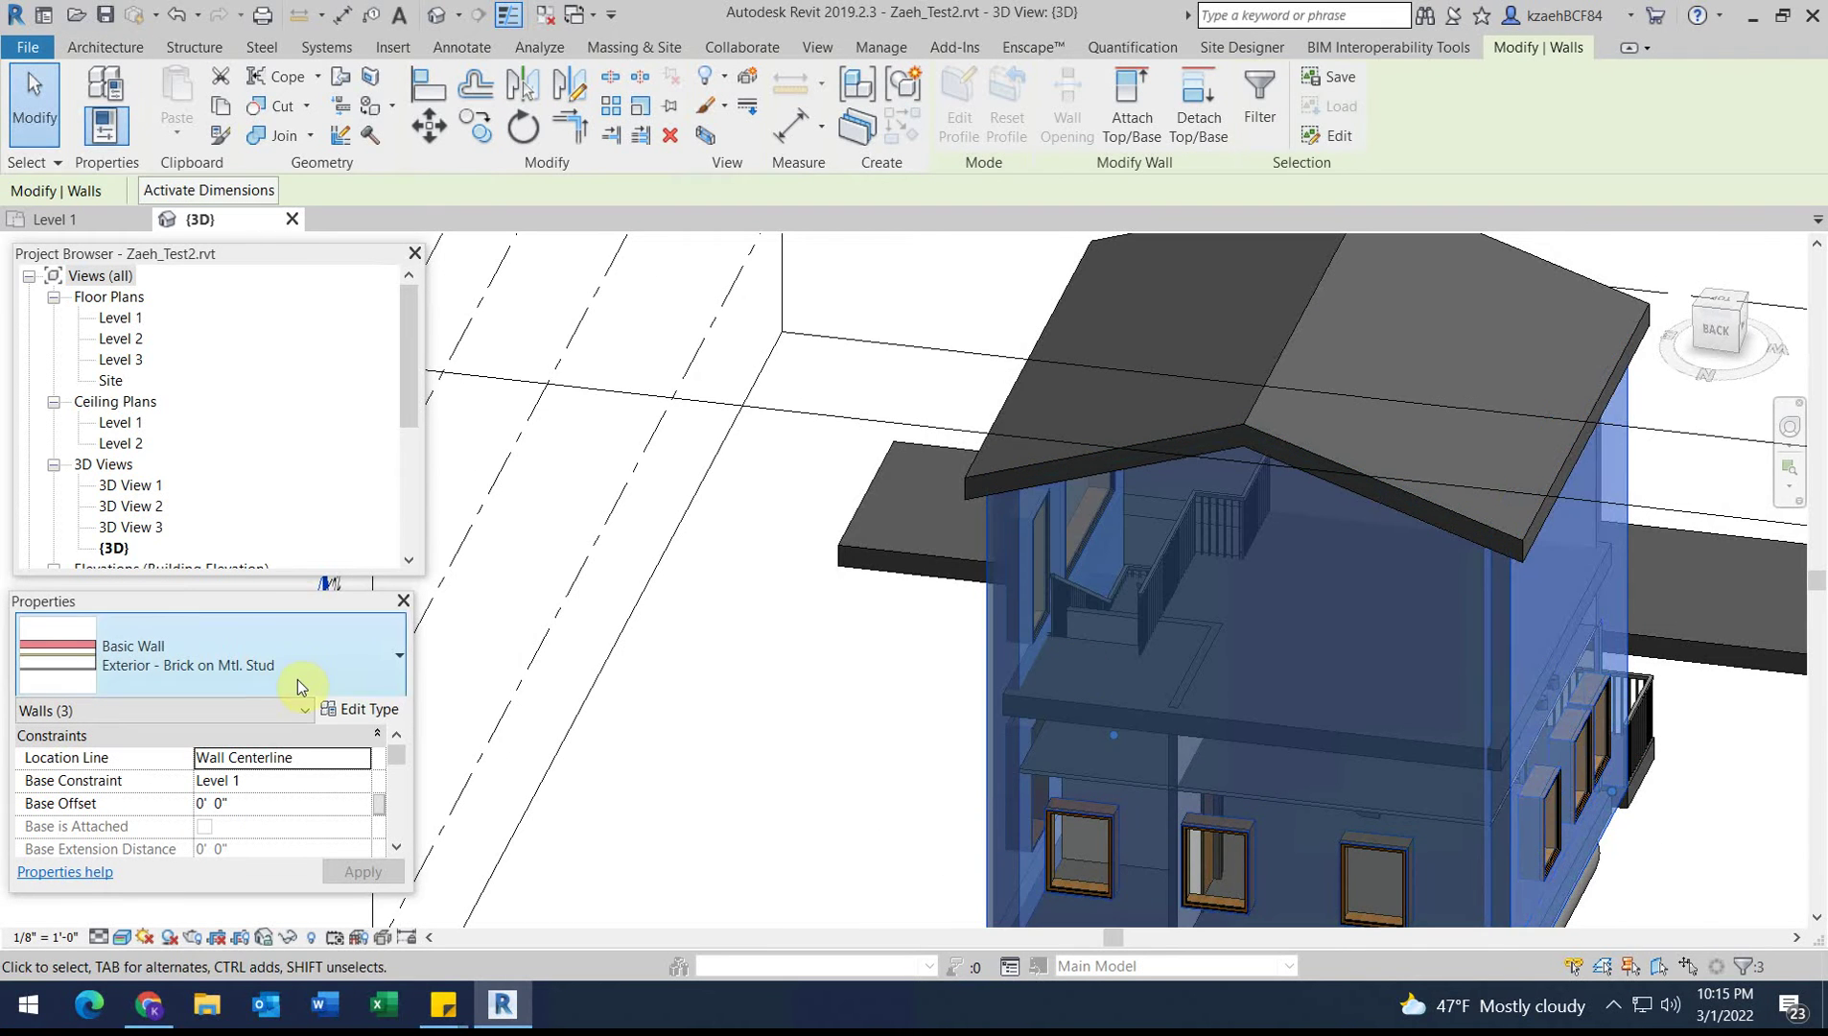
click(374, 710)
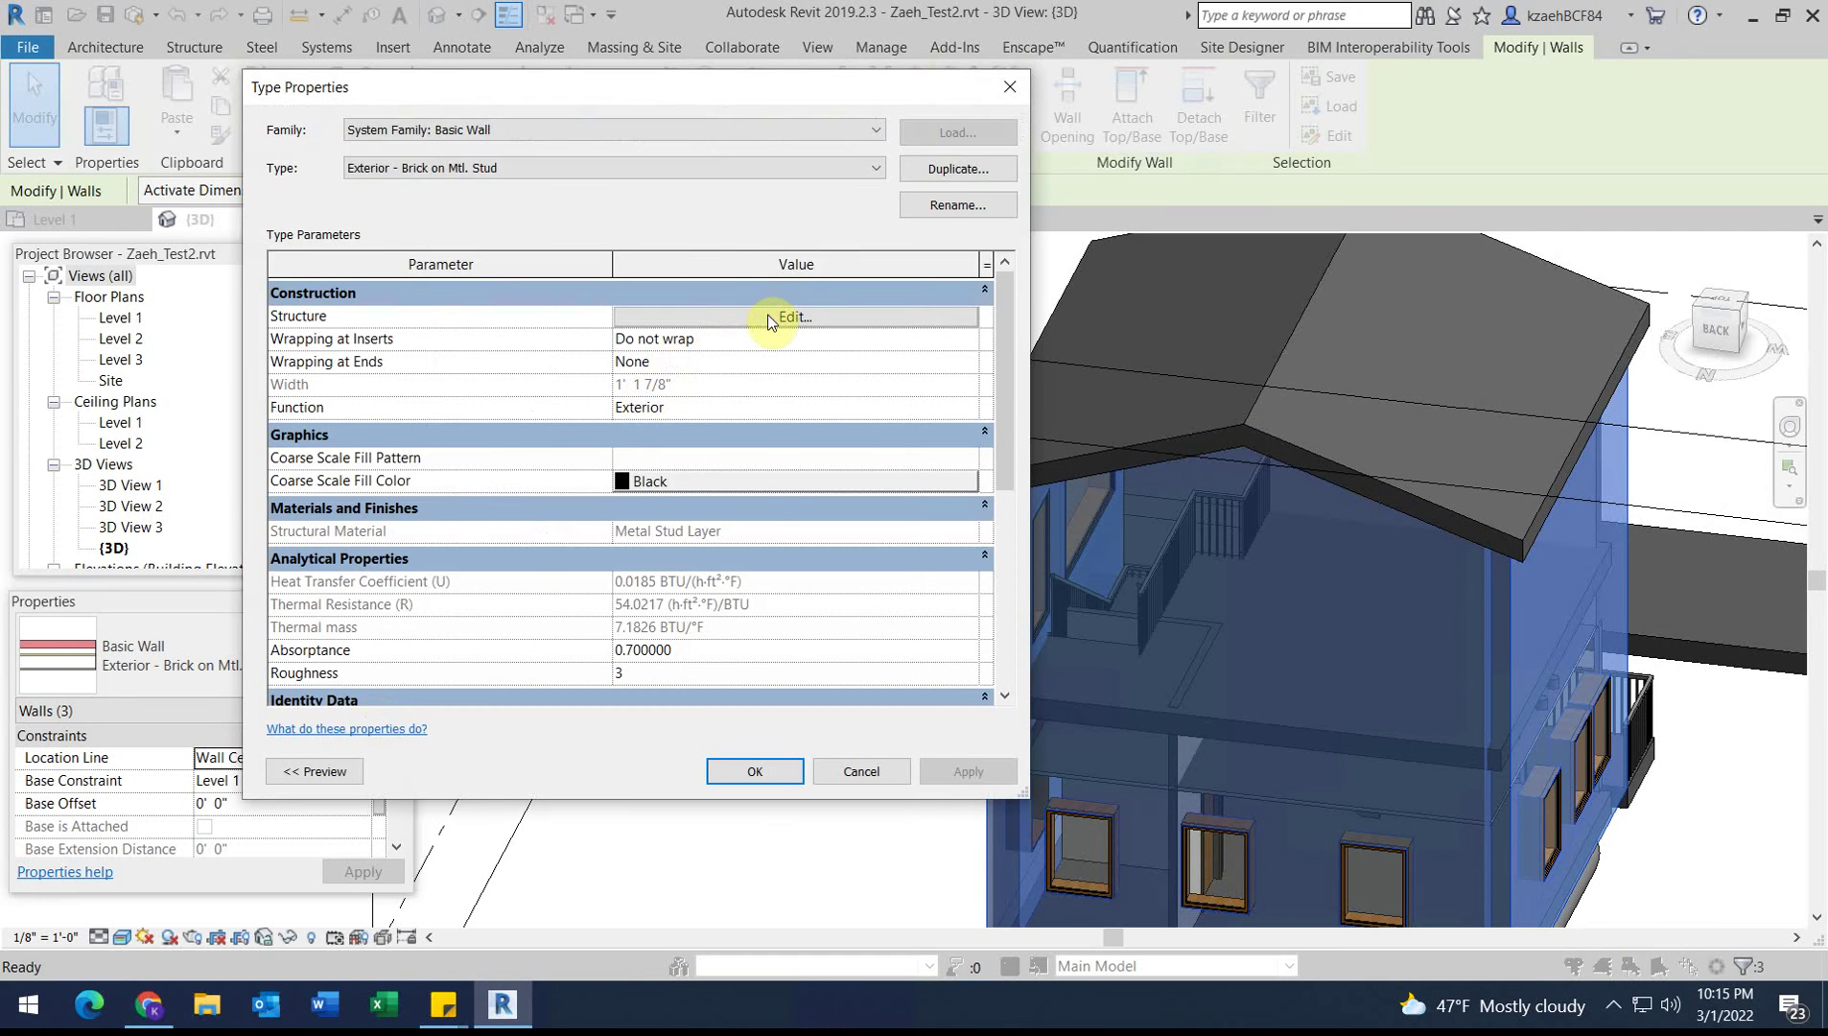
click(768, 318)
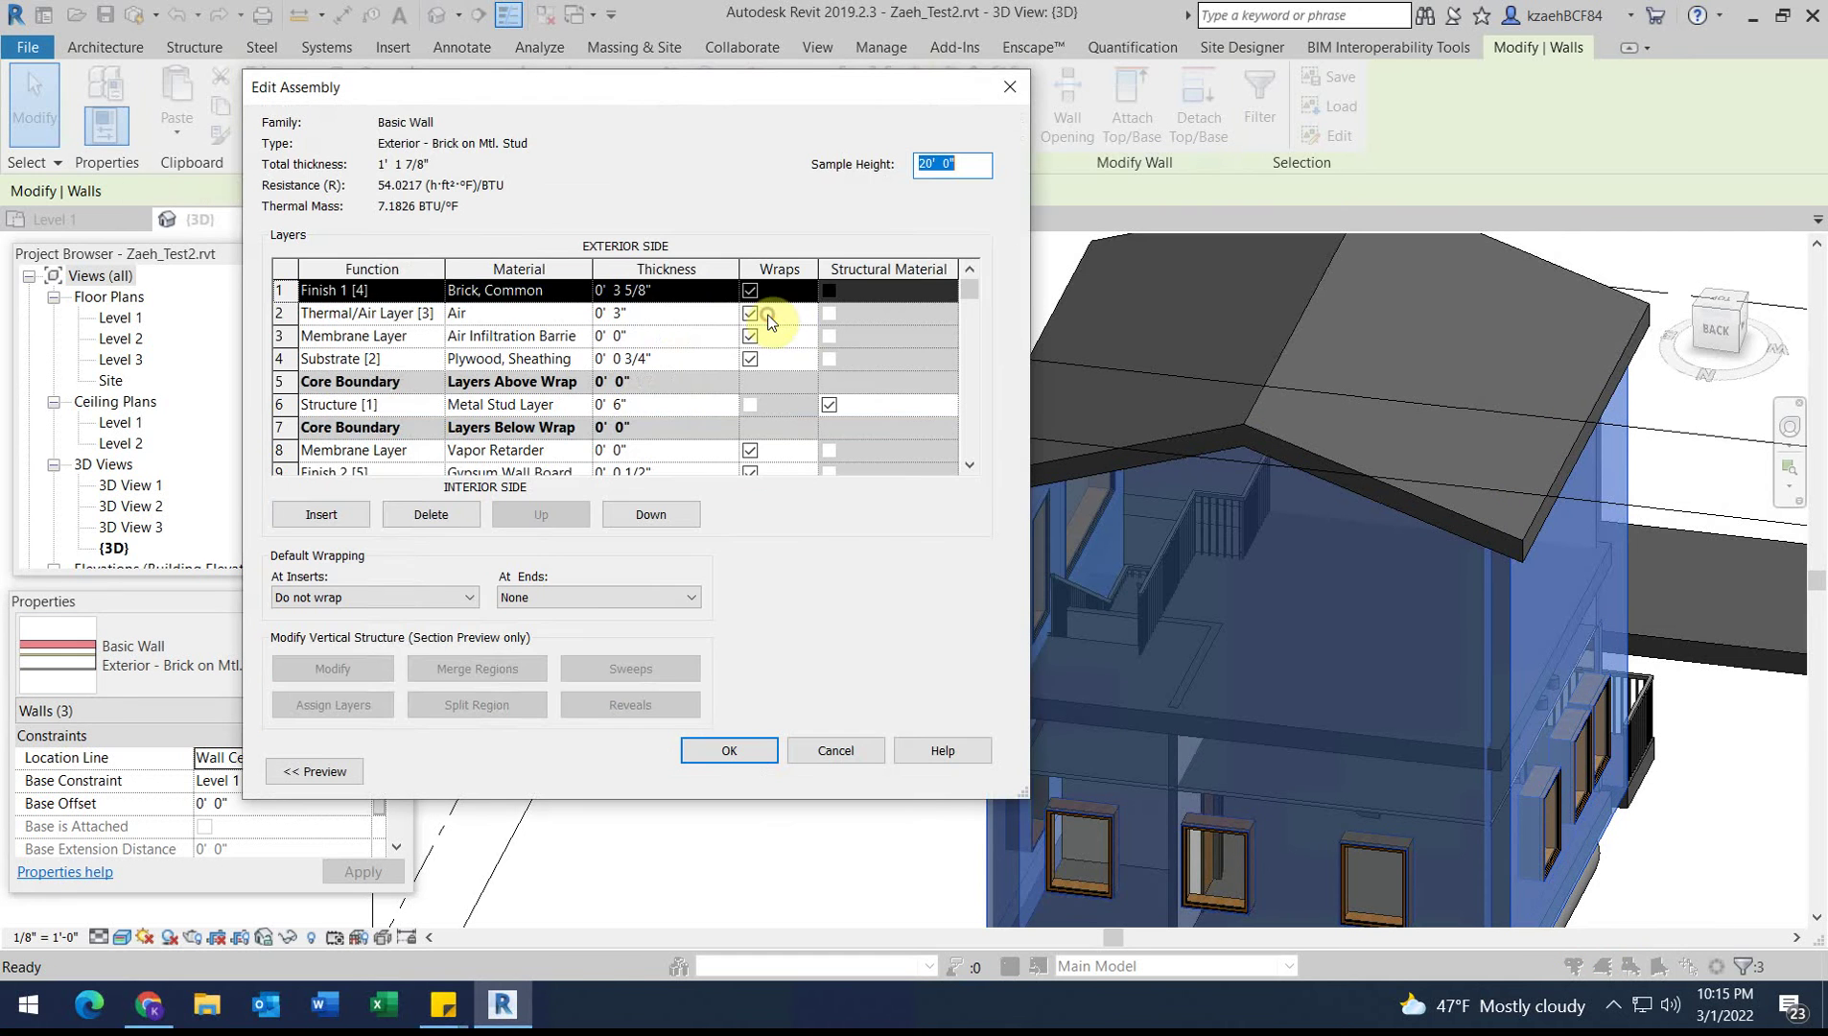
Step: Open the Brick, Common material of the exterior finish layer and replace its appearance image with brick_running_color_light.jpg
click(548, 289)
click(585, 289)
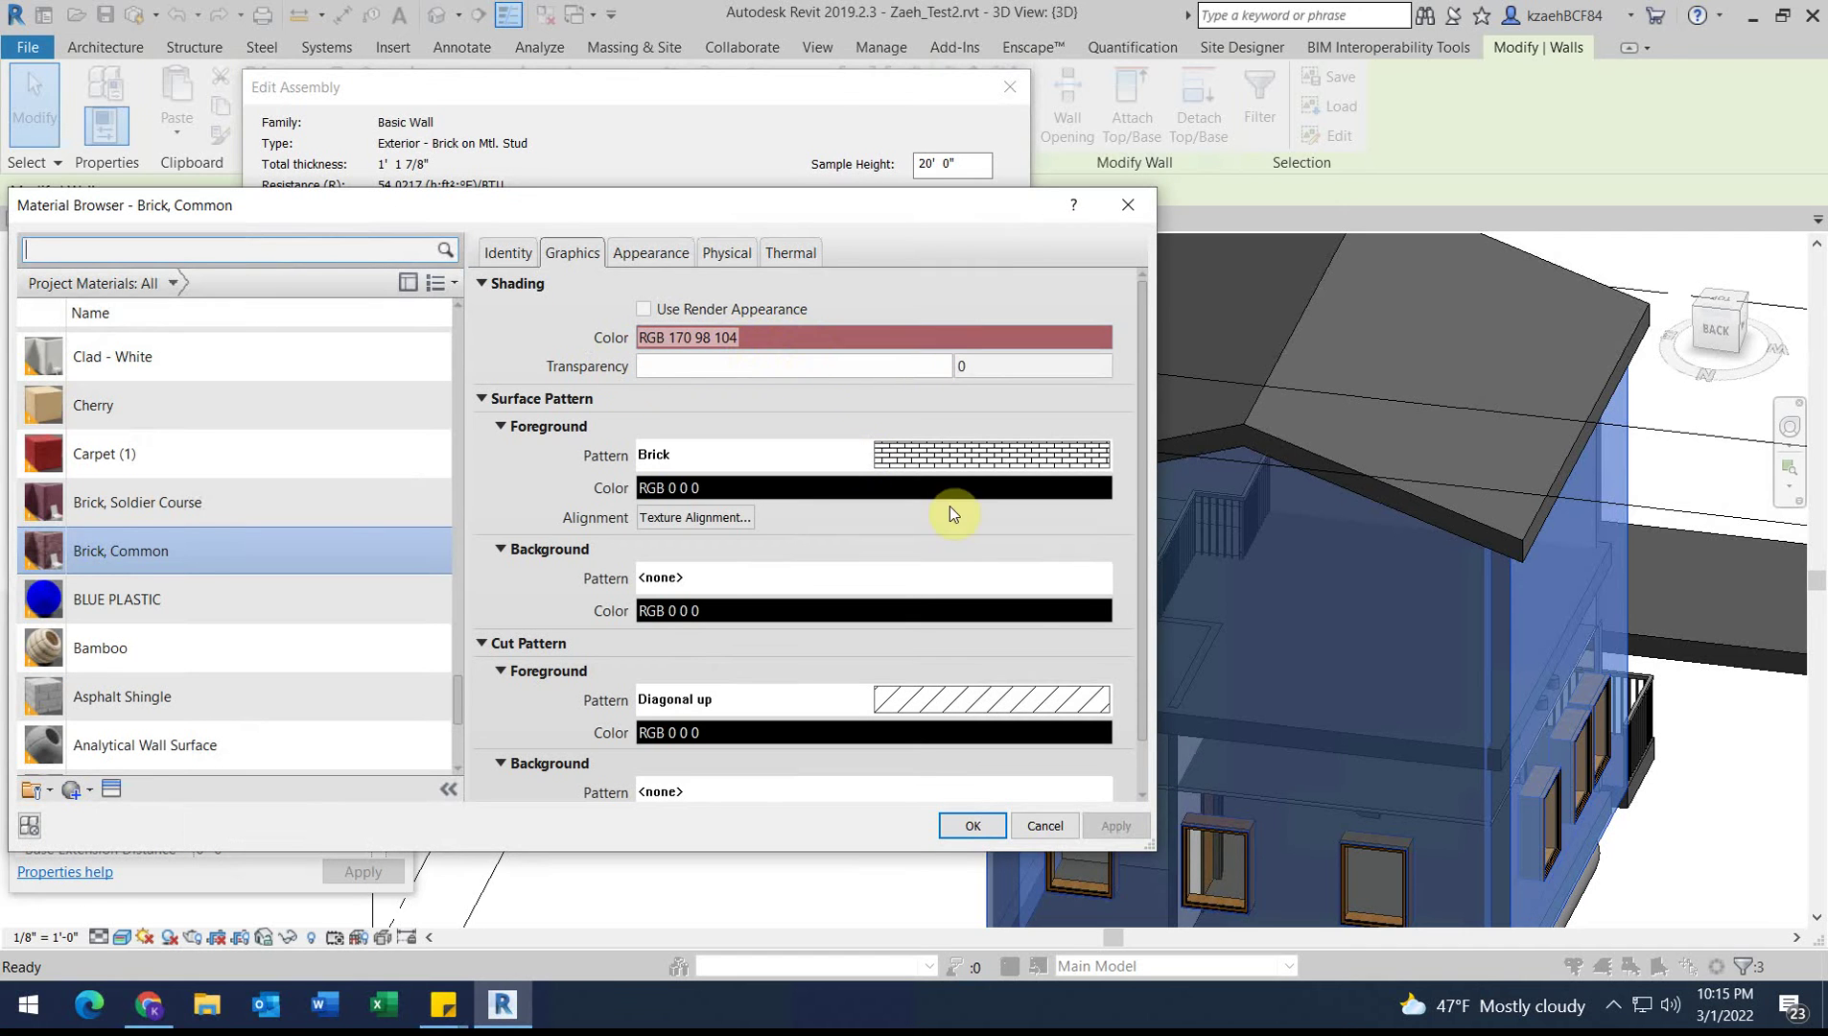
click(650, 256)
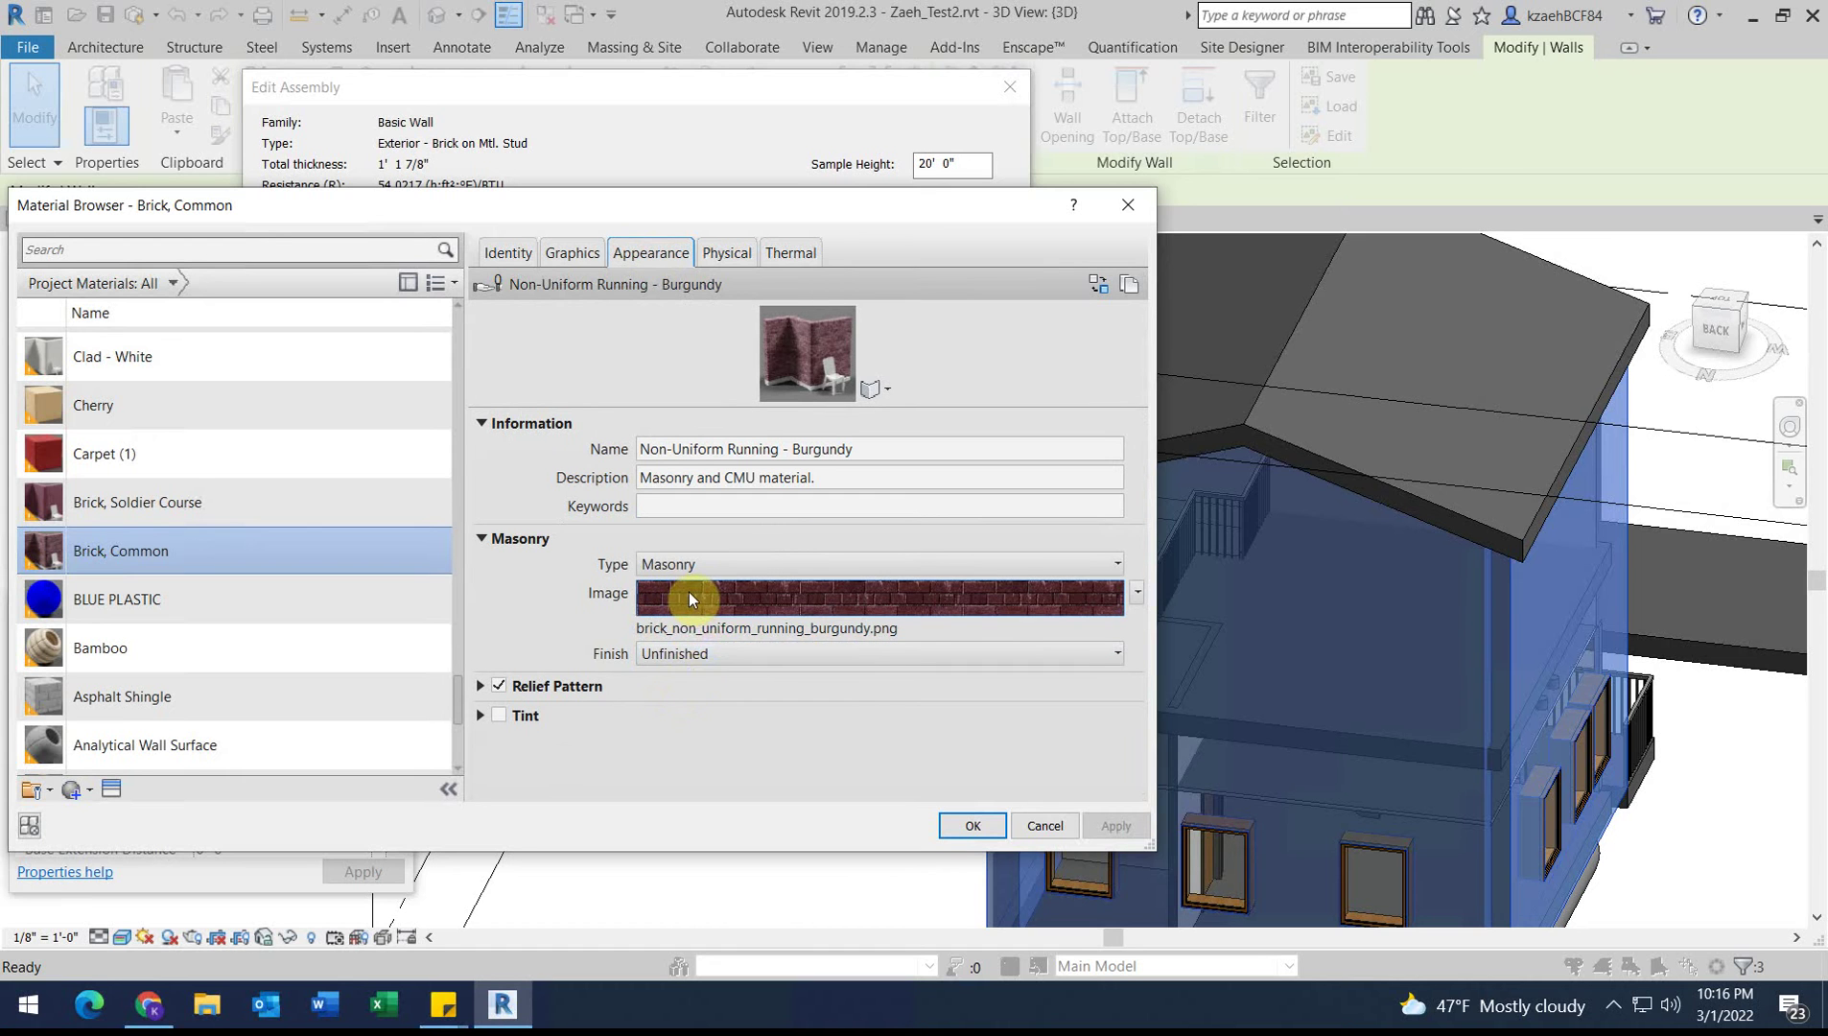
mouse_move(689, 599)
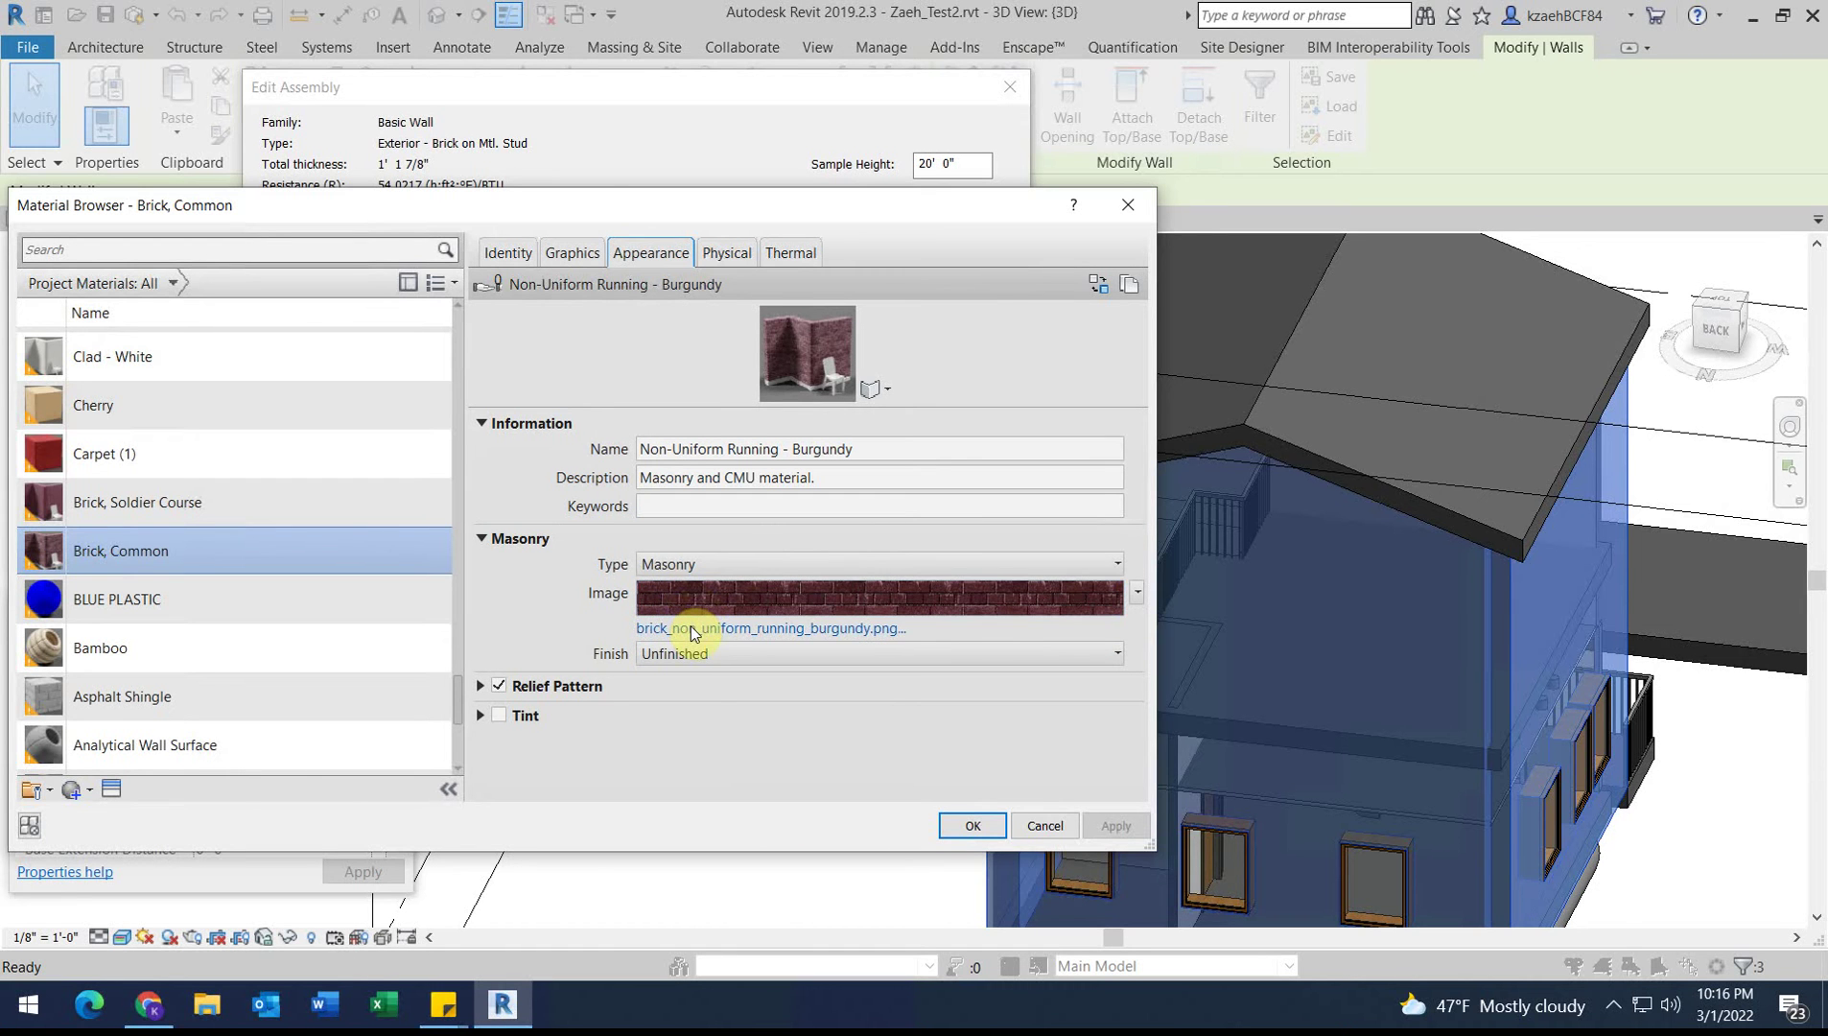
click(691, 625)
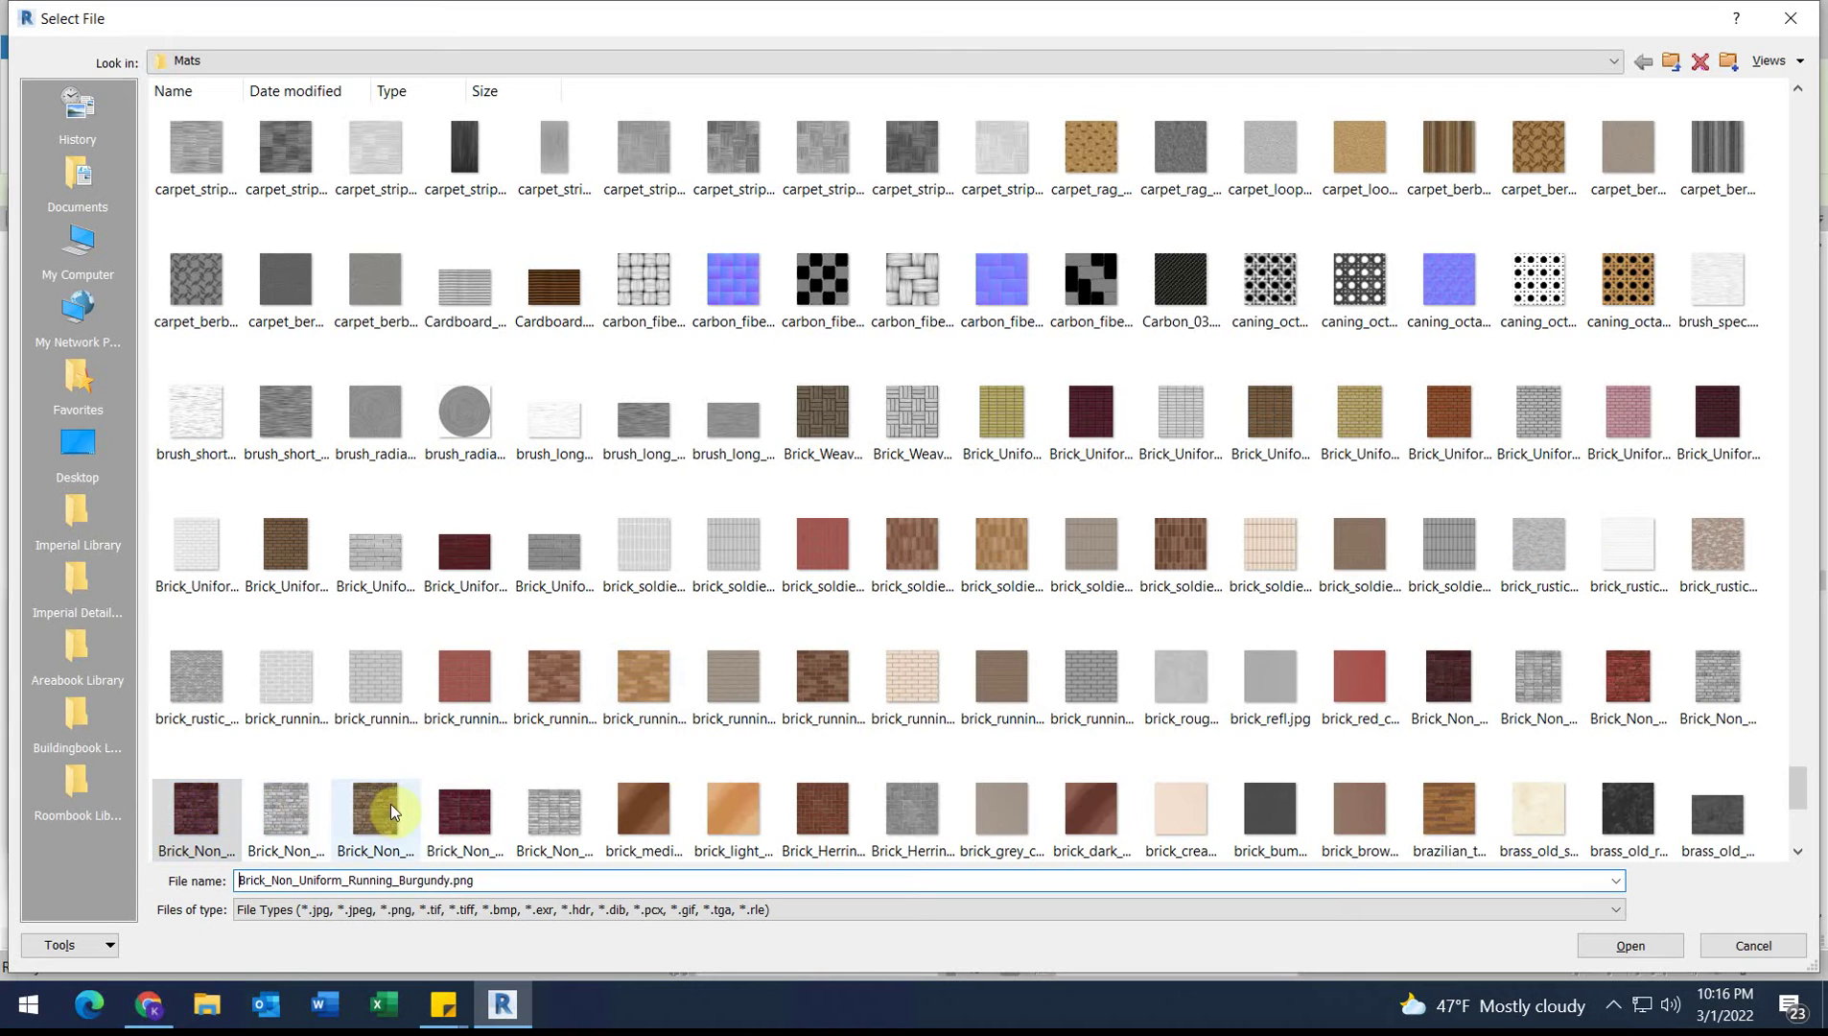
click(666, 678)
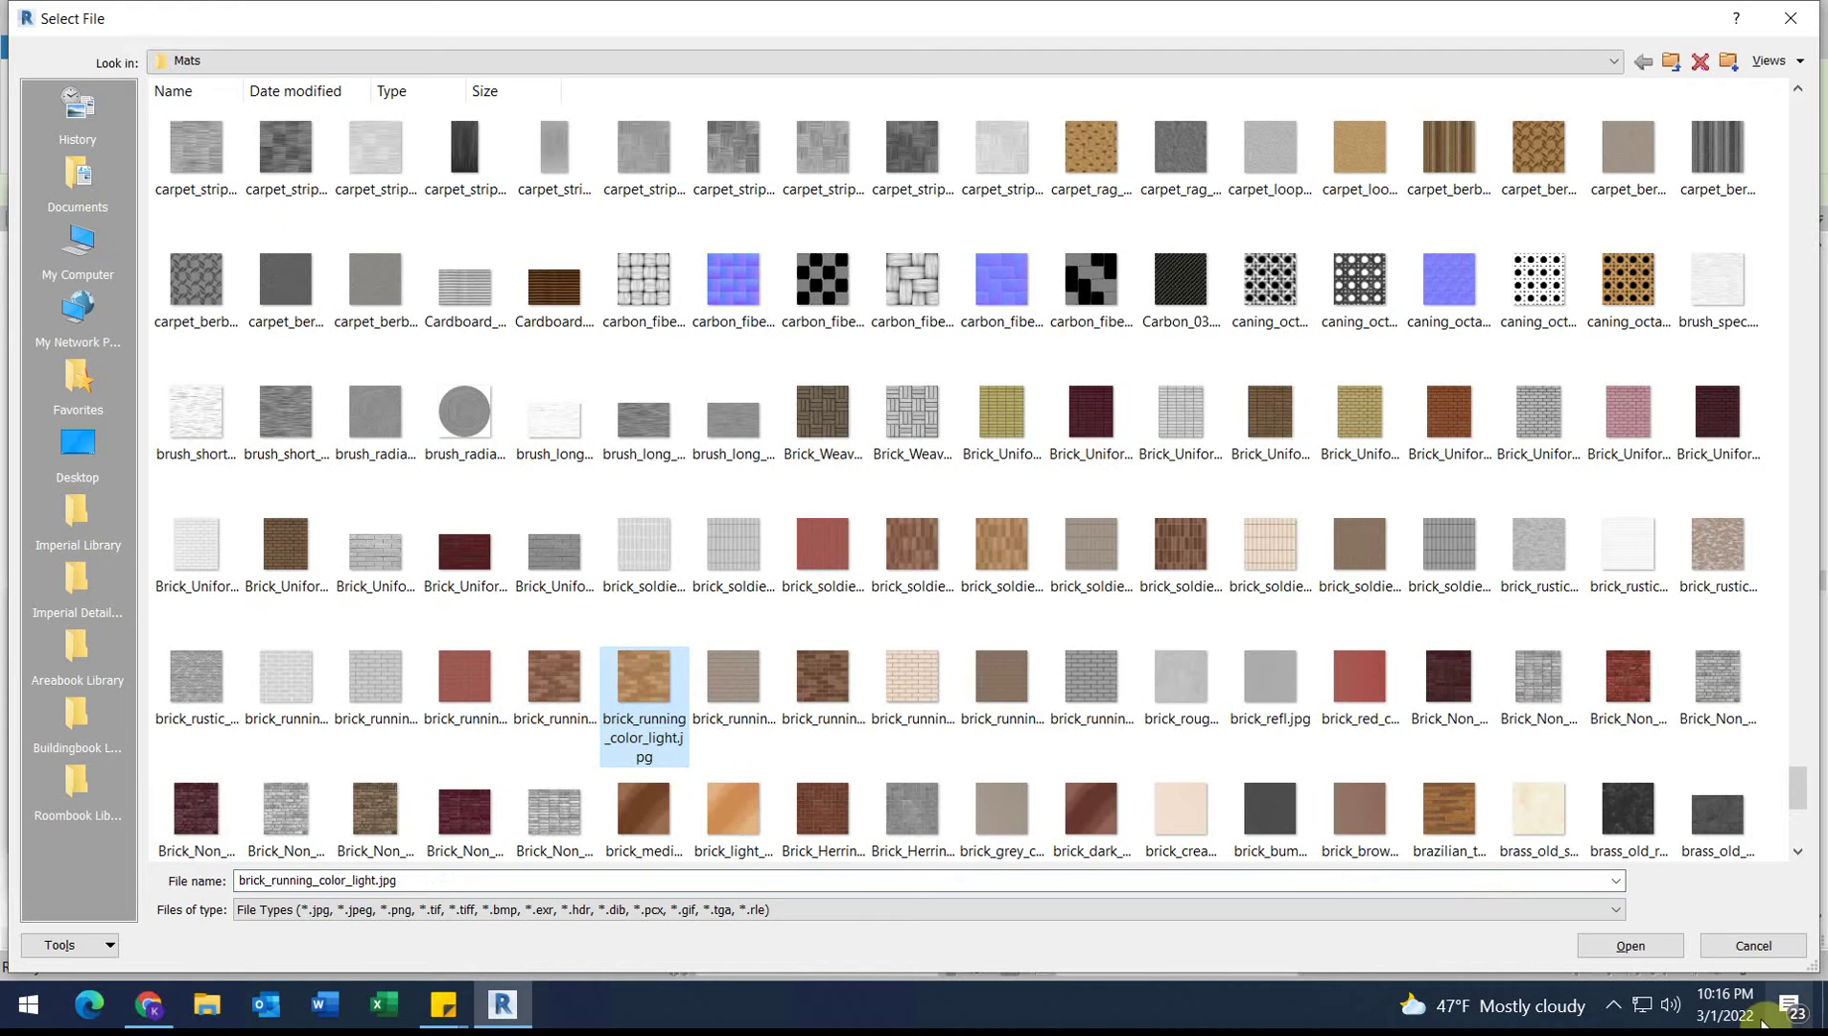
click(1618, 943)
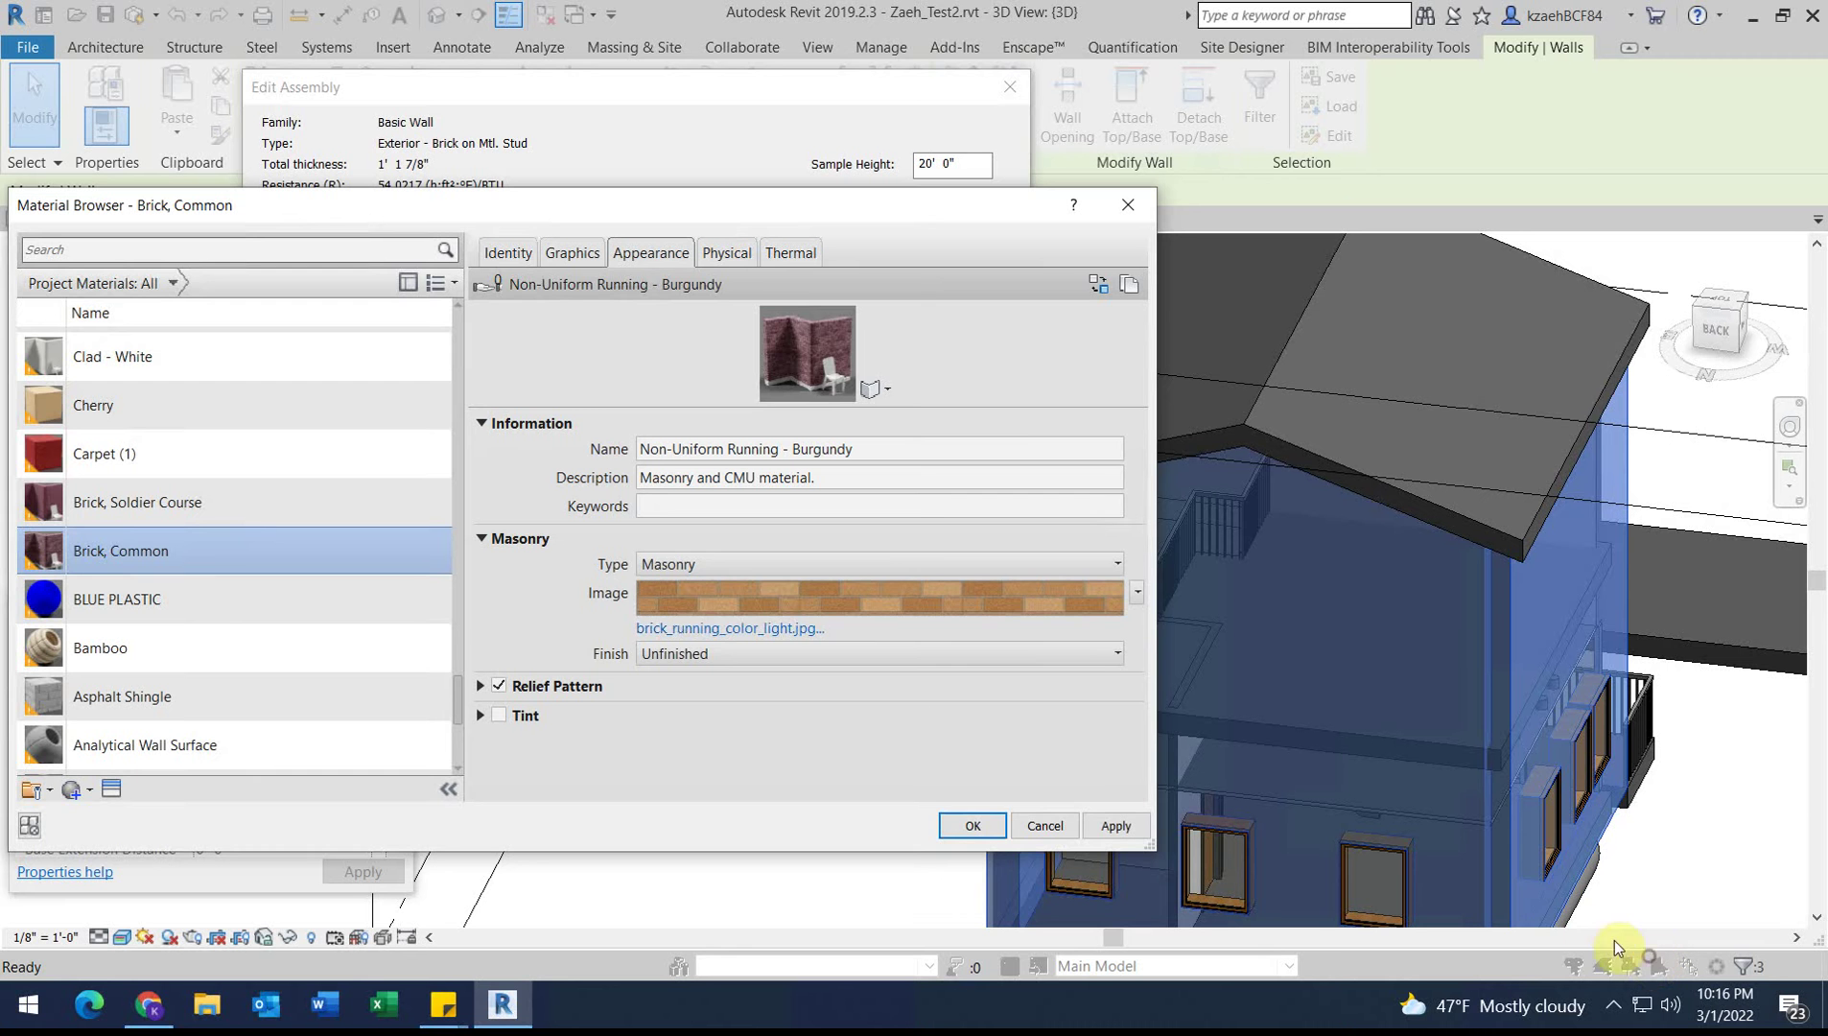
Step: Accept the brick material, assembly and type changes, deselect the walls and view the house from the back, side and front
click(974, 827)
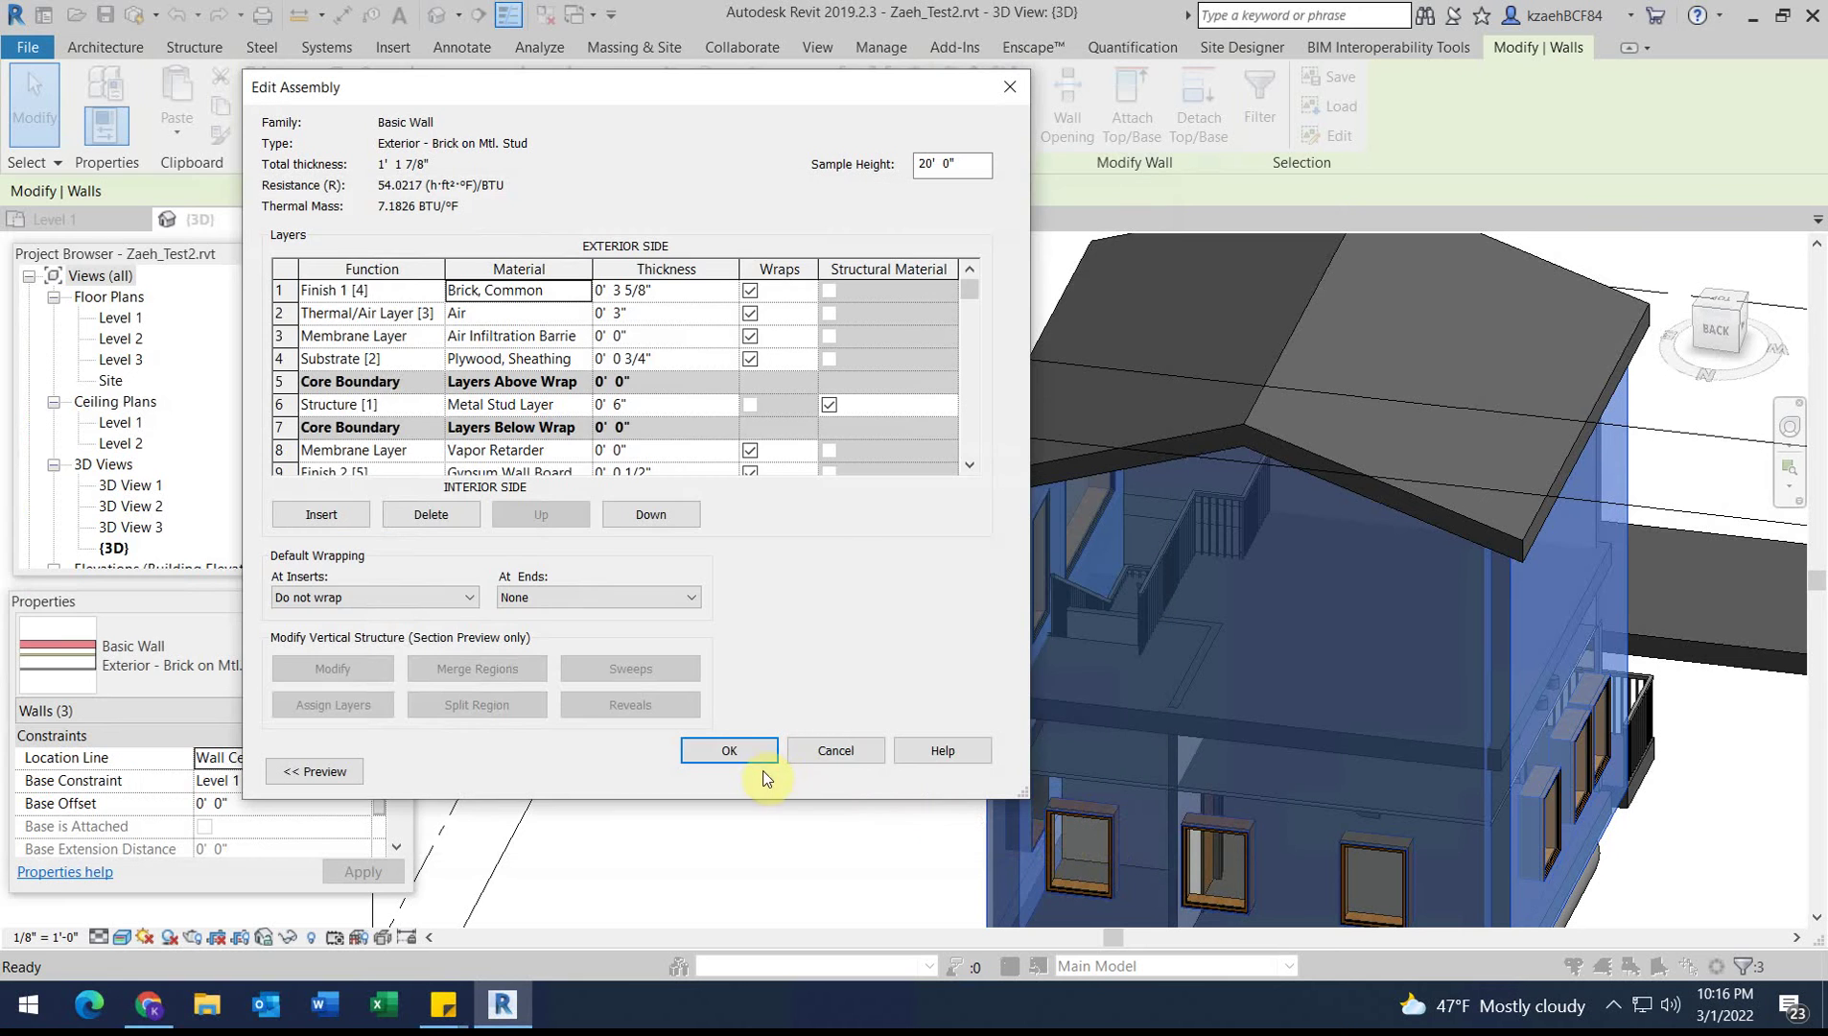
click(748, 756)
click(785, 778)
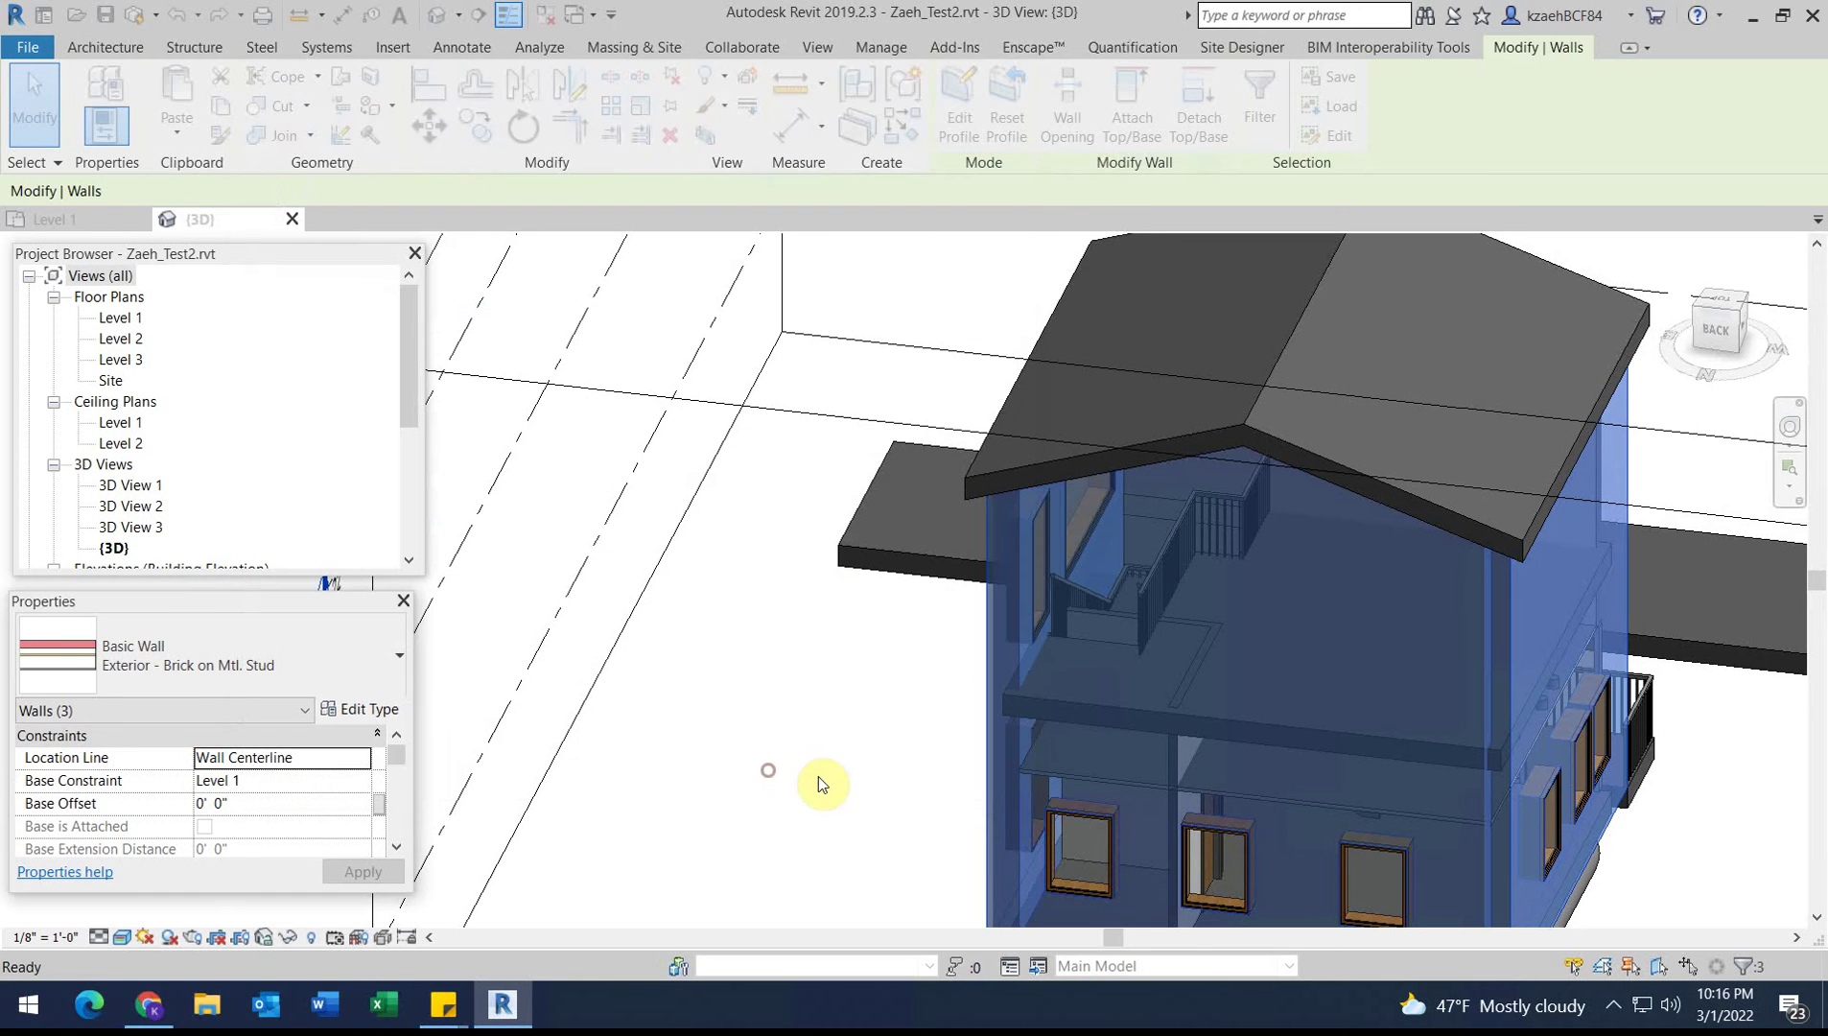
click(773, 804)
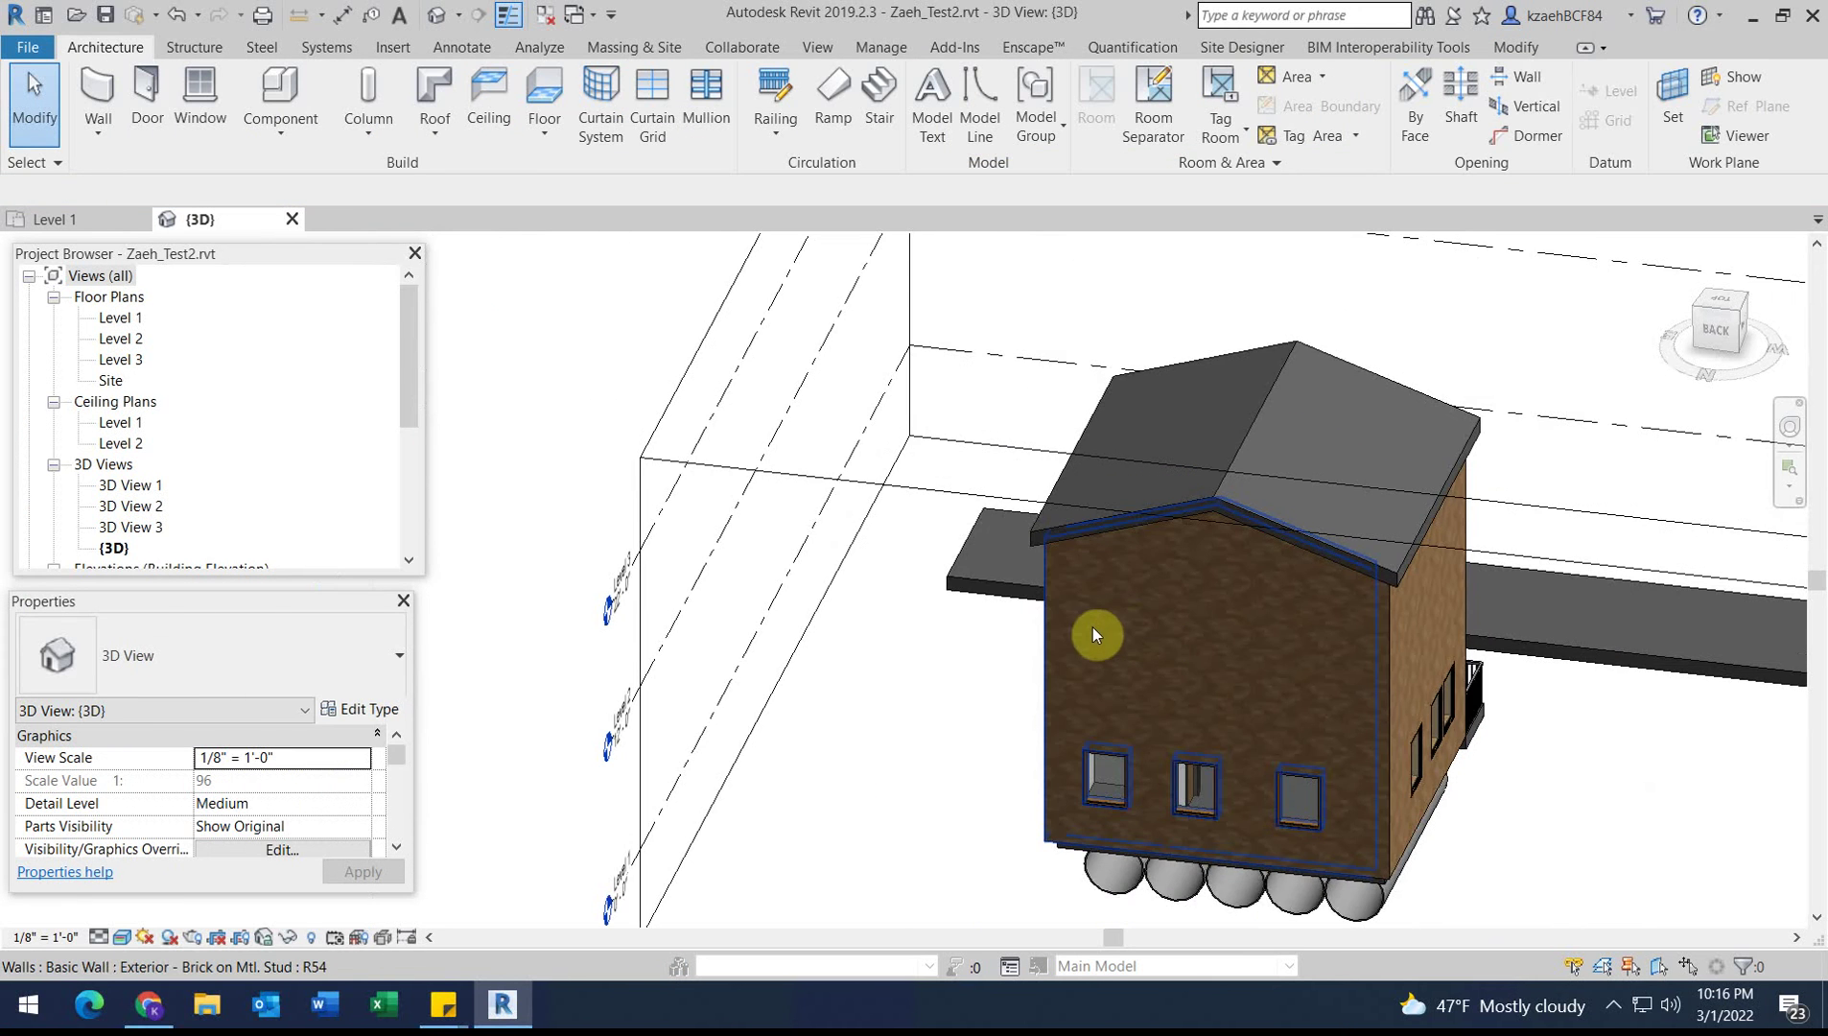
shift+middle_drag(1029, 660, 1656, 661)
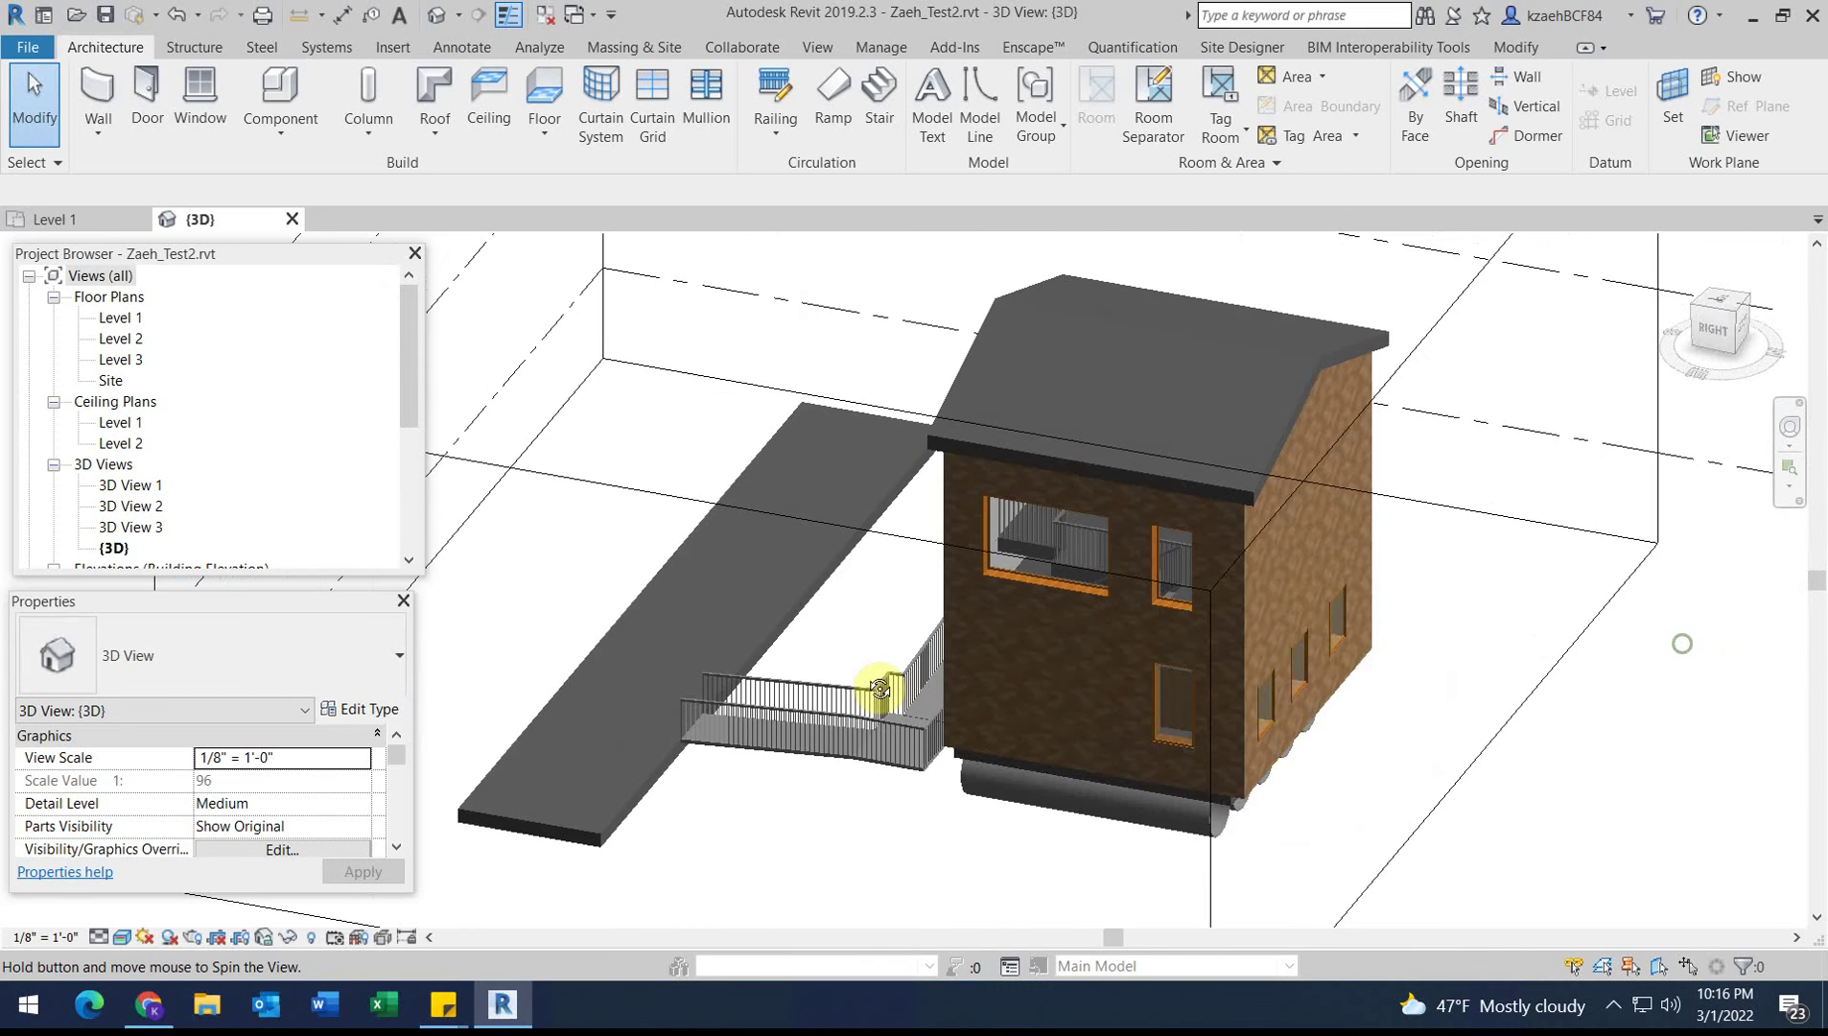
shift+middle_drag(889, 693, 744, 572)
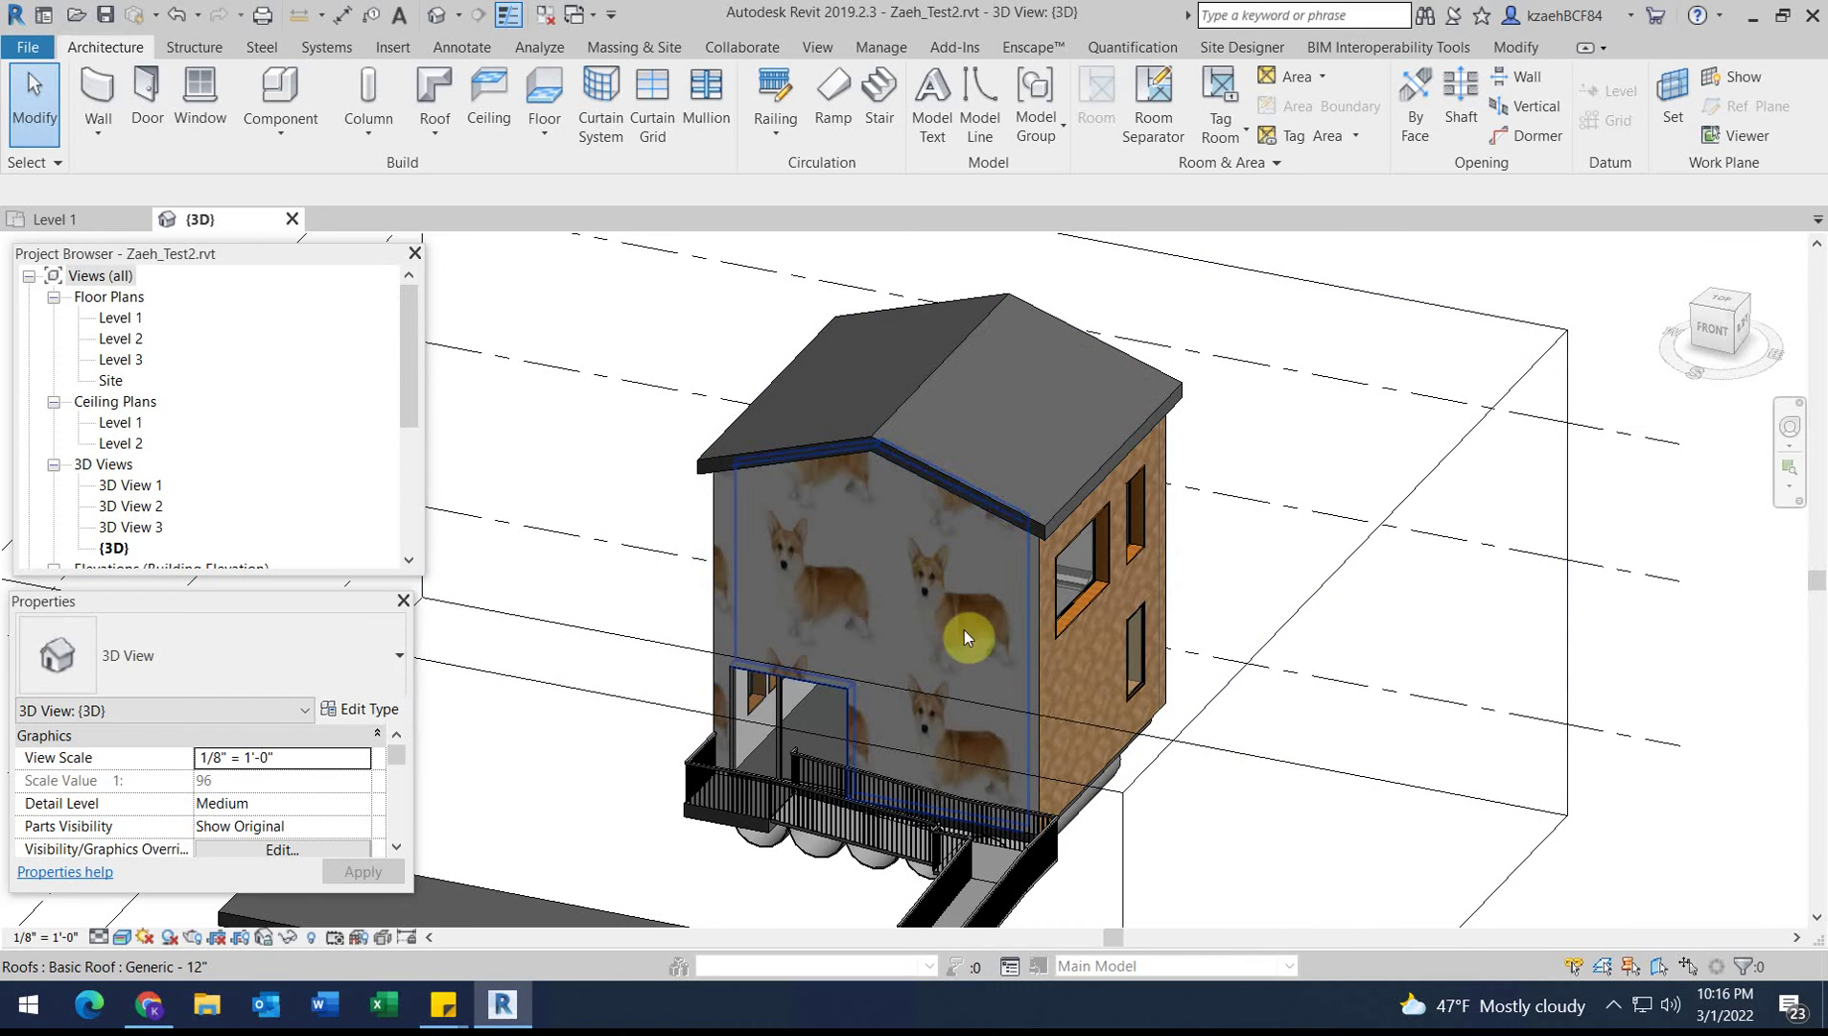
scroll(731, 830, up, 1)
middle_drag(838, 759, 1003, 680)
scroll(985, 608, down, 5)
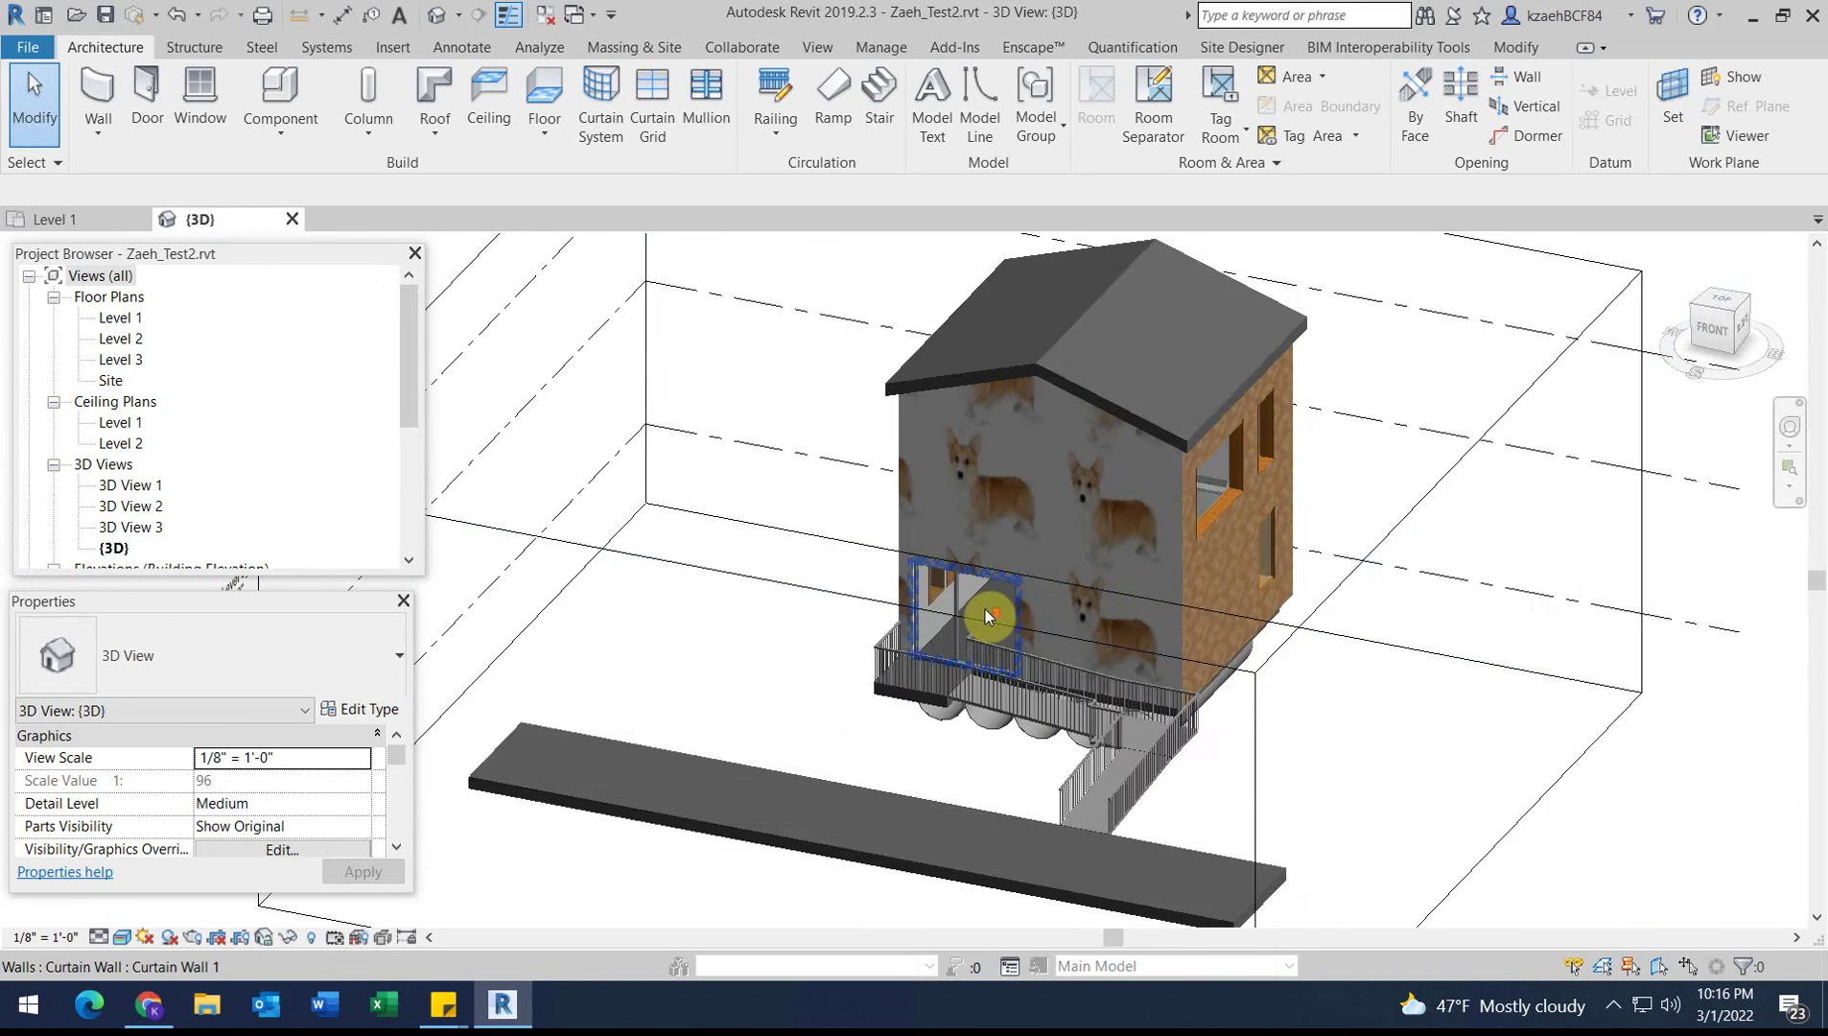
Step: Pull the section box's side face inward through the house's window side to expose the stairs and ground floor interior
click(1294, 482)
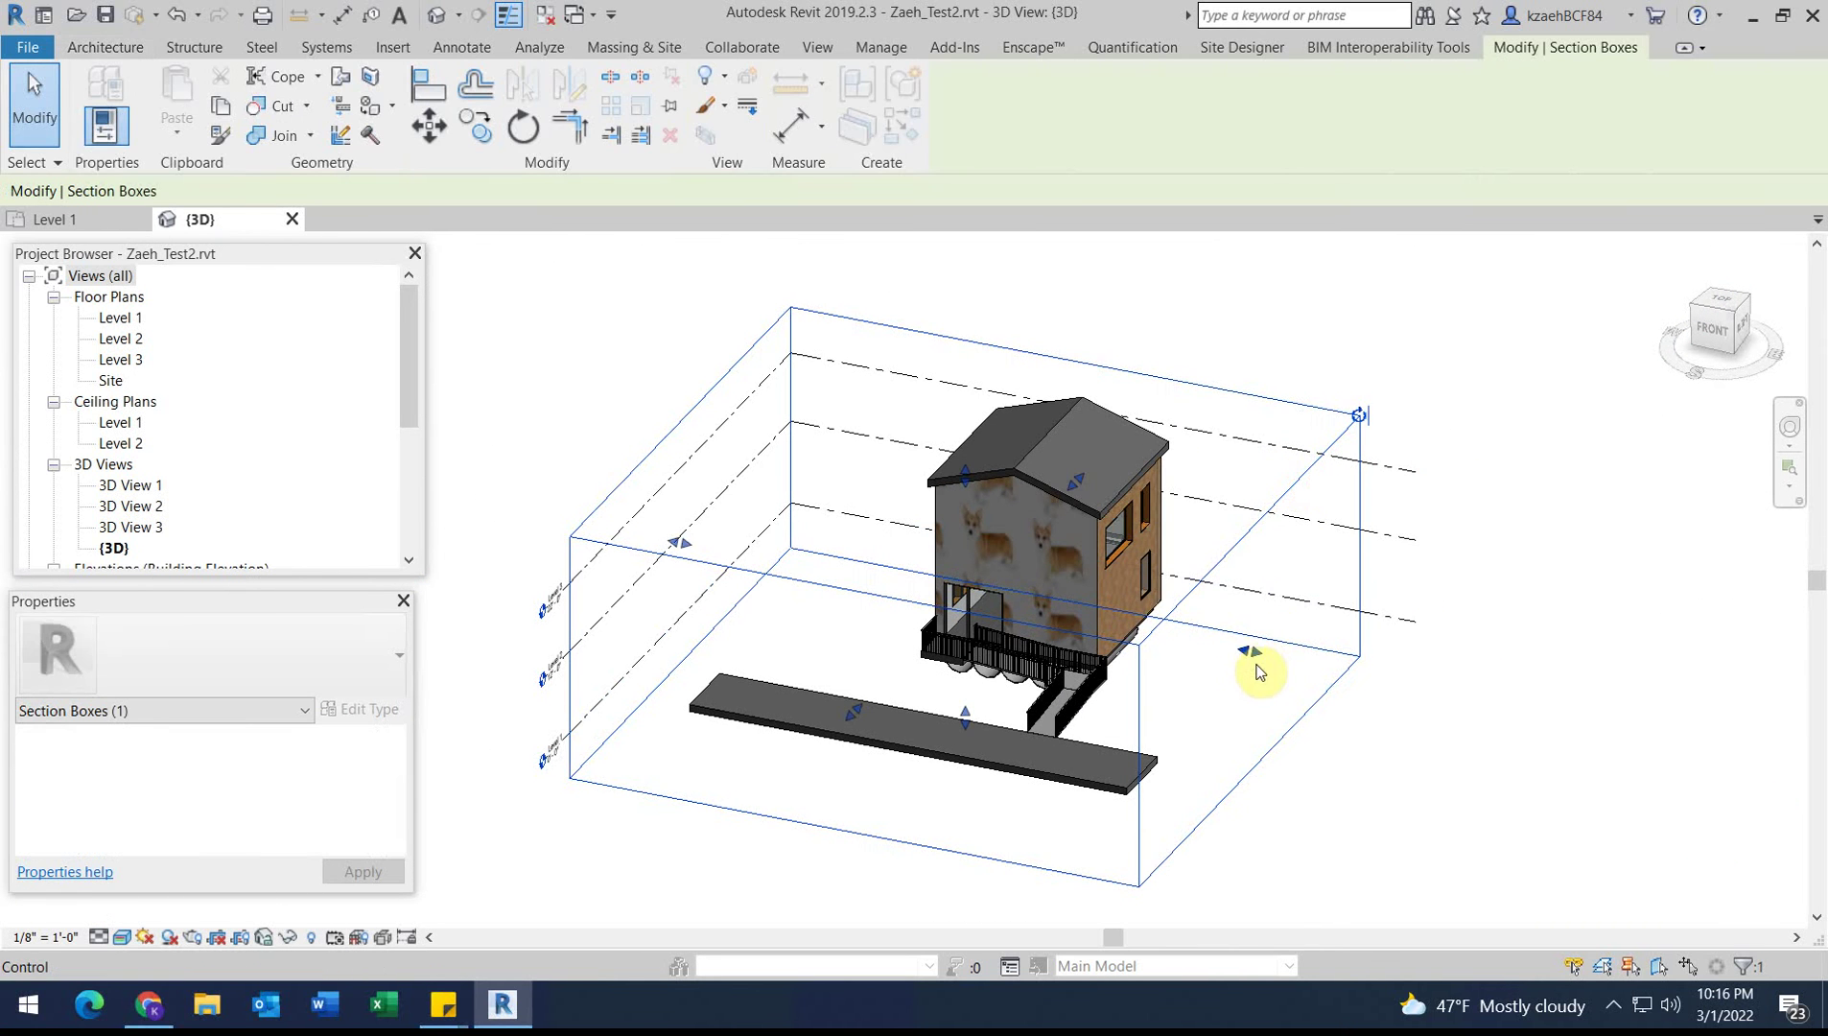
drag(1252, 653, 1031, 648)
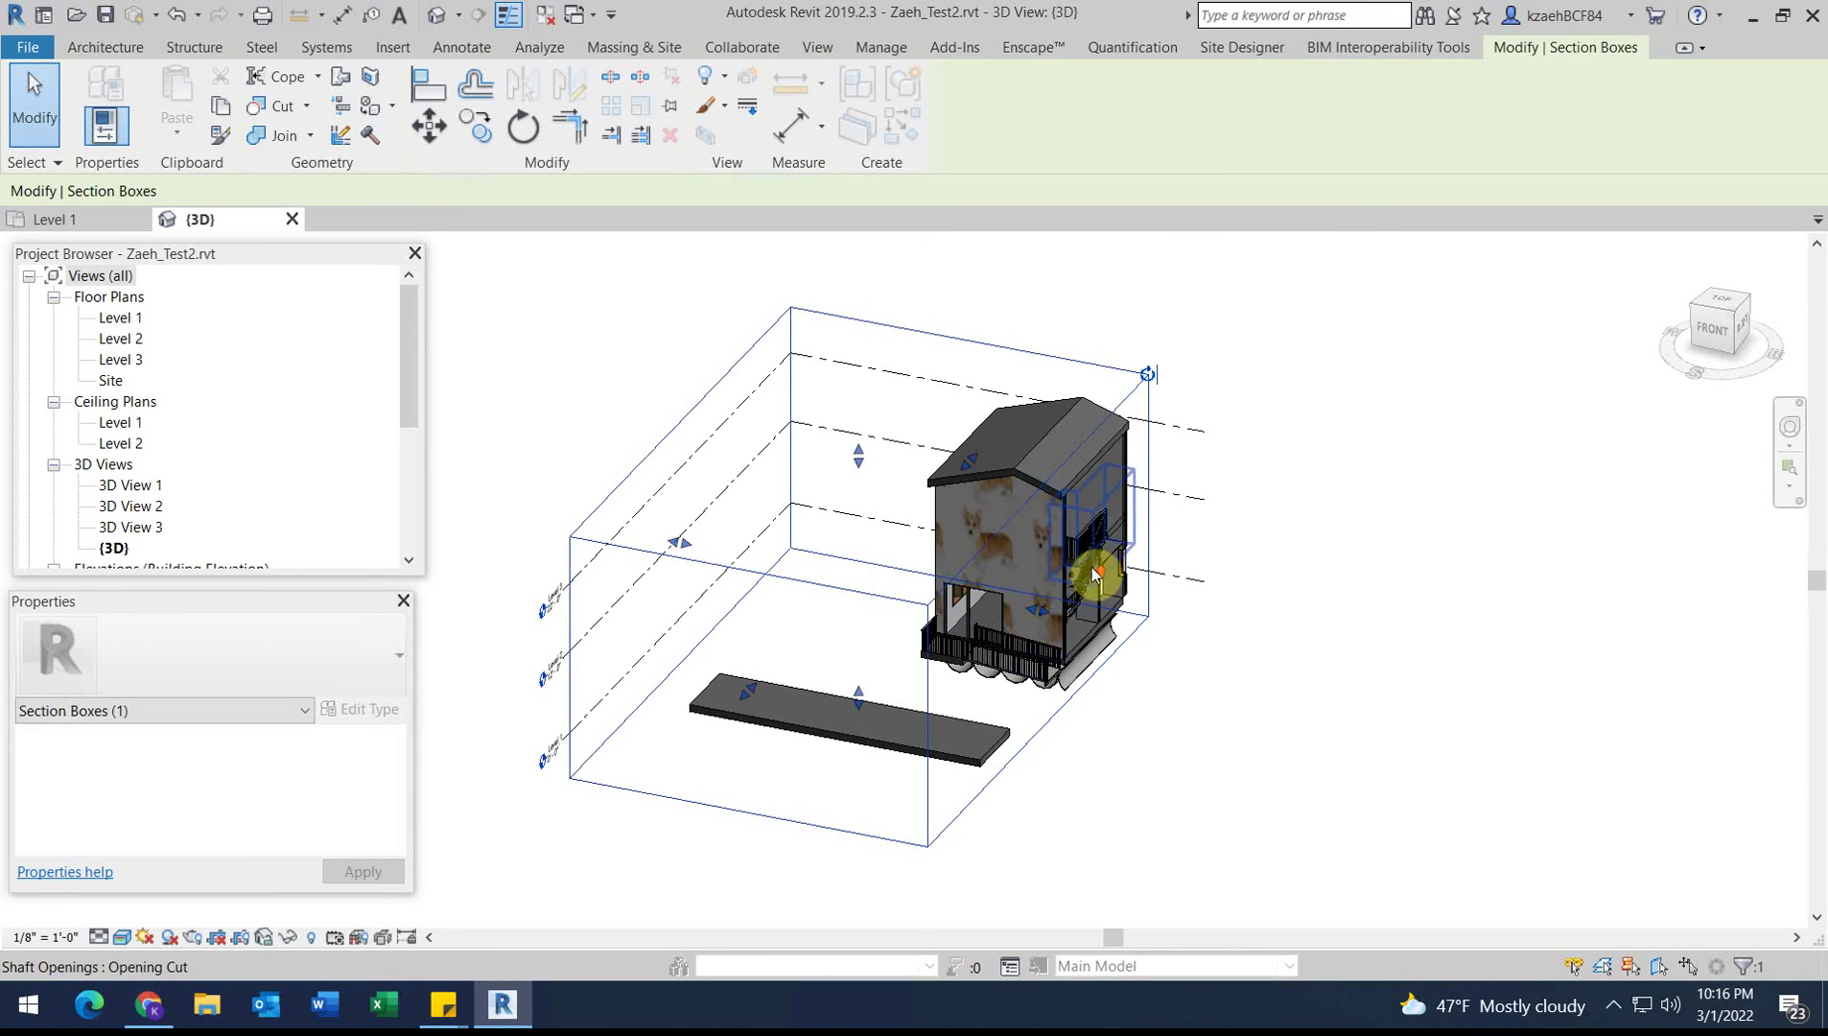
scroll(1093, 573, up, 2)
shift+middle_drag(1227, 604, 1018, 717)
scroll(1021, 724, up, 5)
middle_drag(946, 657, 661, 437)
shift+middle_drag(680, 575, 755, 758)
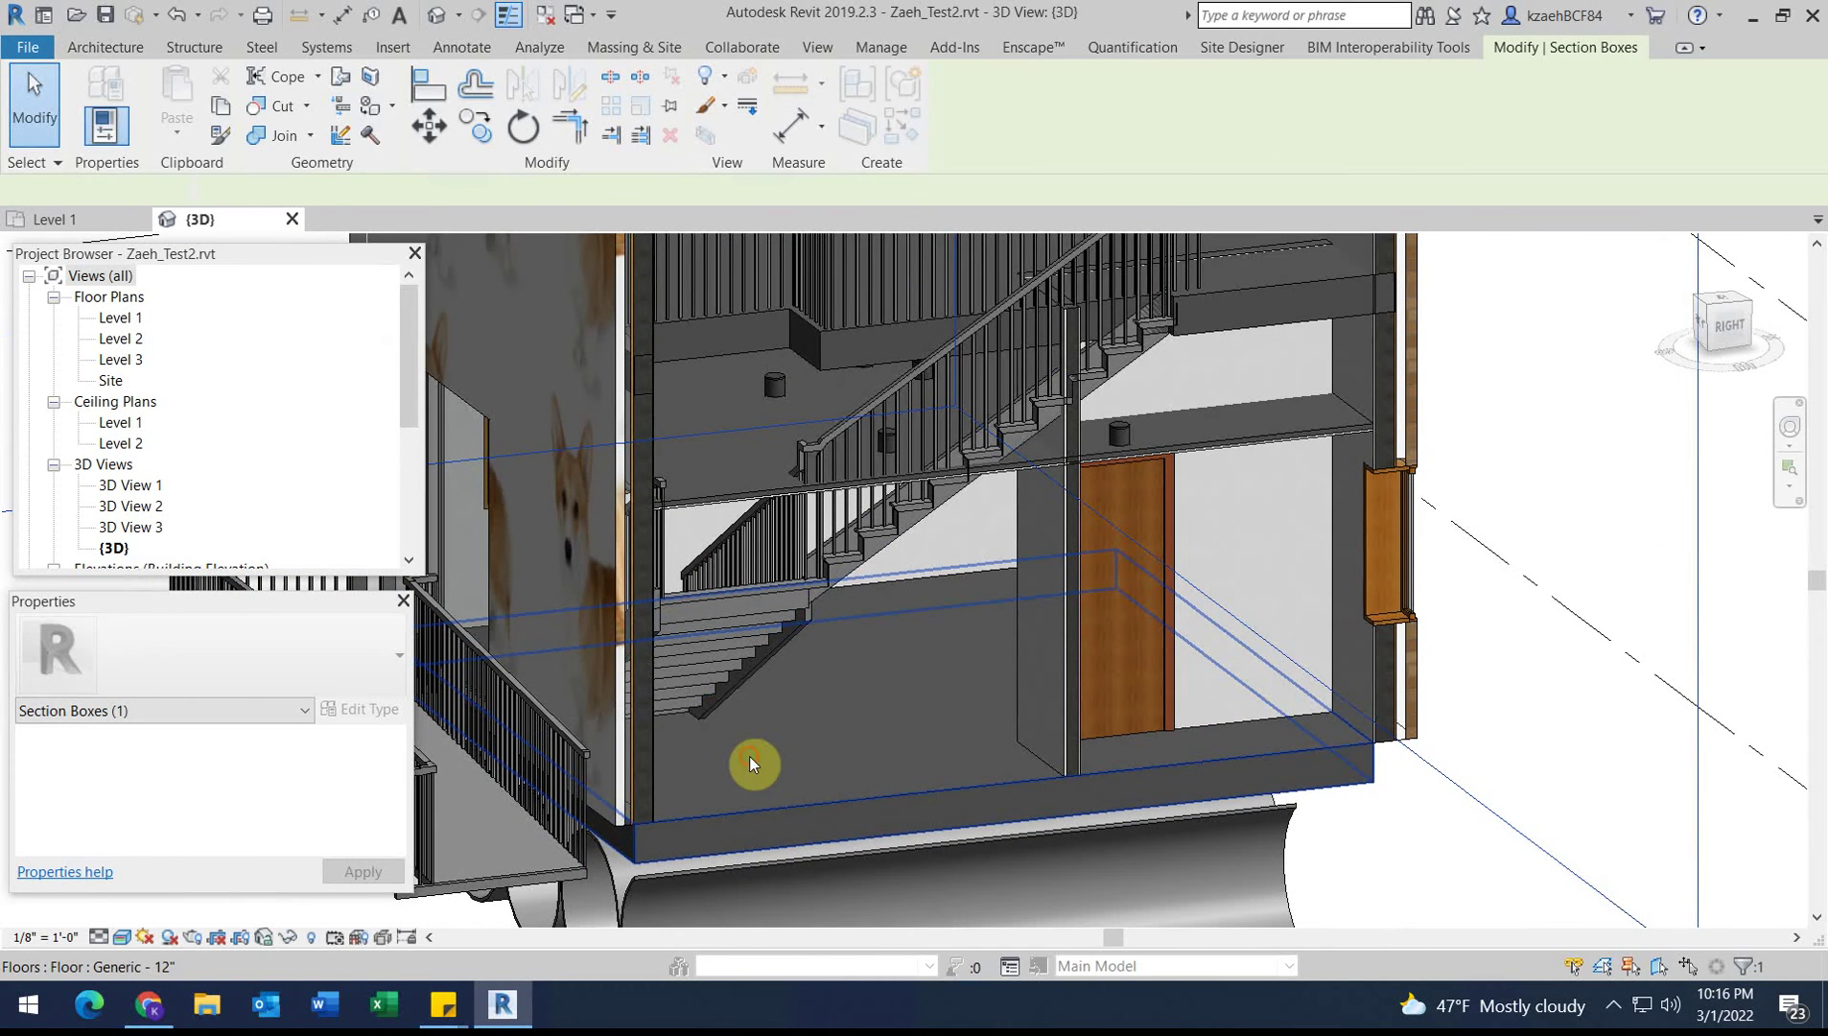
Step: Change the Level 1 floor's type to Wood Joist 10" - Ceramic Tile and deselect it
click(750, 764)
click(167, 677)
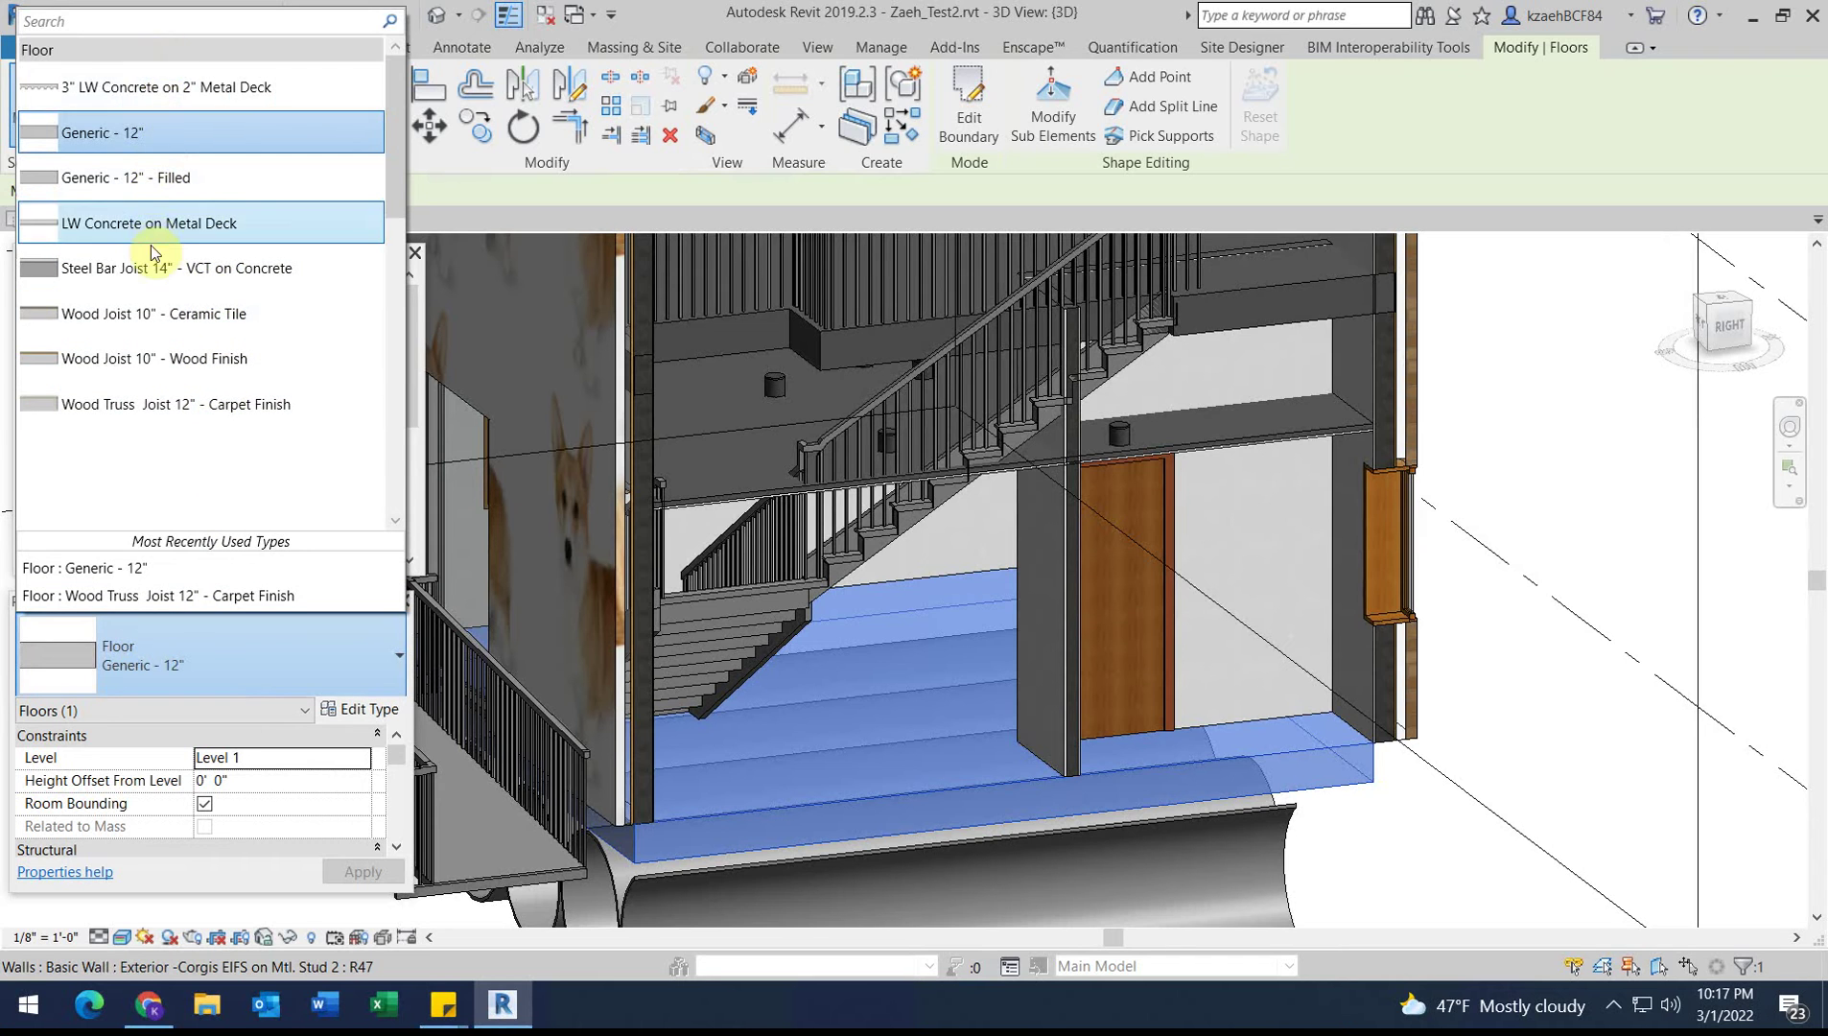
click(154, 314)
click(1574, 737)
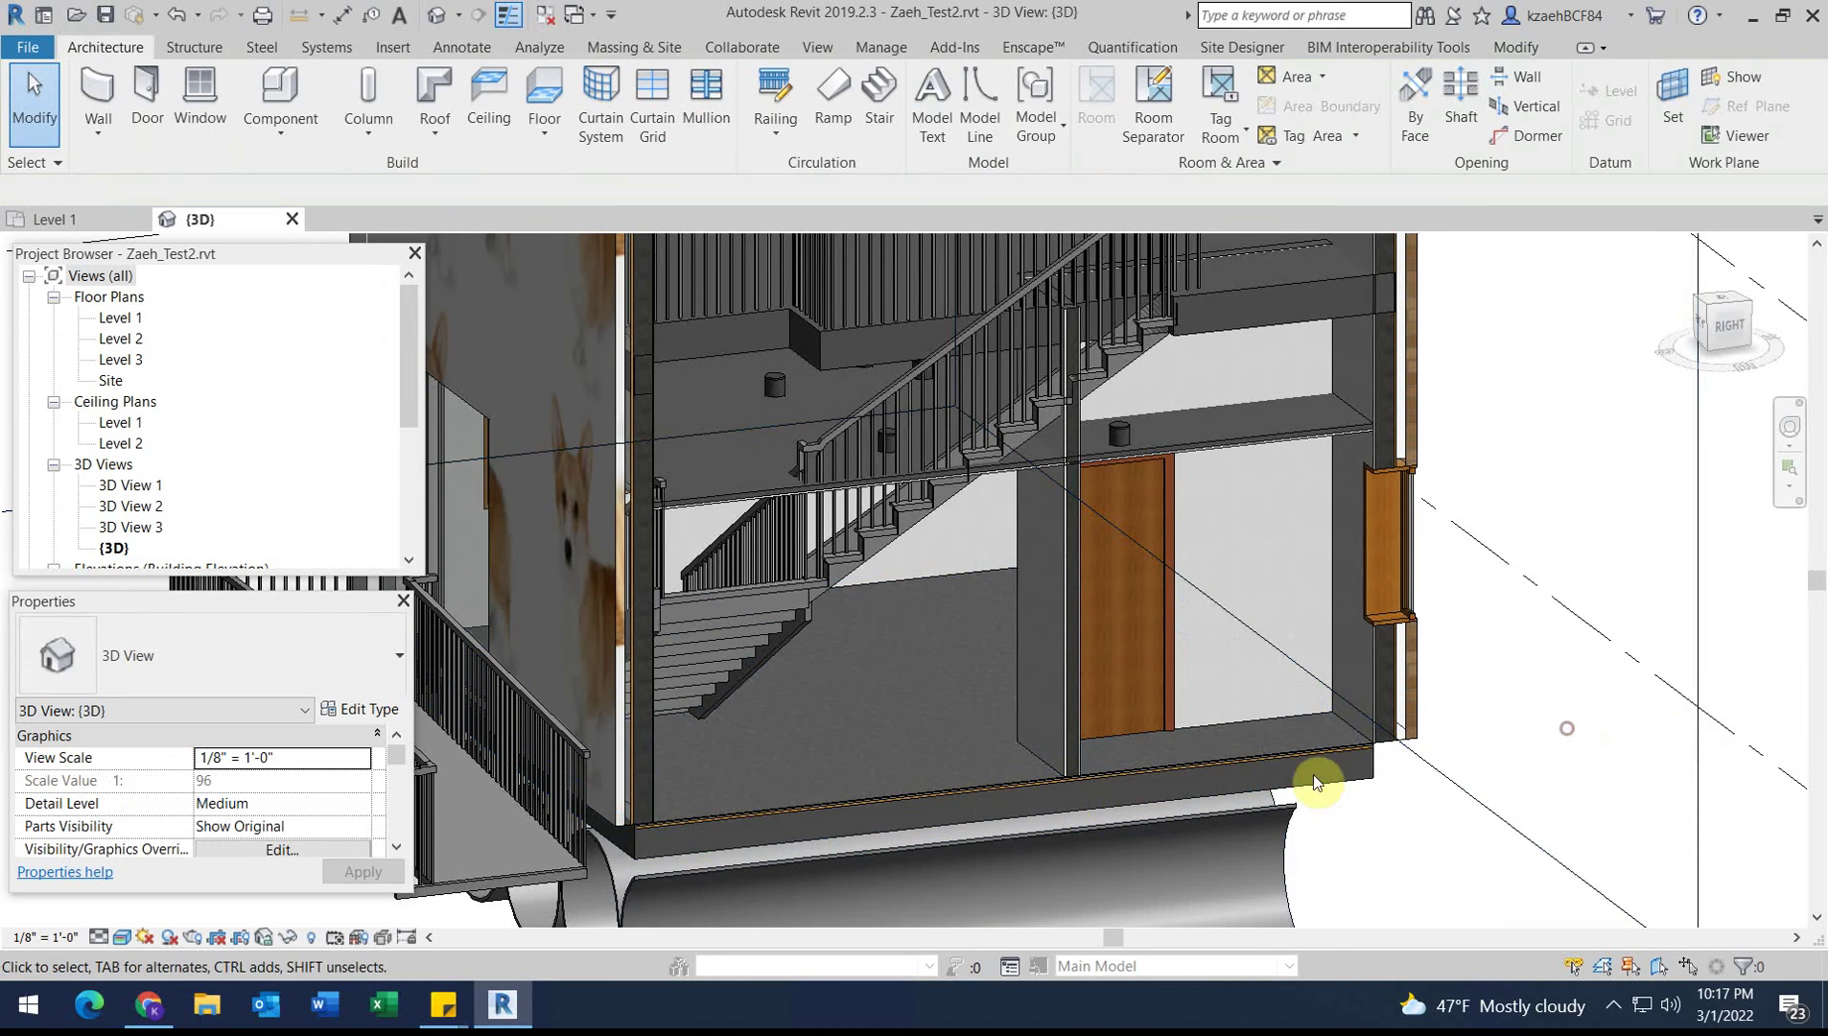
Step: Change the Level 1 floor's type to Wood Joist 10" - Wood Finish, deselect it and inspect the wood surface up close
scroll(802, 777, up, 4)
scroll(803, 777, up, 5)
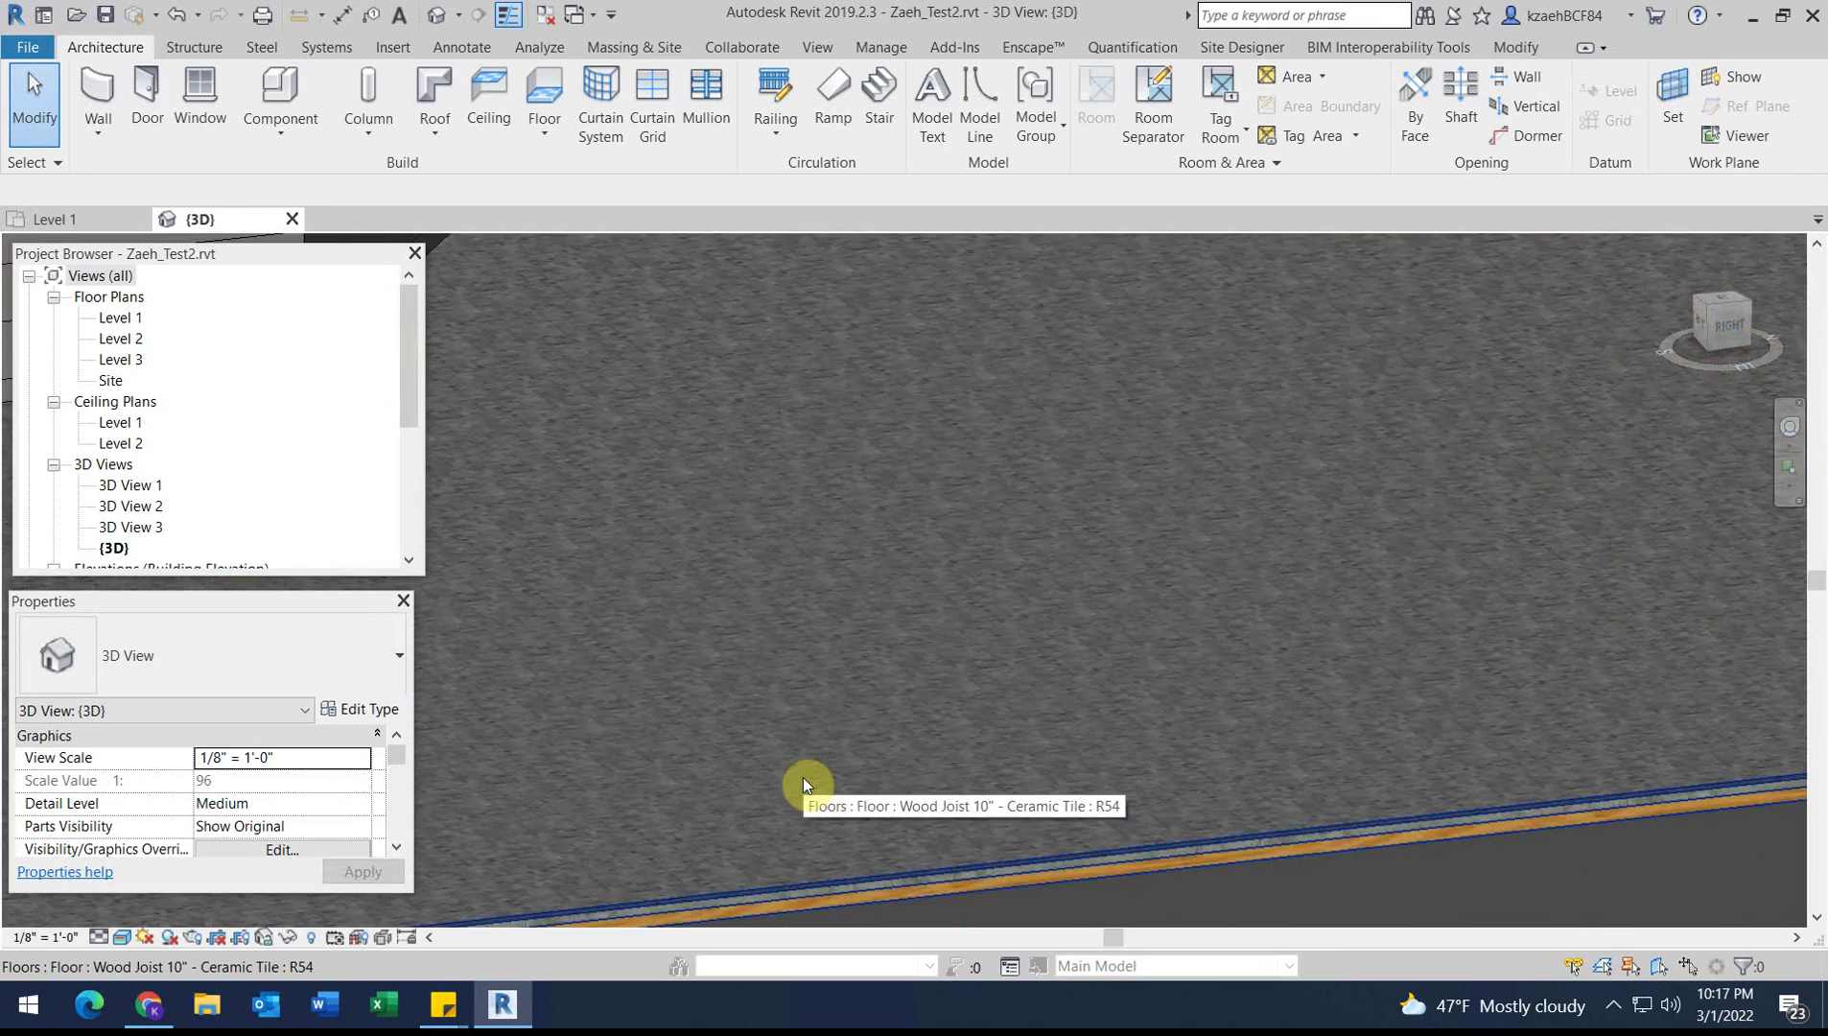
scroll(803, 777, down, 4)
scroll(763, 775, up, 3)
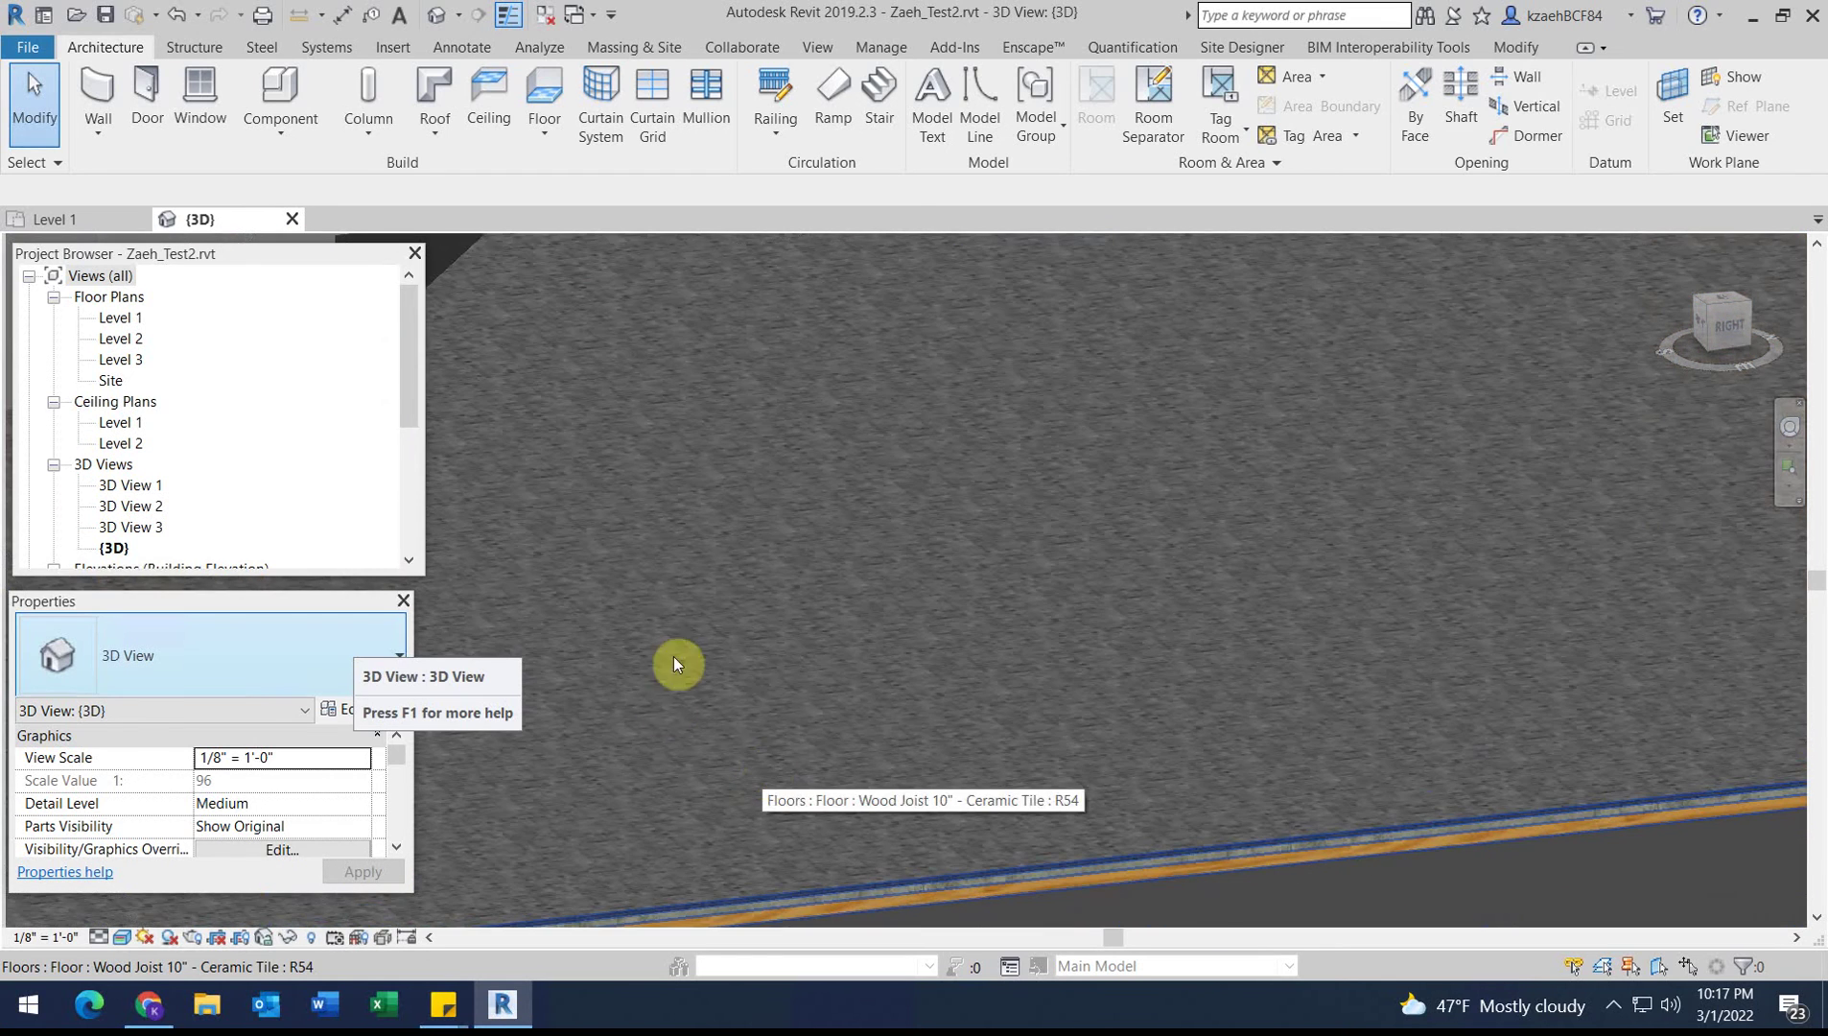
scroll(756, 704, down, 4)
click(755, 705)
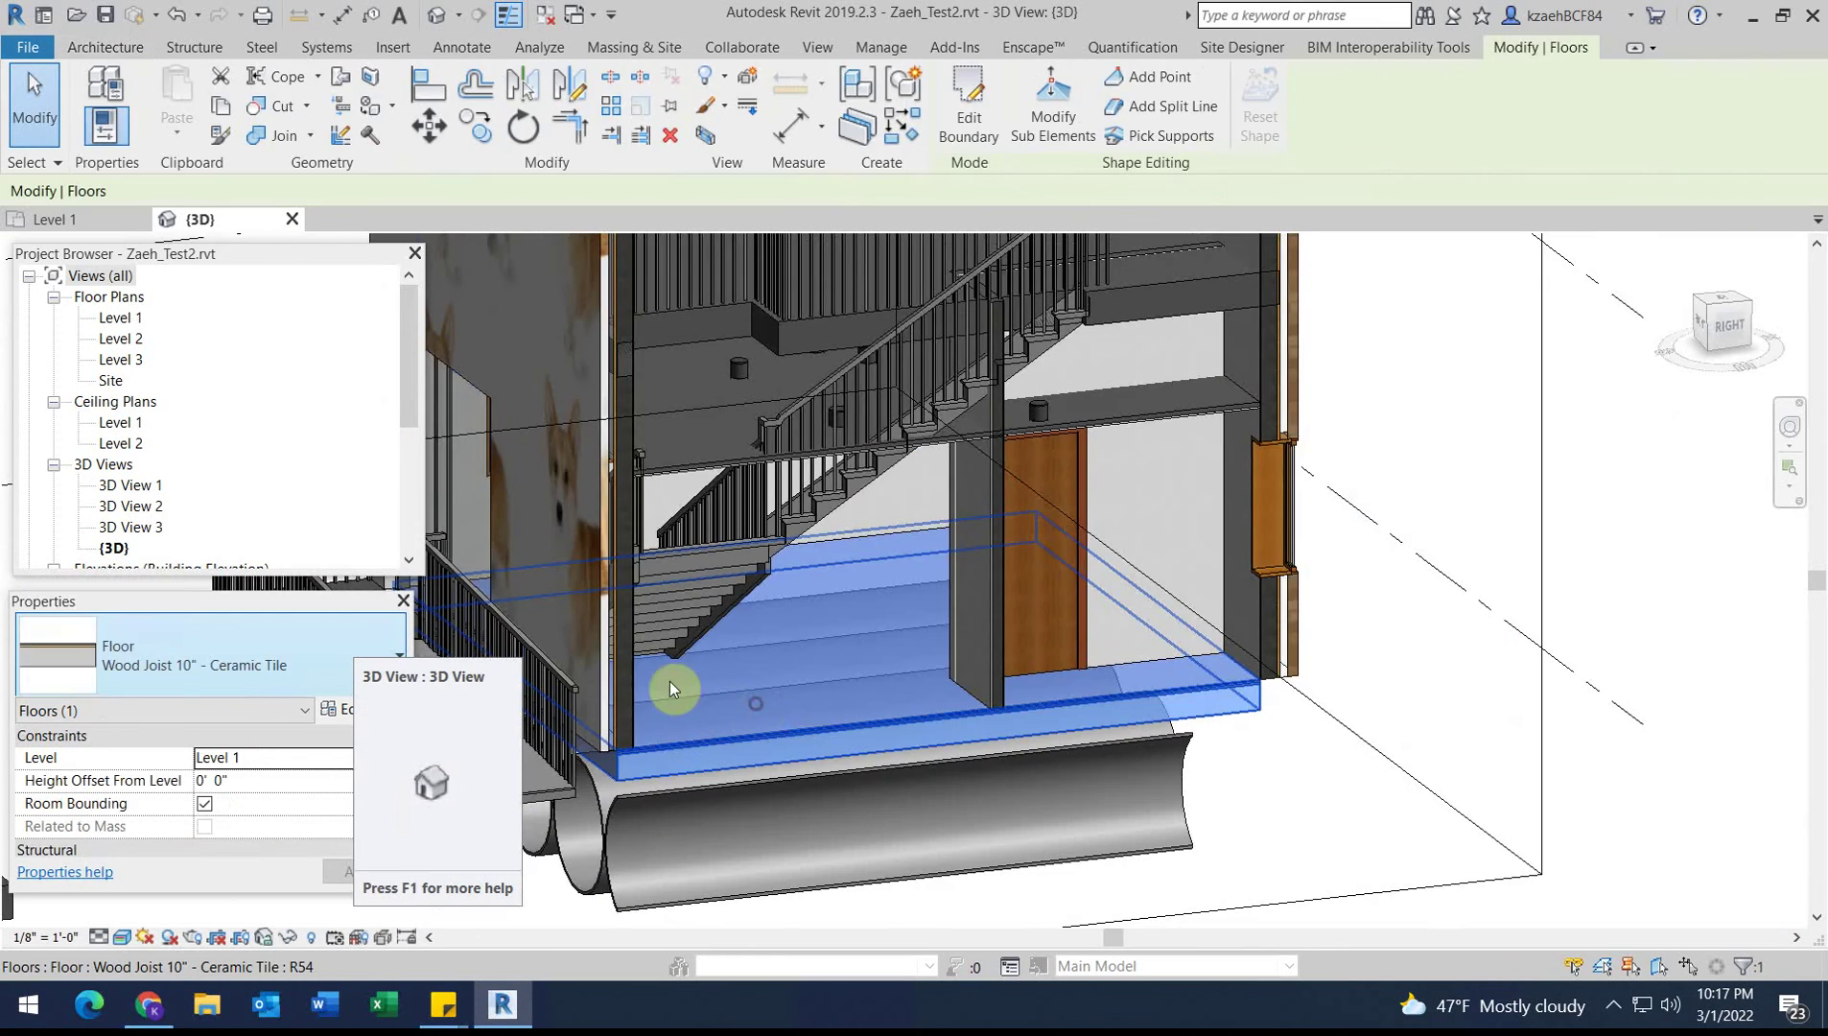
click(178, 676)
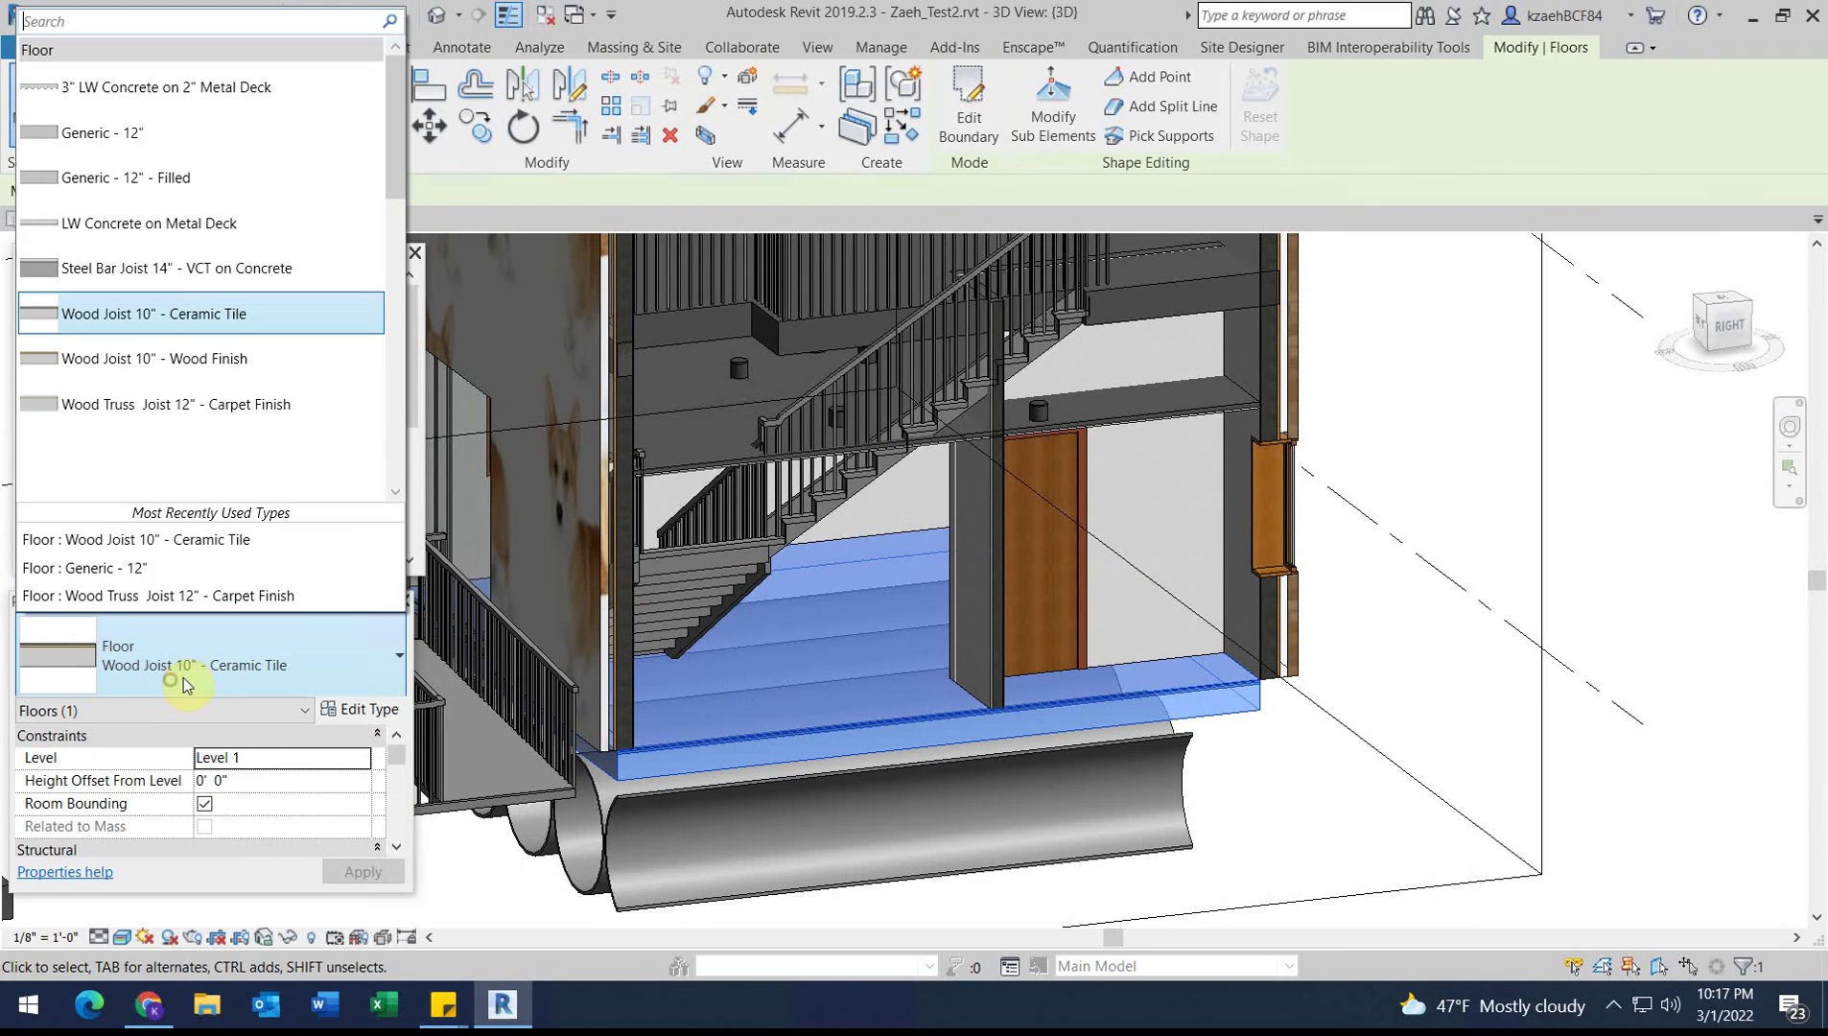
click(146, 358)
click(1598, 698)
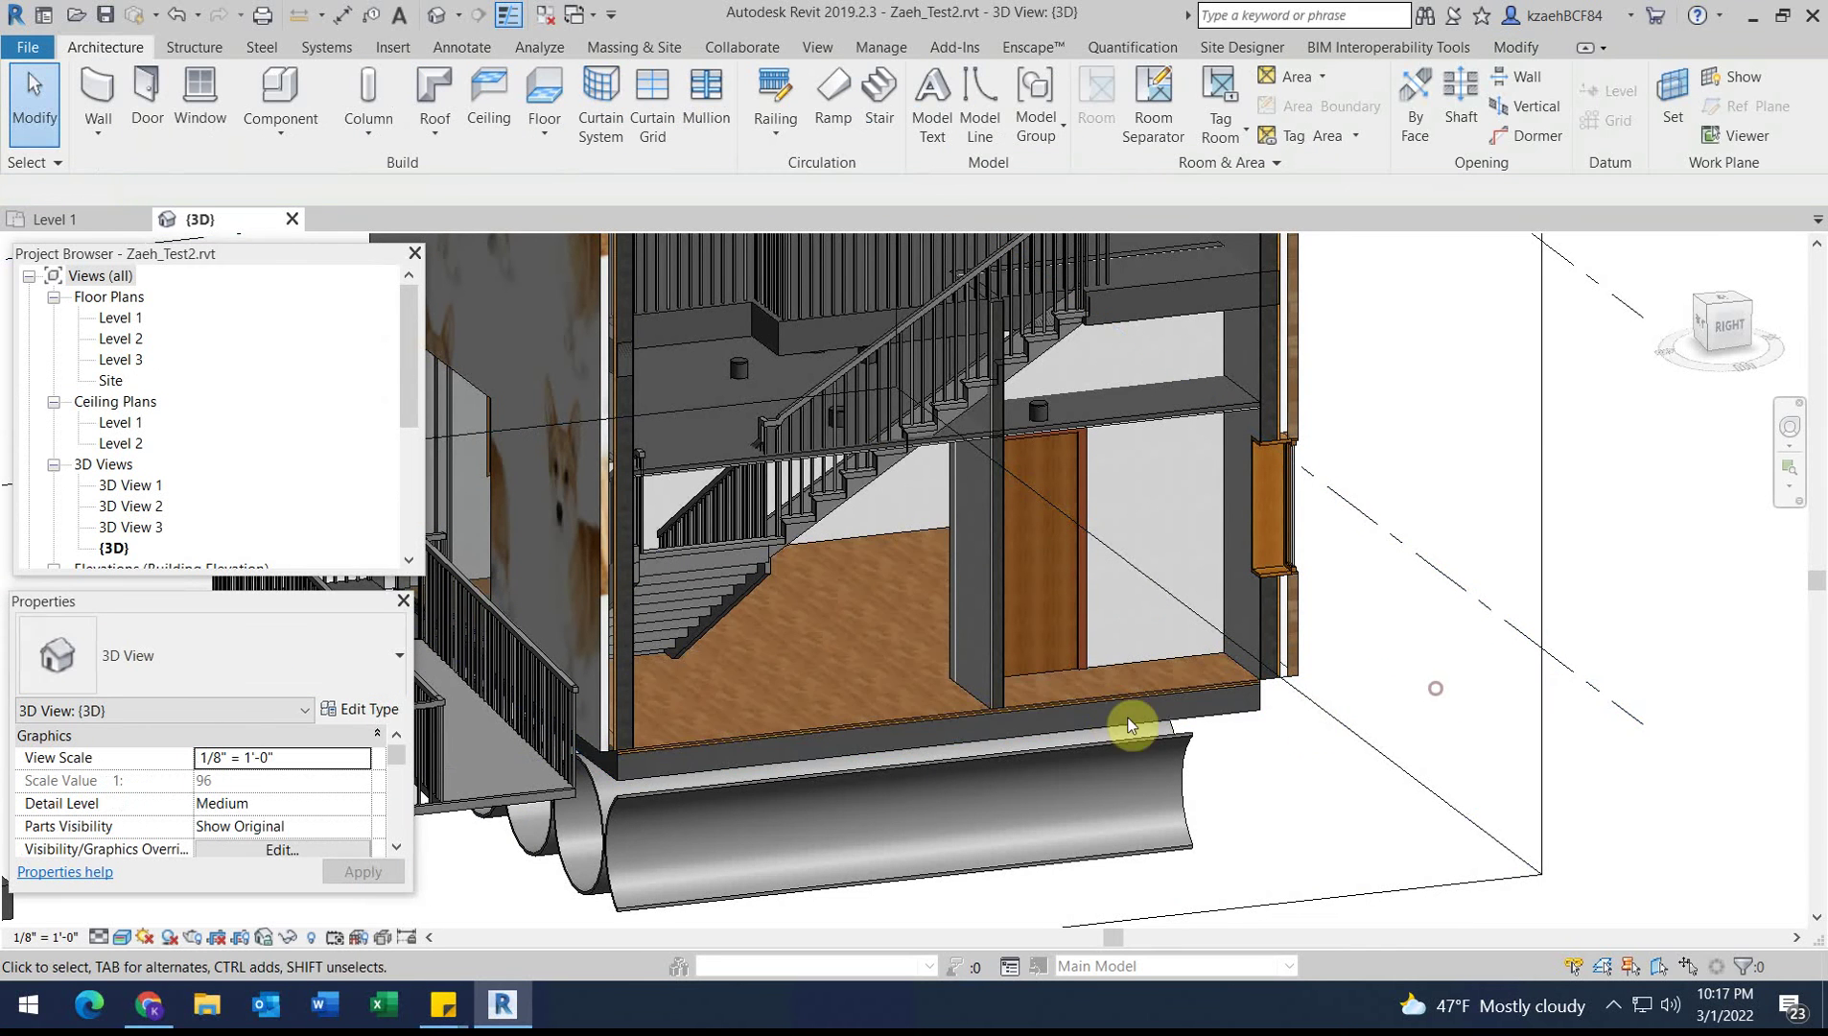
scroll(913, 678, up, 5)
scroll(873, 671, down, 6)
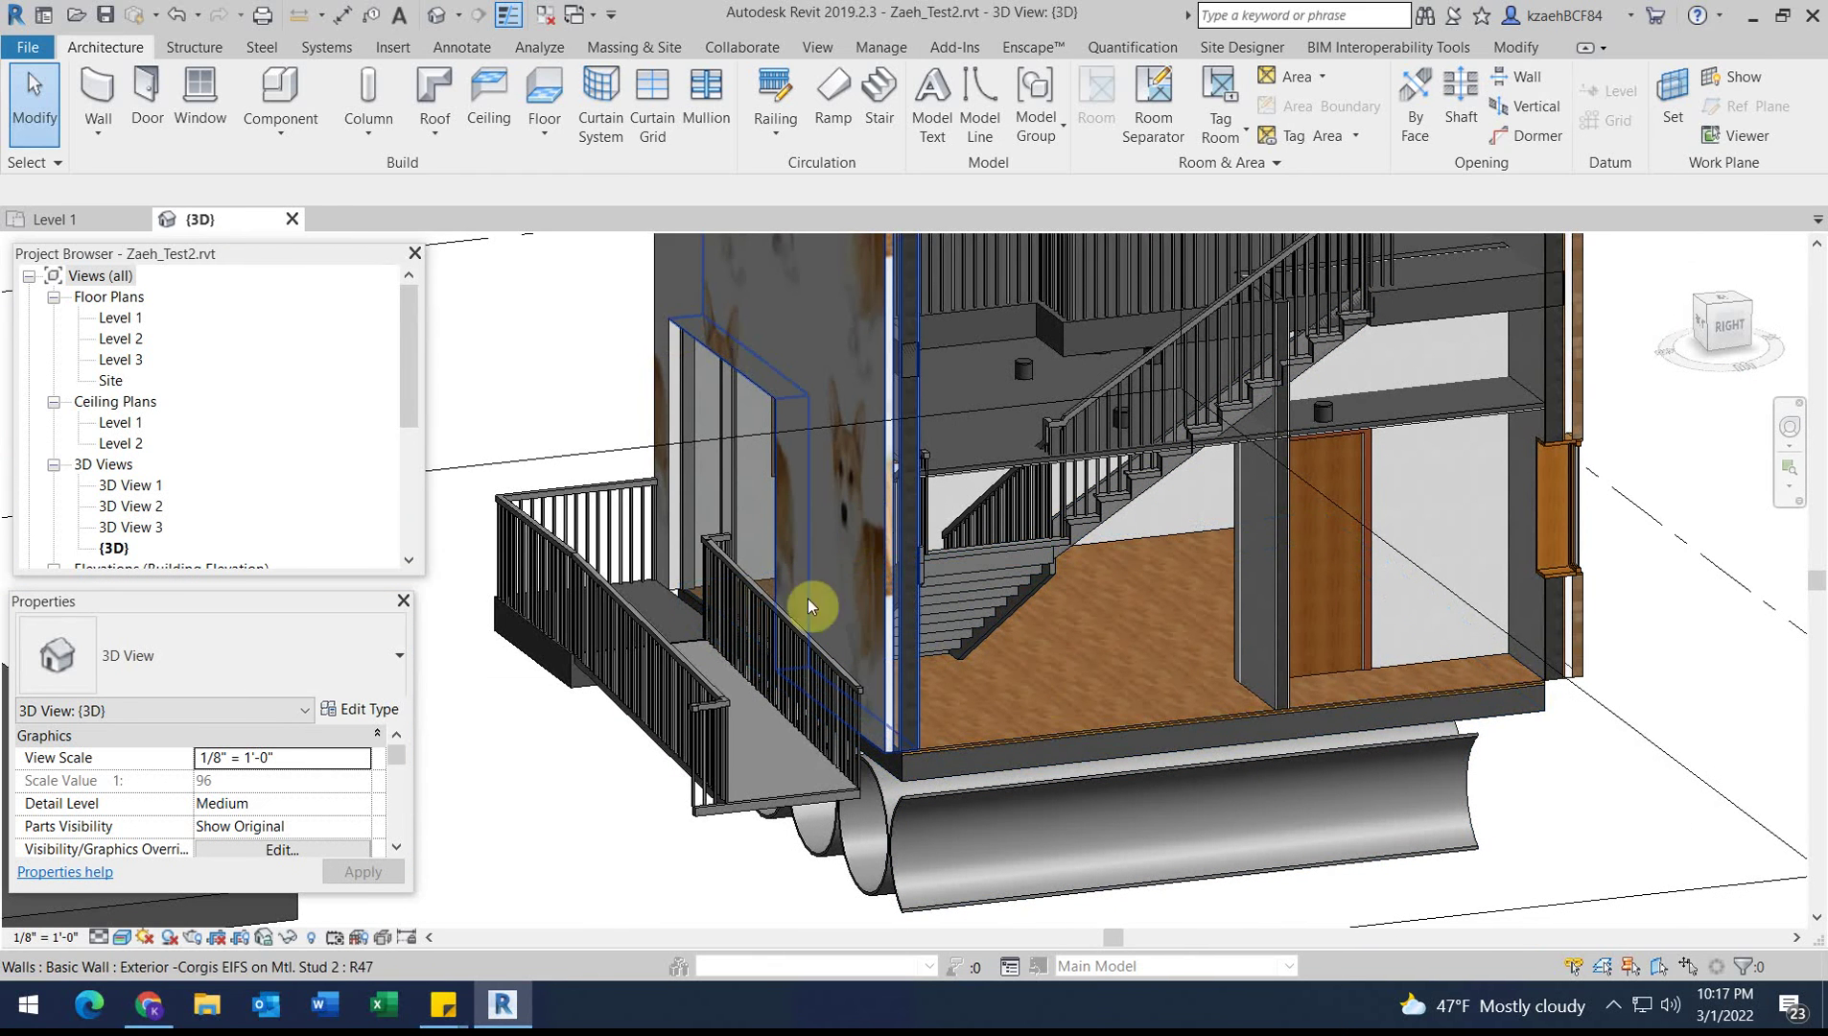
Step: Change the Level 1 floor's type to Generic - 12"
click(1035, 686)
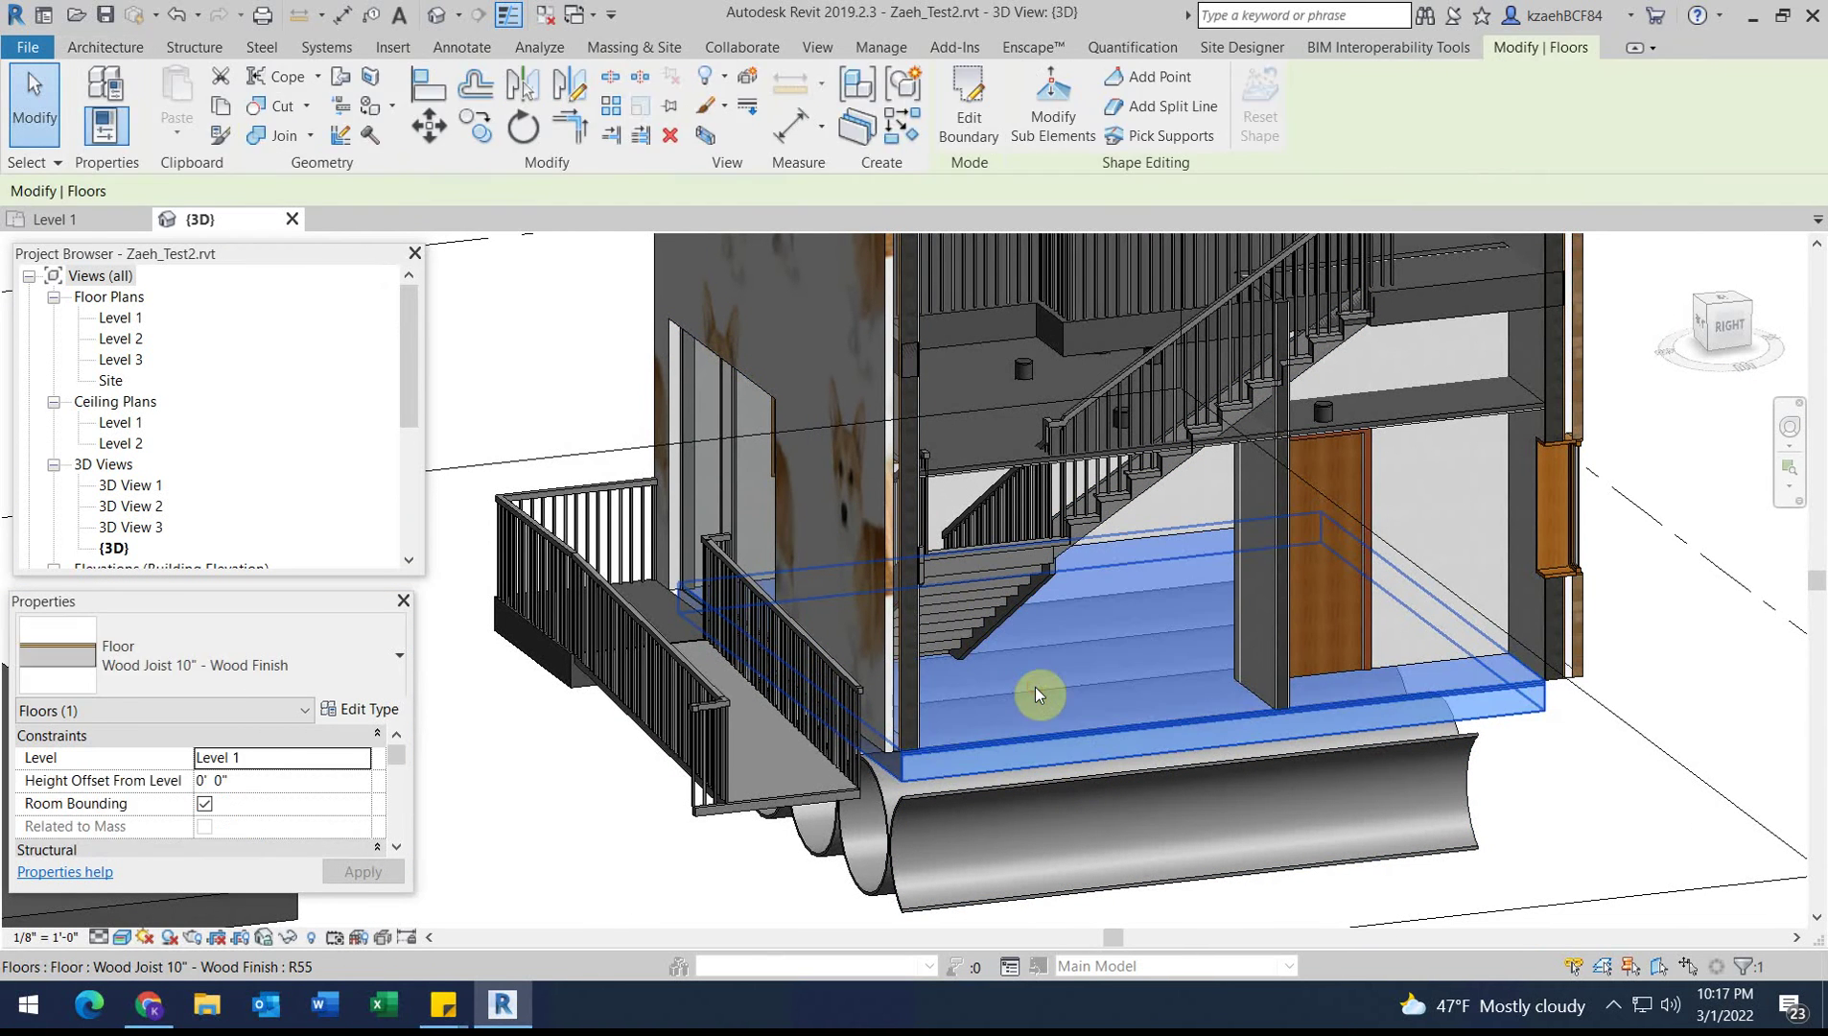
click(230, 647)
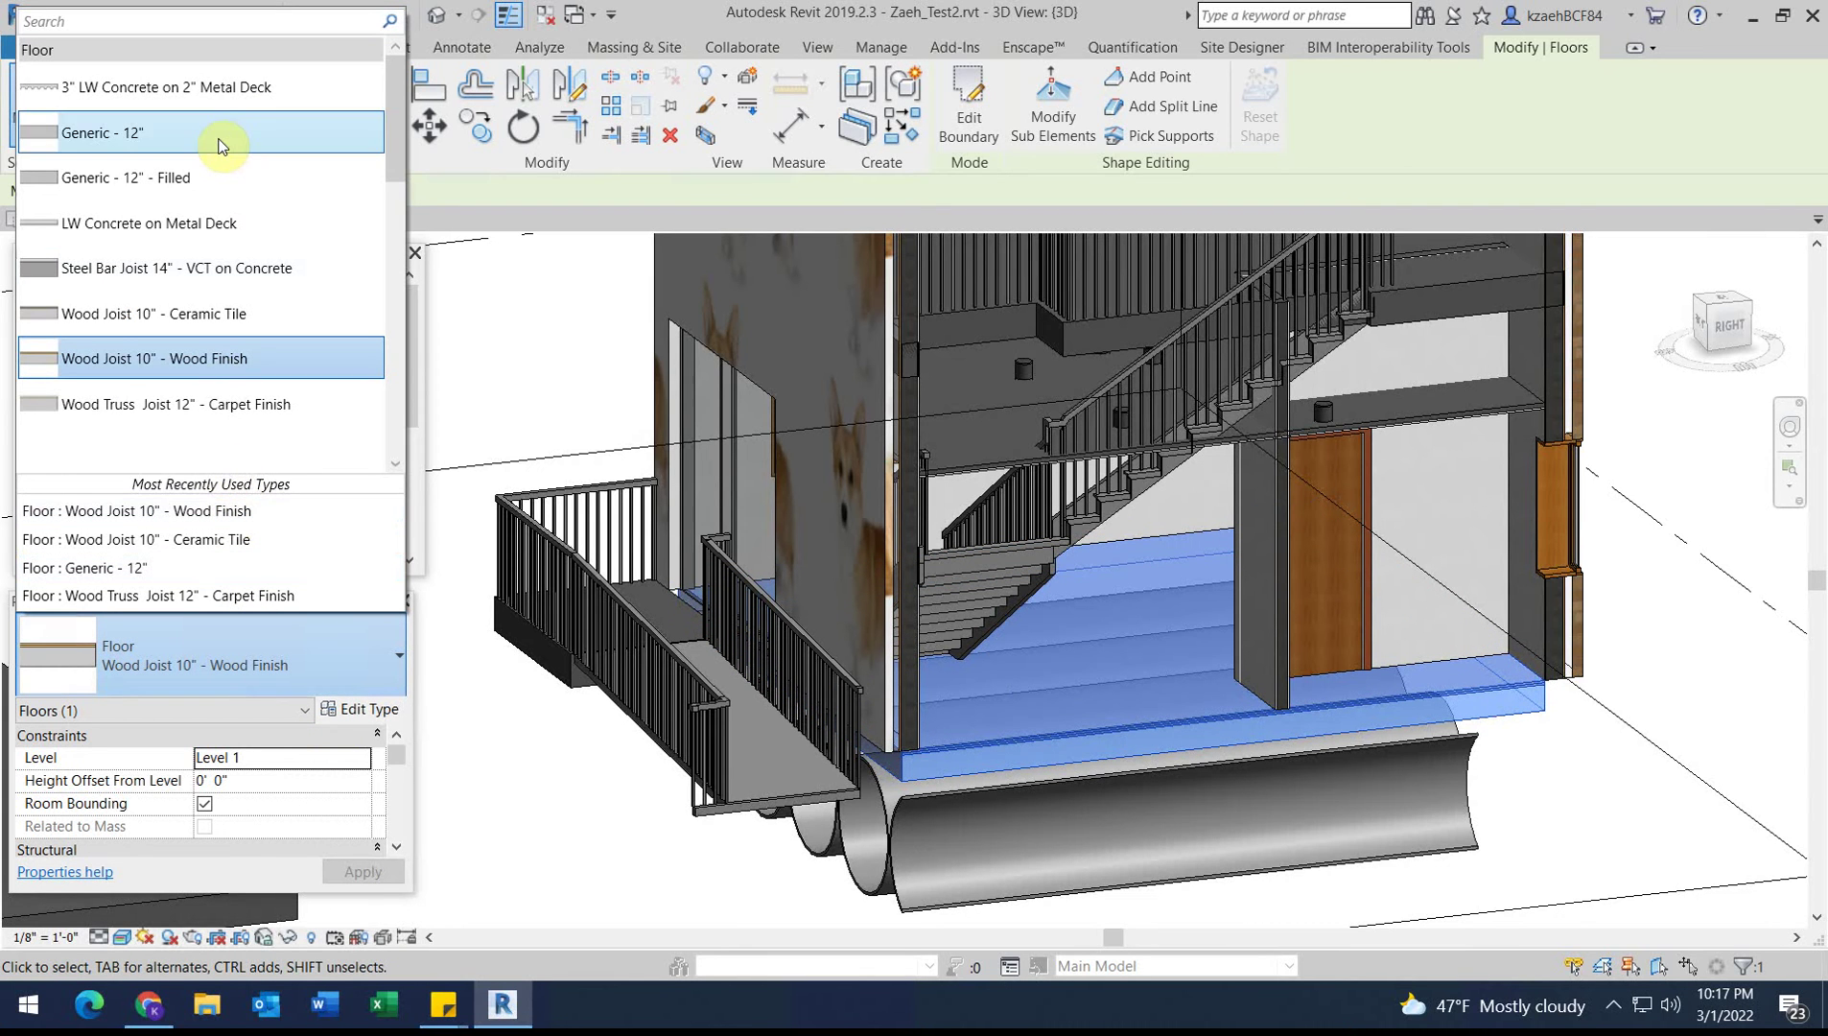
click(135, 135)
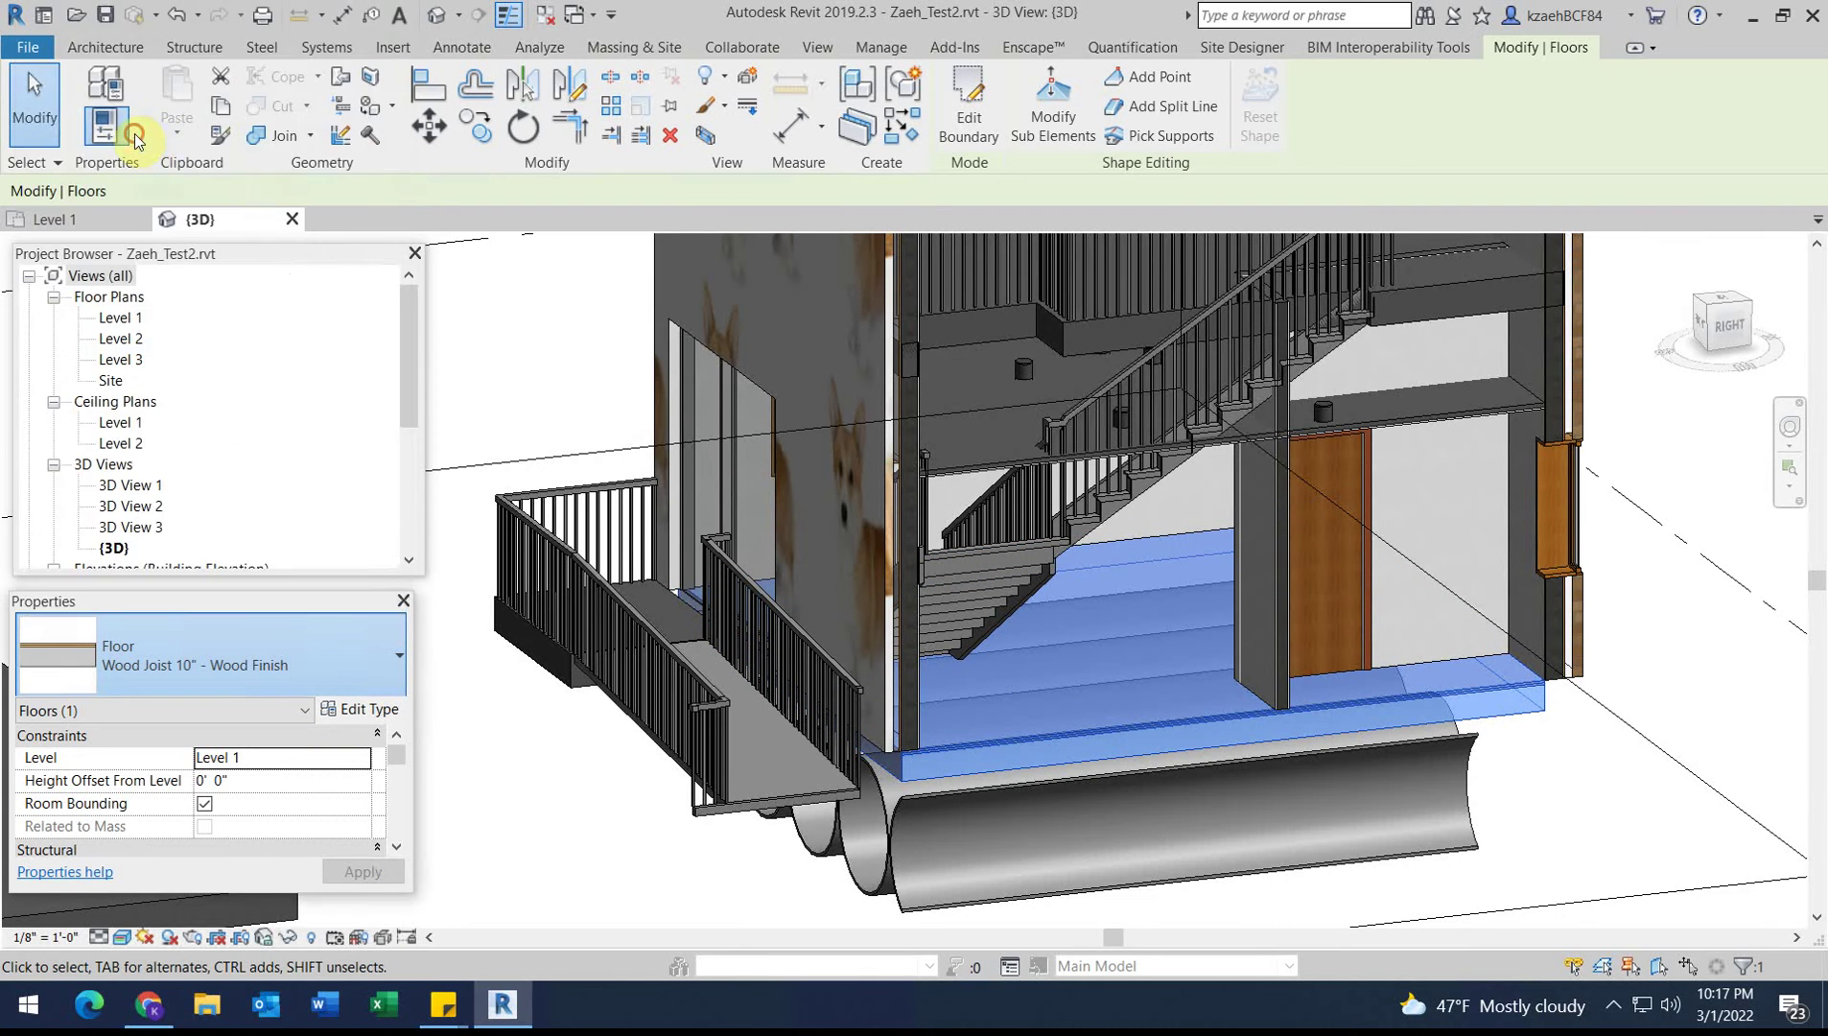
Step: In the Generic - 12" floor assembly, assign Concrete, Lightweight to the structure layer and set its thickness to 4"
click(345, 711)
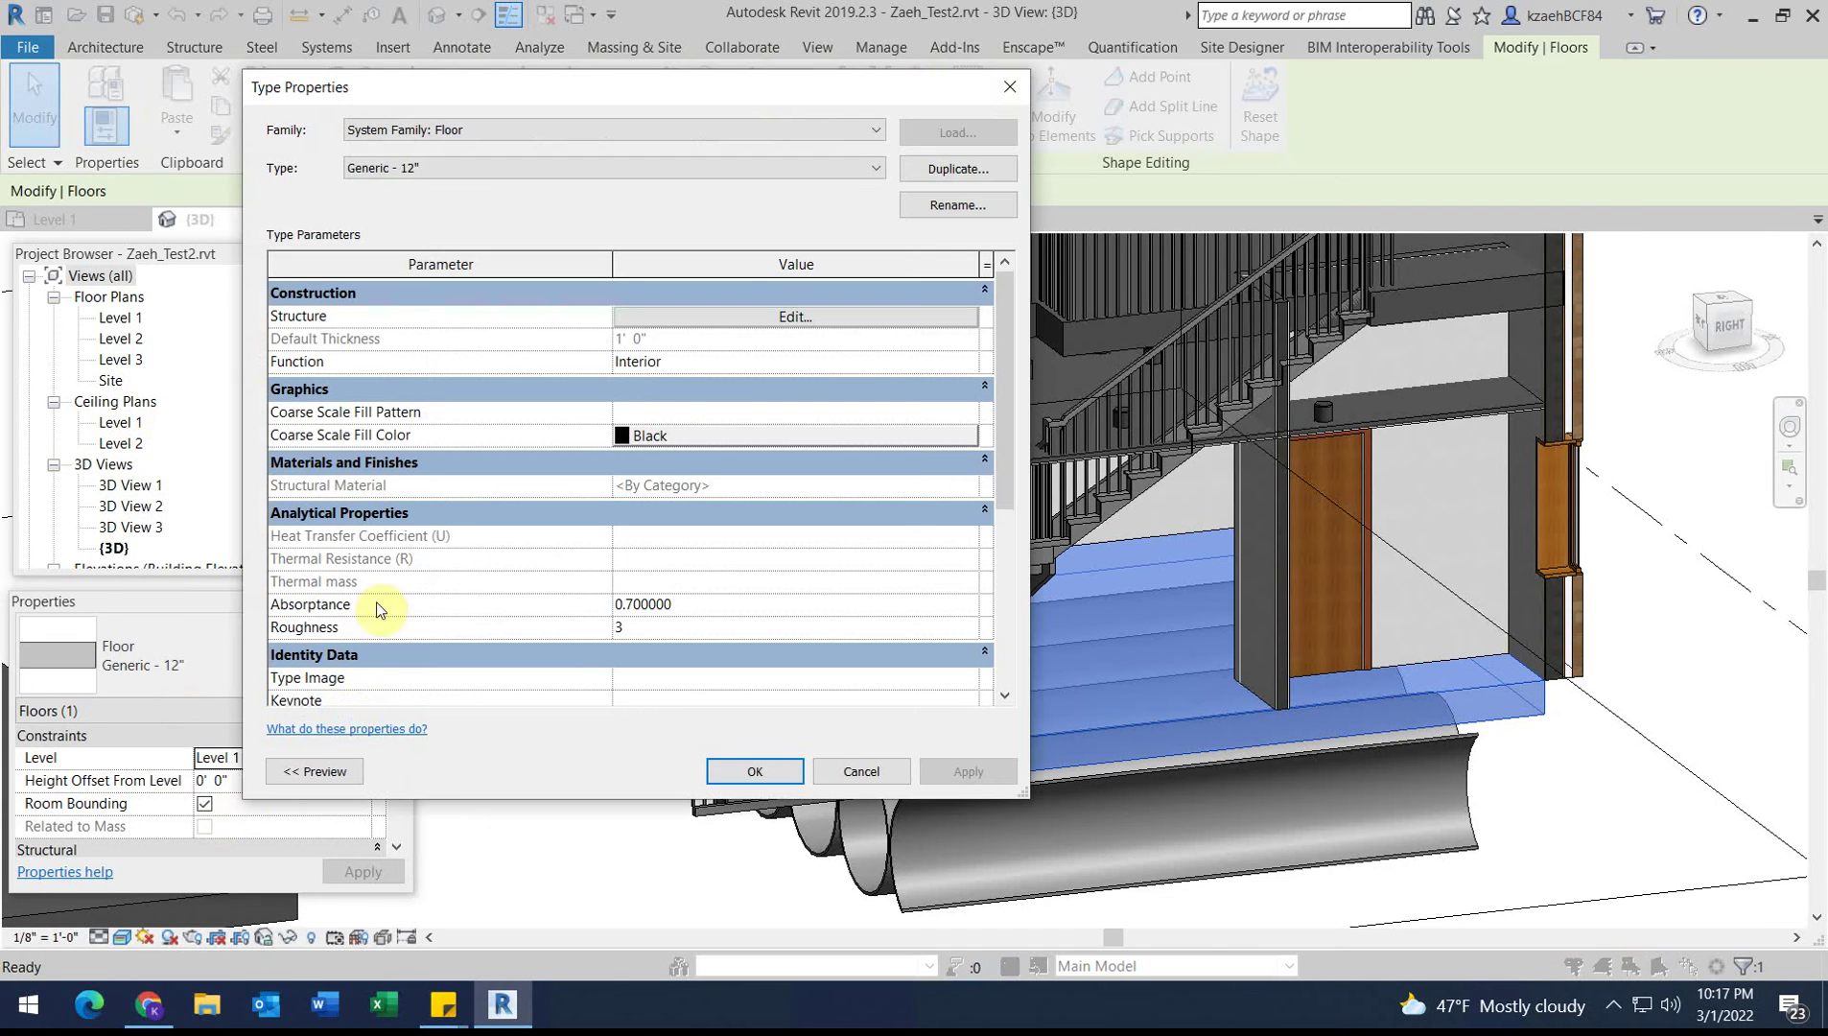
click(734, 317)
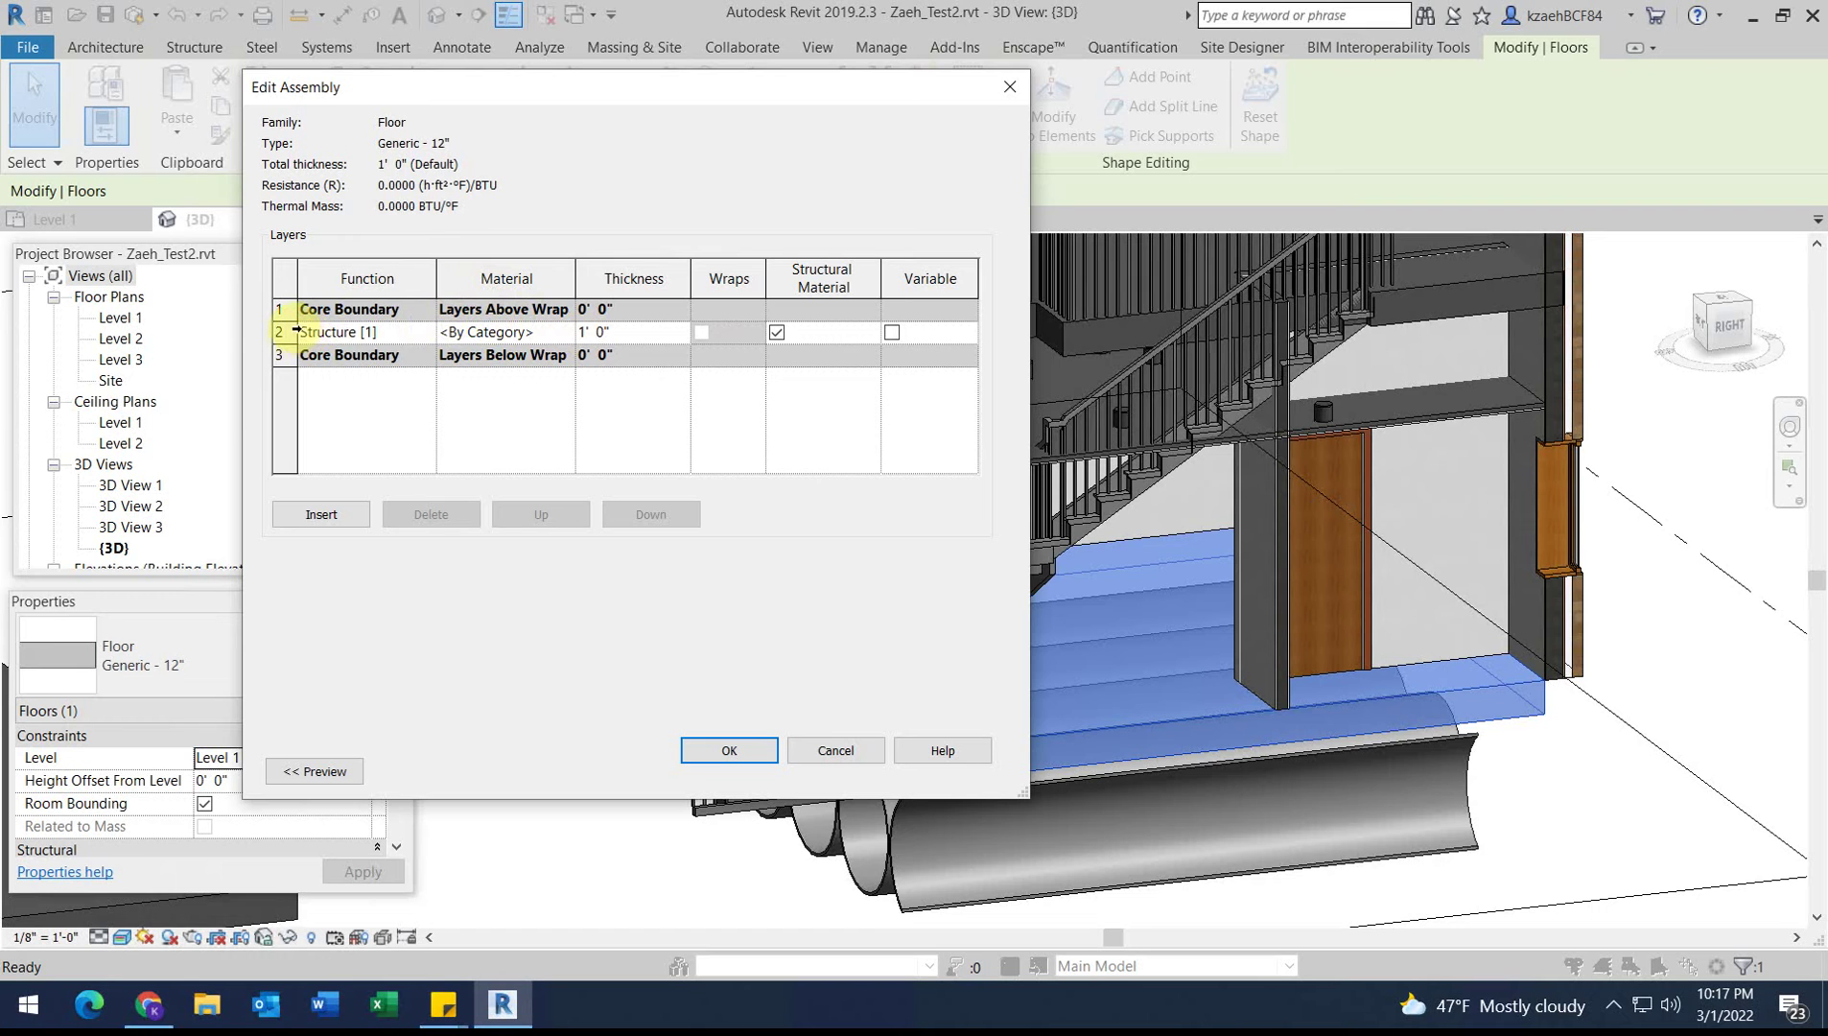
click(284, 332)
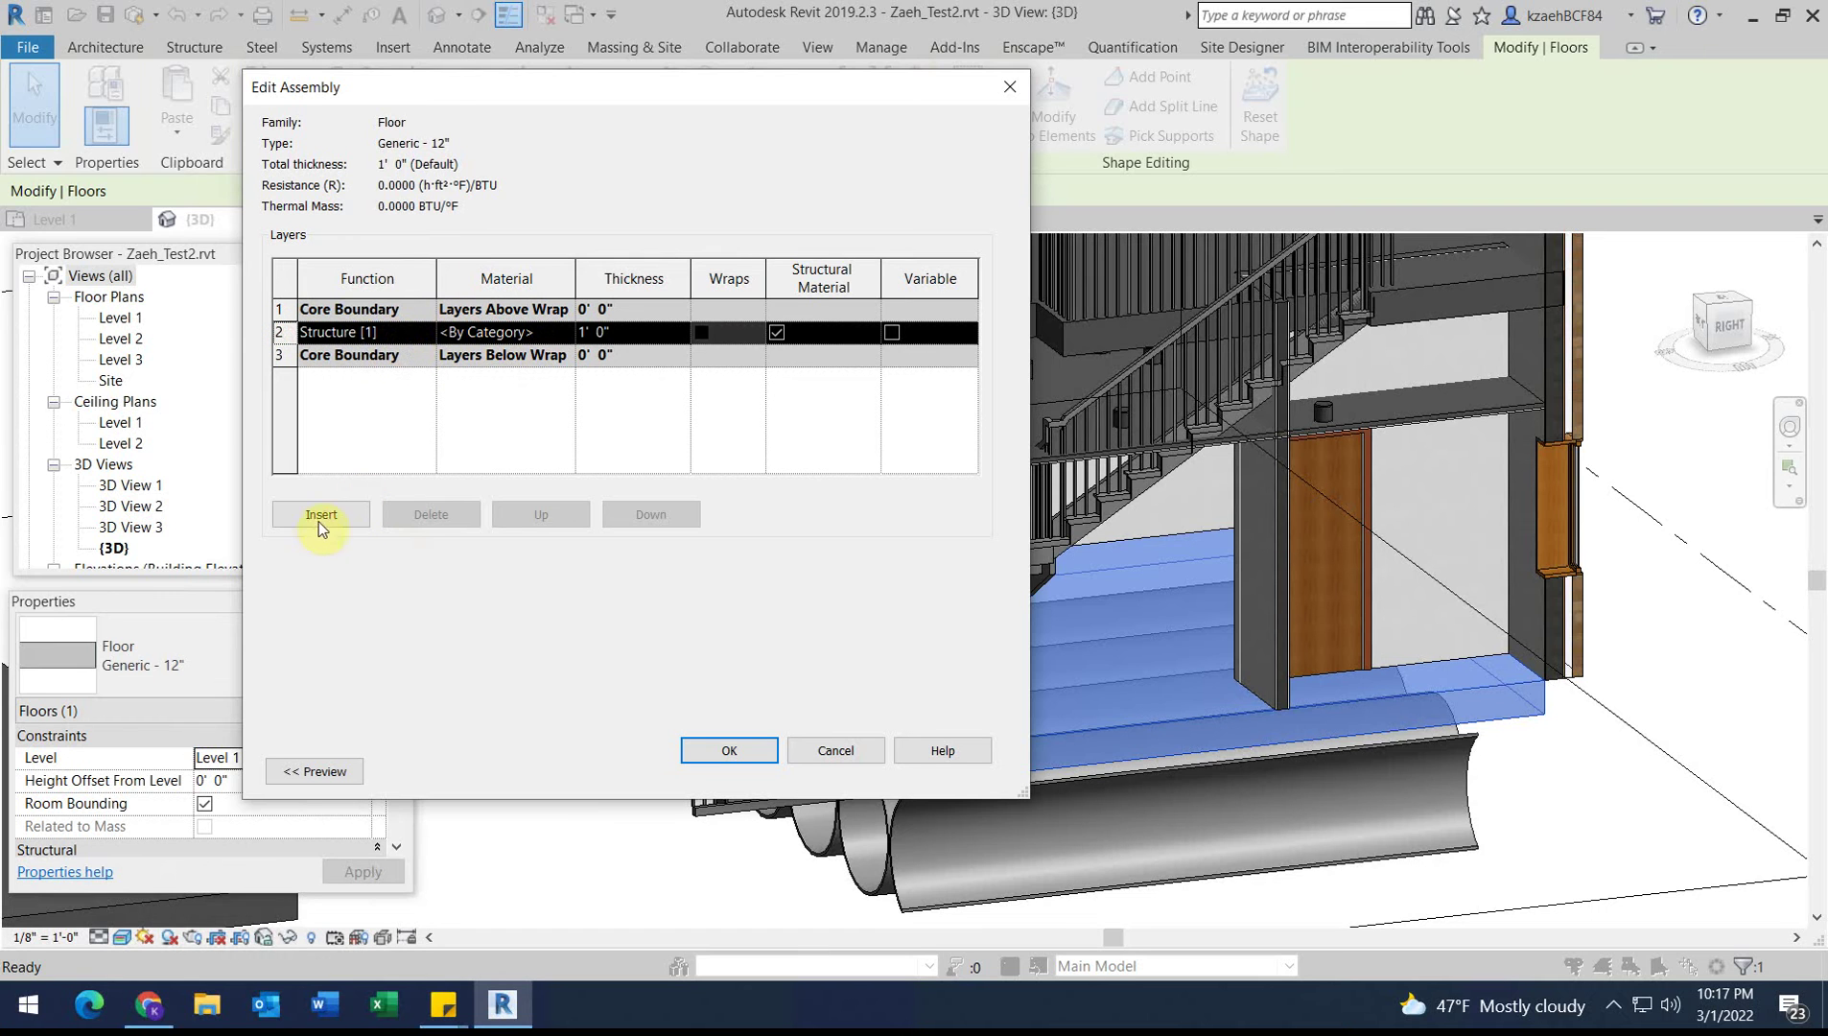
click(532, 332)
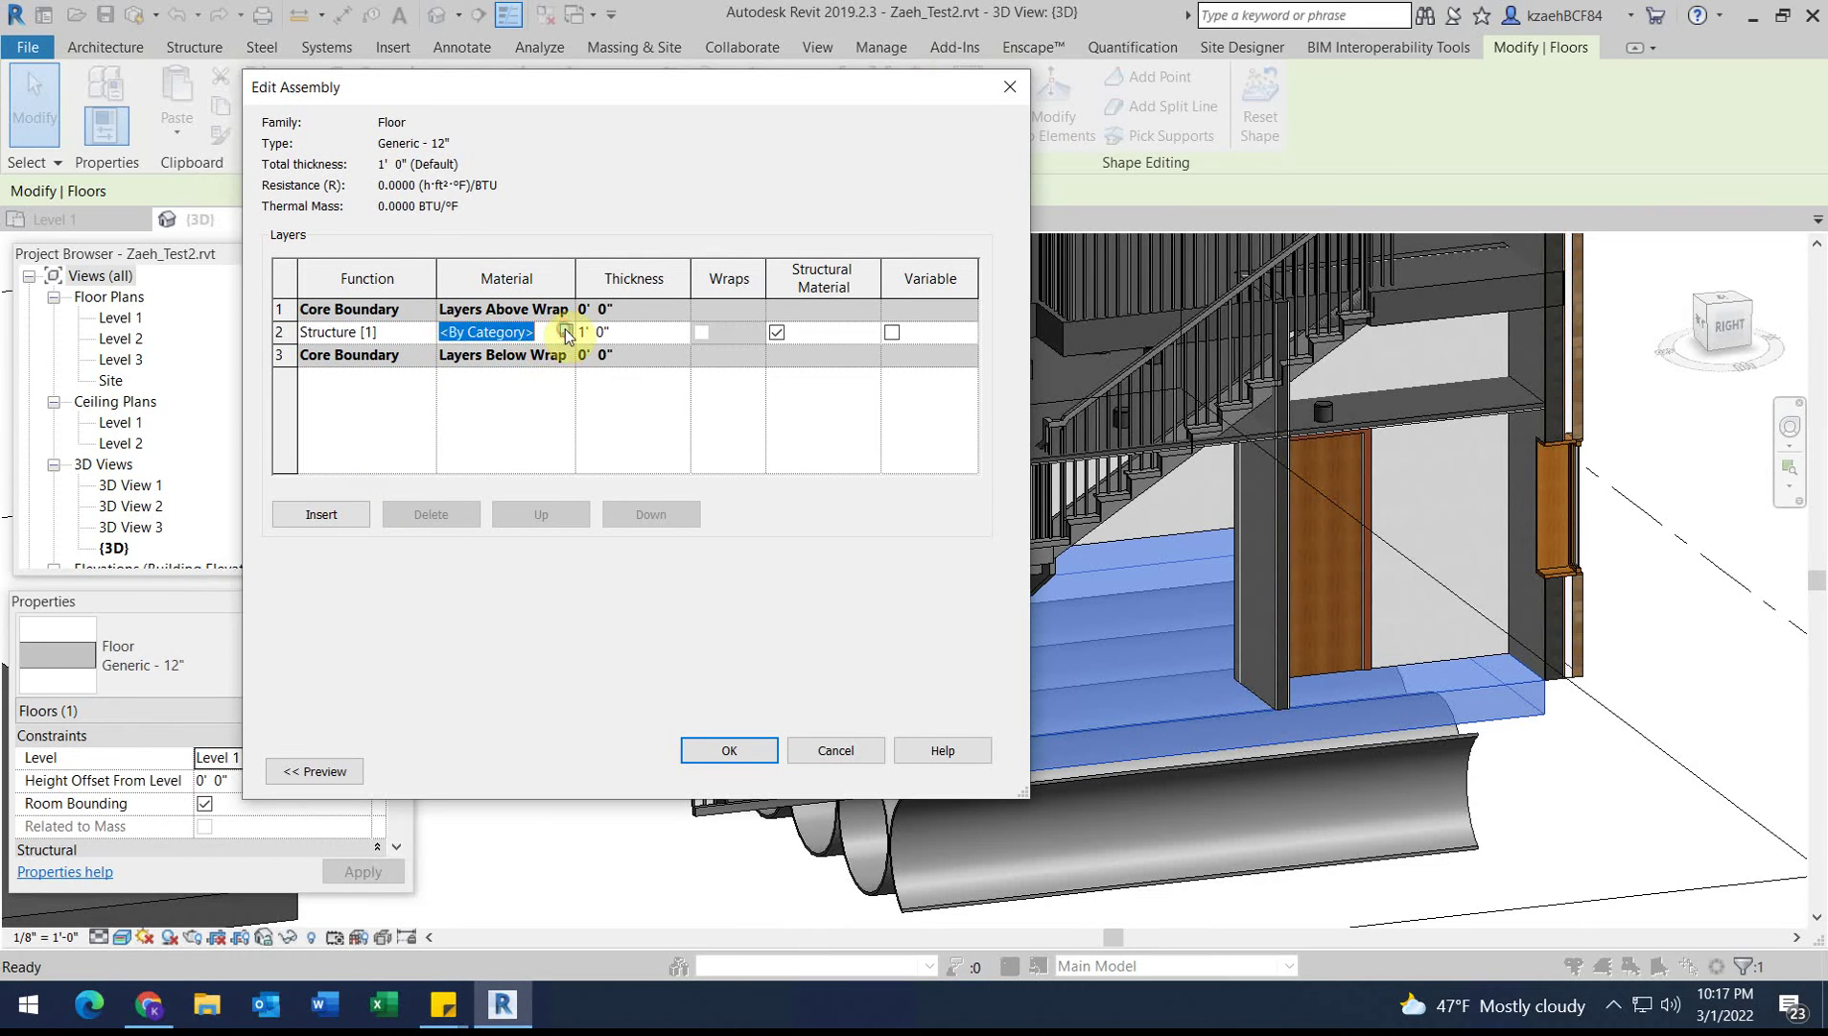
click(565, 332)
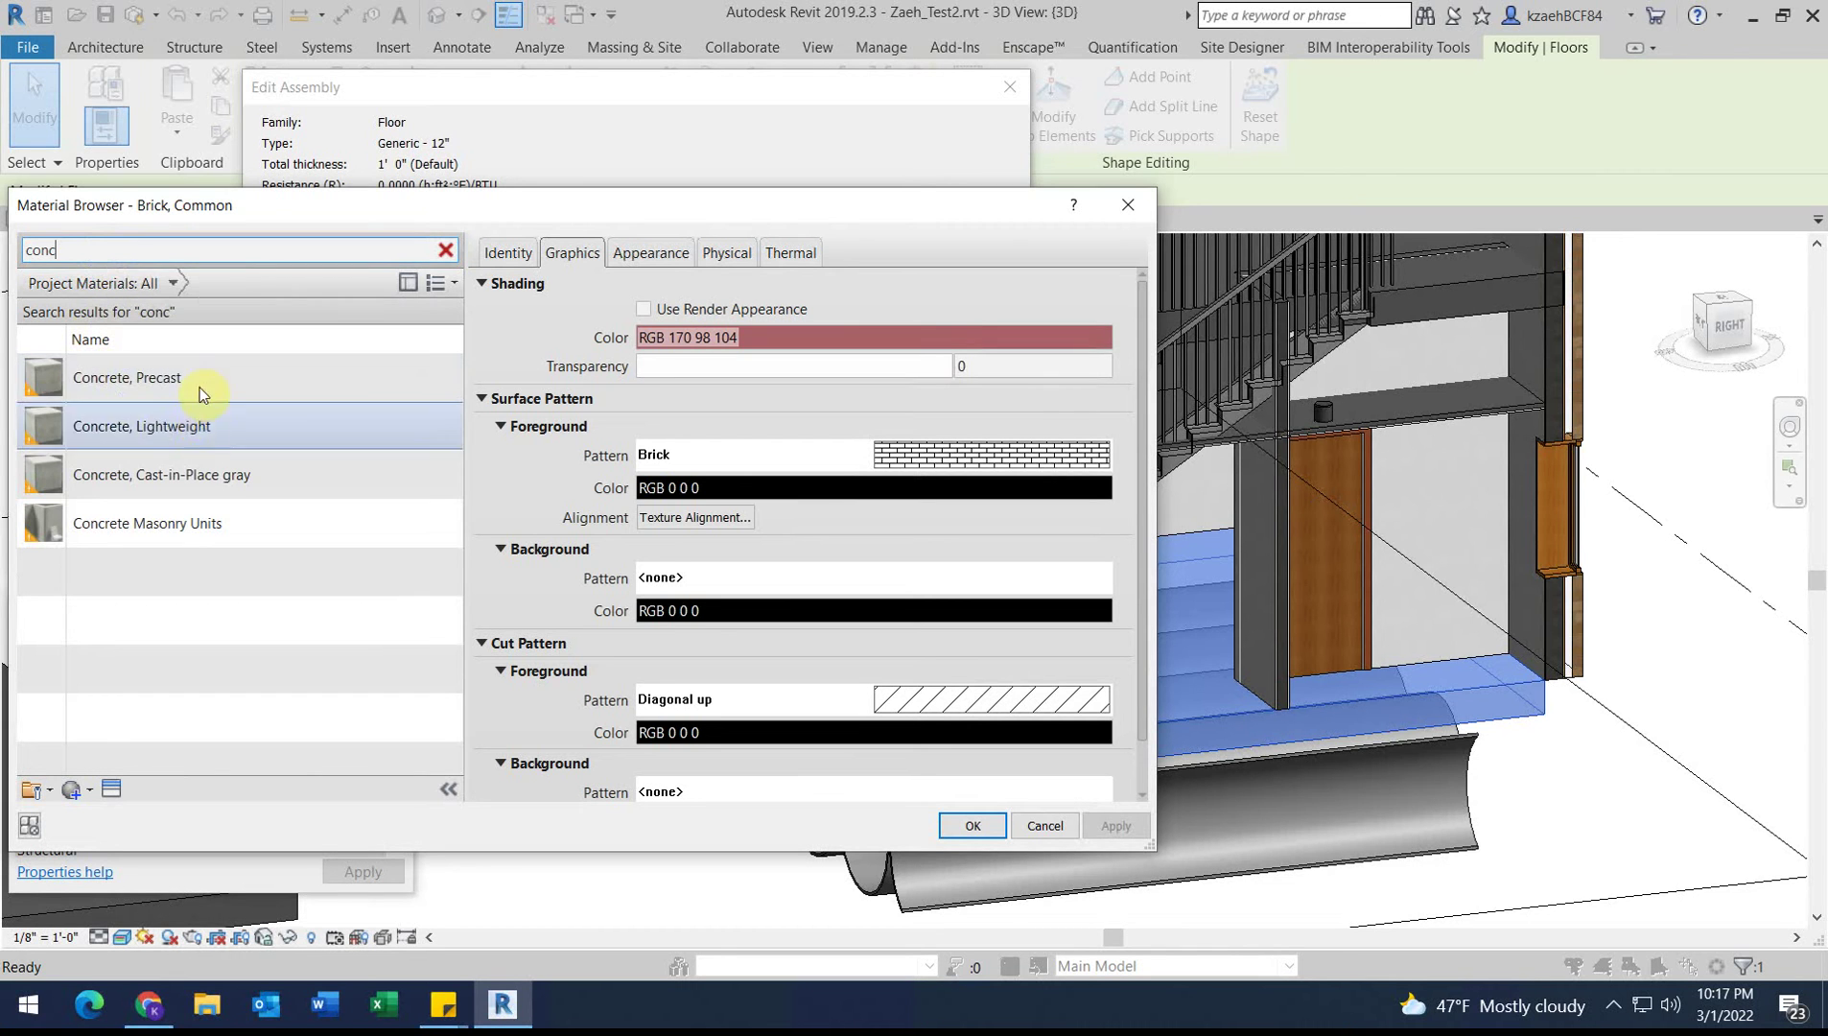
click(195, 474)
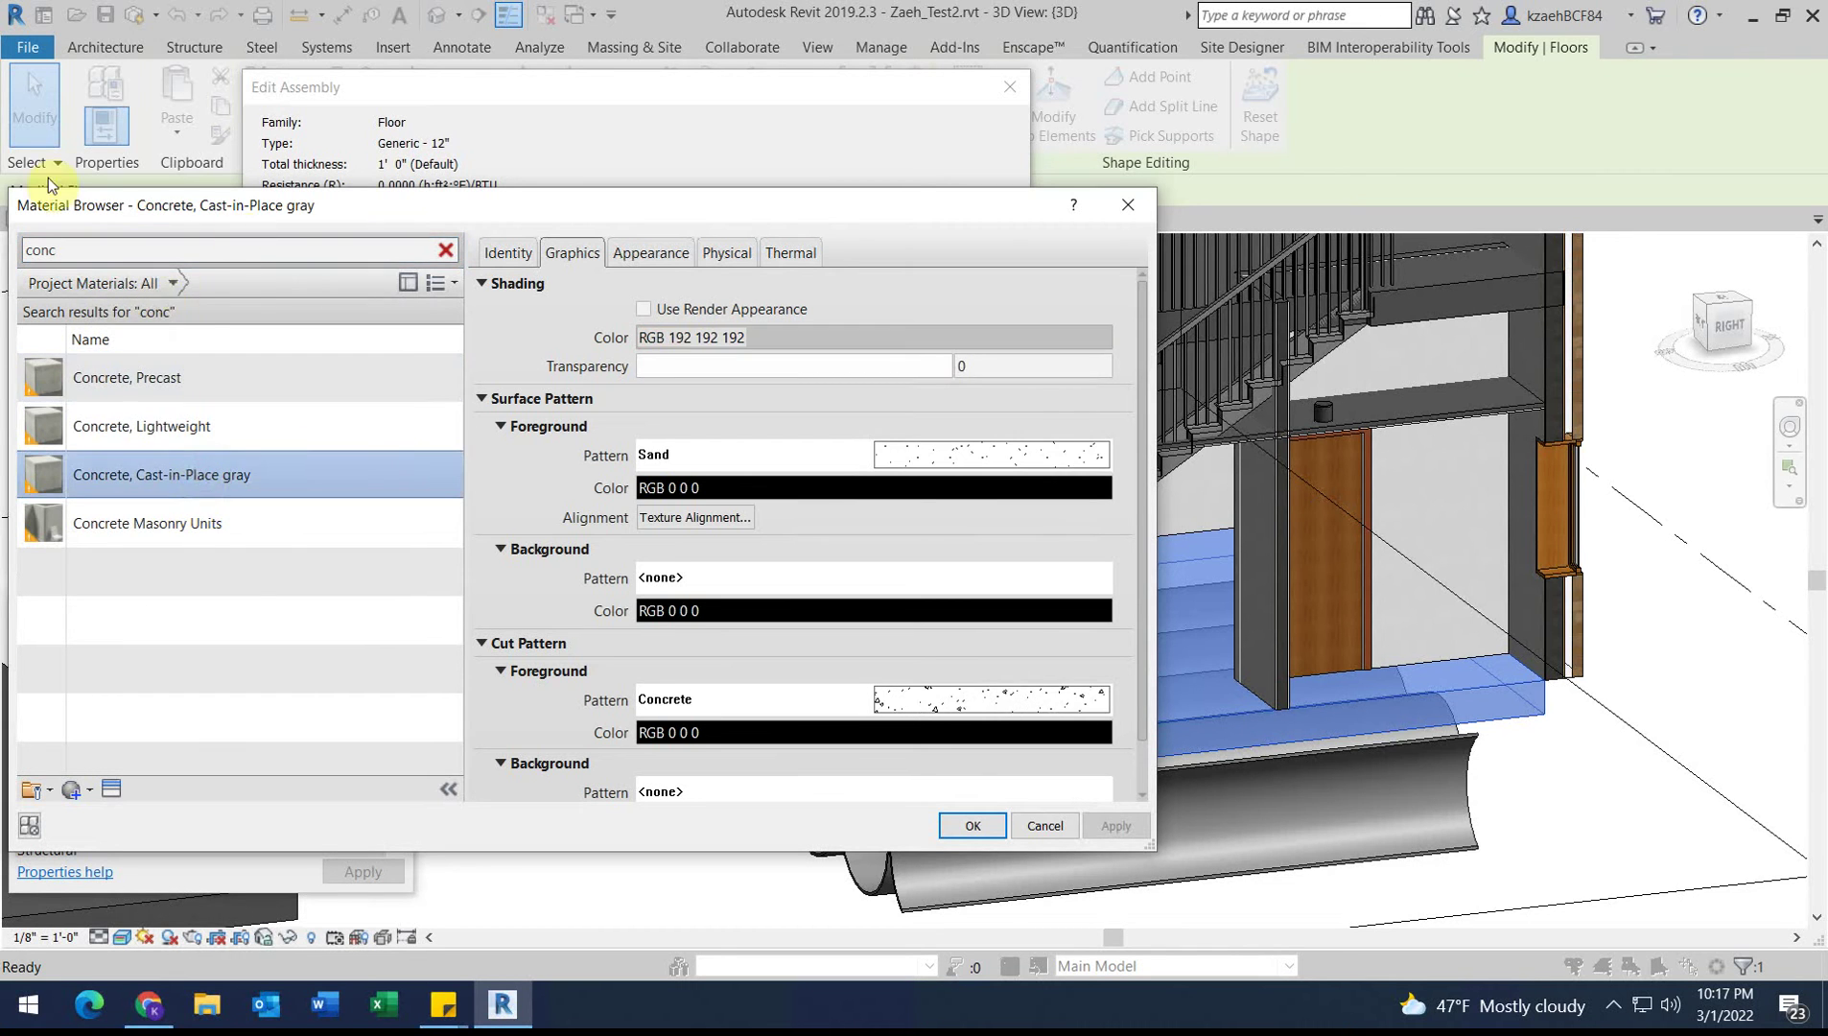
click(219, 429)
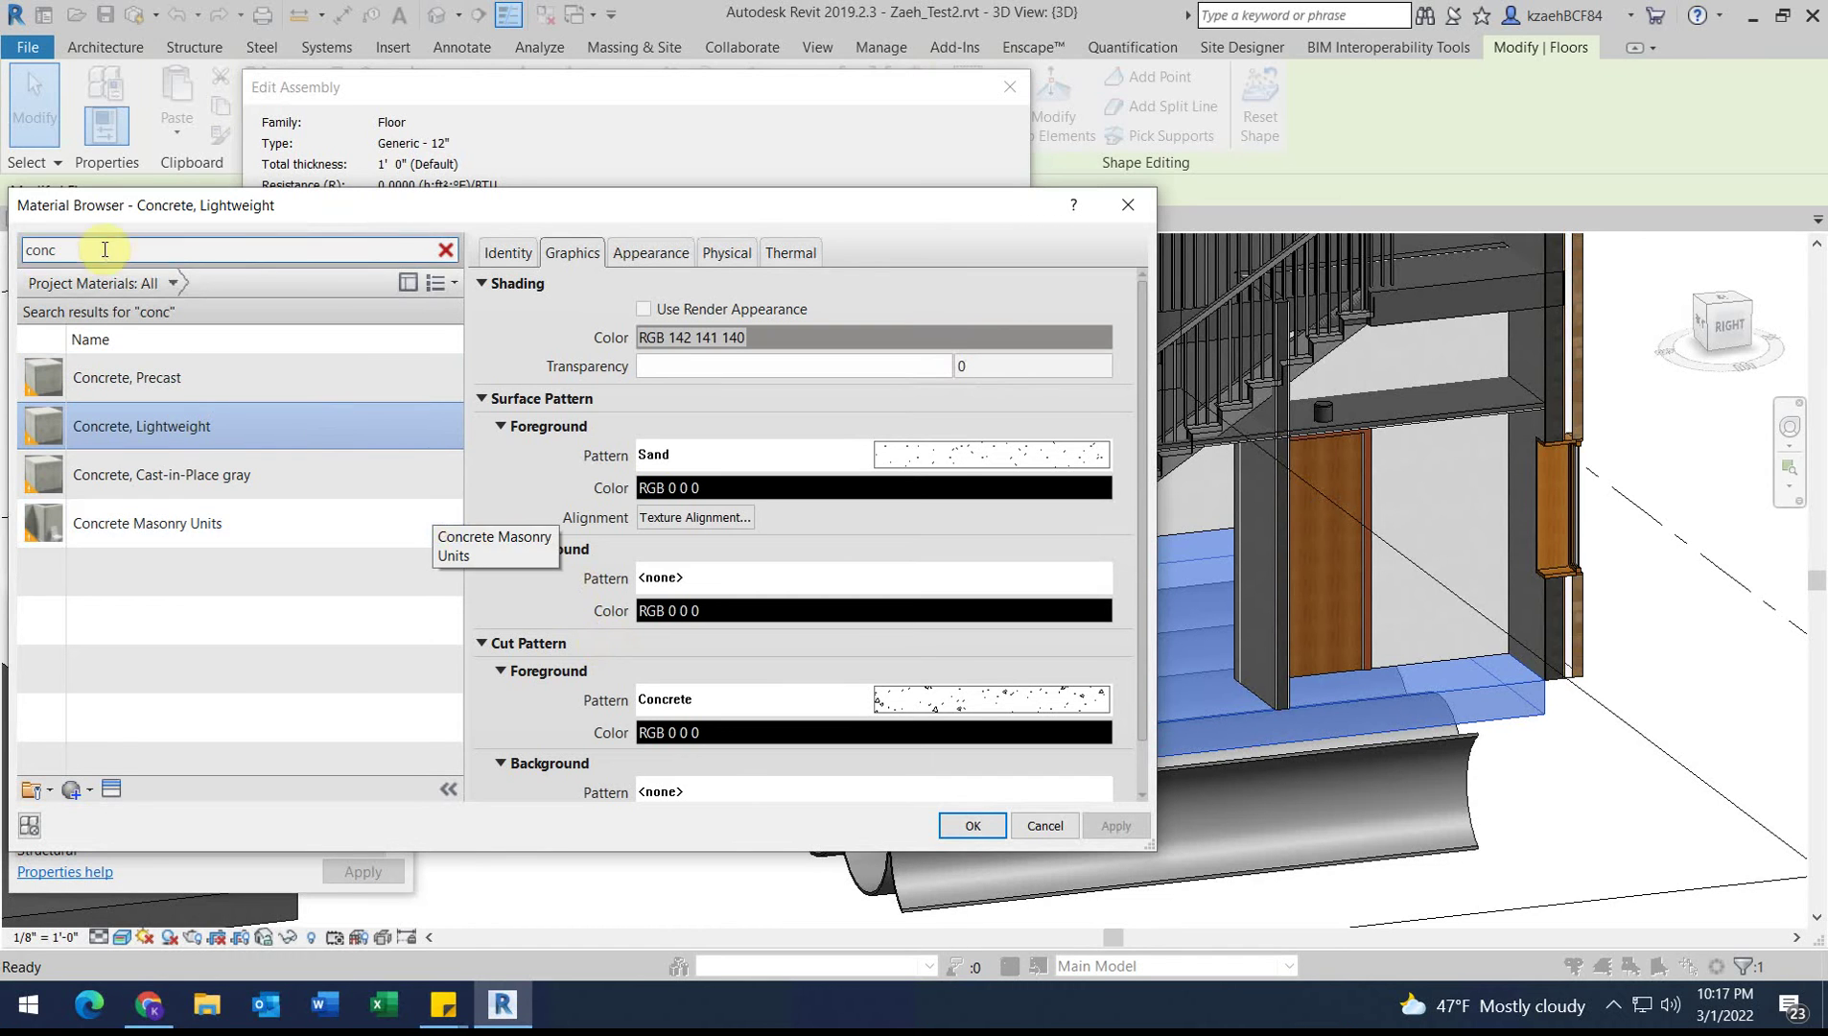
click(117, 429)
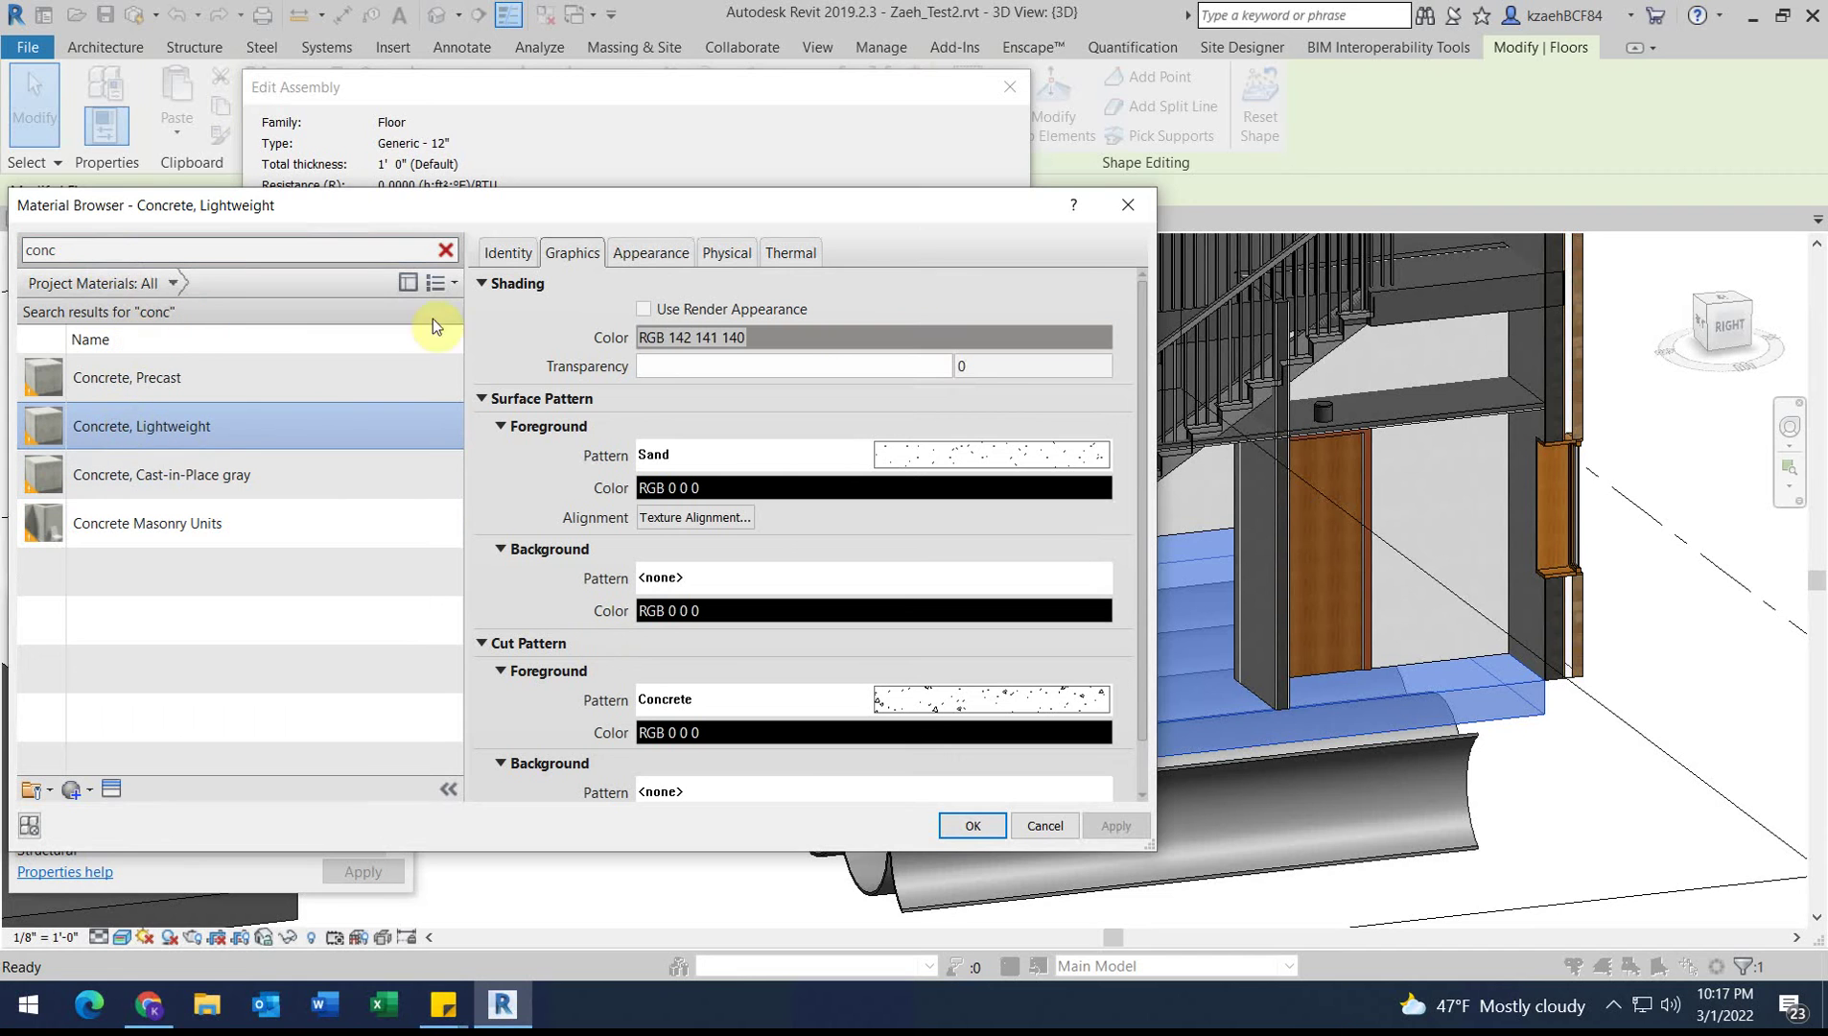
click(974, 826)
click(622, 336)
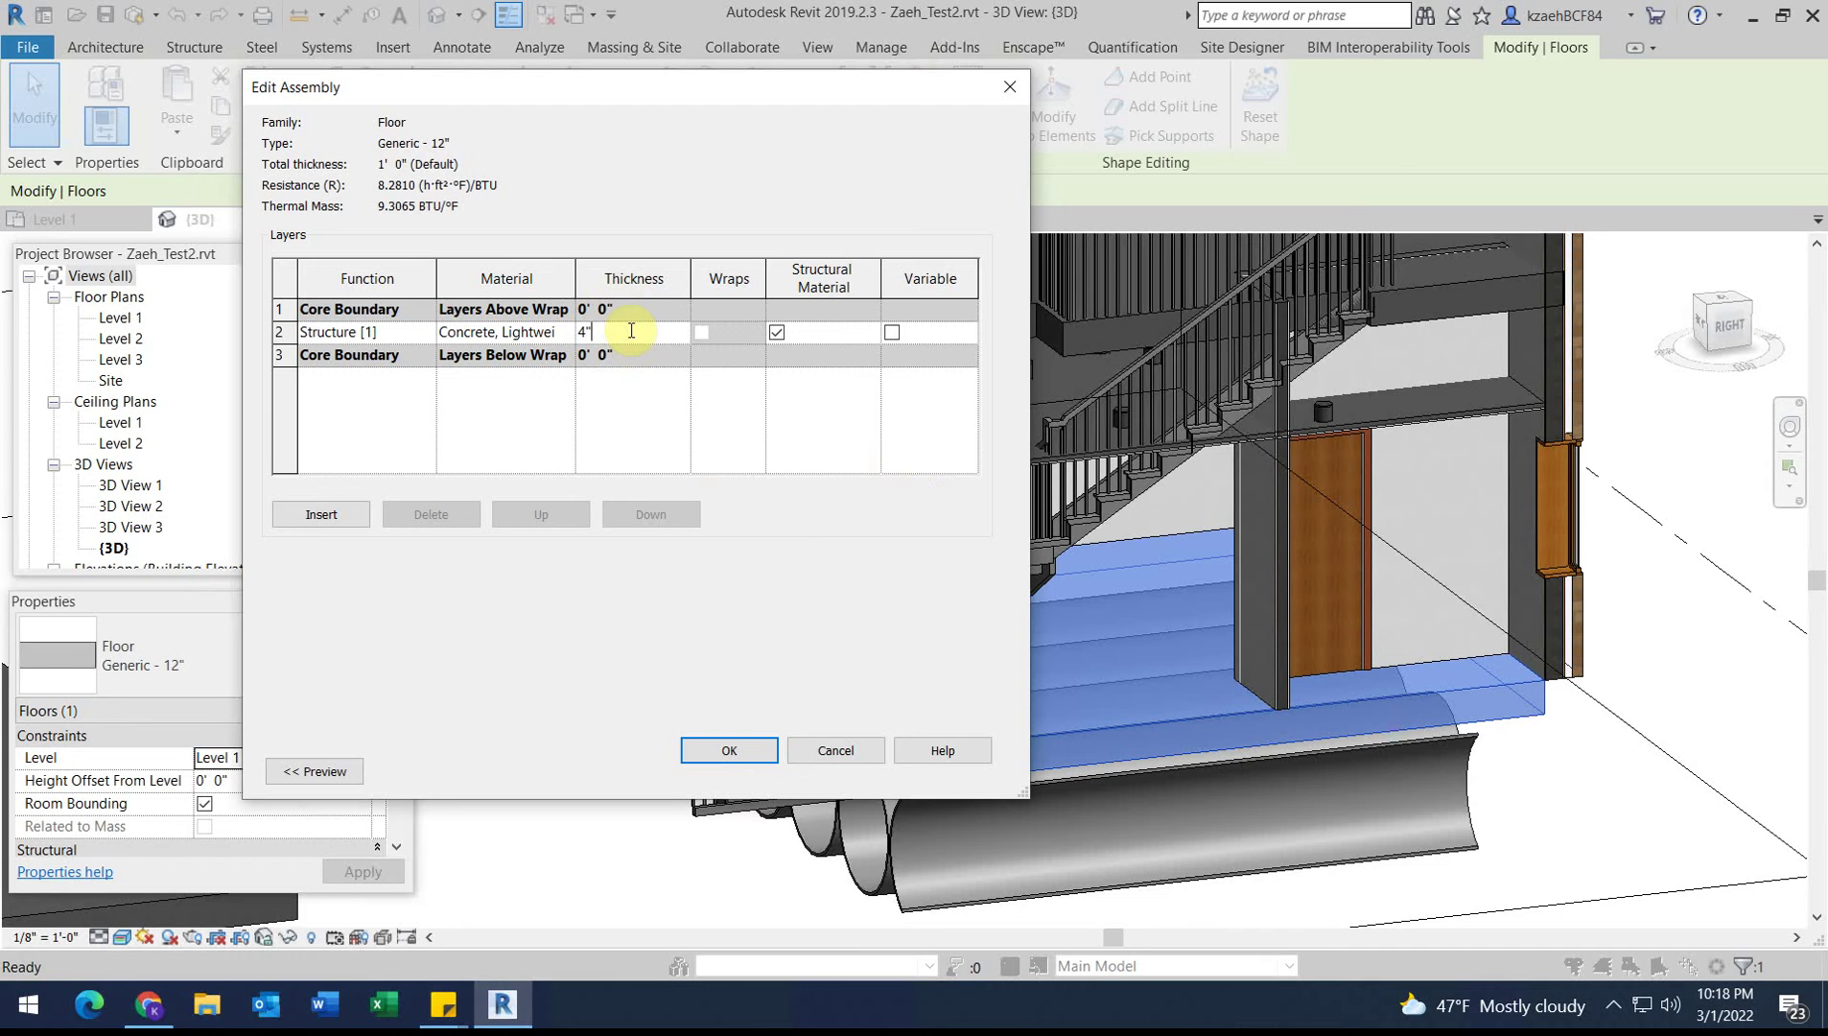
click(482, 424)
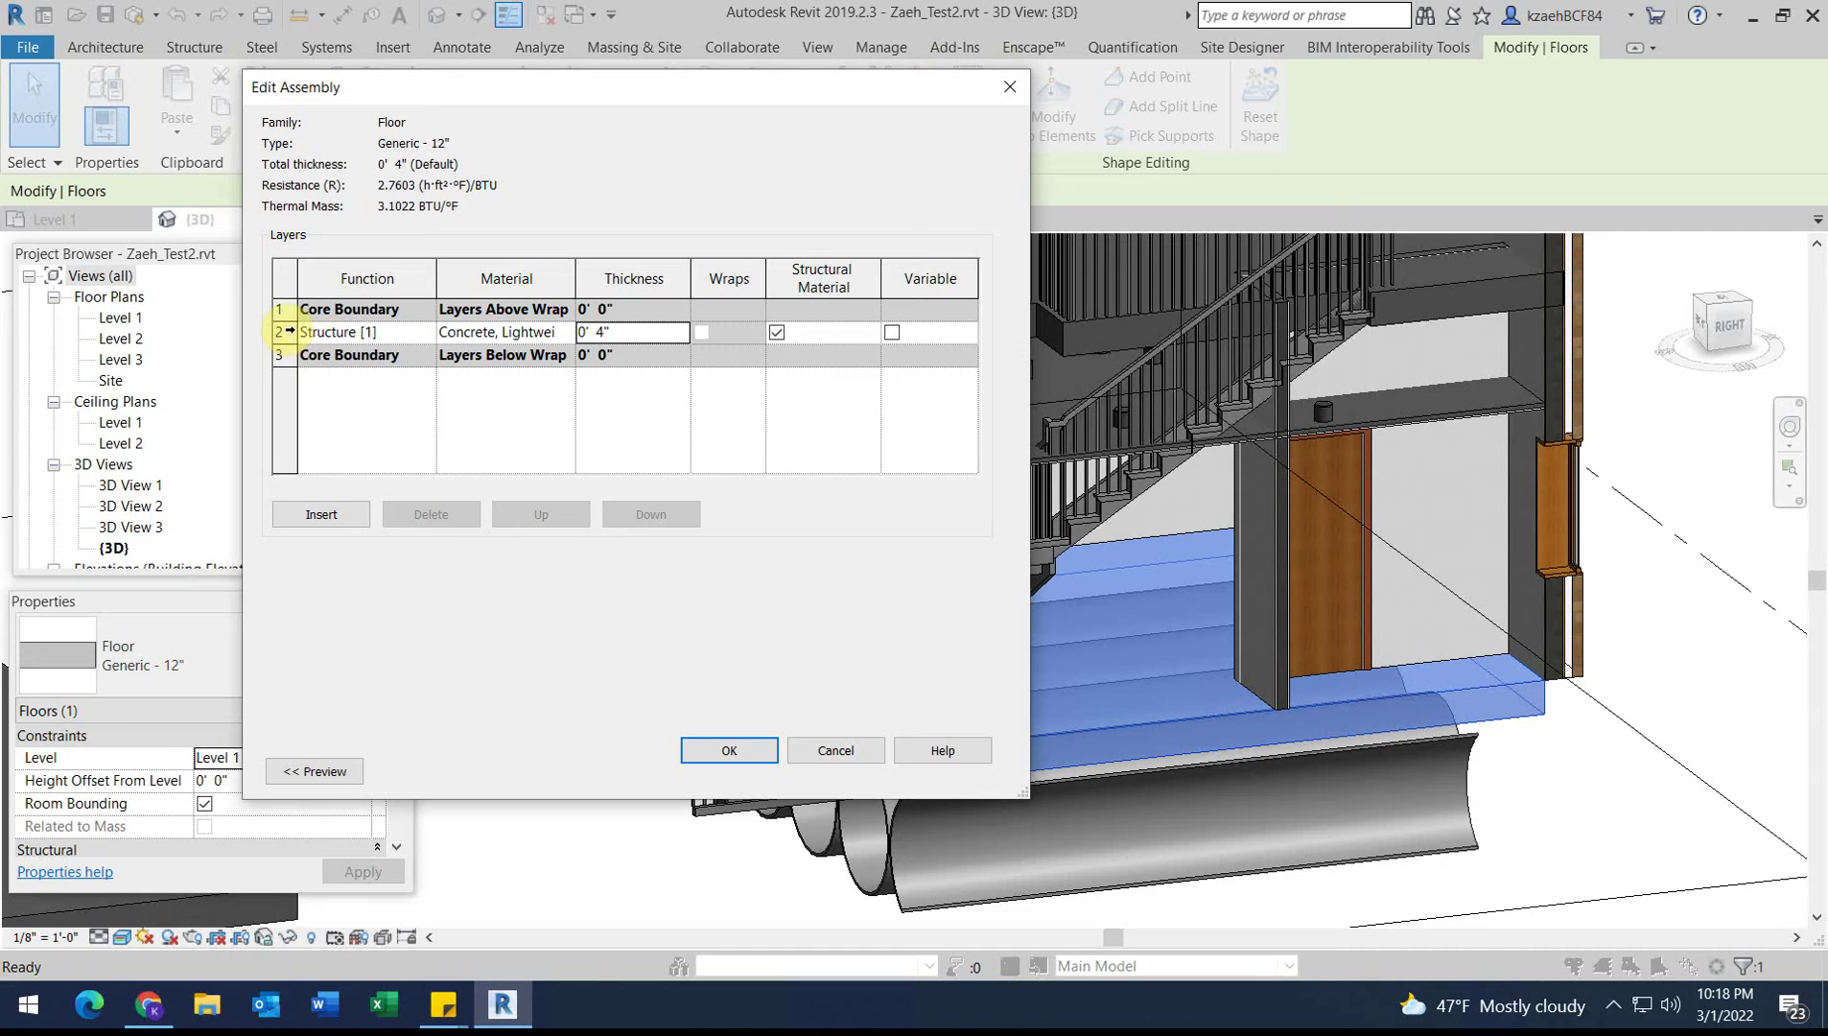
Step: Insert a new layer above the concrete structure layer and try to enter LVT as its material
click(279, 332)
click(321, 514)
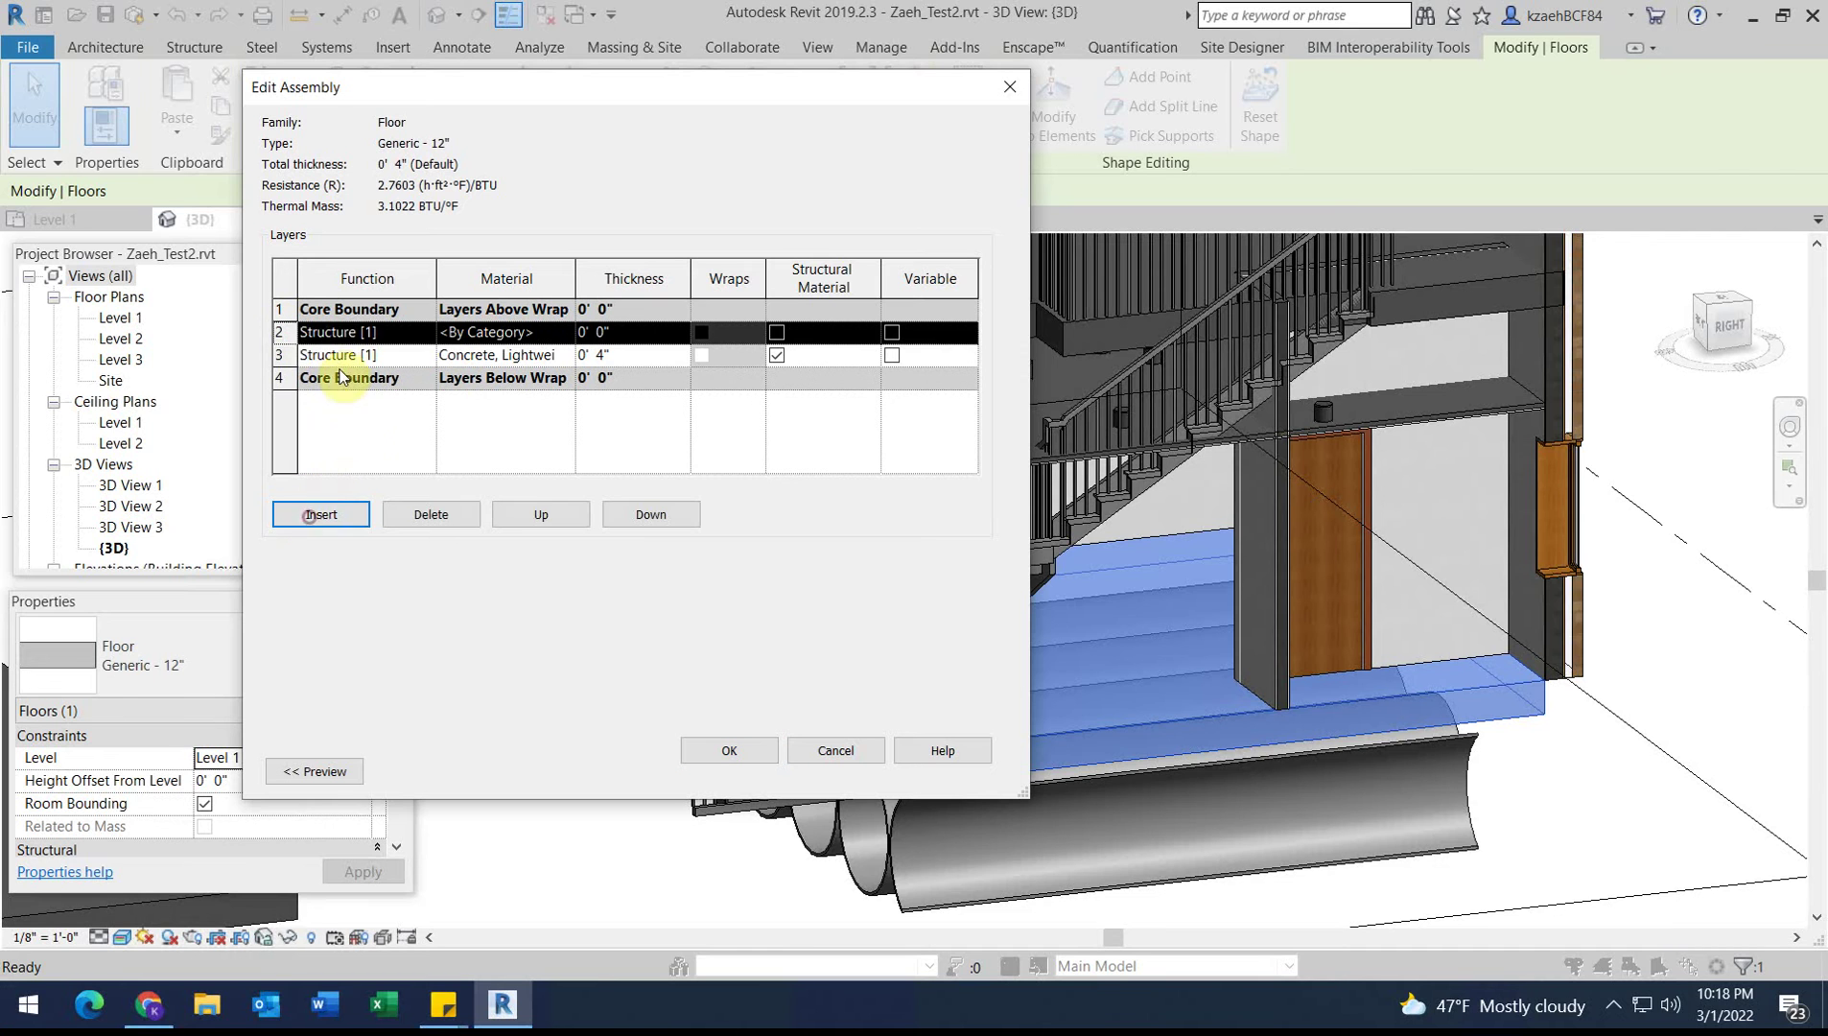
click(524, 333)
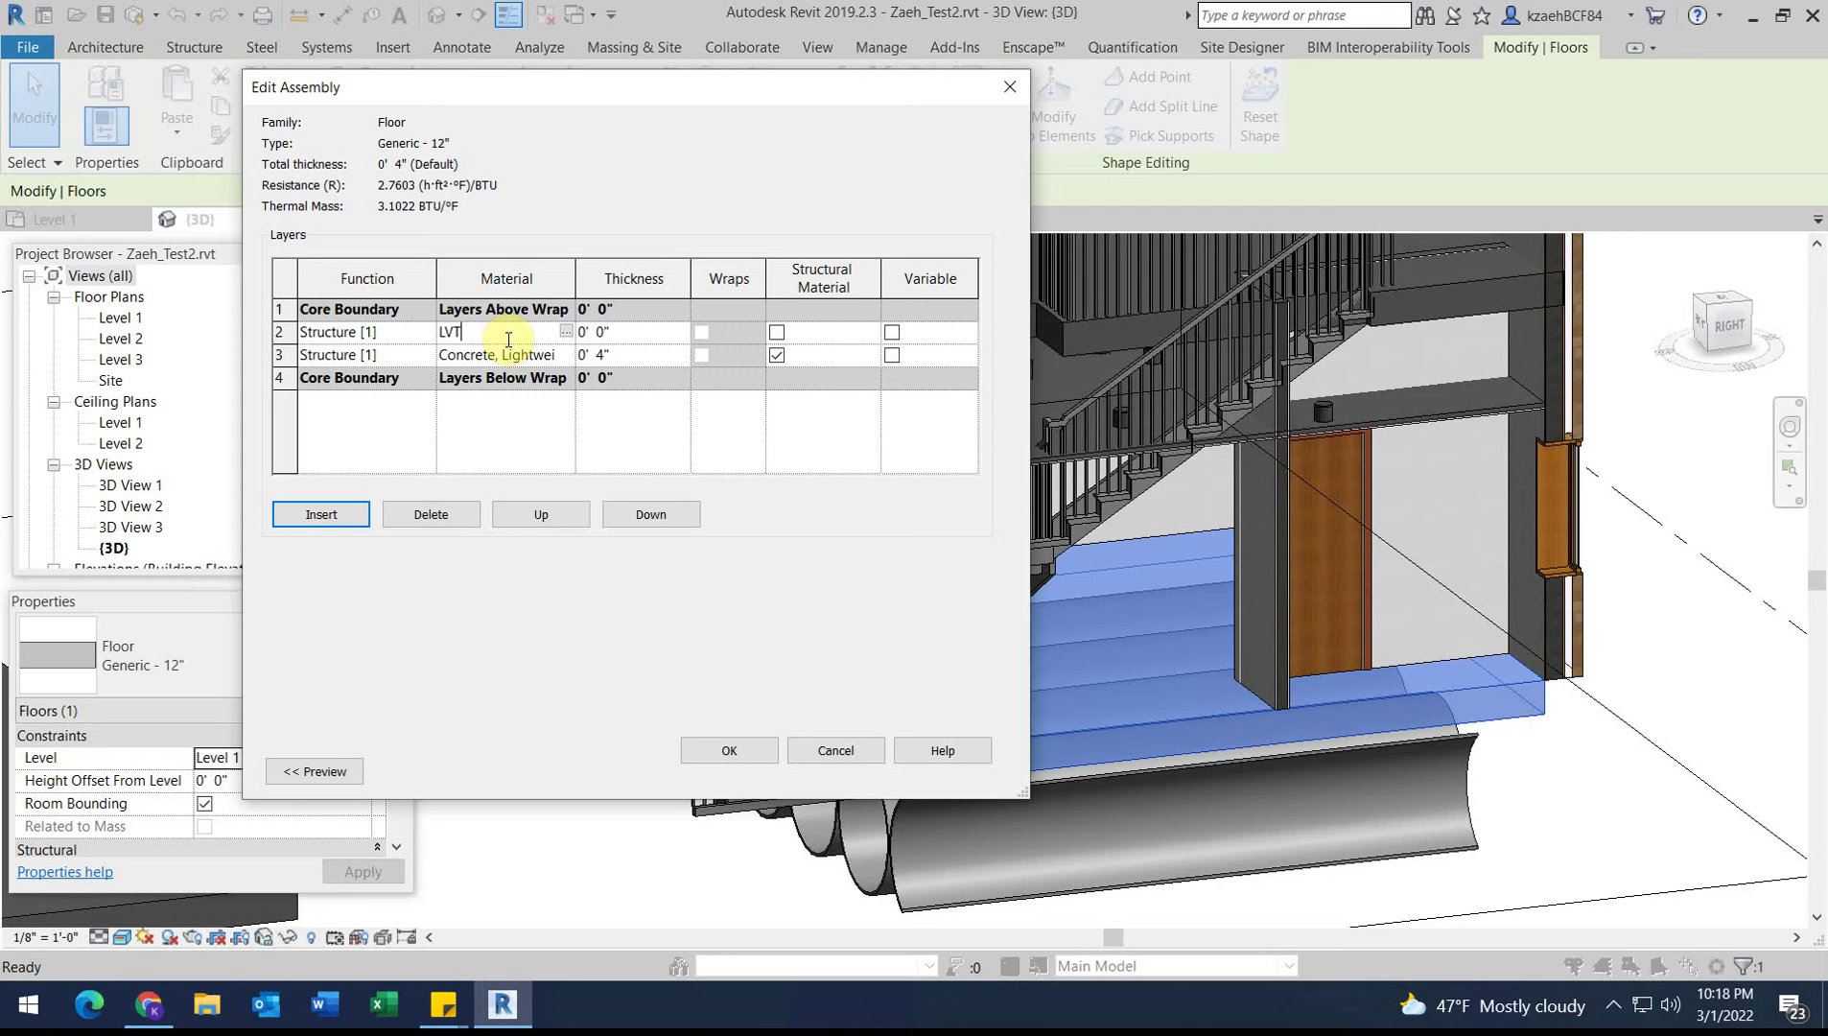
click(479, 451)
click(1045, 502)
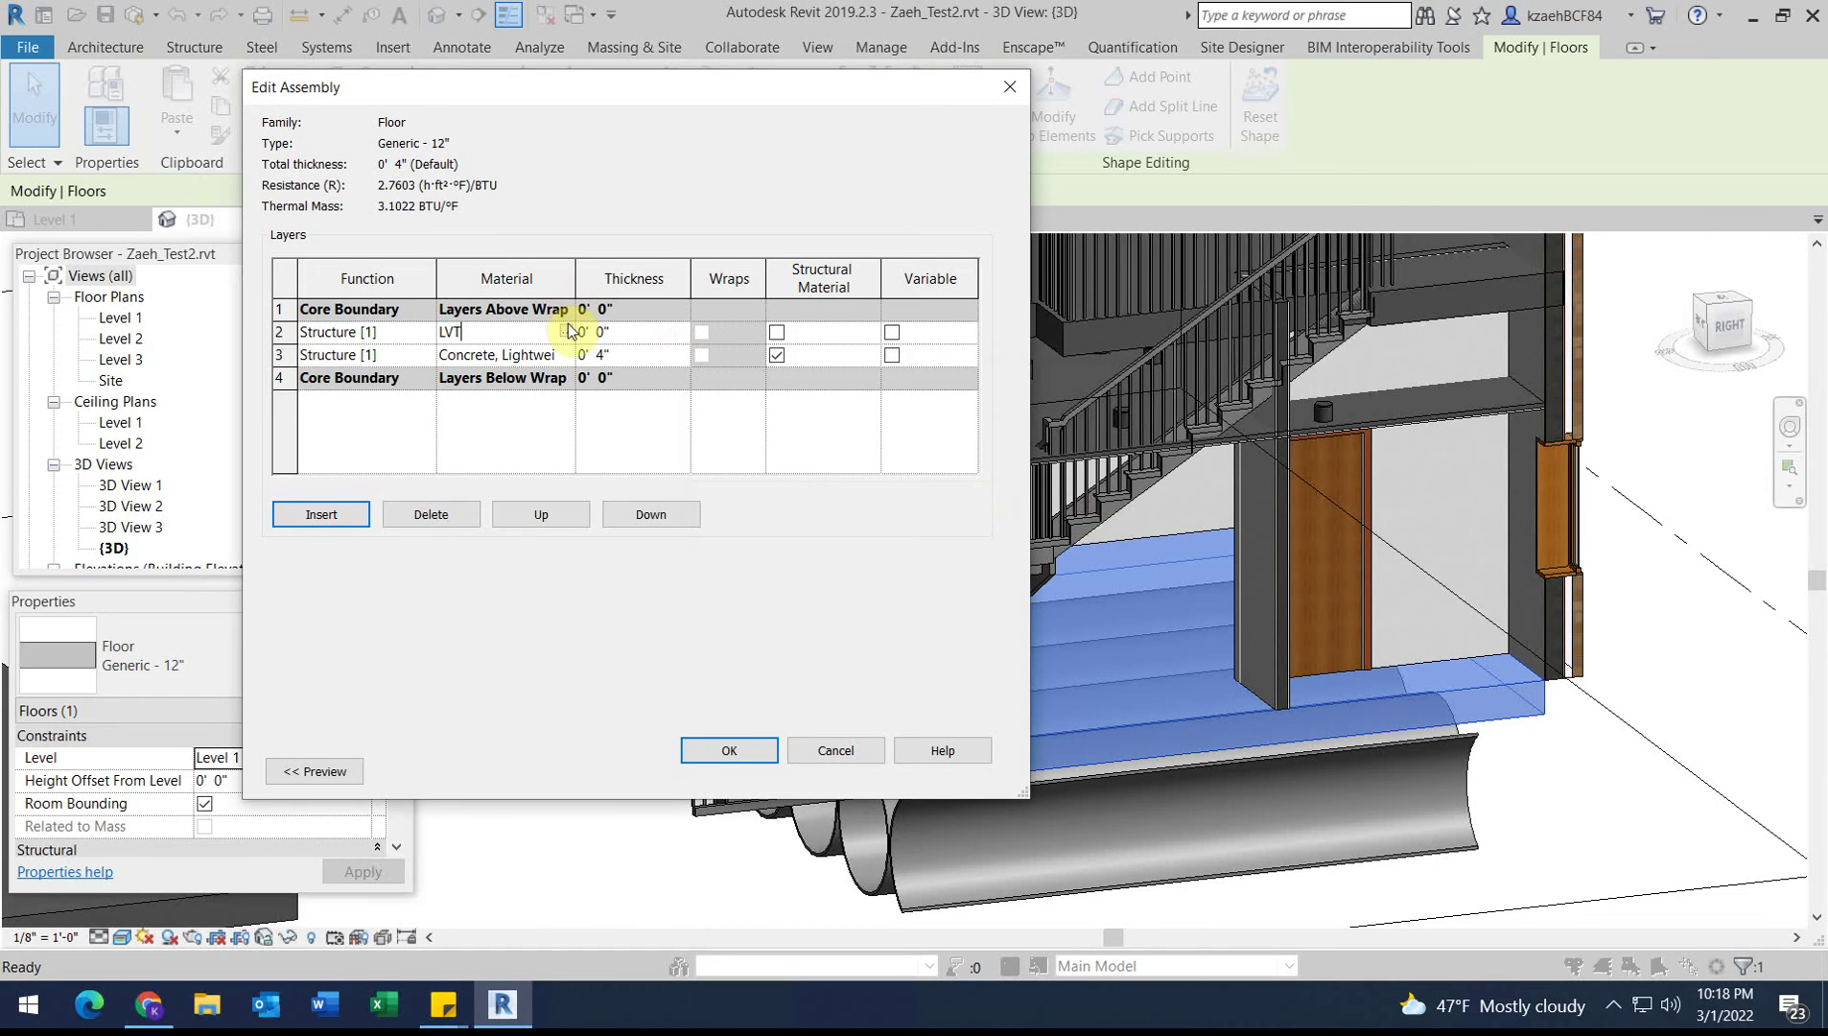
Step: Create a new project material for the top floor layer, rename it LVT 1 and open its appearance settings
click(565, 332)
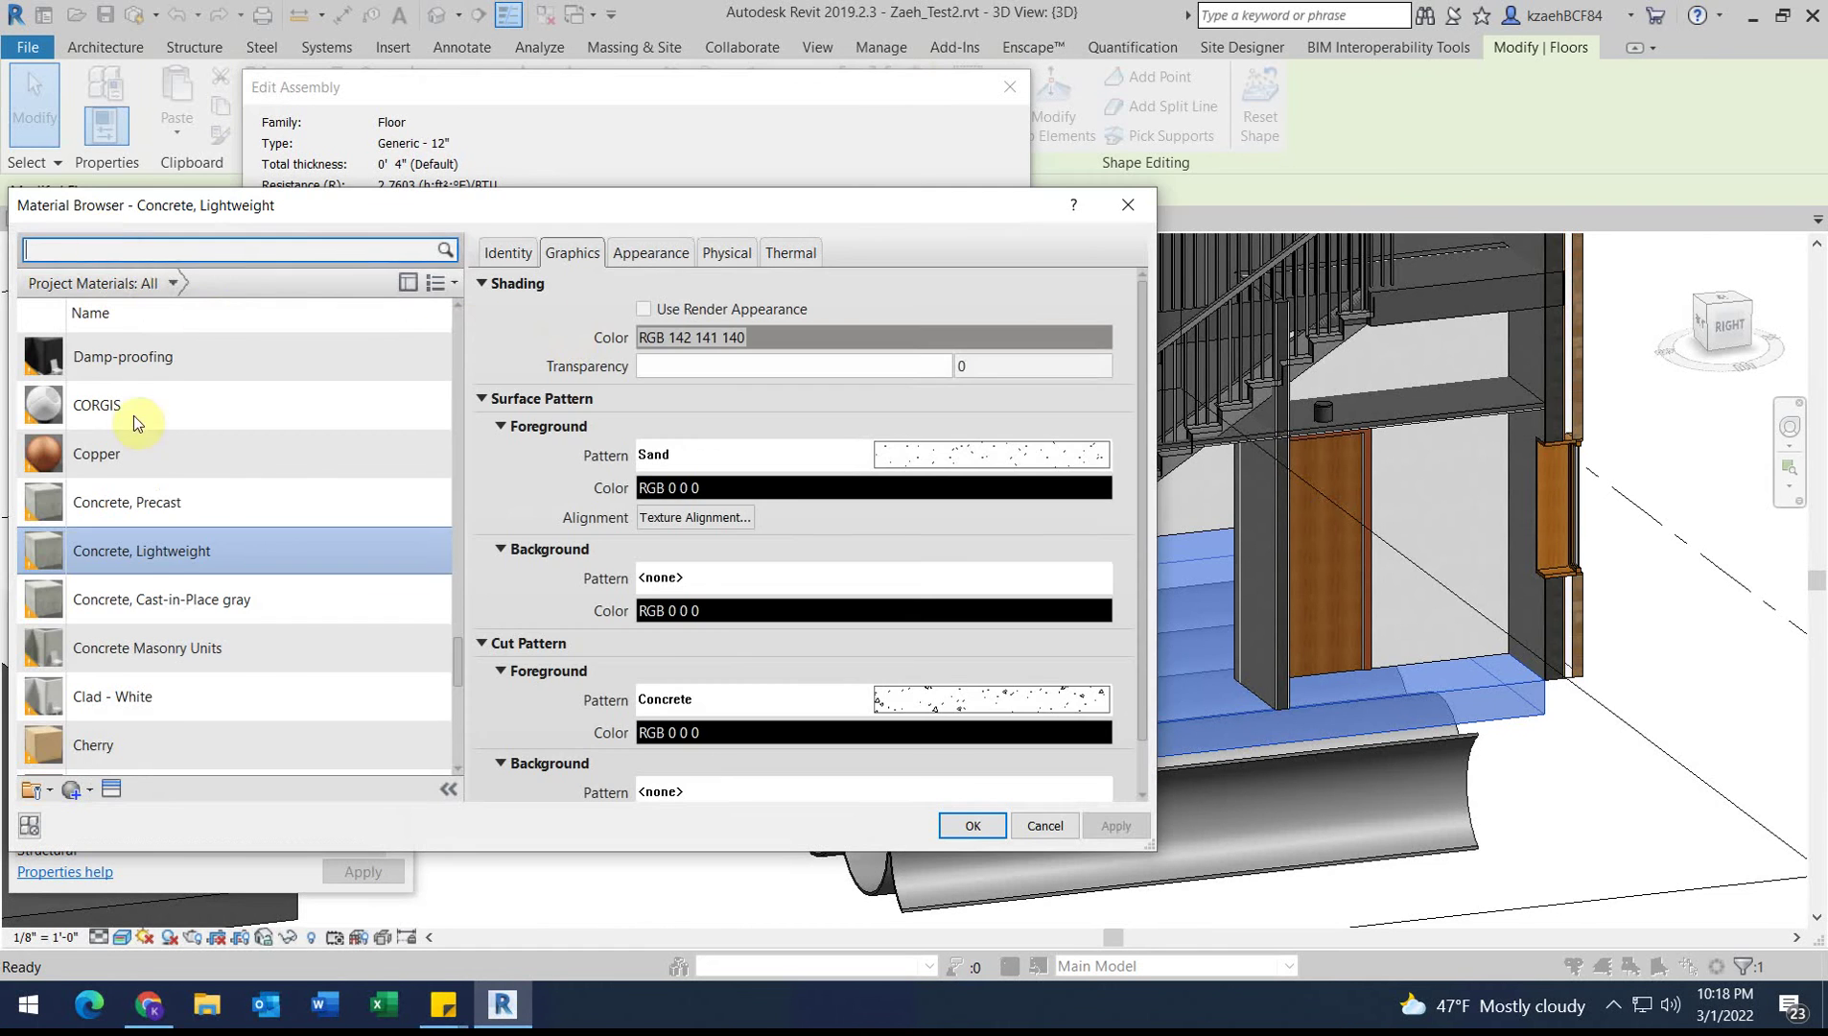
click(77, 822)
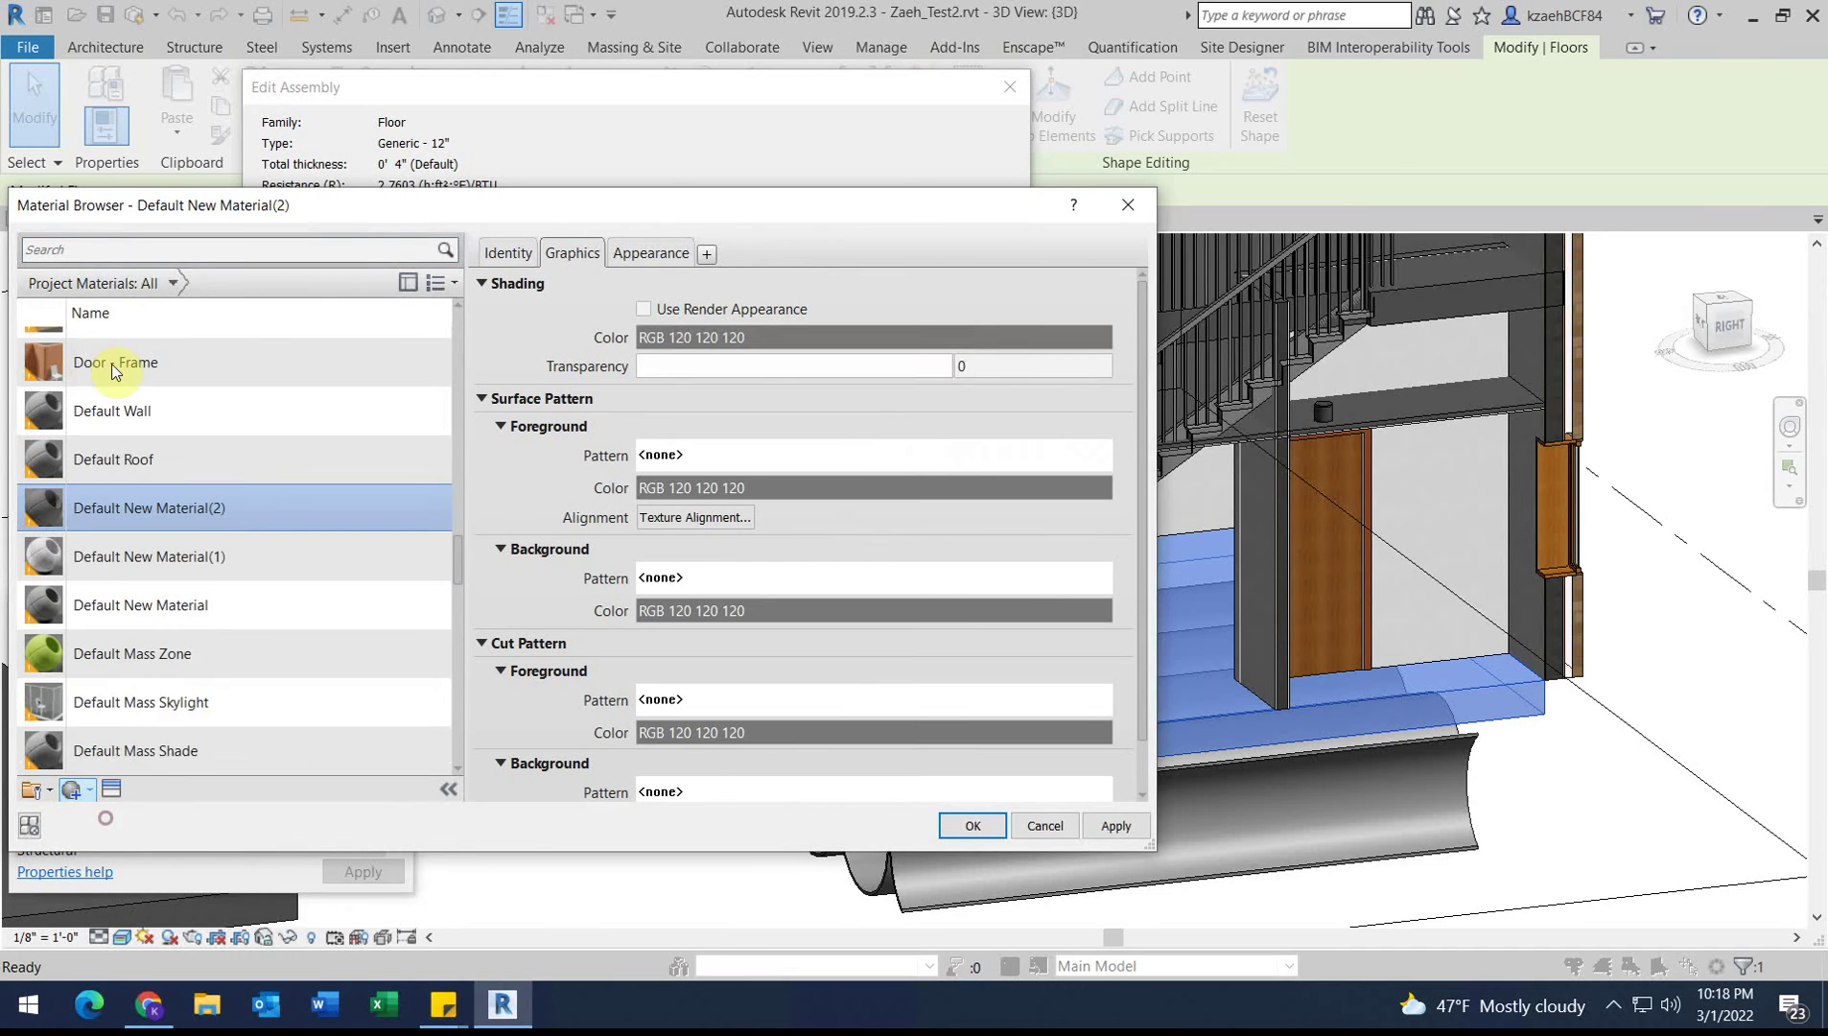
right_click(184, 543)
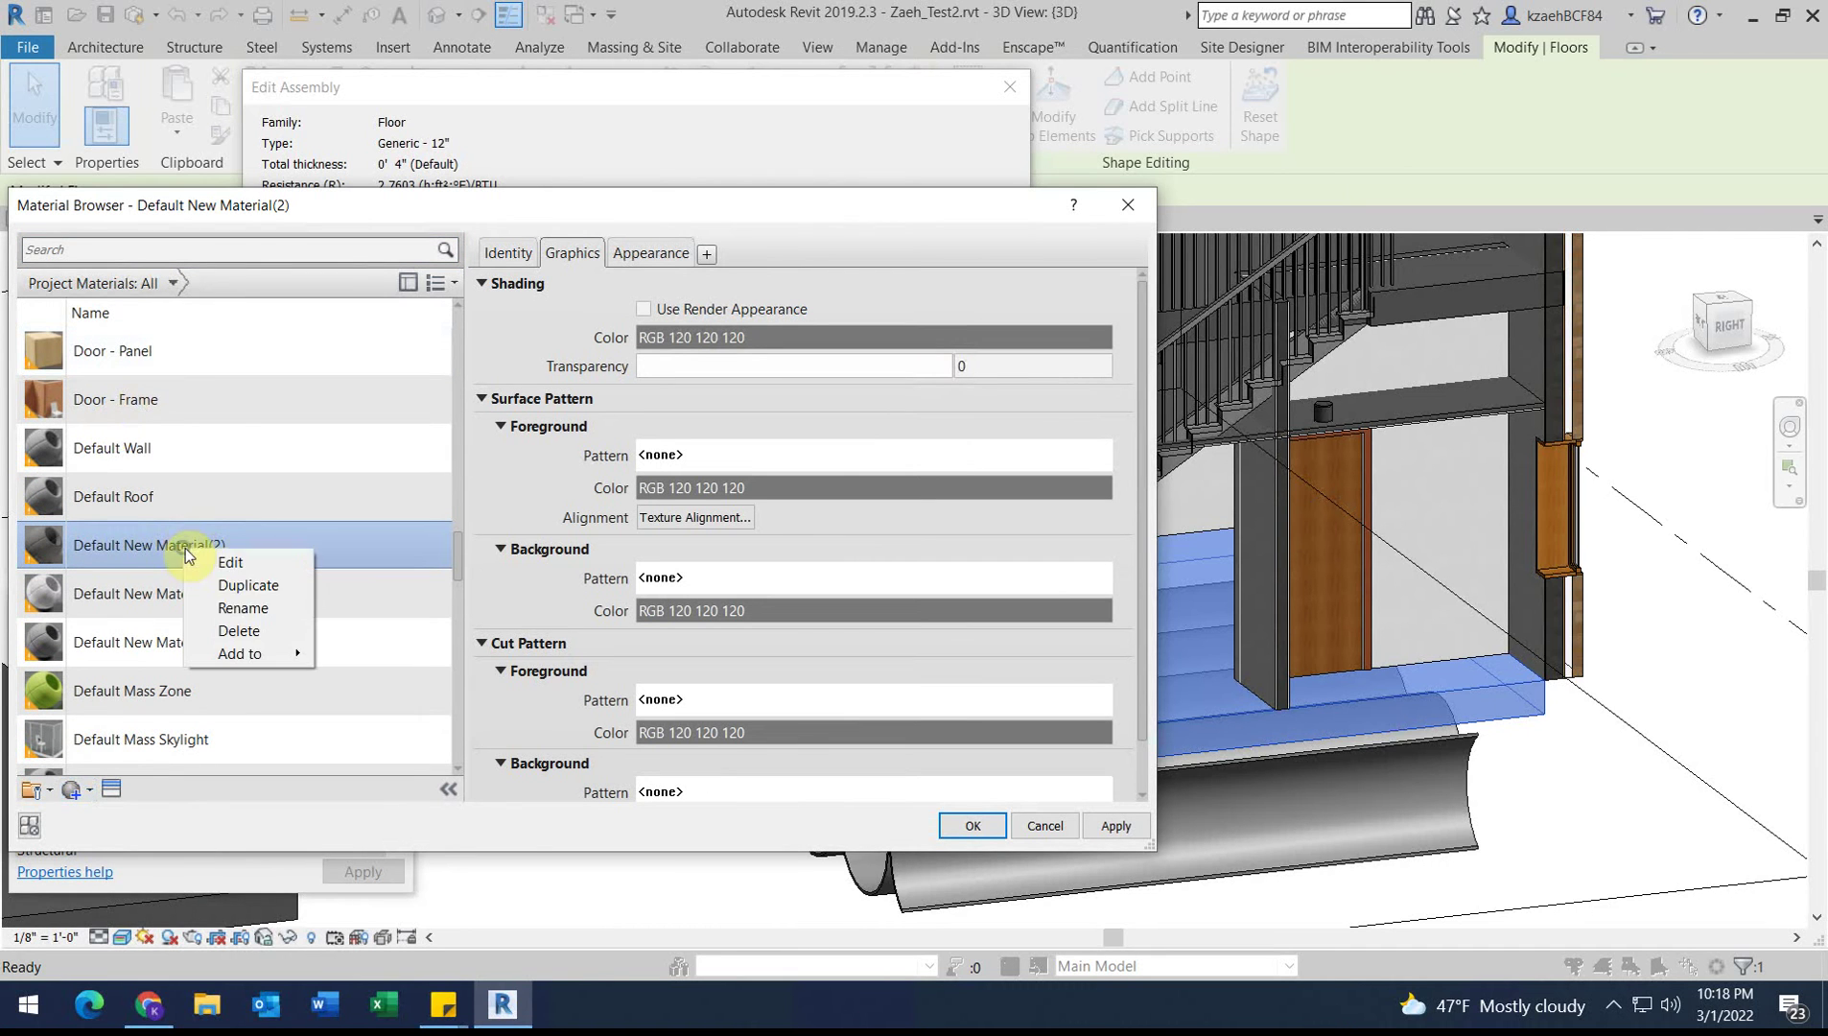
click(235, 599)
right_click(196, 551)
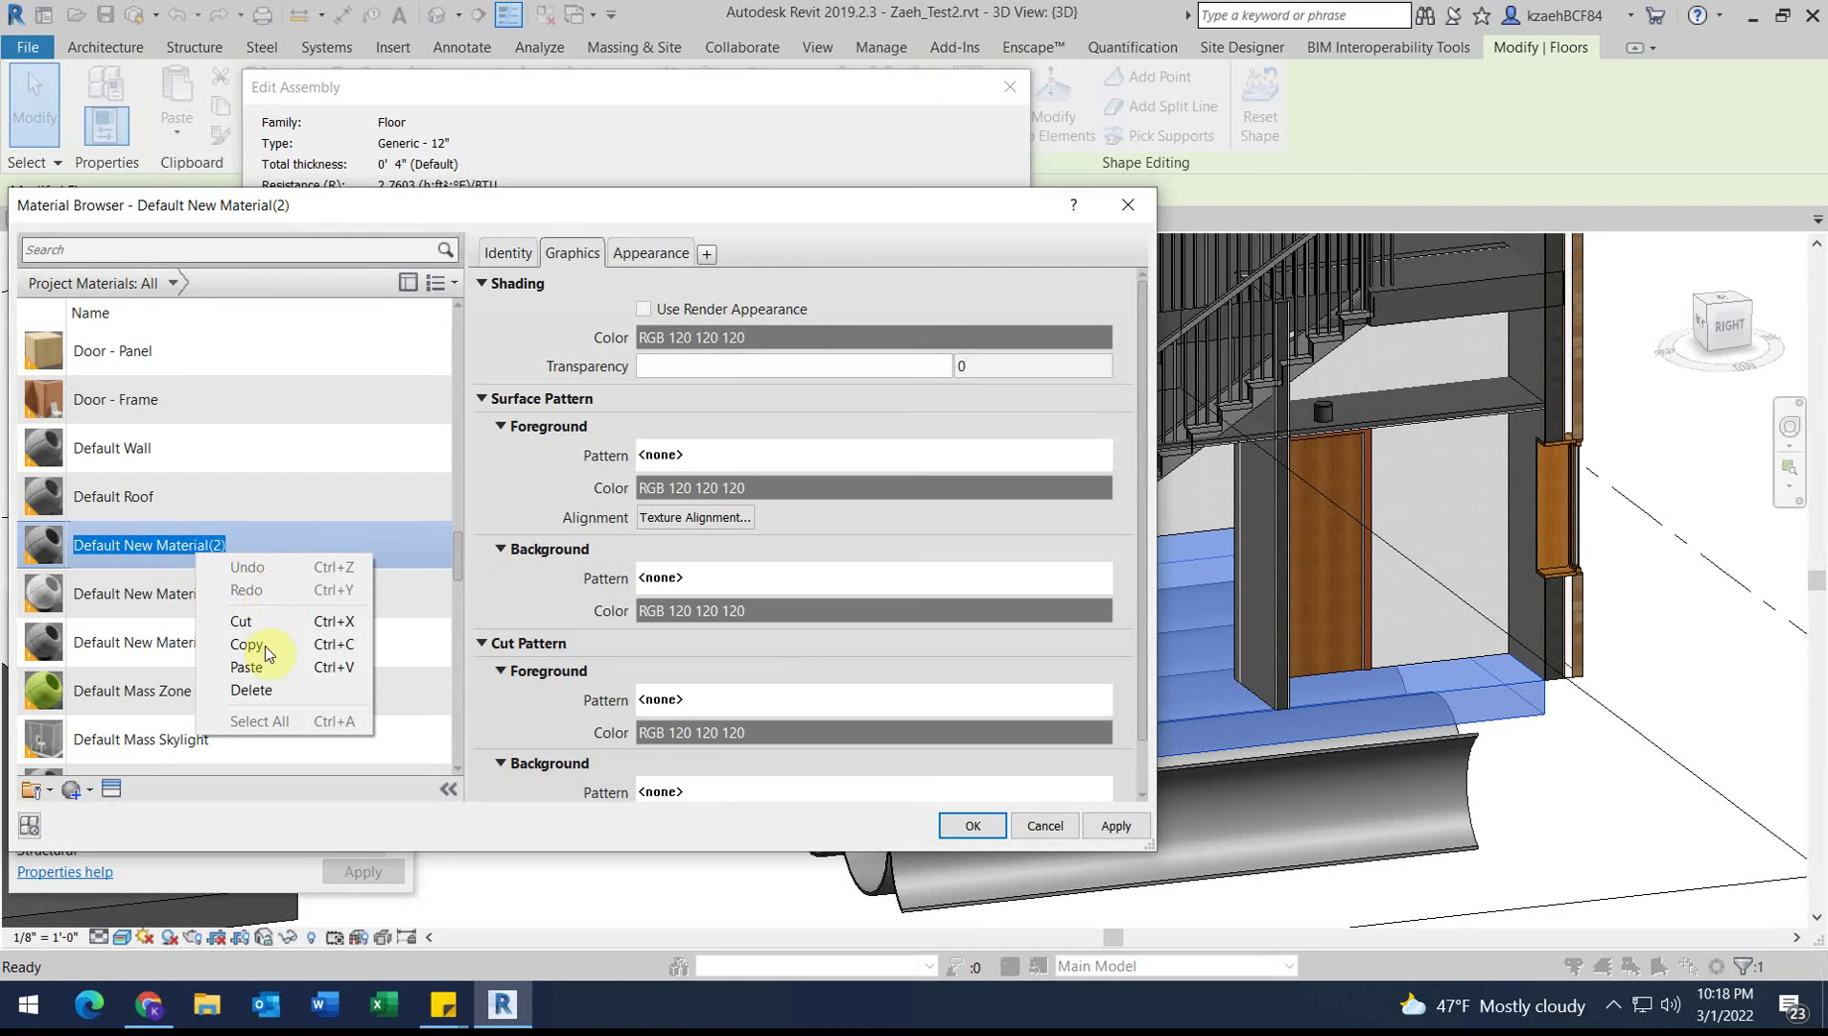
click(230, 543)
drag(230, 543, 3, 541)
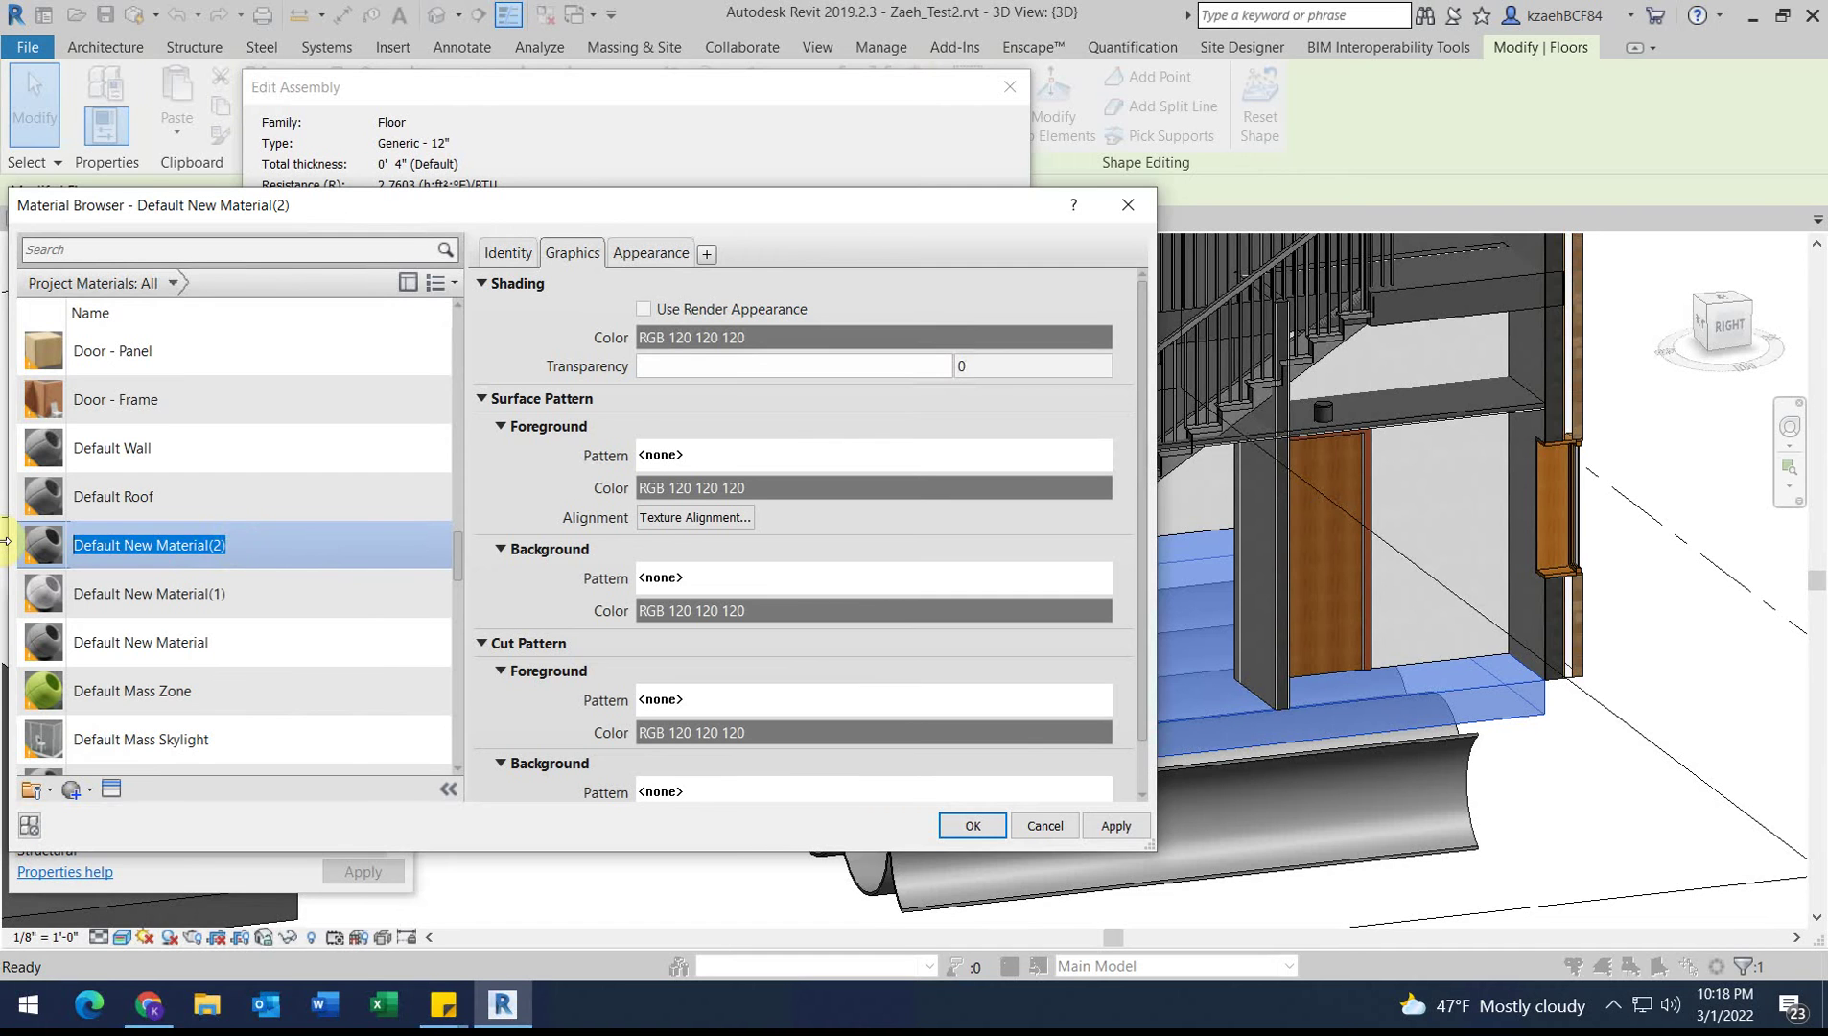
text(LVT 1)
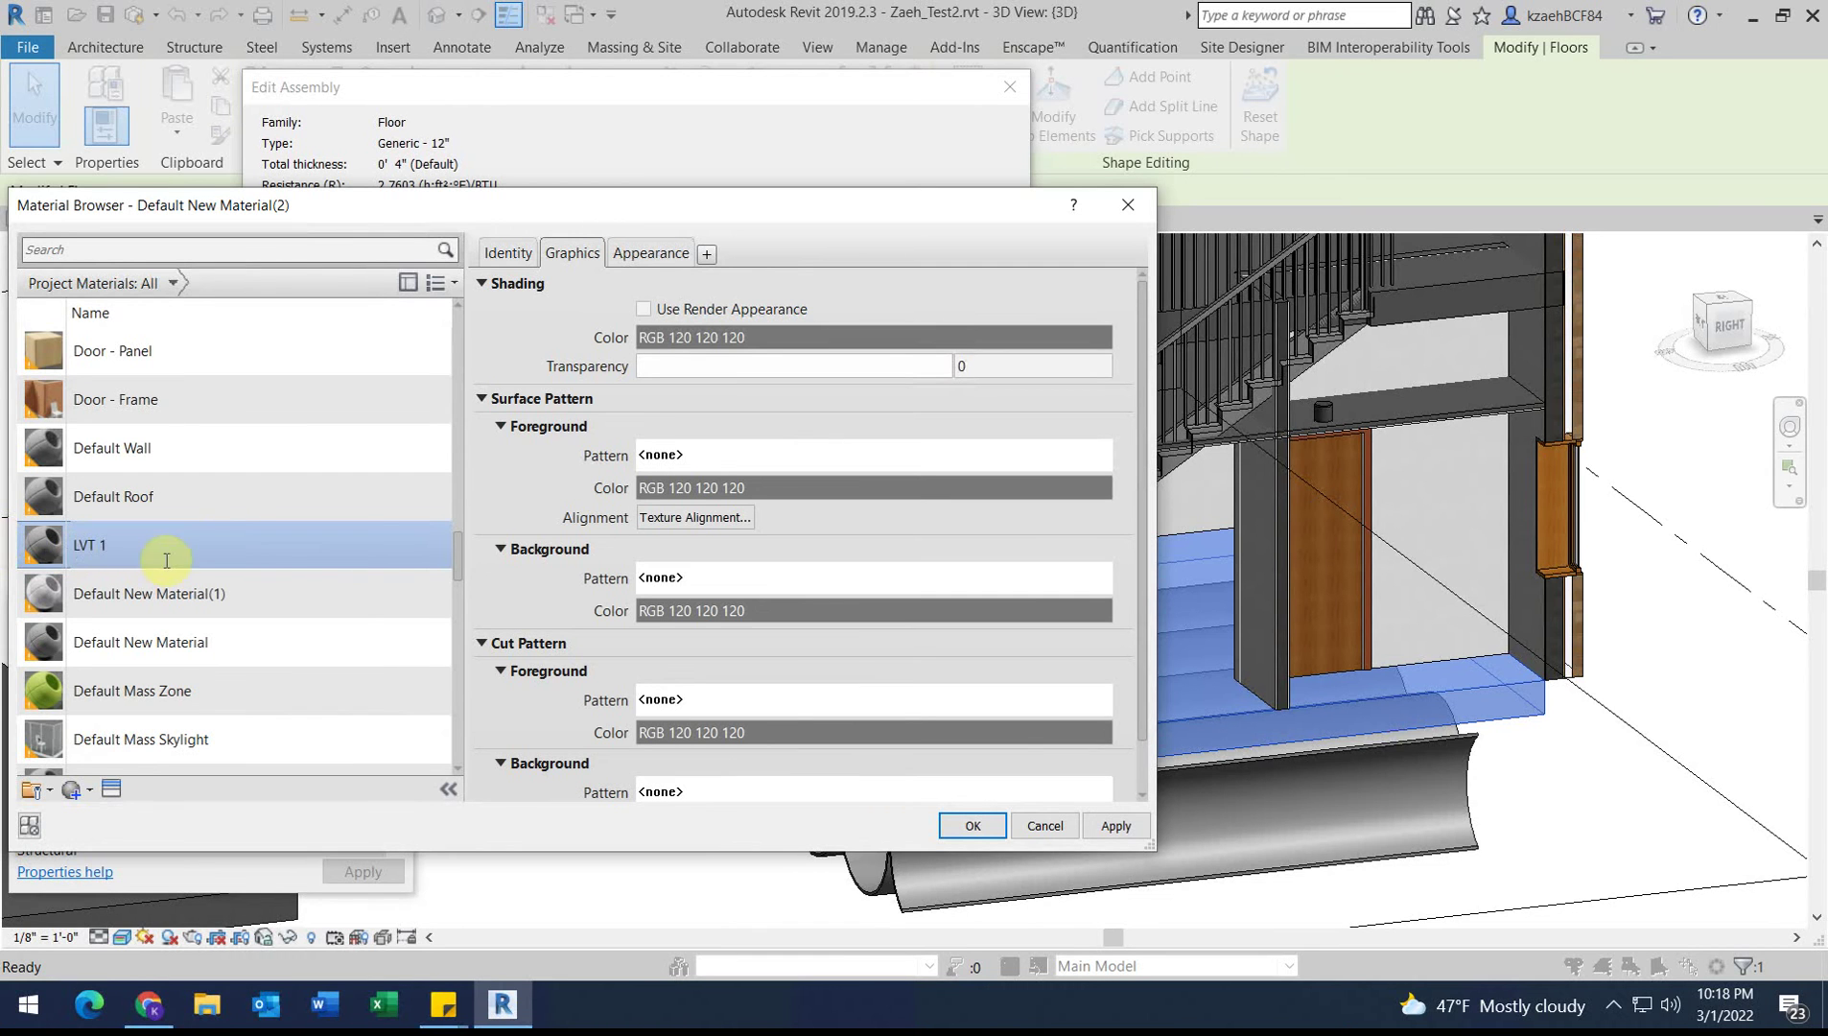
click(41, 549)
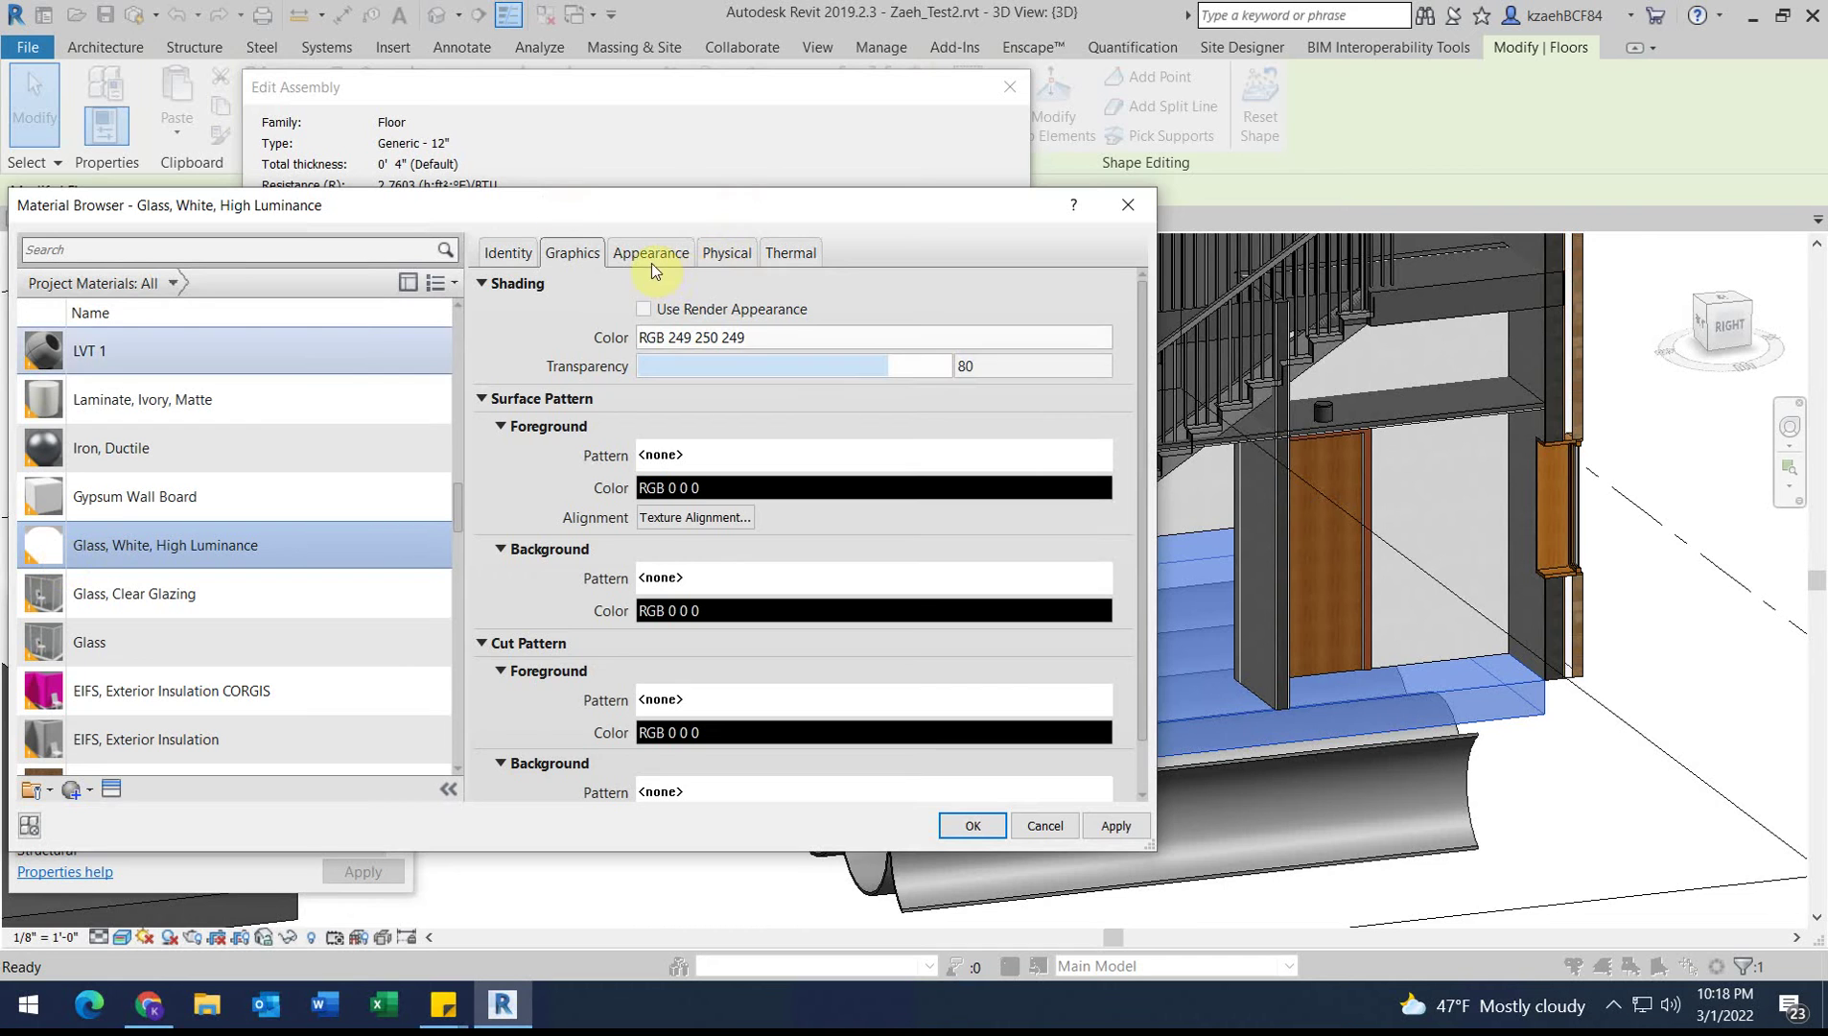
click(652, 265)
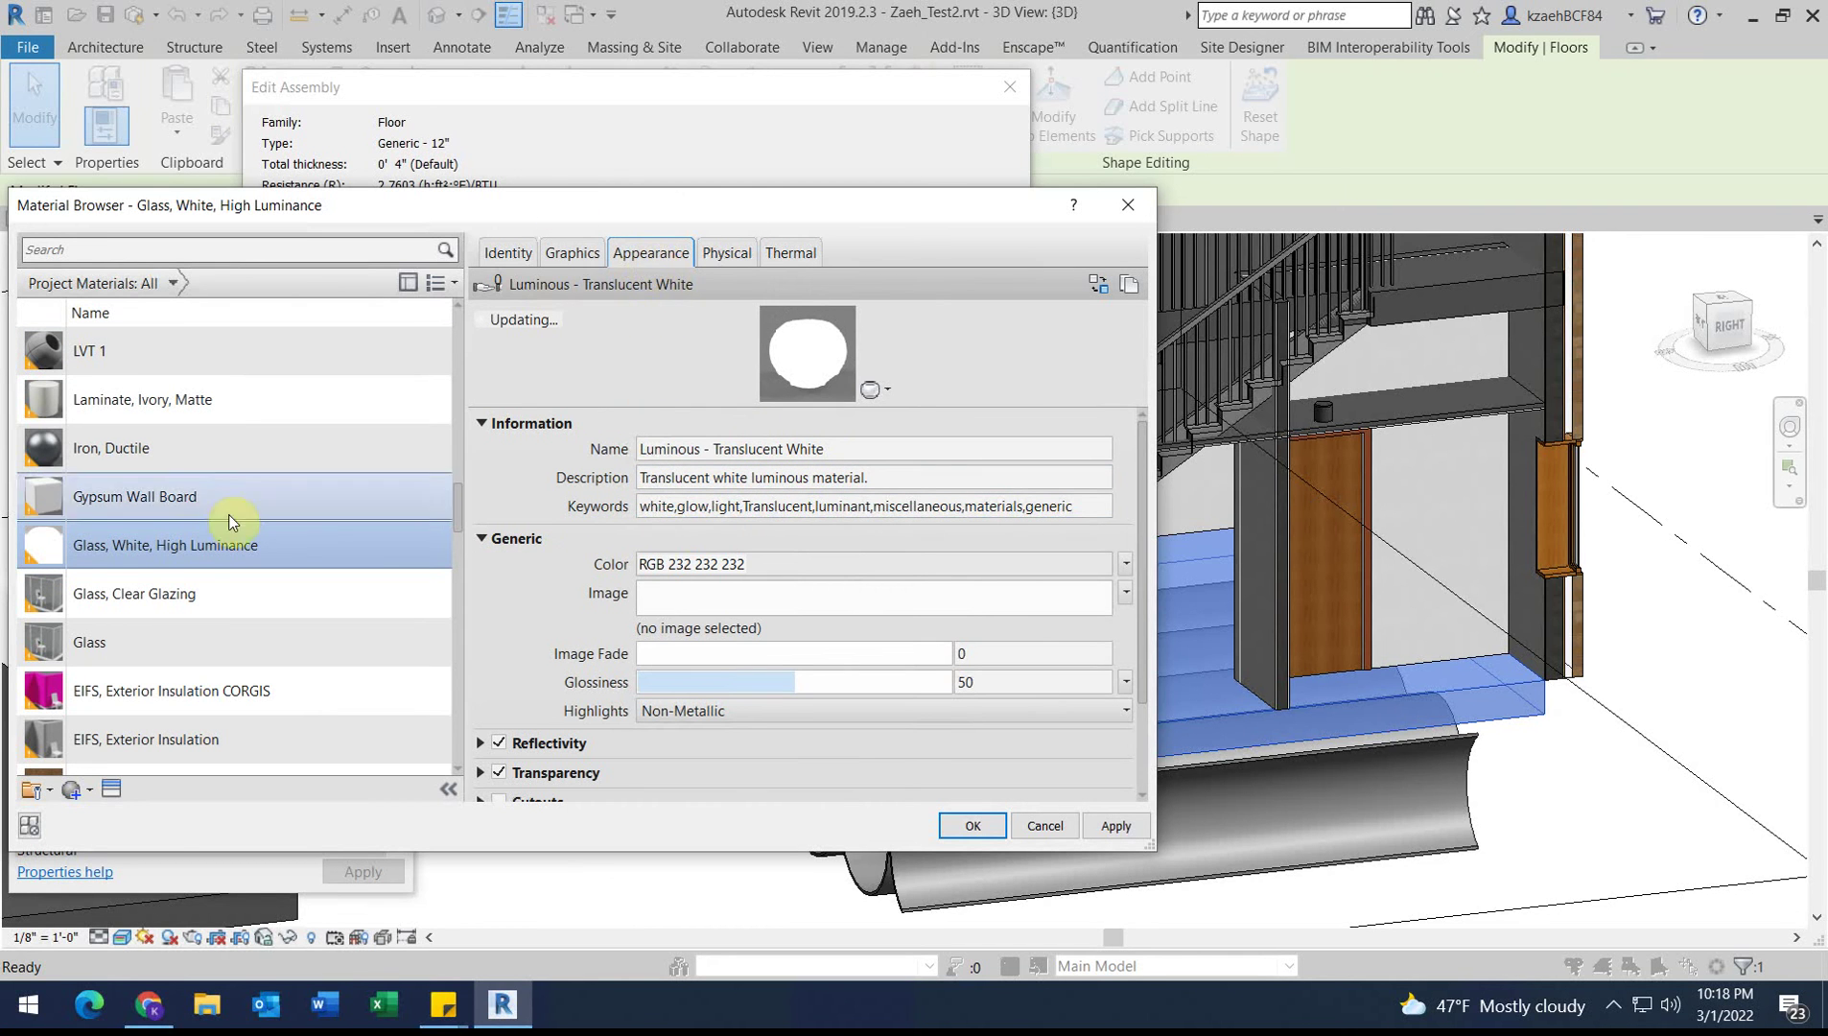
click(153, 351)
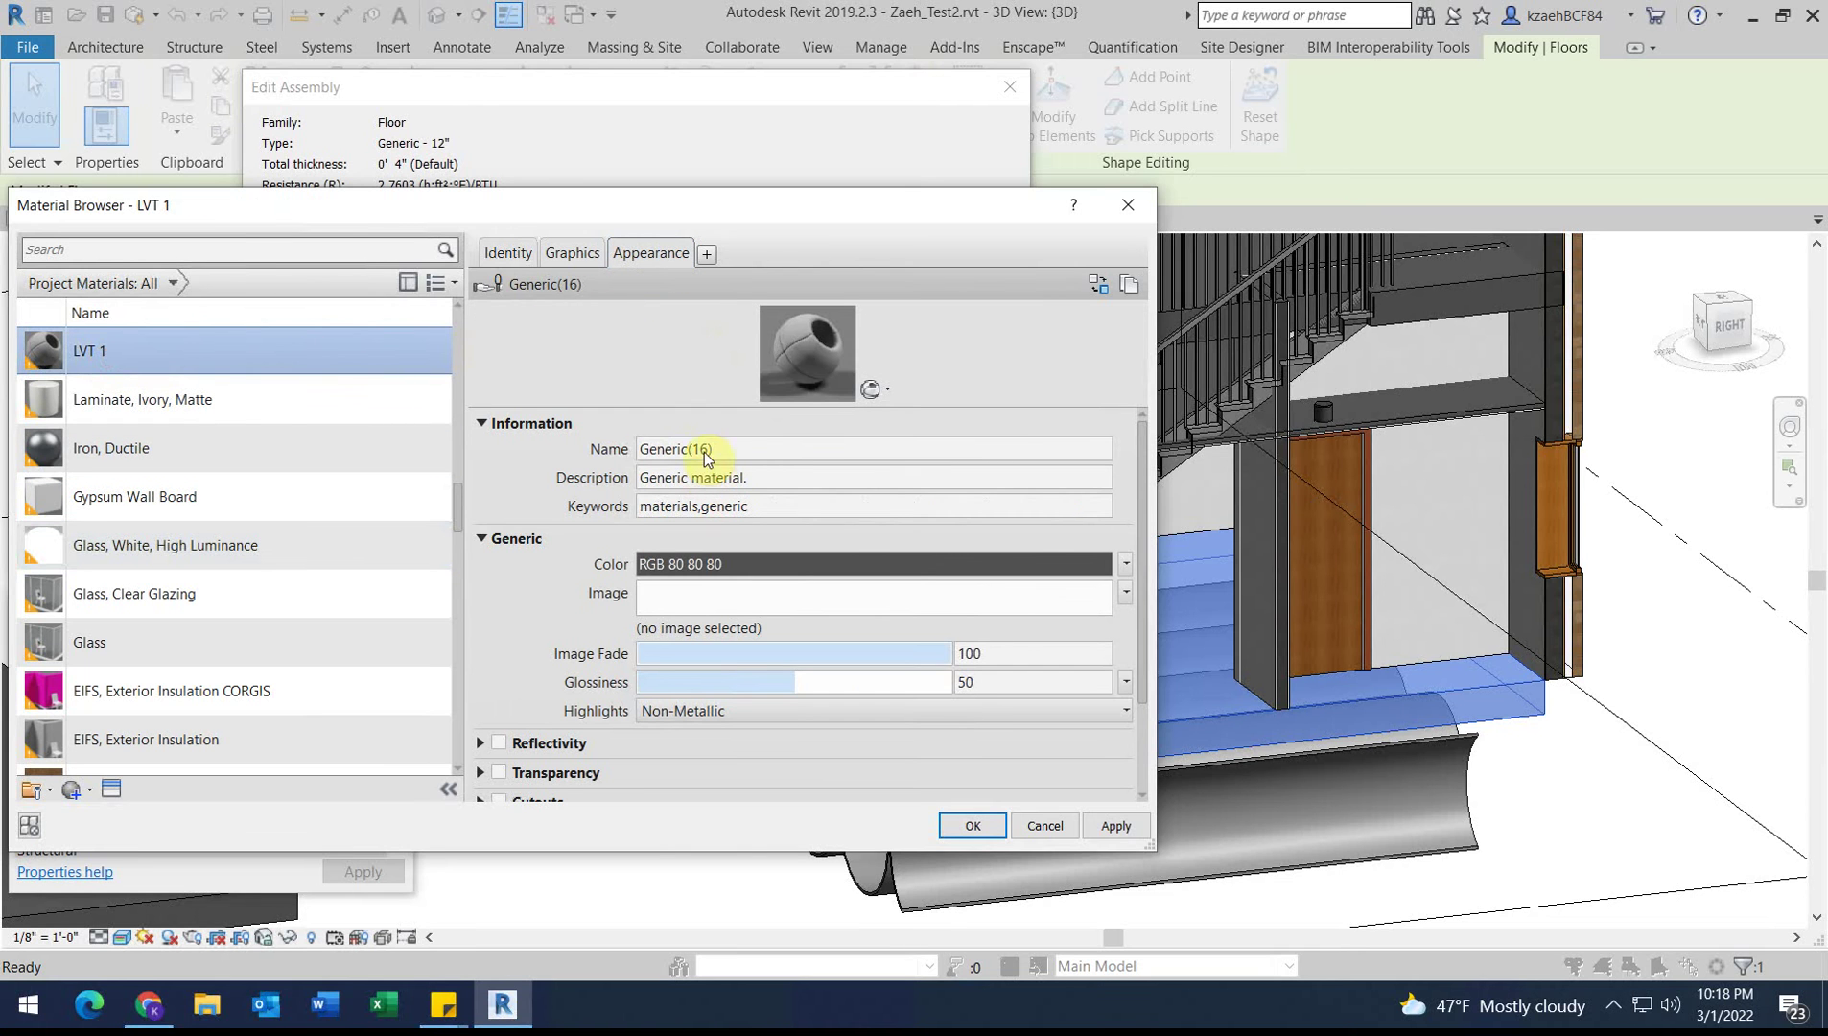
Step: Switch to Chrome and search Google for "armstrong lvt" in a new tab
click(151, 1002)
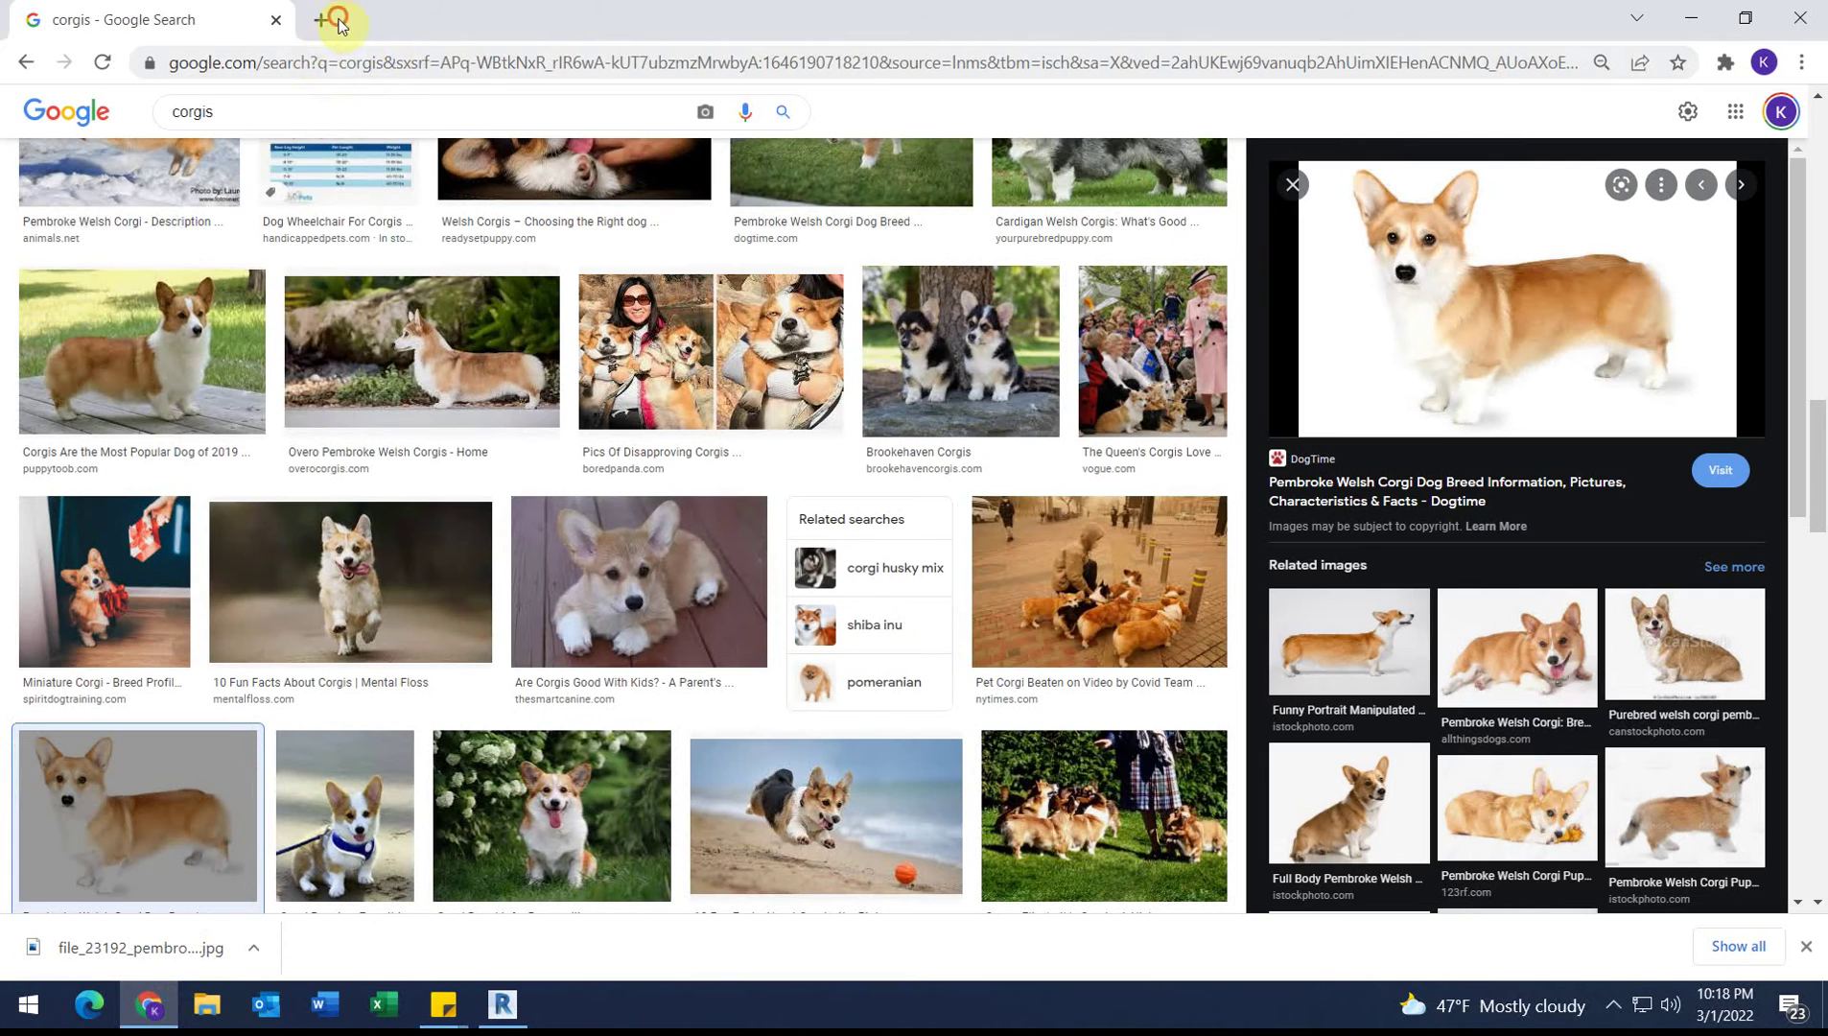
click(323, 21)
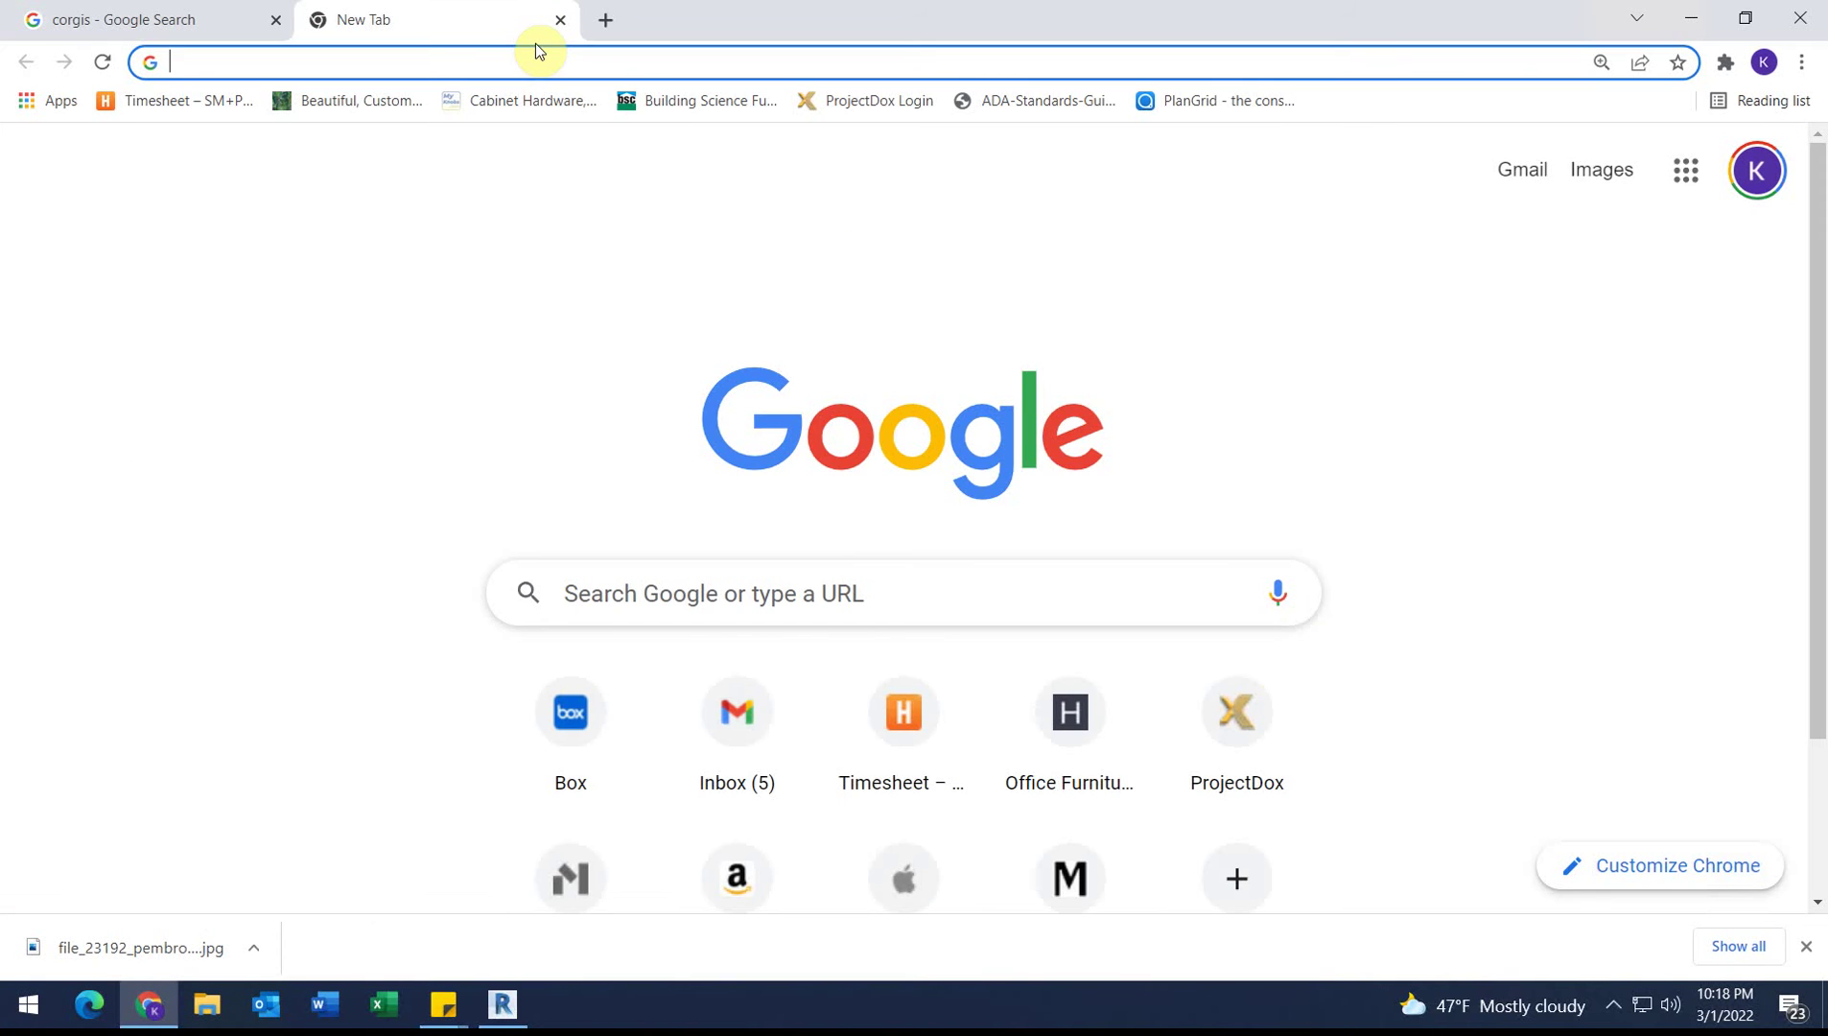
text(armstrong l)
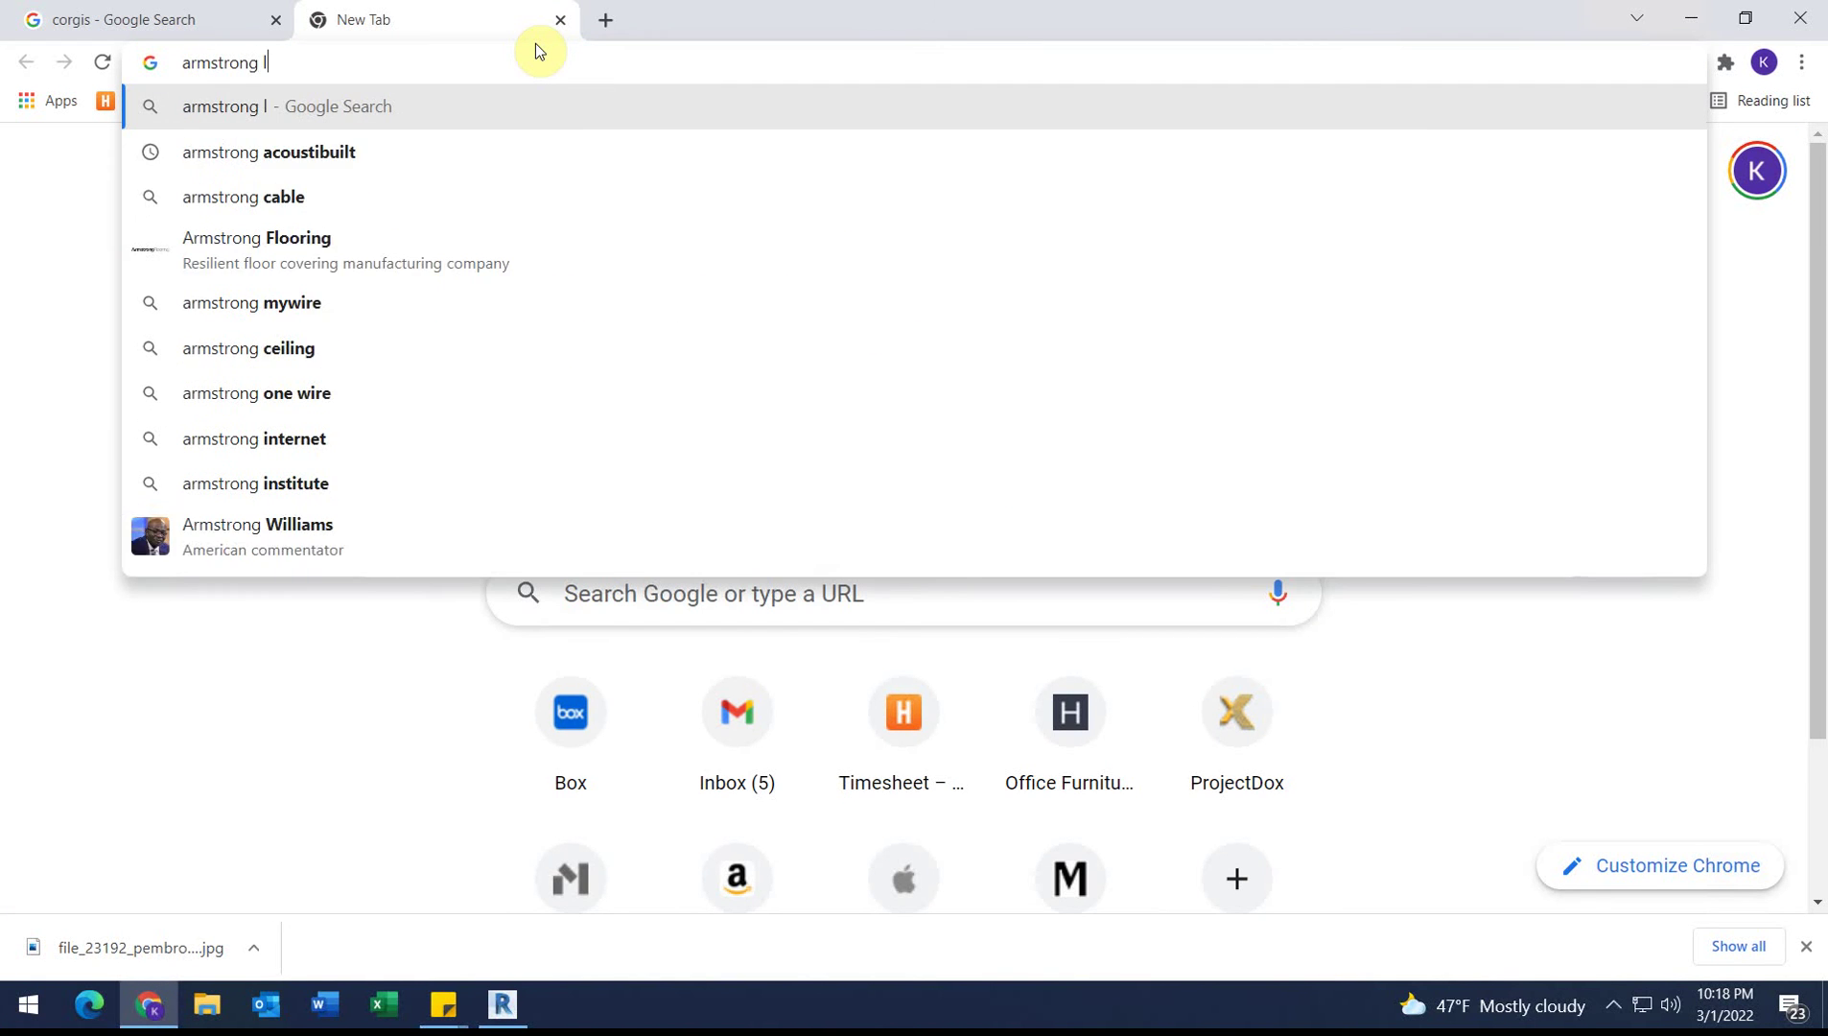
text(vt)
key(Return)
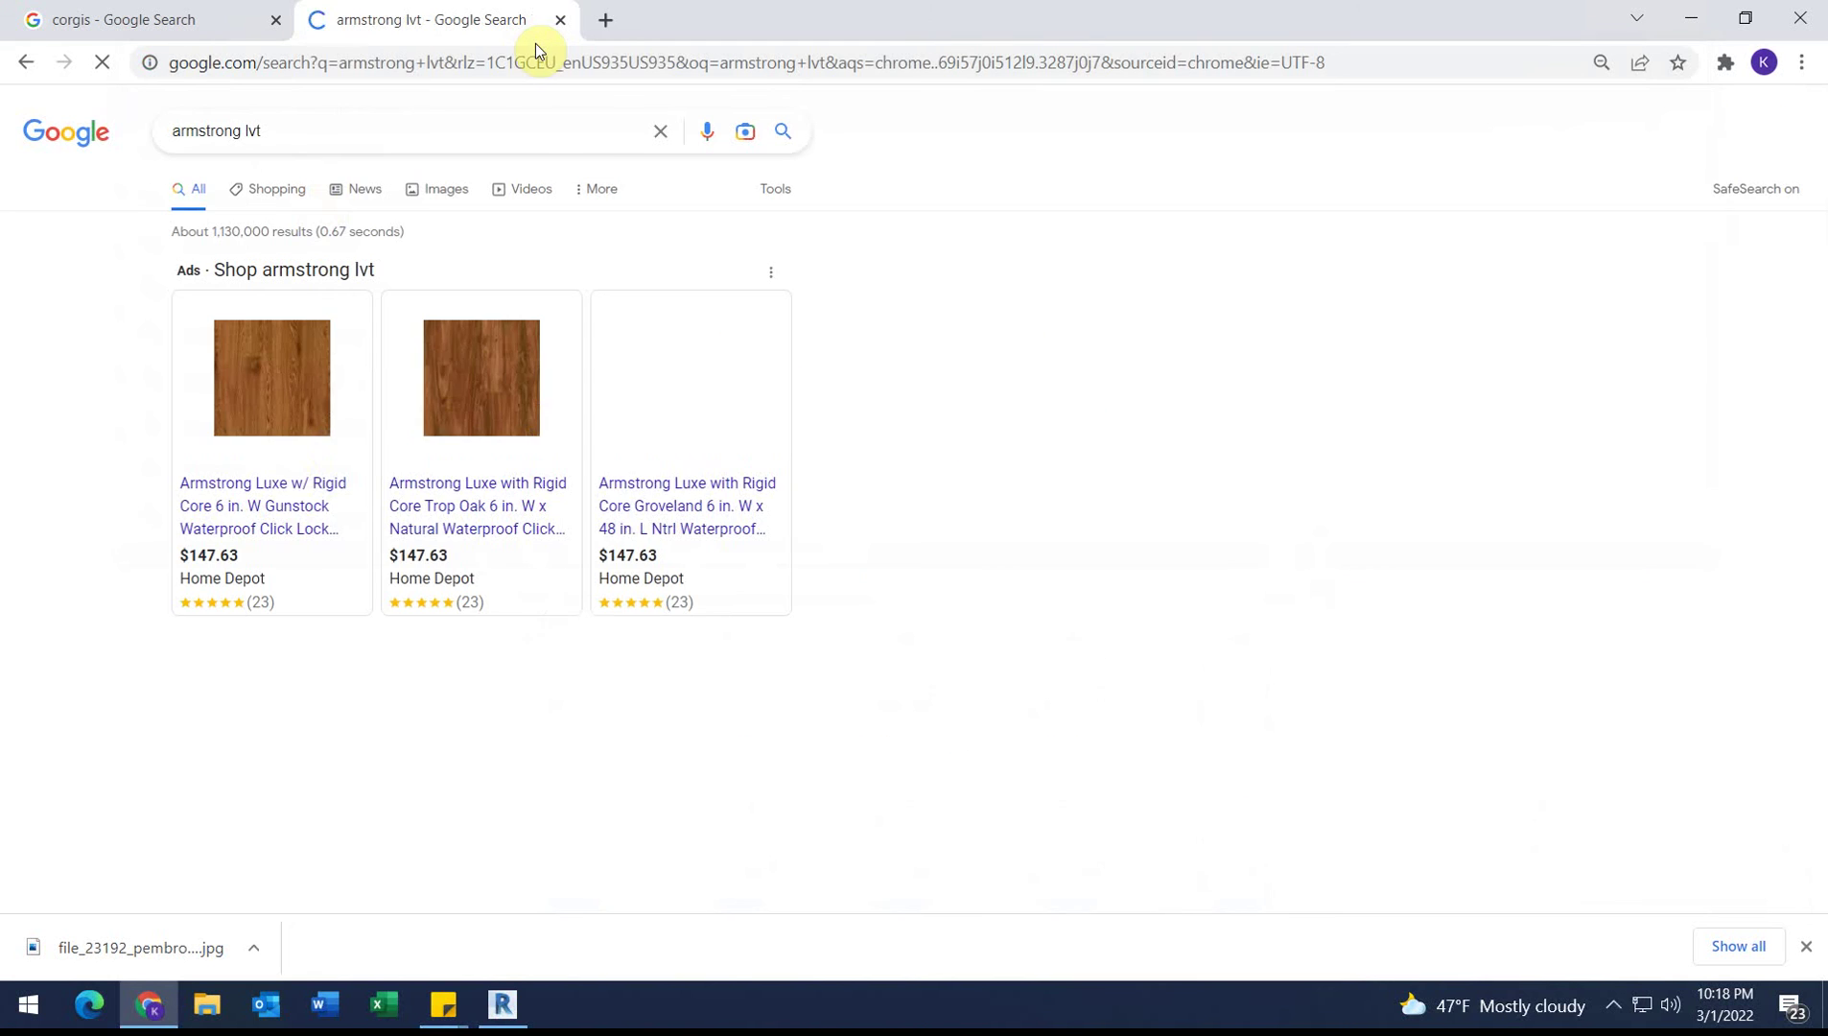
Step: Open Armstrong Flooring's luxury vinyl tile range from the search results and choose the Lakehouse Hickory - Alpine Frost product
scroll(367, 489, down, 2)
click(333, 443)
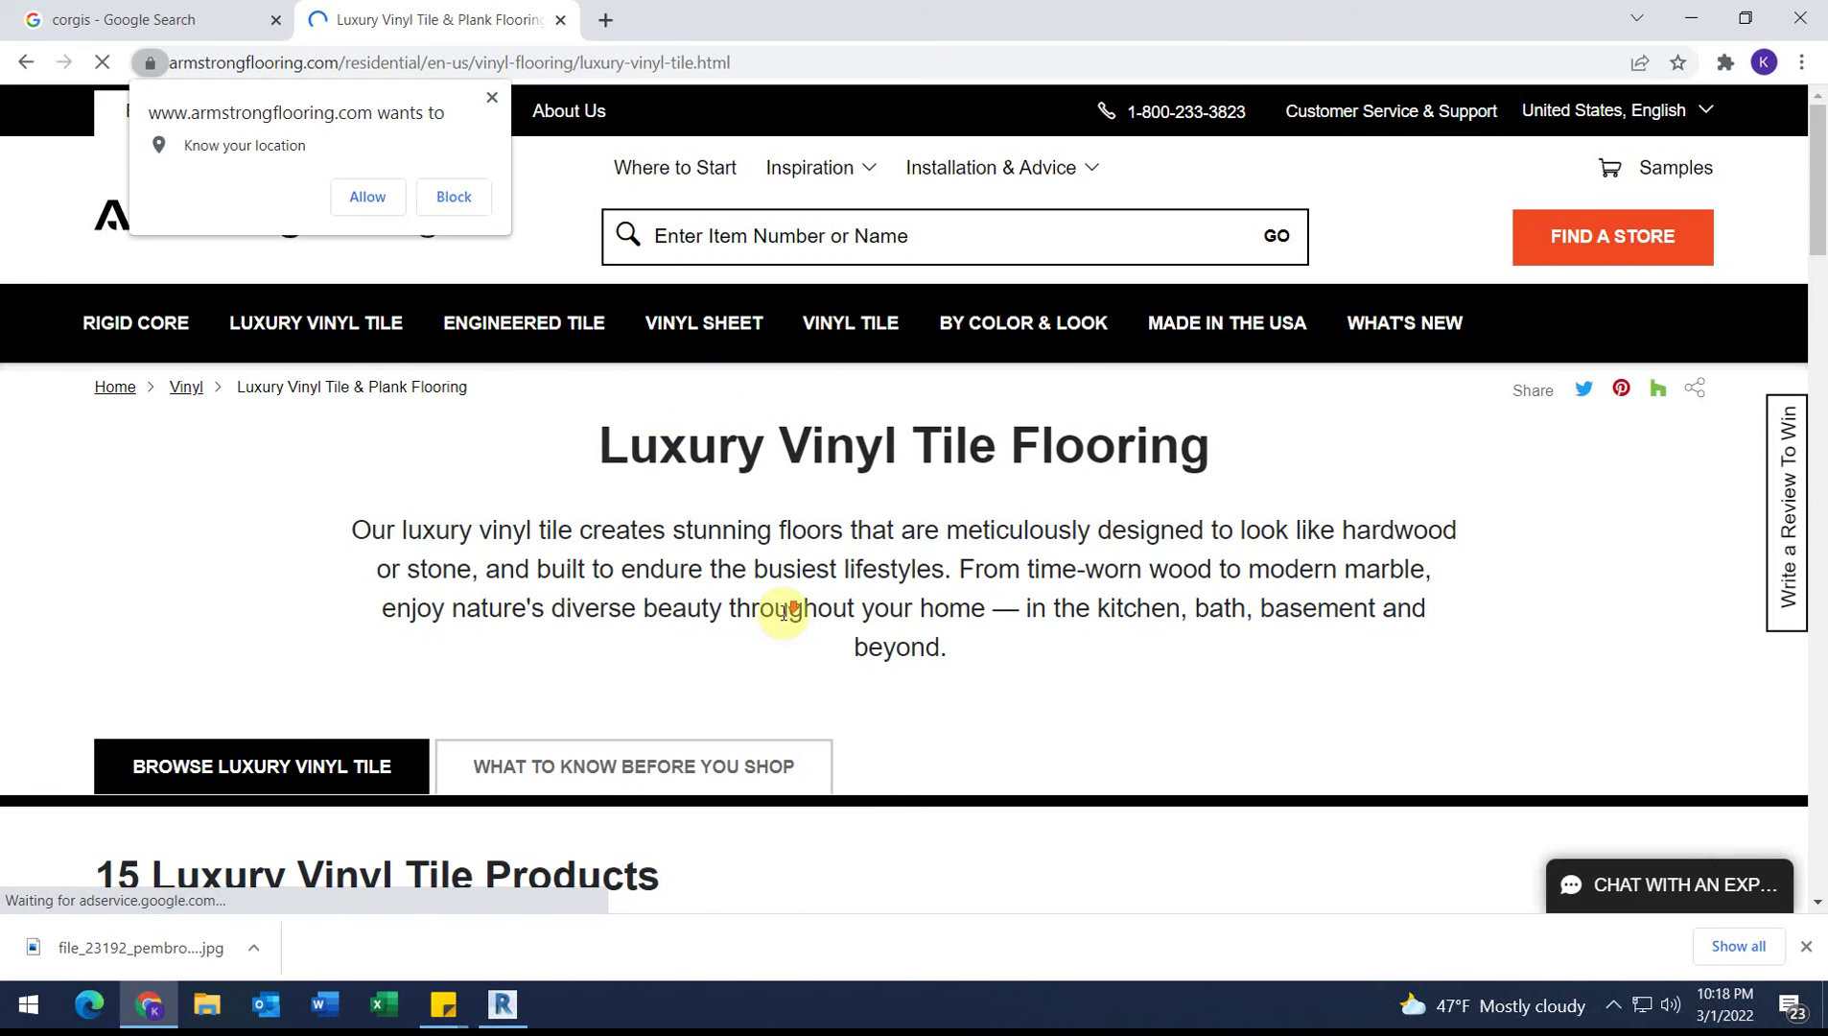
scroll(783, 606, down, 8)
scroll(859, 587, down, 4)
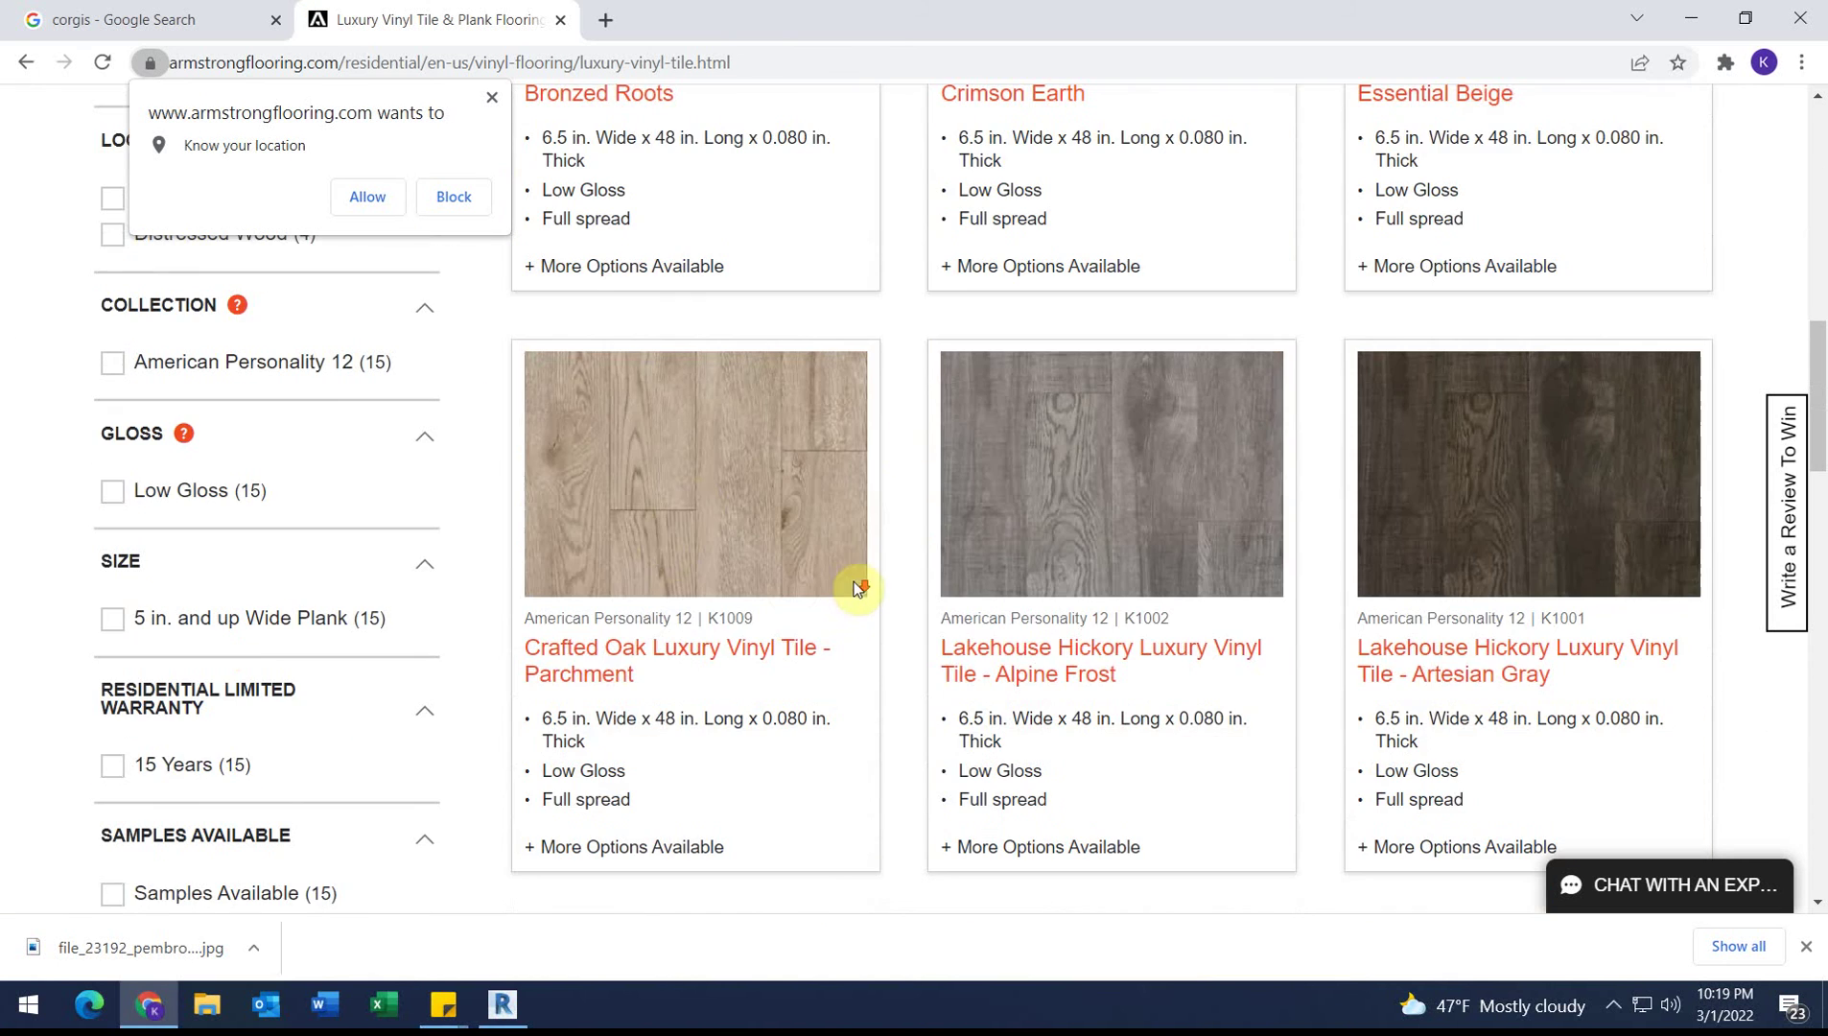
scroll(1050, 509, down, 5)
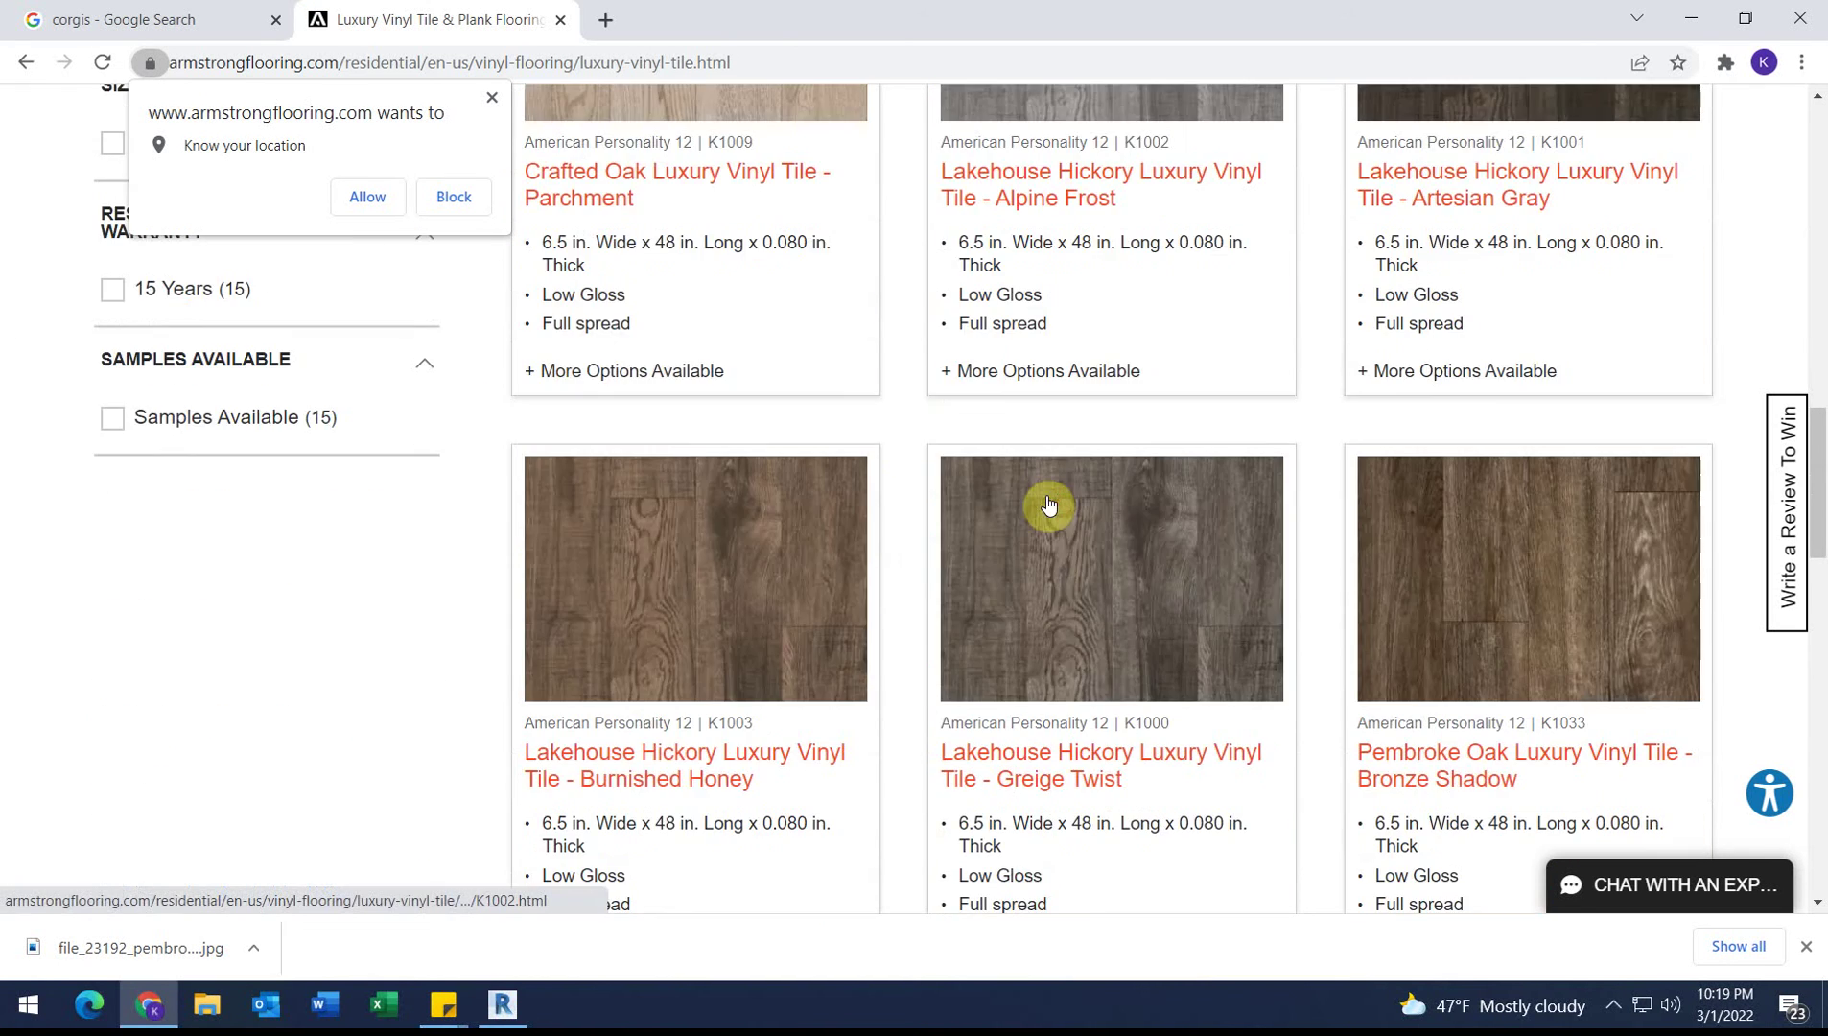
scroll(1048, 506, up, 5)
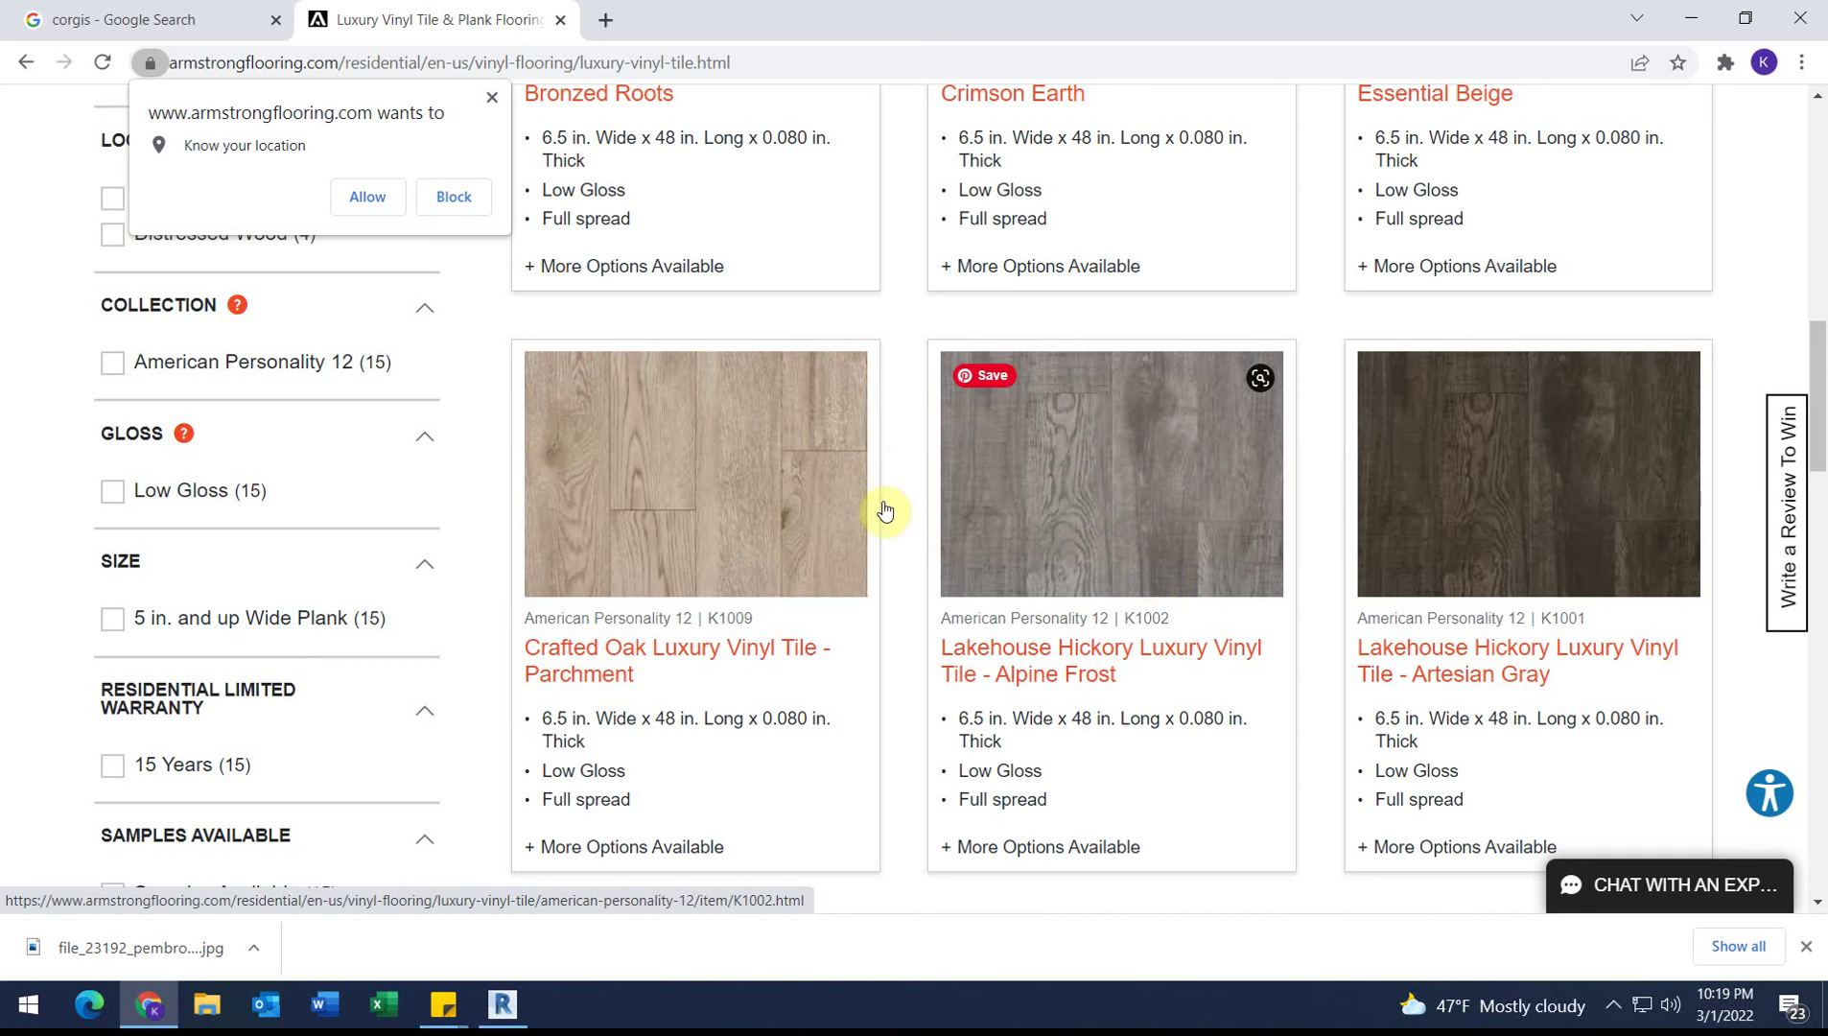
click(1138, 493)
Step: Examine the Alpine Frost tile's product photos, including the bathroom room scene
scroll(715, 581, down, 6)
scroll(487, 530, up, 3)
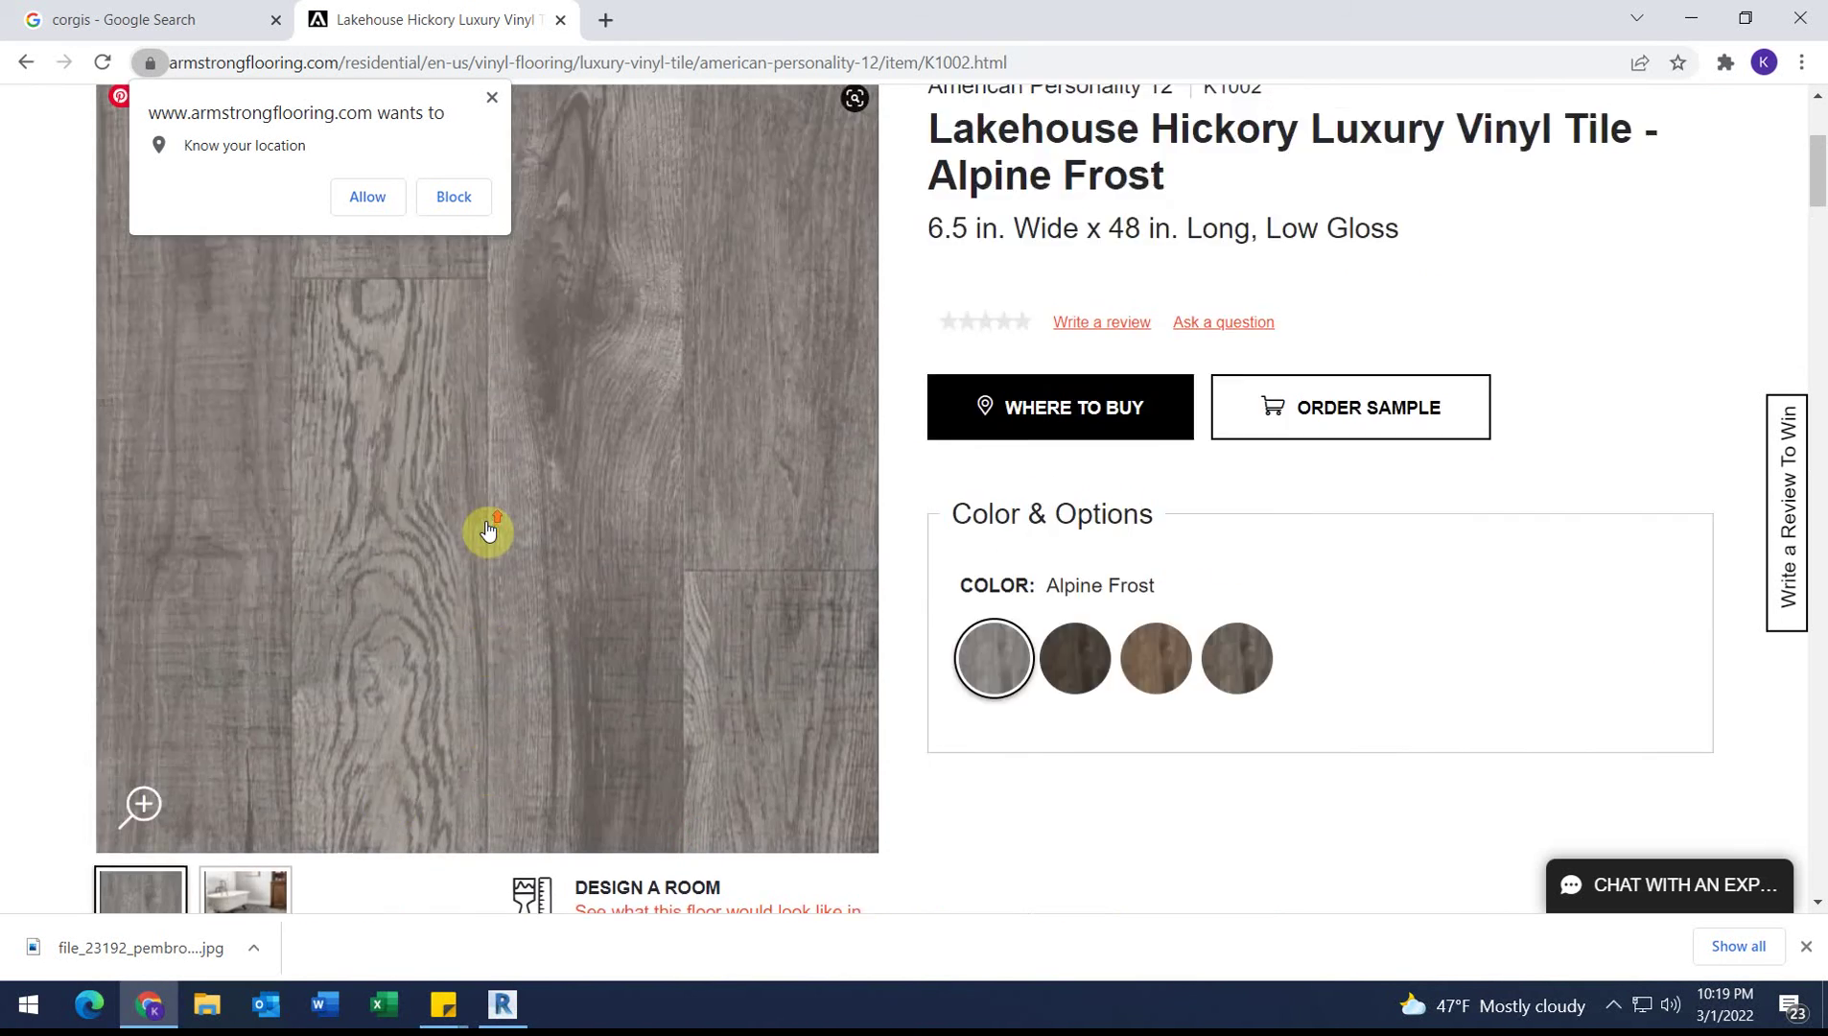
scroll(487, 530, up, 3)
right_click(507, 611)
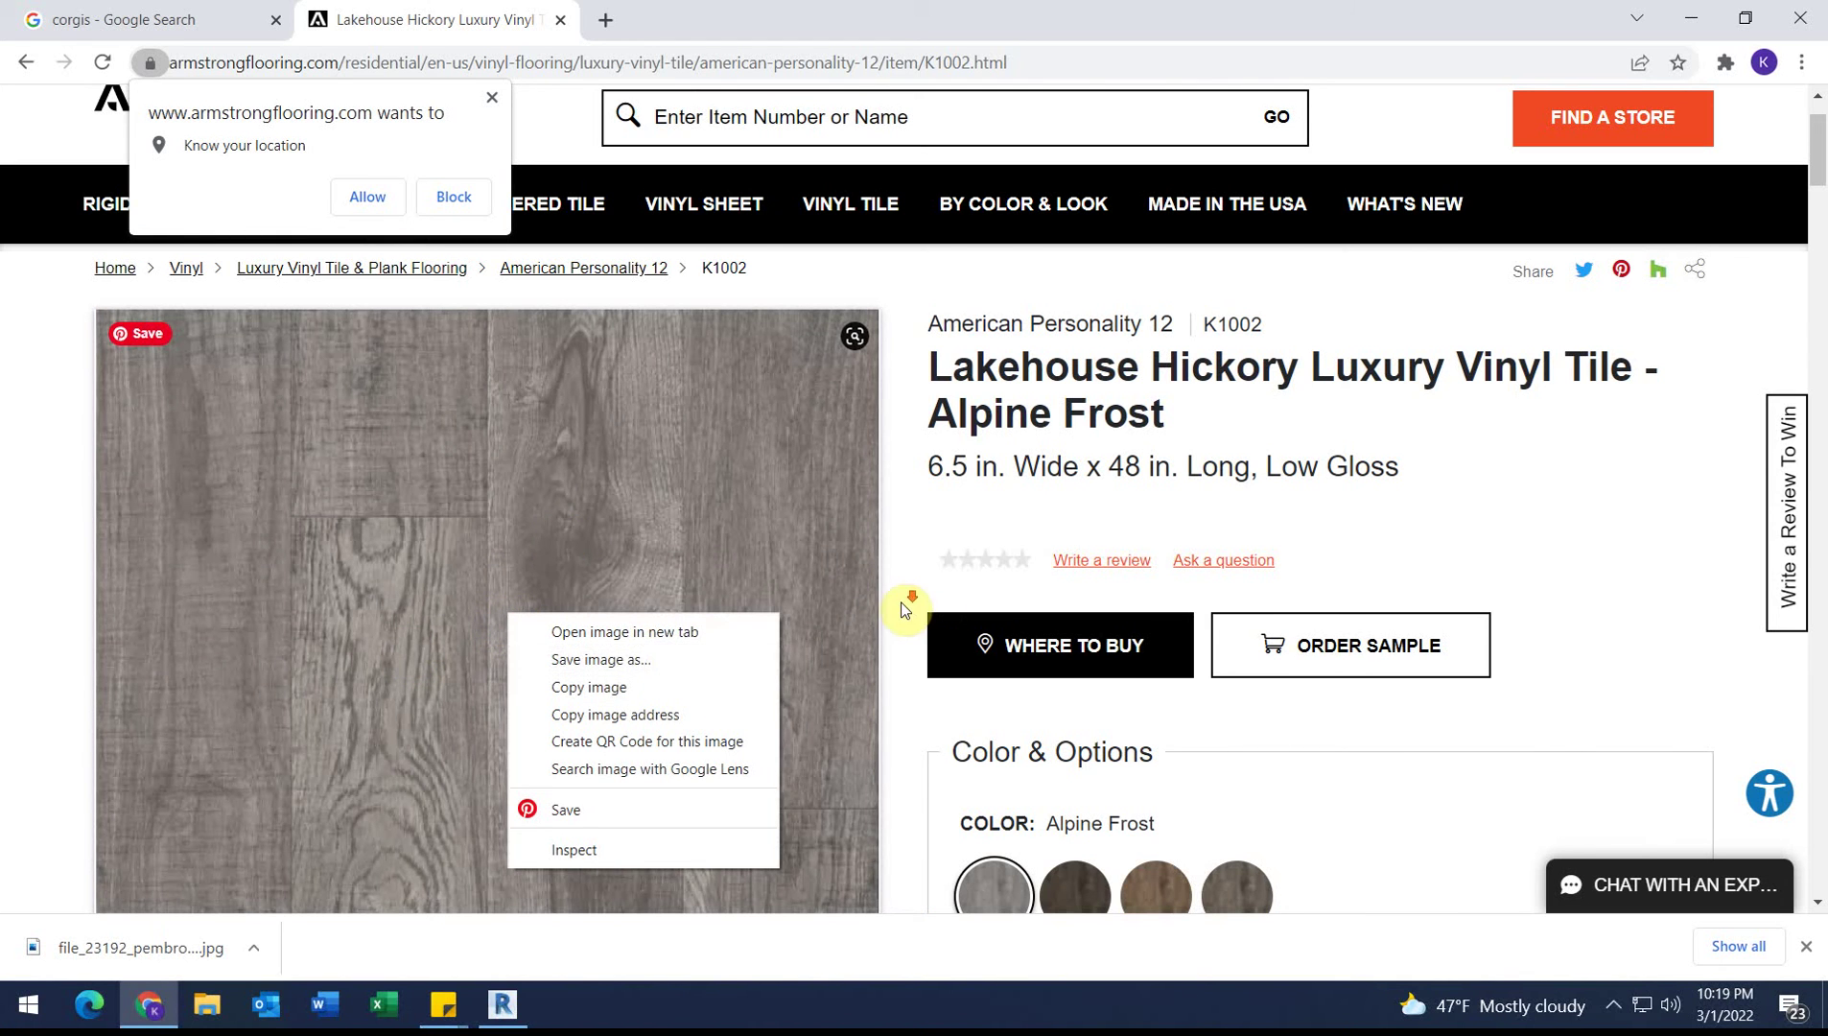
scroll(905, 608, down, 3)
click(232, 792)
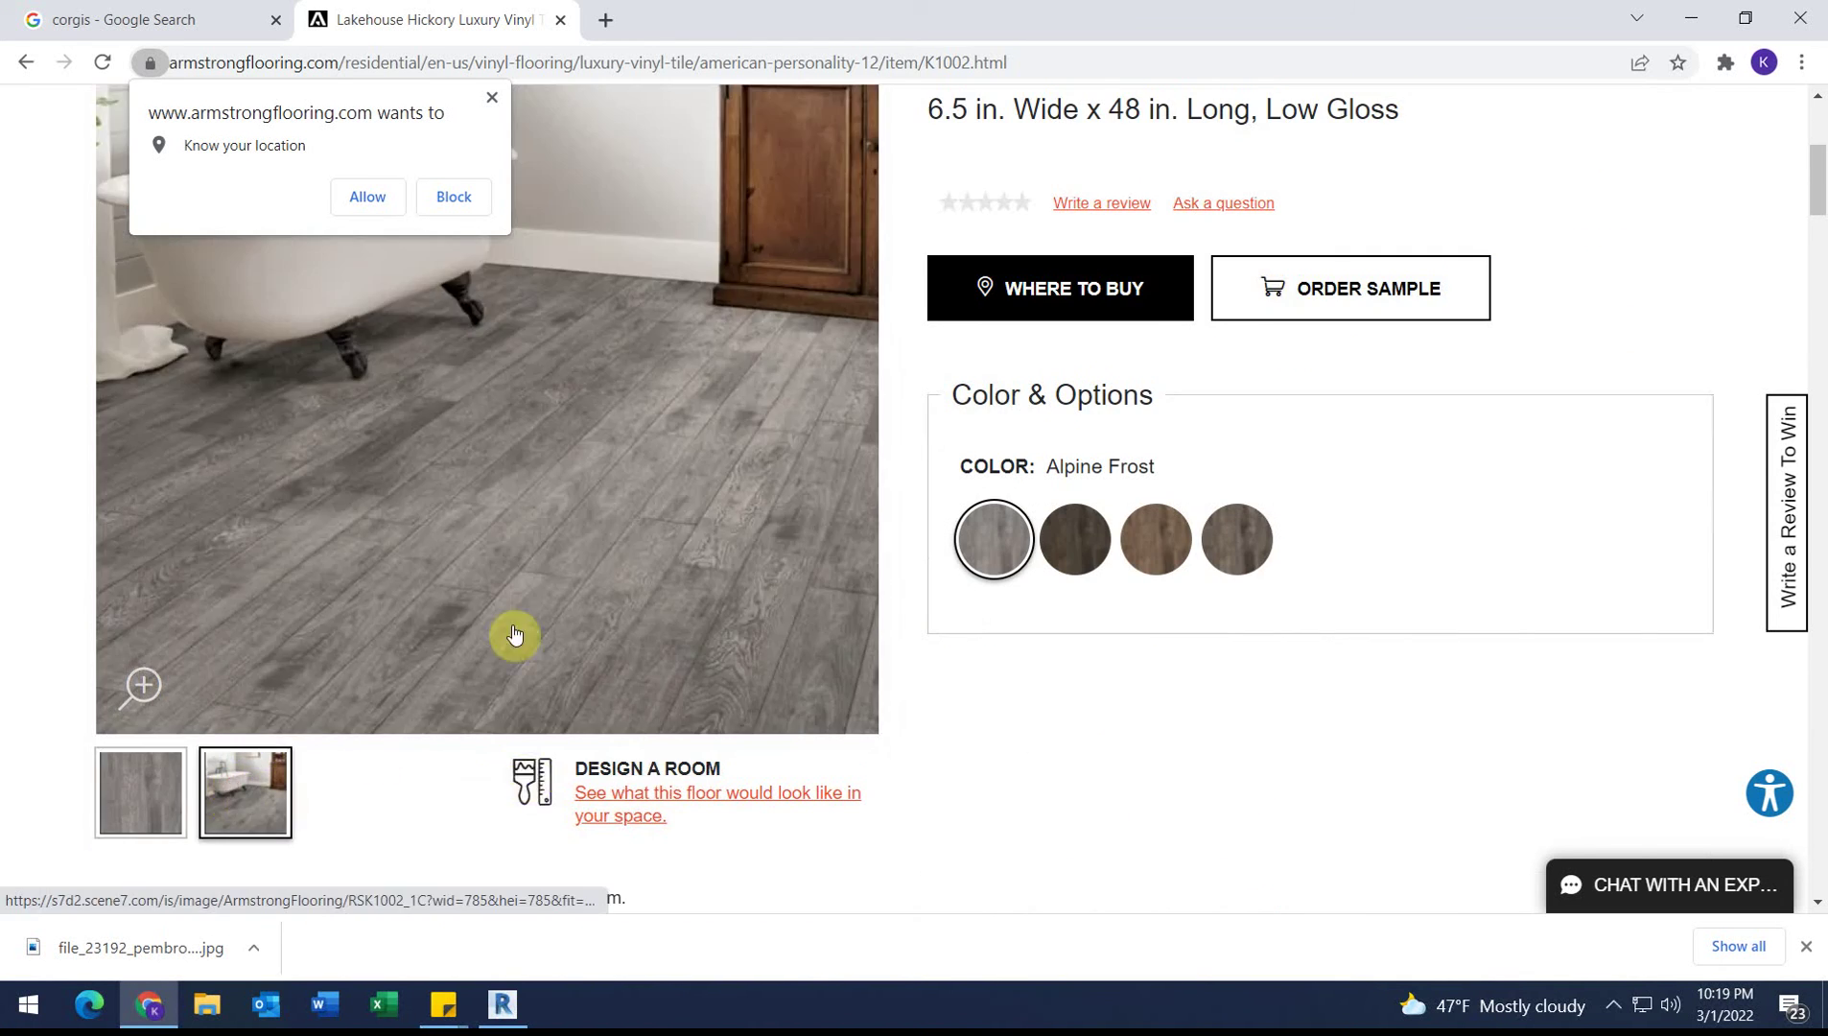
scroll(518, 644, down, 3)
scroll(640, 569, up, 3)
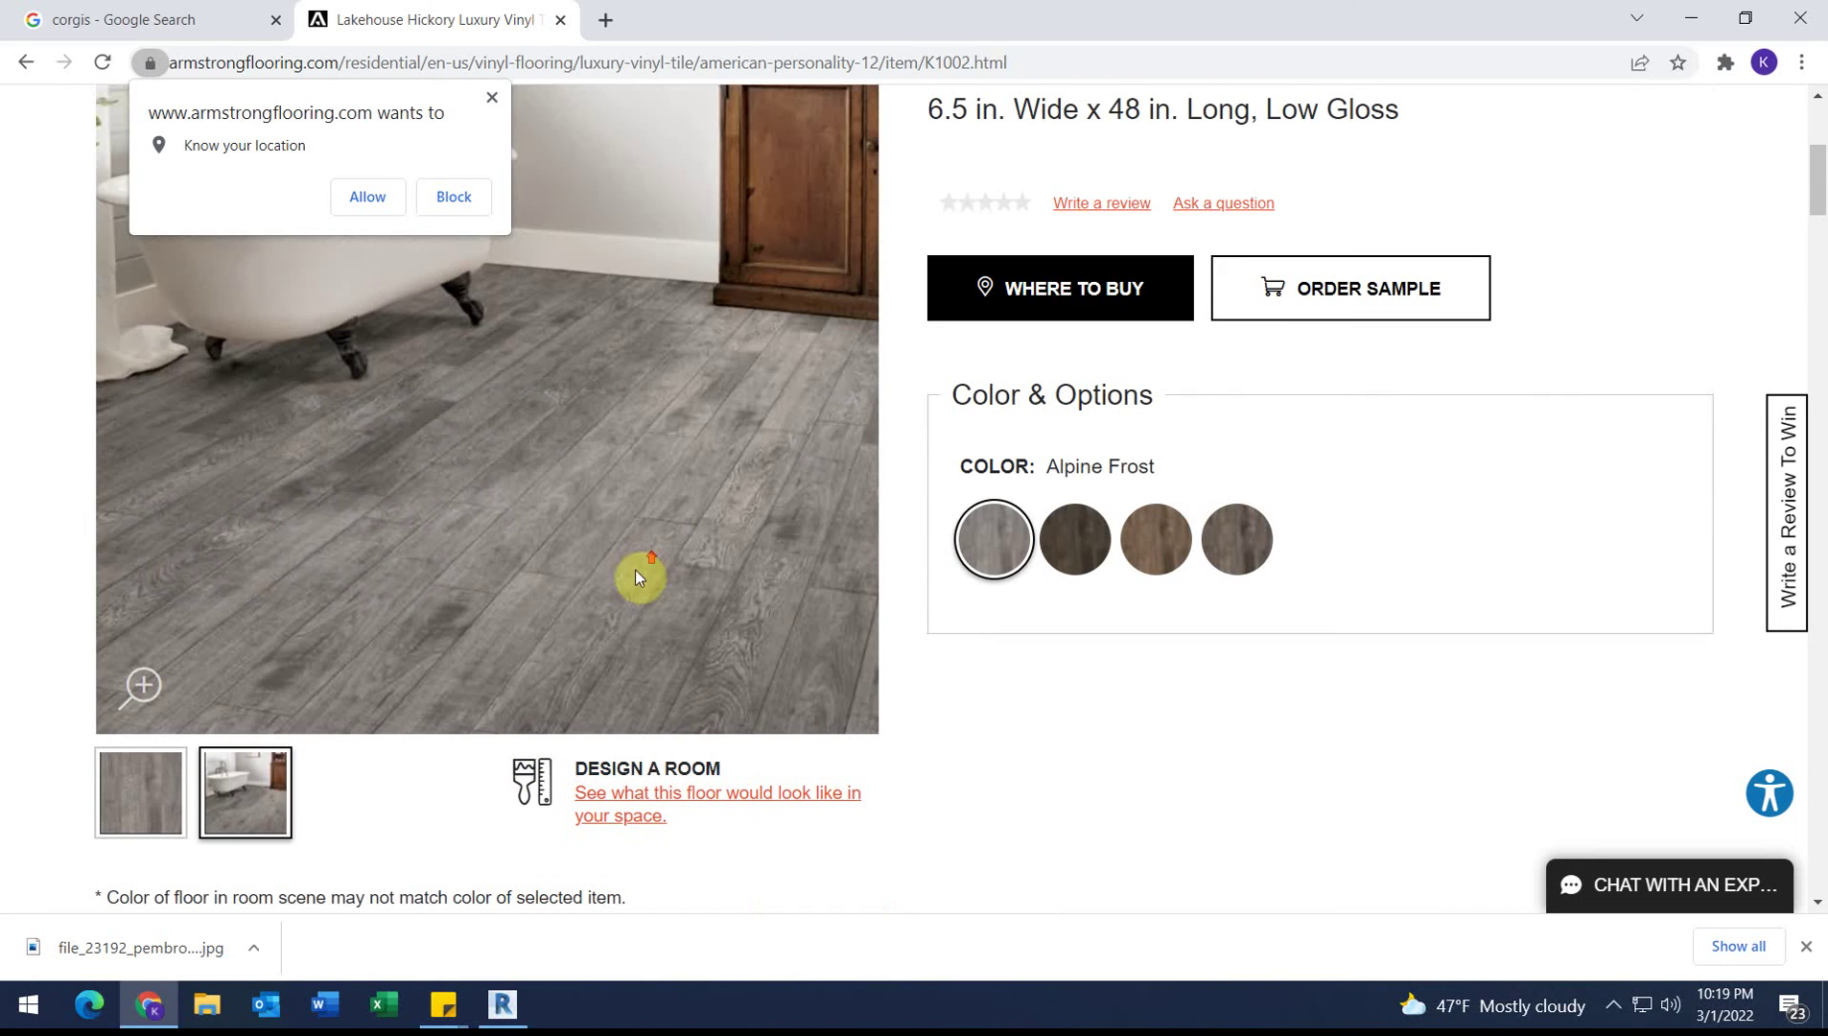
Step: Dismiss the location request, view the Artesian Gray colour option and switch back to Alpine Frost
click(492, 96)
click(1074, 560)
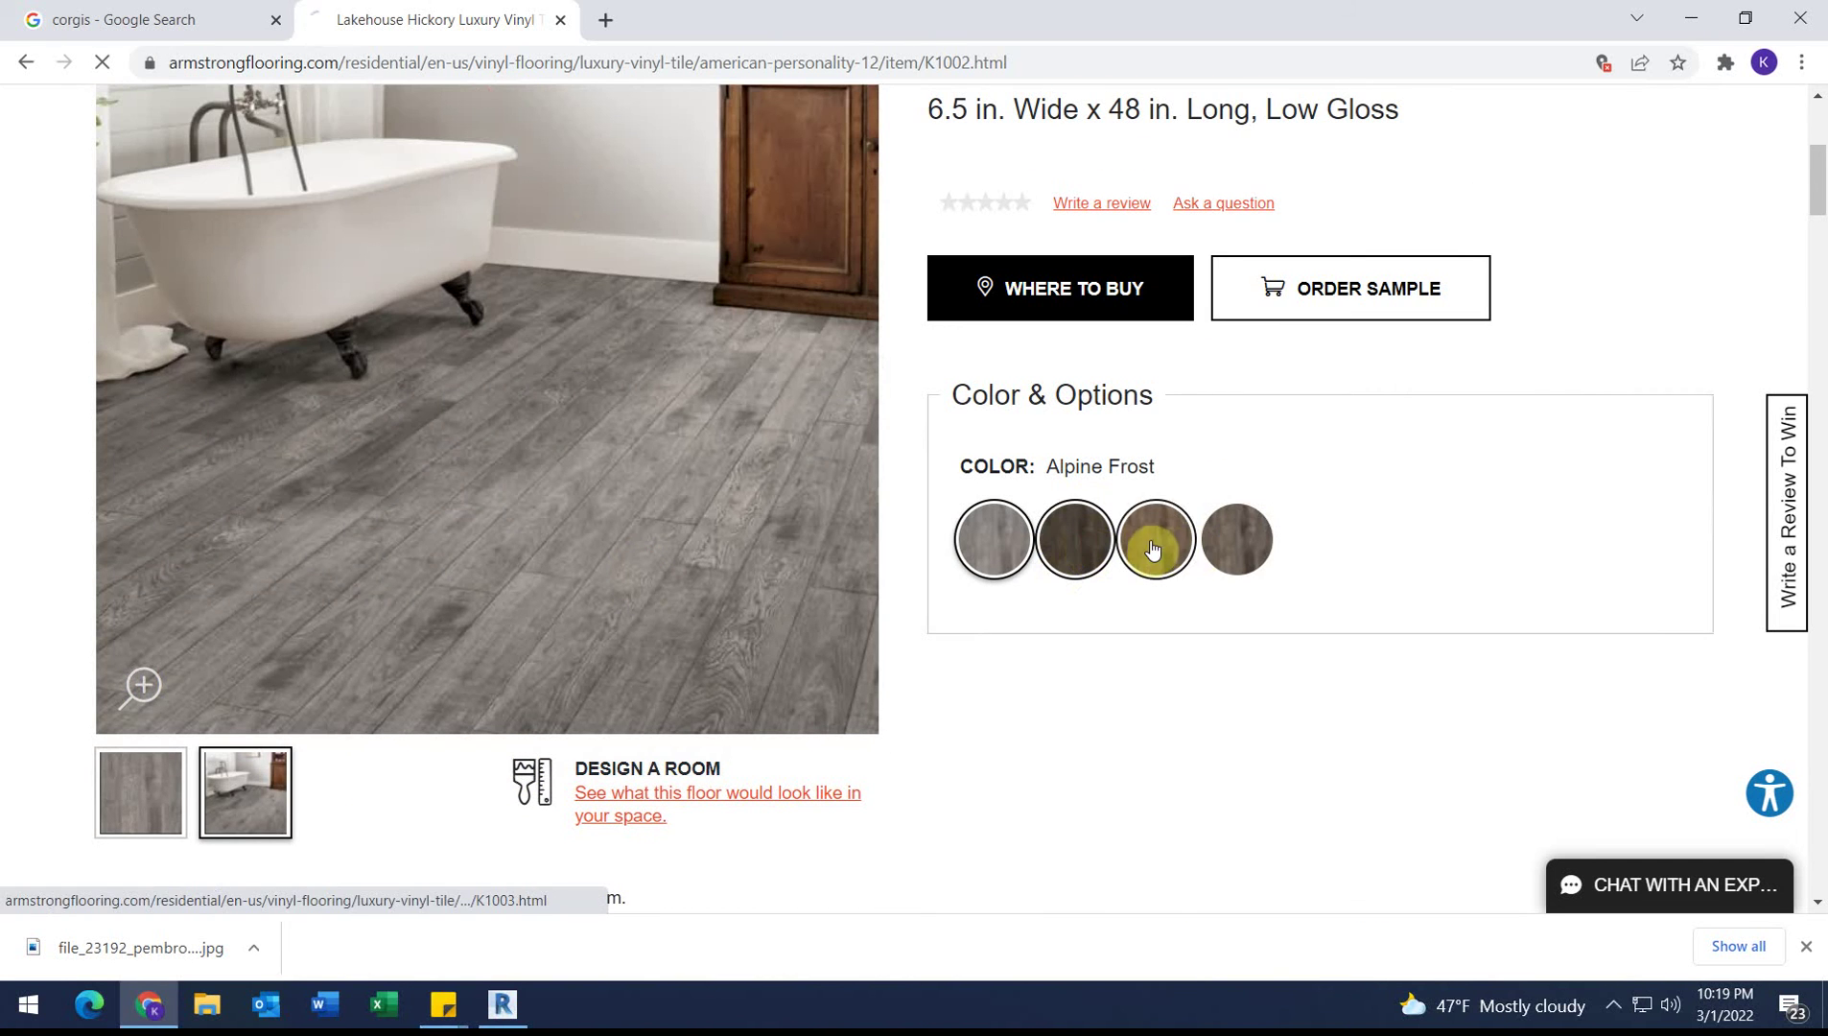
scroll(893, 625, down, 2)
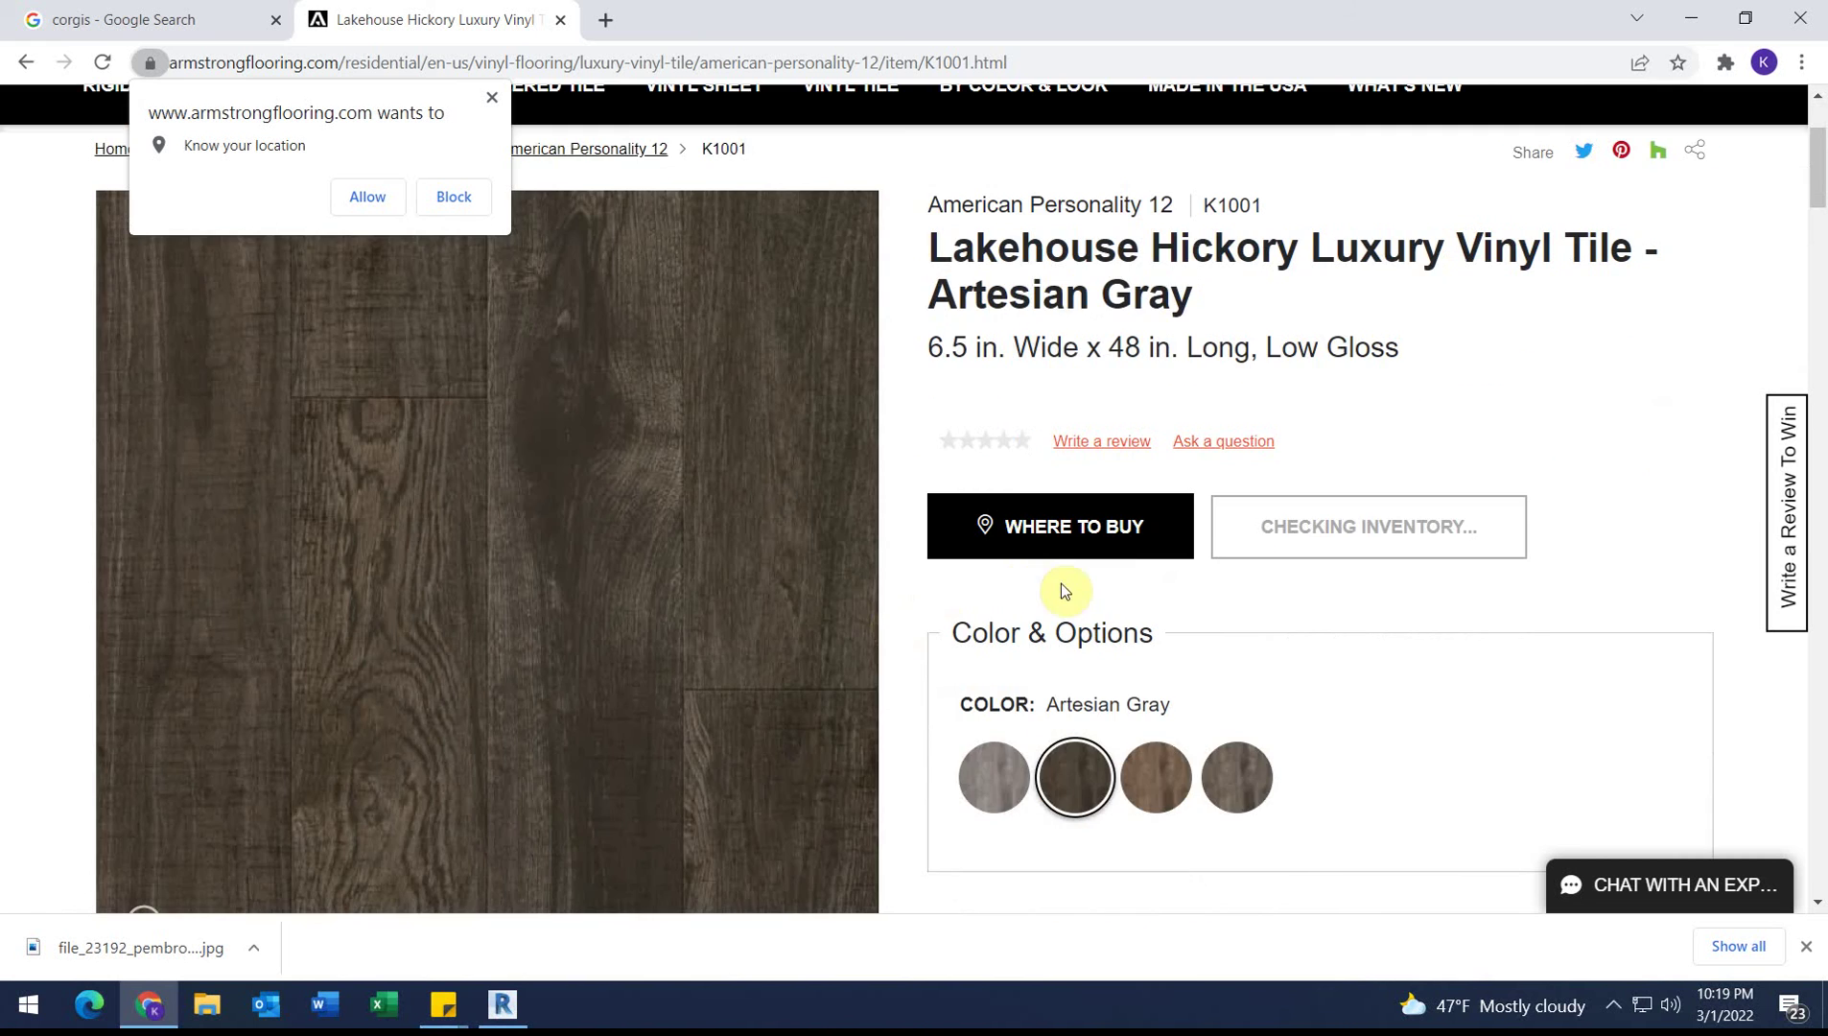
scroll(1201, 584, down, 2)
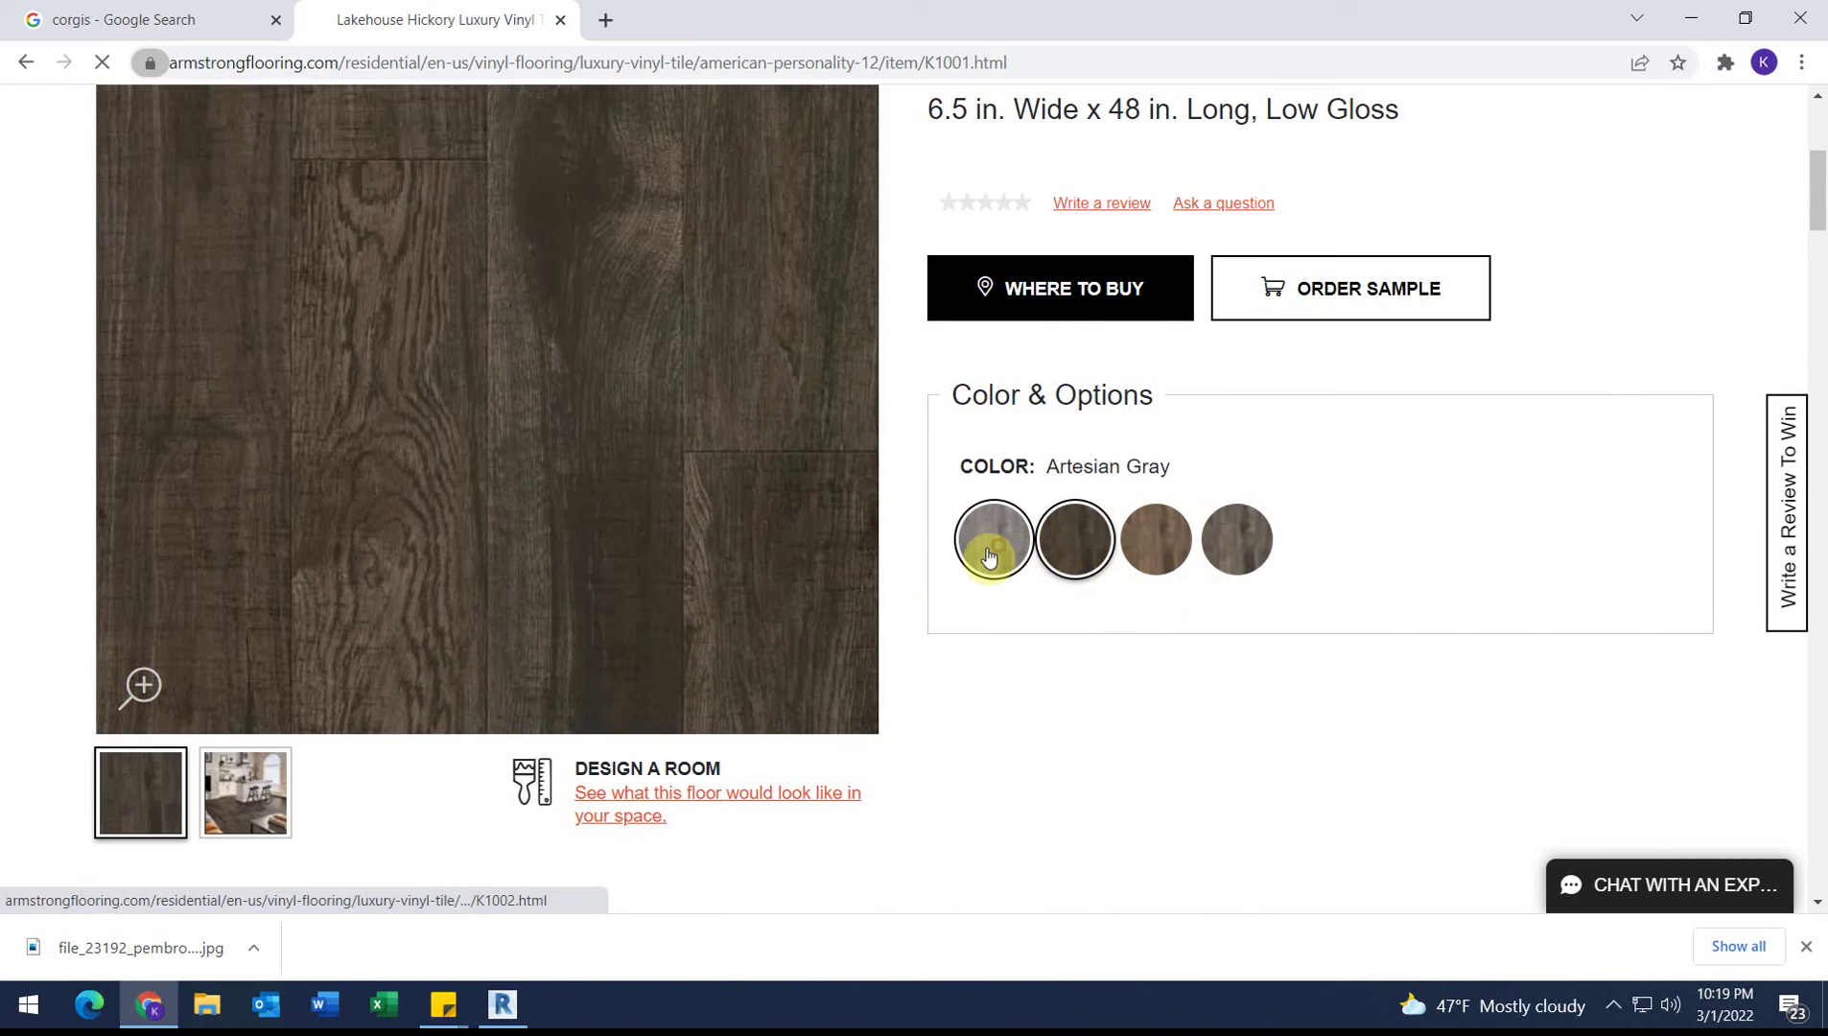
click(989, 540)
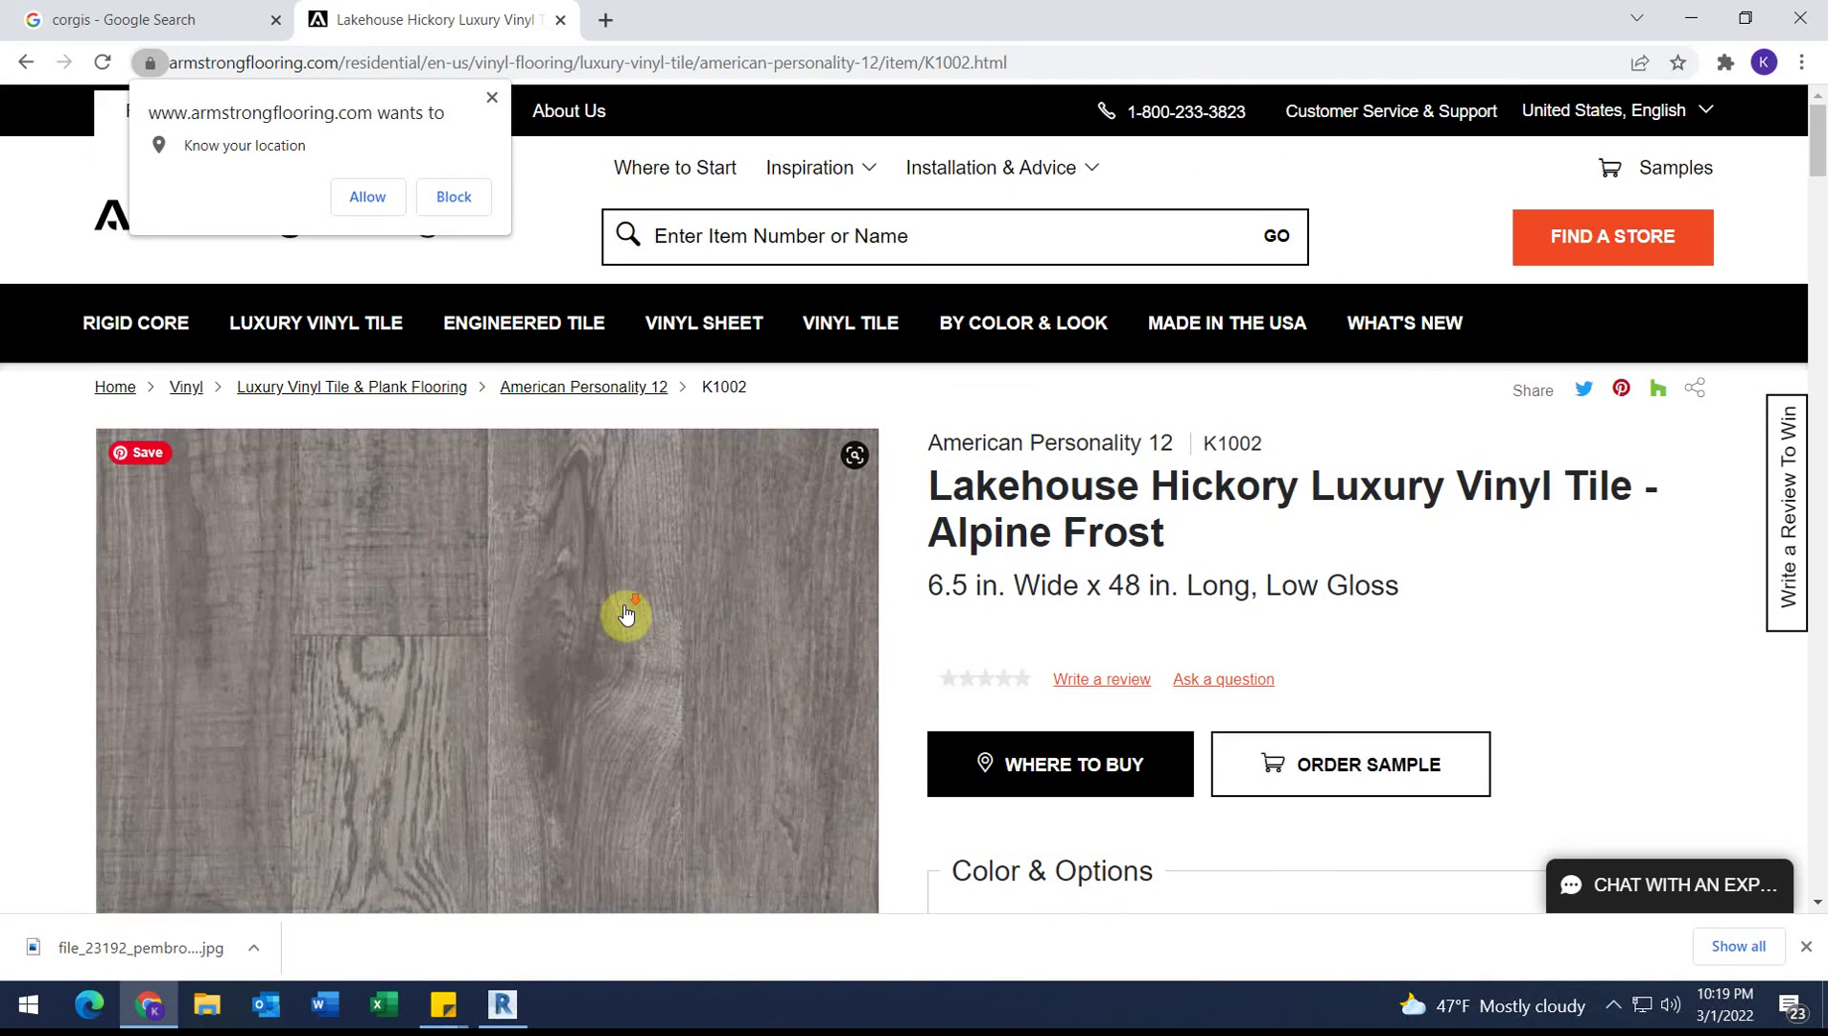
scroll(626, 615, down, 3)
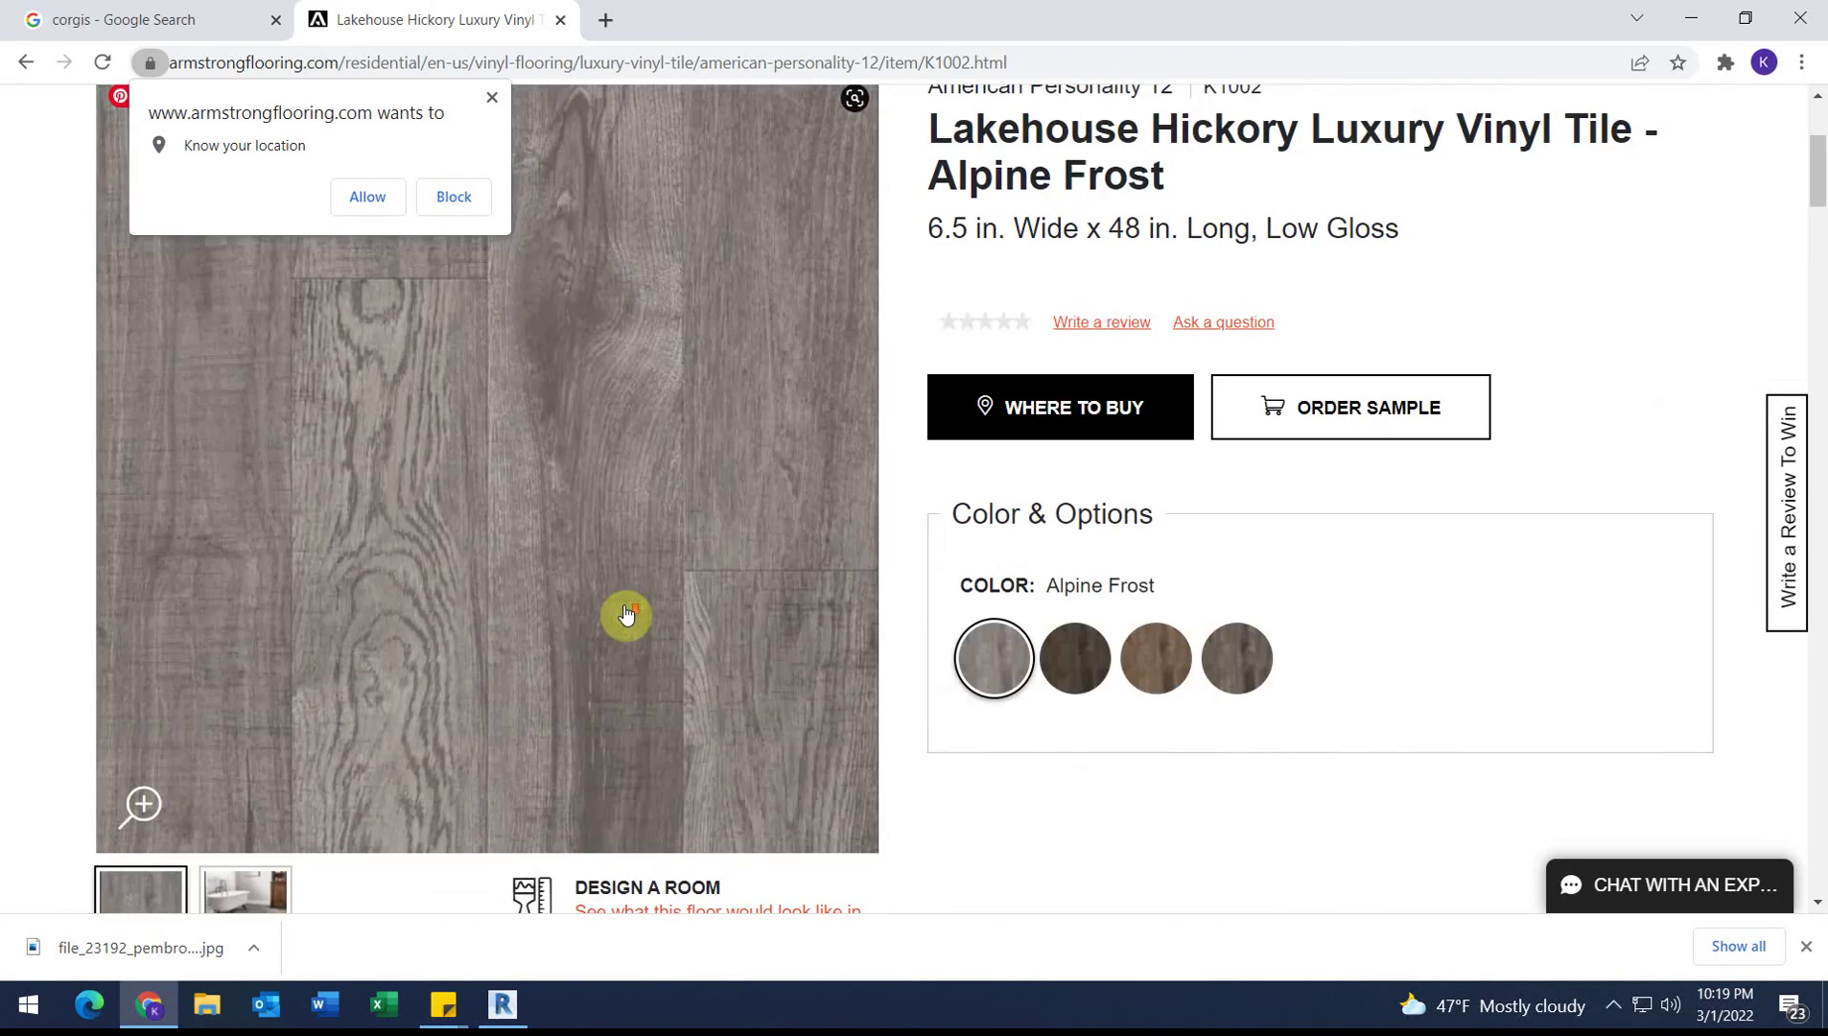
Step: Enlarge the Alpine Frost tile image, save it to the Desktop as K1002_Large.jpg and close the enlarged view
click(143, 806)
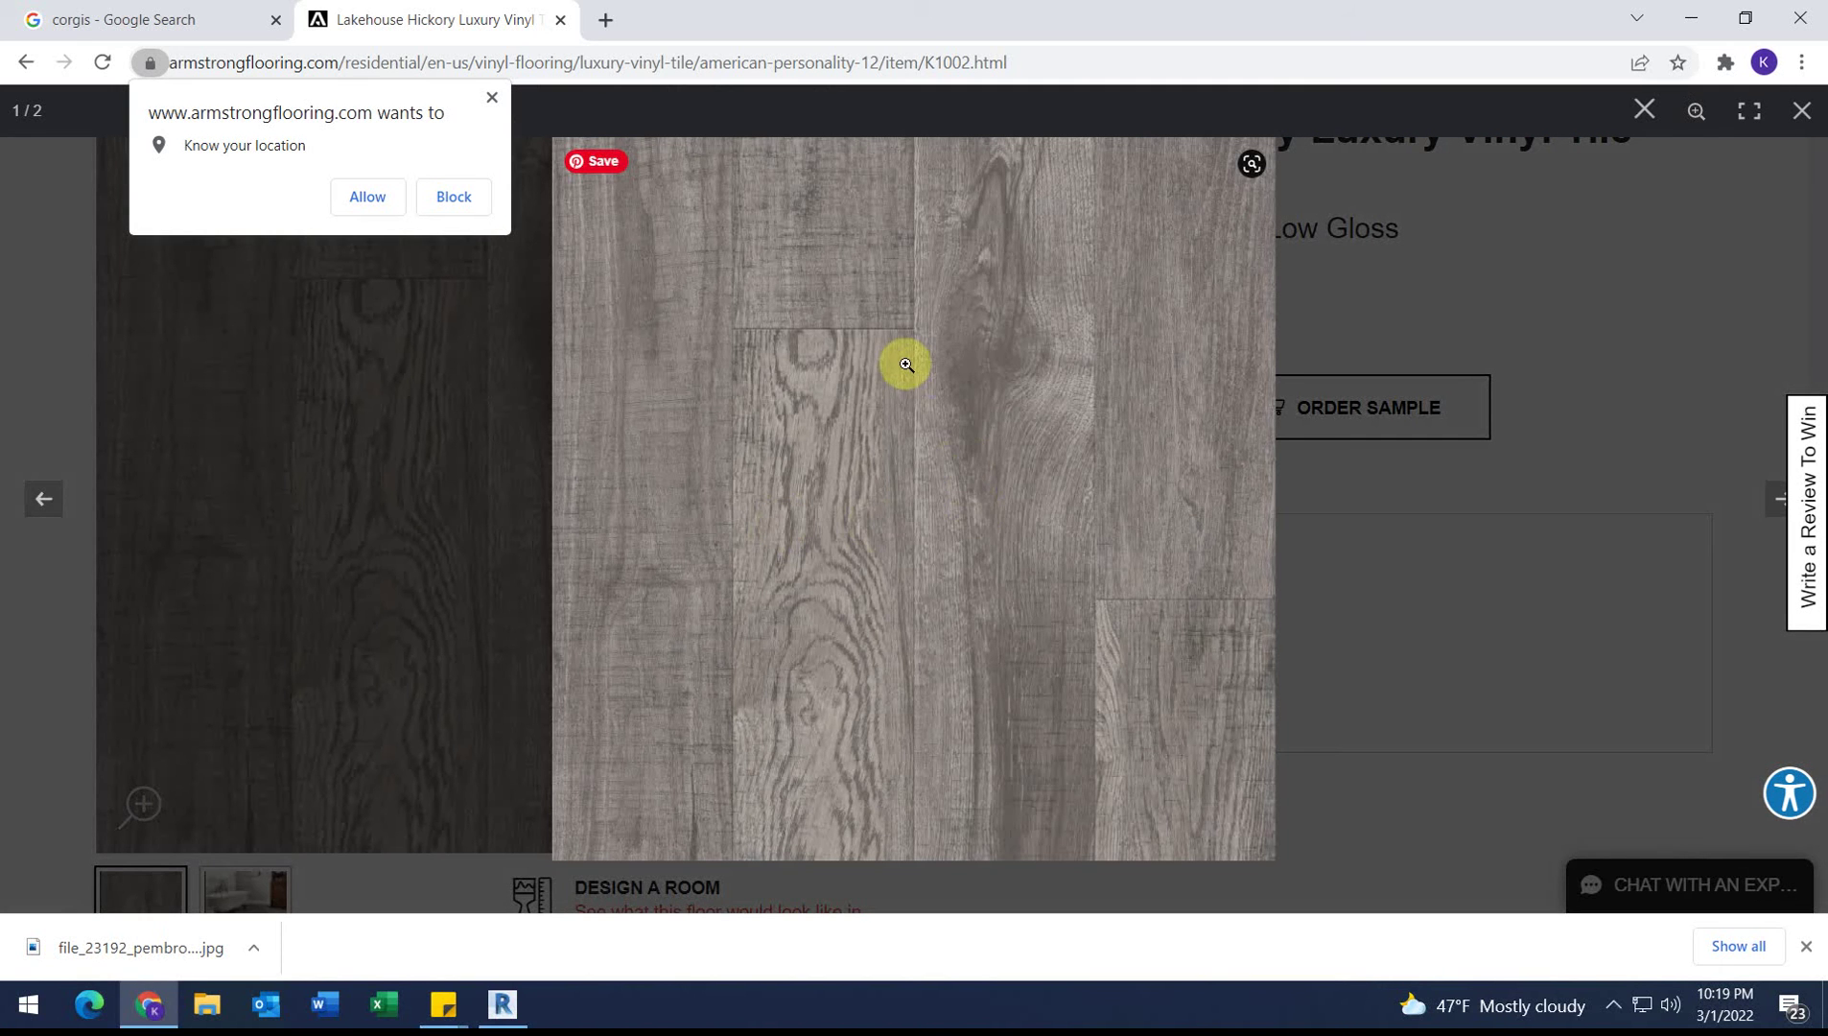
right_click(906, 369)
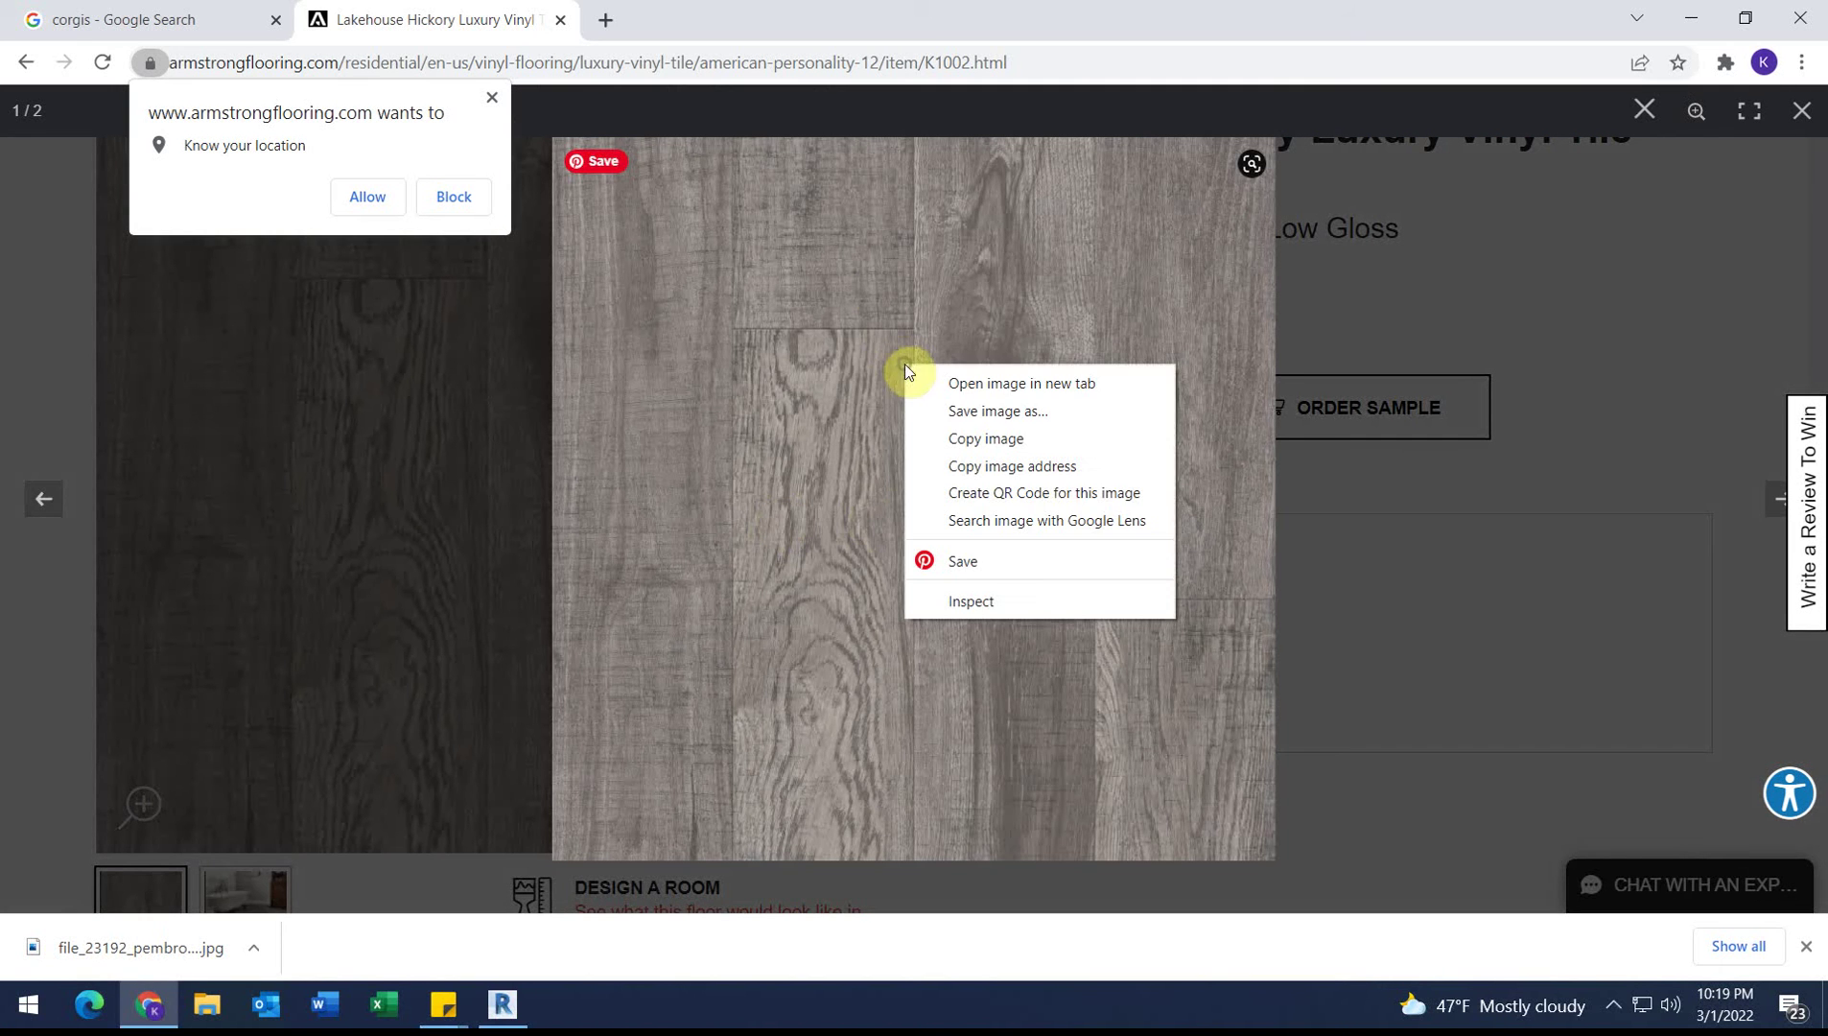
click(974, 412)
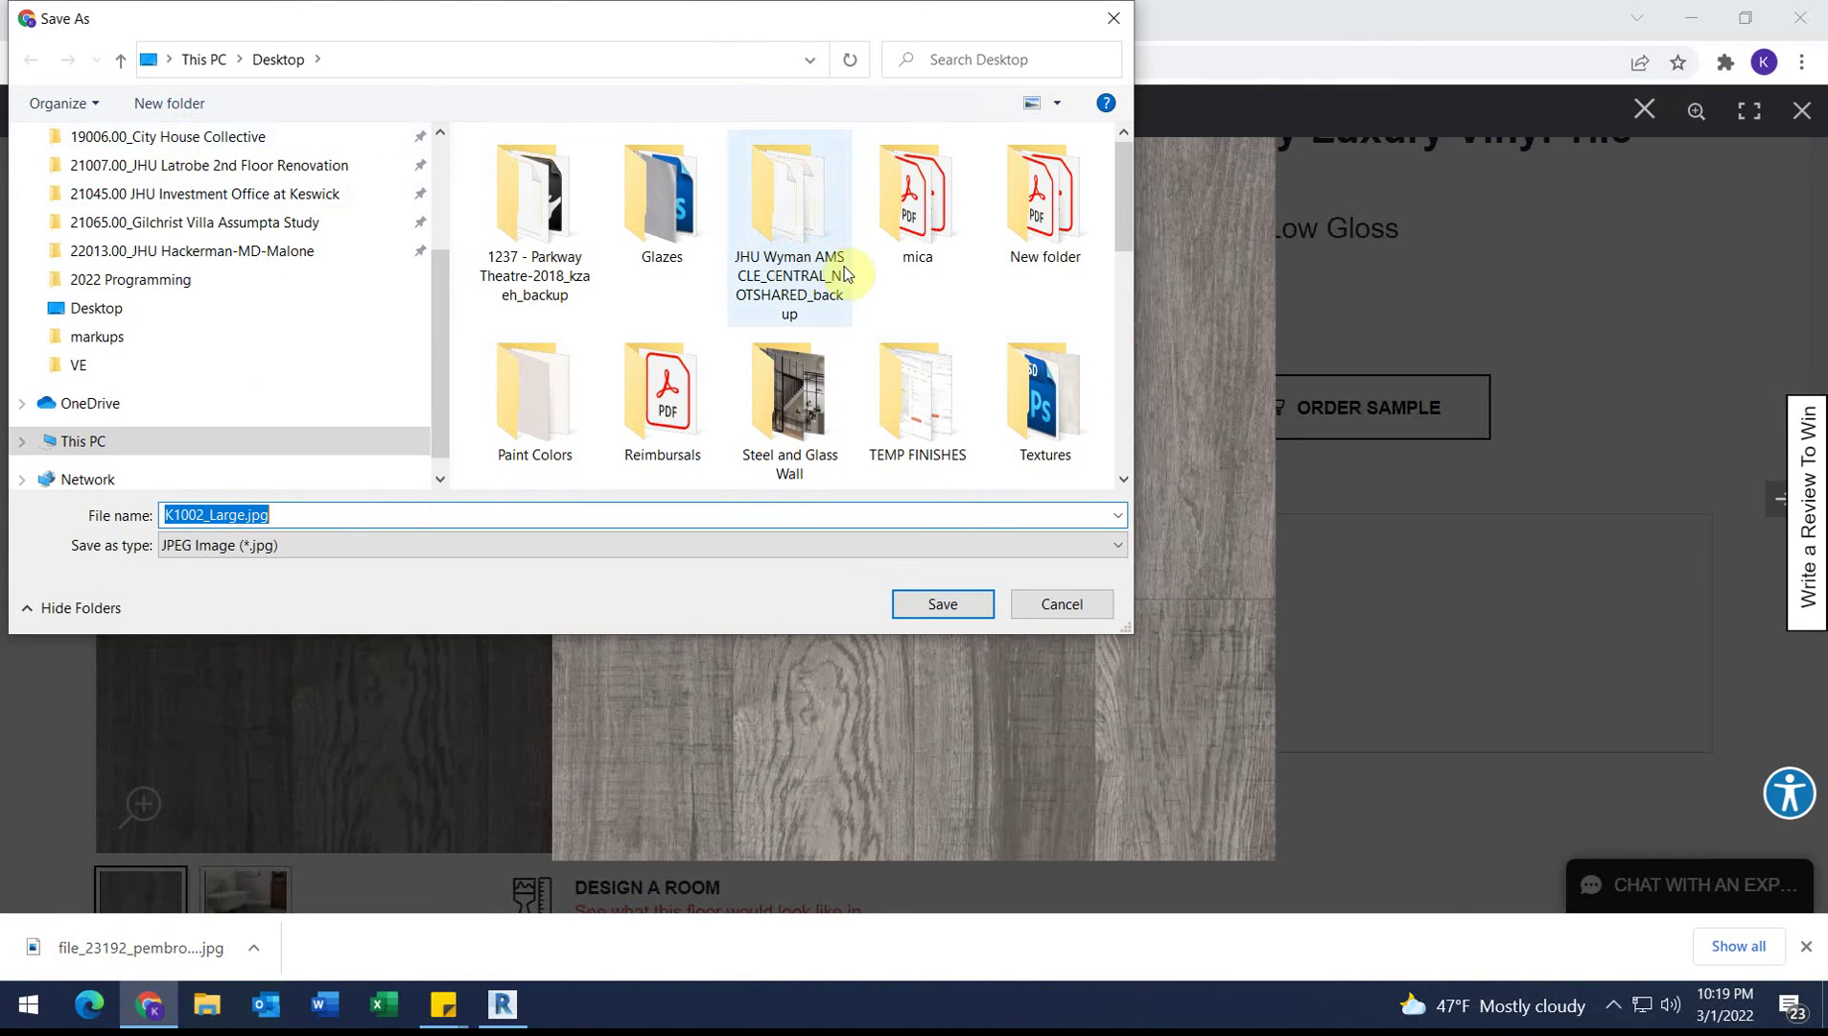
click(942, 604)
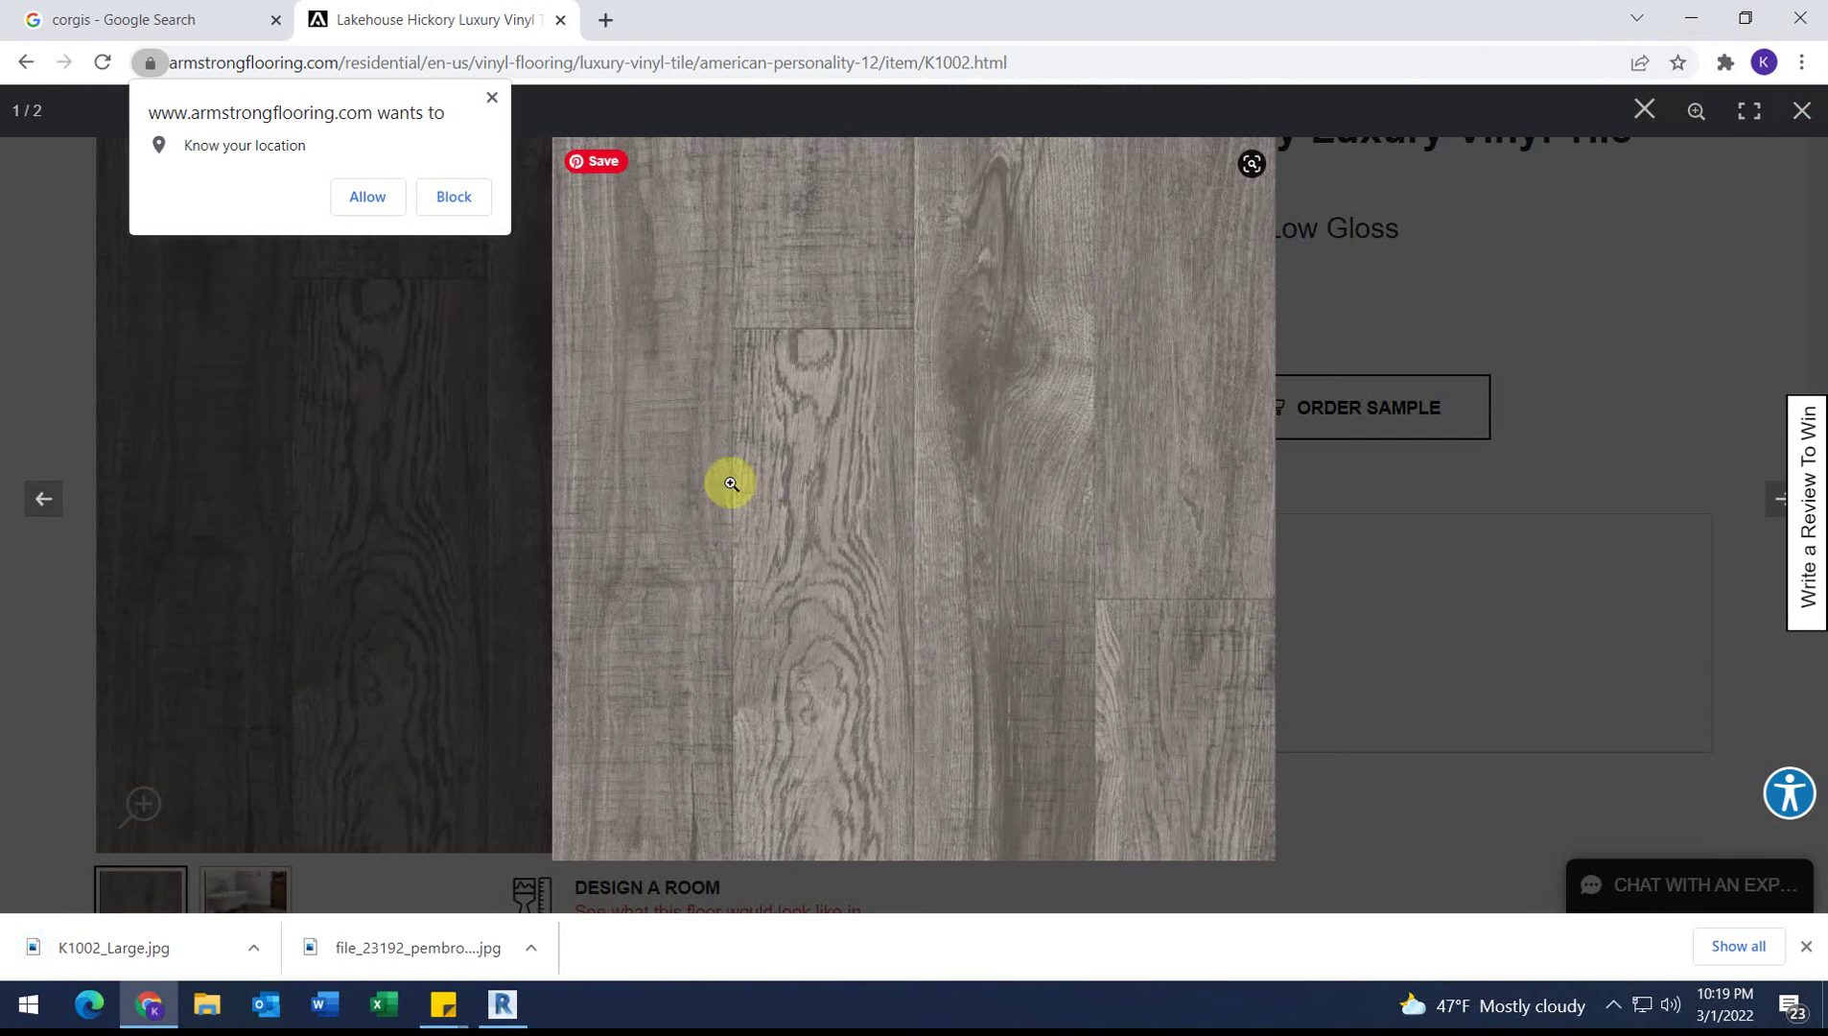
click(1344, 599)
scroll(1012, 342, up, 3)
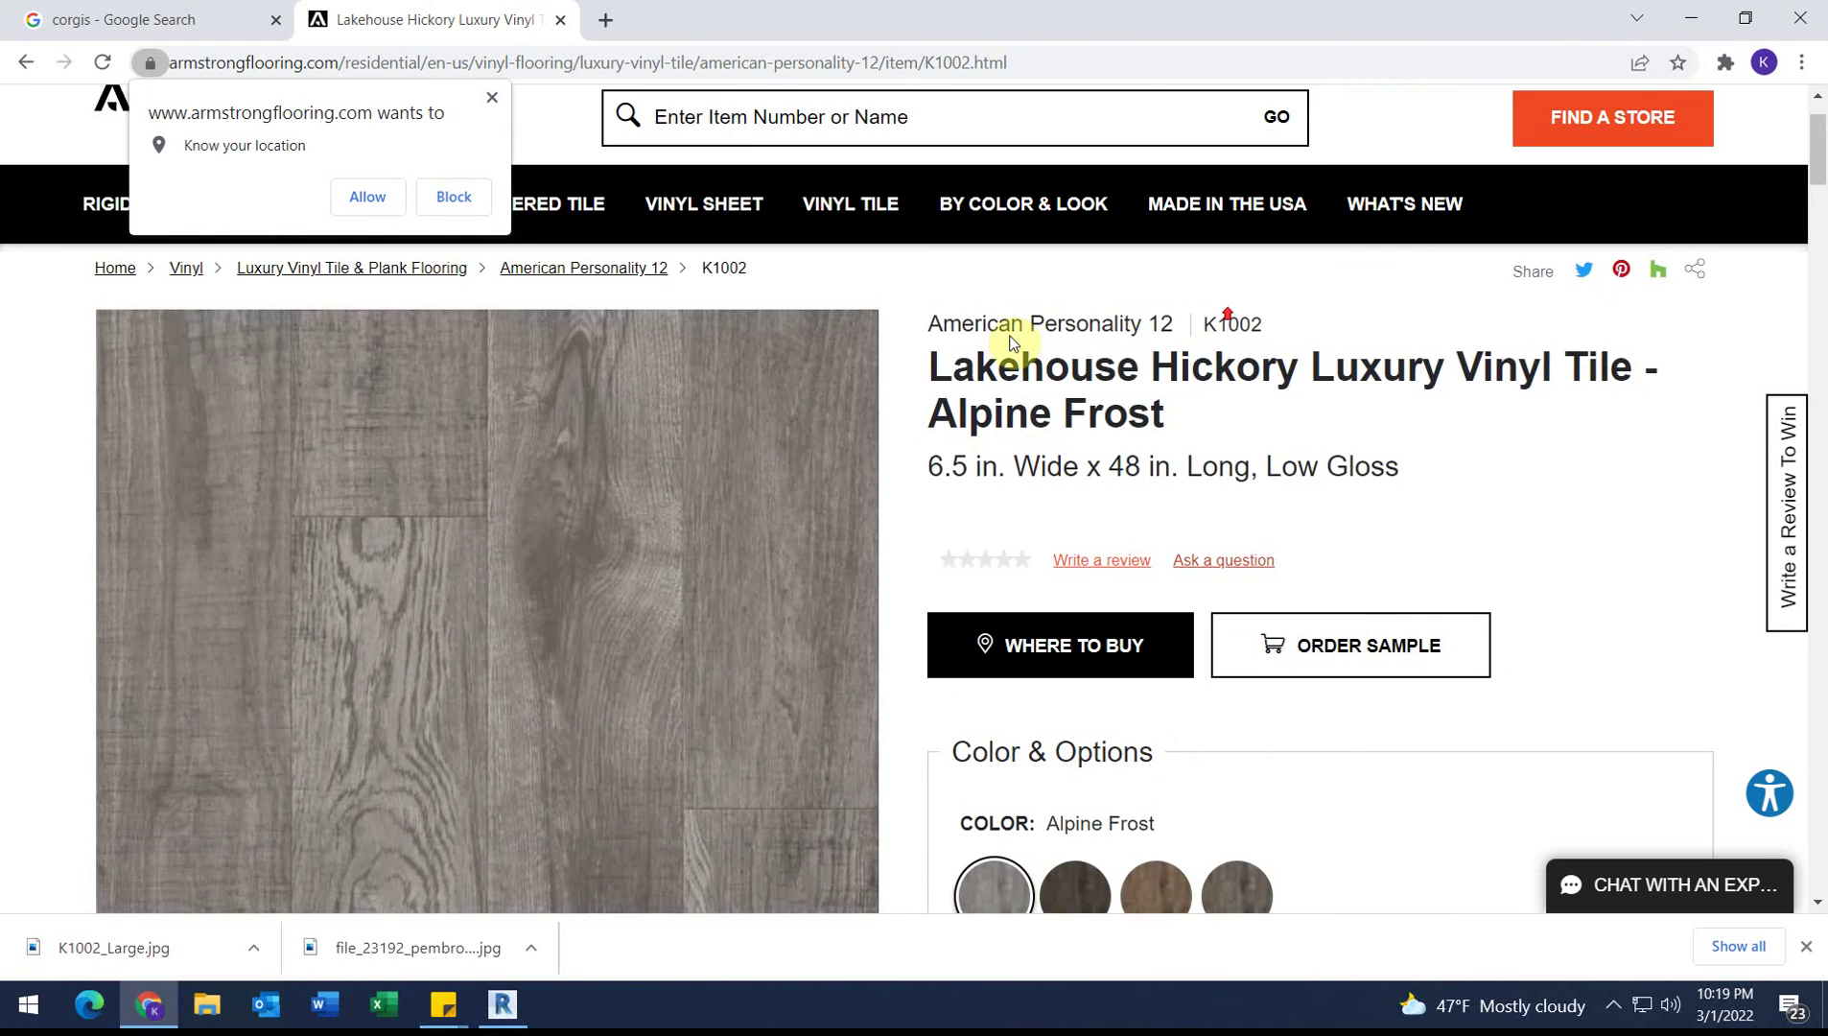
scroll(1000, 467, down, 1)
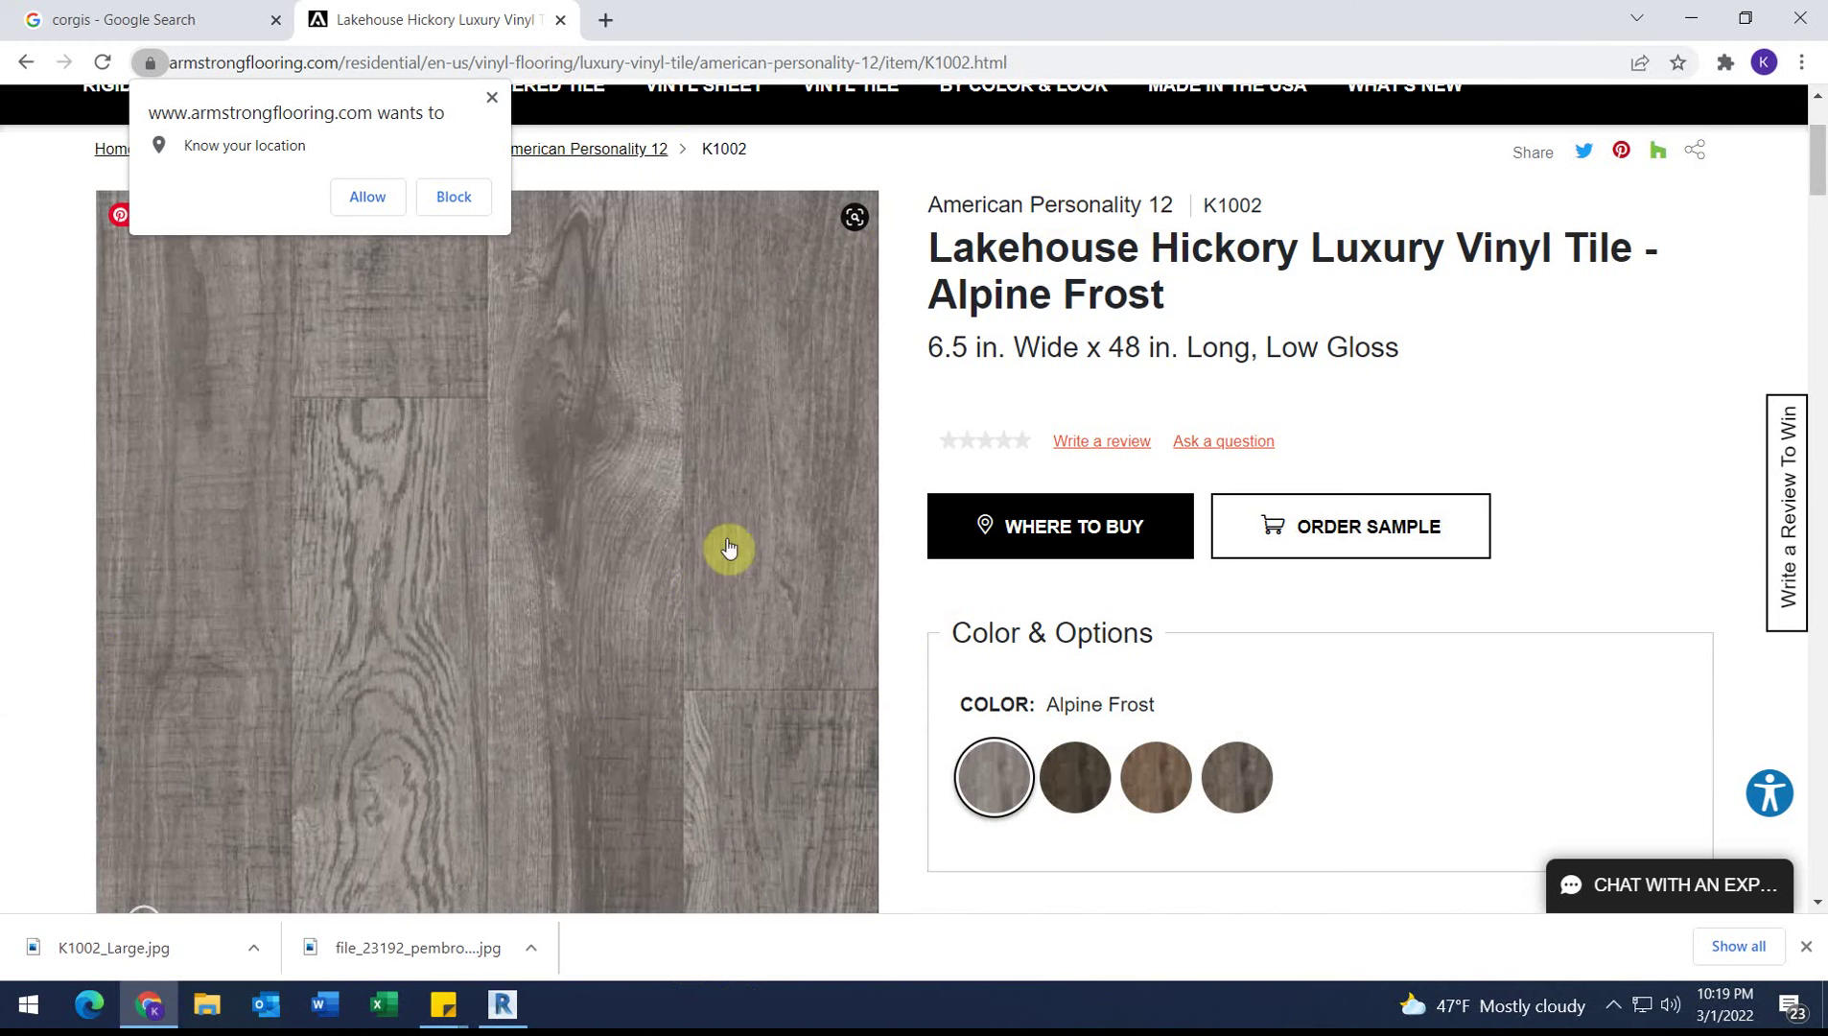
Step: Switch to Revit and load K1002_Large.jpg from the Desktop as the appearance image of the LVT 1 material
click(502, 1004)
click(690, 615)
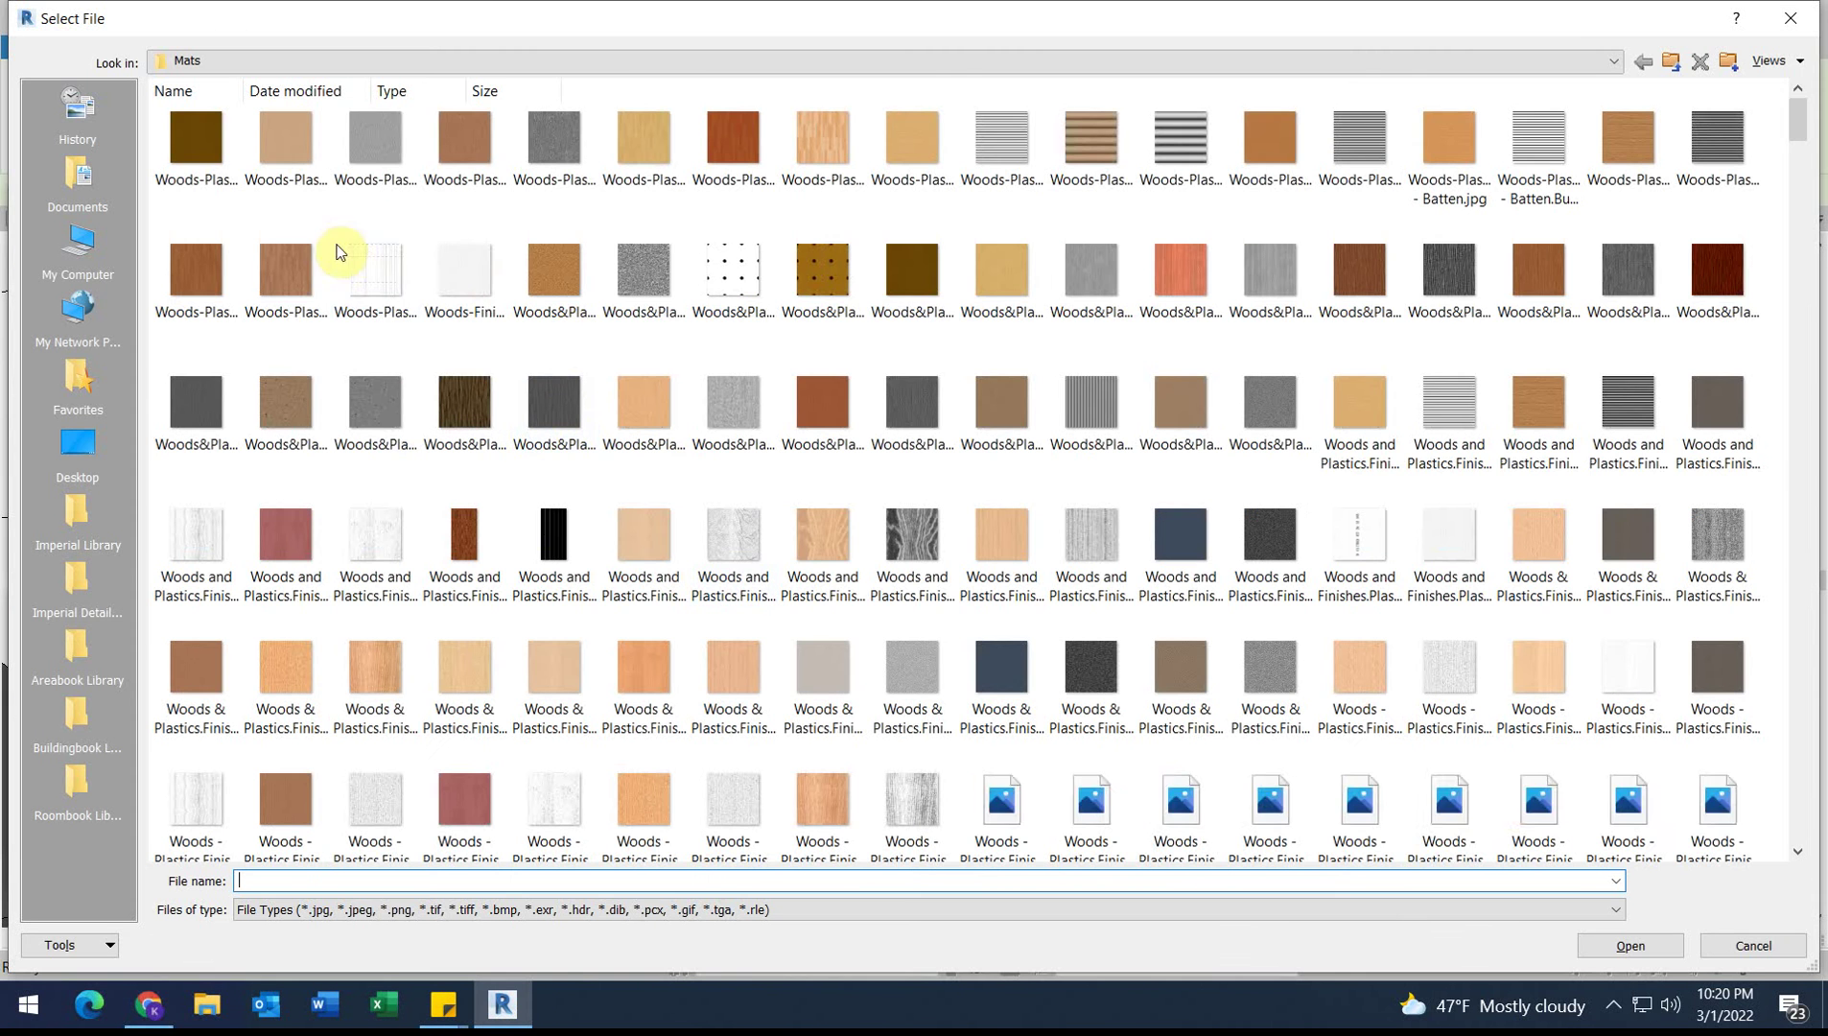
click(61, 448)
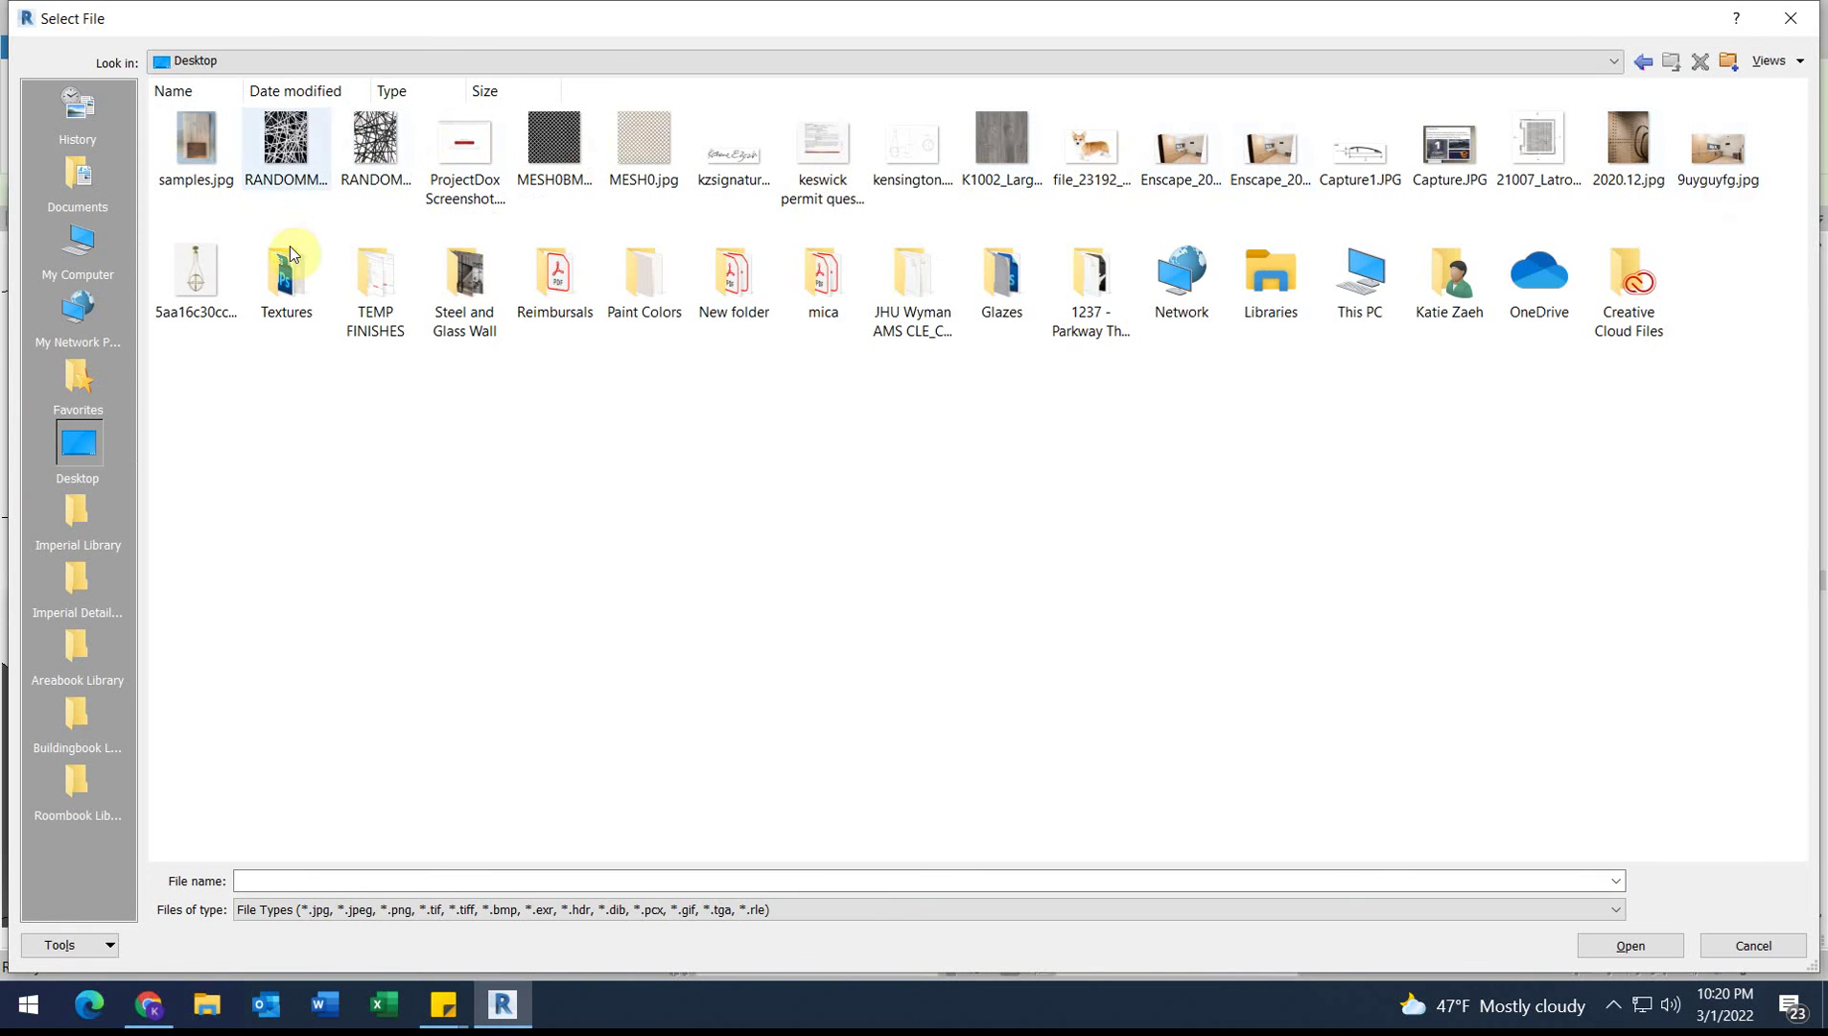
click(1023, 135)
click(1624, 945)
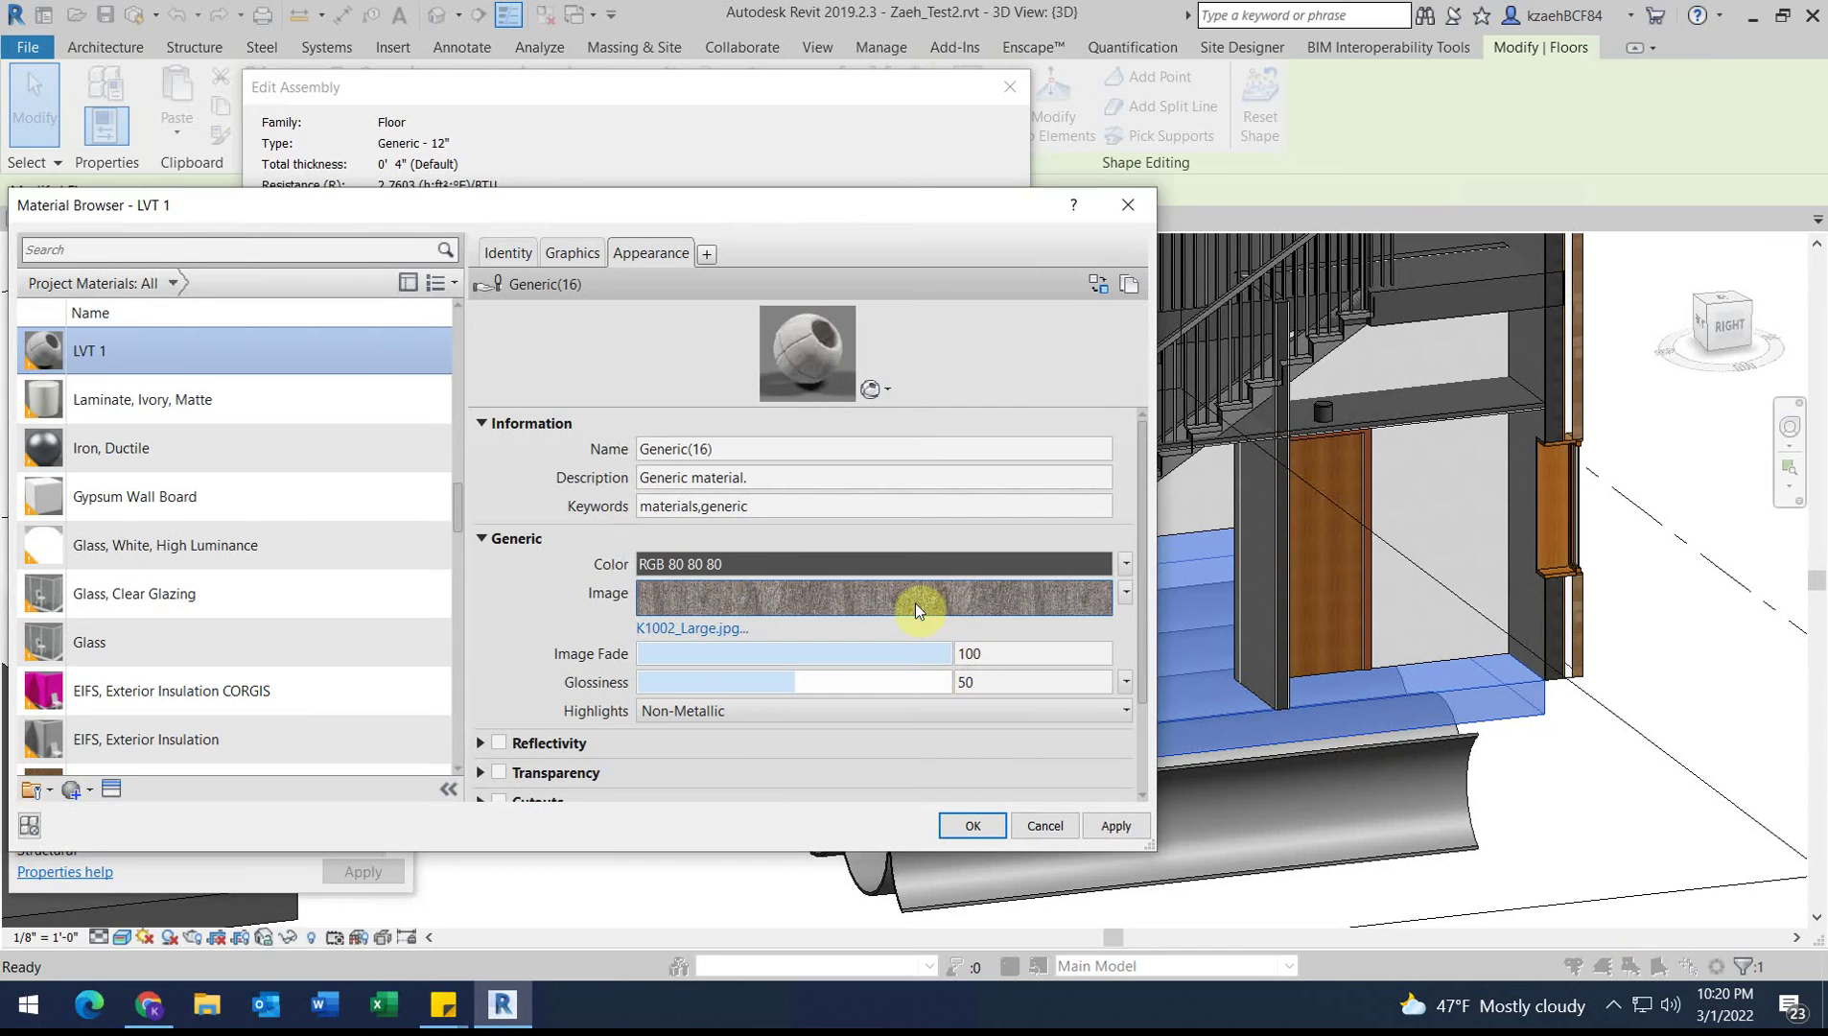
Step: Set the plank texture's sample size to 2'-2" wide and high, and accept LVT 1 as the top floor layer's material
click(688, 612)
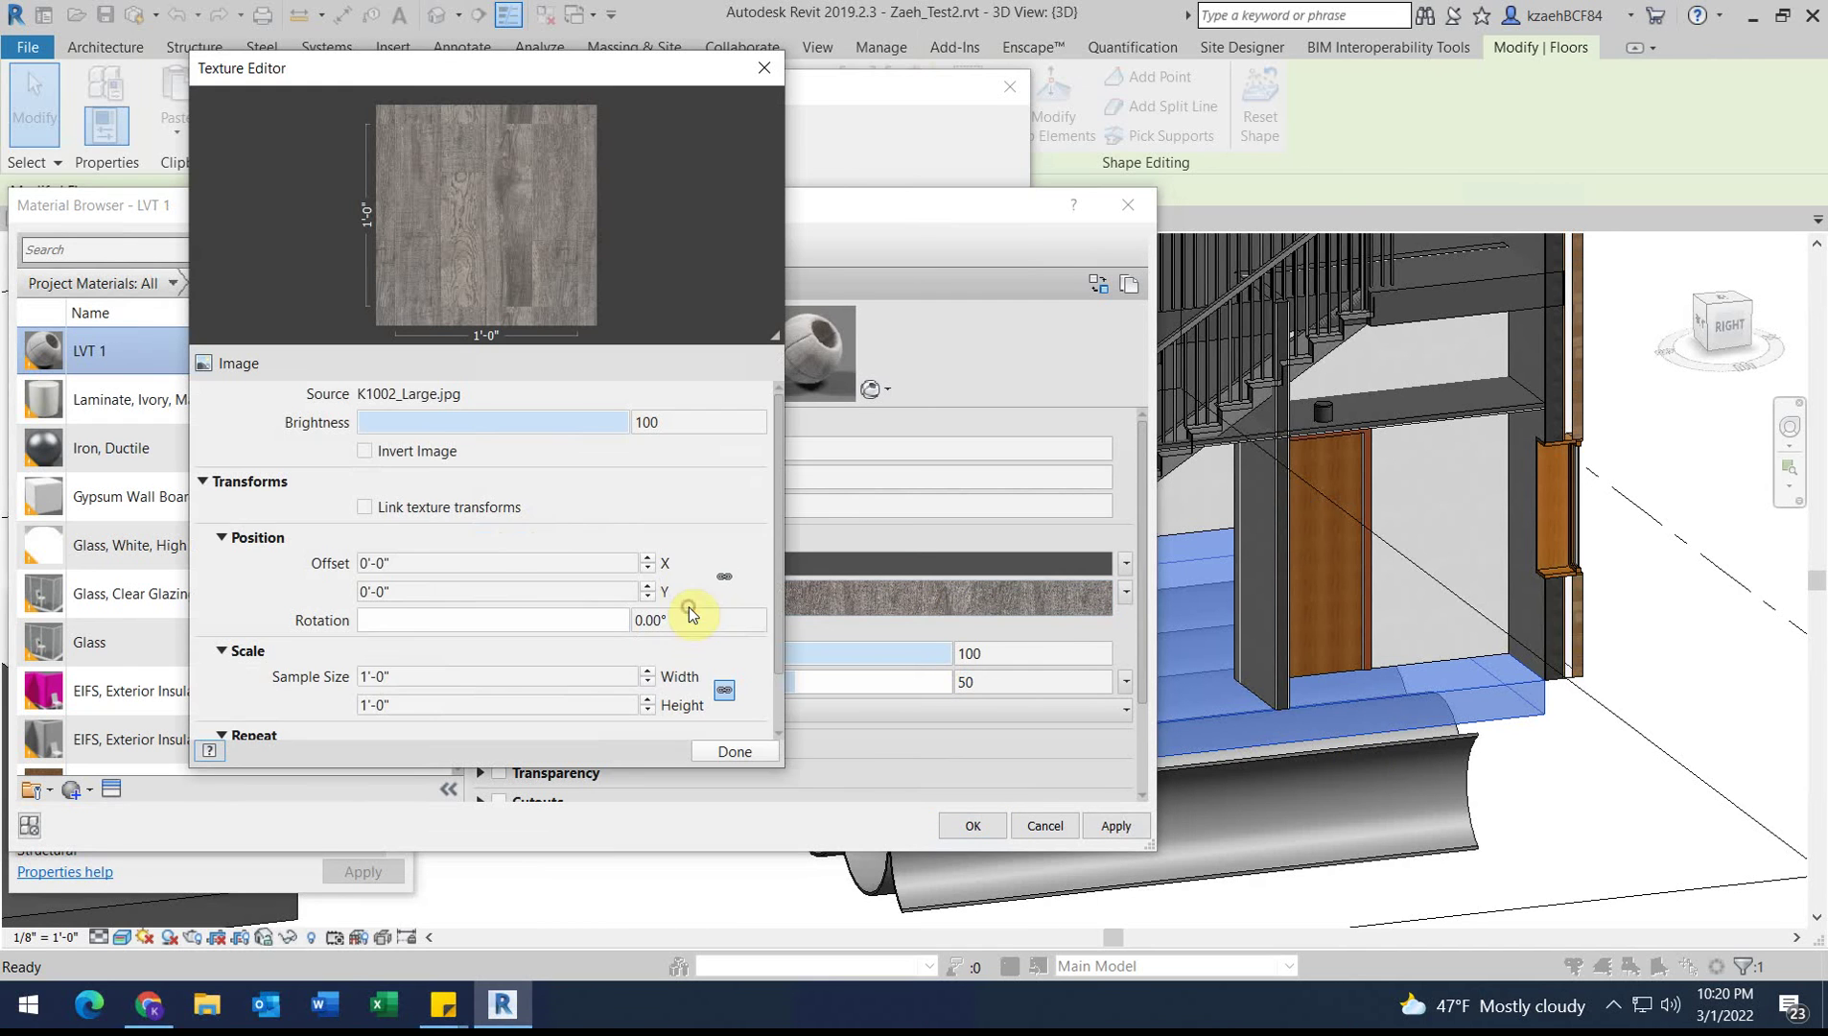
scroll(427, 662, down, 1)
double_click(393, 619)
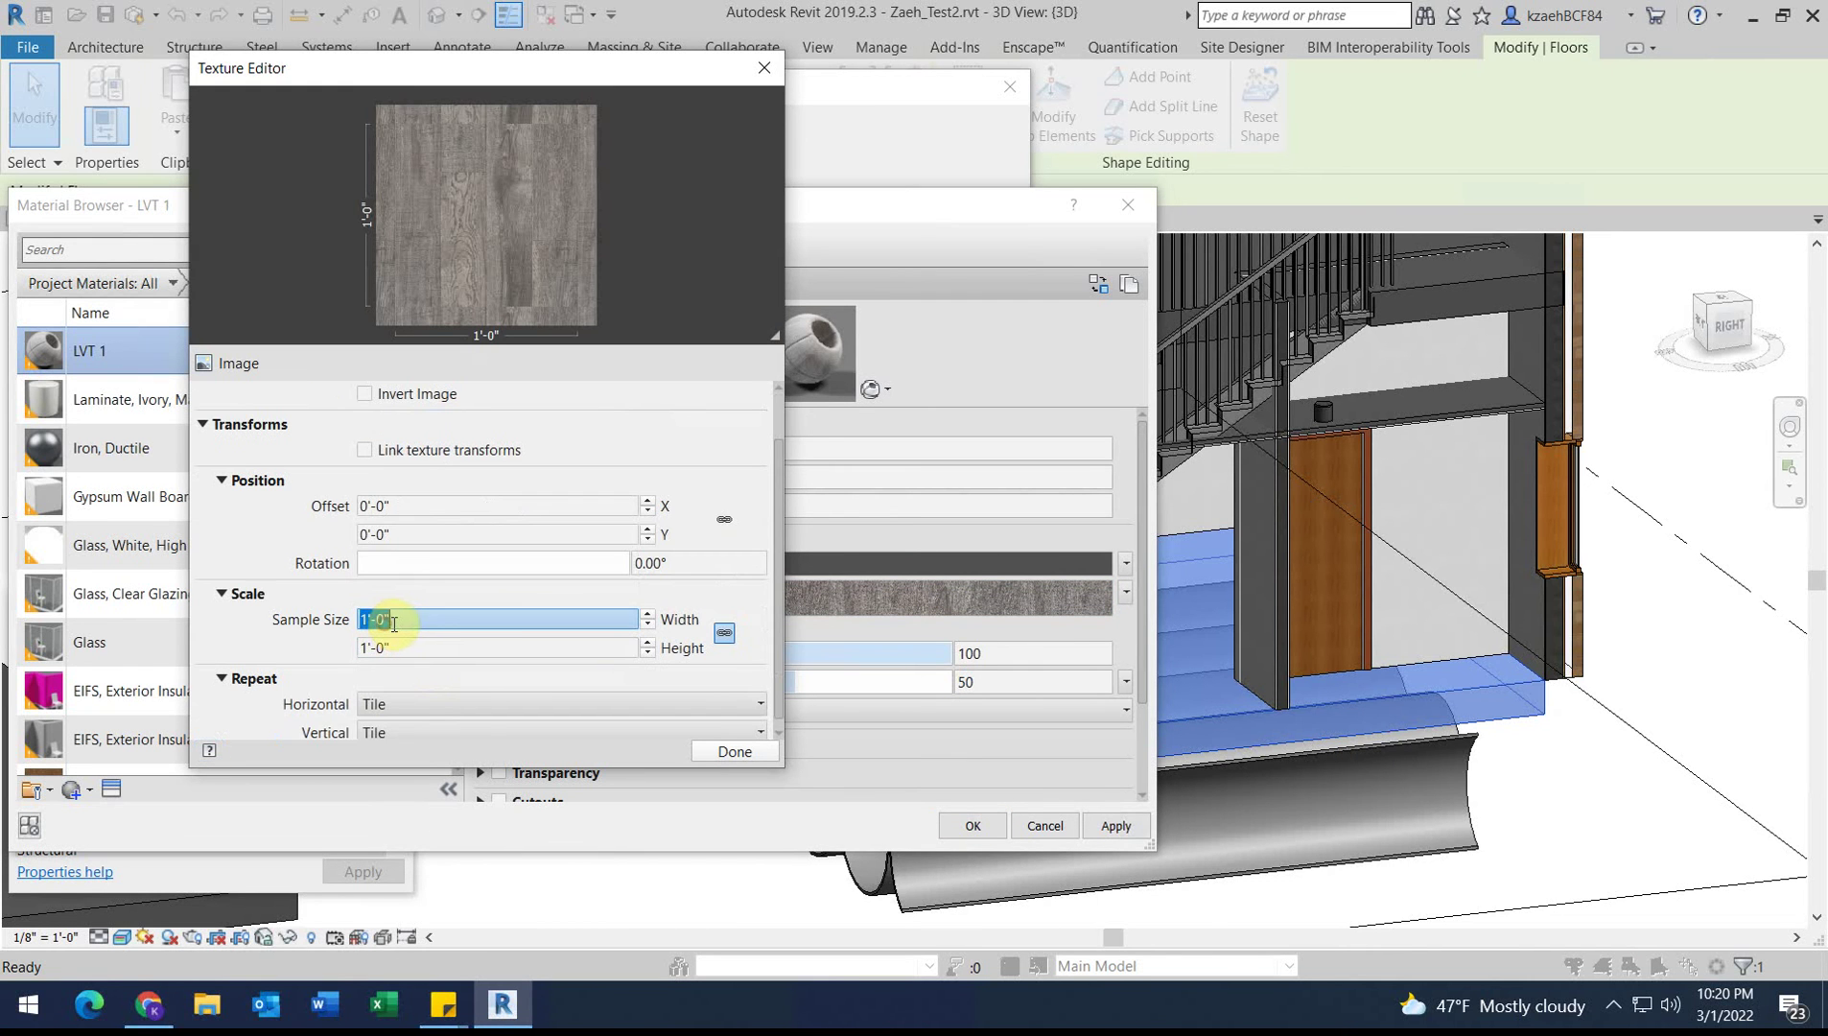
text(2)
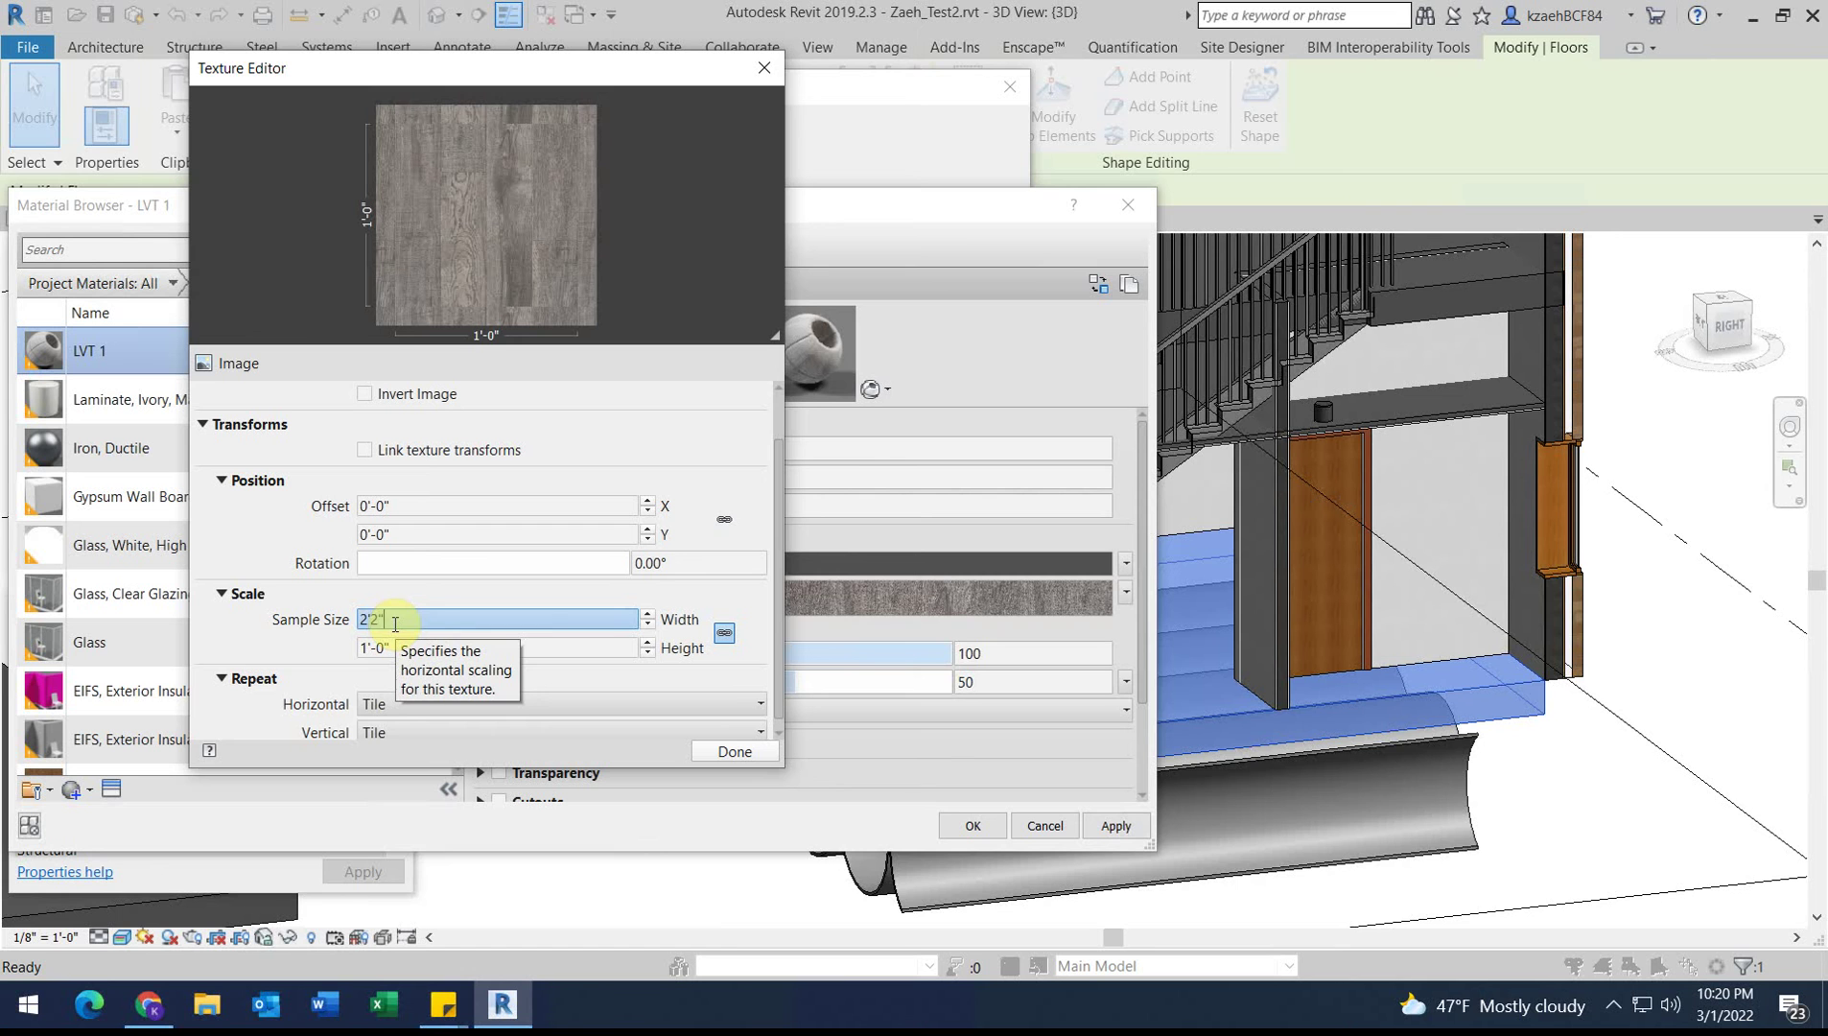
text('2")
click(396, 646)
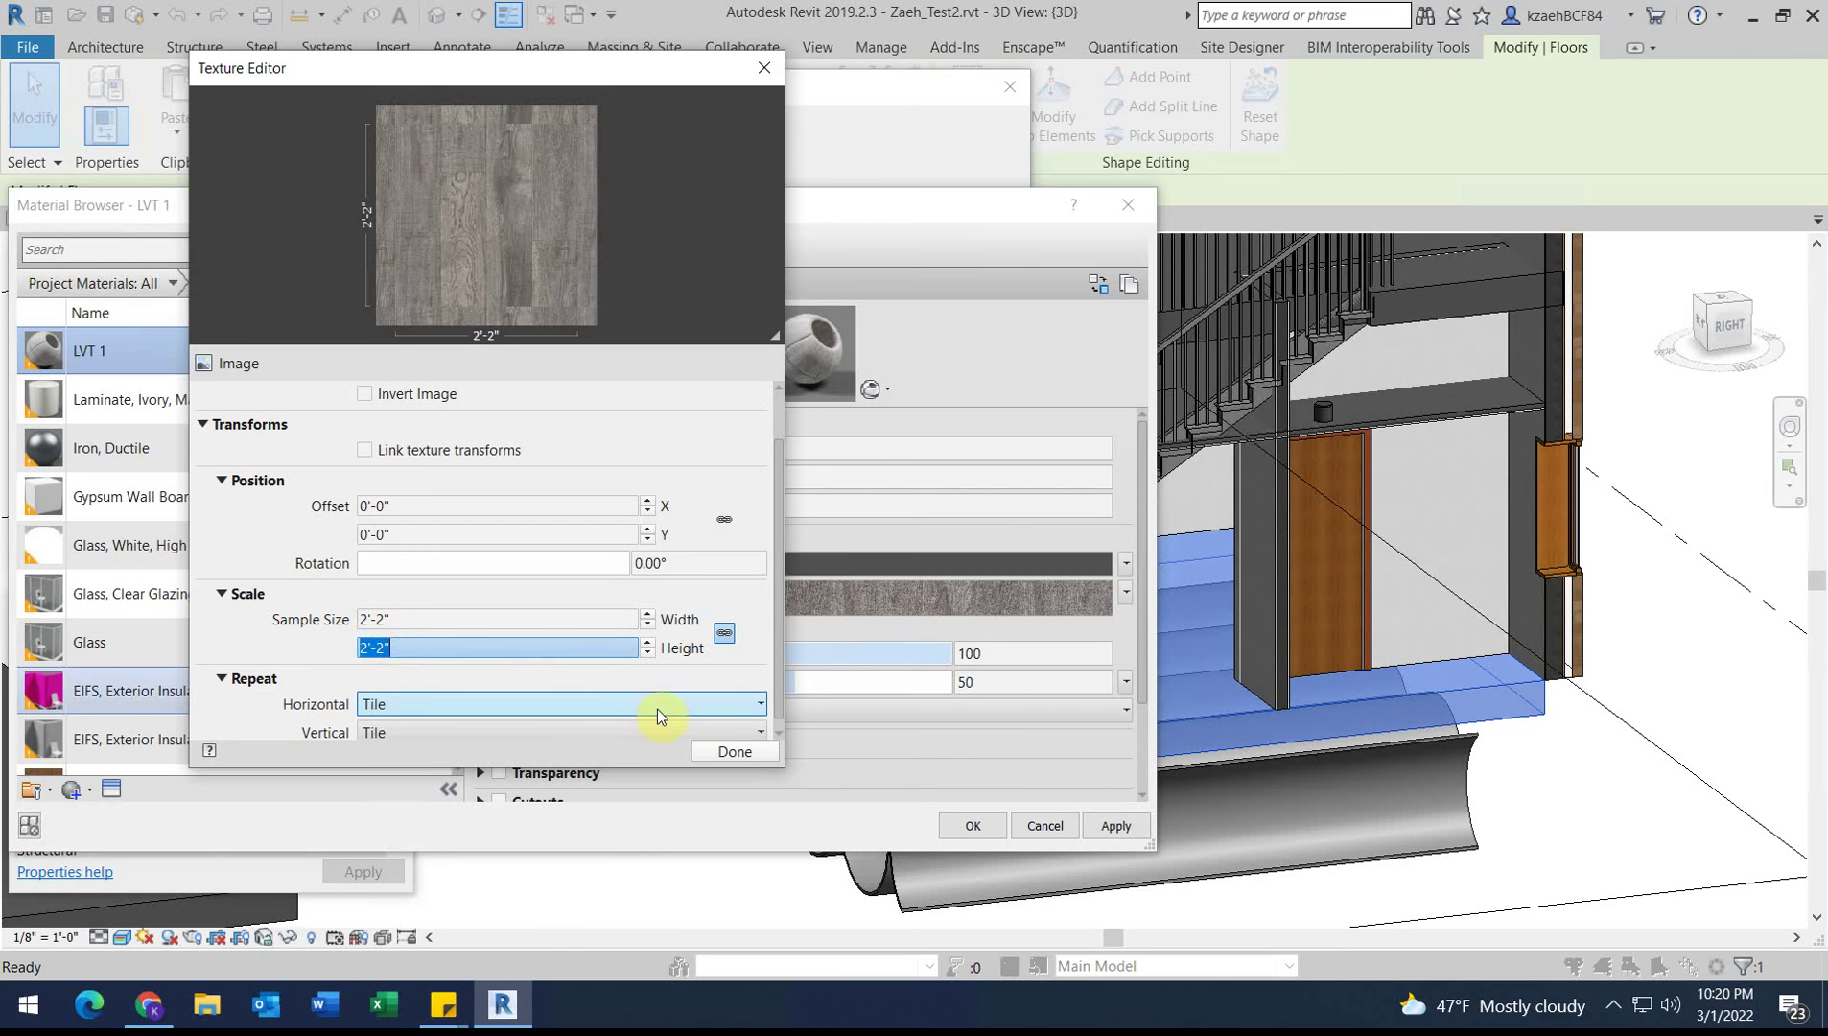
click(733, 751)
click(973, 830)
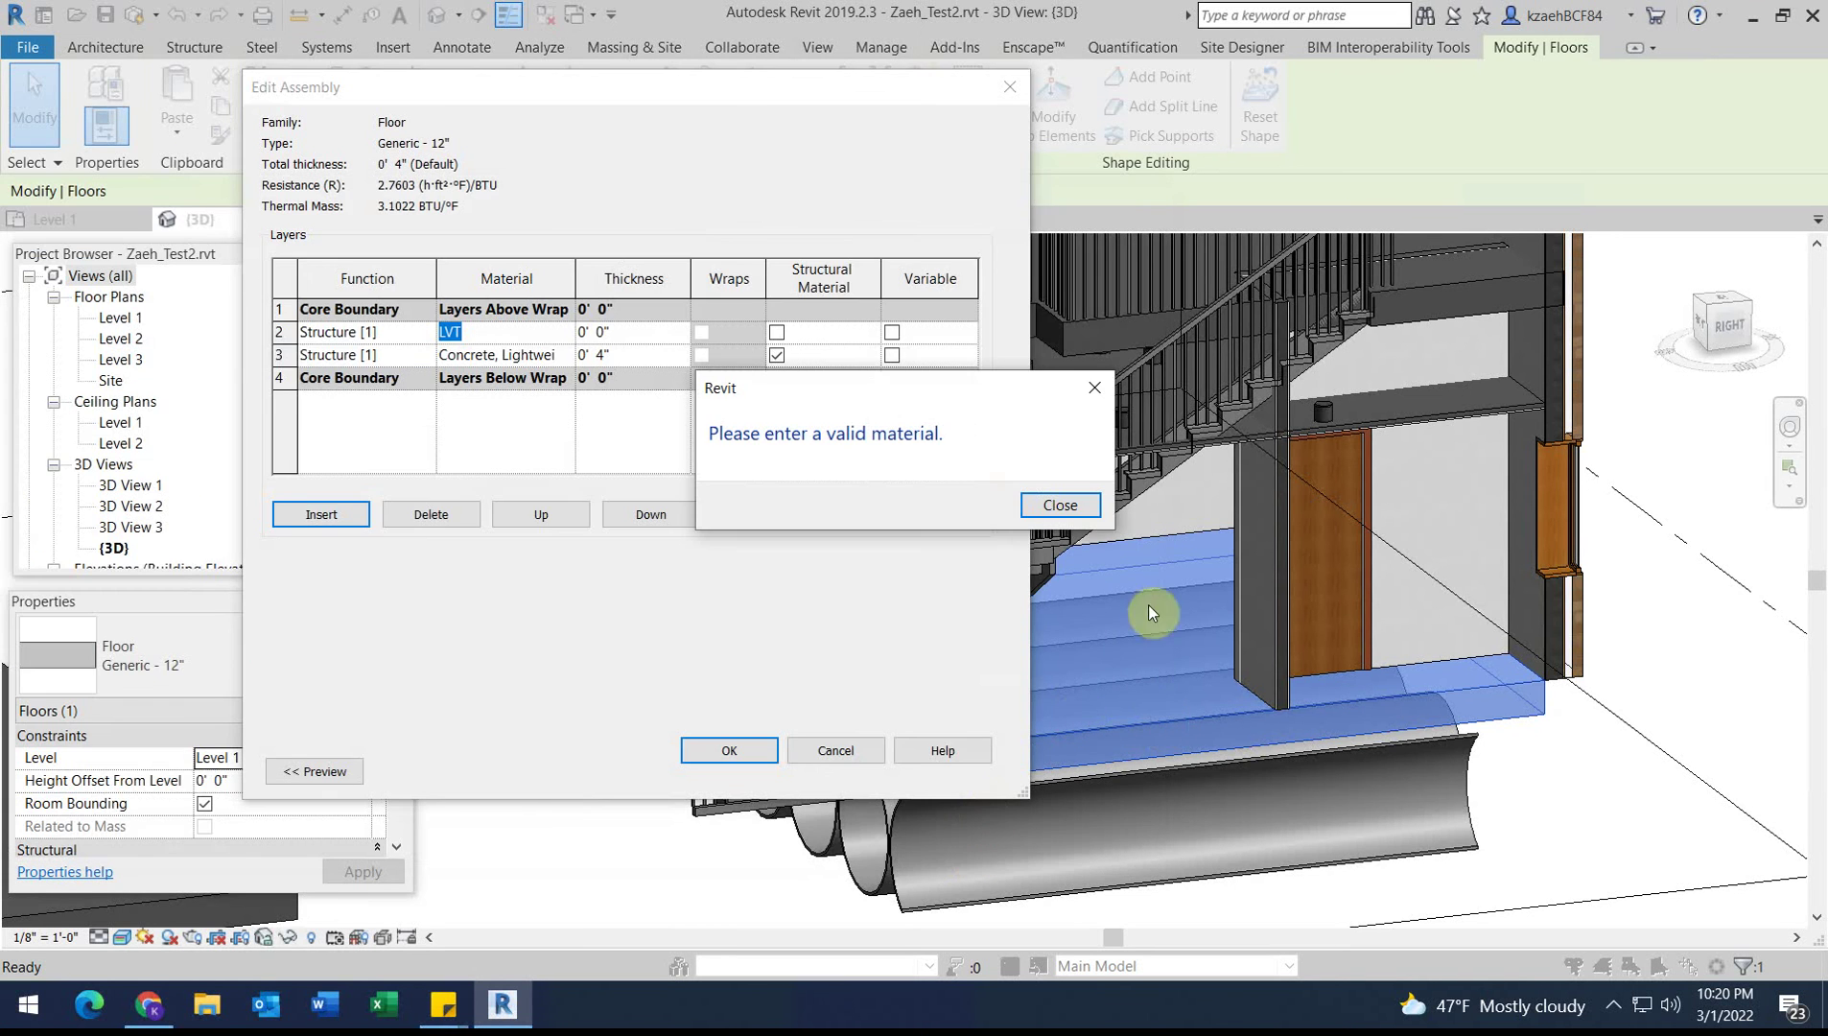
click(1061, 505)
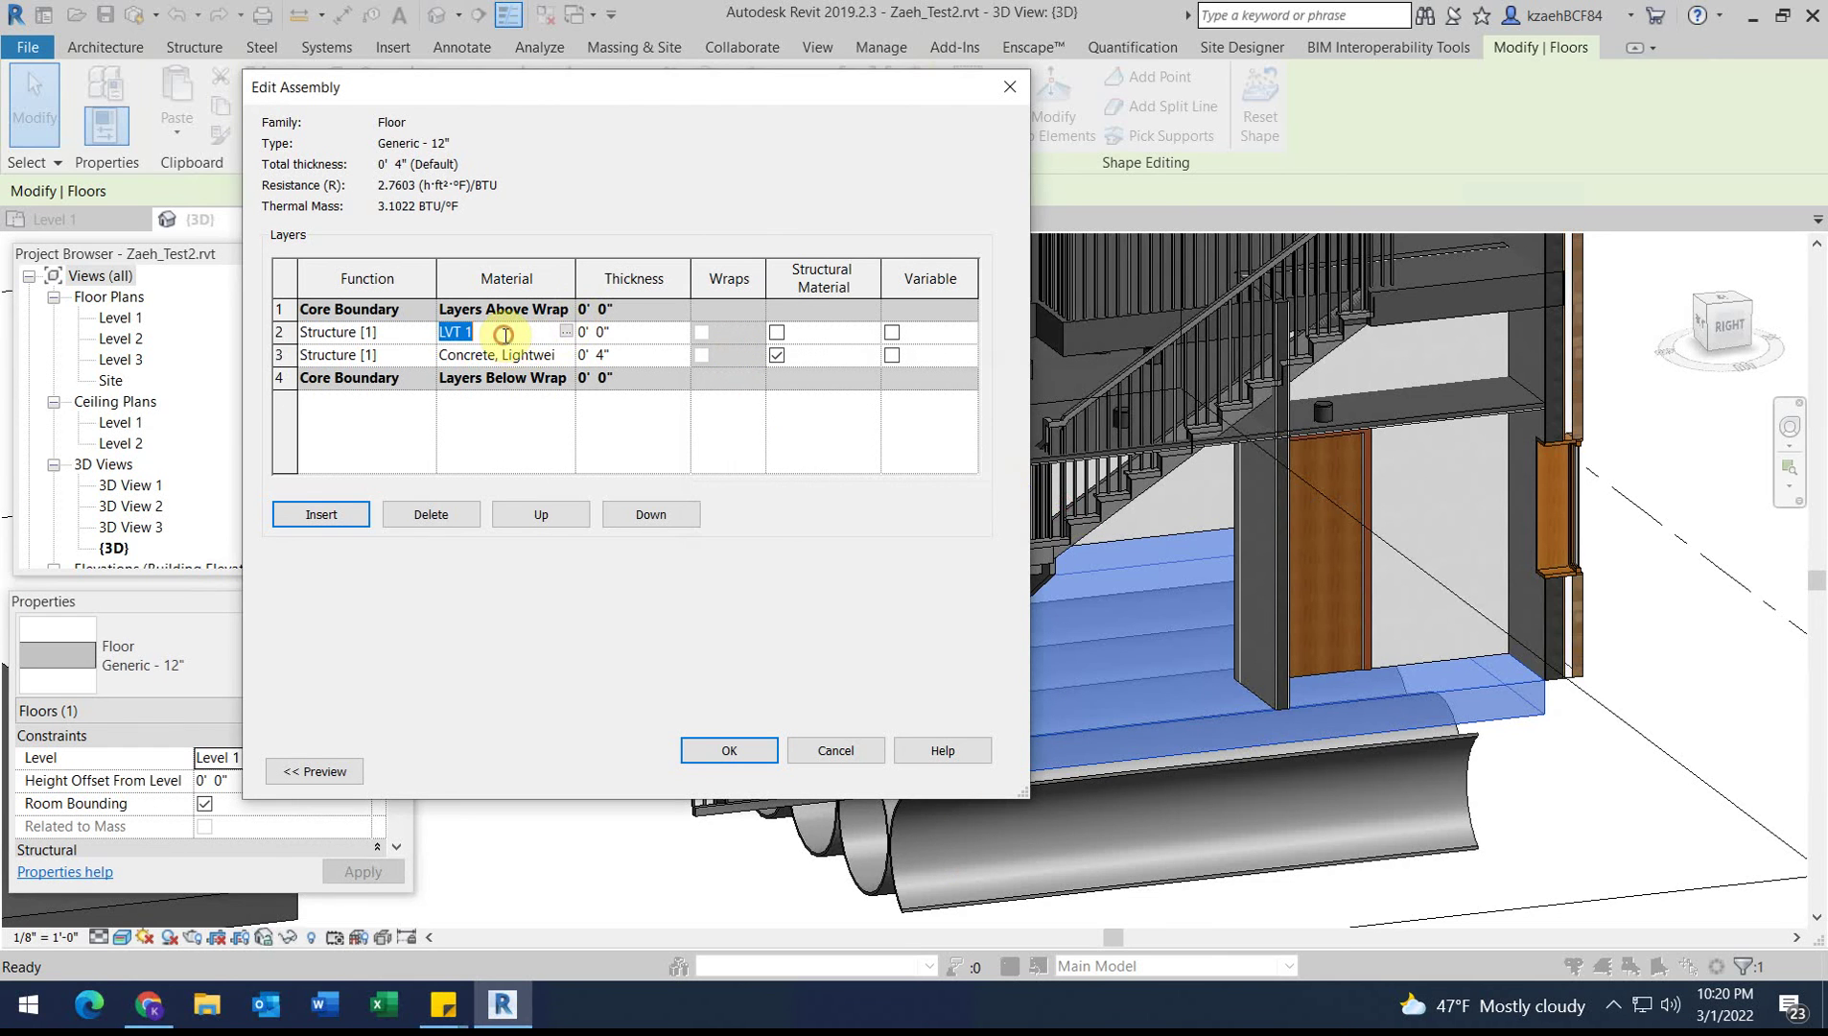
Step: Set the LVT 1 layer's thickness to 3/8" and apply the assembly to the Generic - 12" floor type
click(728, 751)
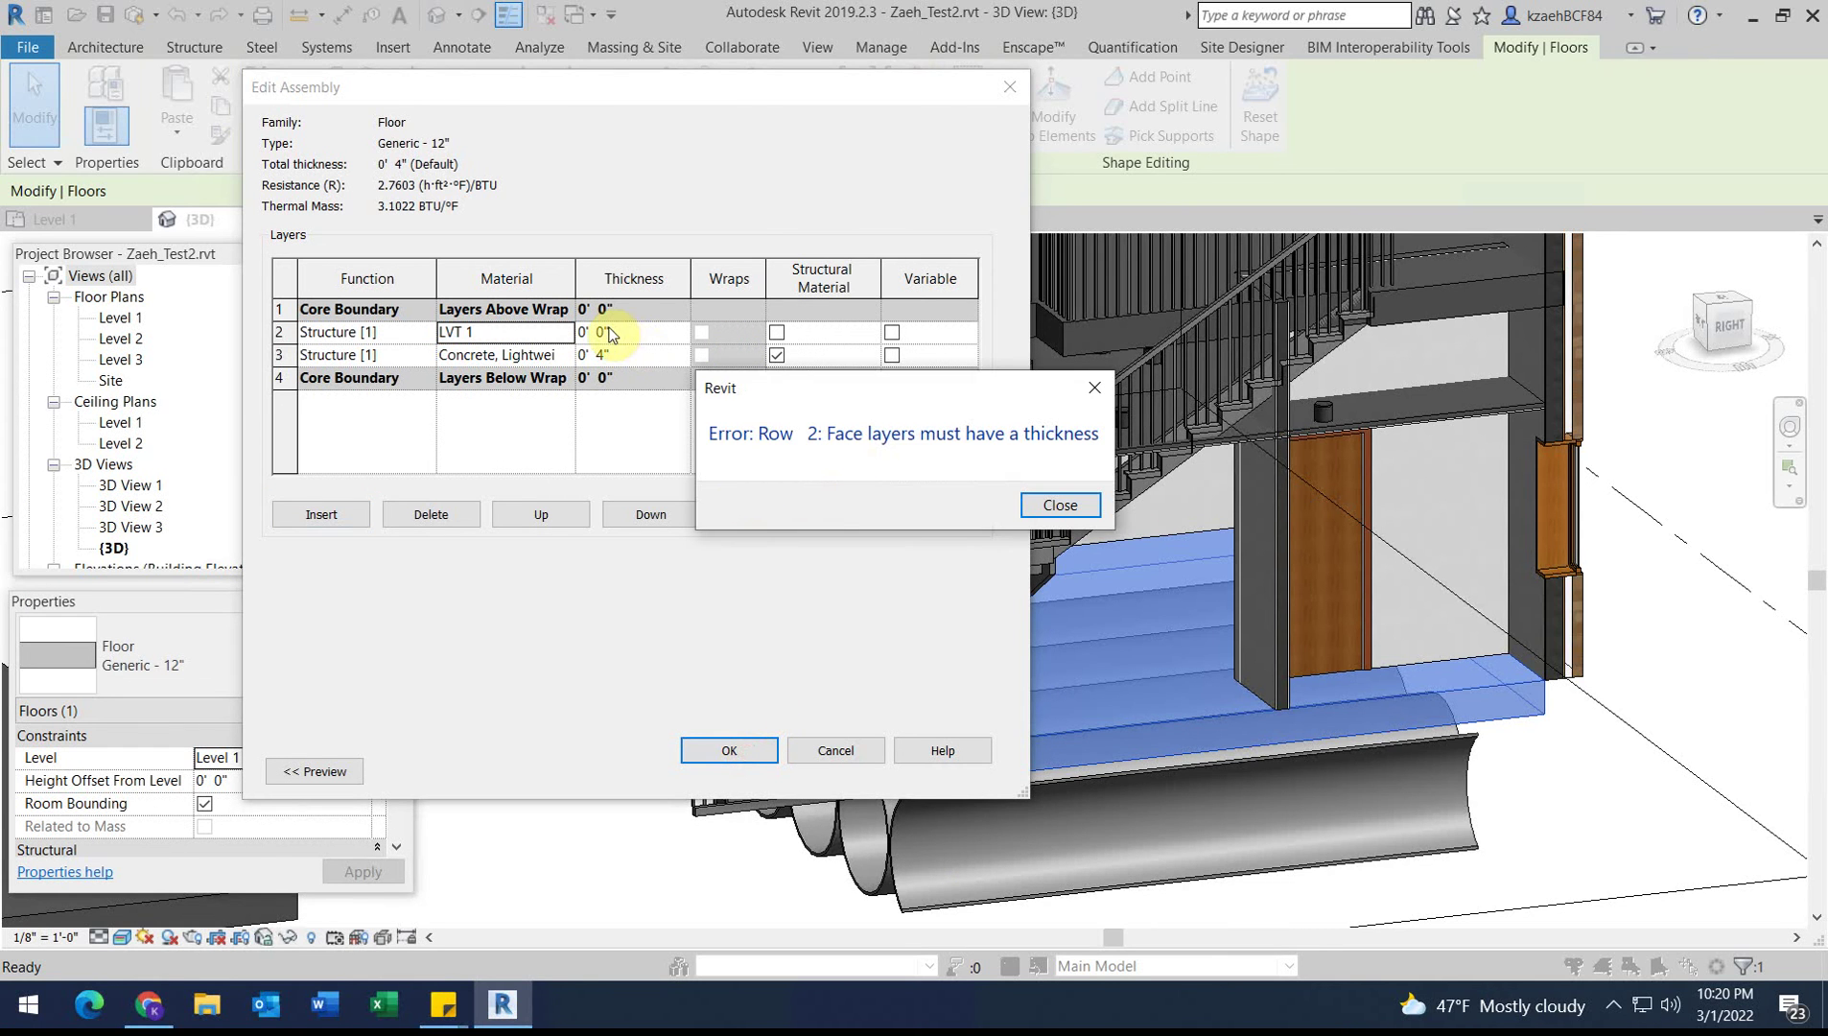
click(1061, 506)
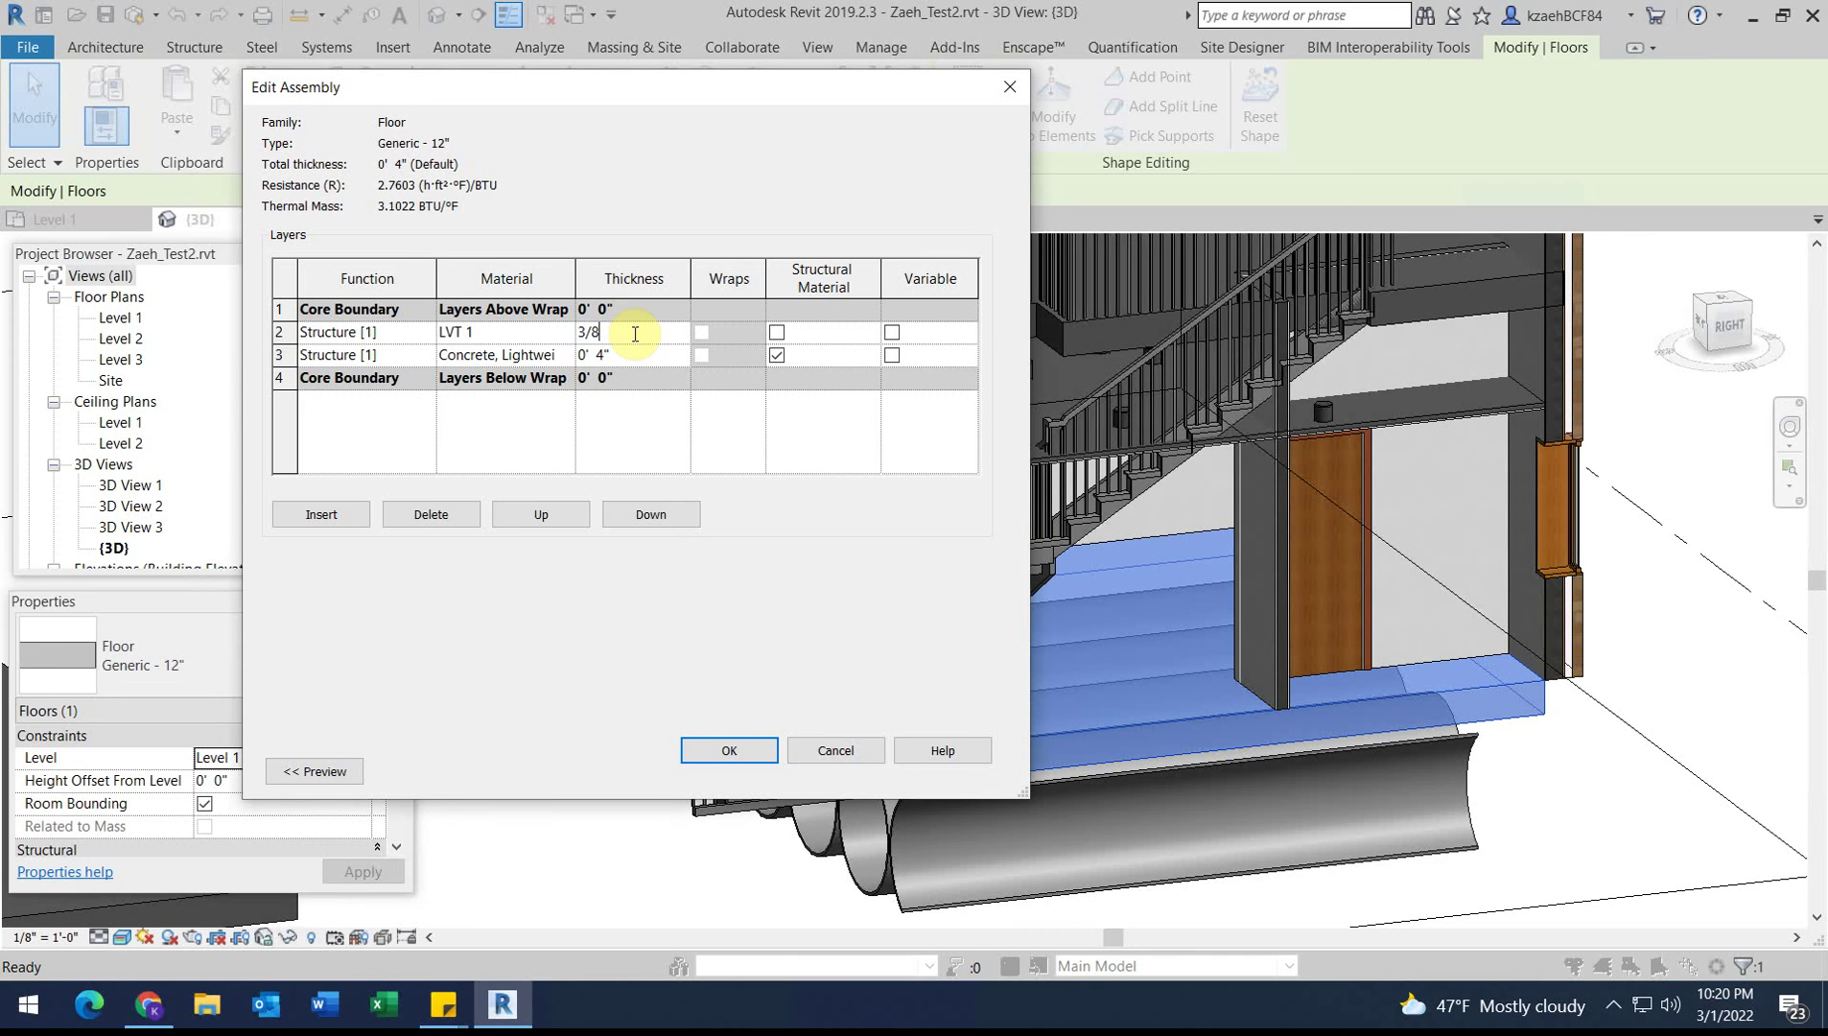
click(754, 756)
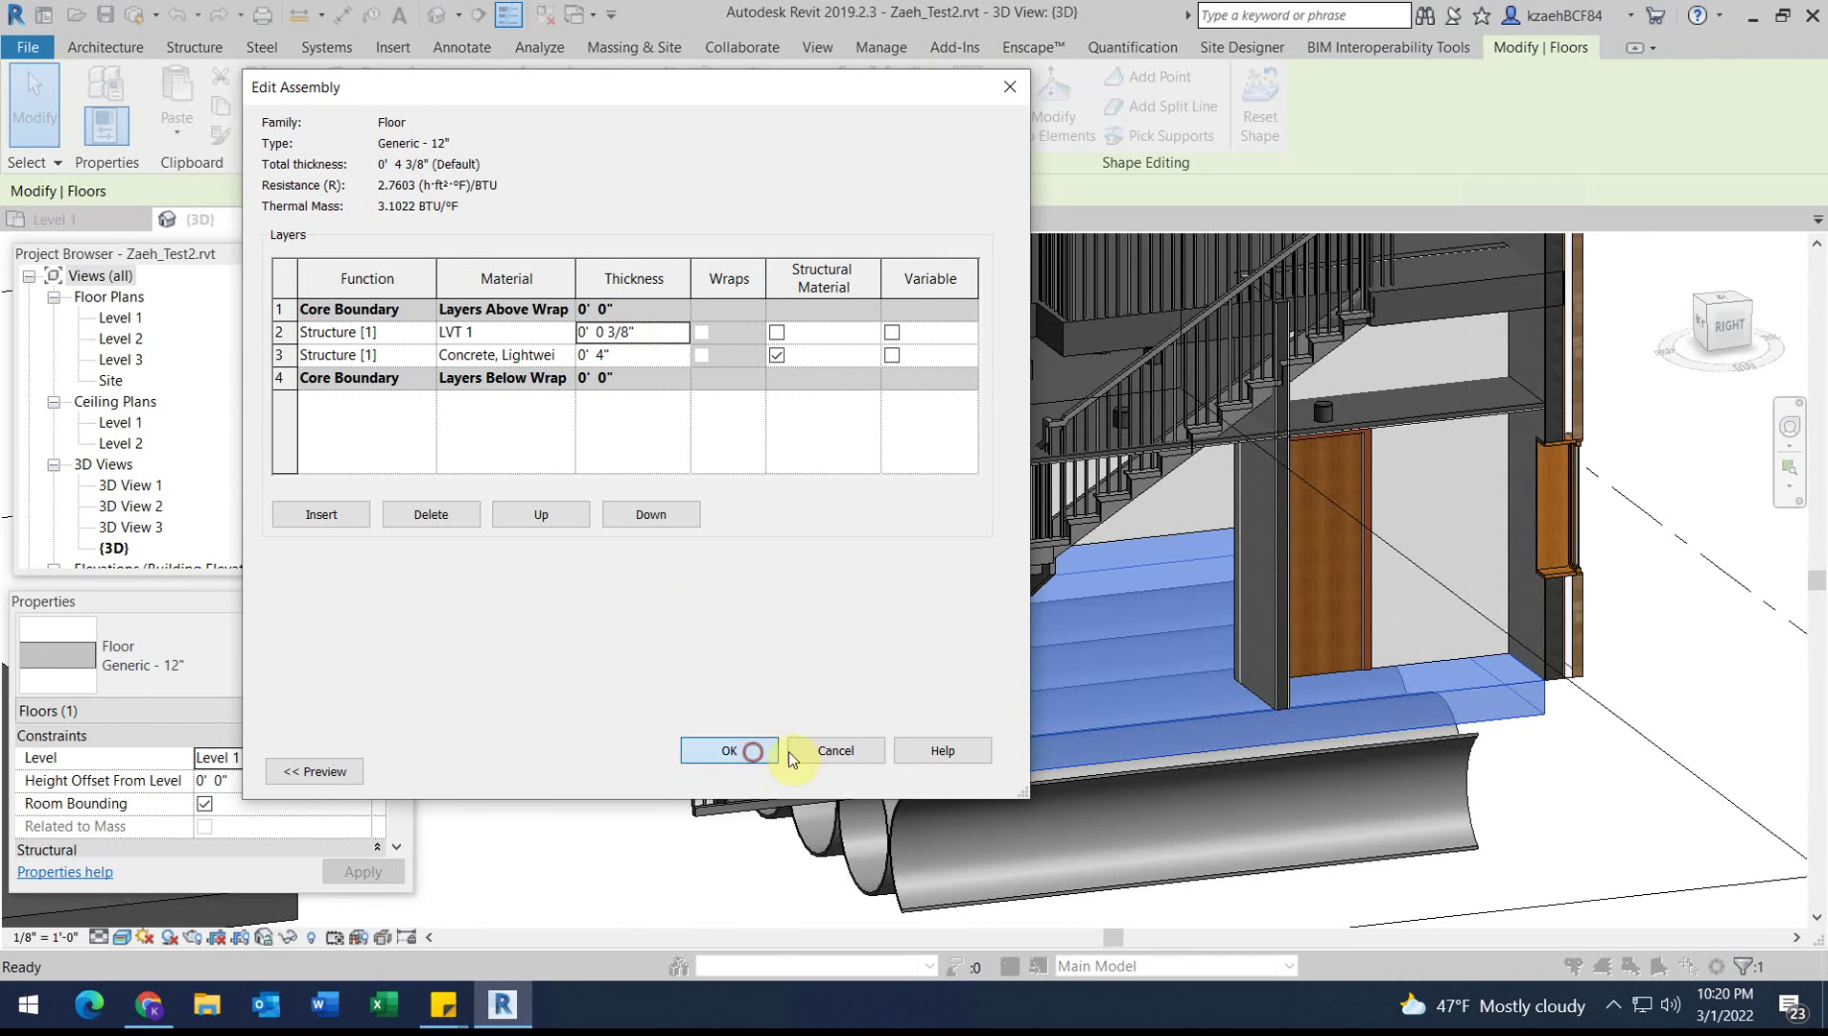
click(757, 766)
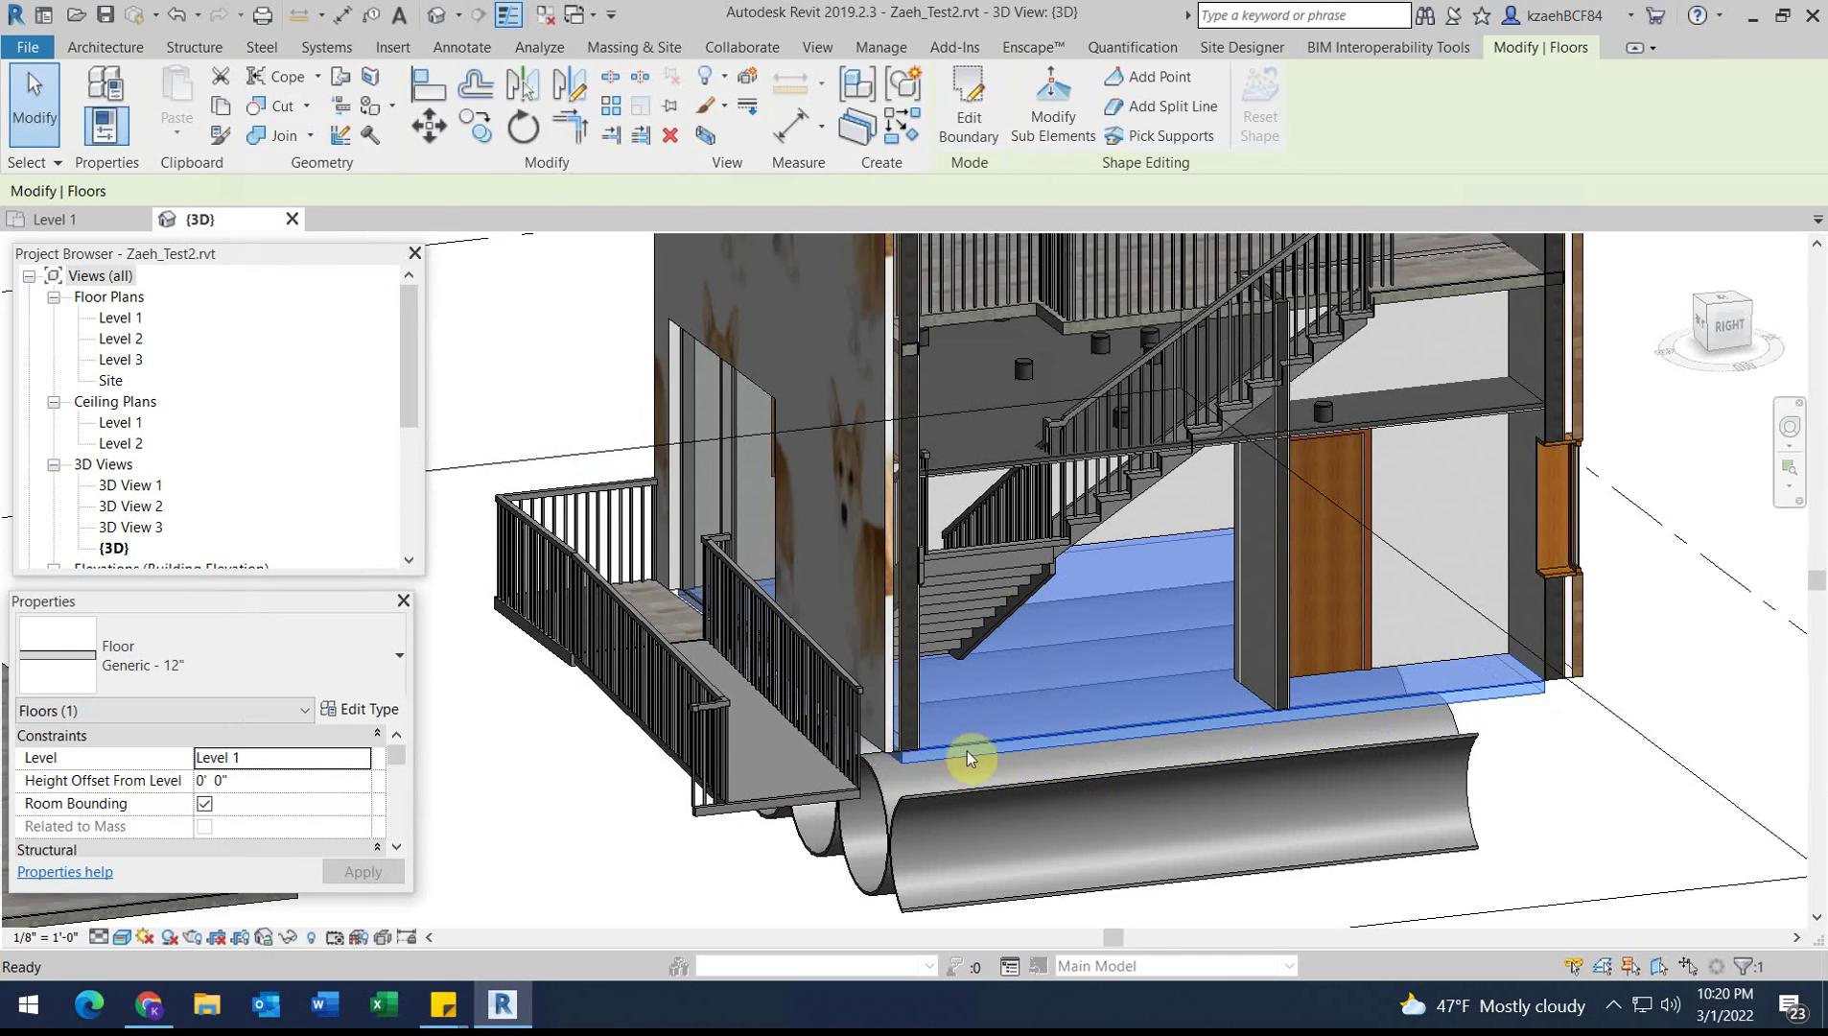
Step: Deselect the floor and examine its LVT plank finish and exposed edge around the stairs in 3D
scroll(908, 738, up, 3)
scroll(1093, 768, up, 2)
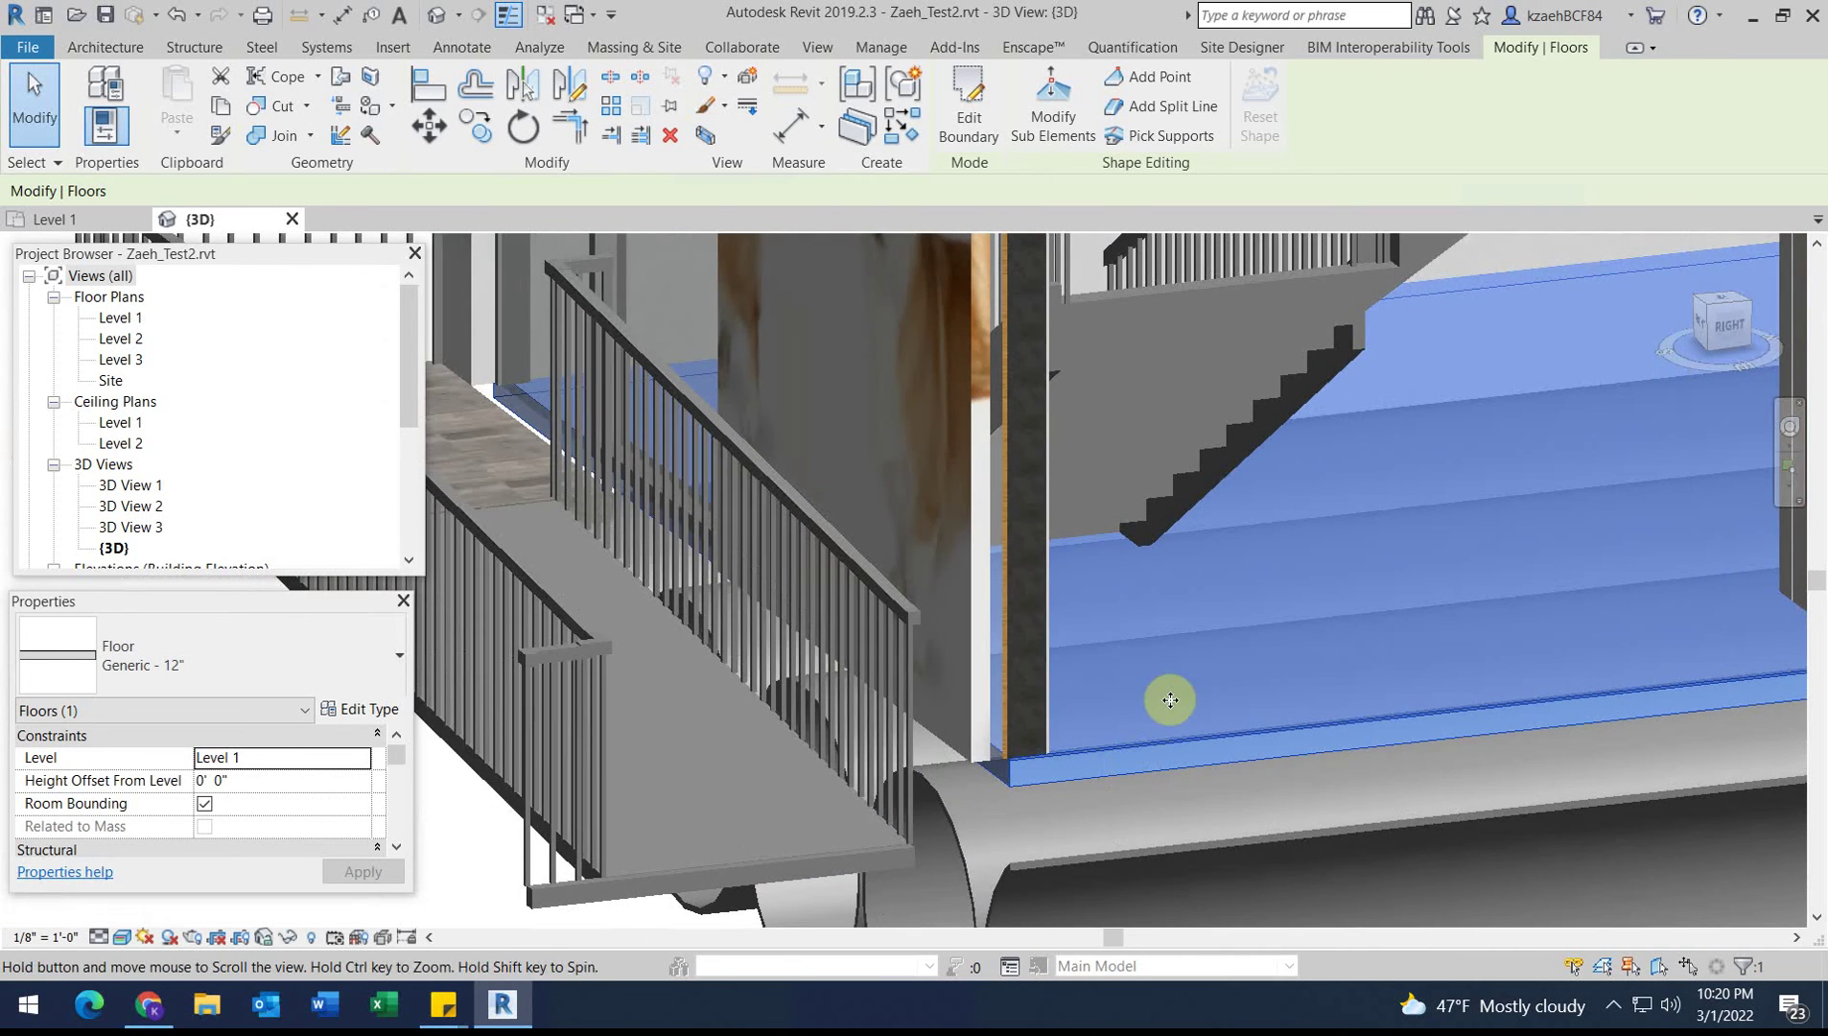
scroll(1171, 702, up, 1)
click(1178, 826)
scroll(1168, 720, up, 3)
key(Escape)
scroll(1139, 681, down, 3)
middle_drag(1306, 586, 1149, 684)
scroll(1147, 684, up, 5)
scroll(1159, 595, up, 2)
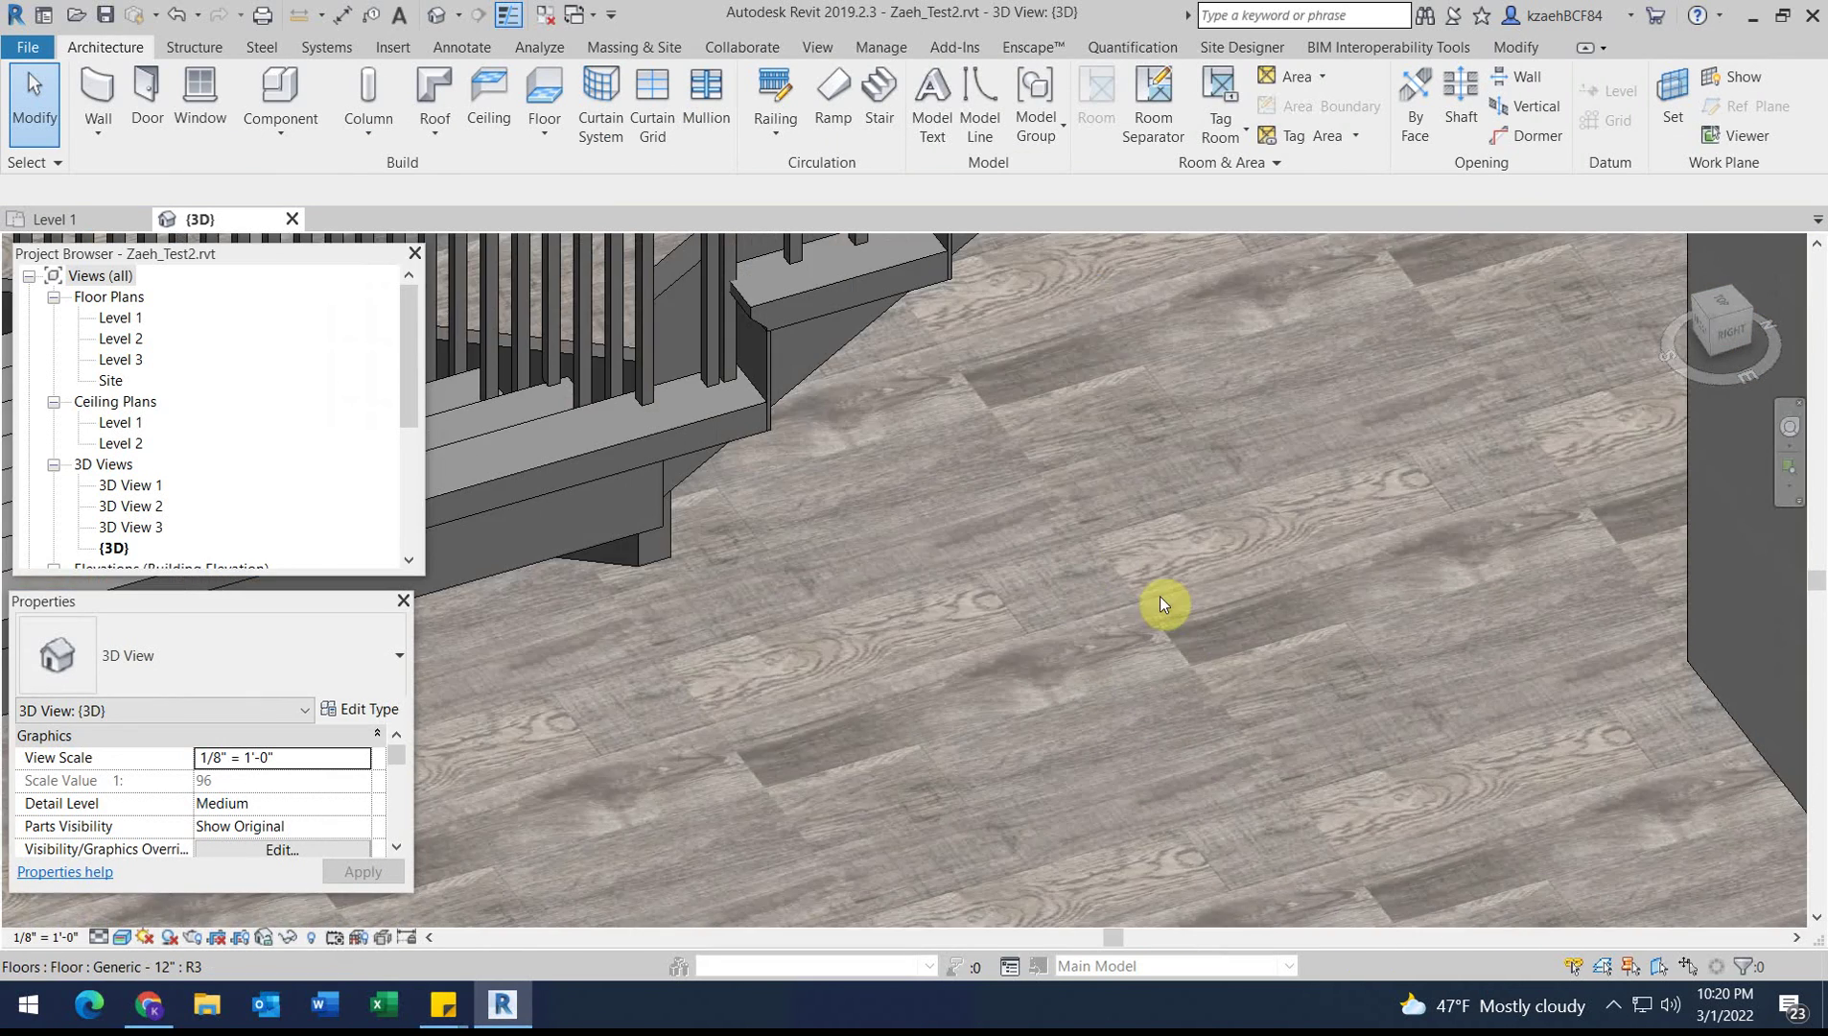
scroll(1159, 595, down, 4)
middle_drag(1198, 709, 708, 490)
shift+middle_drag(738, 633, 838, 610)
scroll(837, 611, down, 4)
middle_drag(763, 350, 767, 799)
scroll(843, 709, up, 4)
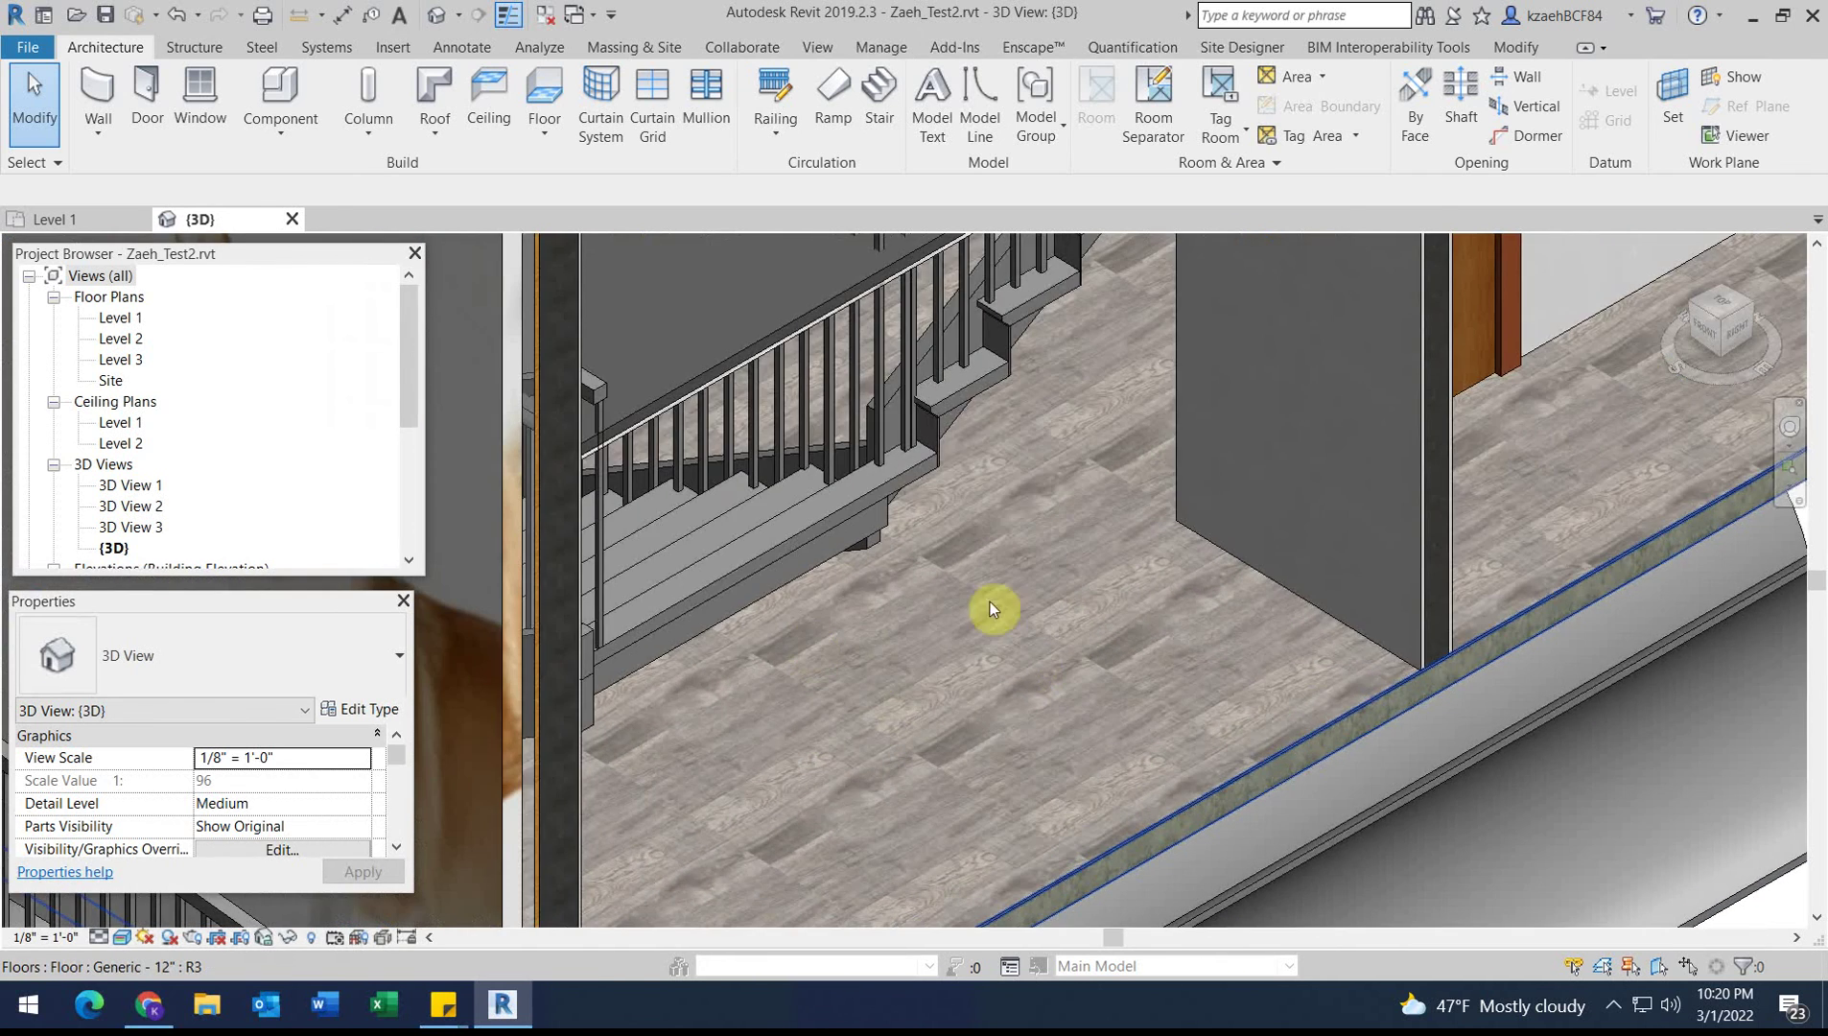
Step: Switch to Chrome and search Google Images in a new tab for LVT WOOD LOOK SEAMLESS TEXTURE
click(146, 1002)
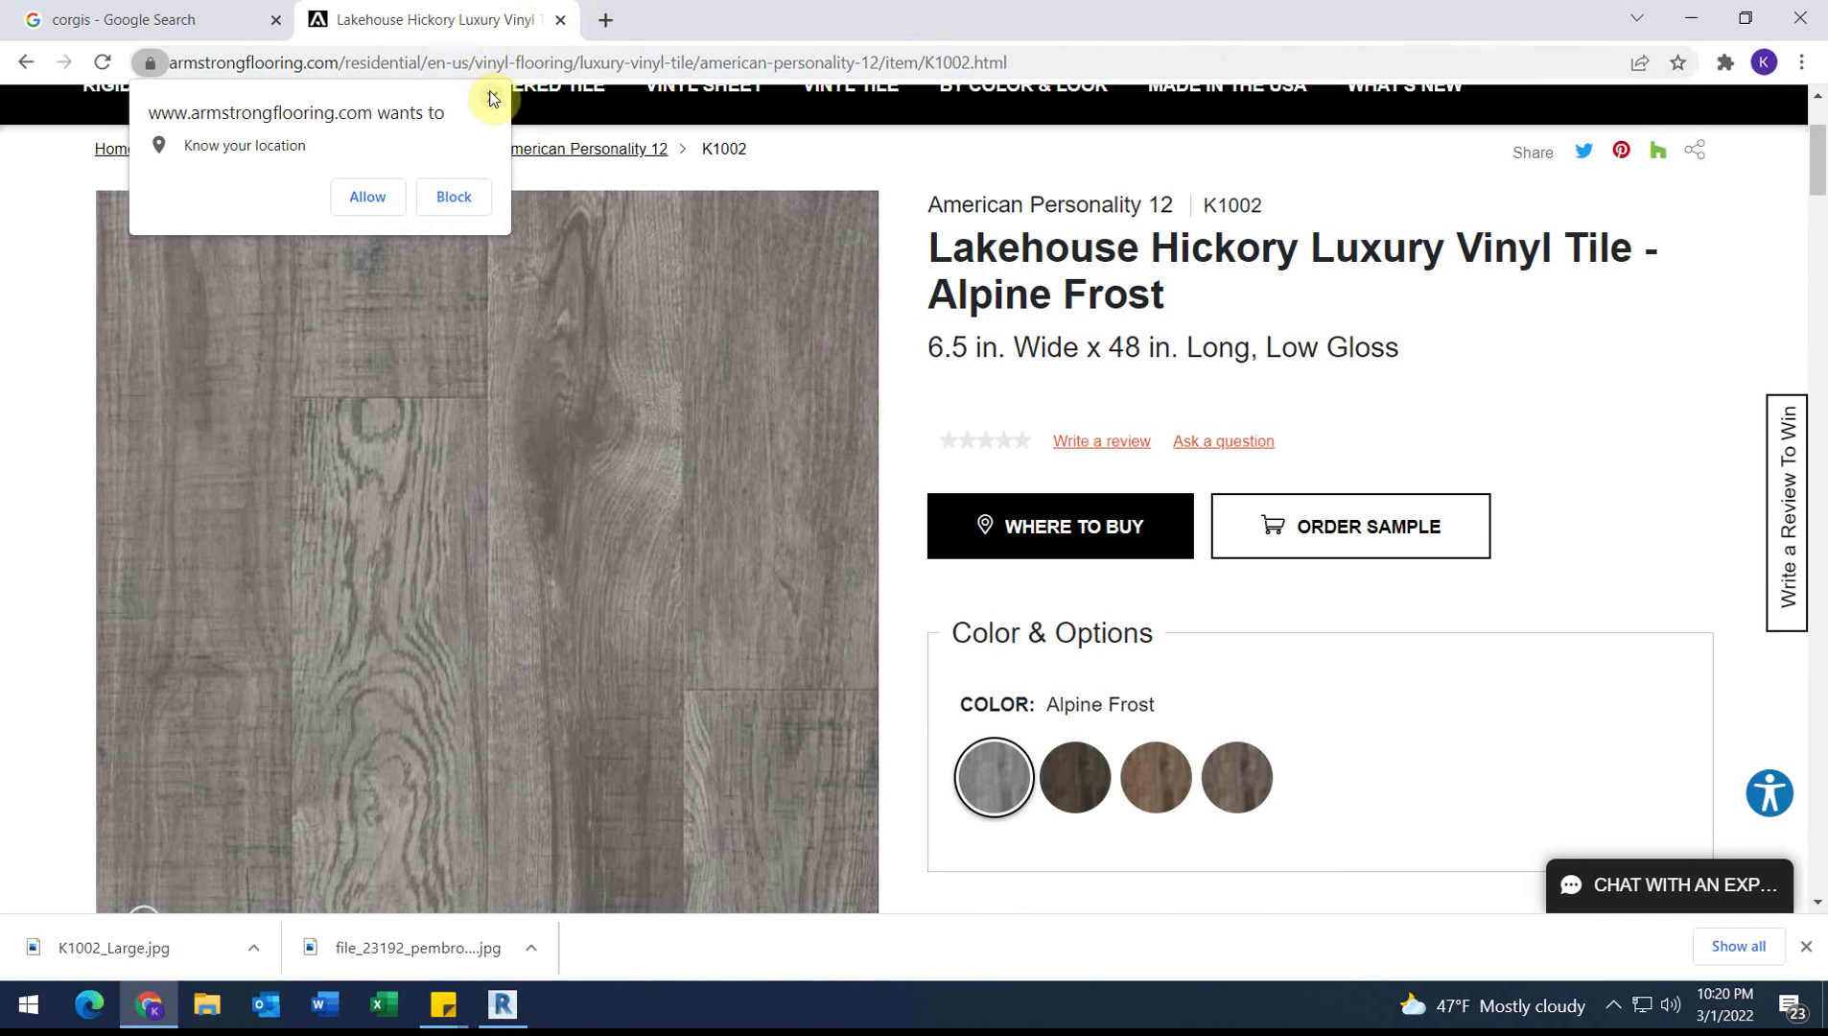
click(605, 37)
click(606, 29)
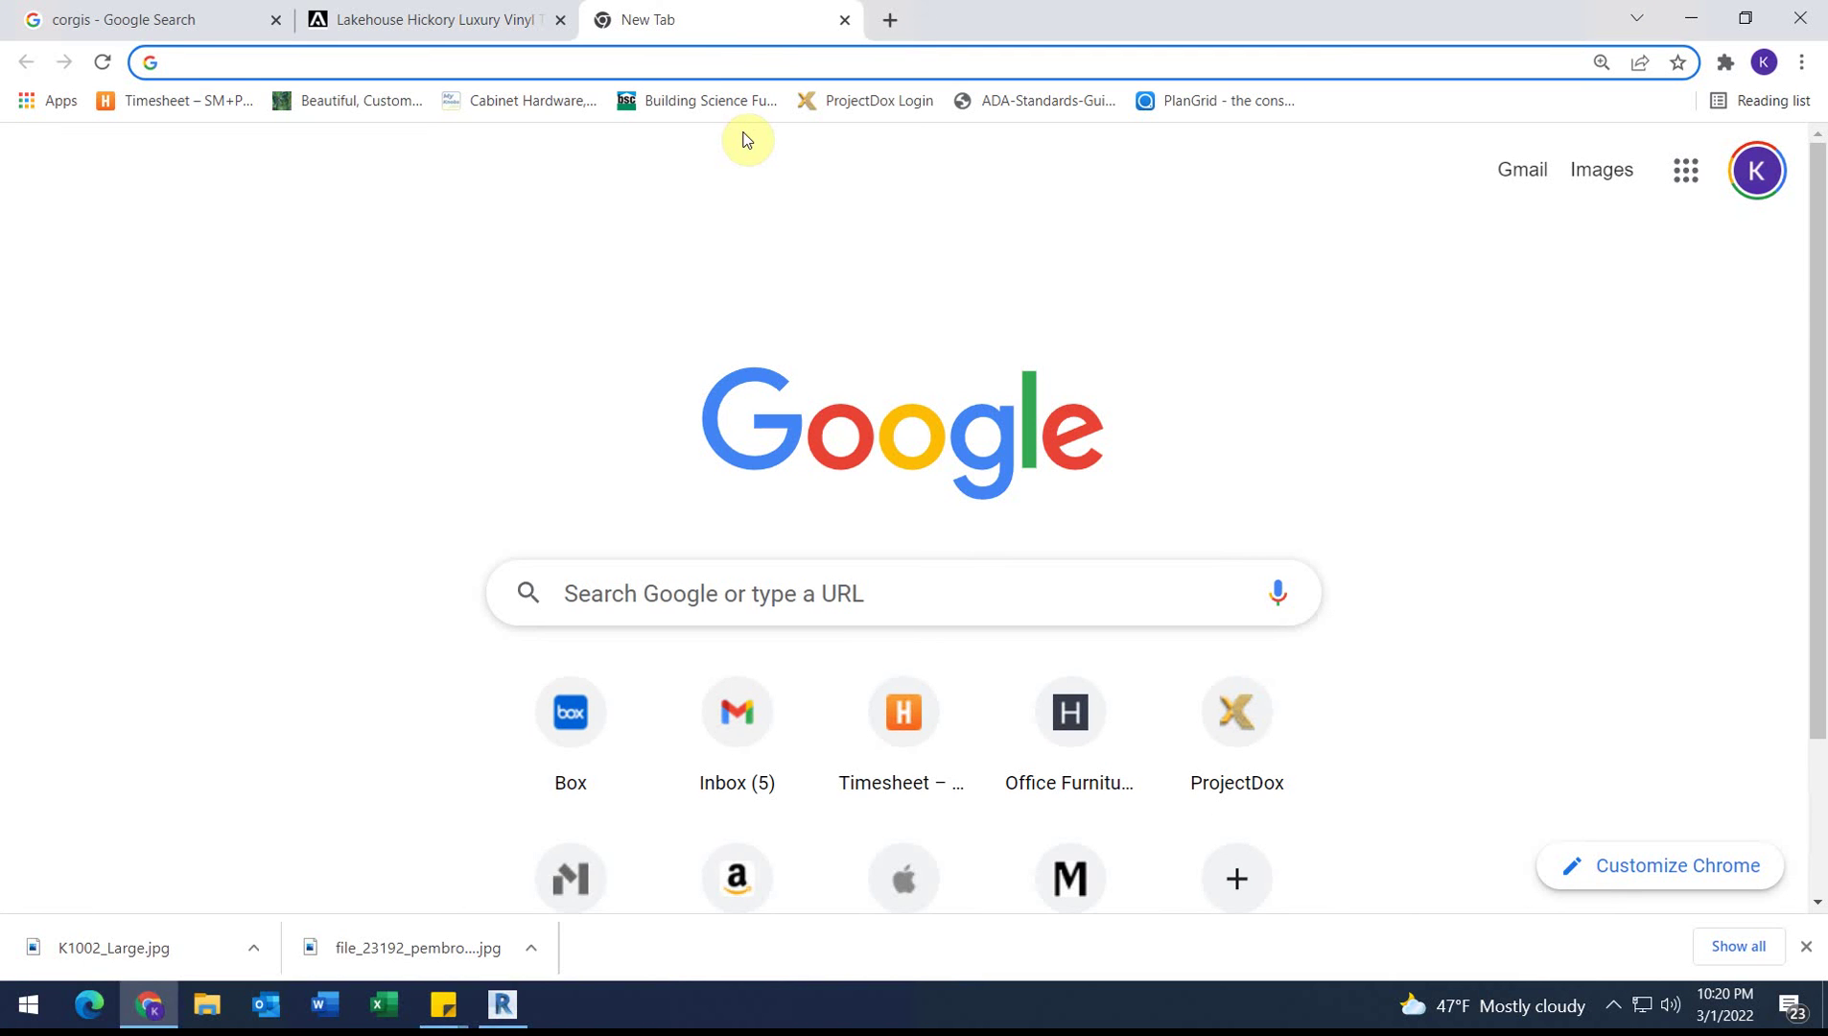
text(LVT)
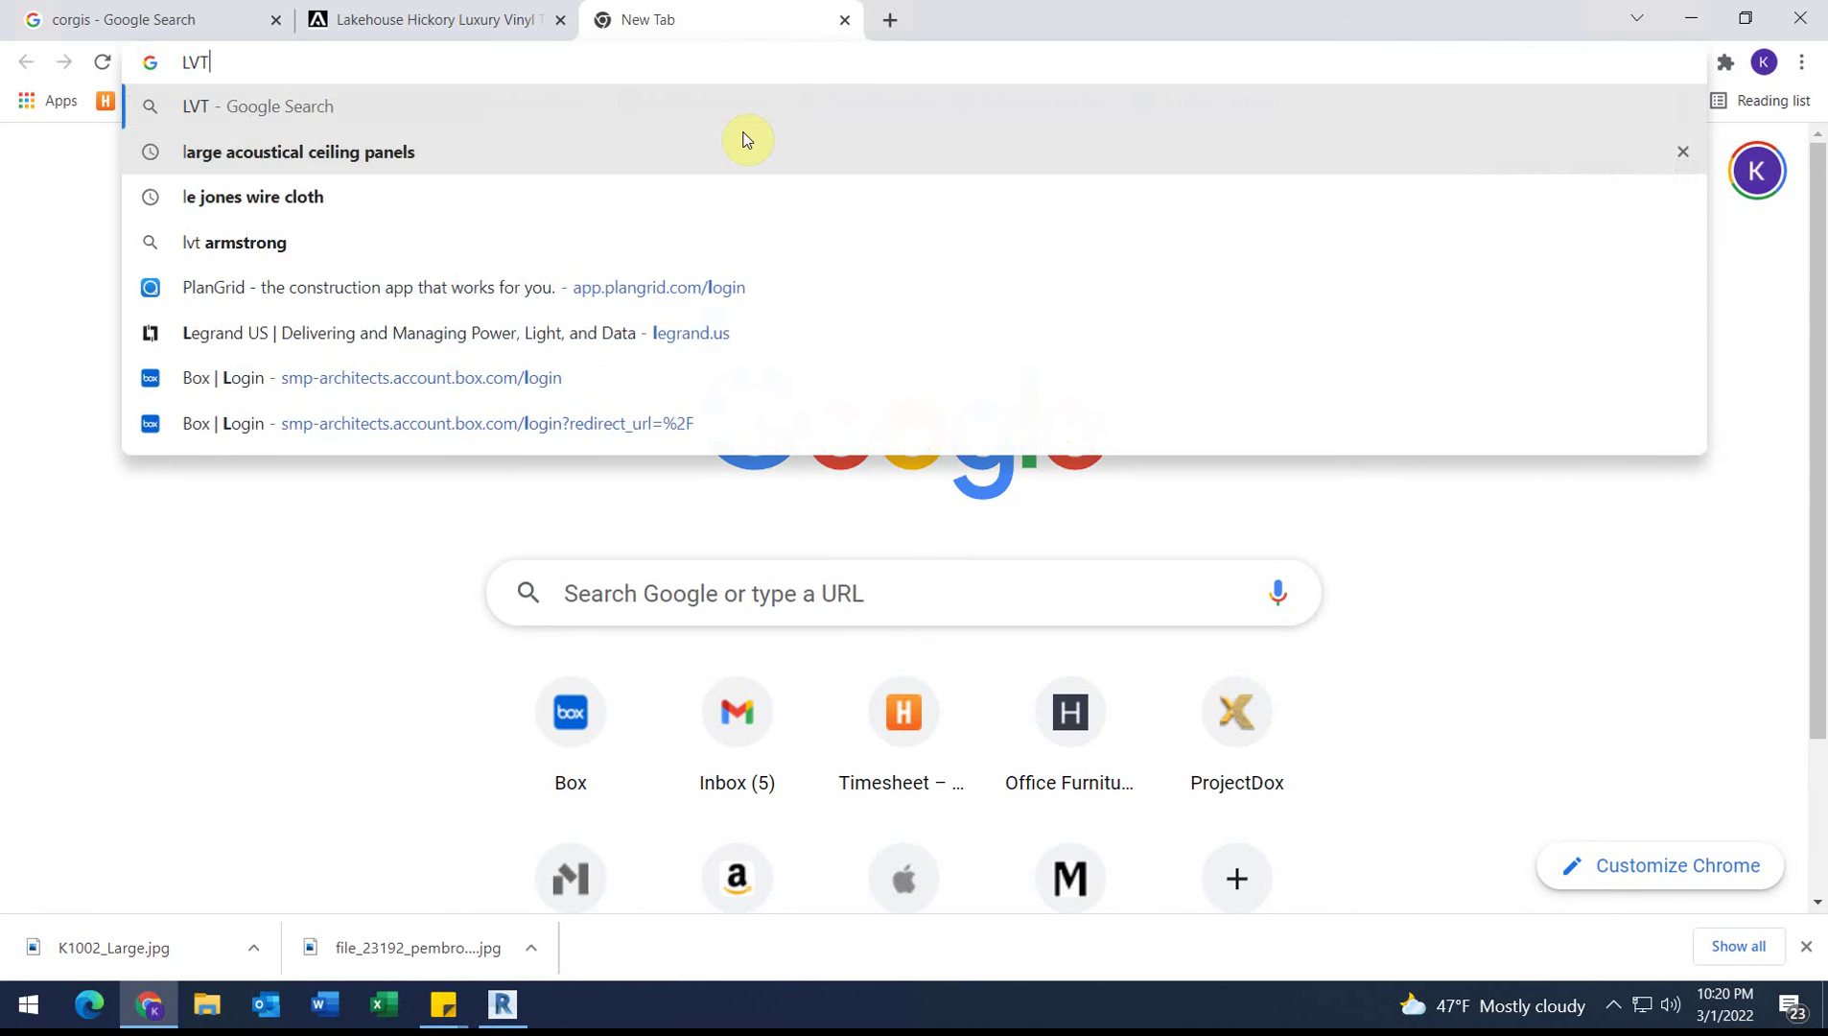
text( WOOD LOOK )
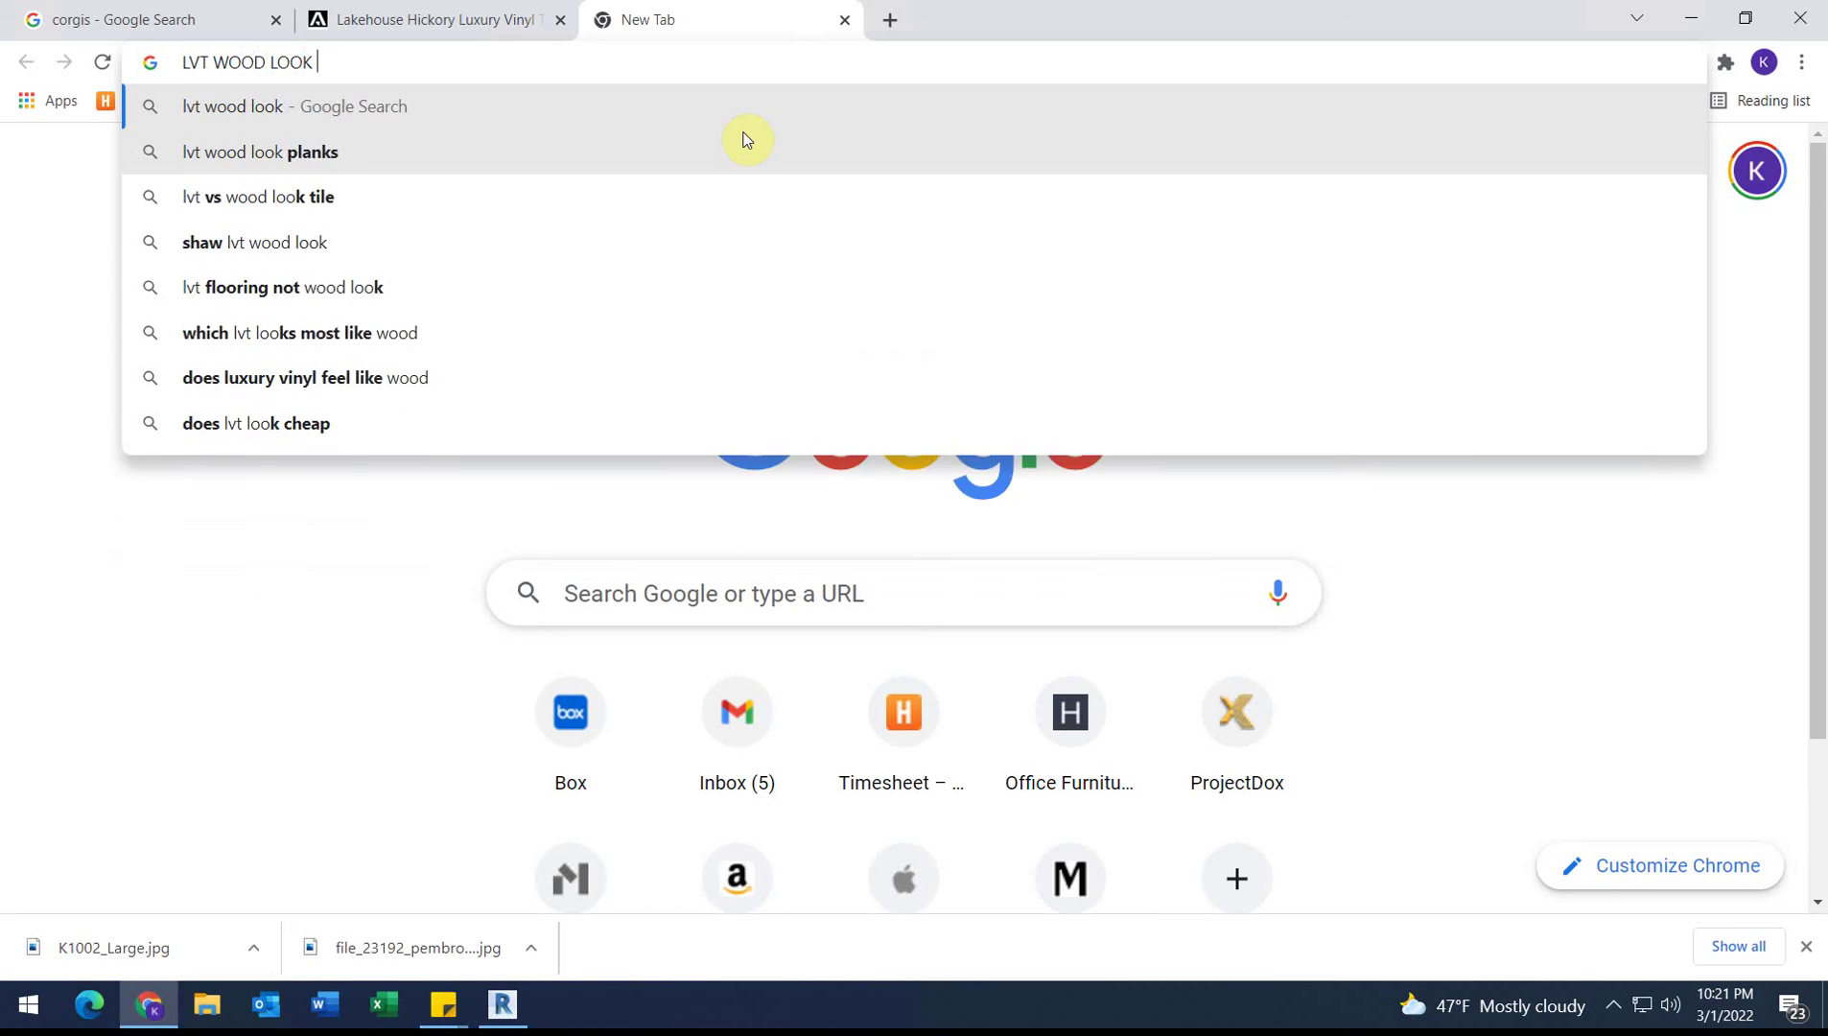
text(SEAMLESS TEC)
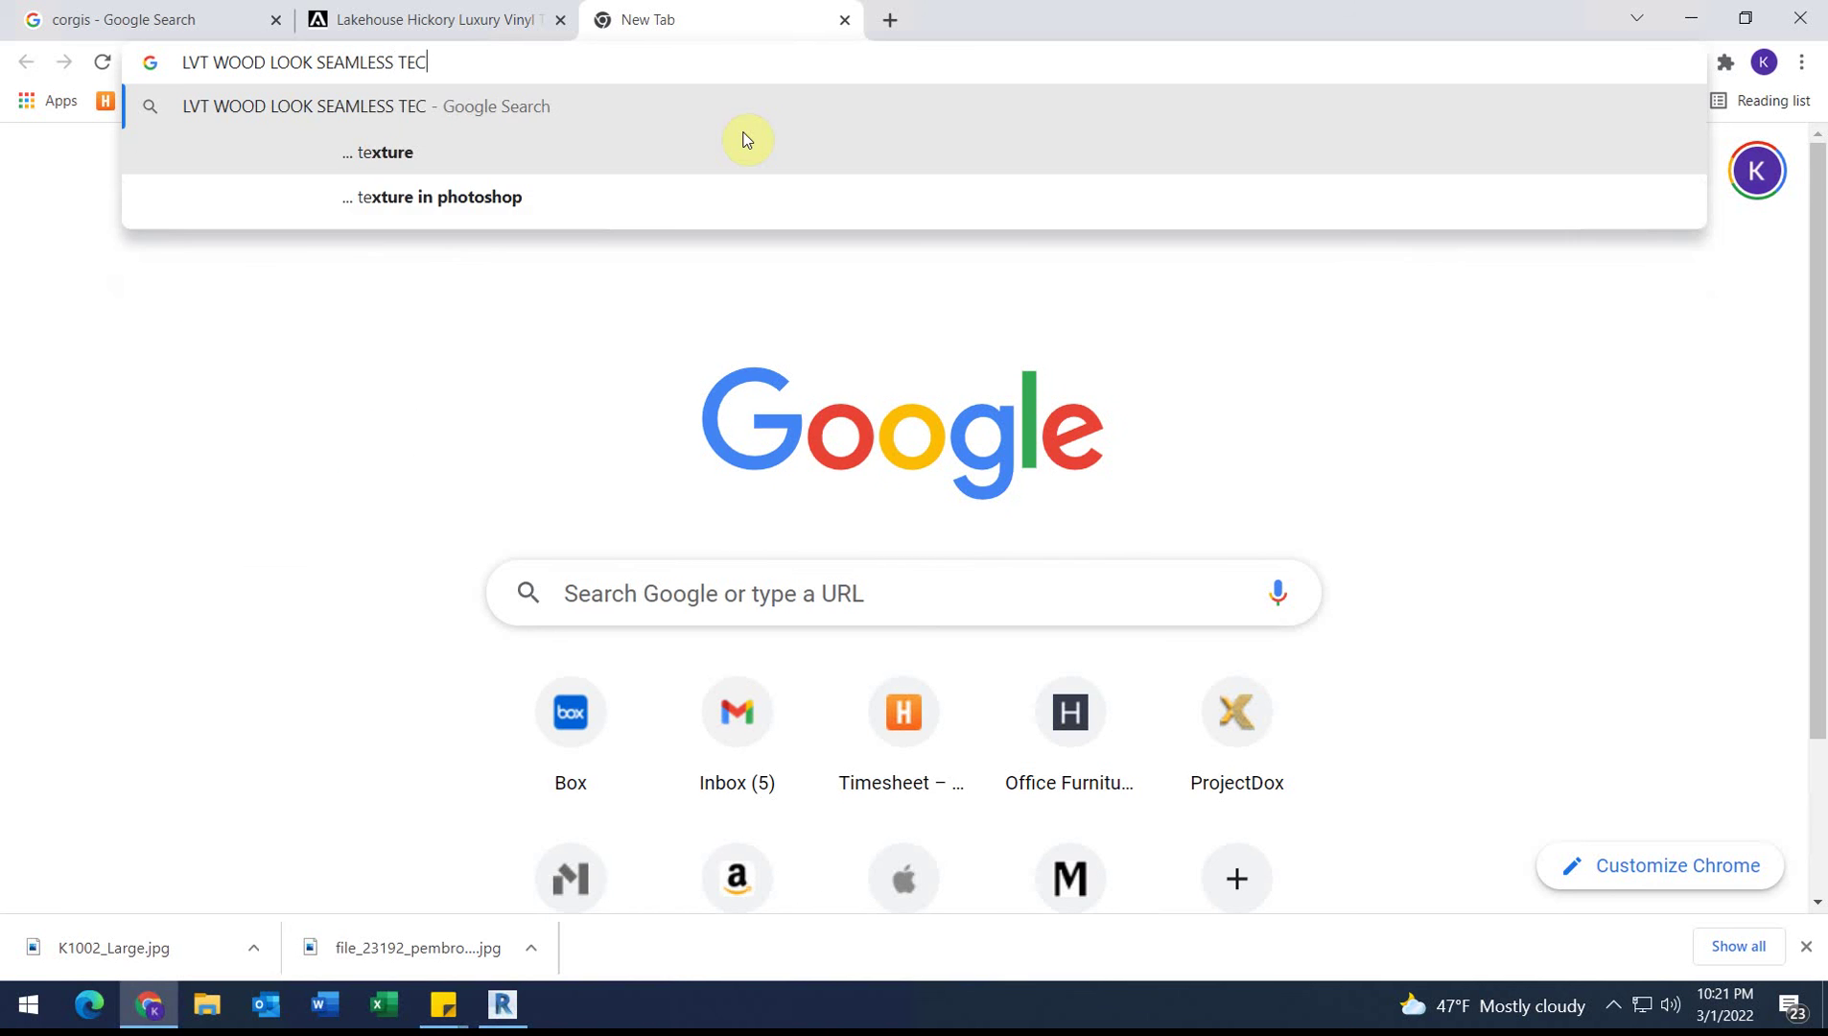
key(BackSpace)
text(XTYRE)
key(BackSpace)
key(BackSpace)
key(BackSpace)
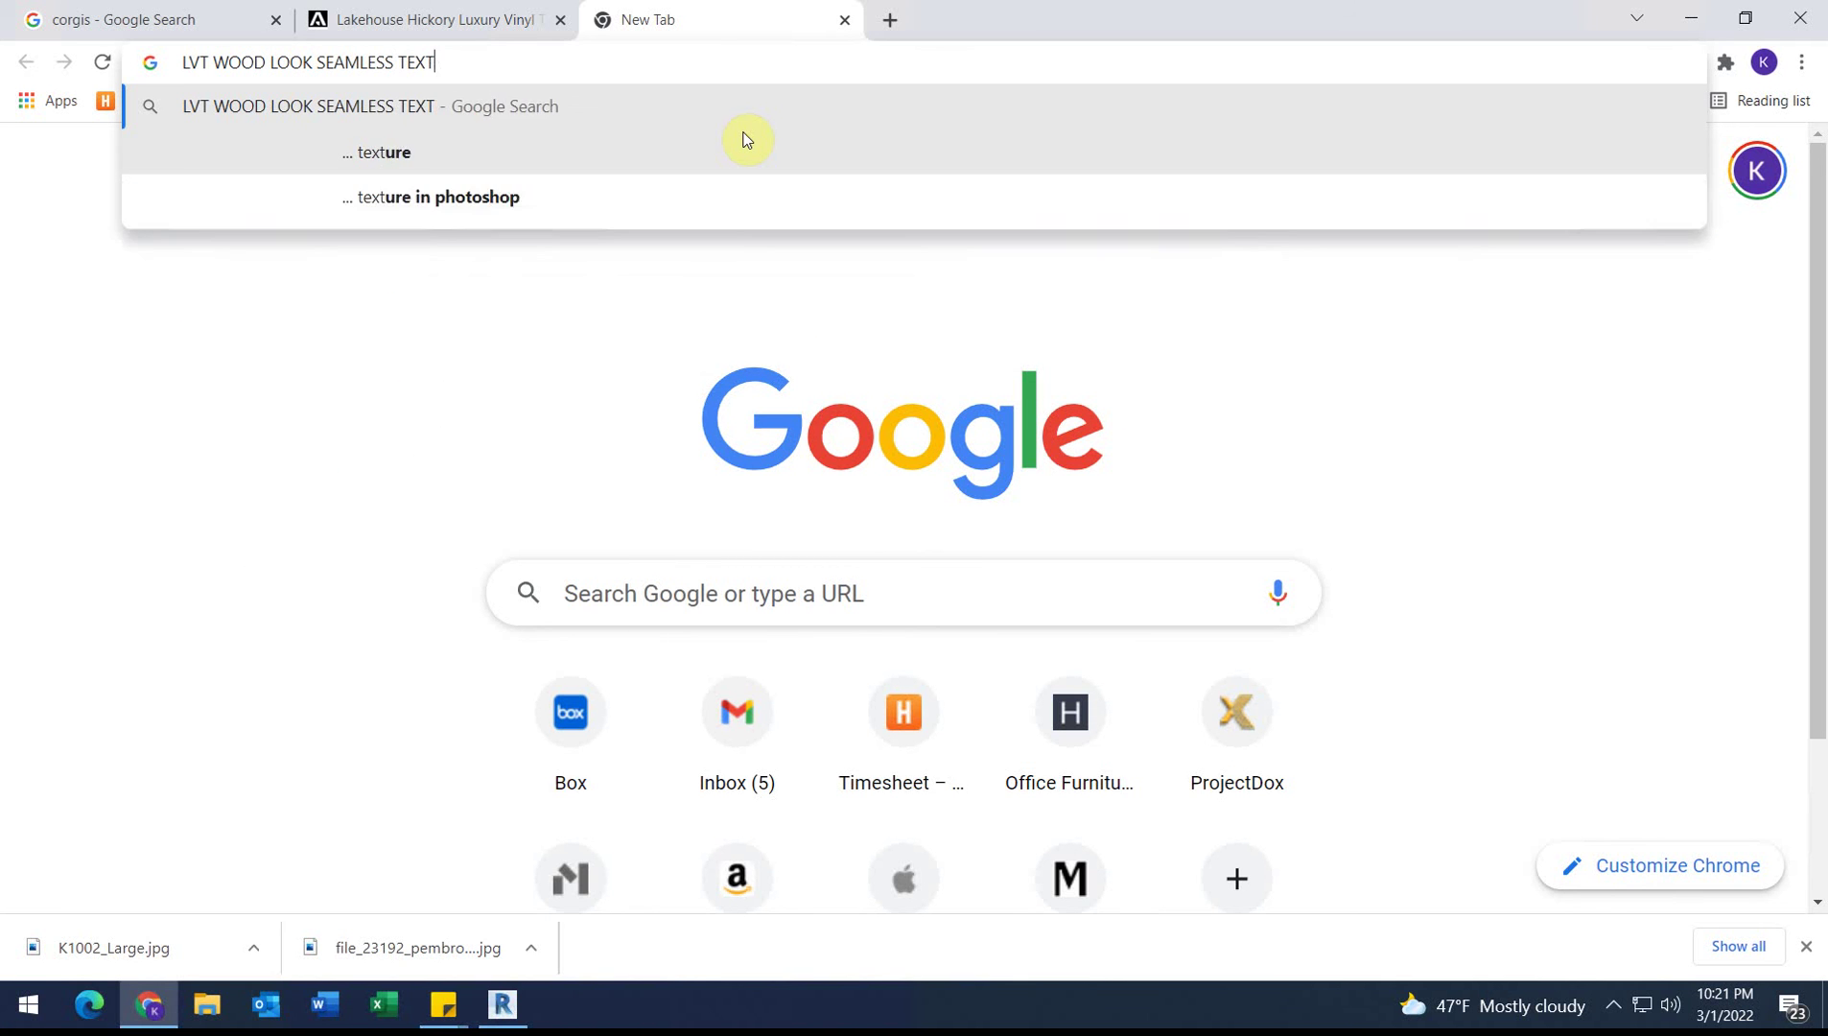
text(URE)
key(Return)
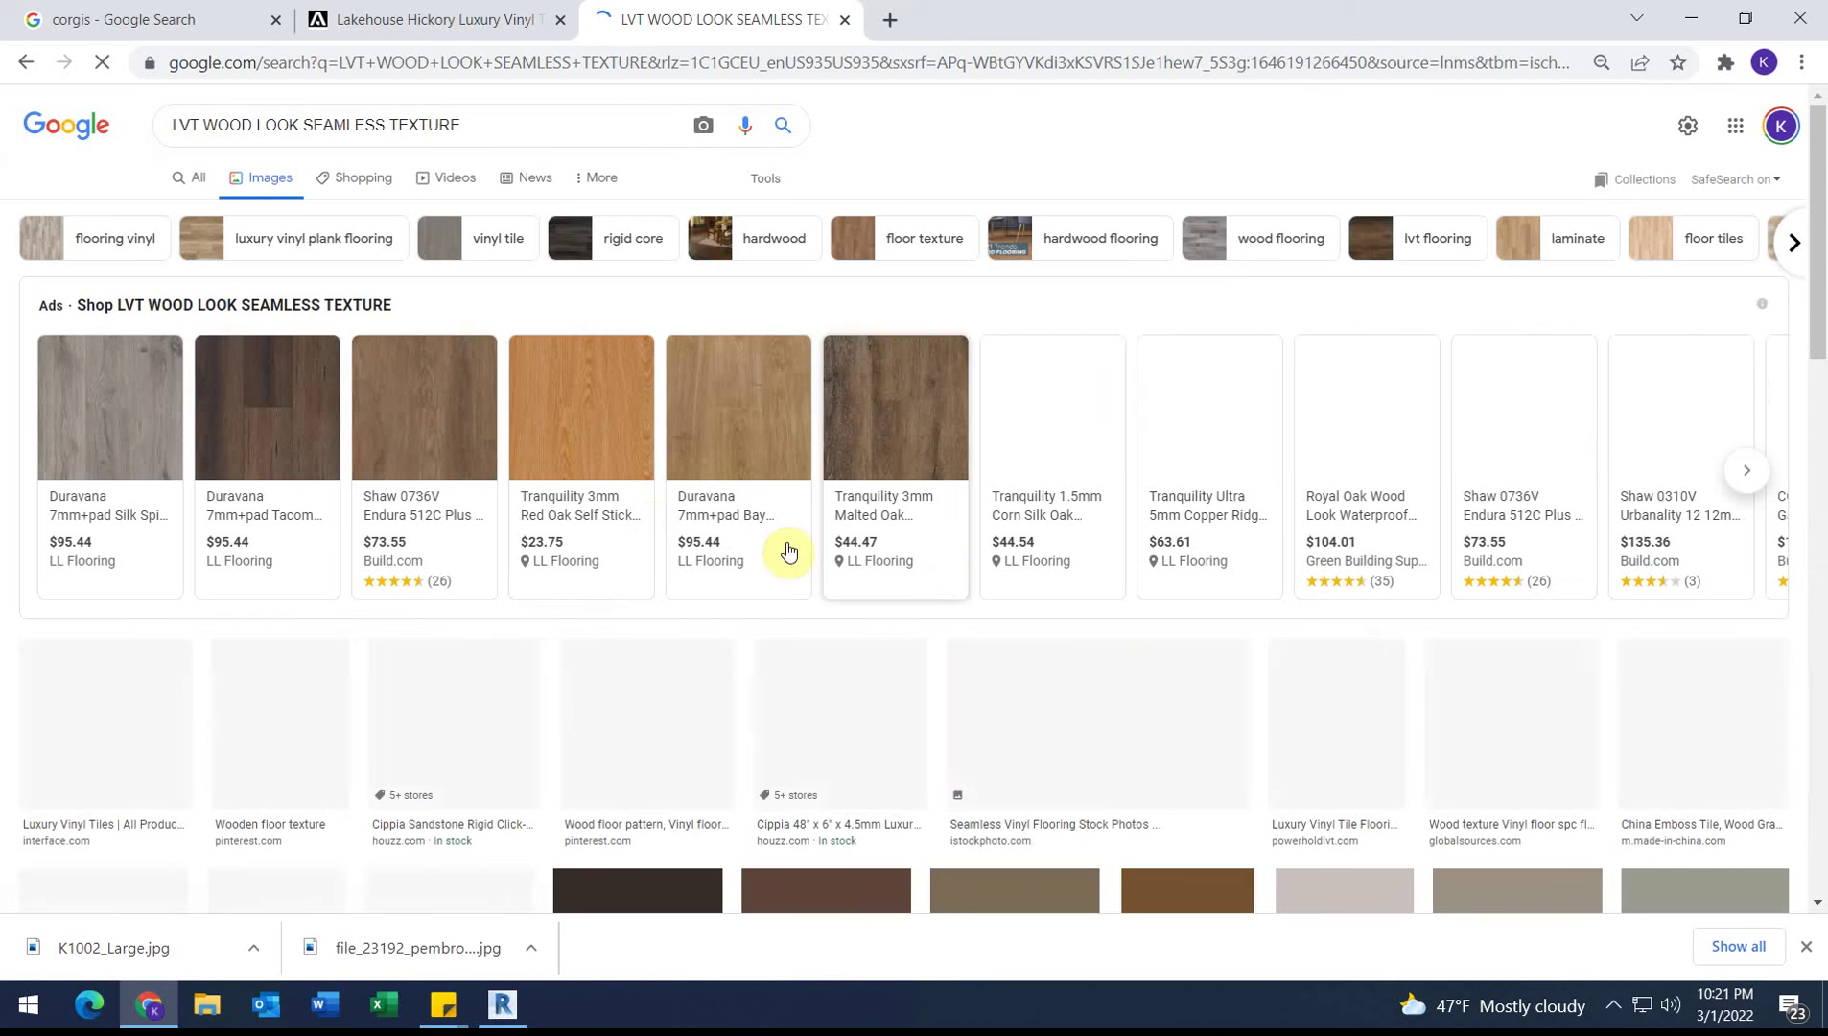
Step: Preview the plank pattern results and open the iStock page of the Seamless Vinyl Flooring Stock Photos result
click(663, 755)
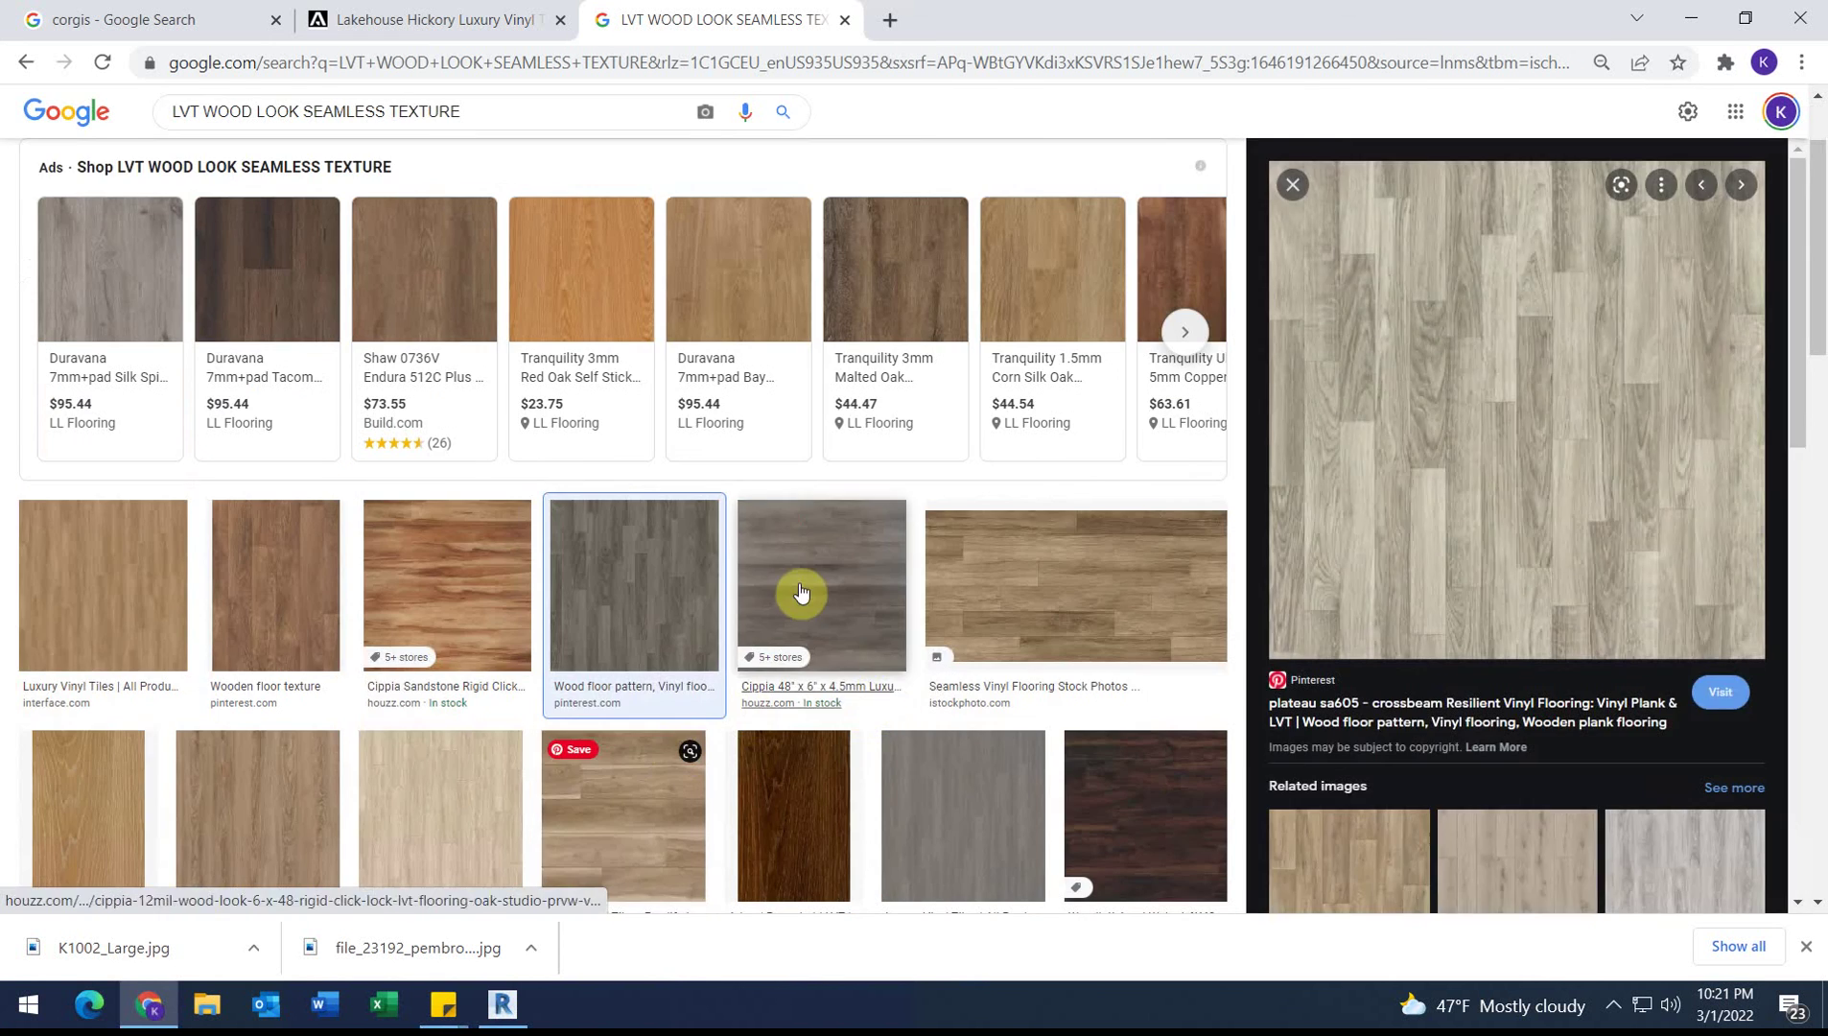
scroll(679, 669, down, 3)
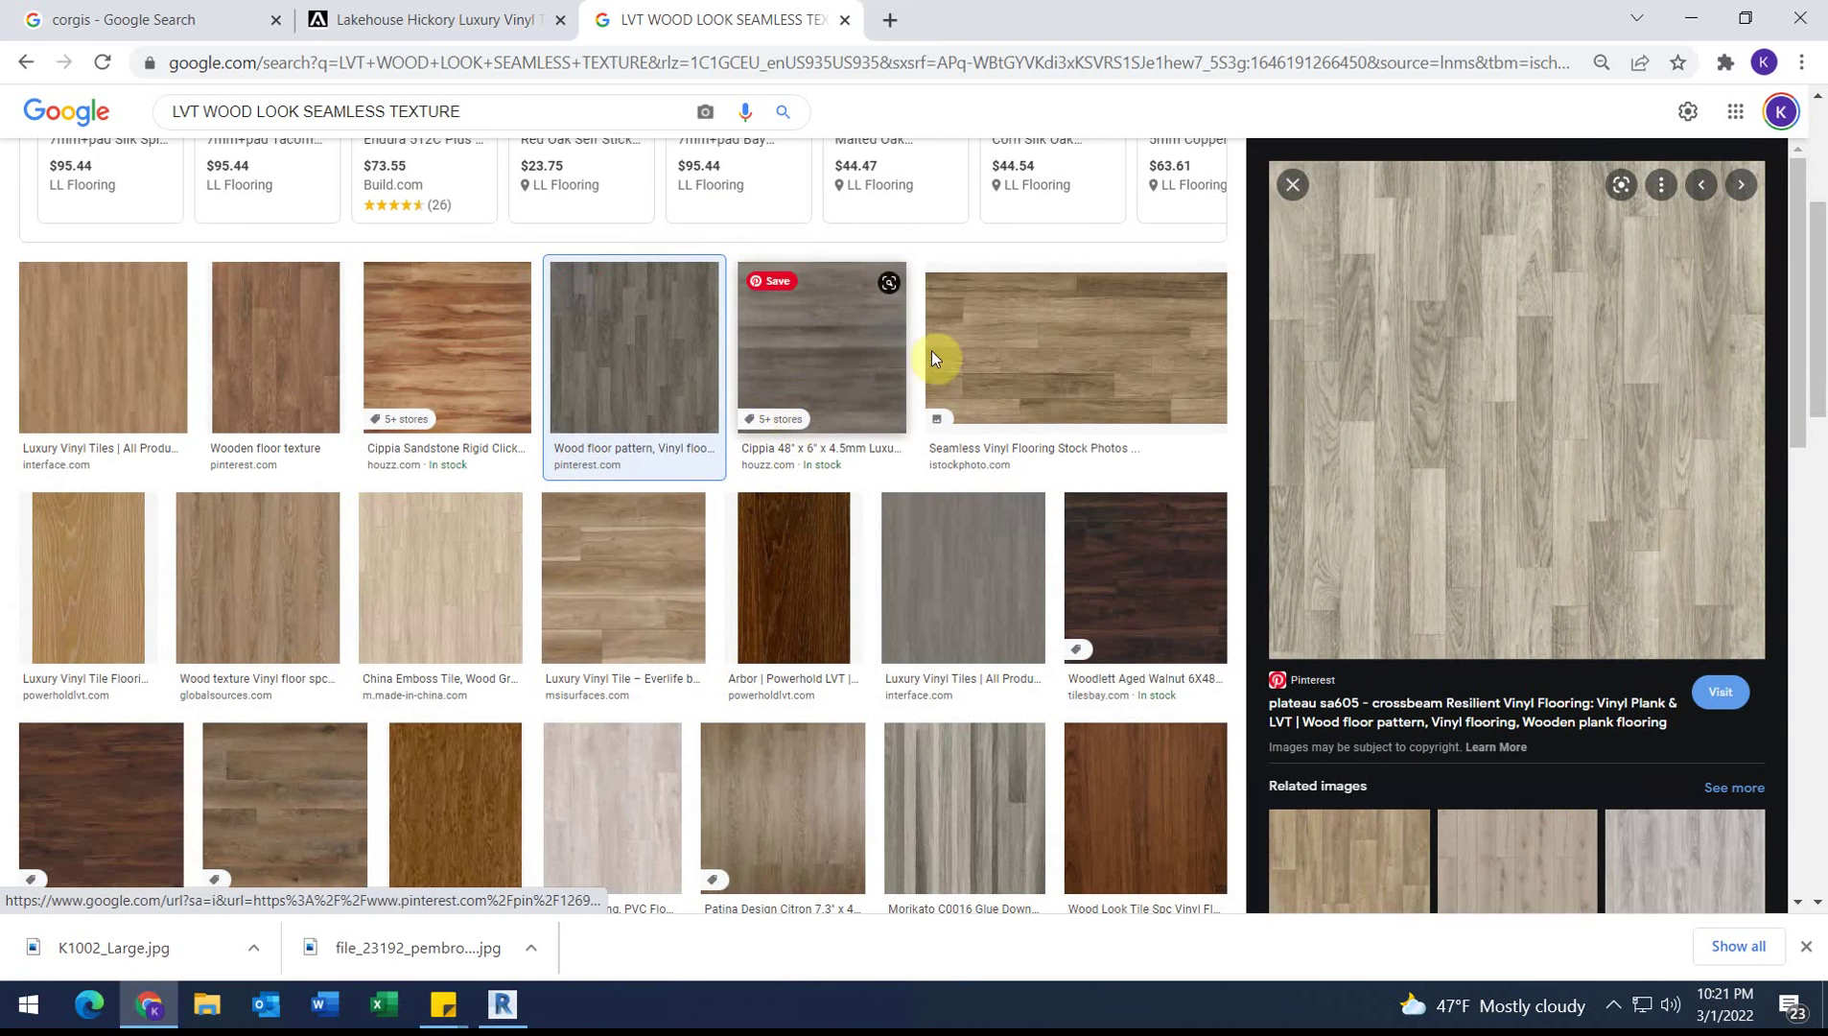
click(876, 361)
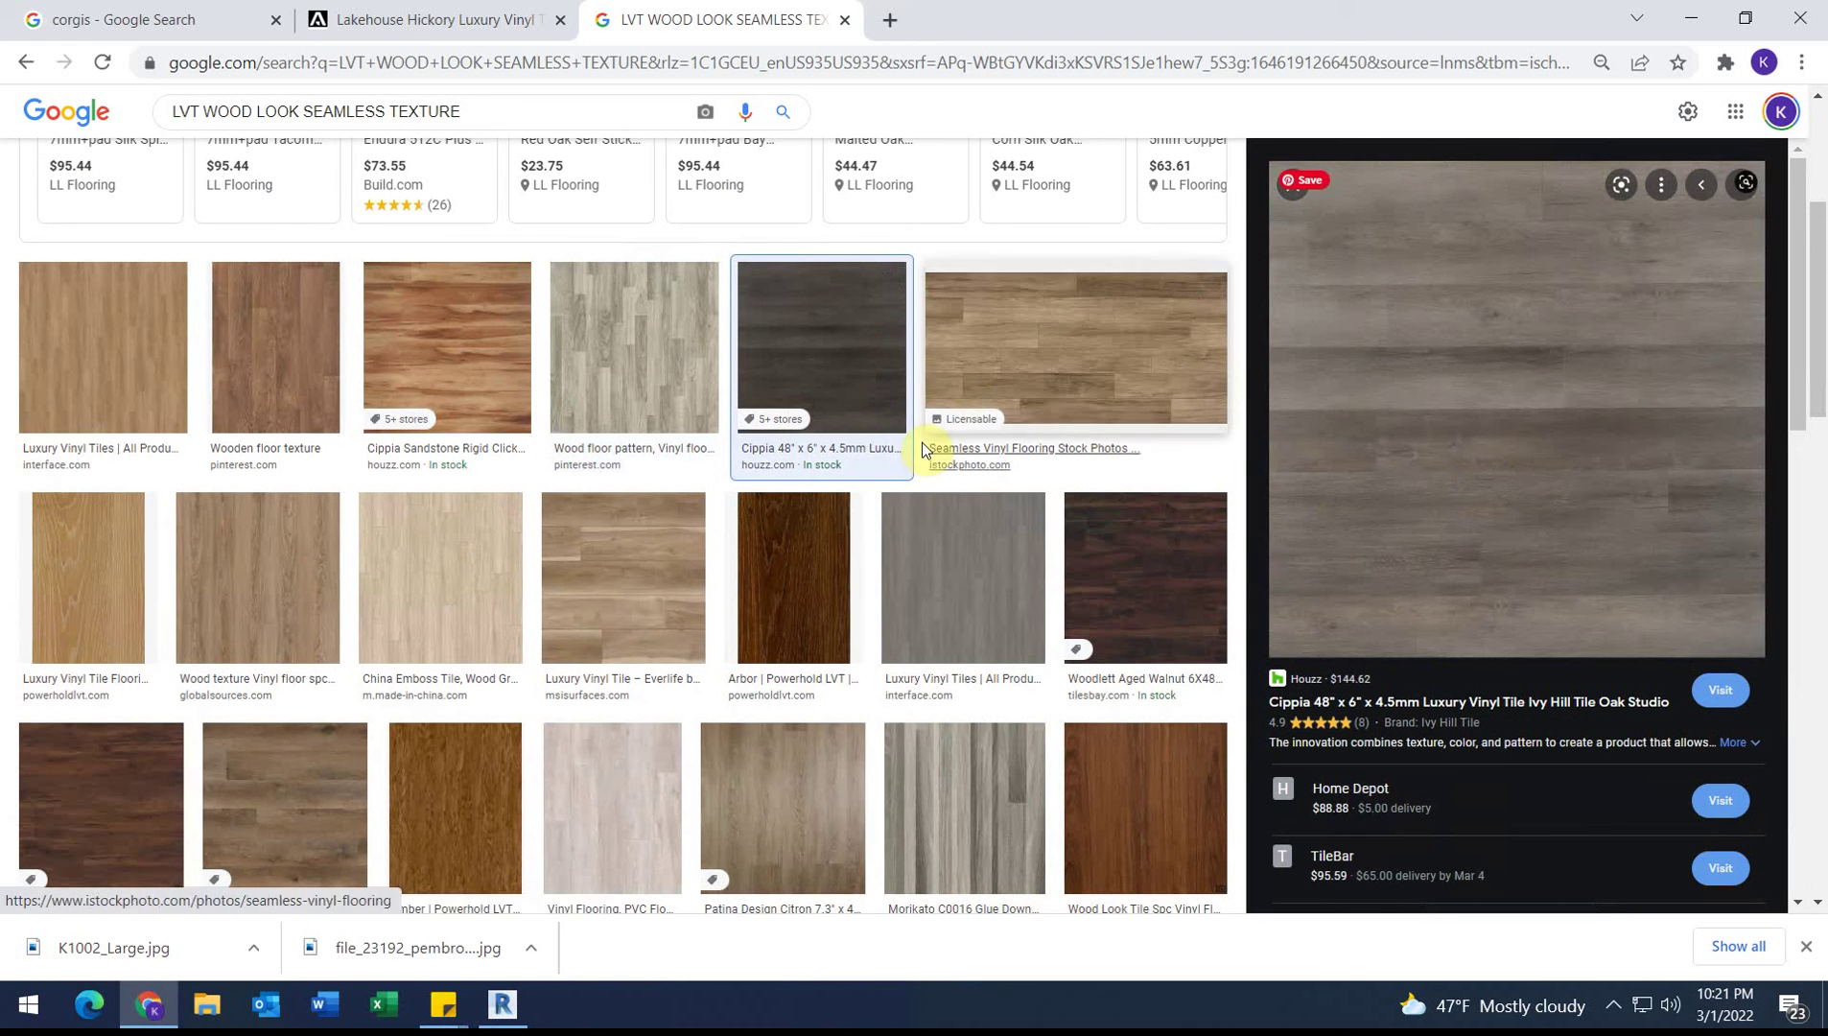
click(1138, 391)
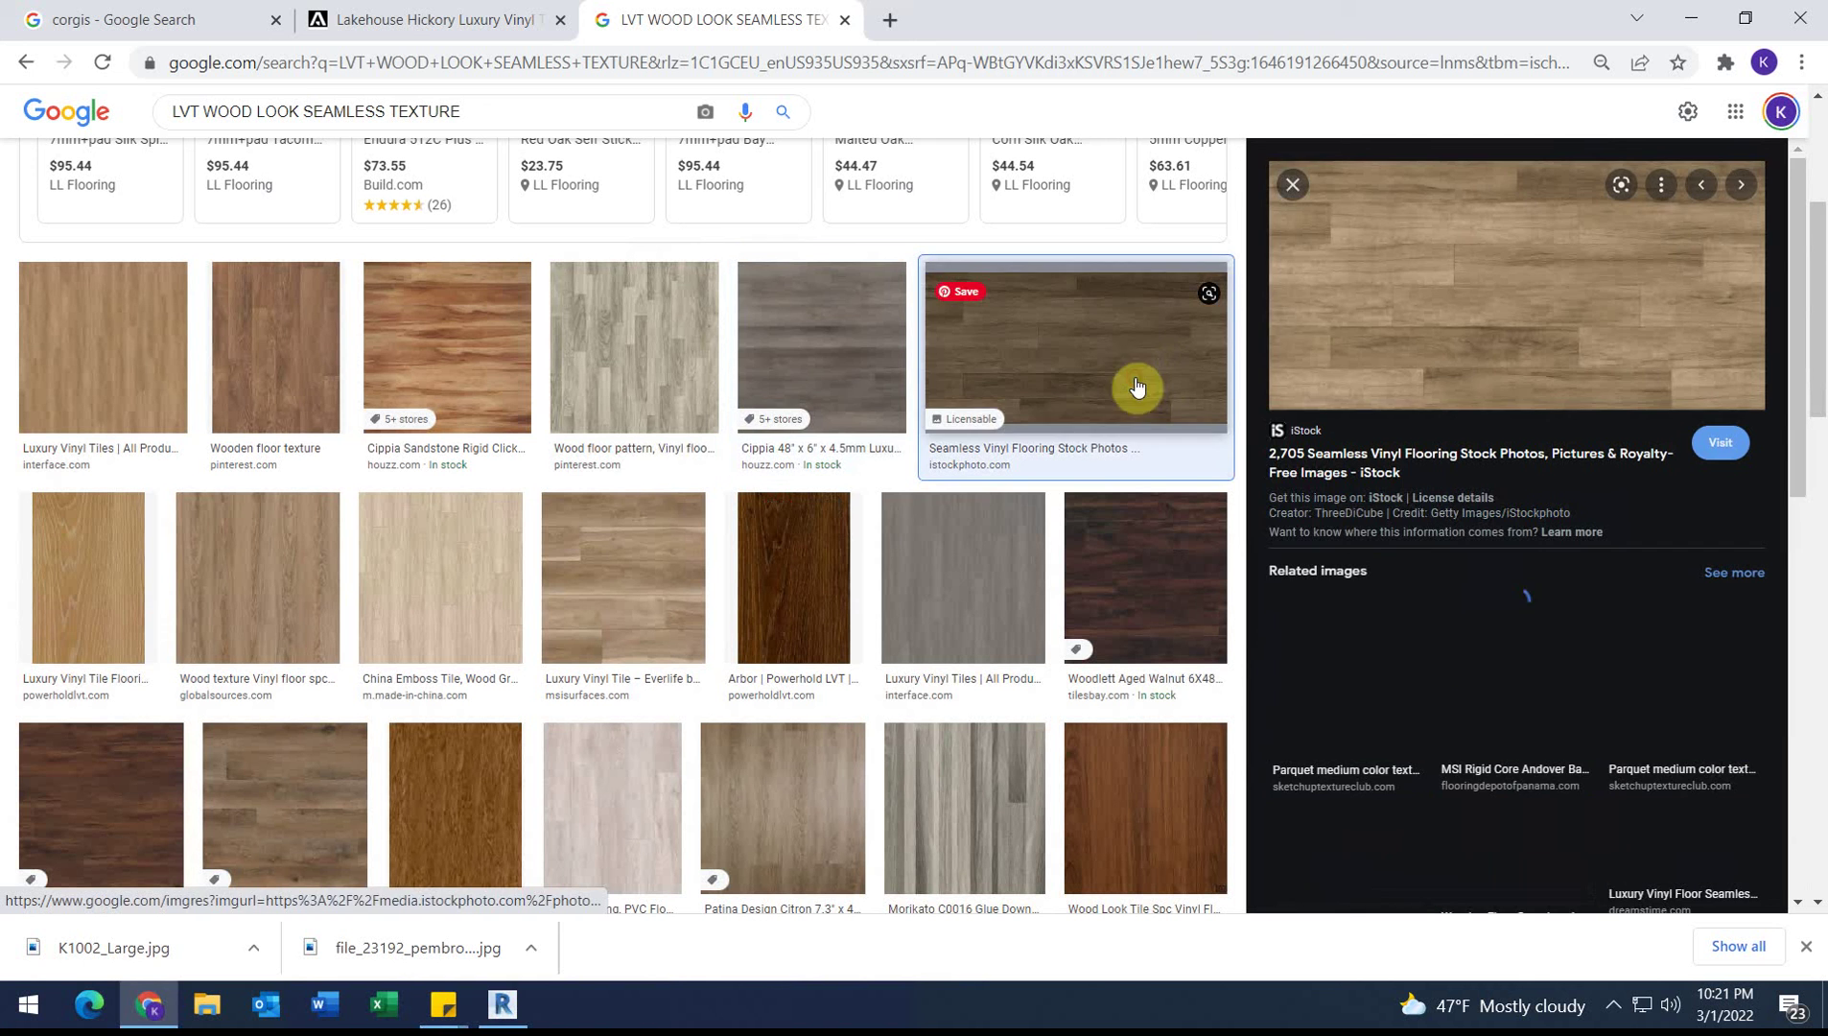
click(1389, 291)
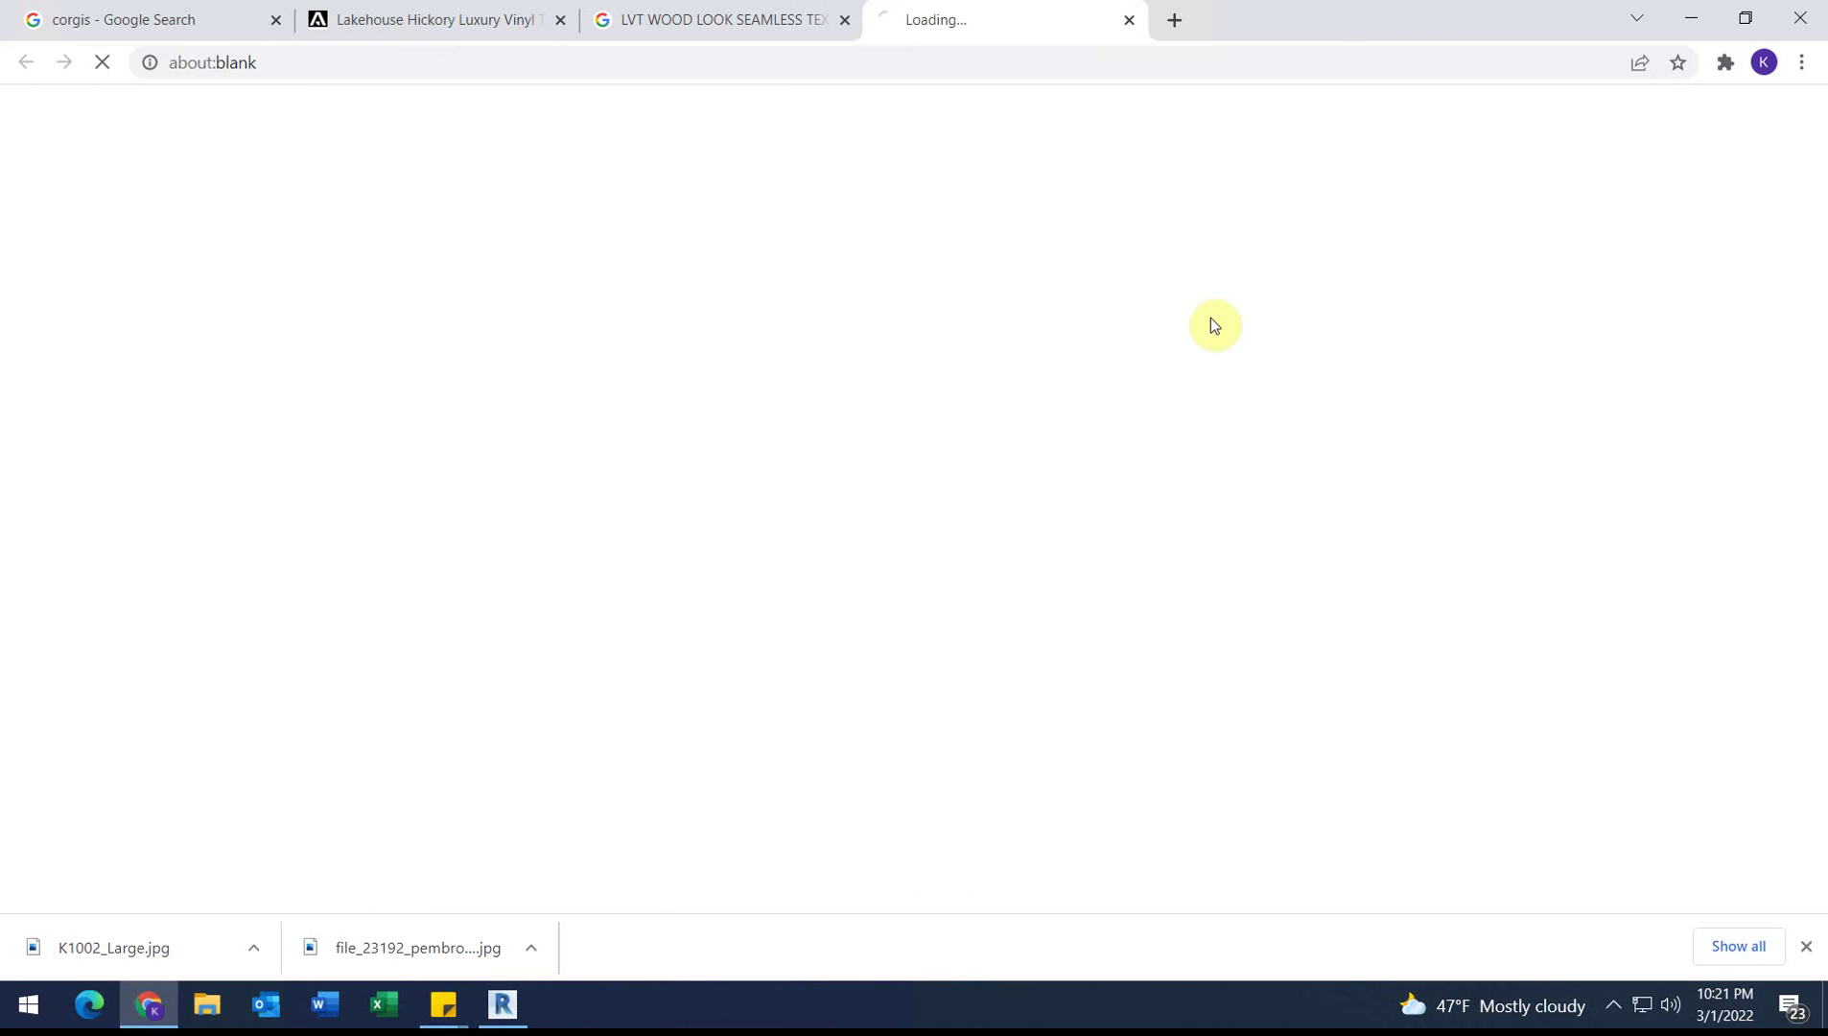
scroll(1276, 725, down, 2)
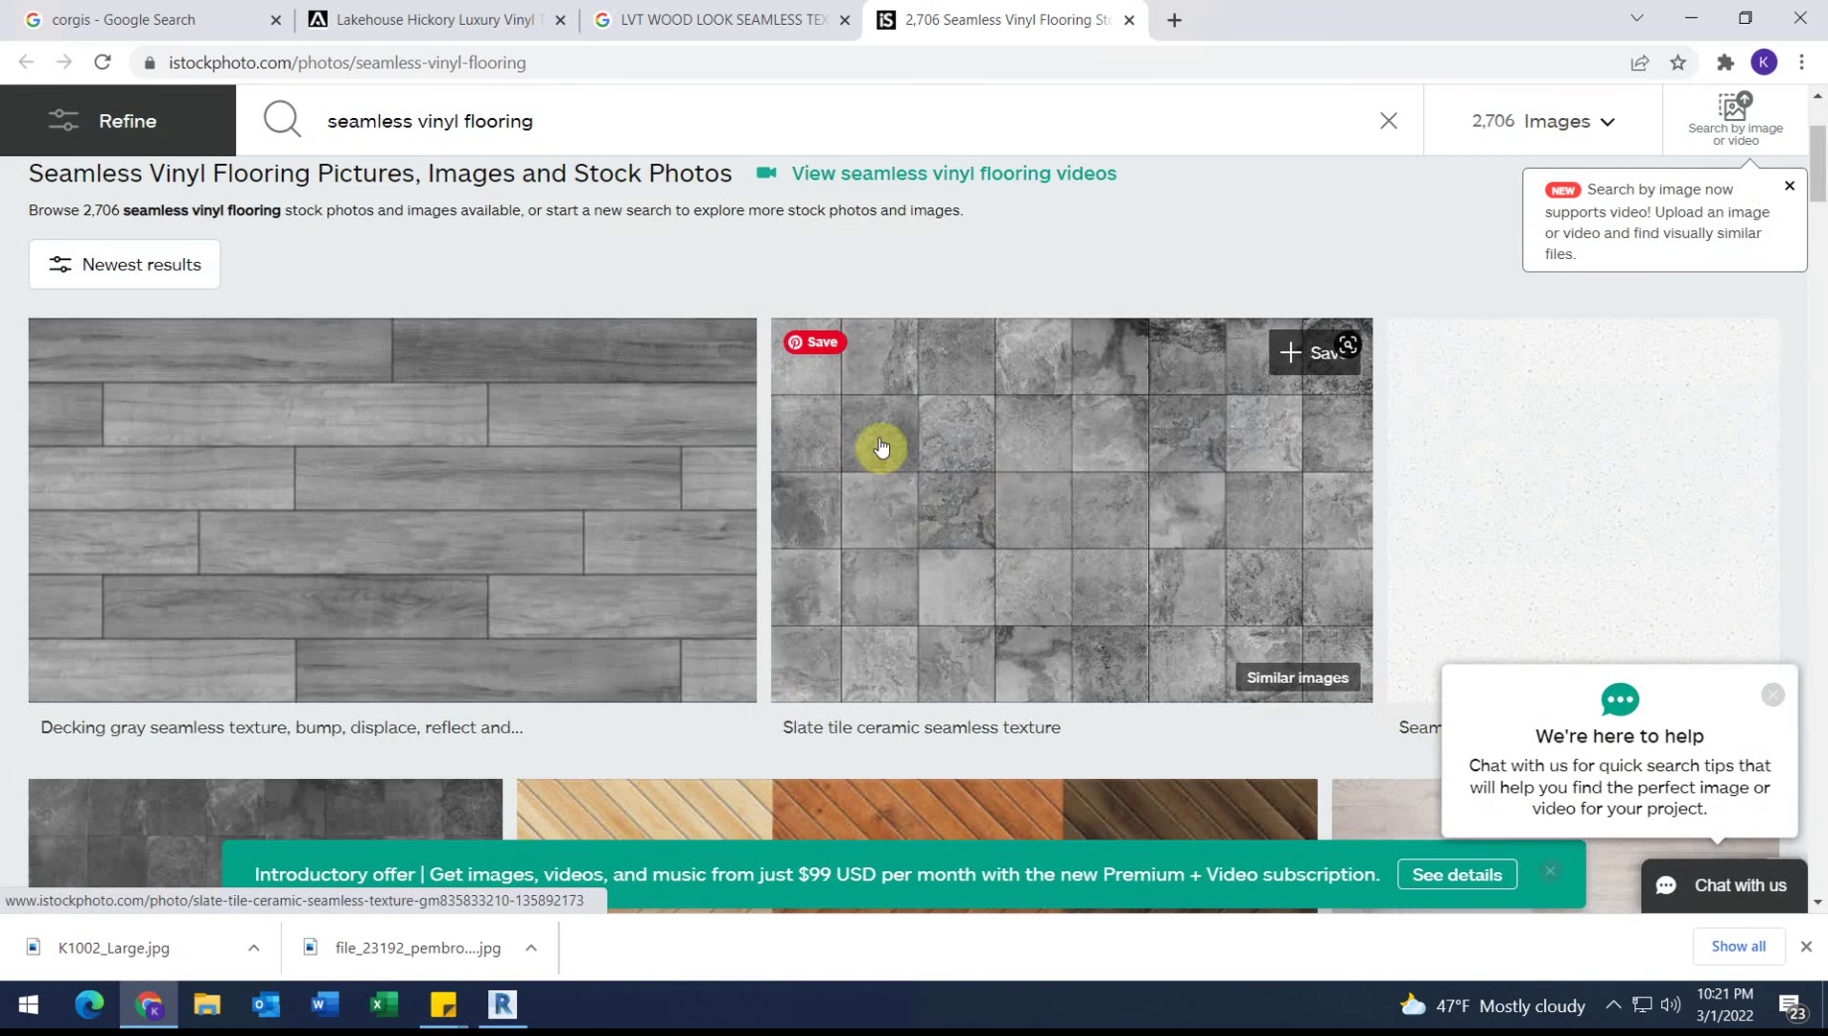
right_click(608, 458)
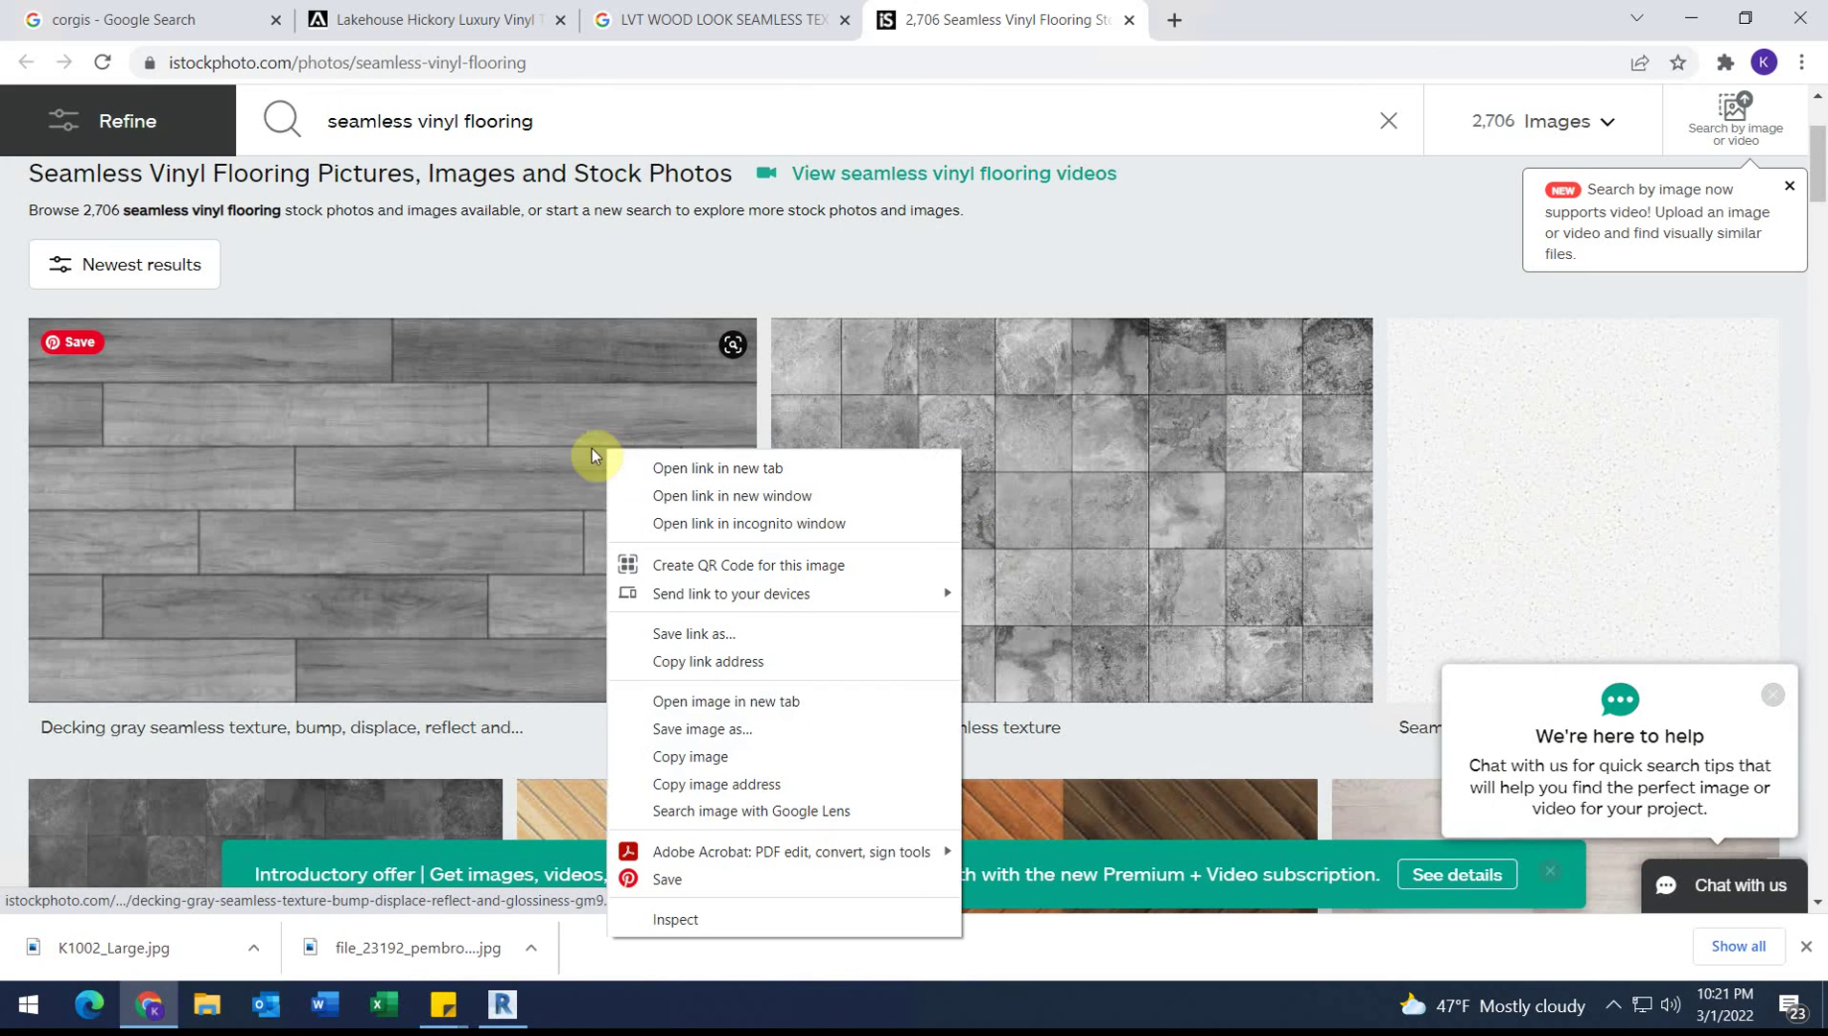
click(701, 729)
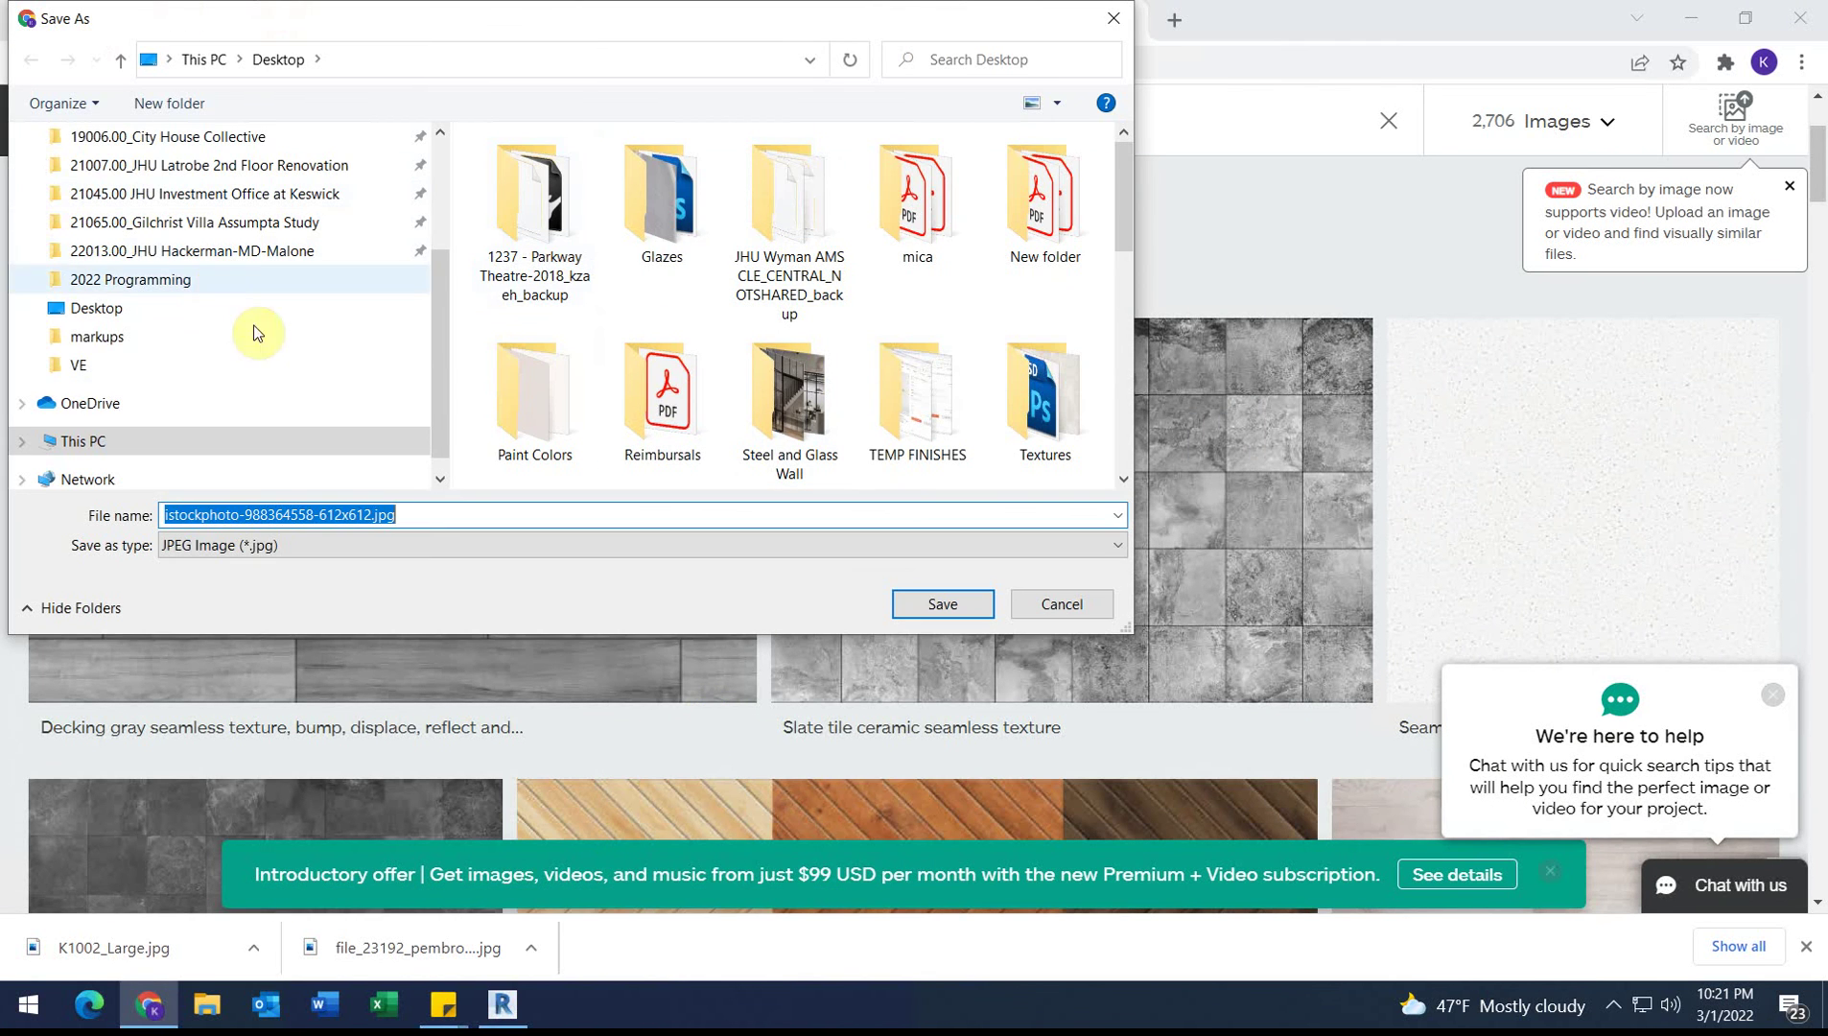
click(106, 308)
click(943, 603)
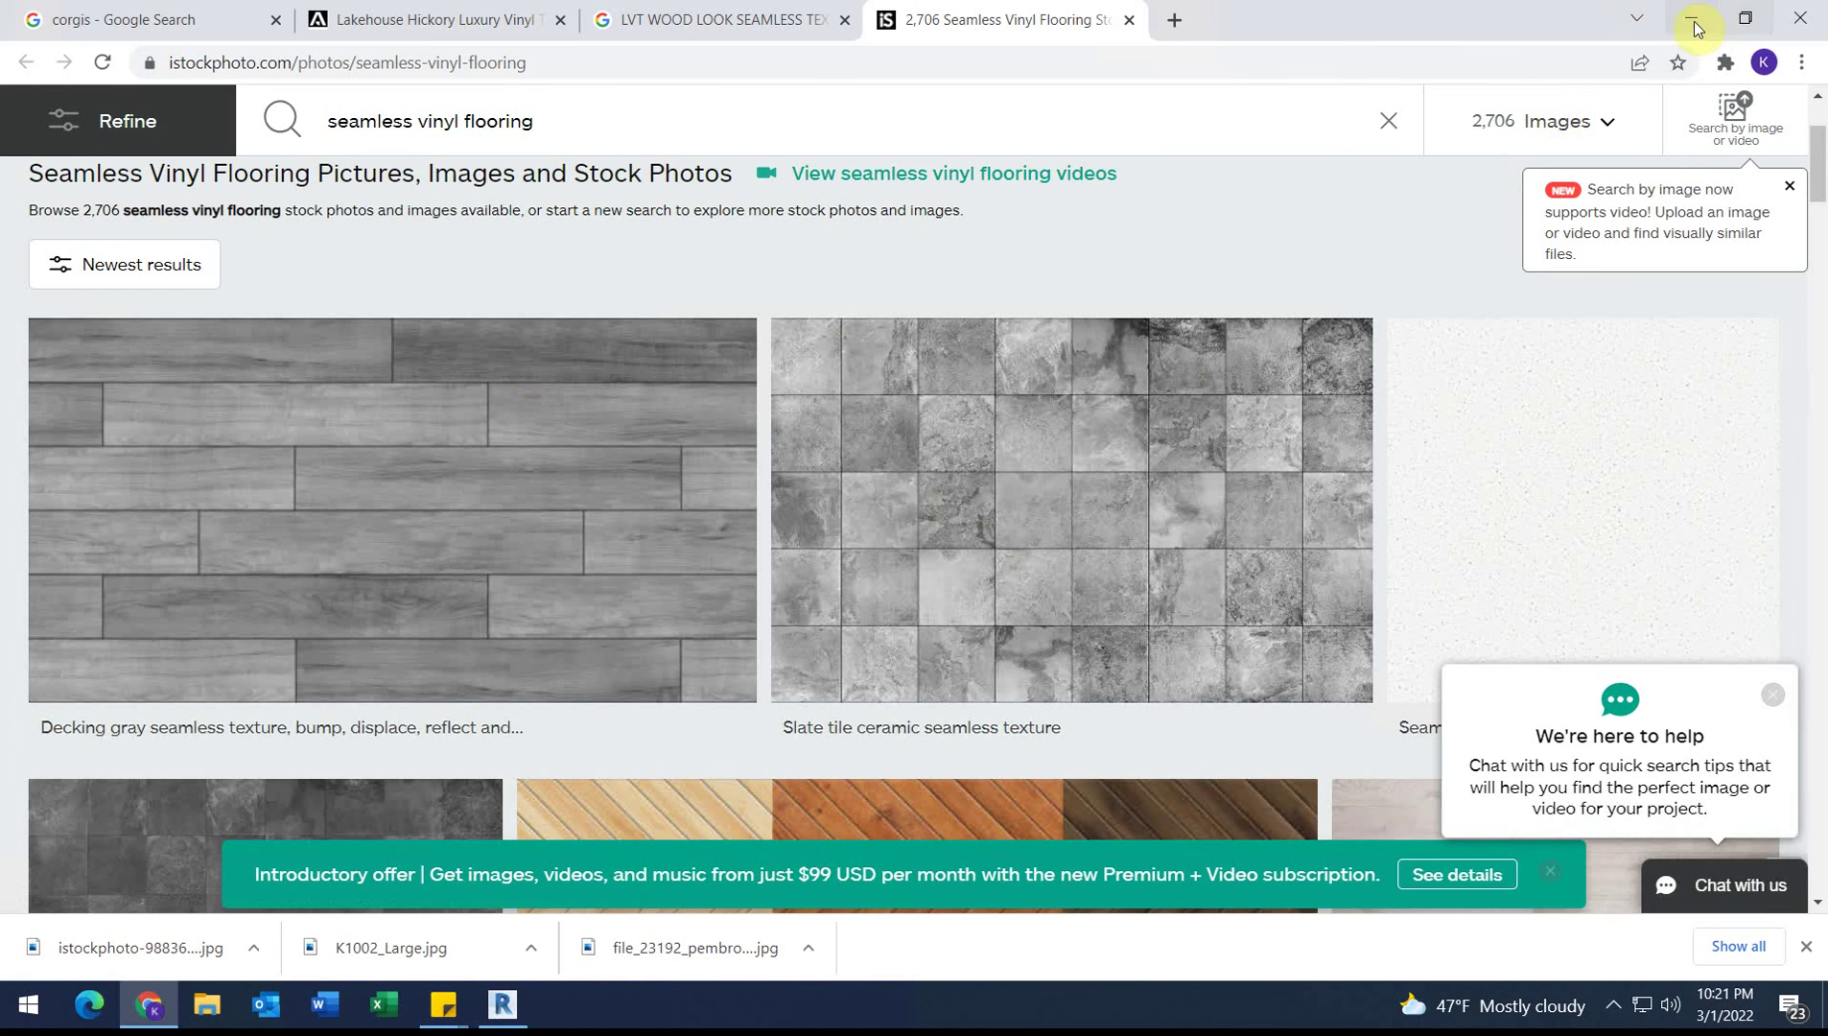
click(1690, 20)
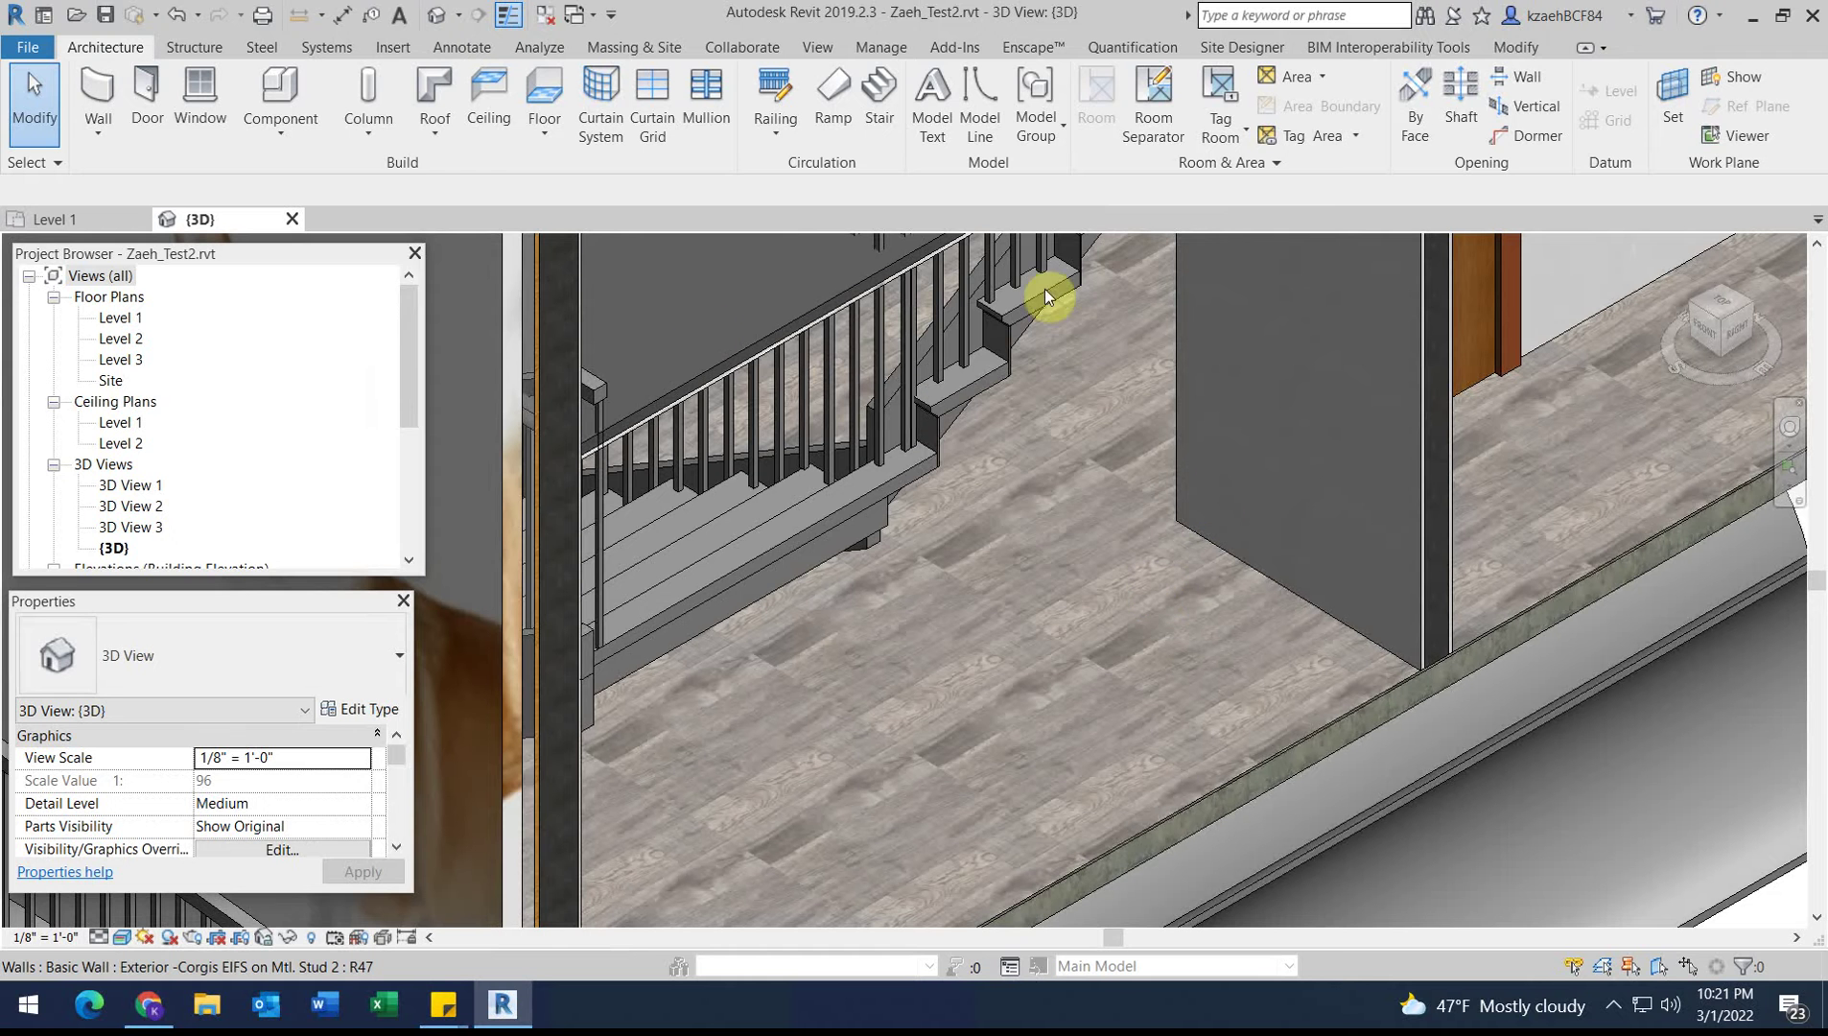
click(849, 776)
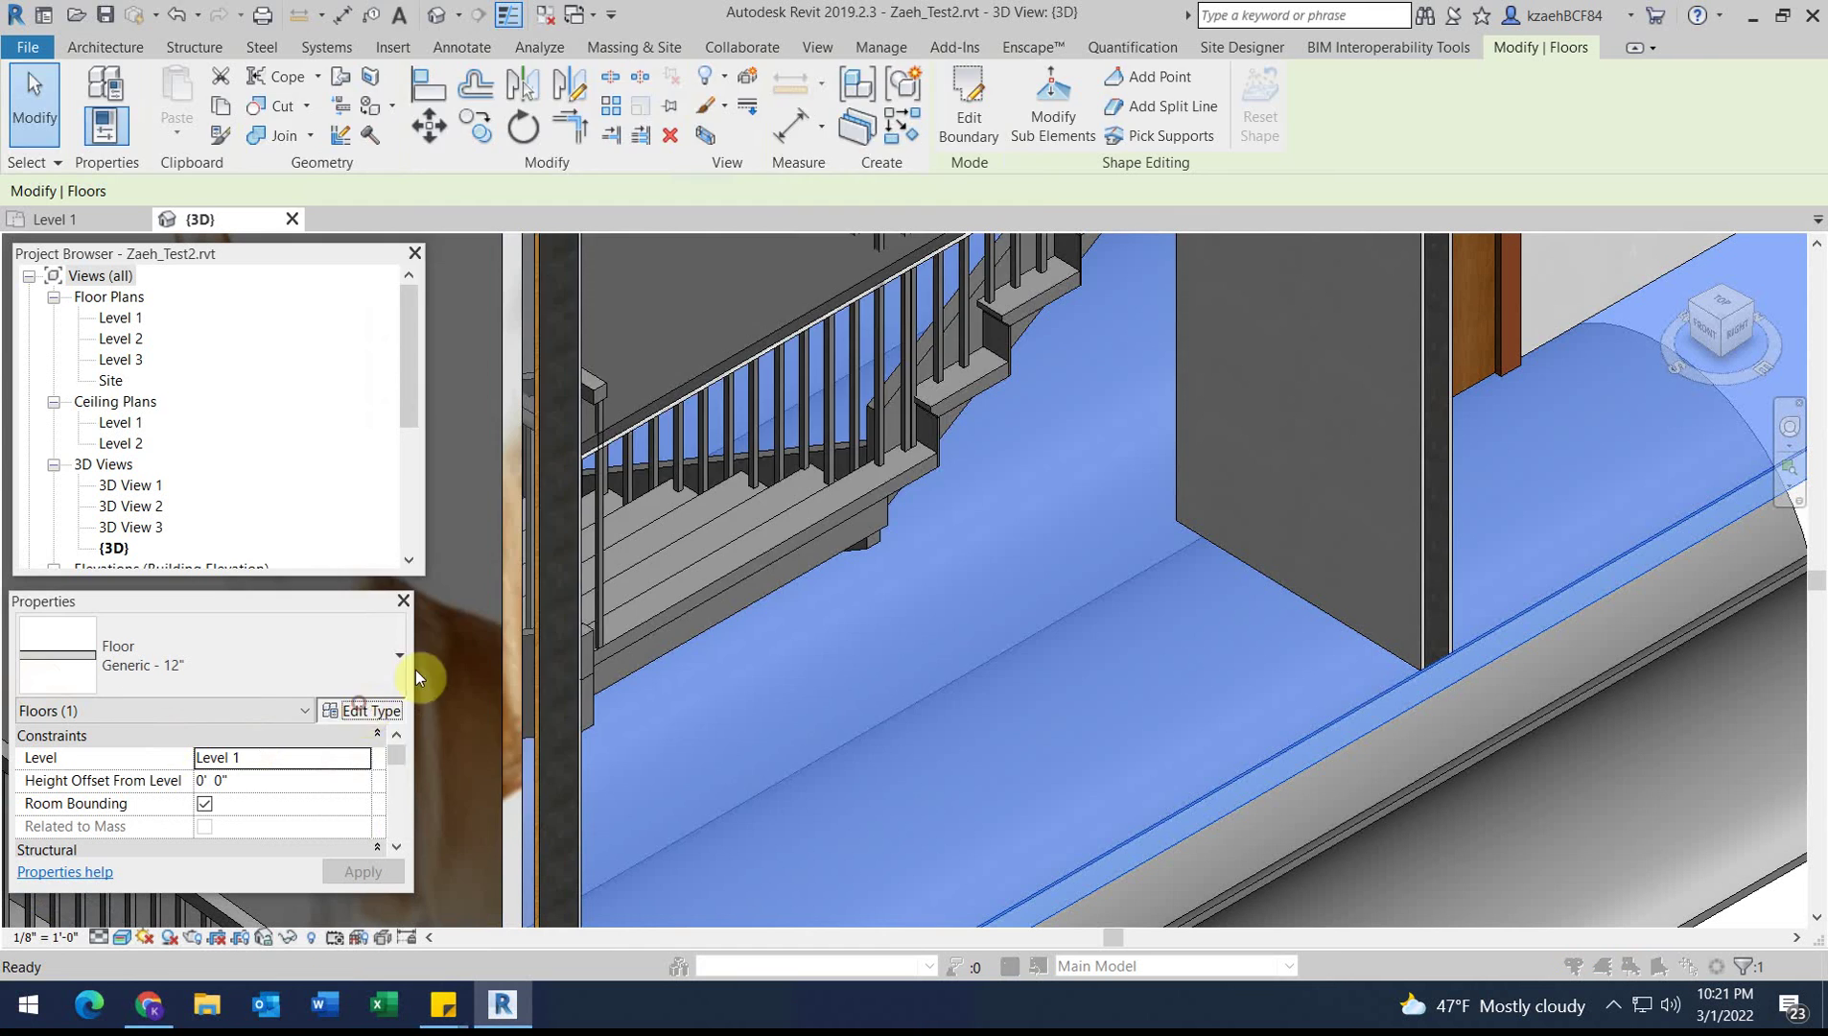
click(364, 710)
click(822, 317)
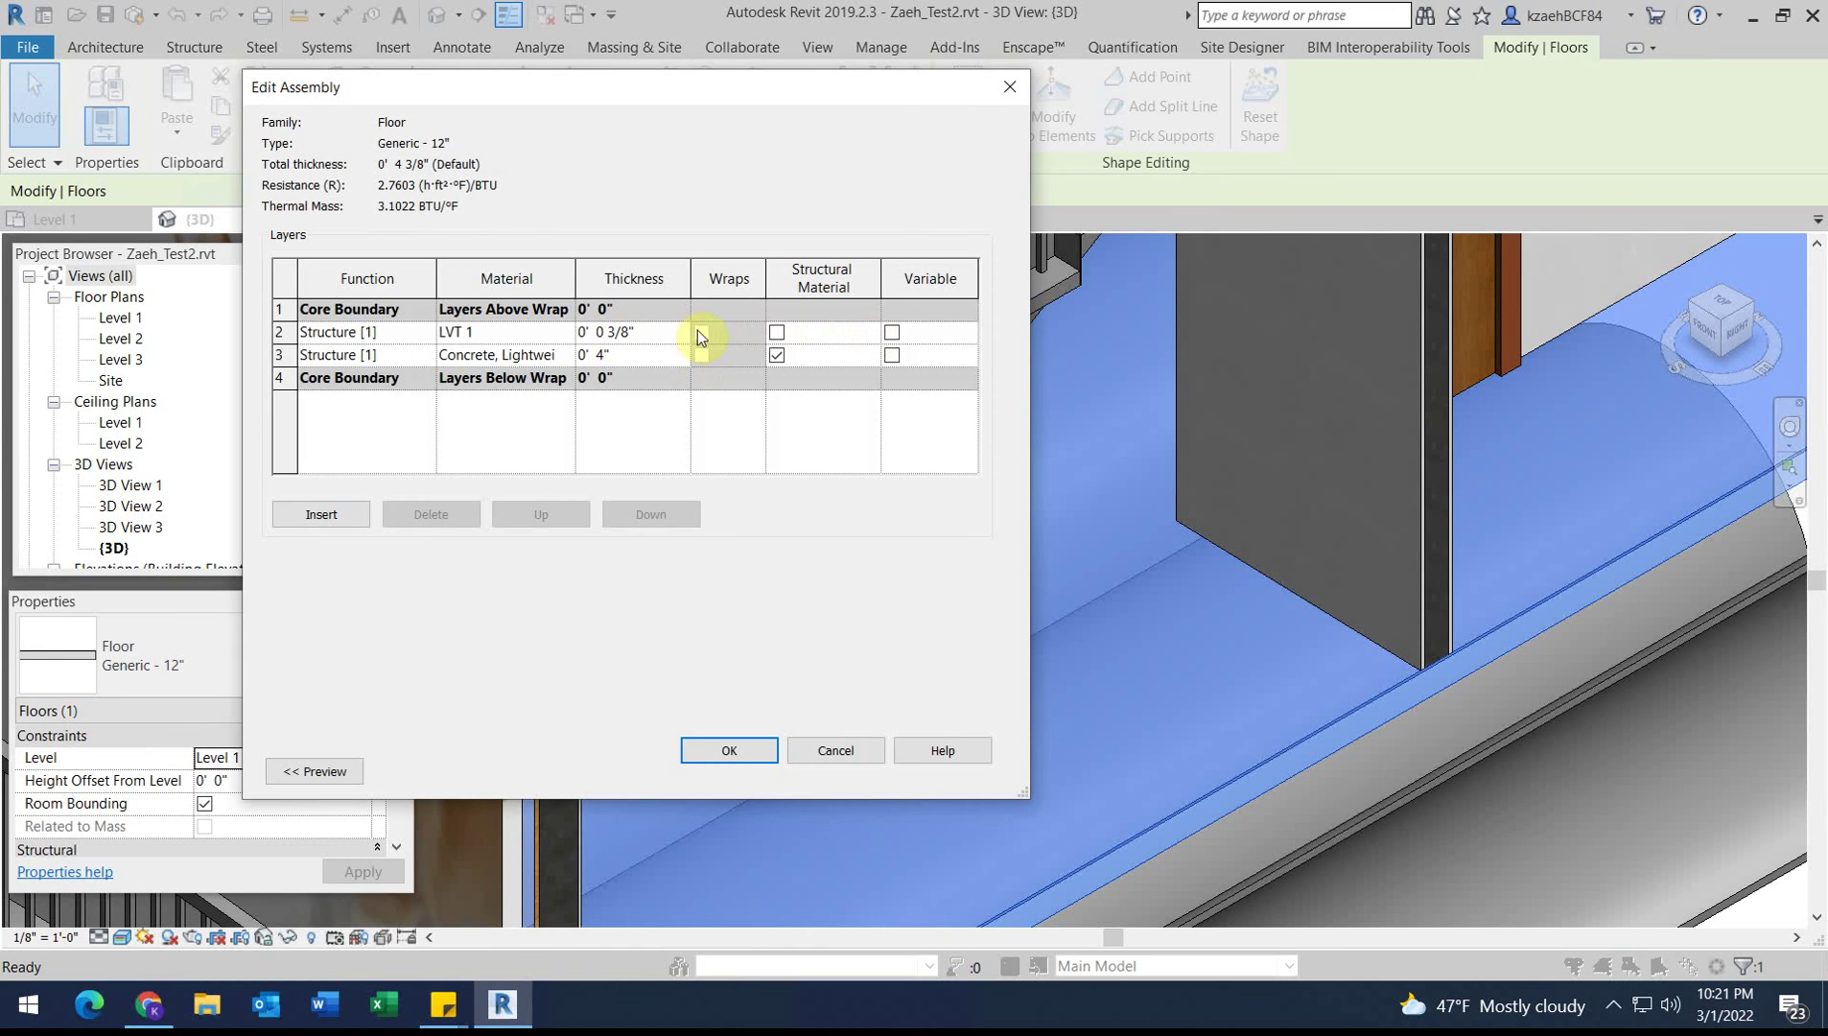
click(552, 334)
click(566, 331)
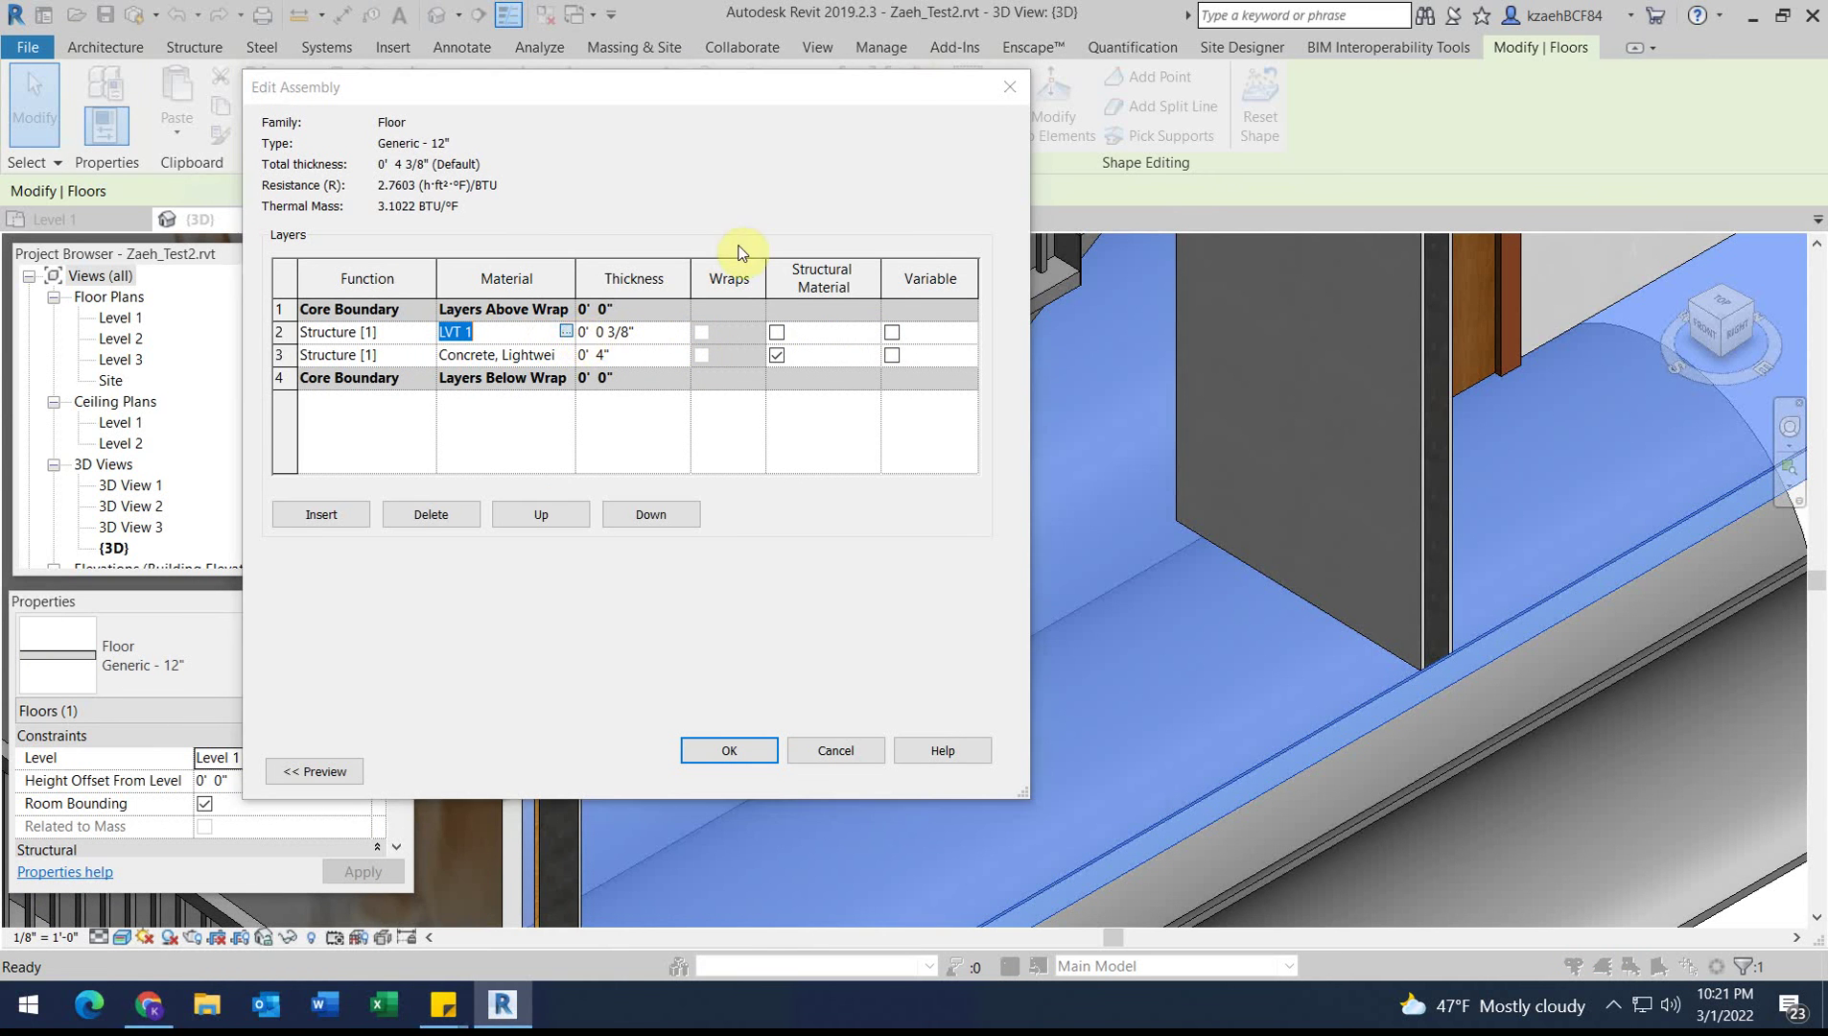
click(655, 255)
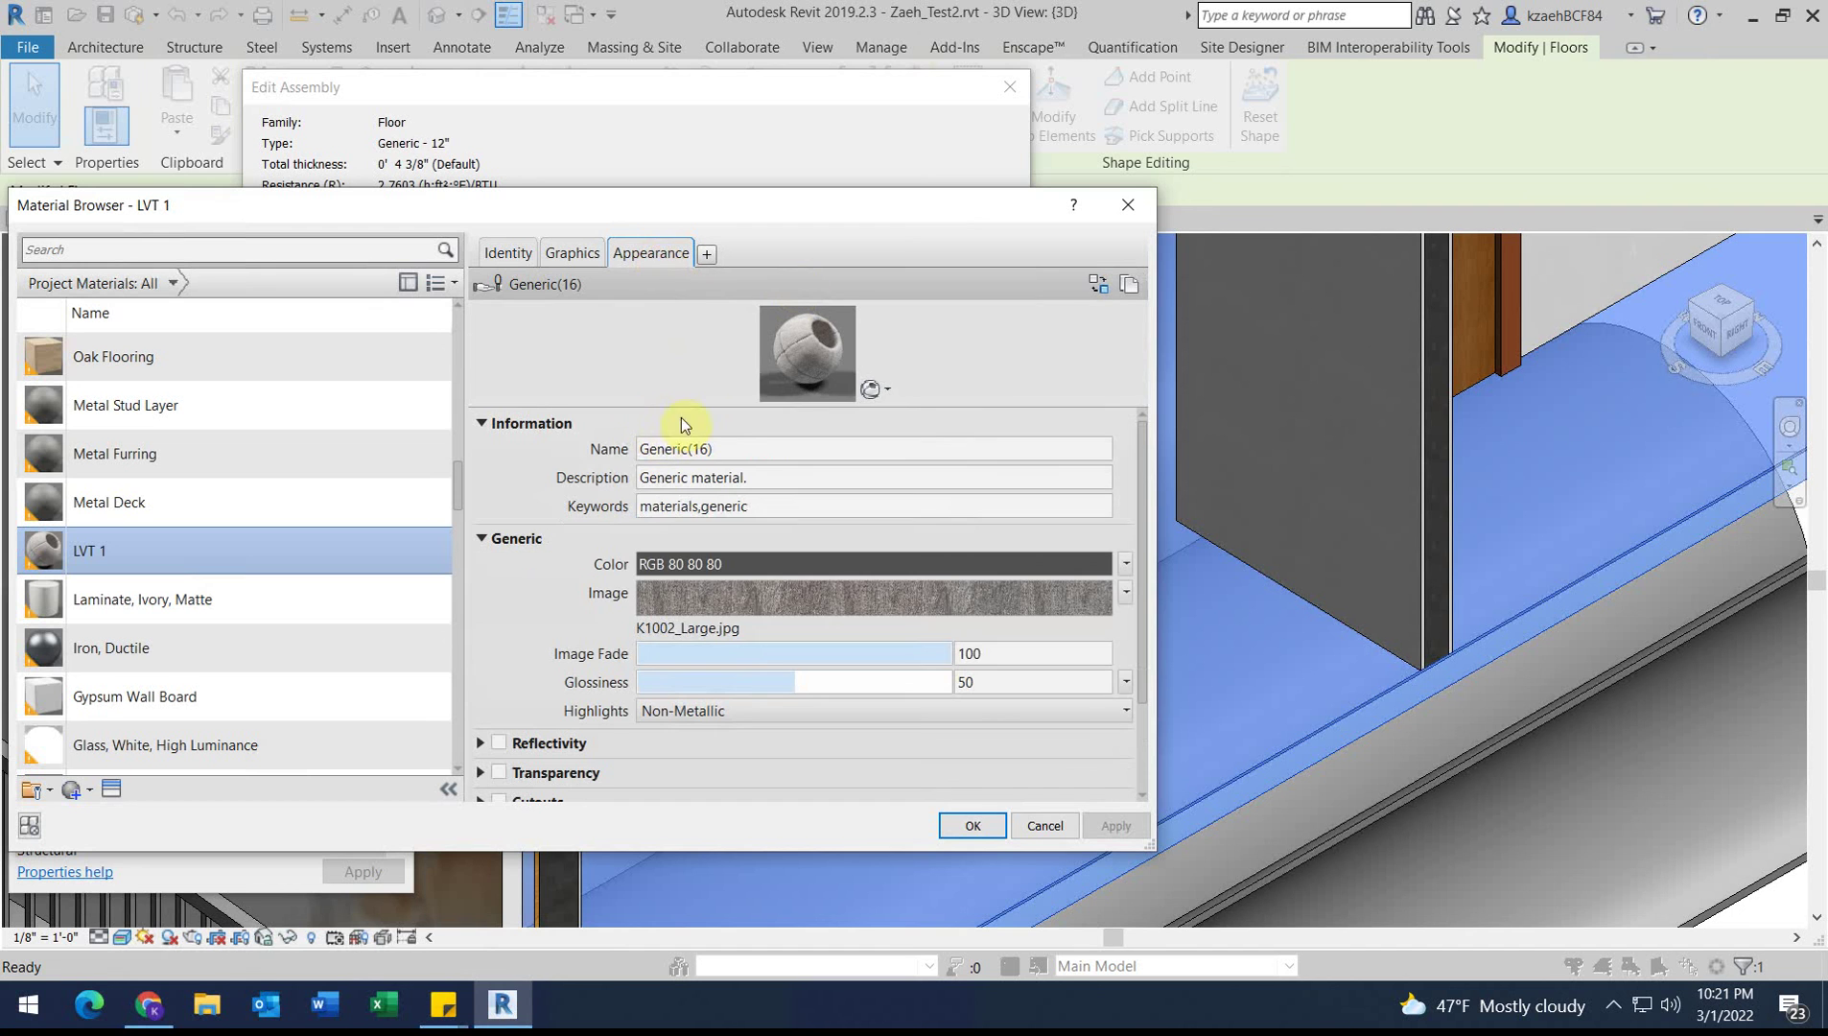
click(715, 606)
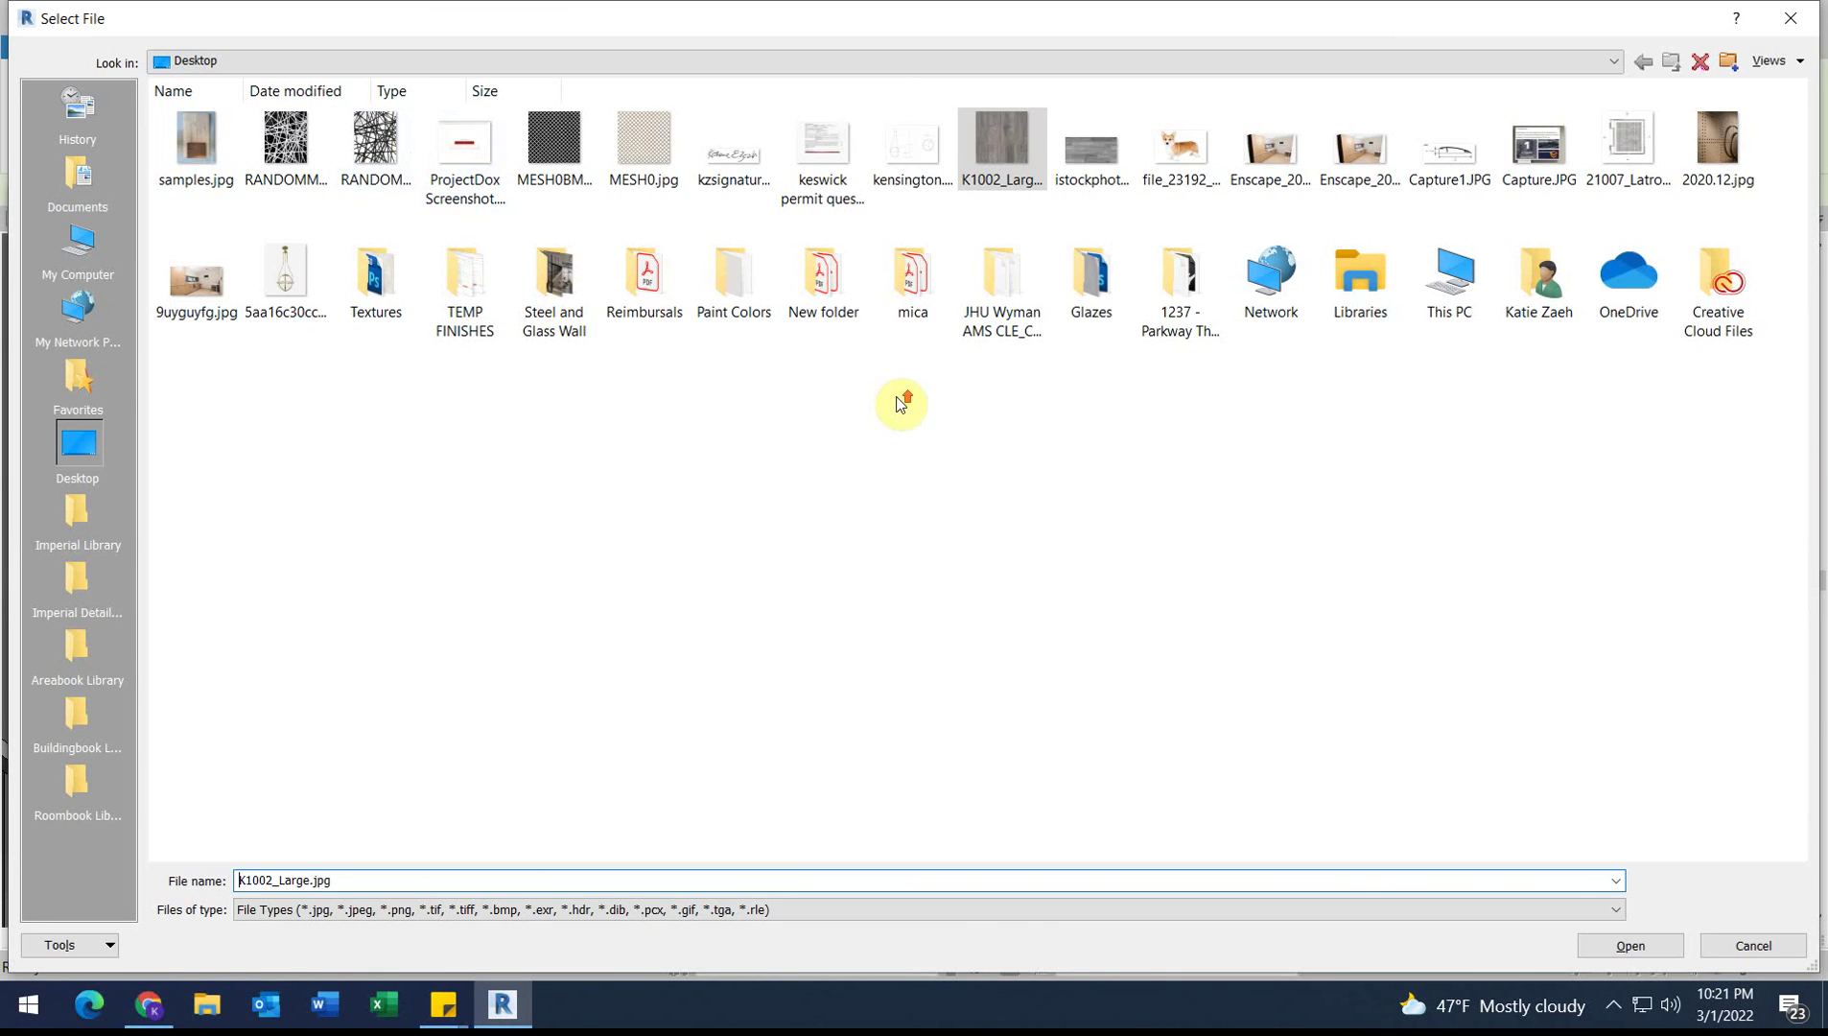
click(1092, 153)
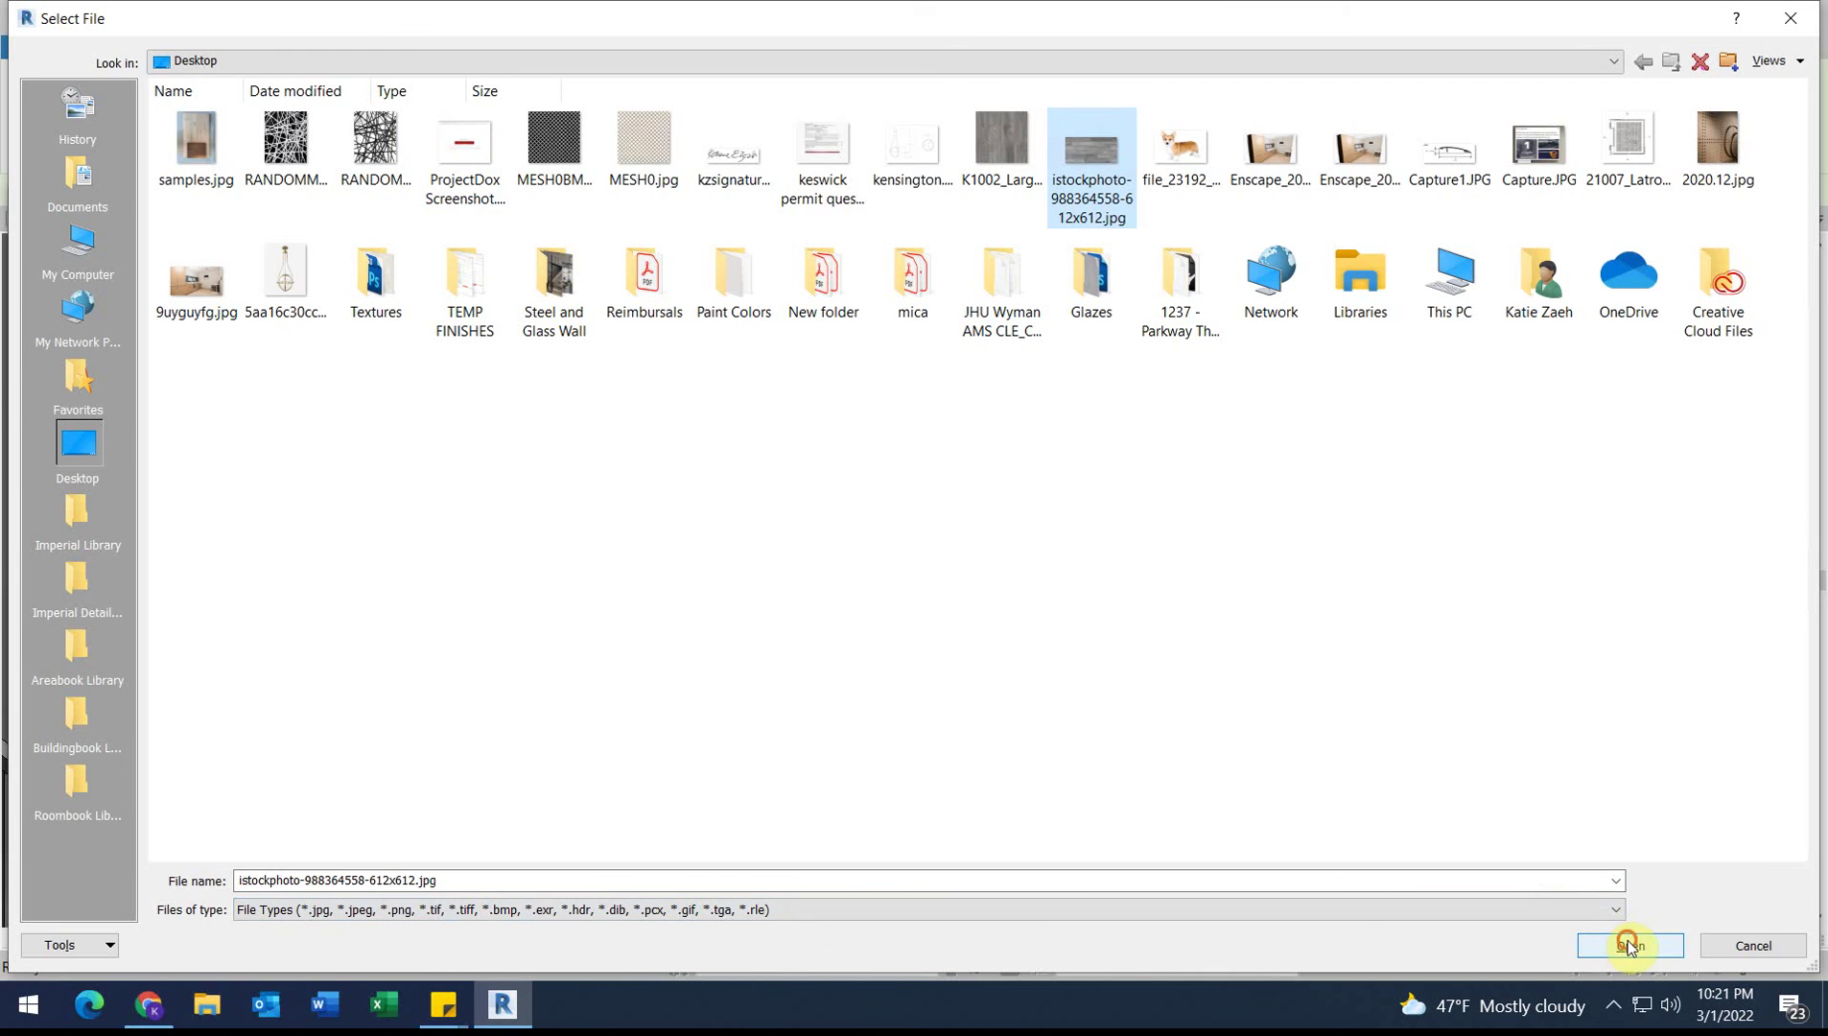
click(1629, 947)
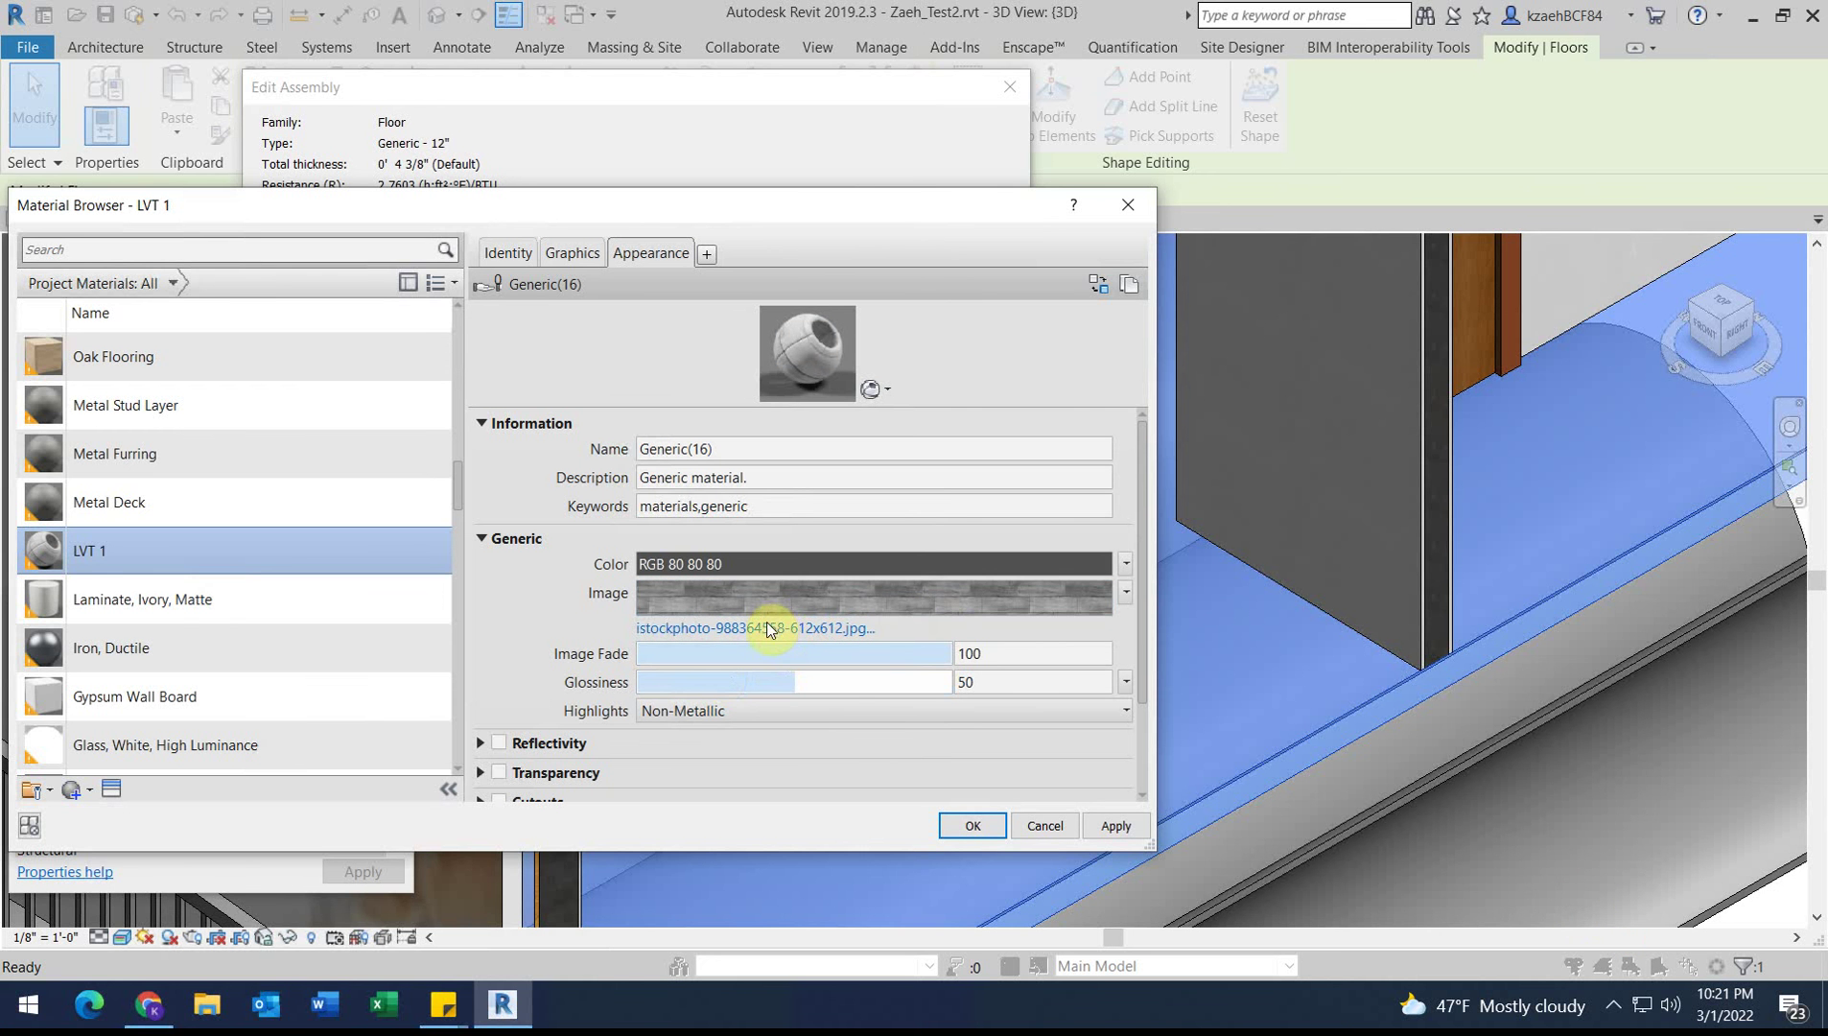
Step: Set the LVT 1 texture's sample size to 3'-6" wide and high, and its Y offset to -3/4"
click(748, 598)
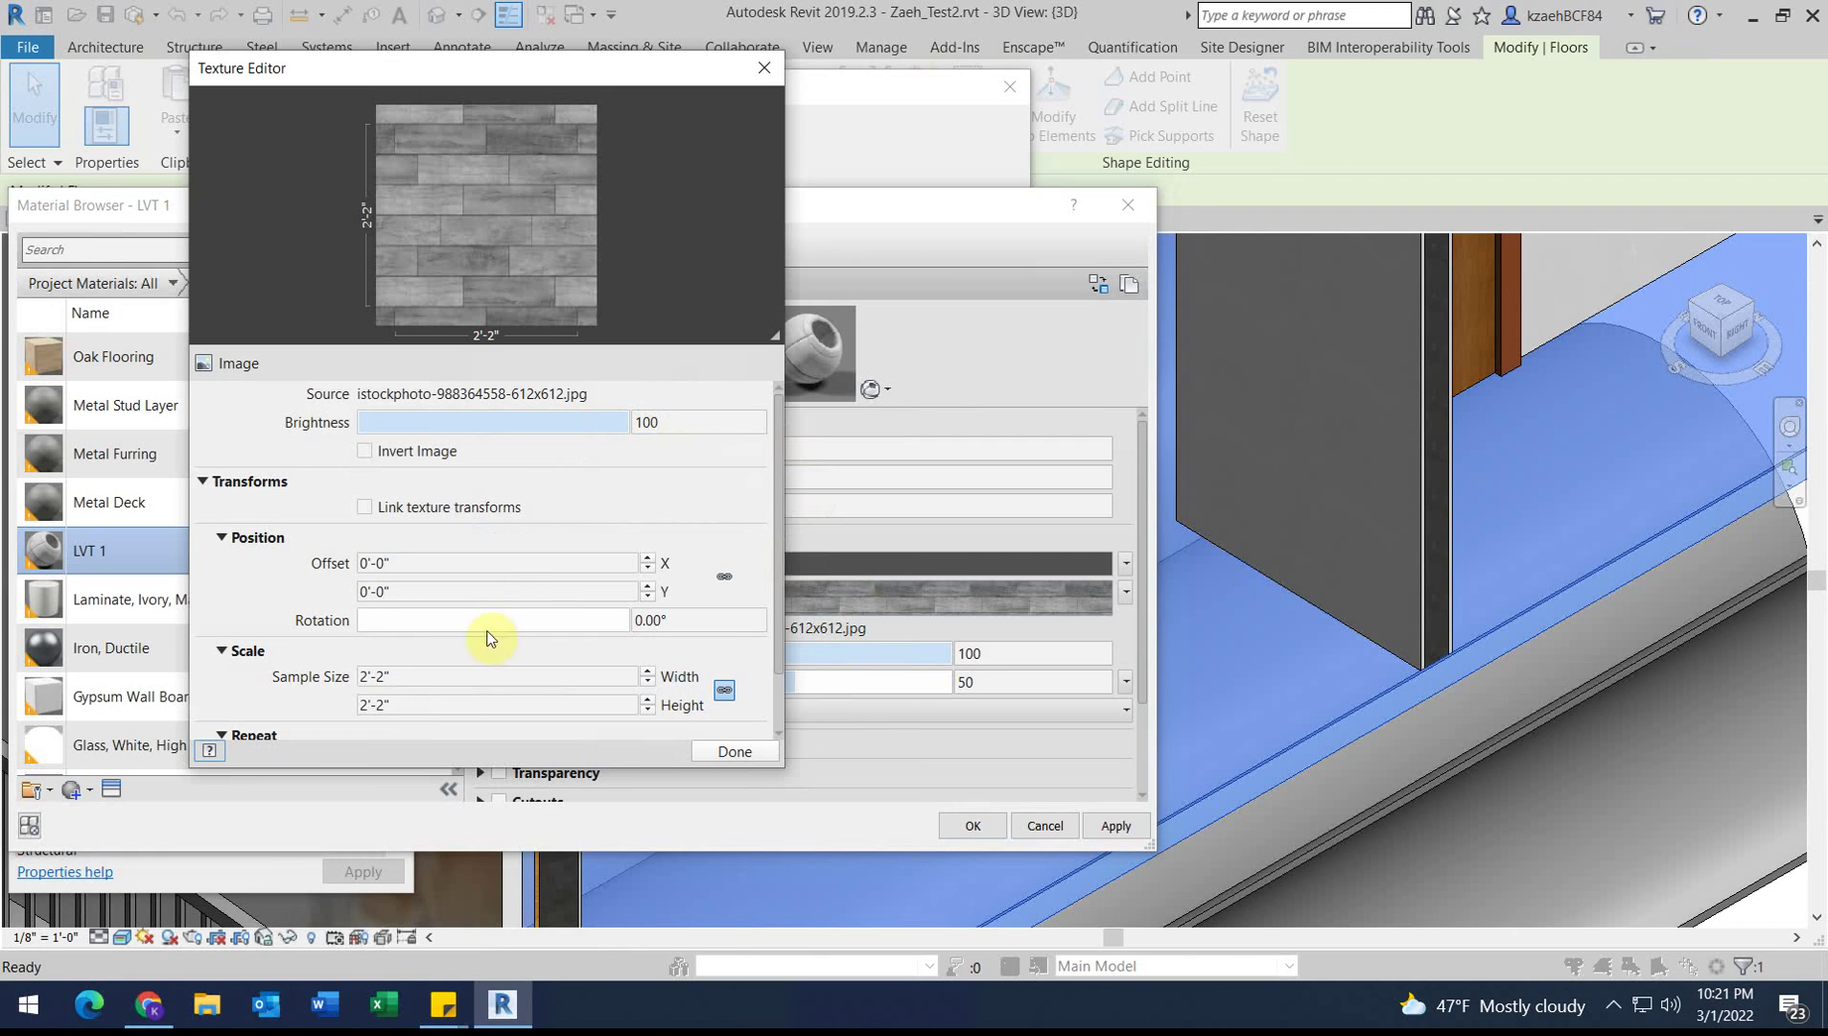
click(423, 676)
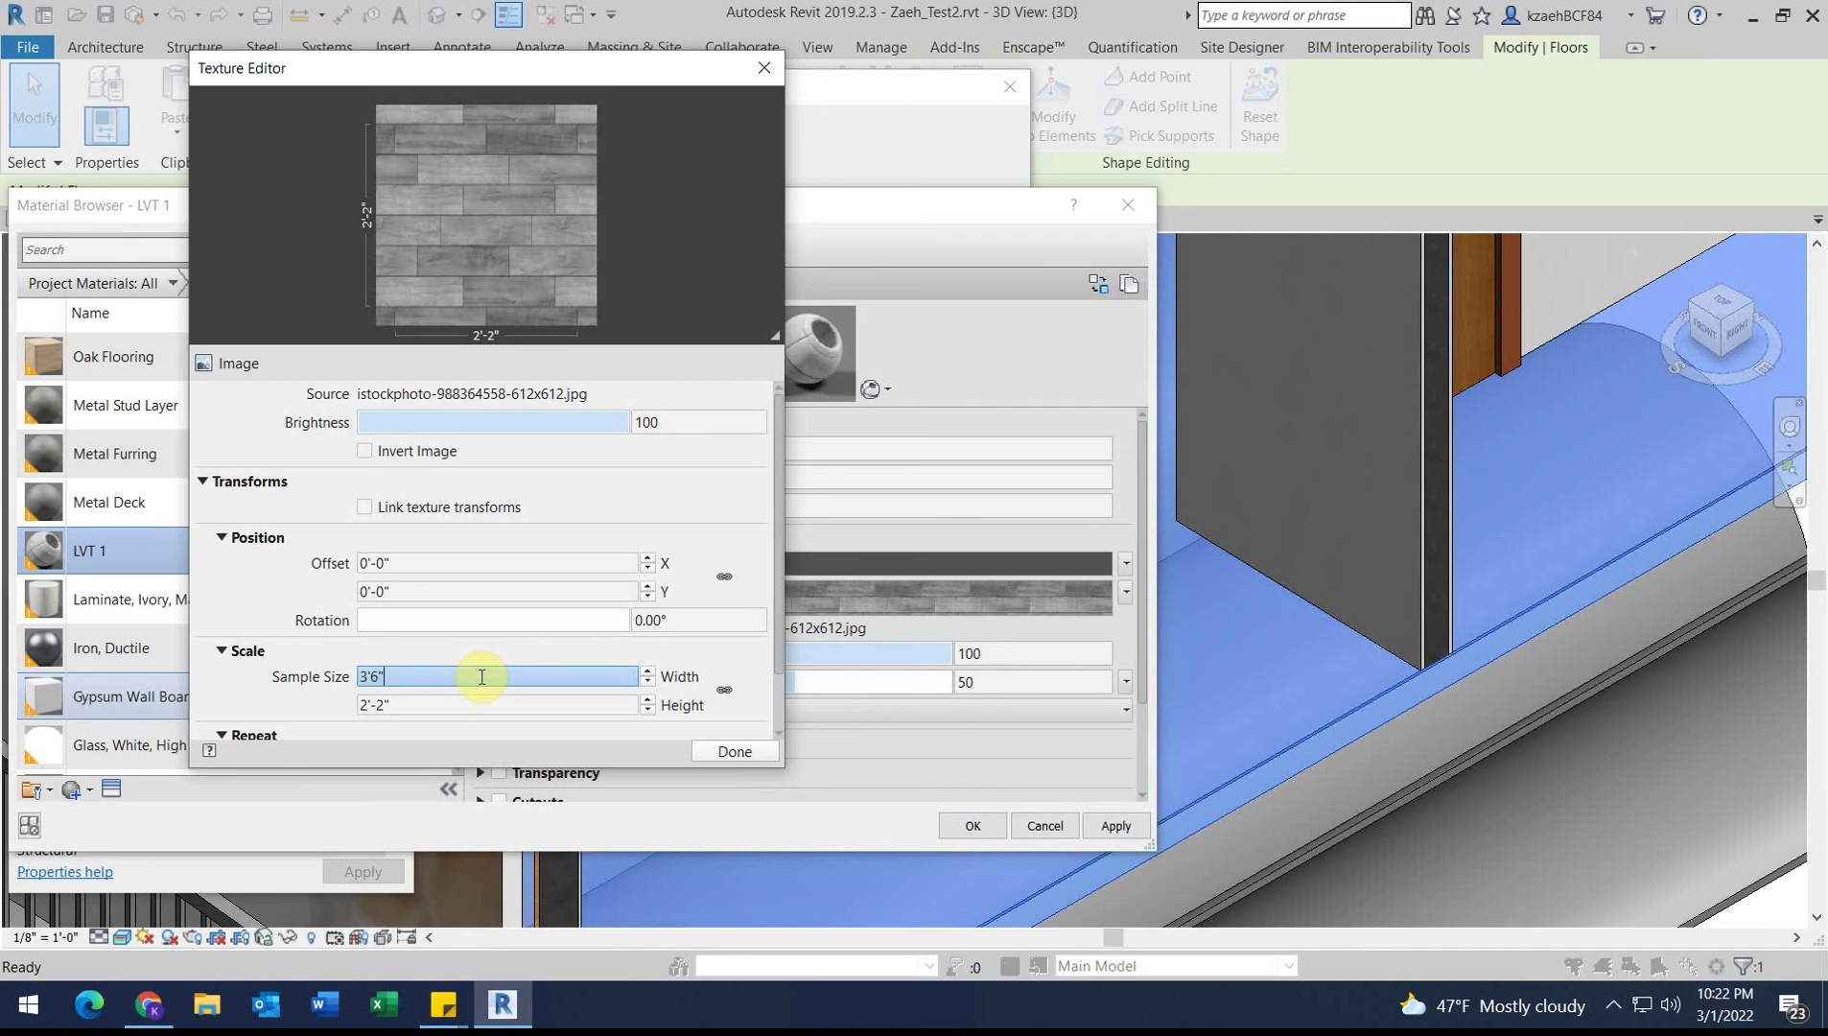
click(437, 705)
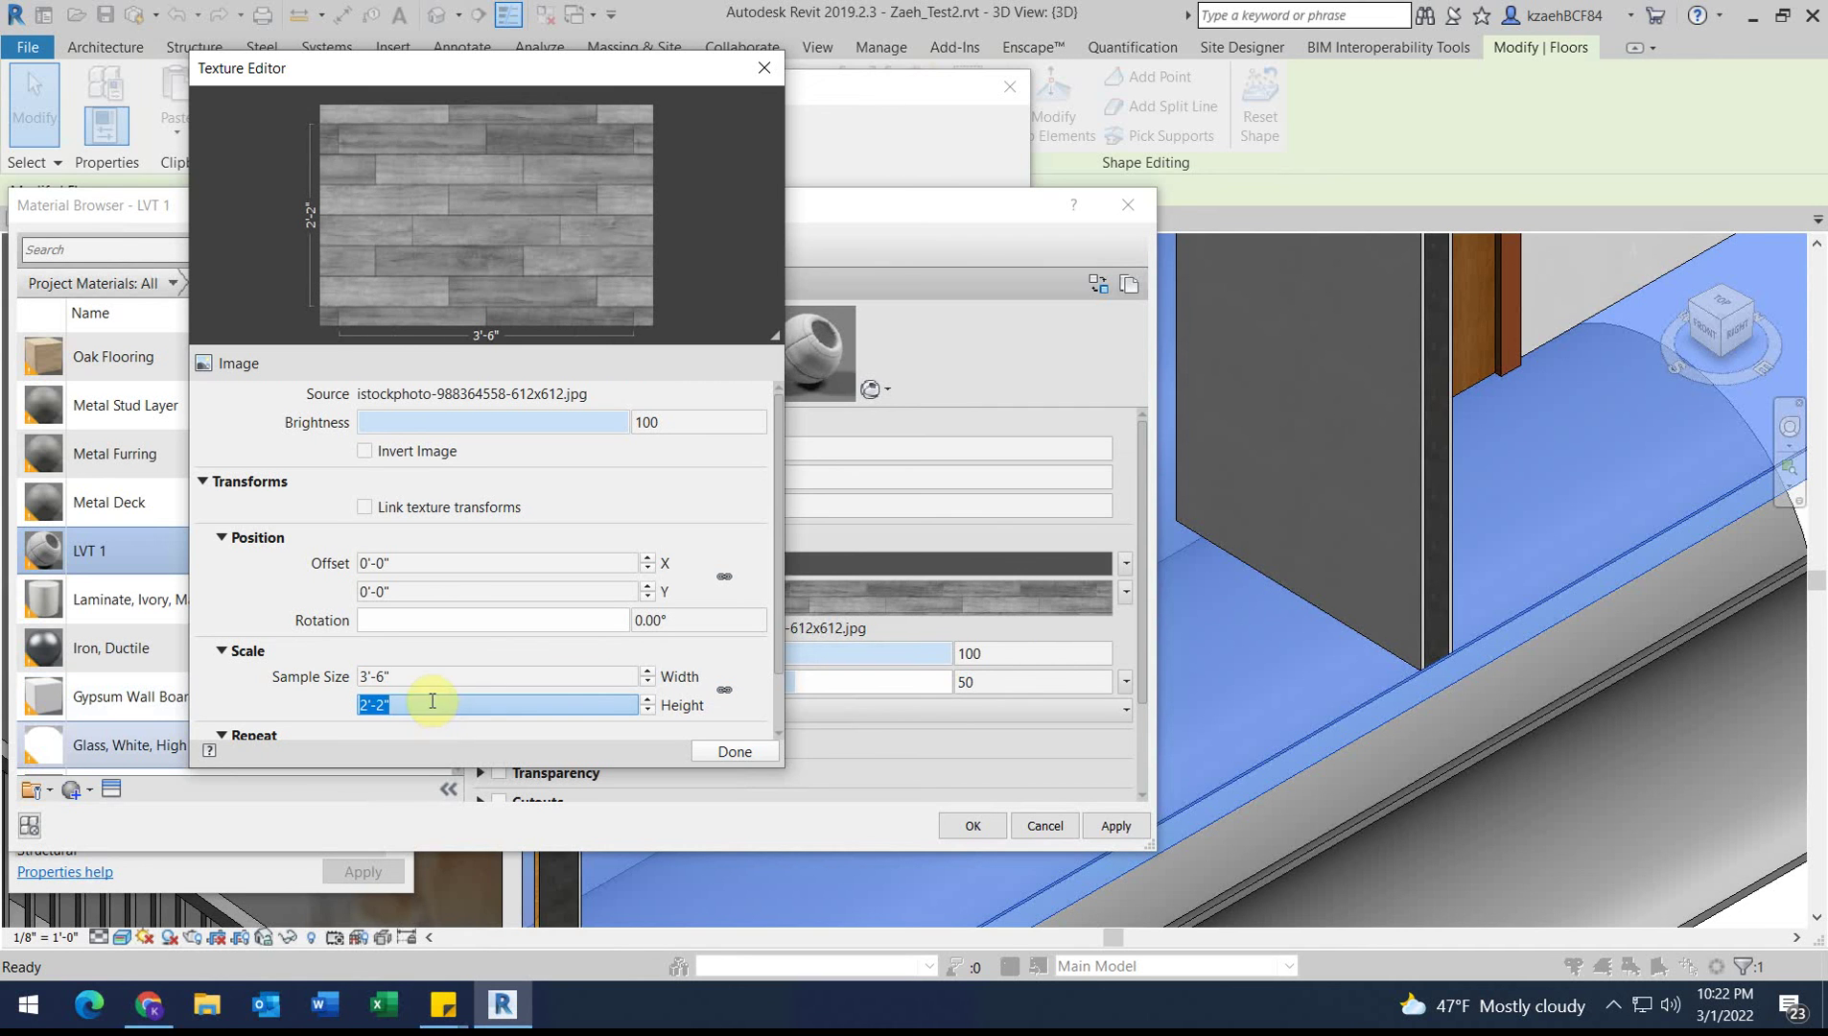
text(3'6")
click(444, 676)
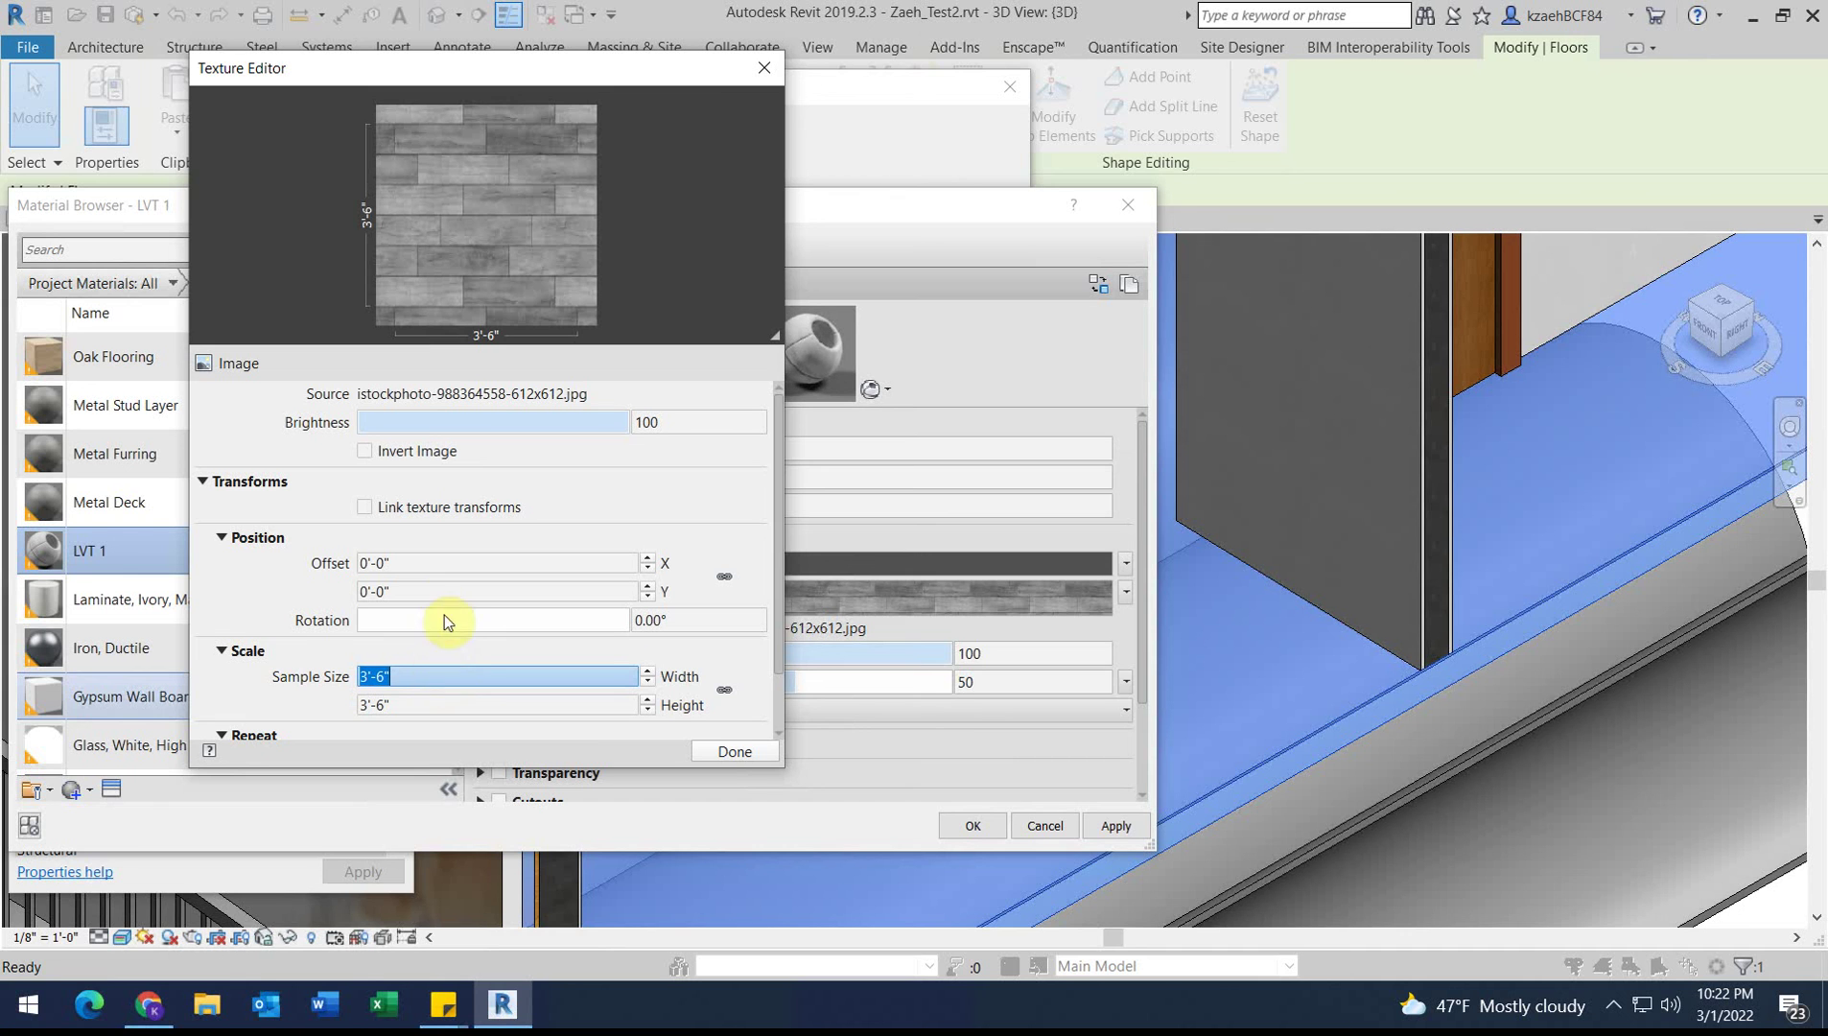
drag(449, 592, 449, 597)
click(403, 688)
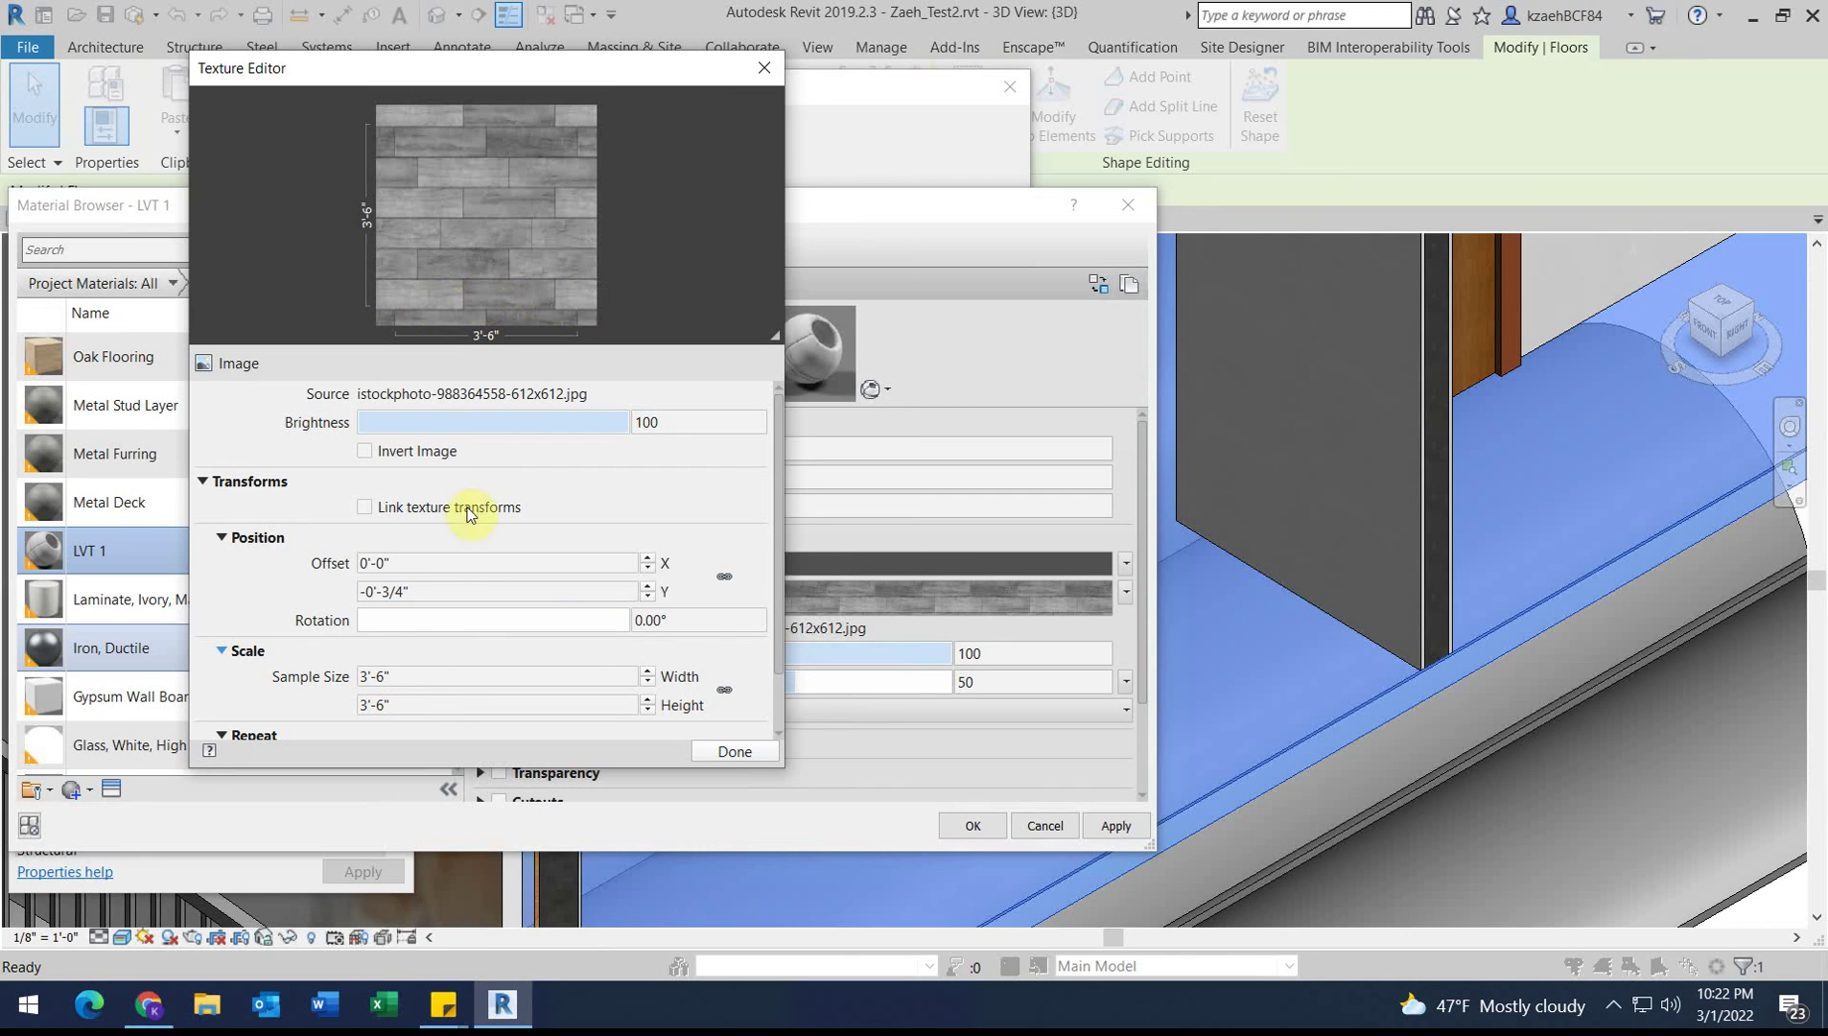
Step: Try a sample width of 10'-0" for the plank texture, and settle on a width of 8'-0"
click(409, 673)
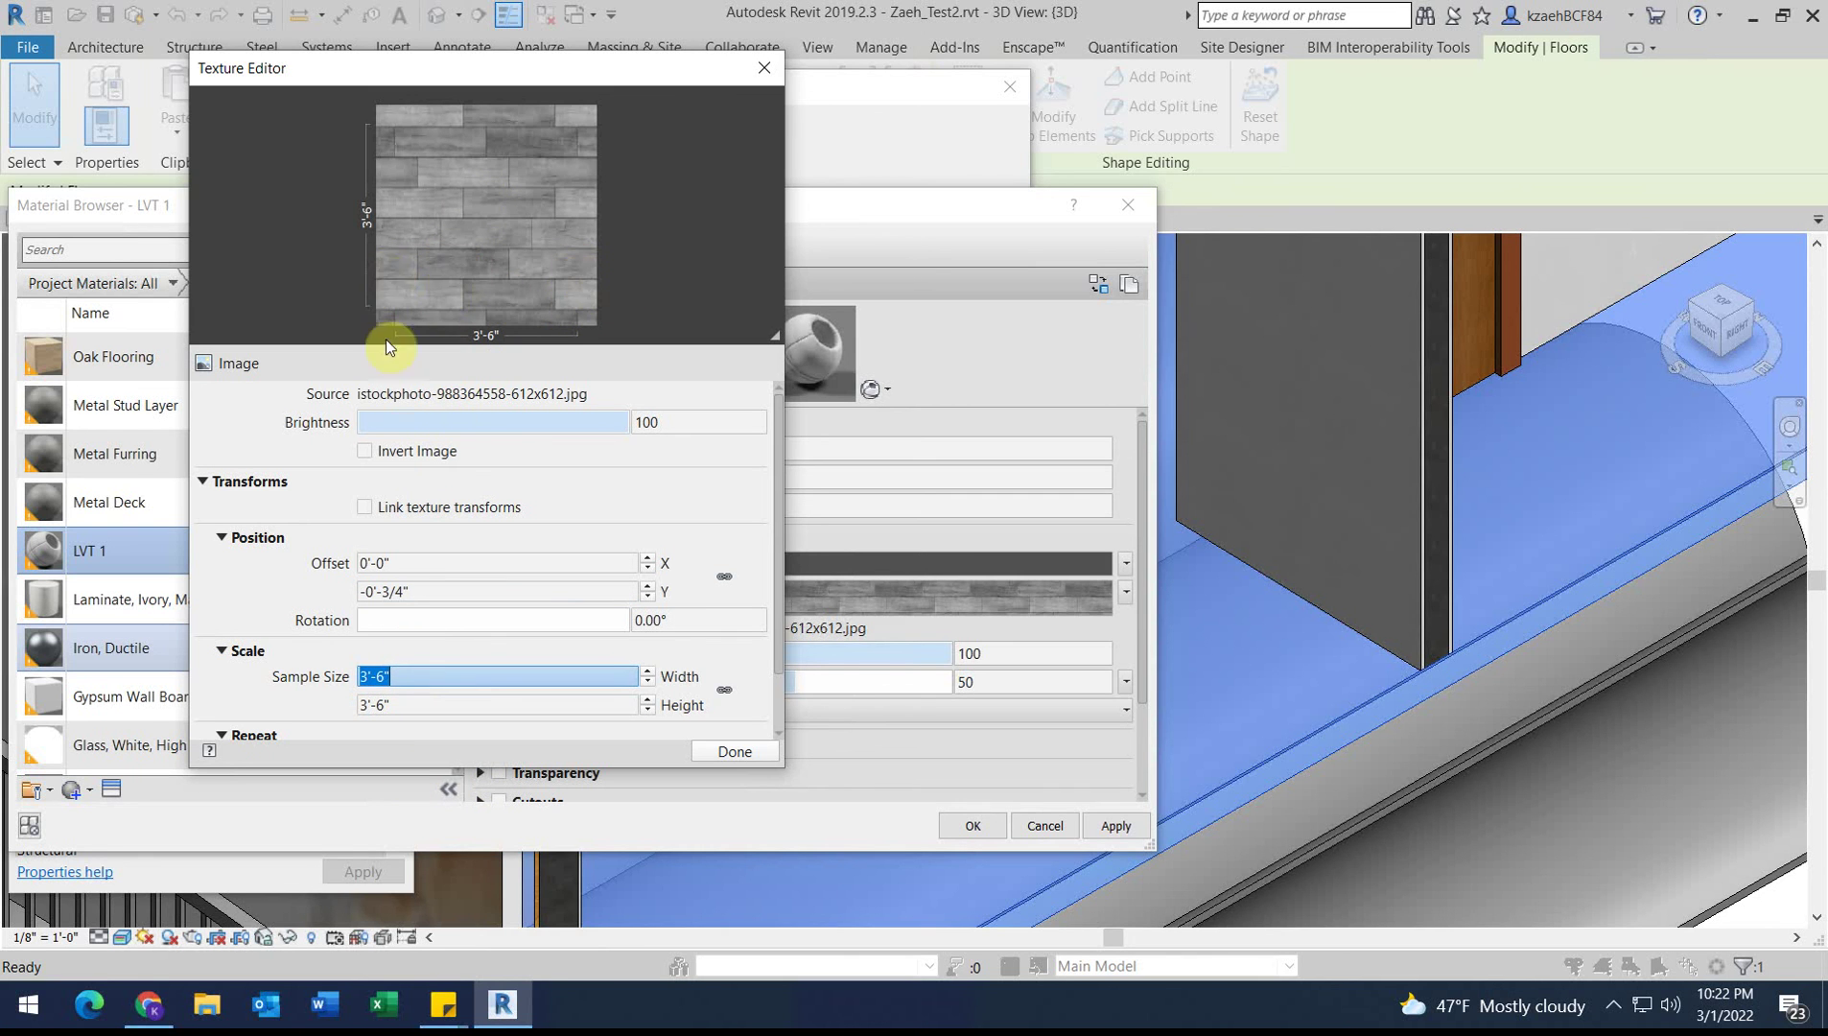
text(10)
click(392, 705)
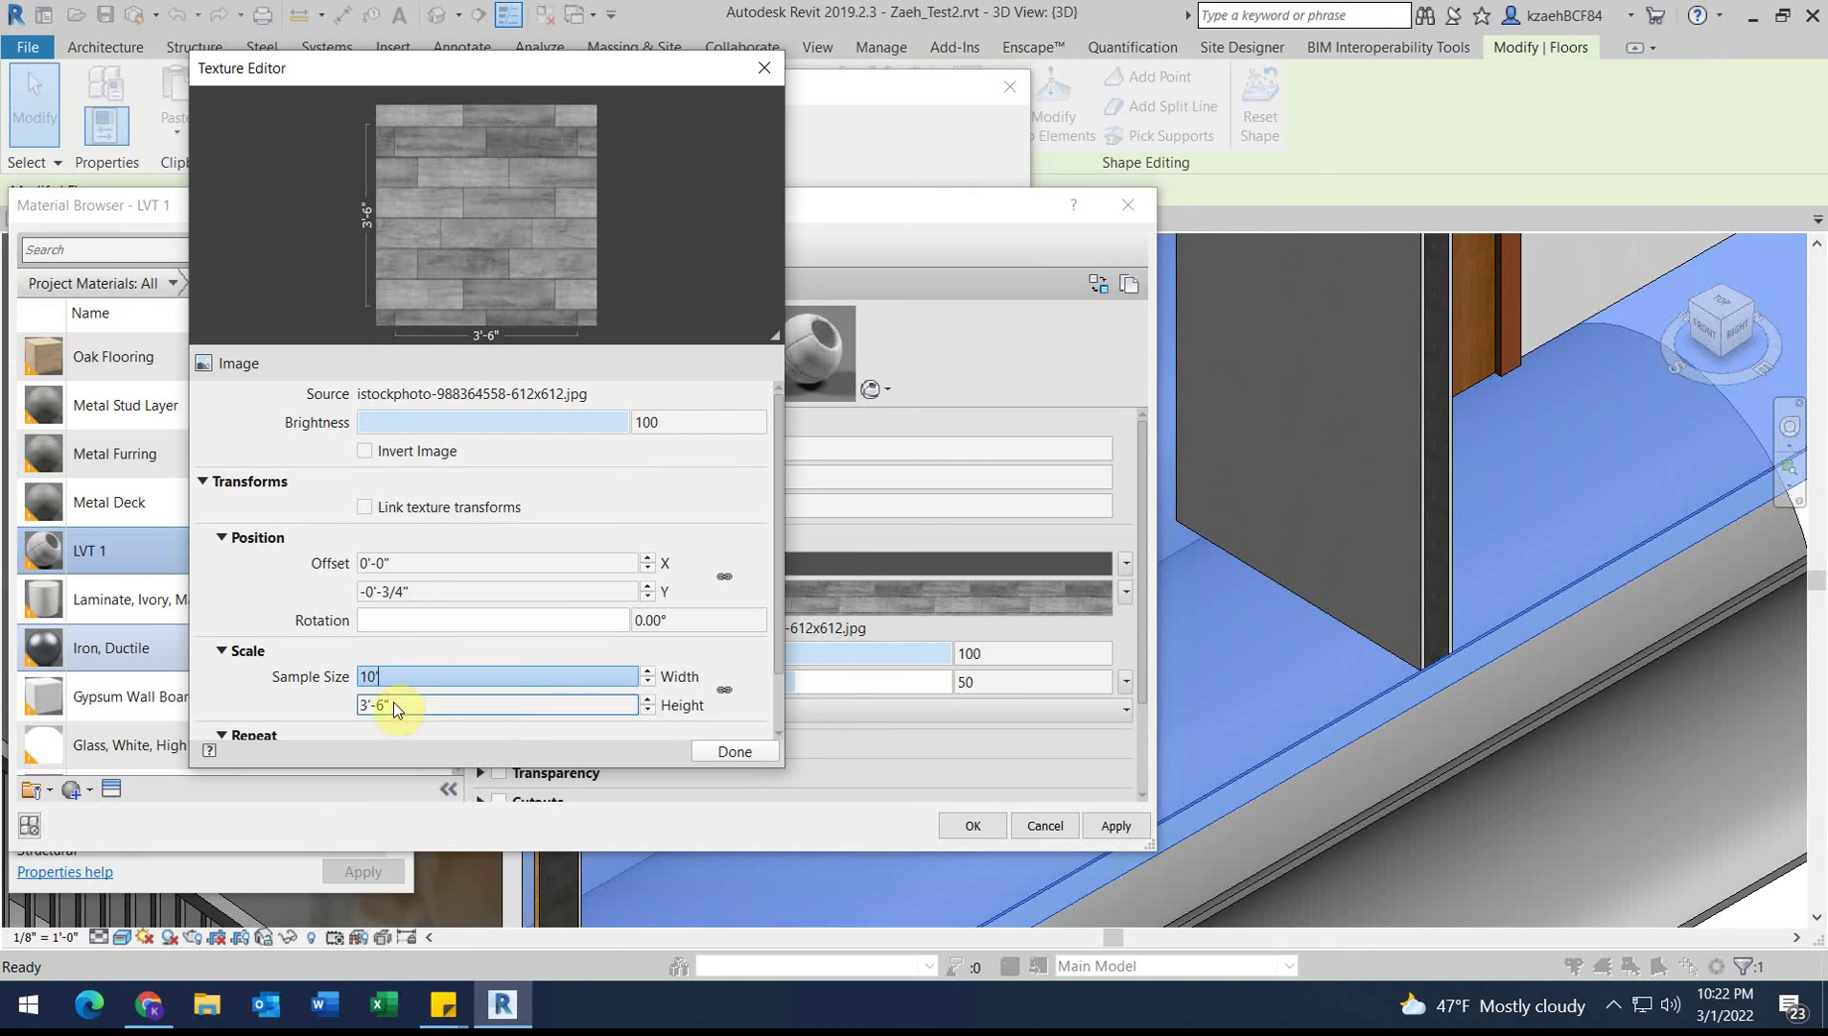
click(375, 676)
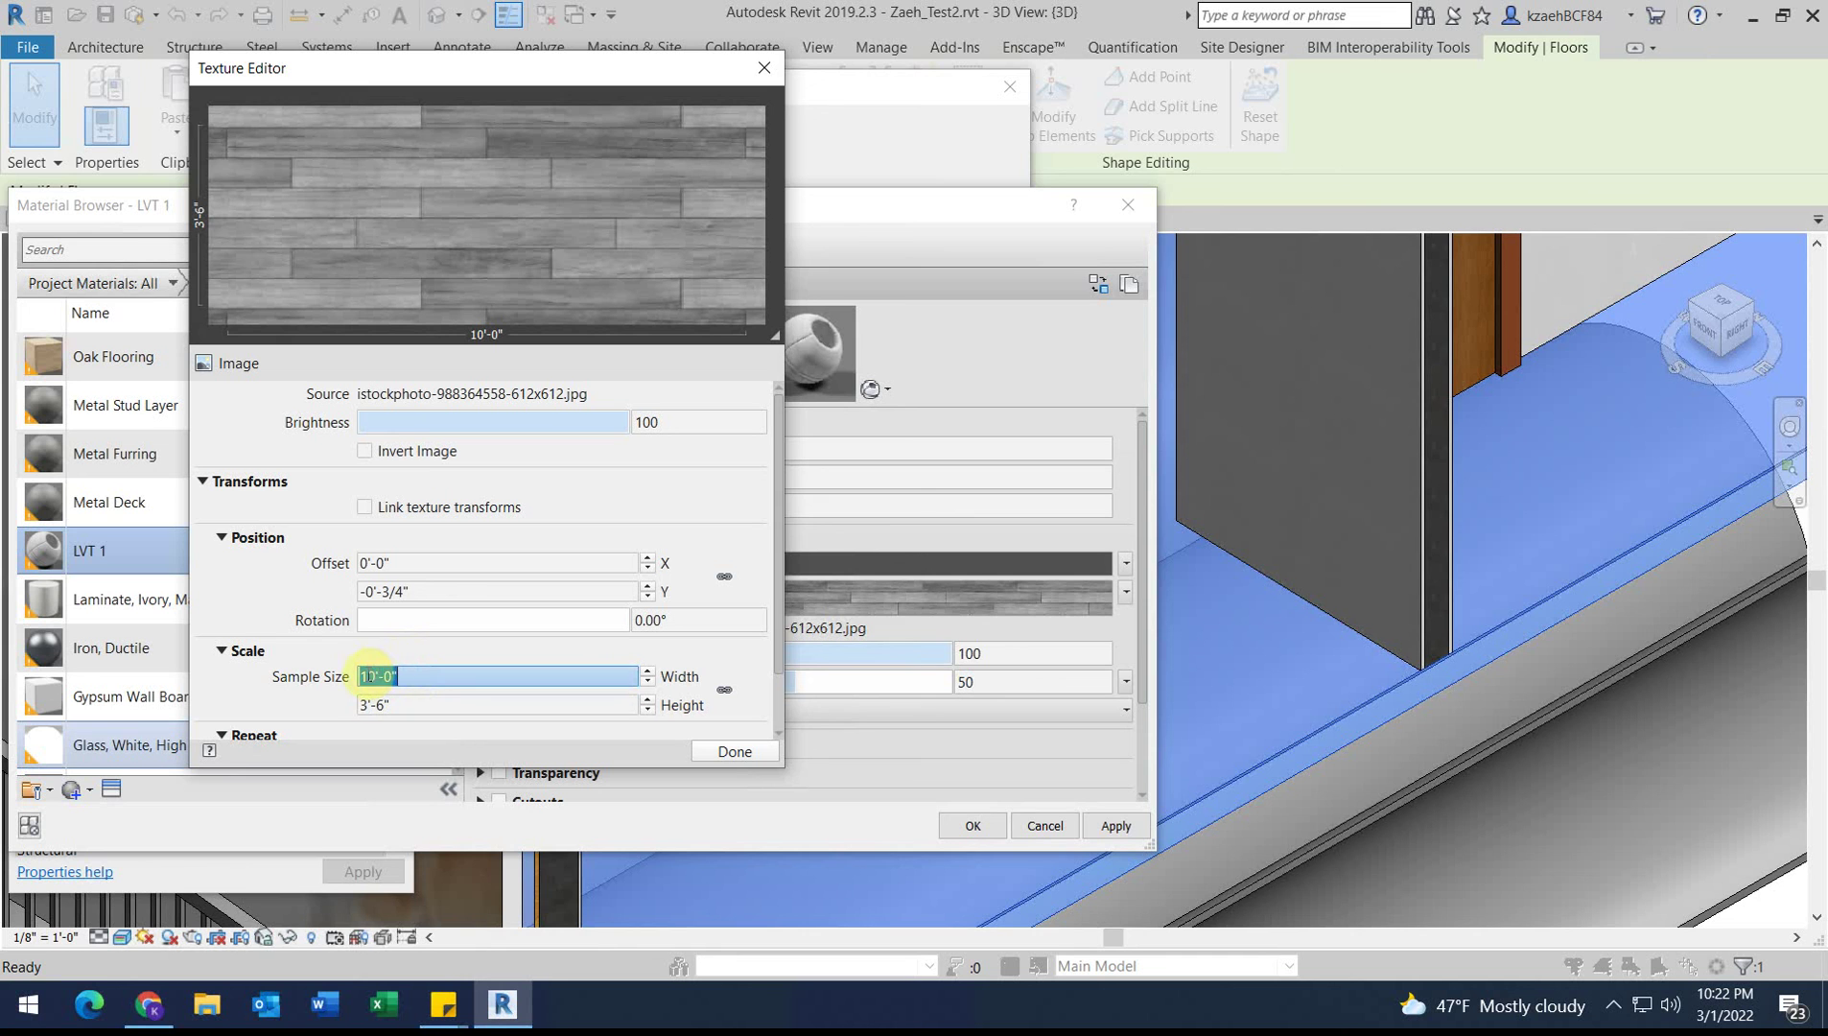
click(443, 708)
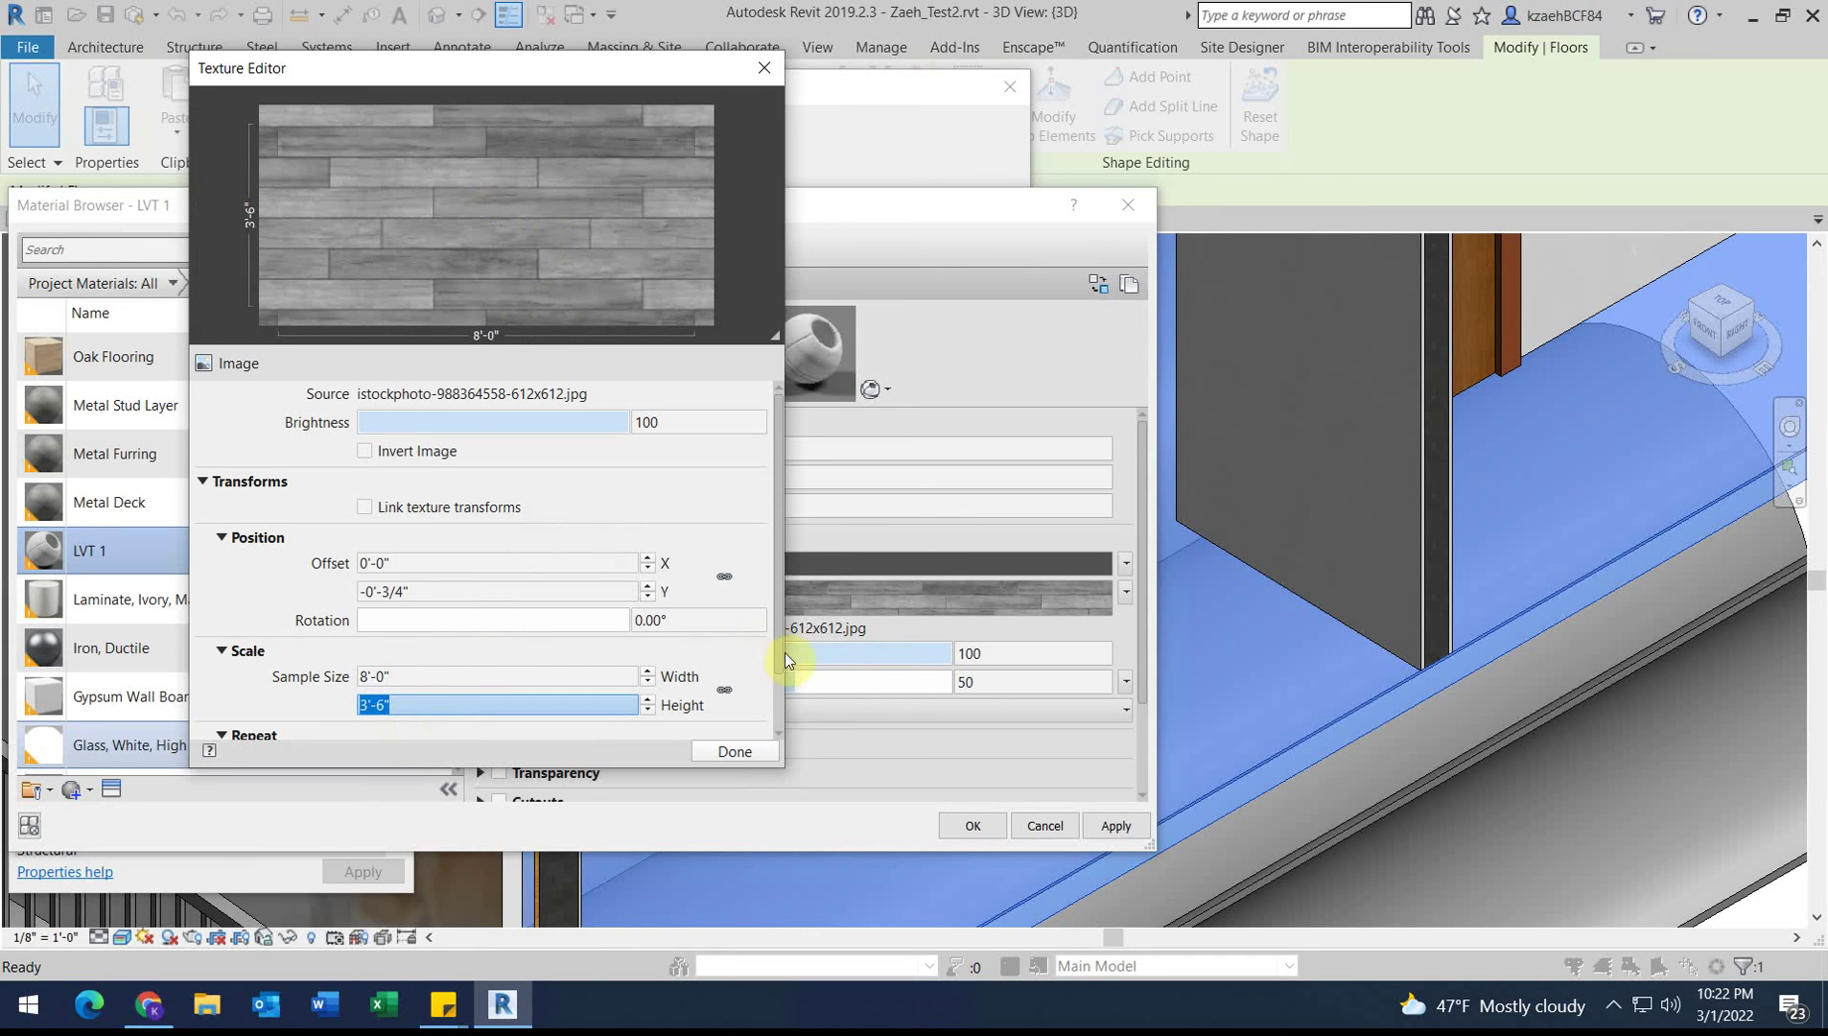
Step: Accept the texture edits and the LVT 1 material, and confirm the Generic - 12" floor assembly
click(735, 750)
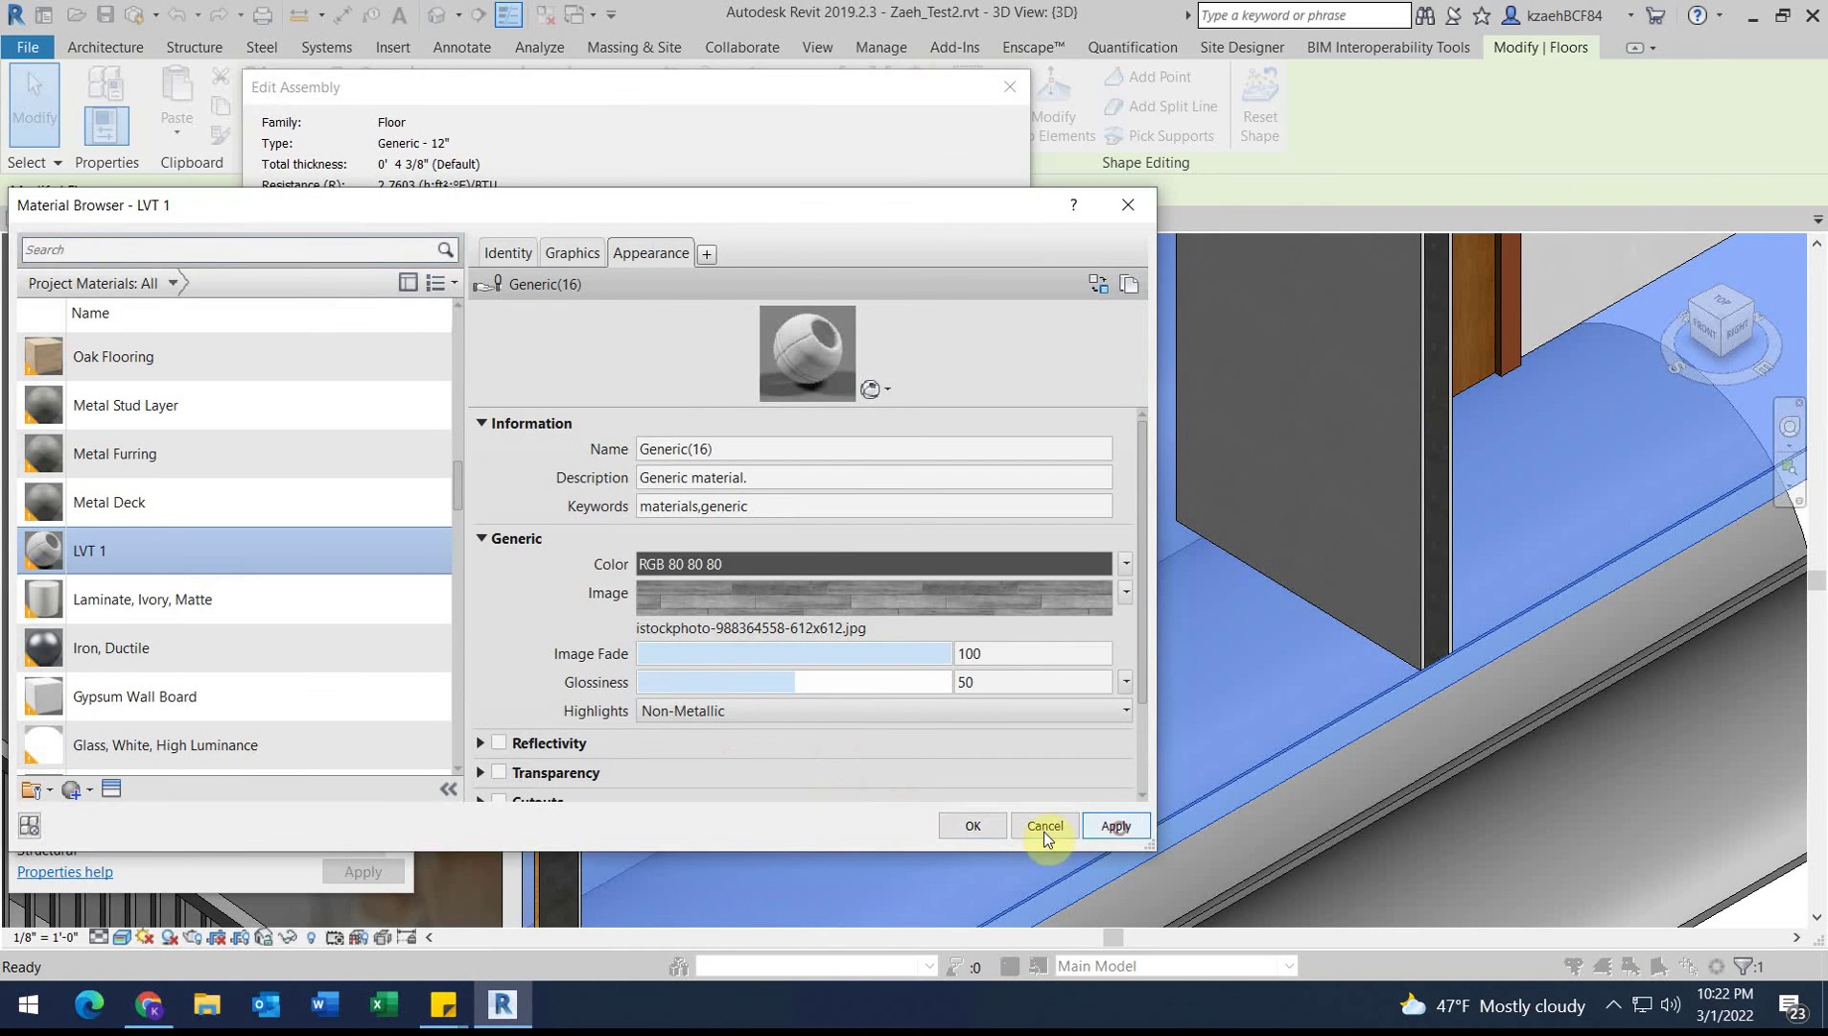
click(973, 831)
click(809, 758)
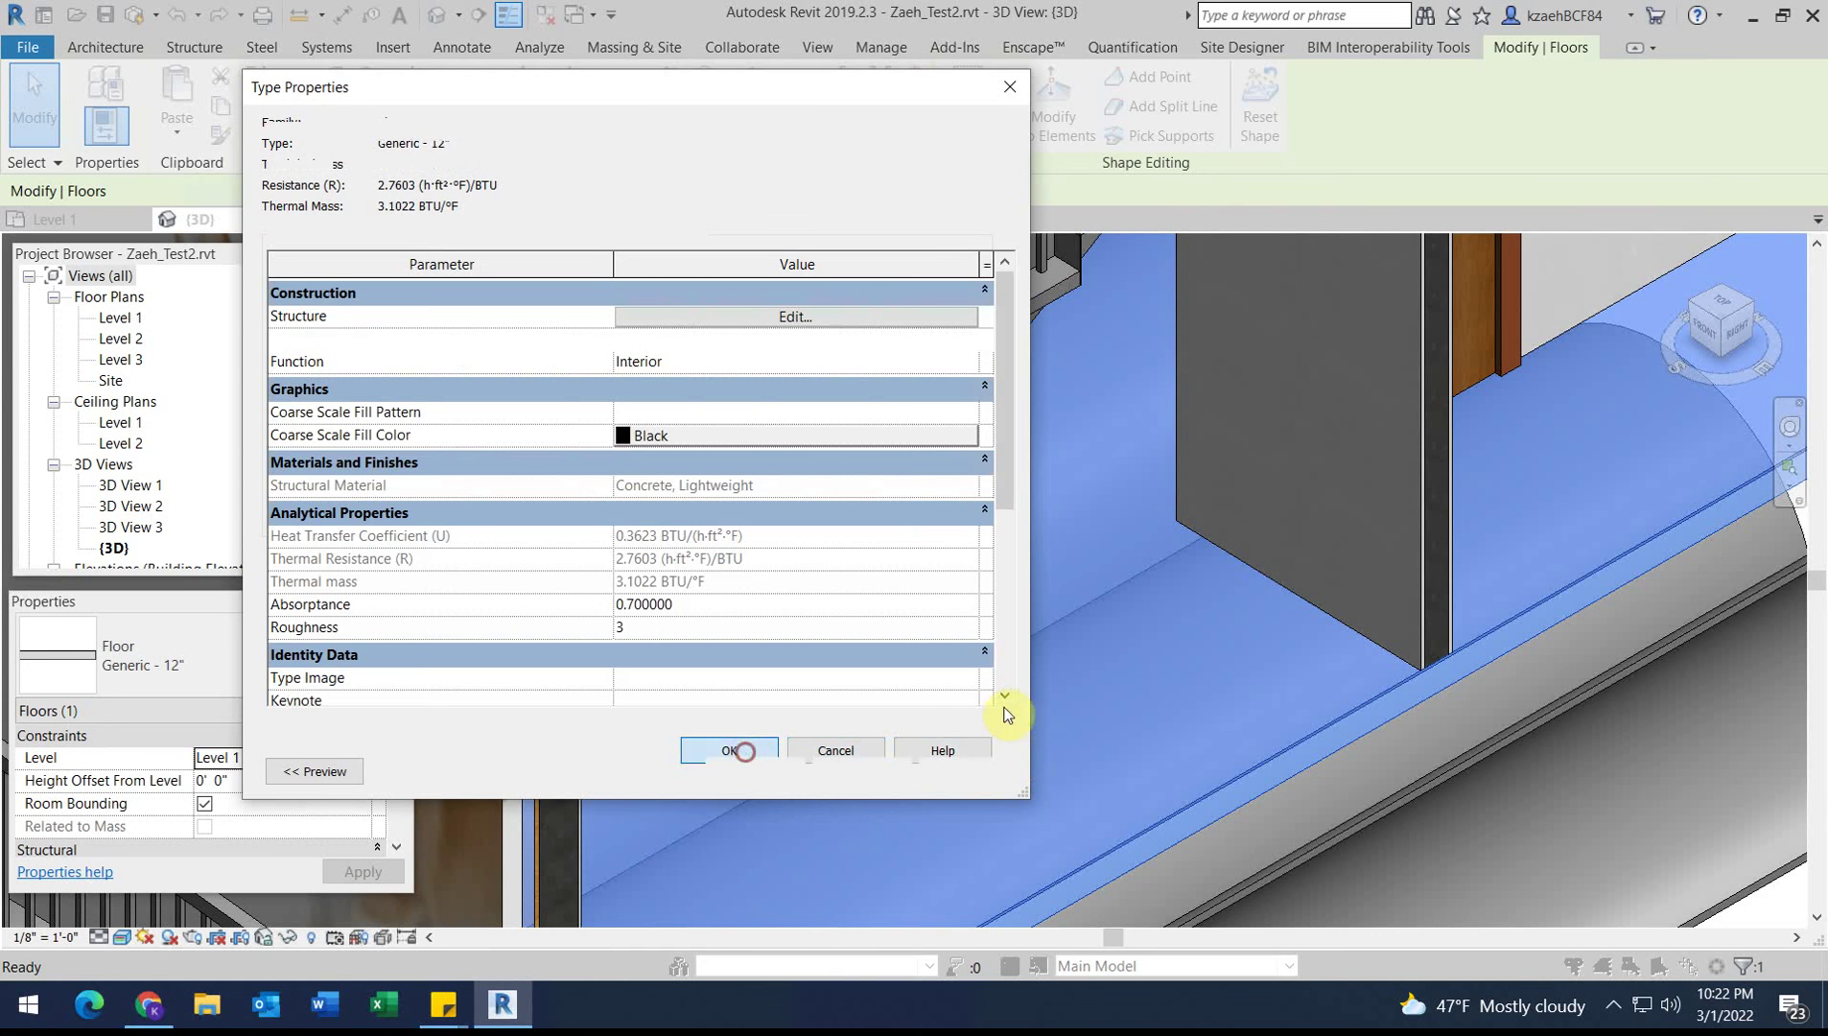
Step: Apply the Generic - 12" floor type properties, deselect the floor, and check the plank finish inside the house
click(781, 768)
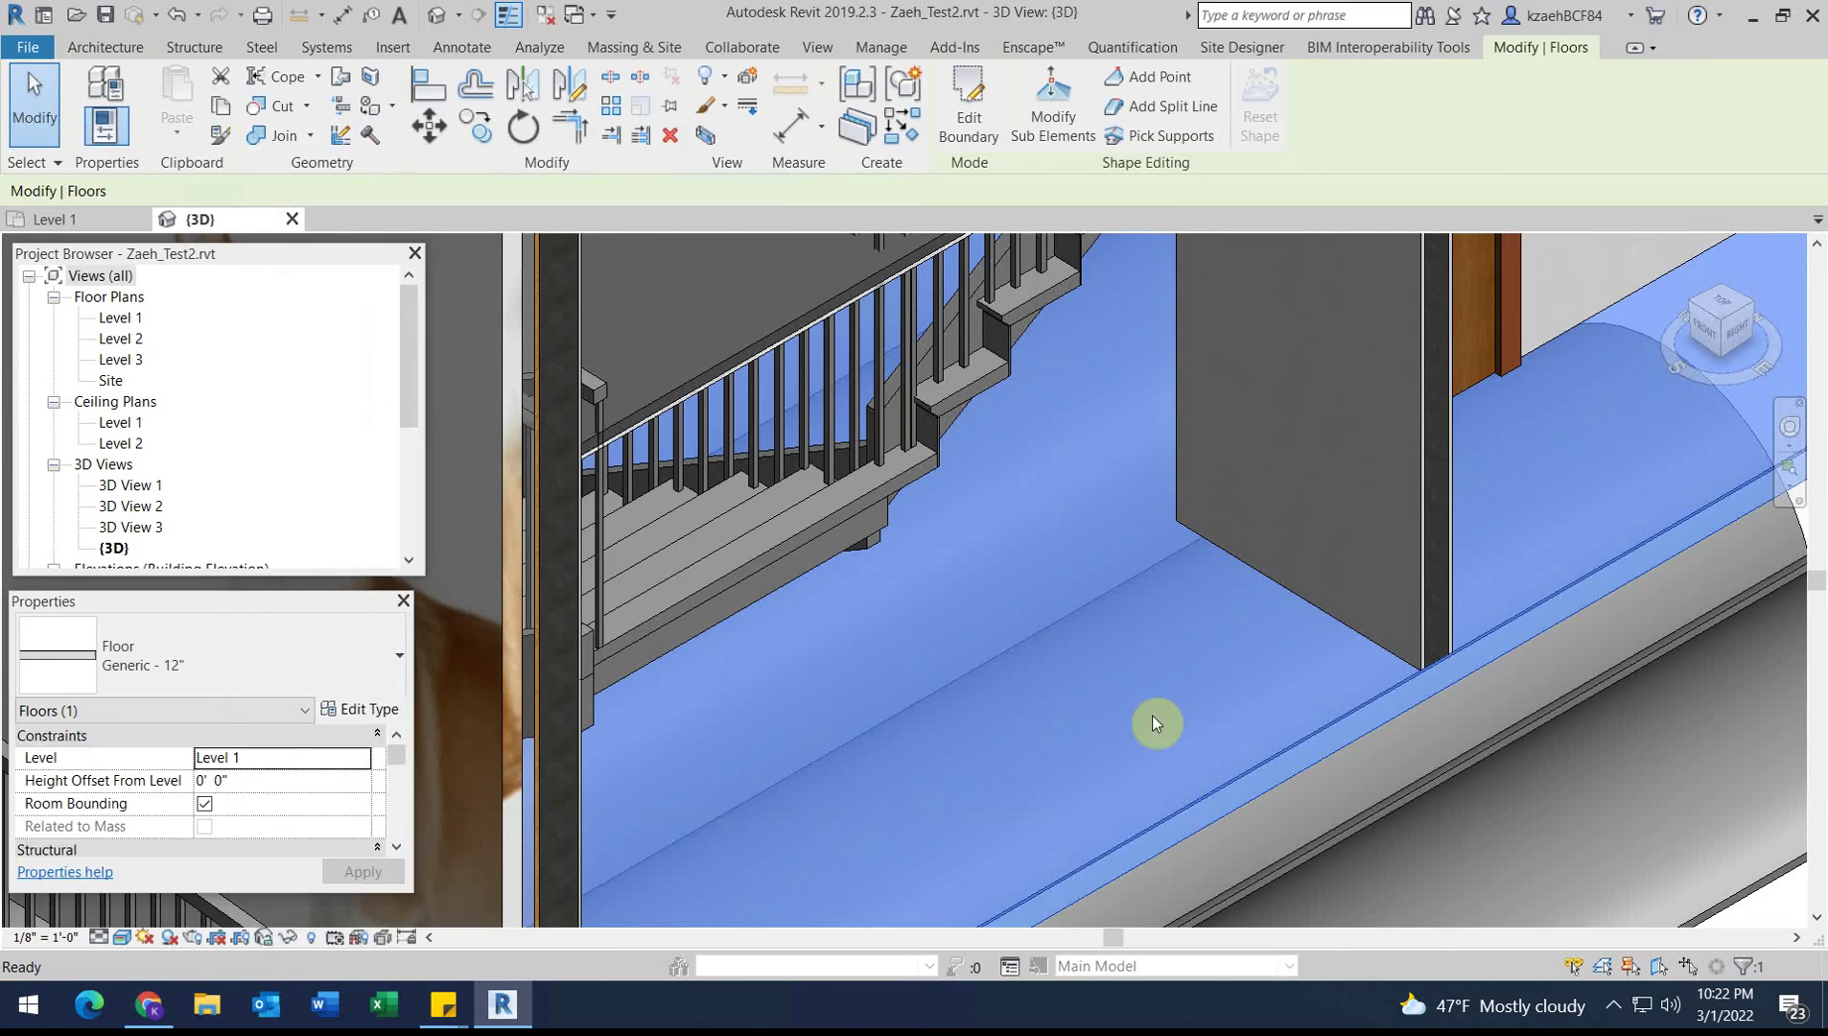
key(Escape)
scroll(1122, 705, down, 4)
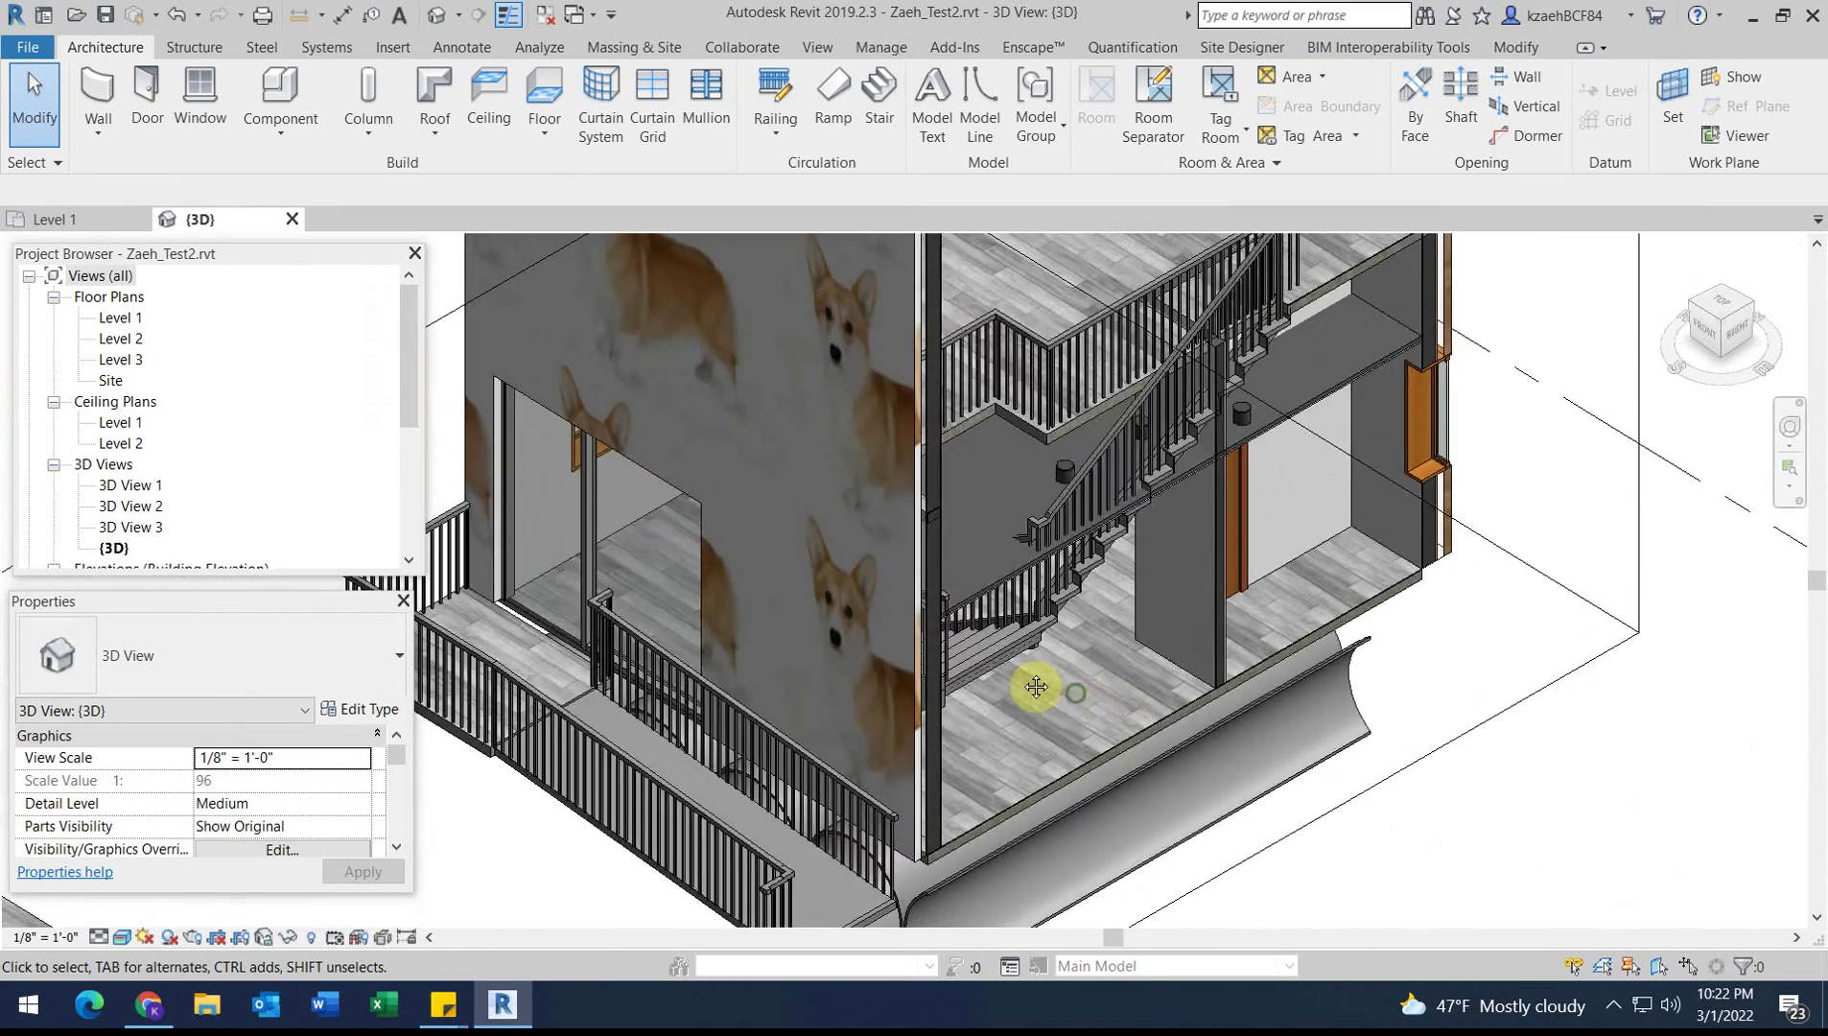
scroll(1016, 700, up, 3)
shift+middle_drag(985, 587, 1195, 571)
middle_drag(1378, 269, 1223, 486)
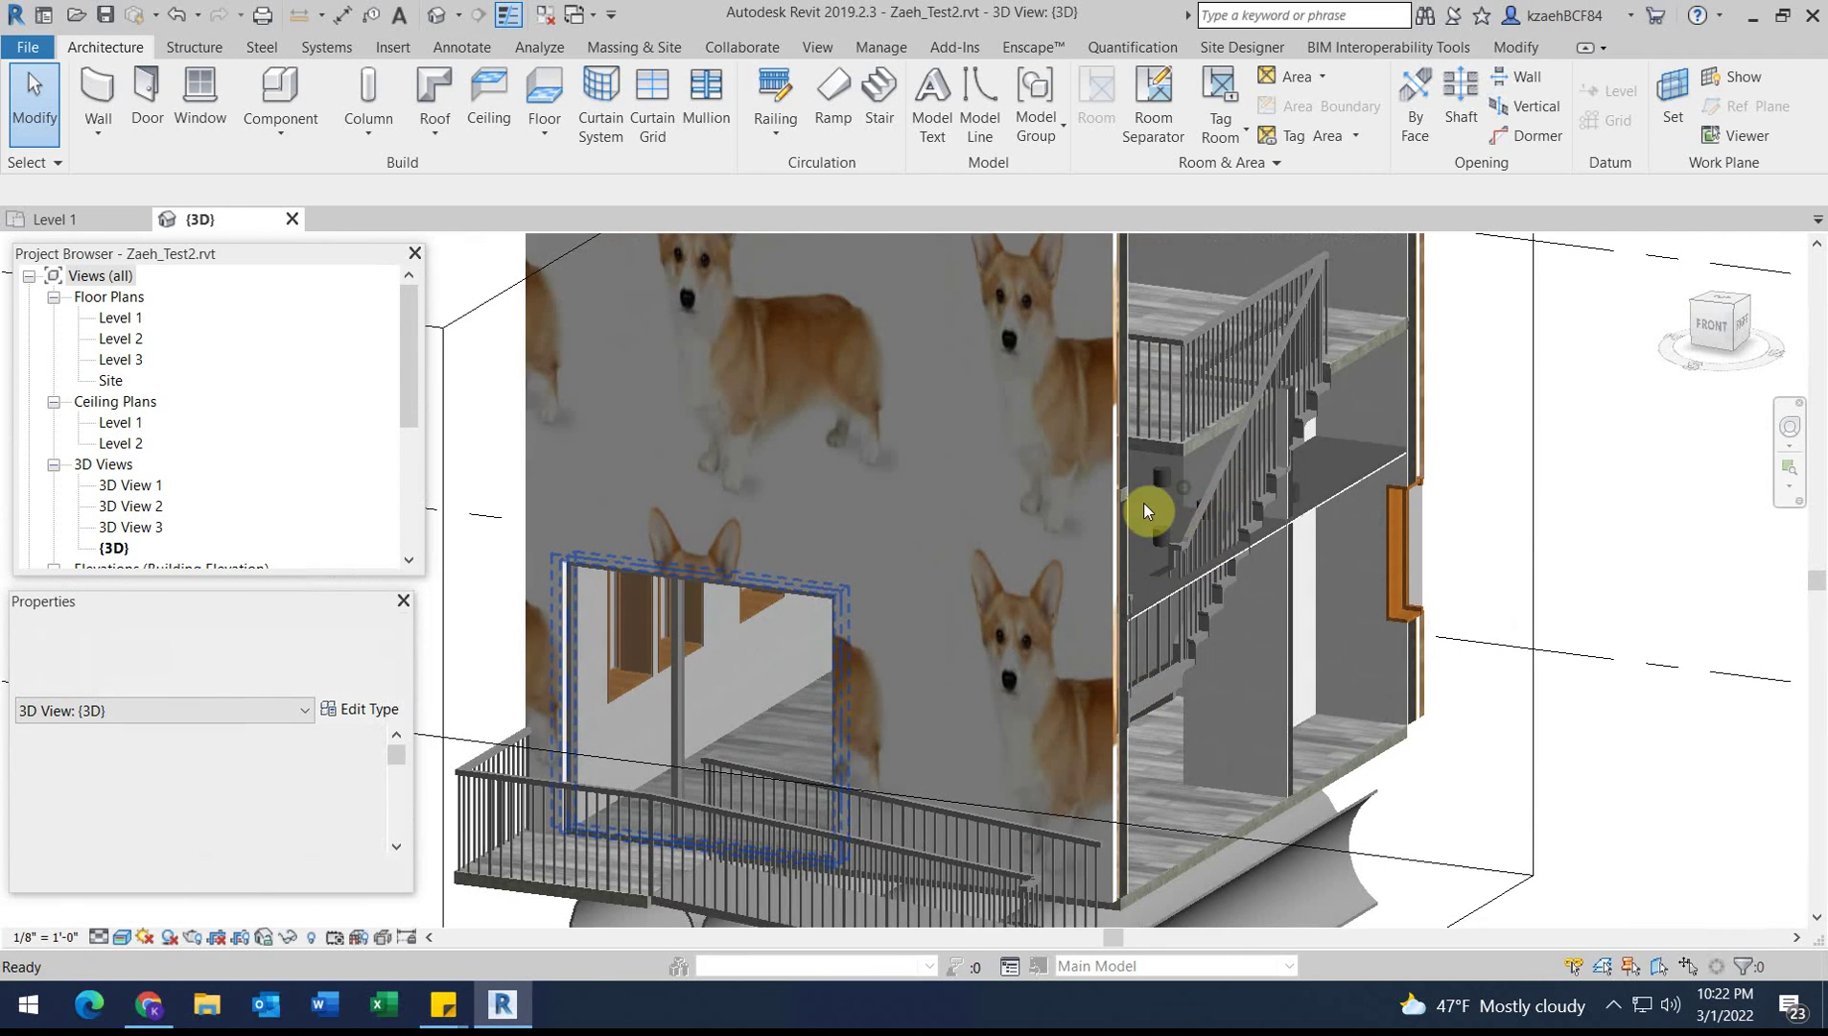
Step: Extend the 3D view's section box outward beyond the brick side wall to include the whole house and ramp
scroll(1147, 508, down, 2)
scroll(1189, 551, down, 4)
middle_drag(990, 739, 1004, 515)
scroll(1017, 666, down, 1)
scroll(995, 686, up, 1)
click(1009, 527)
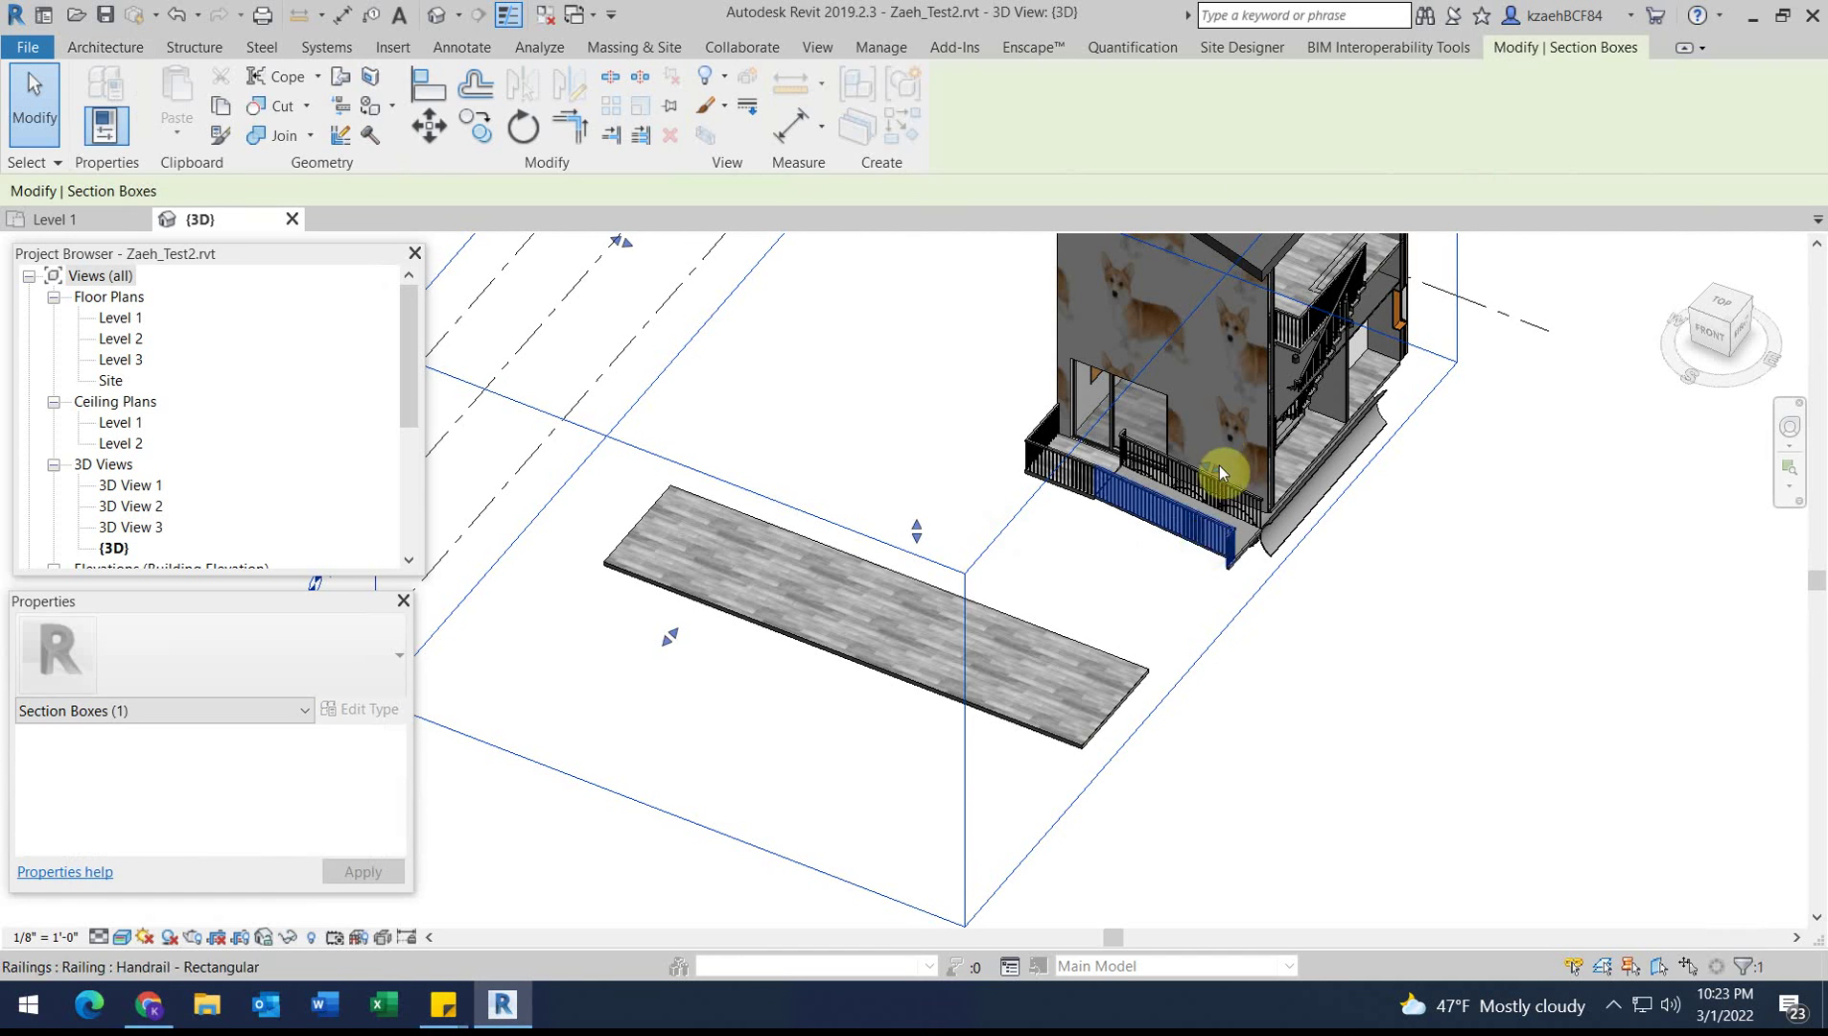
drag(1213, 466, 1559, 601)
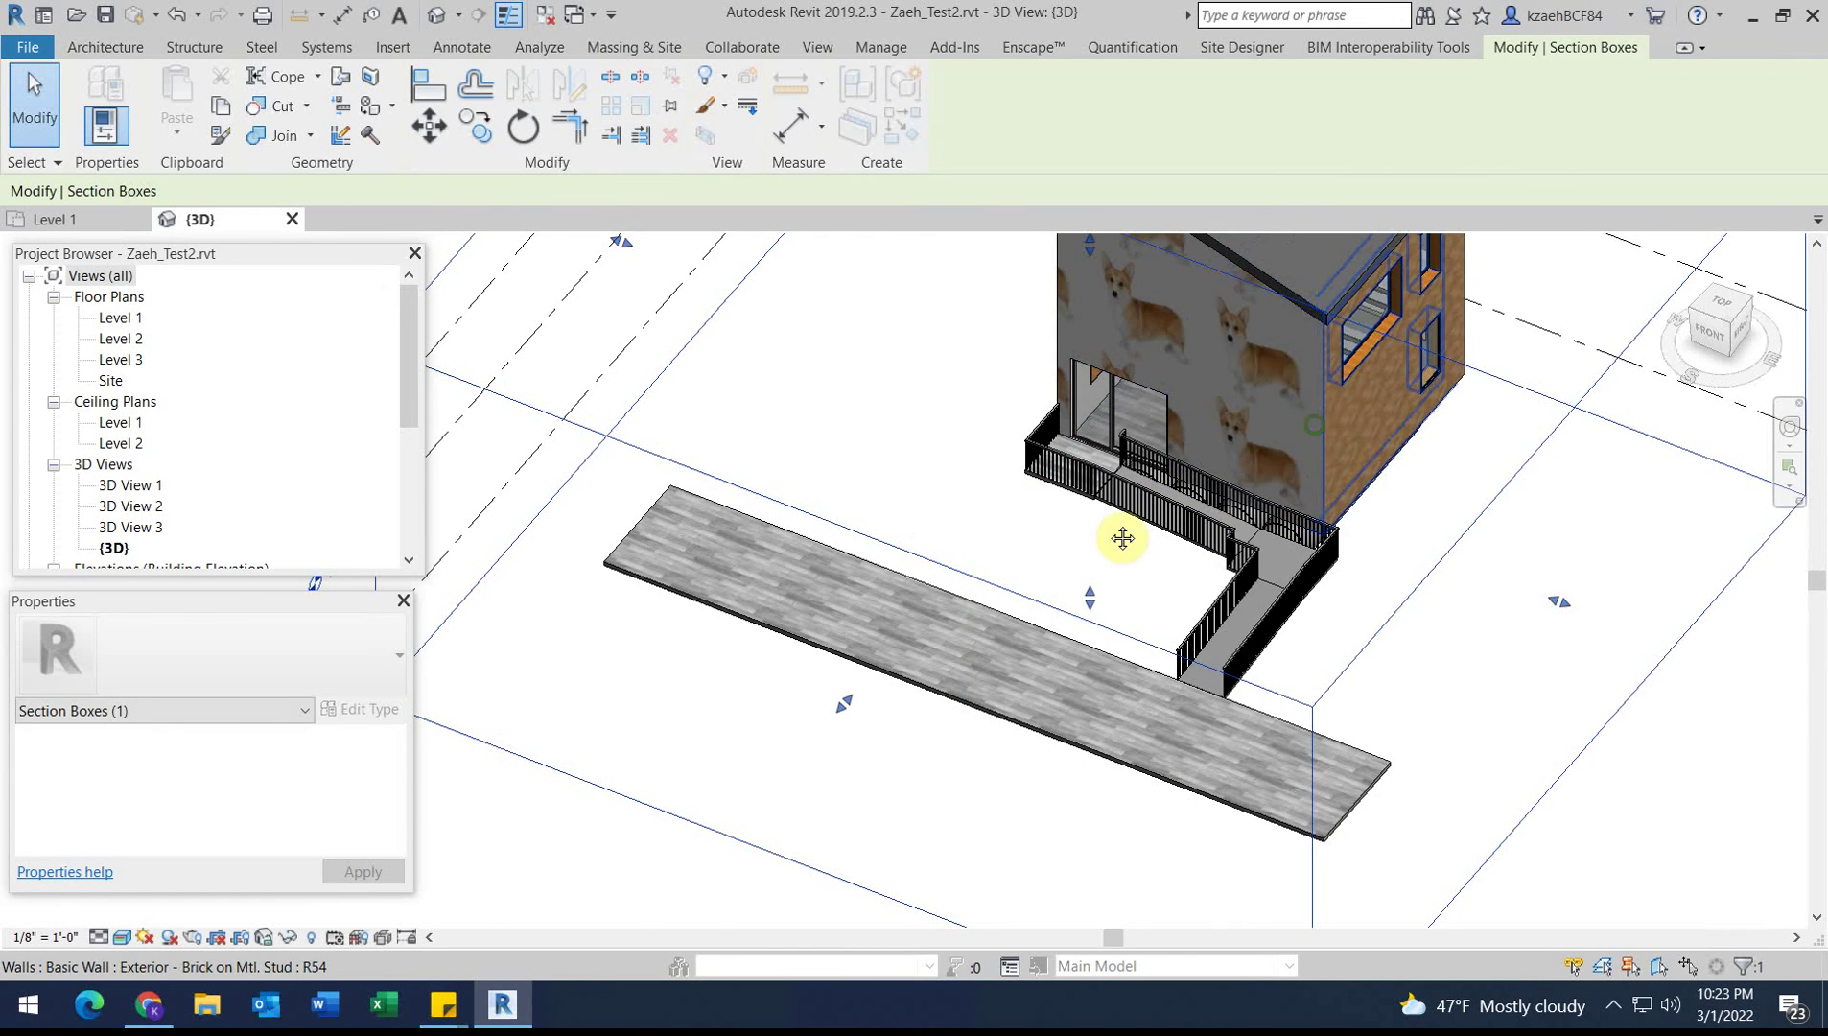
Step: Change the gable roof's type to Steel Truss - Insulation on Metal Deck - EPDM and check the house's exterior
middle_drag(1204, 495, 954, 640)
click(820, 410)
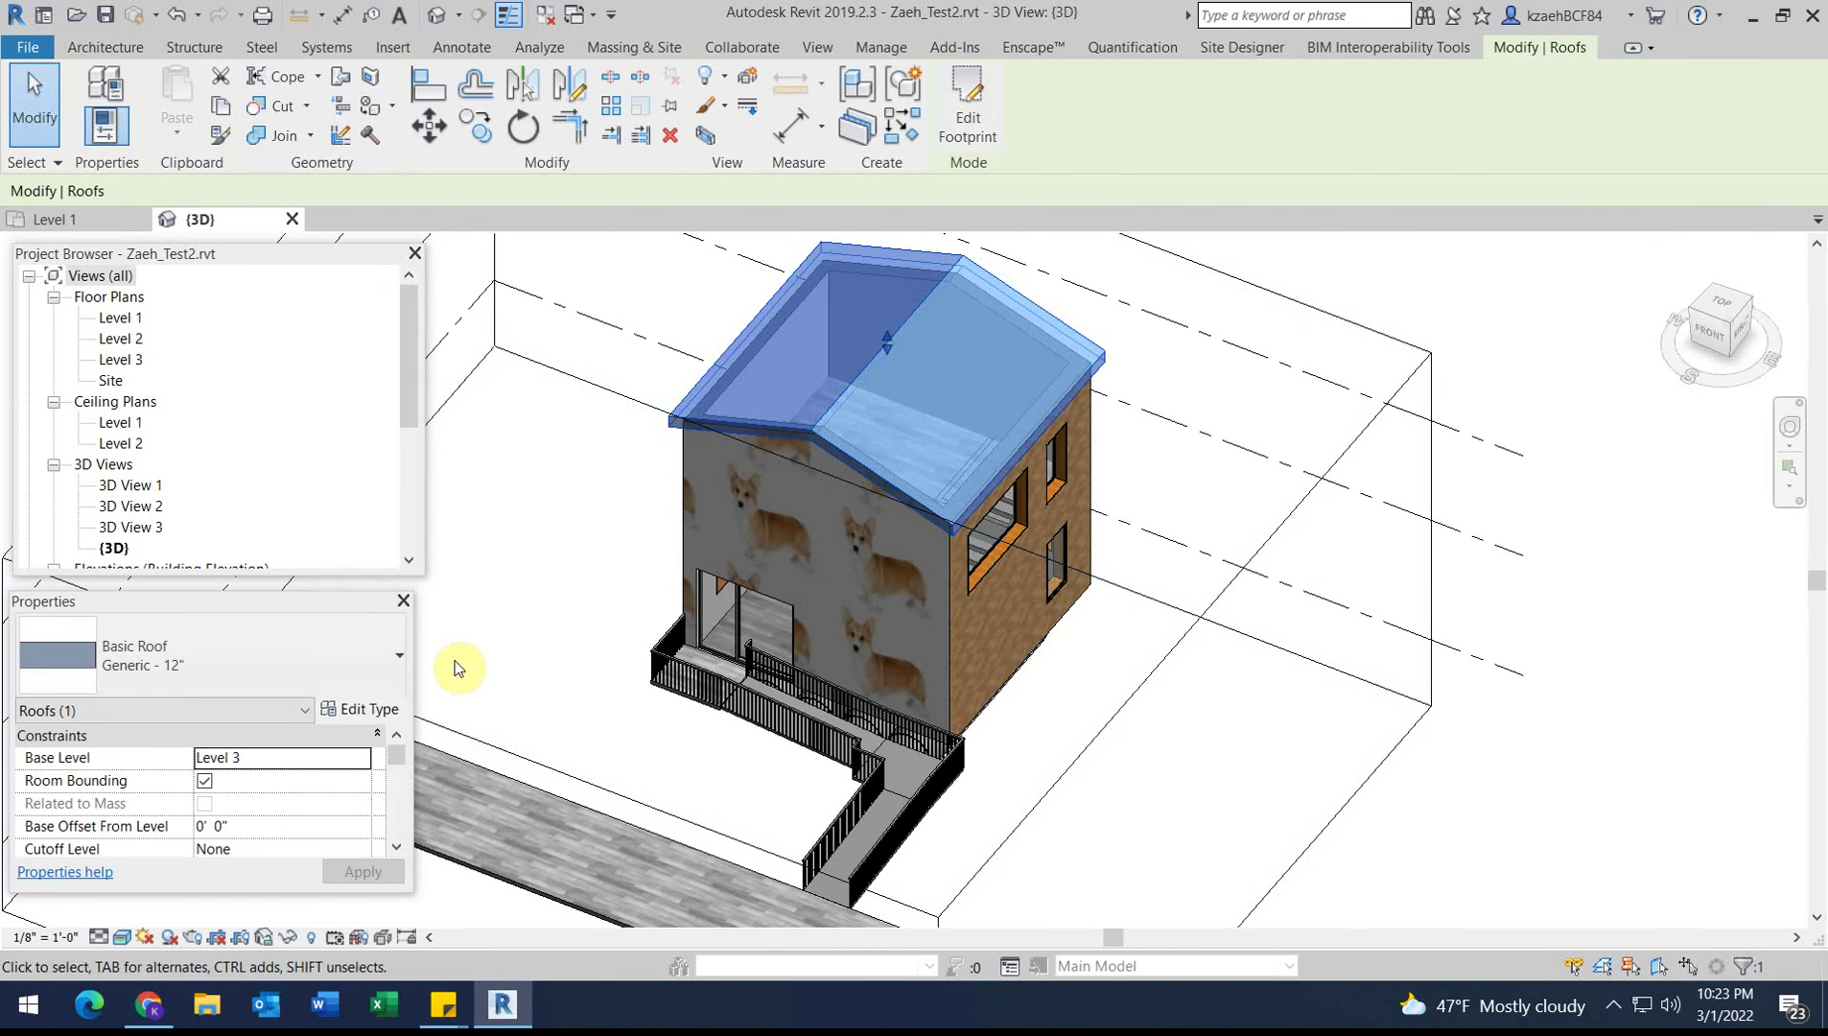
click(281, 672)
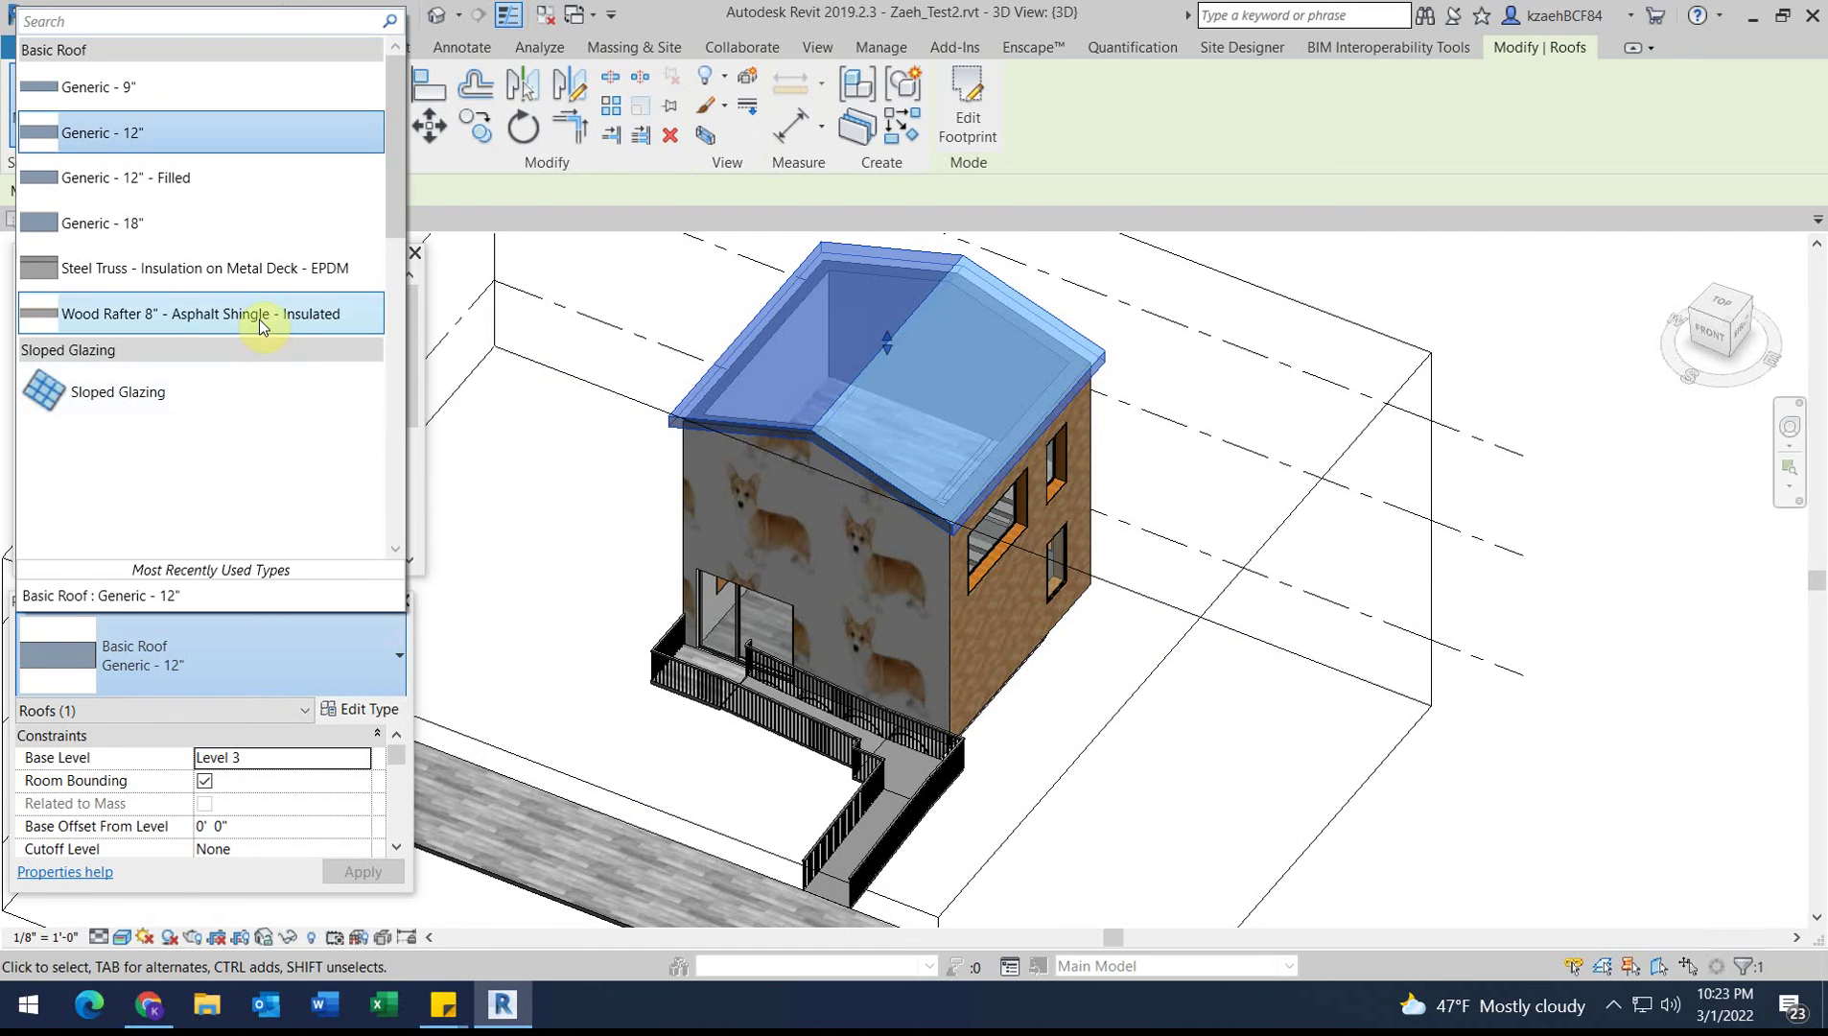
mouse_move(226, 317)
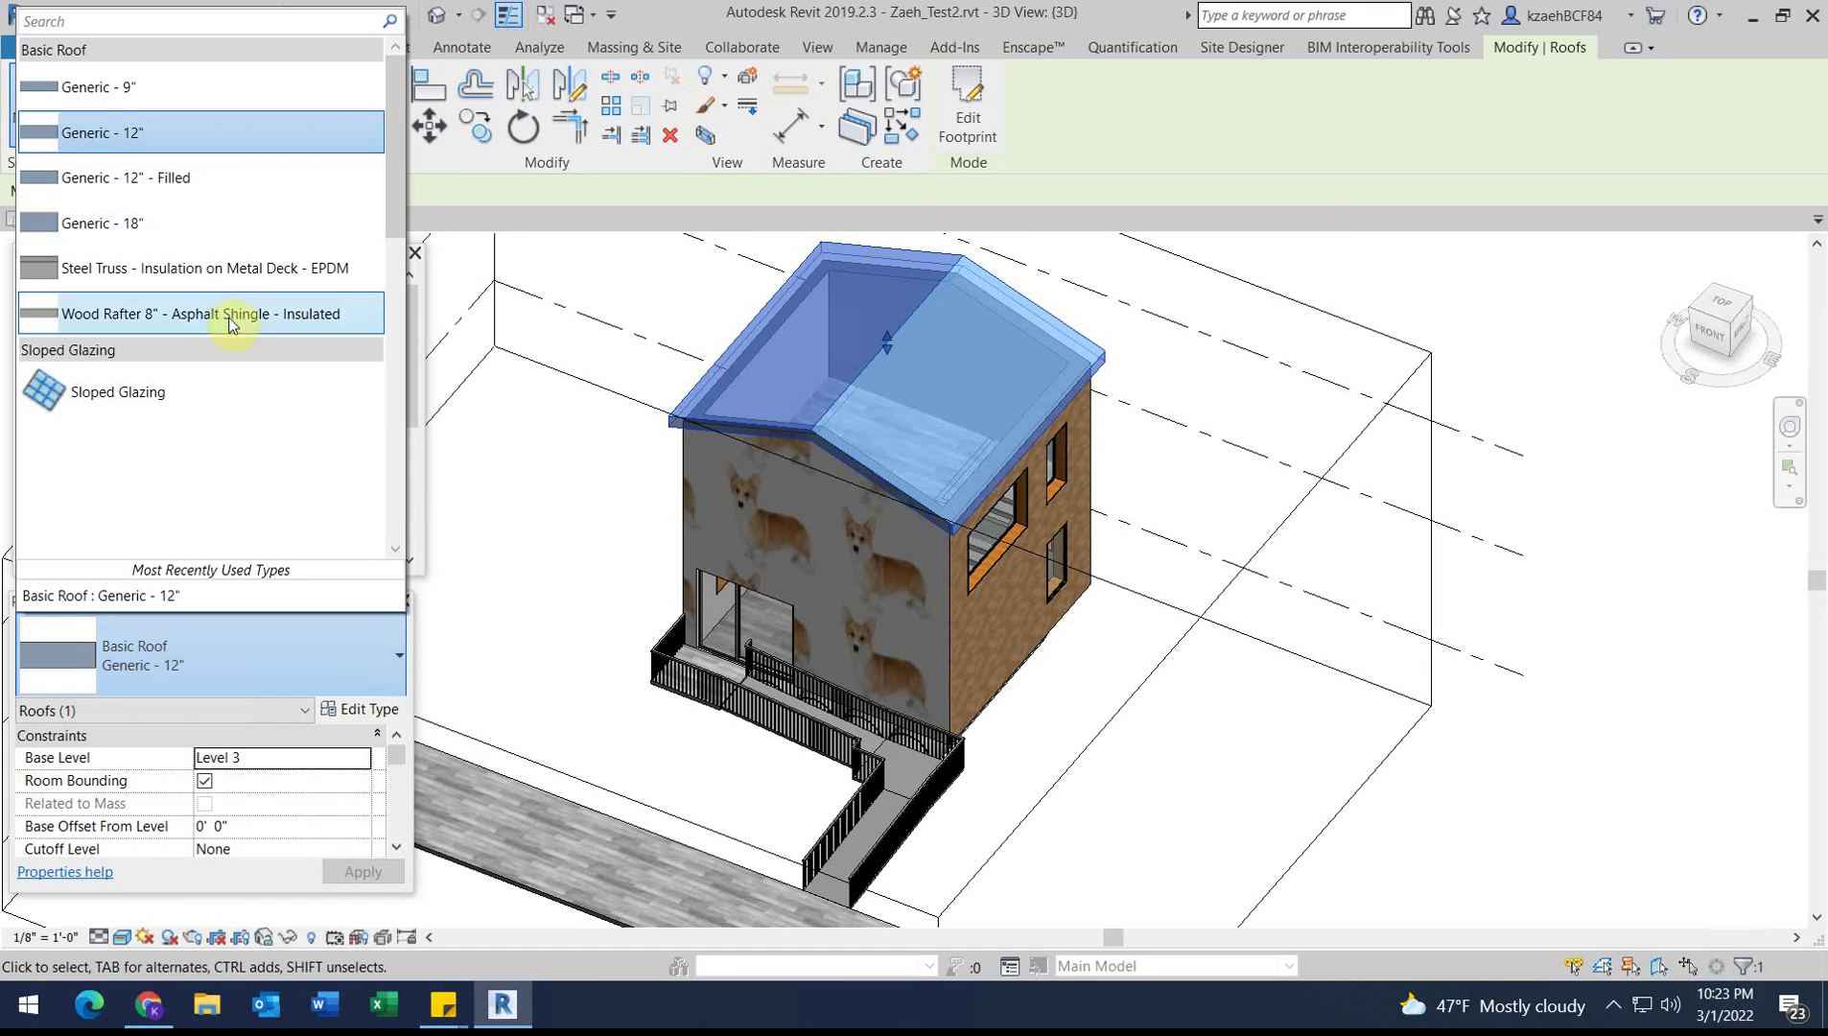
mouse_move(229, 280)
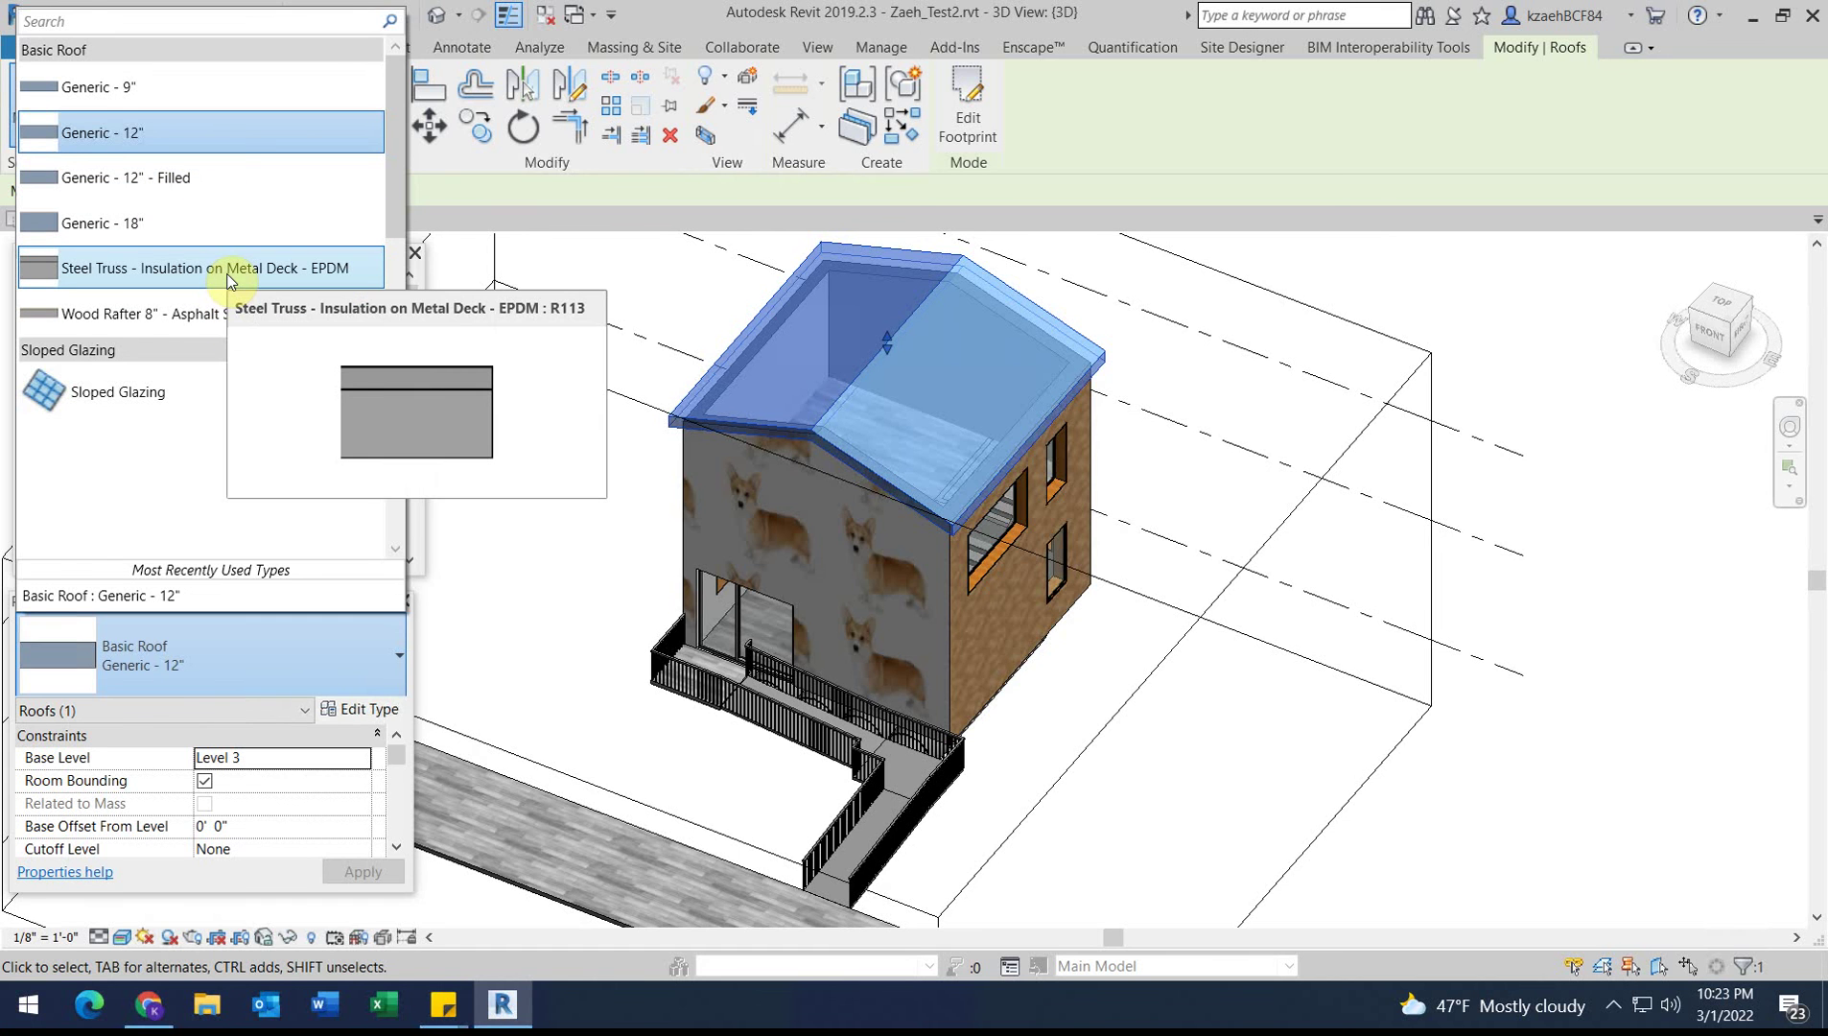
click(228, 278)
key(Escape)
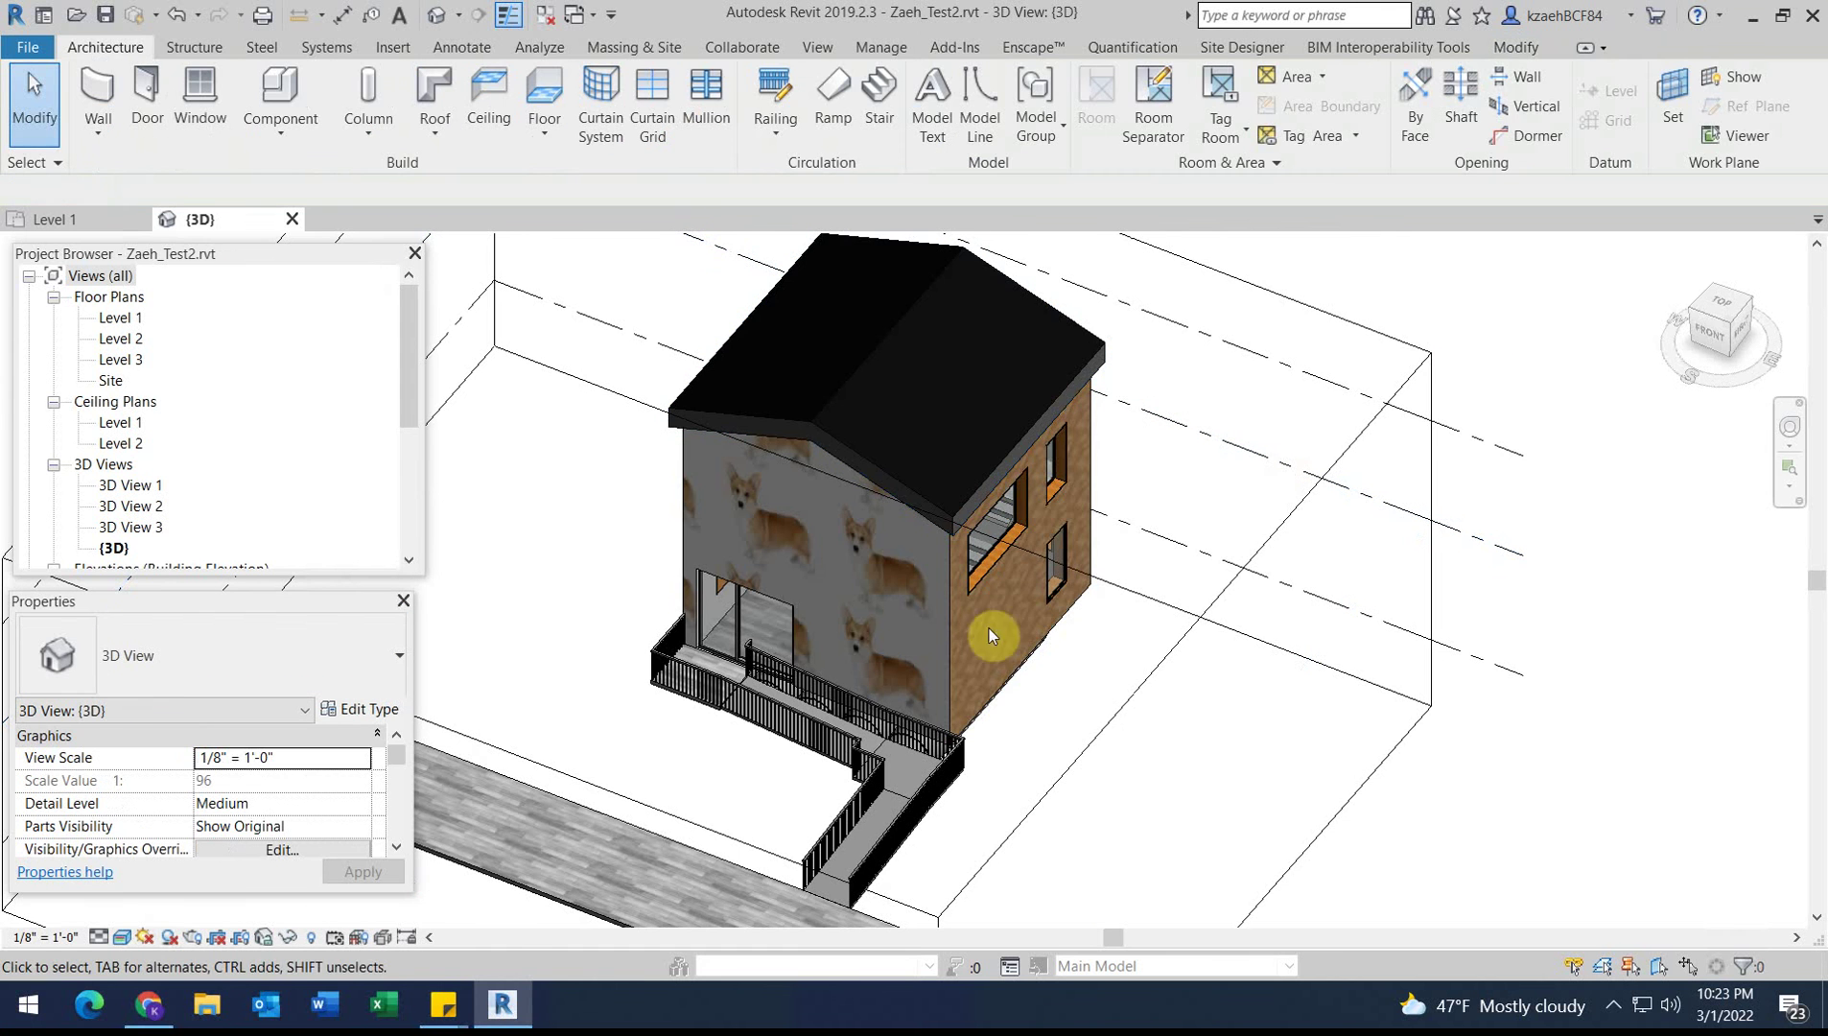
shift+middle_drag(809, 661, 1103, 839)
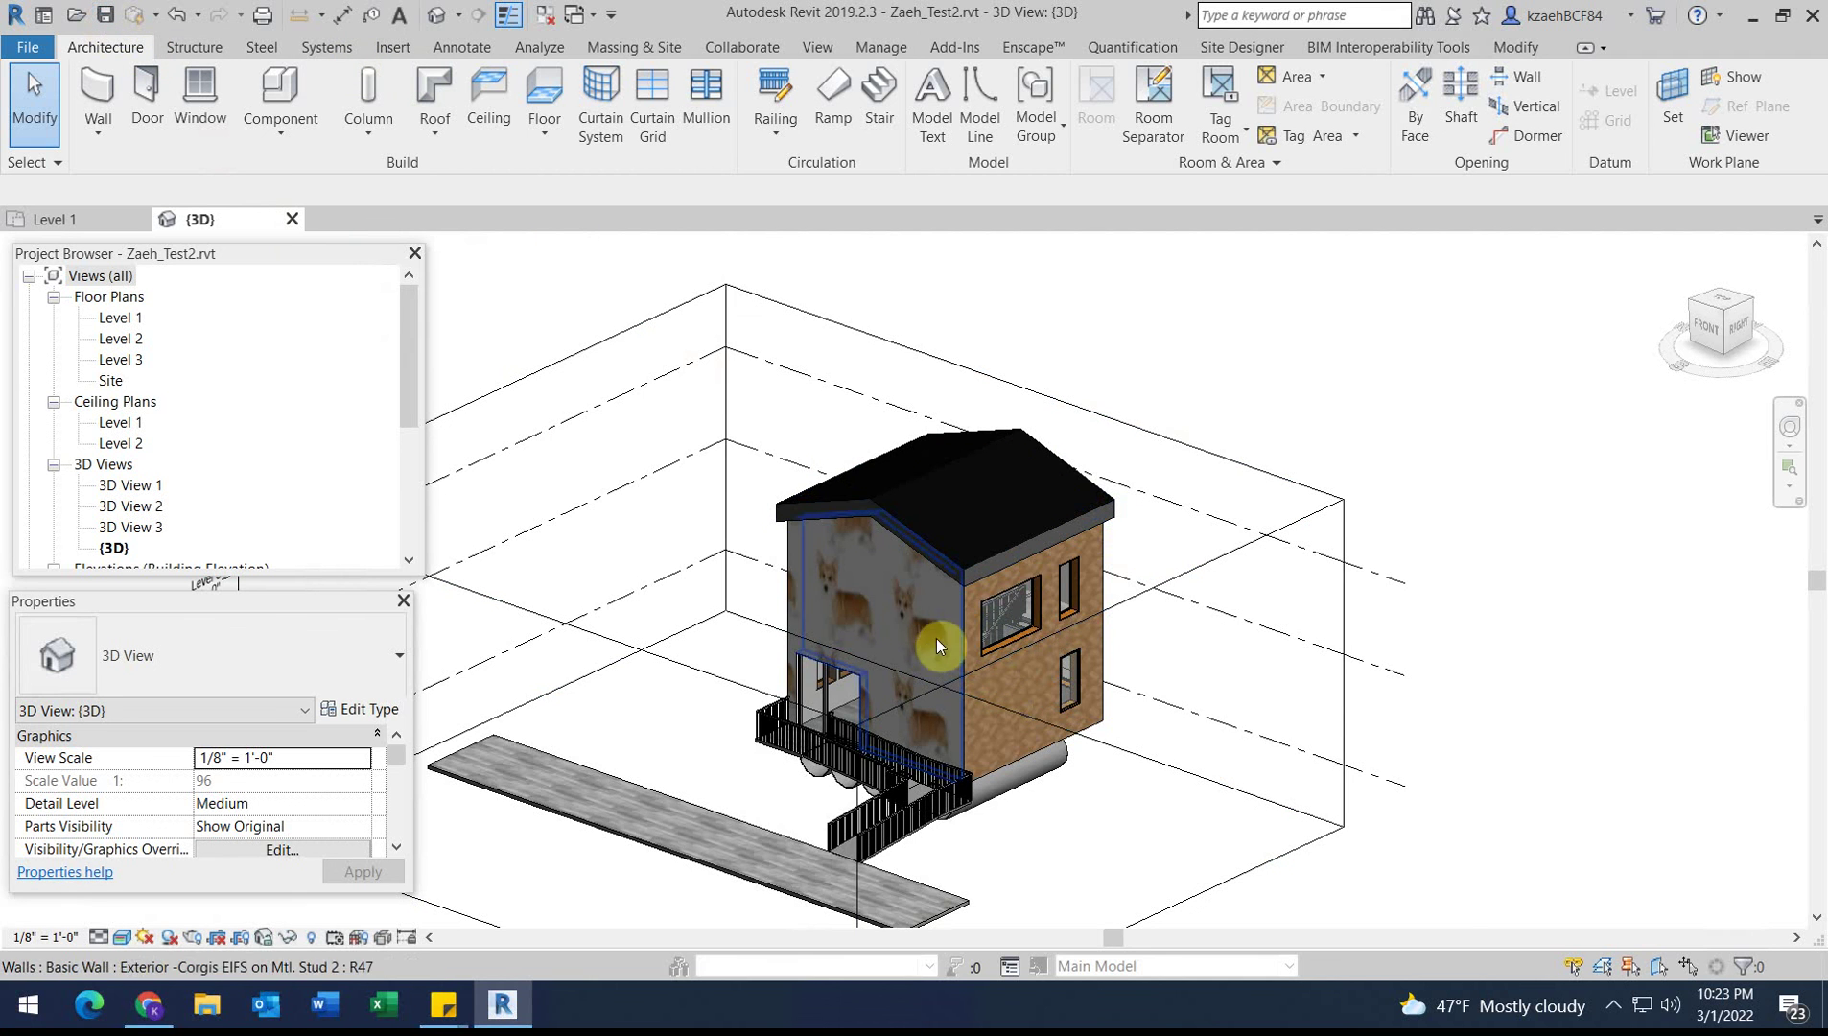
scroll(885, 832, up, 2)
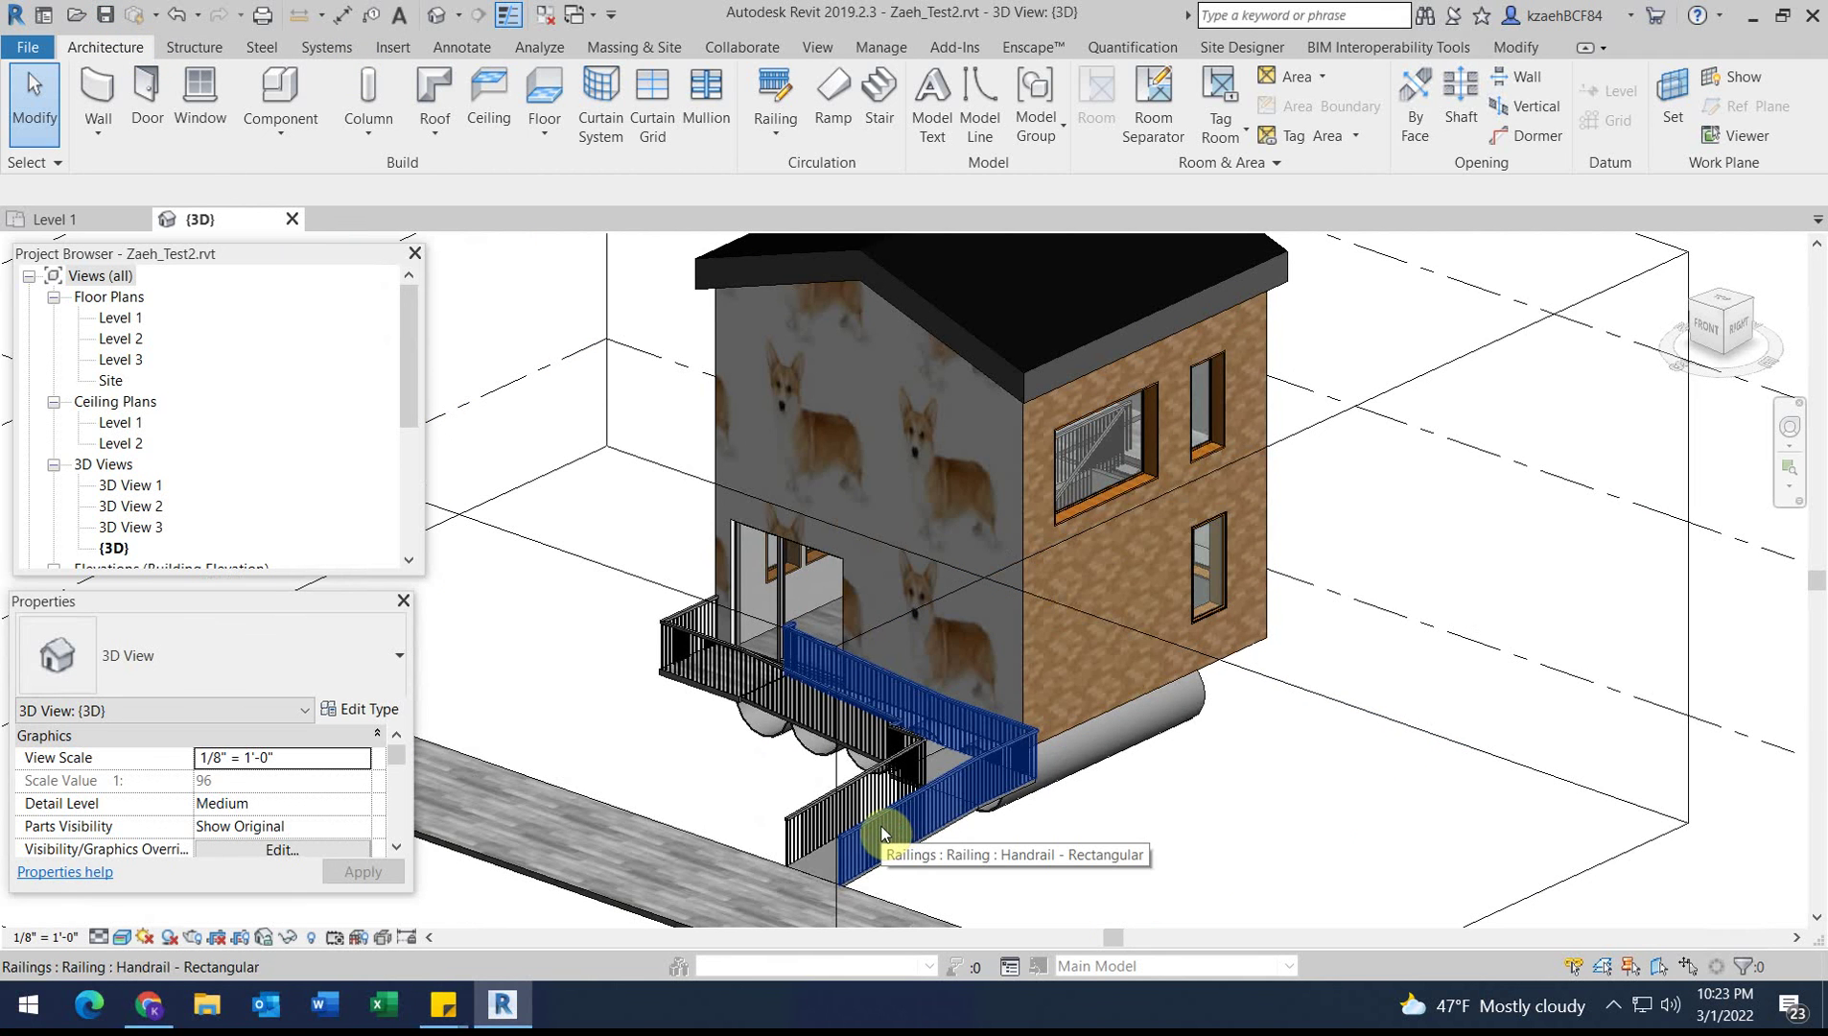